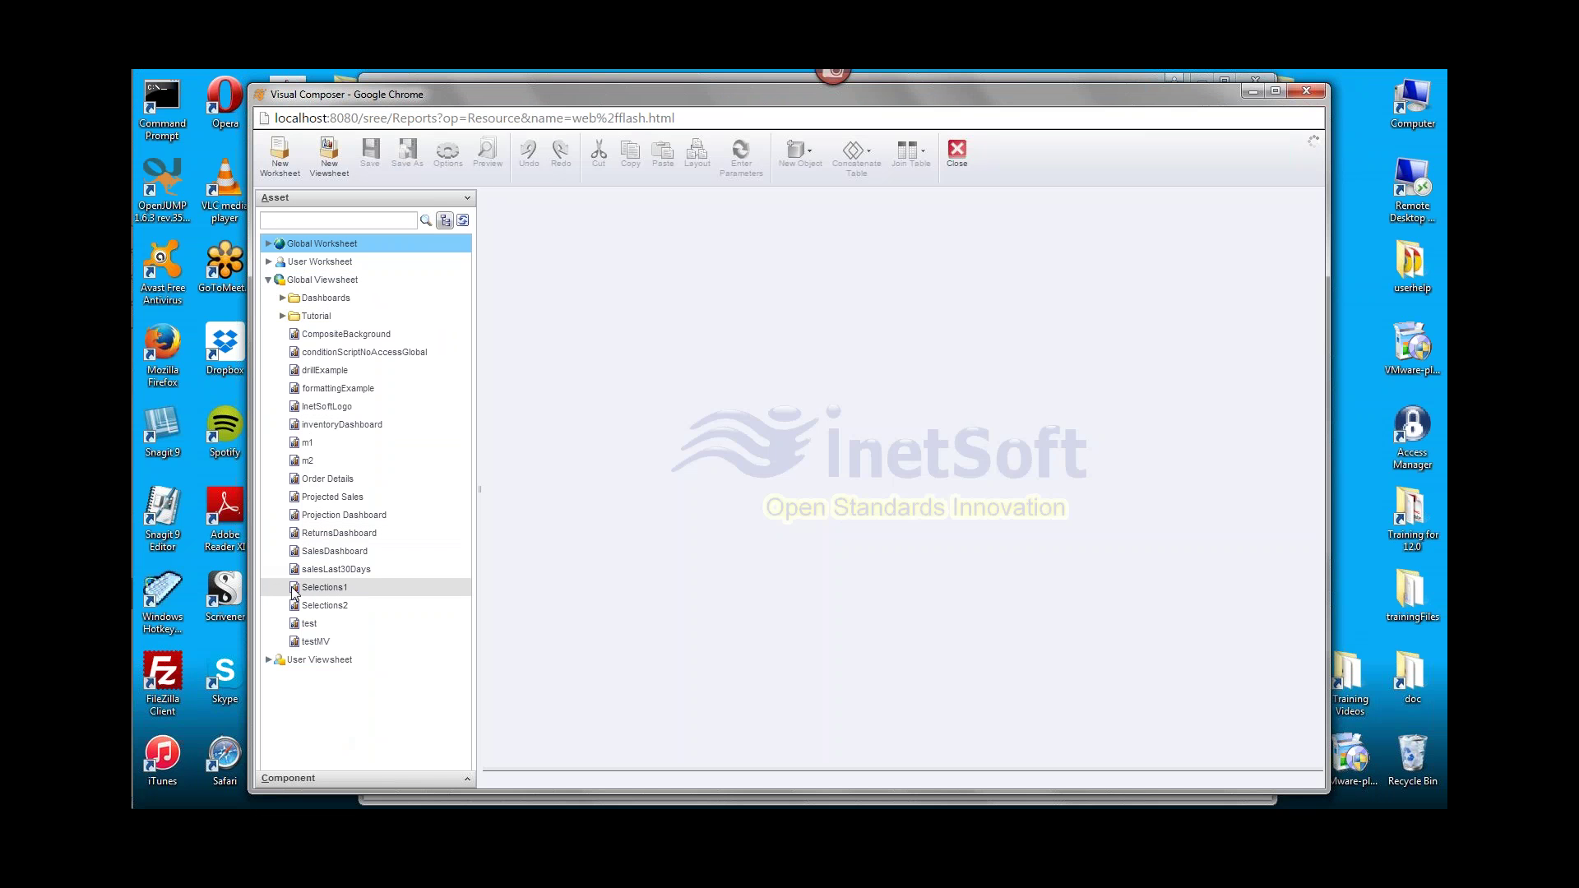
Open the Selections1 viewsheet and expand the Sales Explore source to show the fields of its Sales table.
double_click(323, 587)
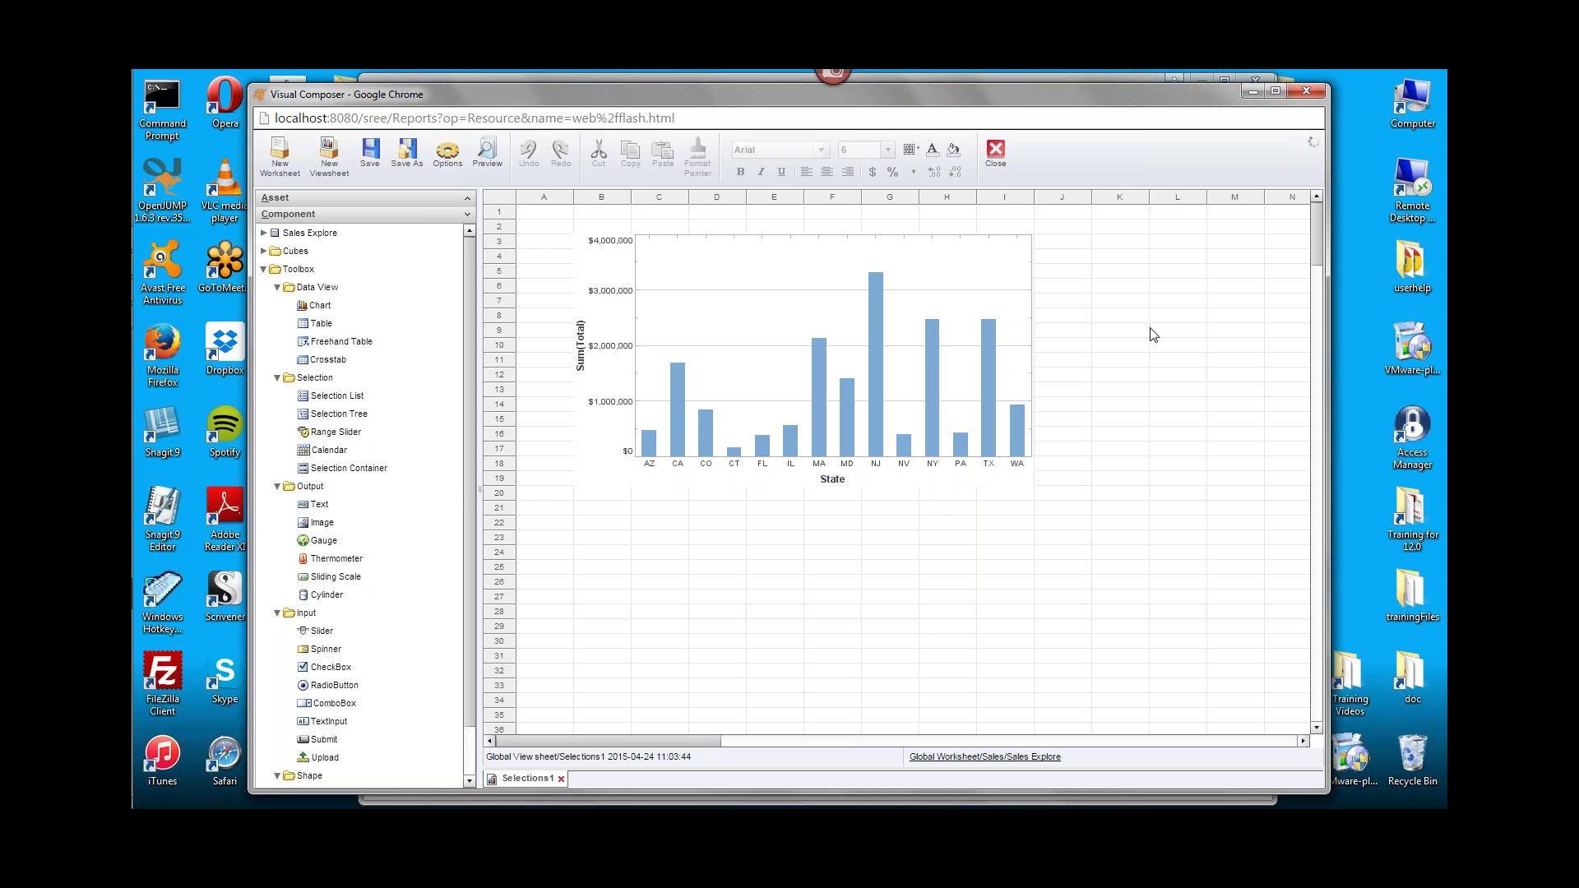
click(264, 234)
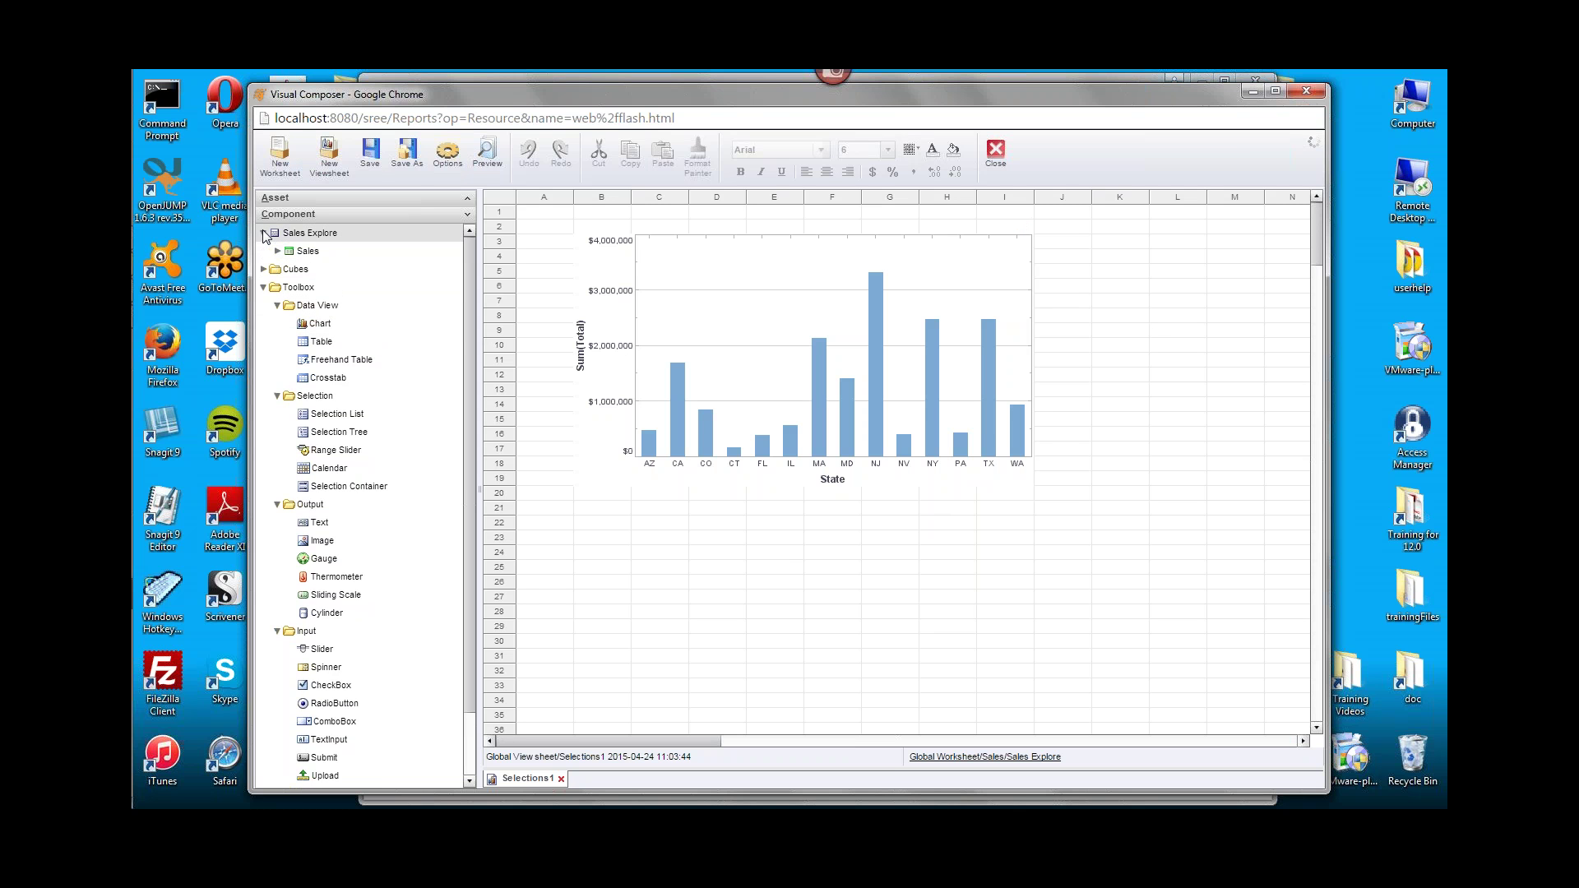
click(278, 251)
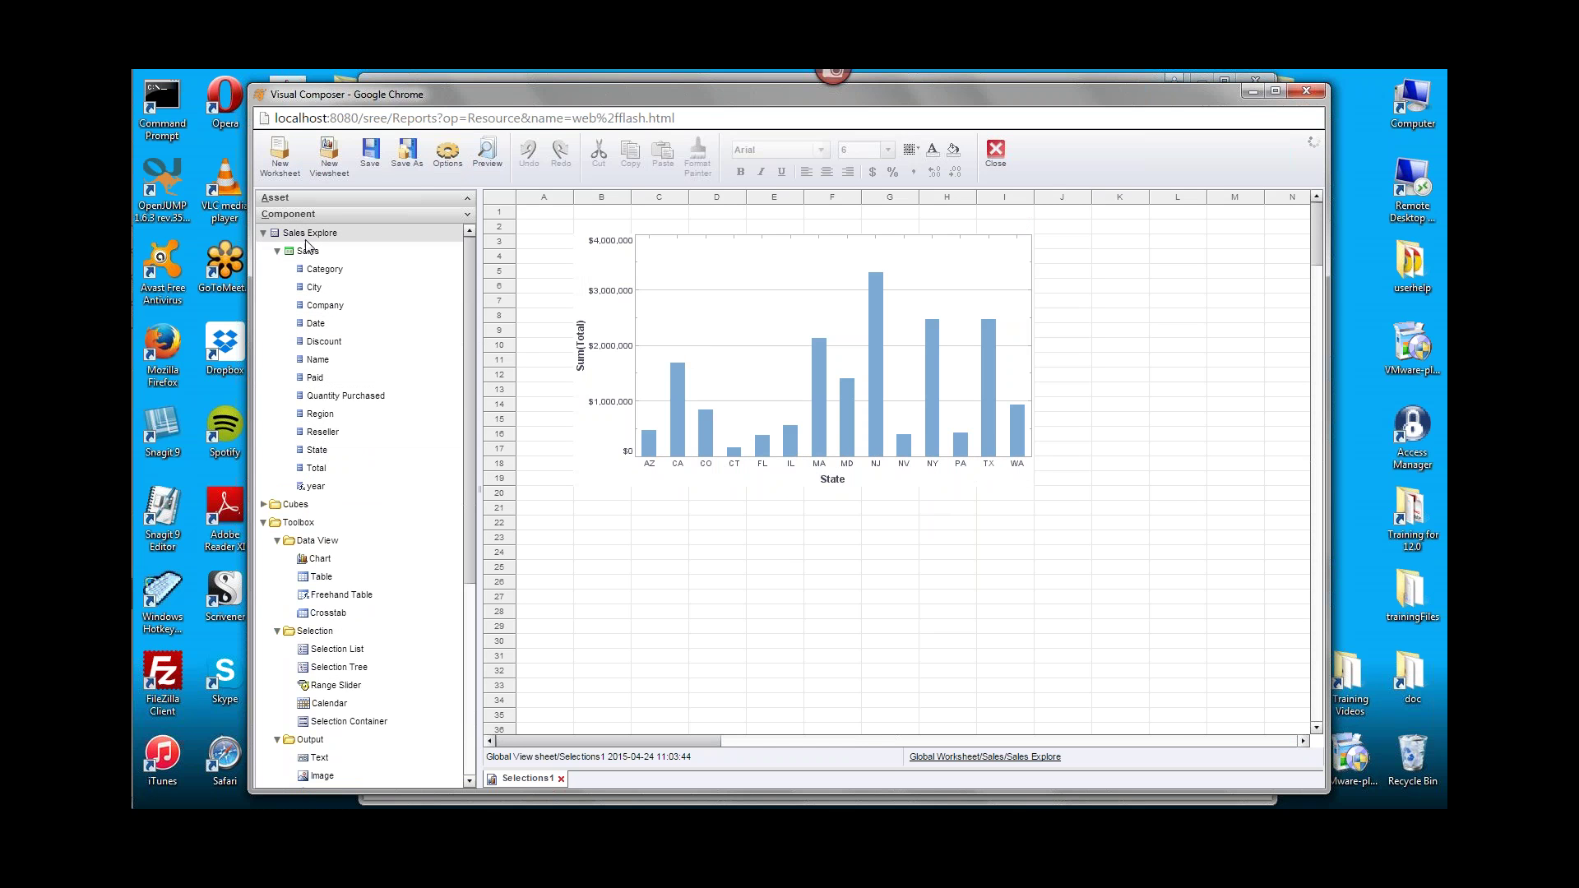
Delete the year calculated field from the Sales table.
right_click(318, 488)
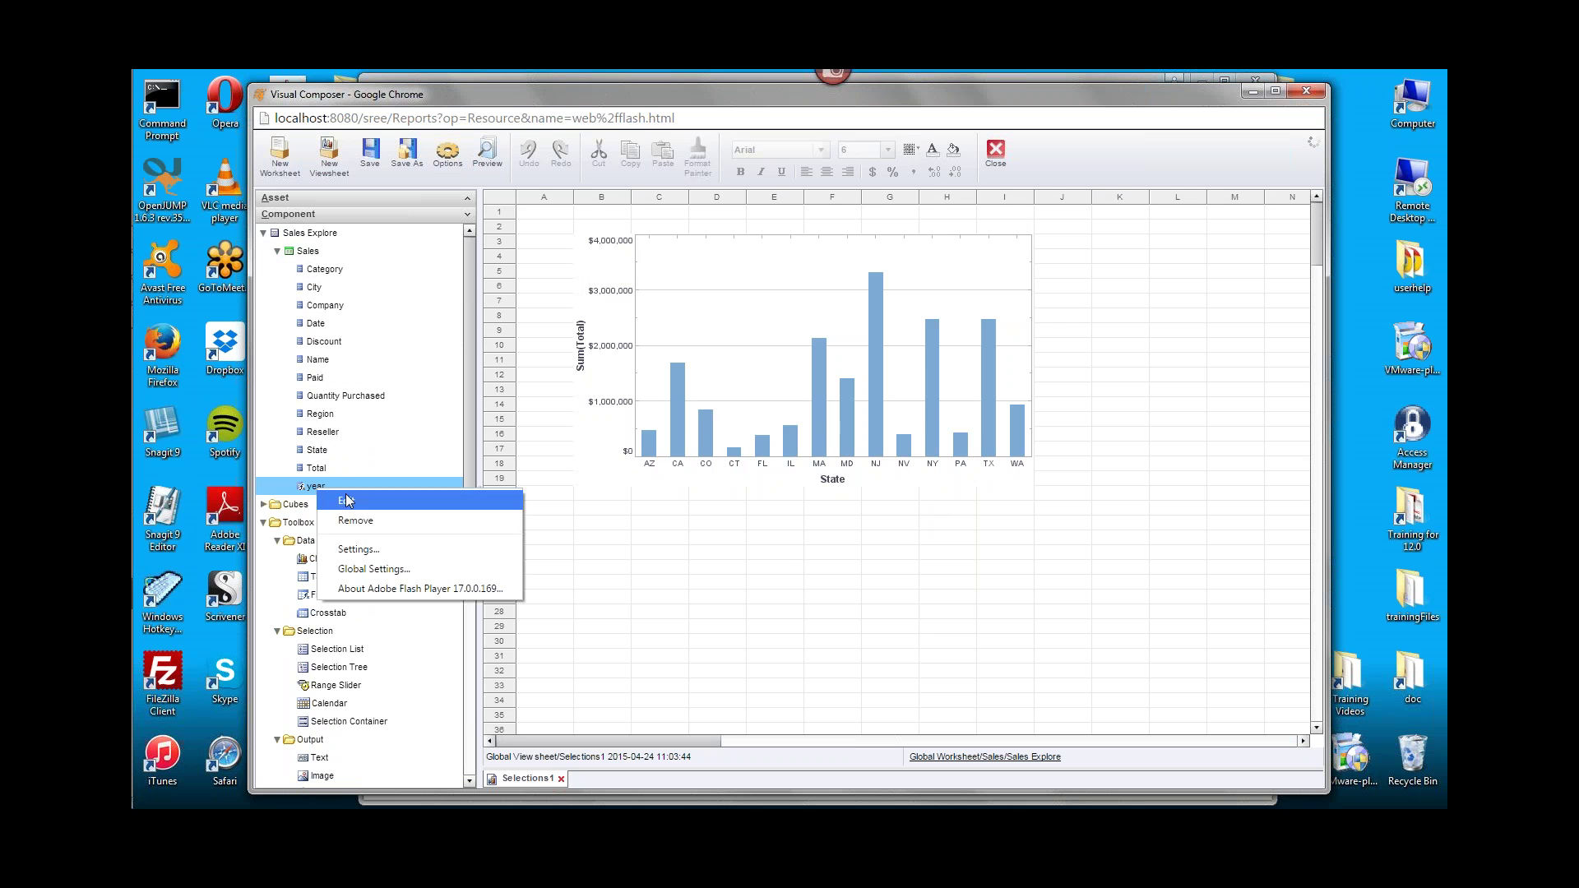
click(359, 520)
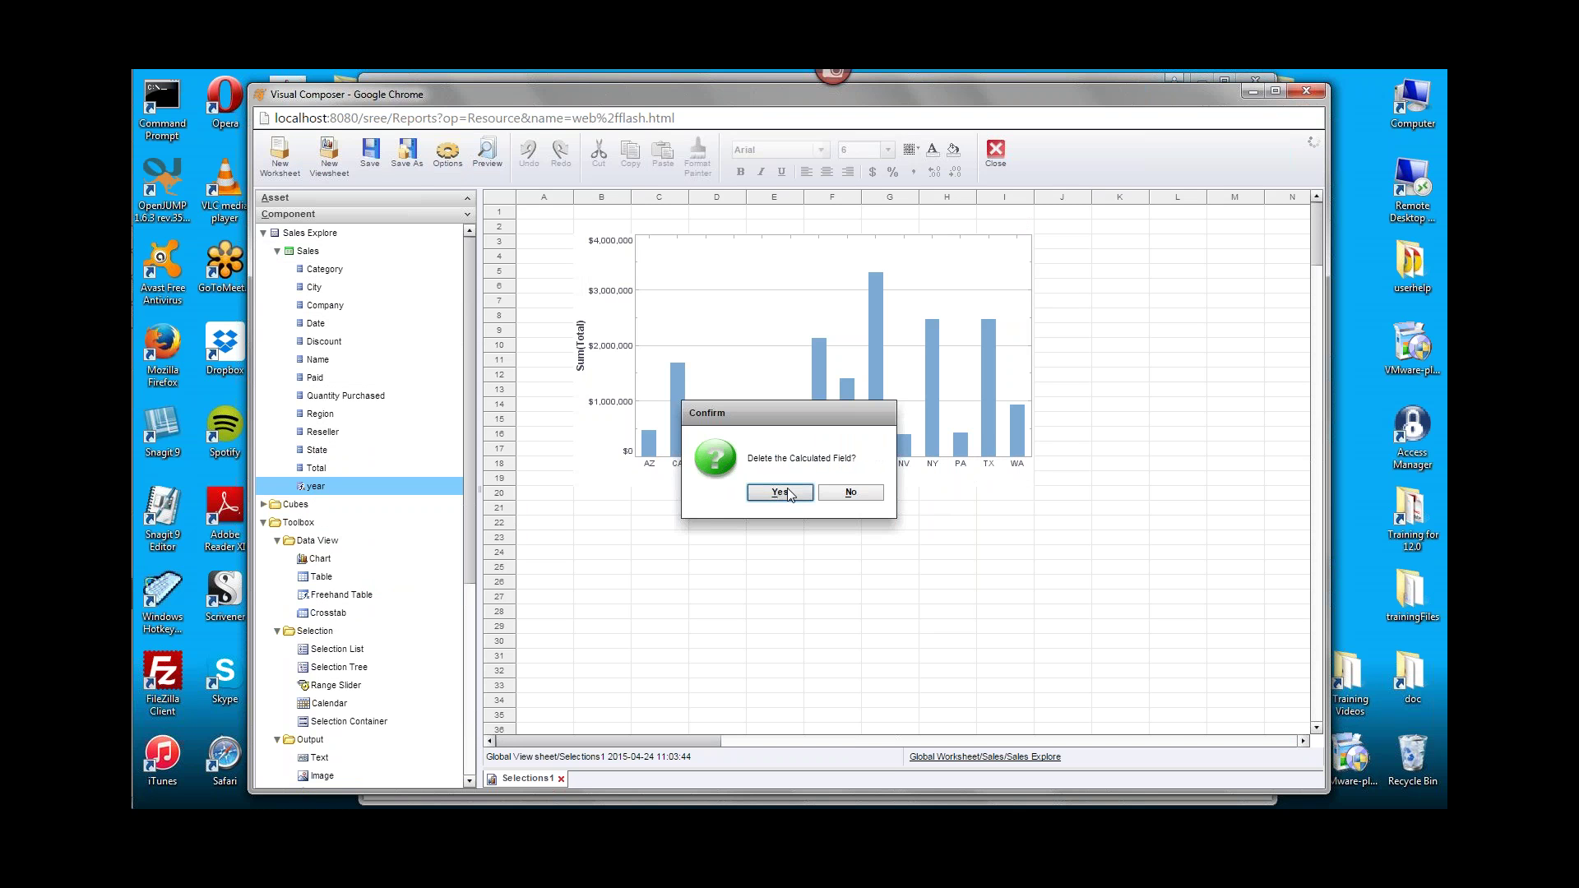
click(780, 493)
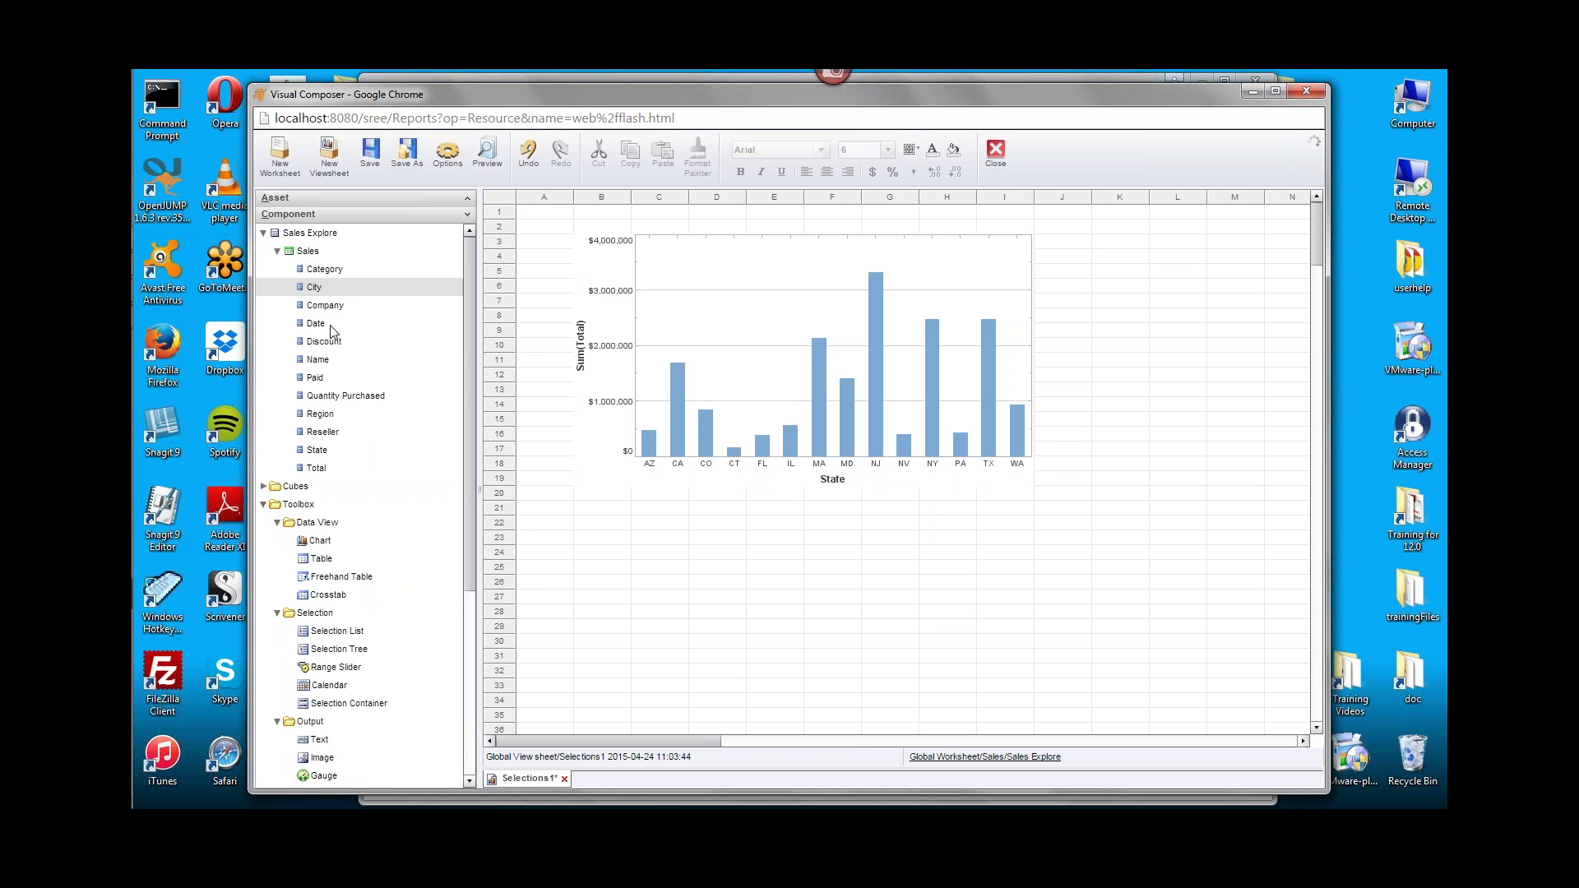
Add a State selection list below the chart, widen it to two columns and lengthen it to show eight states.
drag(329, 451, 689, 530)
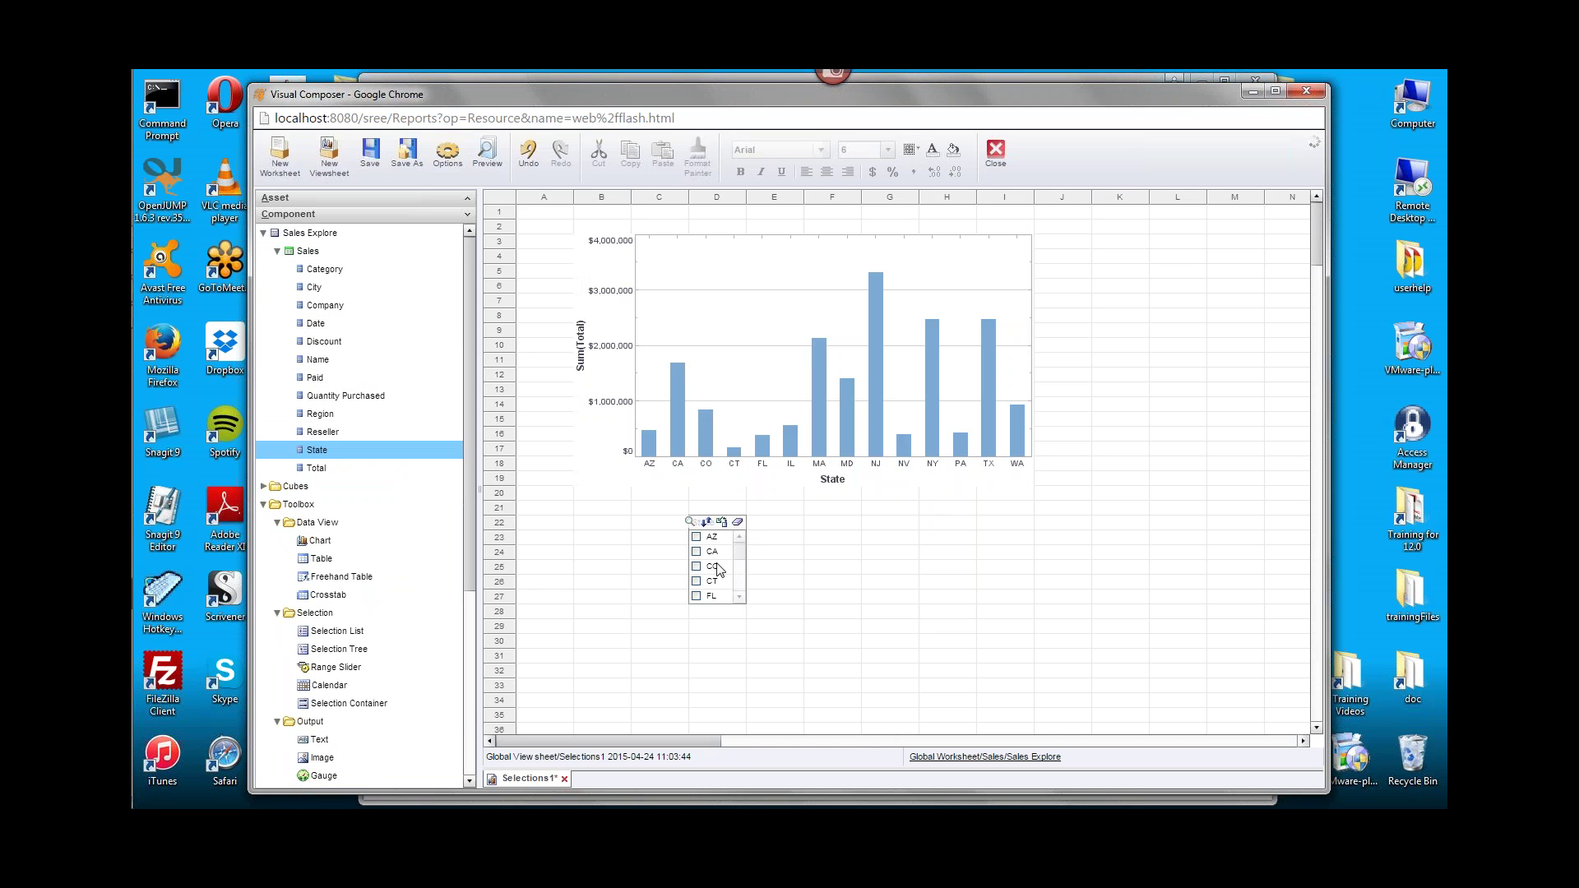
click(717, 569)
drag(750, 560, 806, 567)
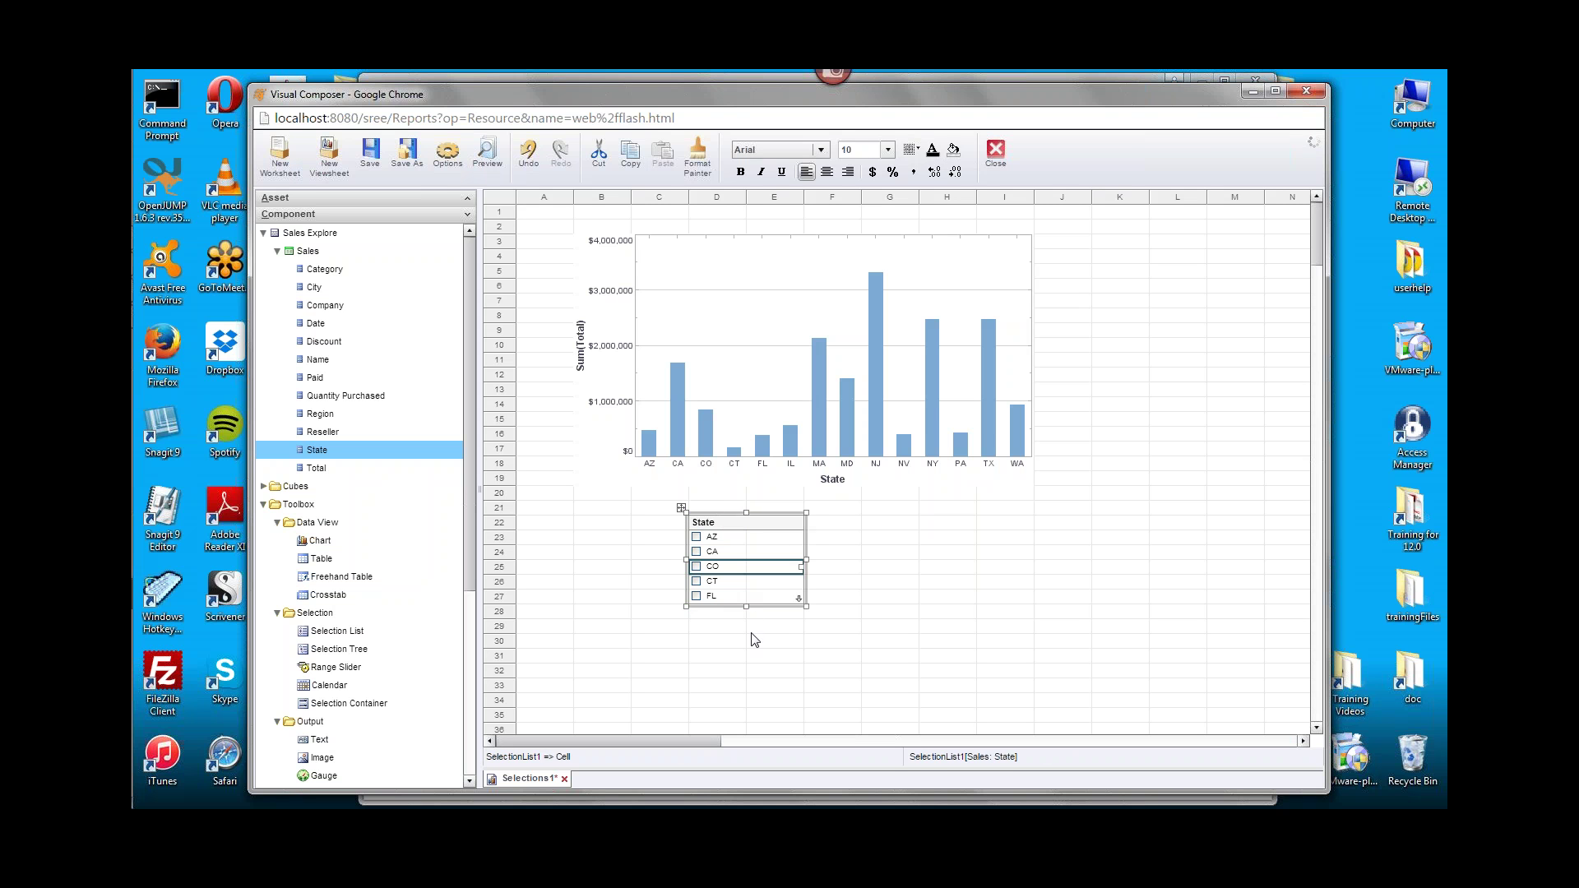
drag(746, 610, 979, 652)
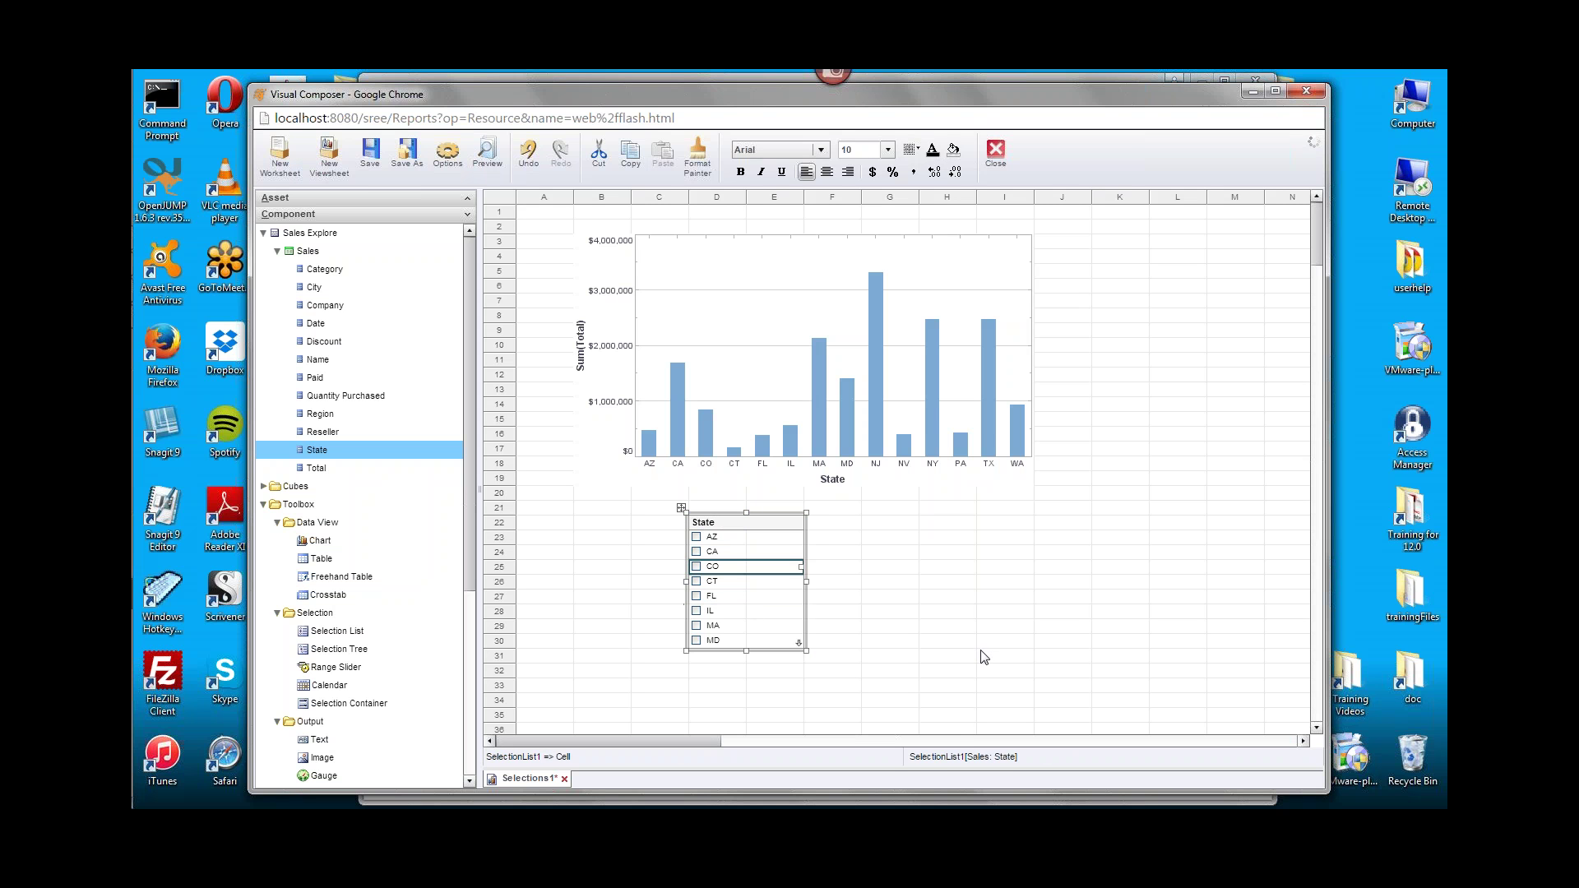
Filter the chart to CO, FL, IL and MA with the State selection list, and delete the list.
click(696, 566)
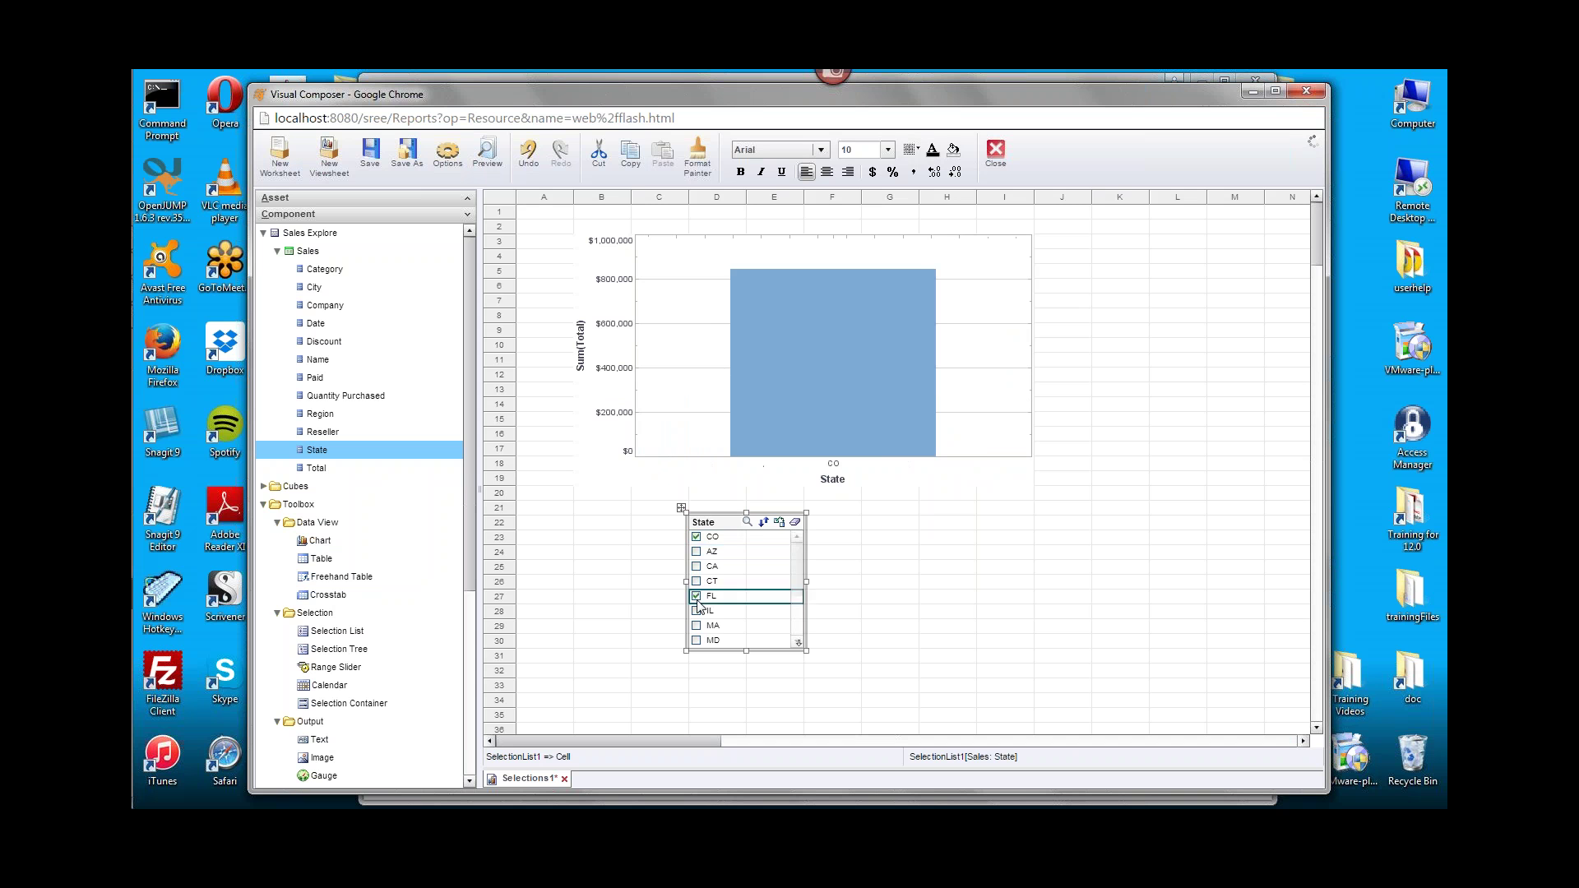
click(697, 596)
click(698, 611)
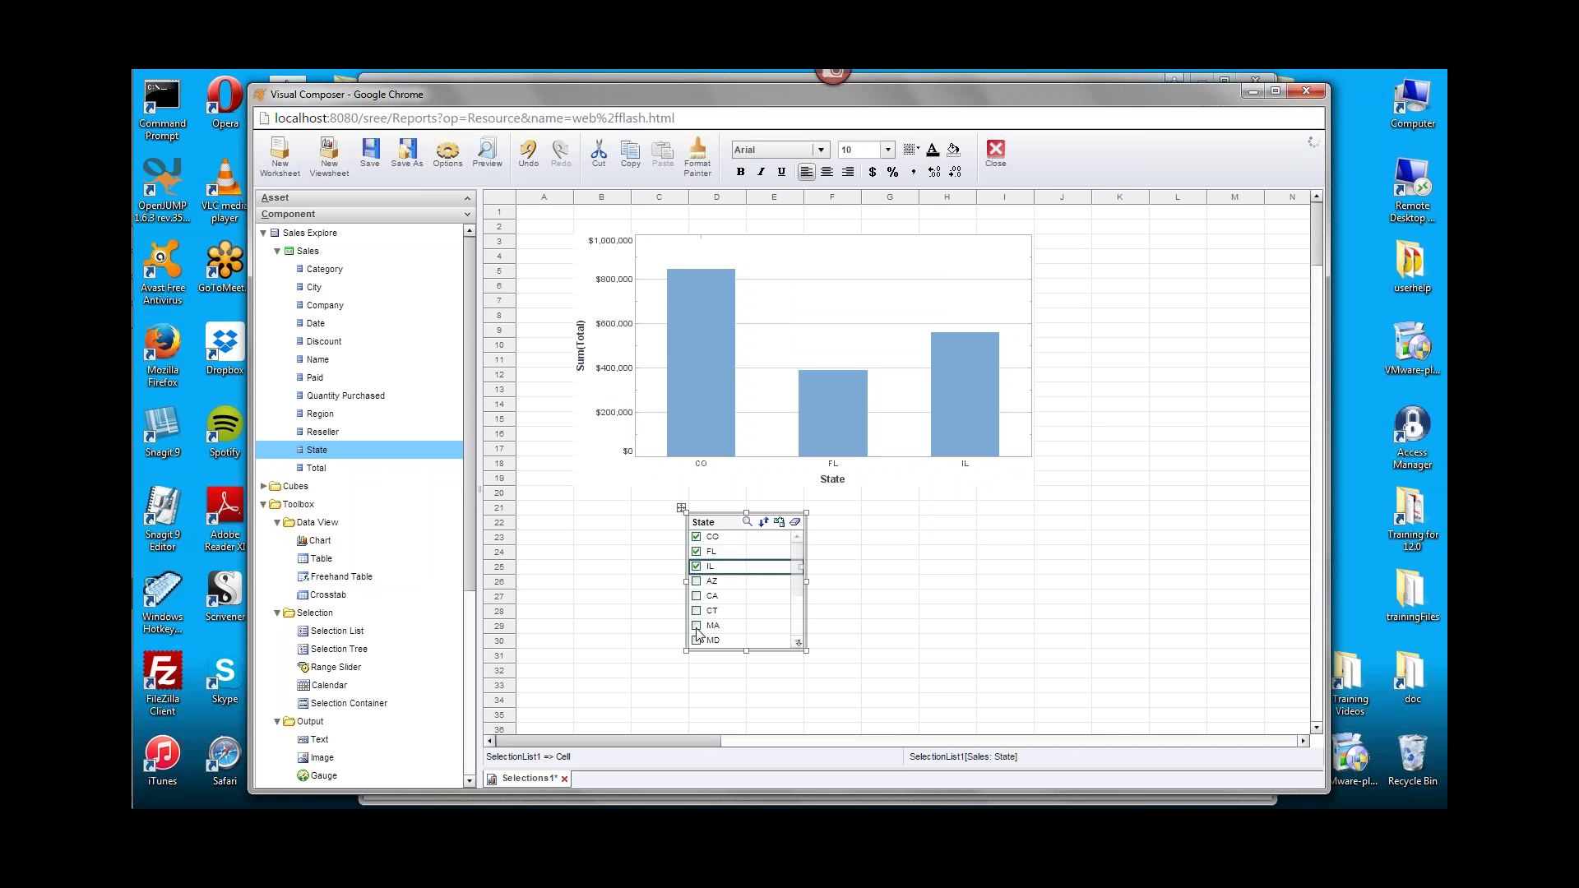
click(696, 626)
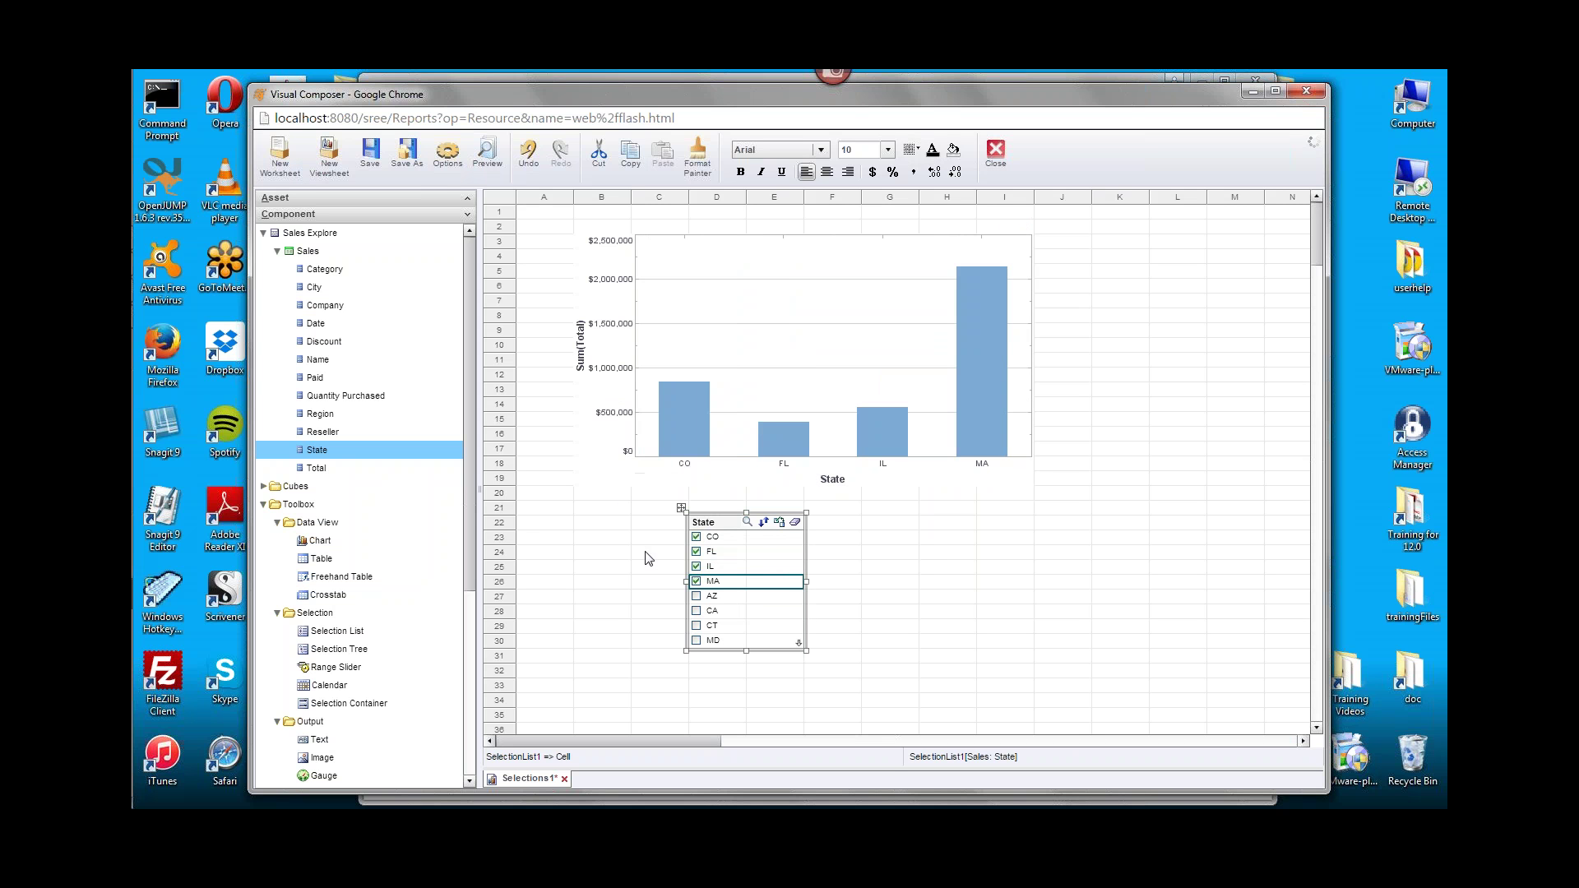
click(757, 599)
key(Delete)
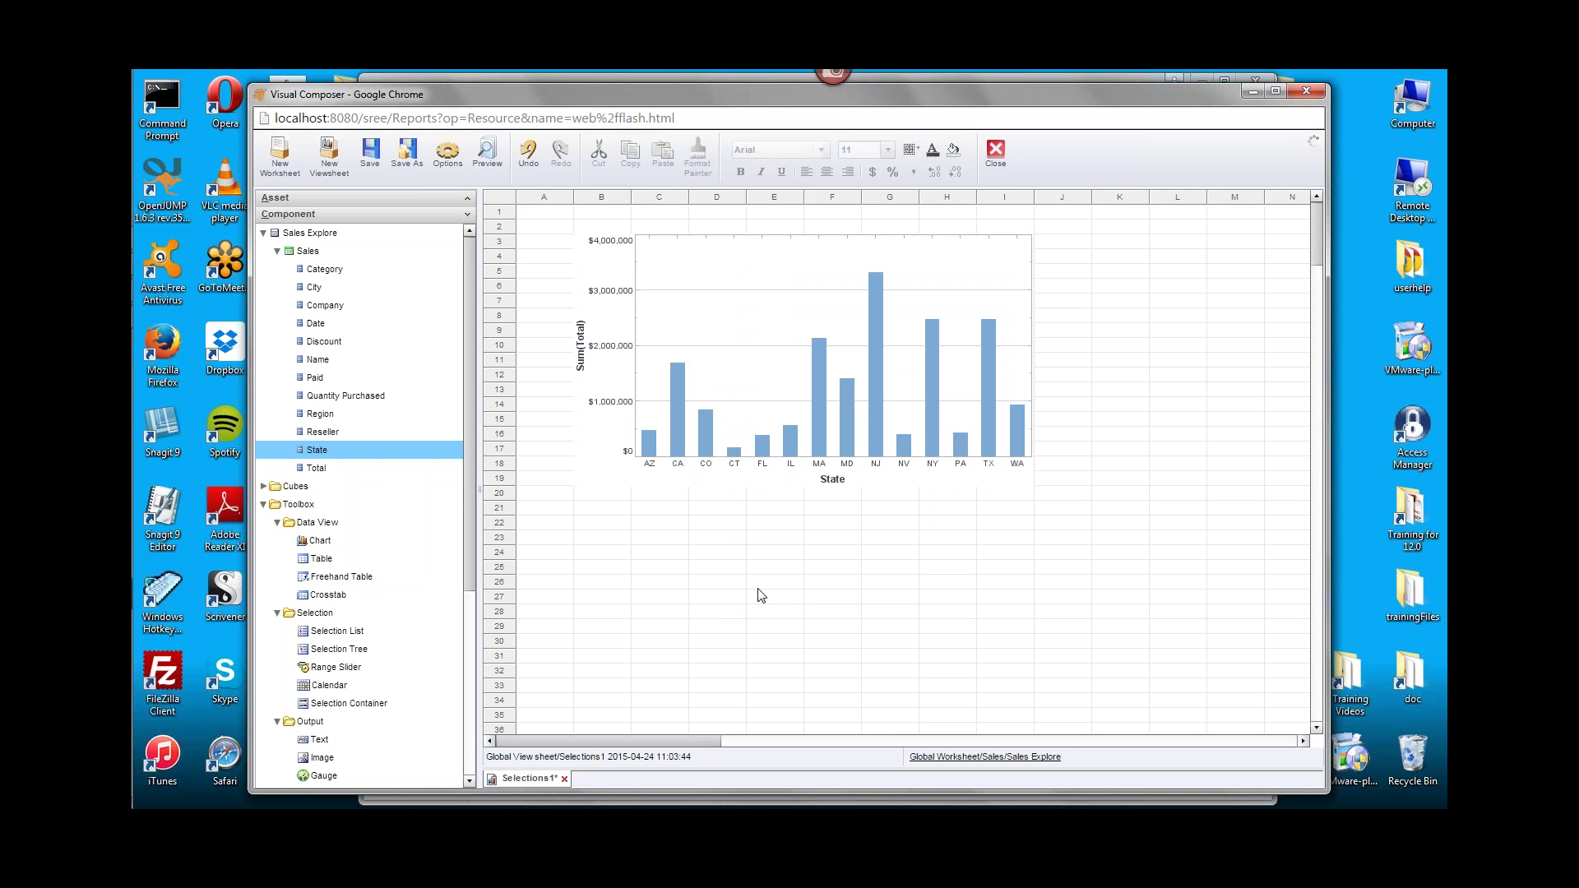
Add a range slider for the Date field below the chart.
click(326, 328)
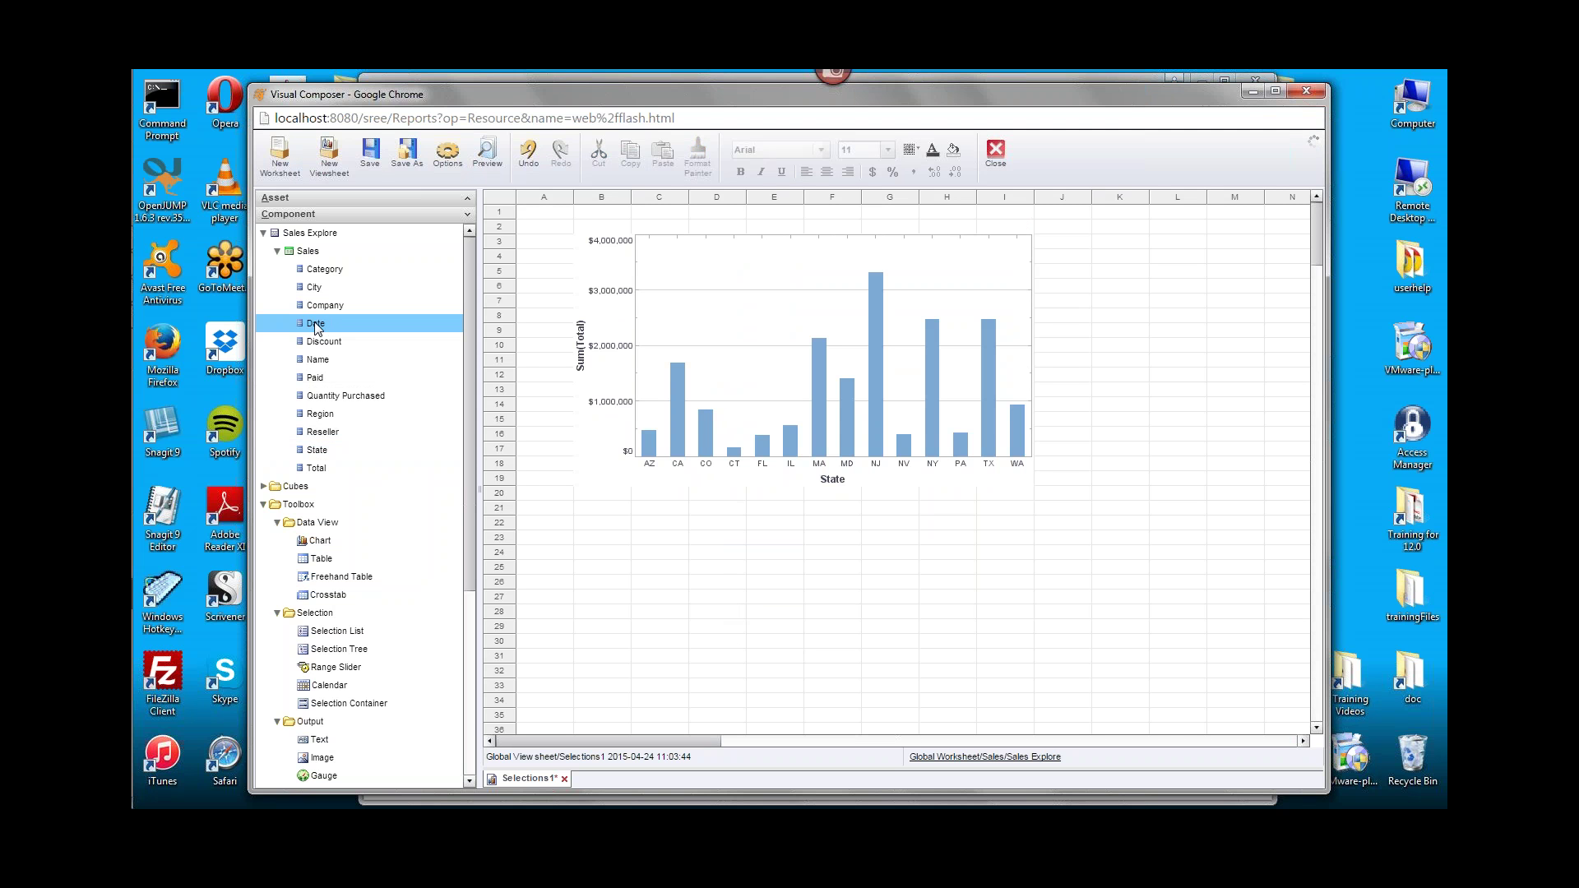
drag(327, 327, 911, 562)
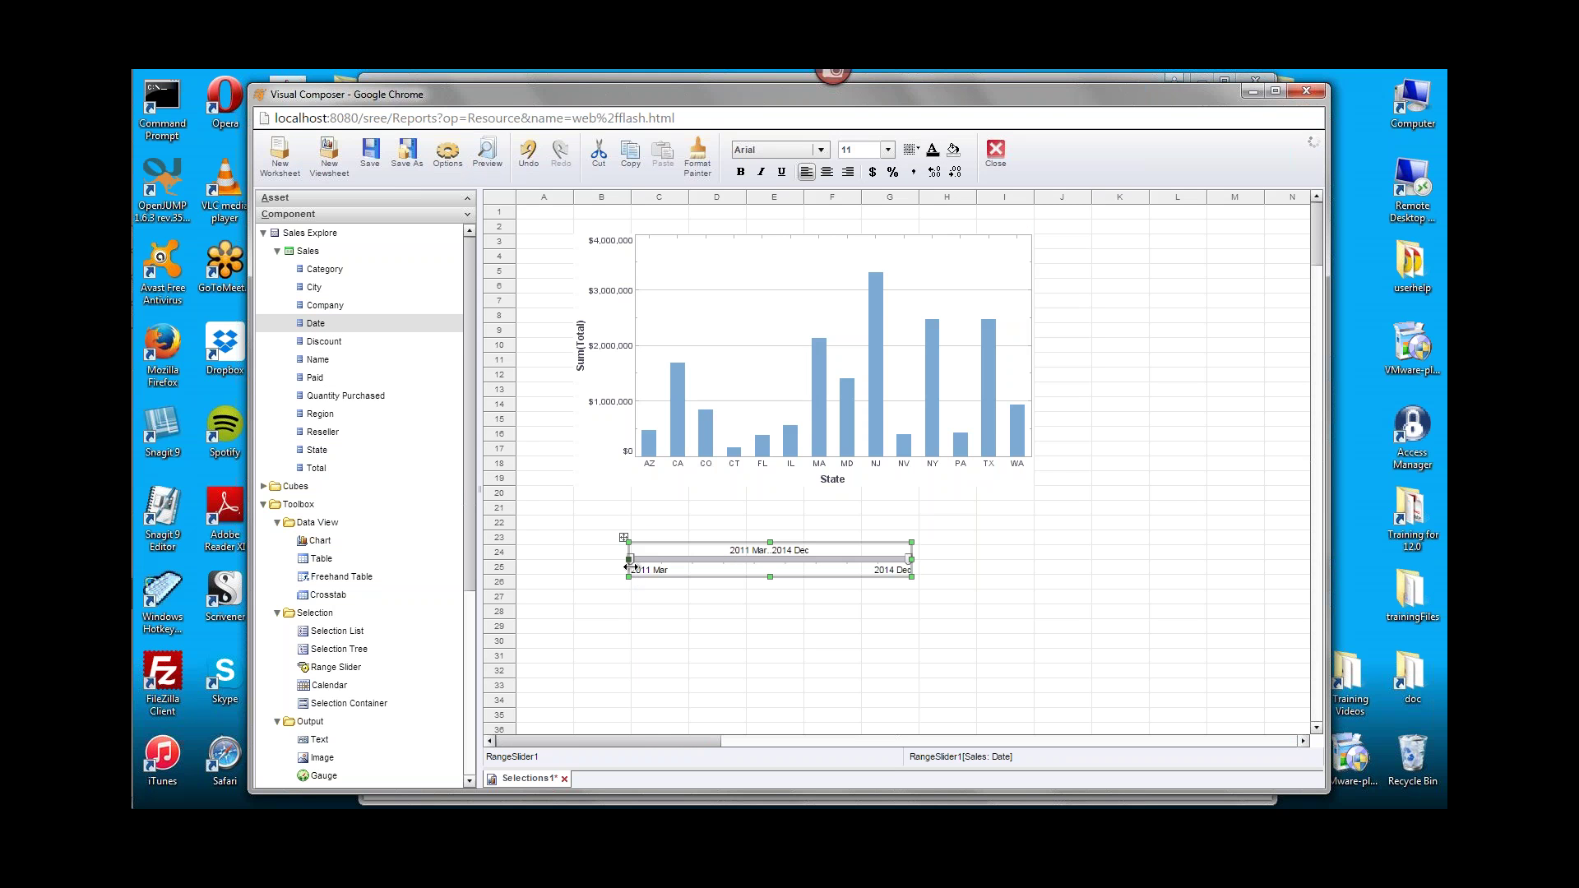
Narrow the Date range slider to 2013 Mar through 2014 Mar, and delete the slider.
drag(632, 558, 747, 559)
drag(907, 560, 820, 567)
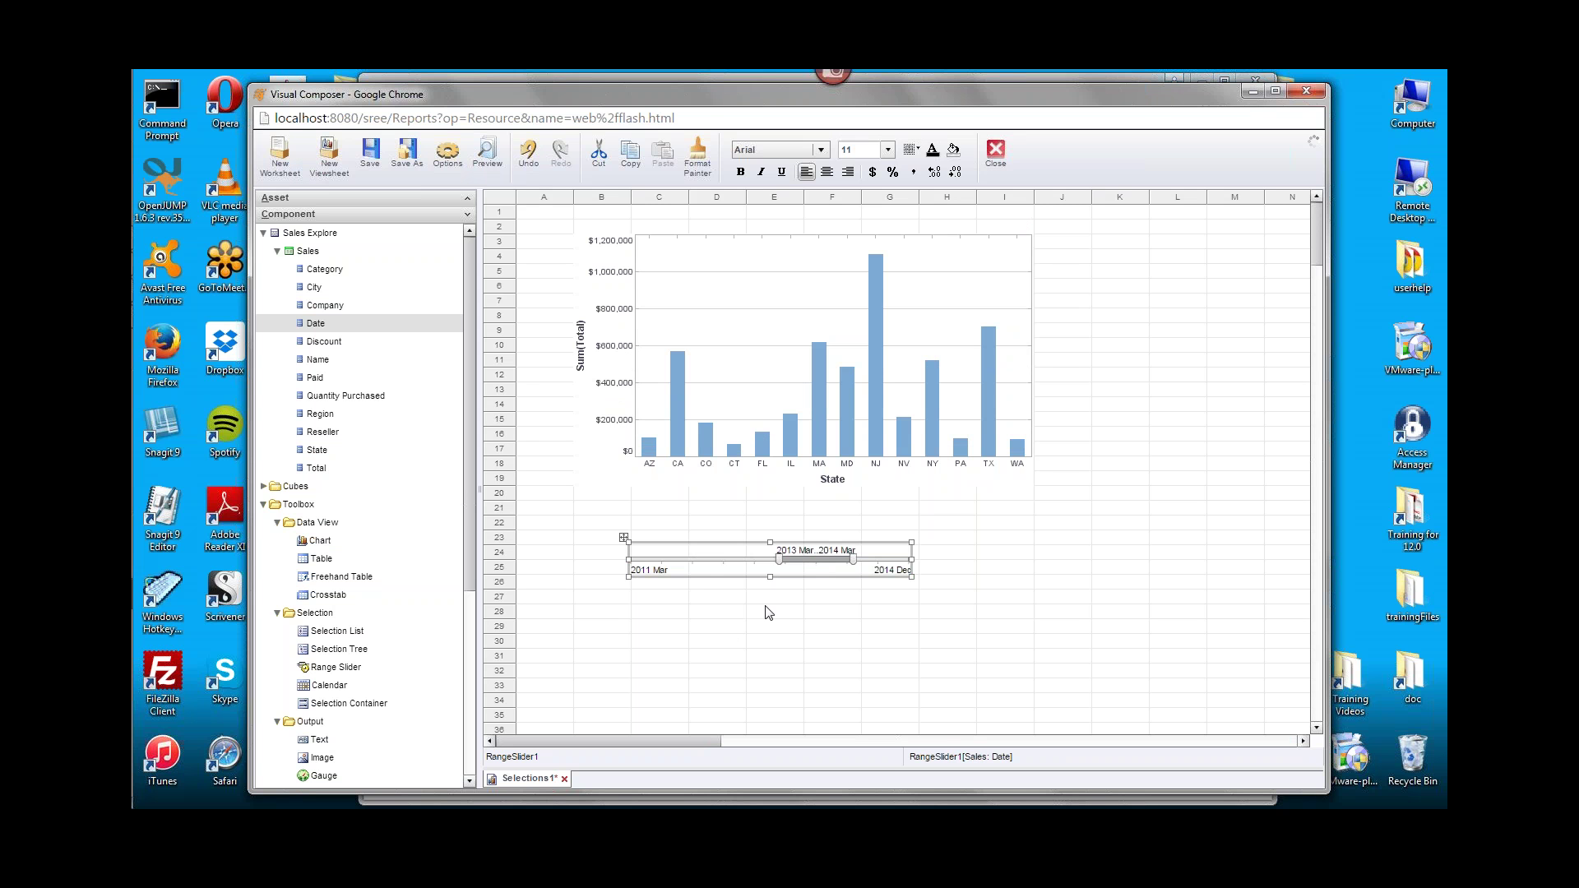
key(Delete)
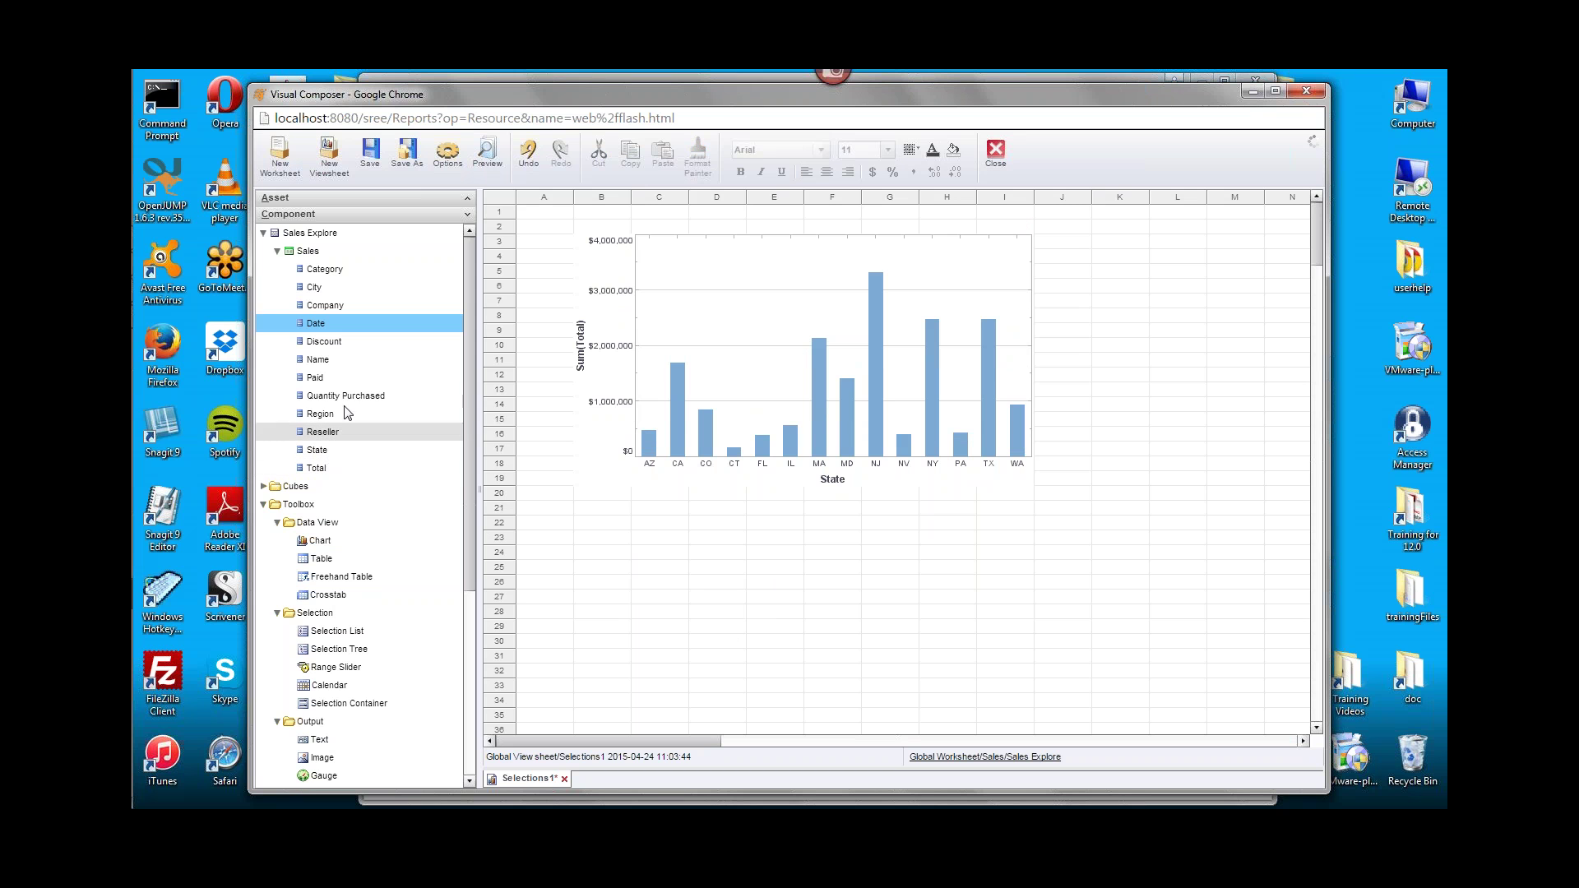
Add a range slider for Quantity Purchased below the chart and narrow its range to 5 through 10.
drag(389, 405, 959, 546)
click(739, 544)
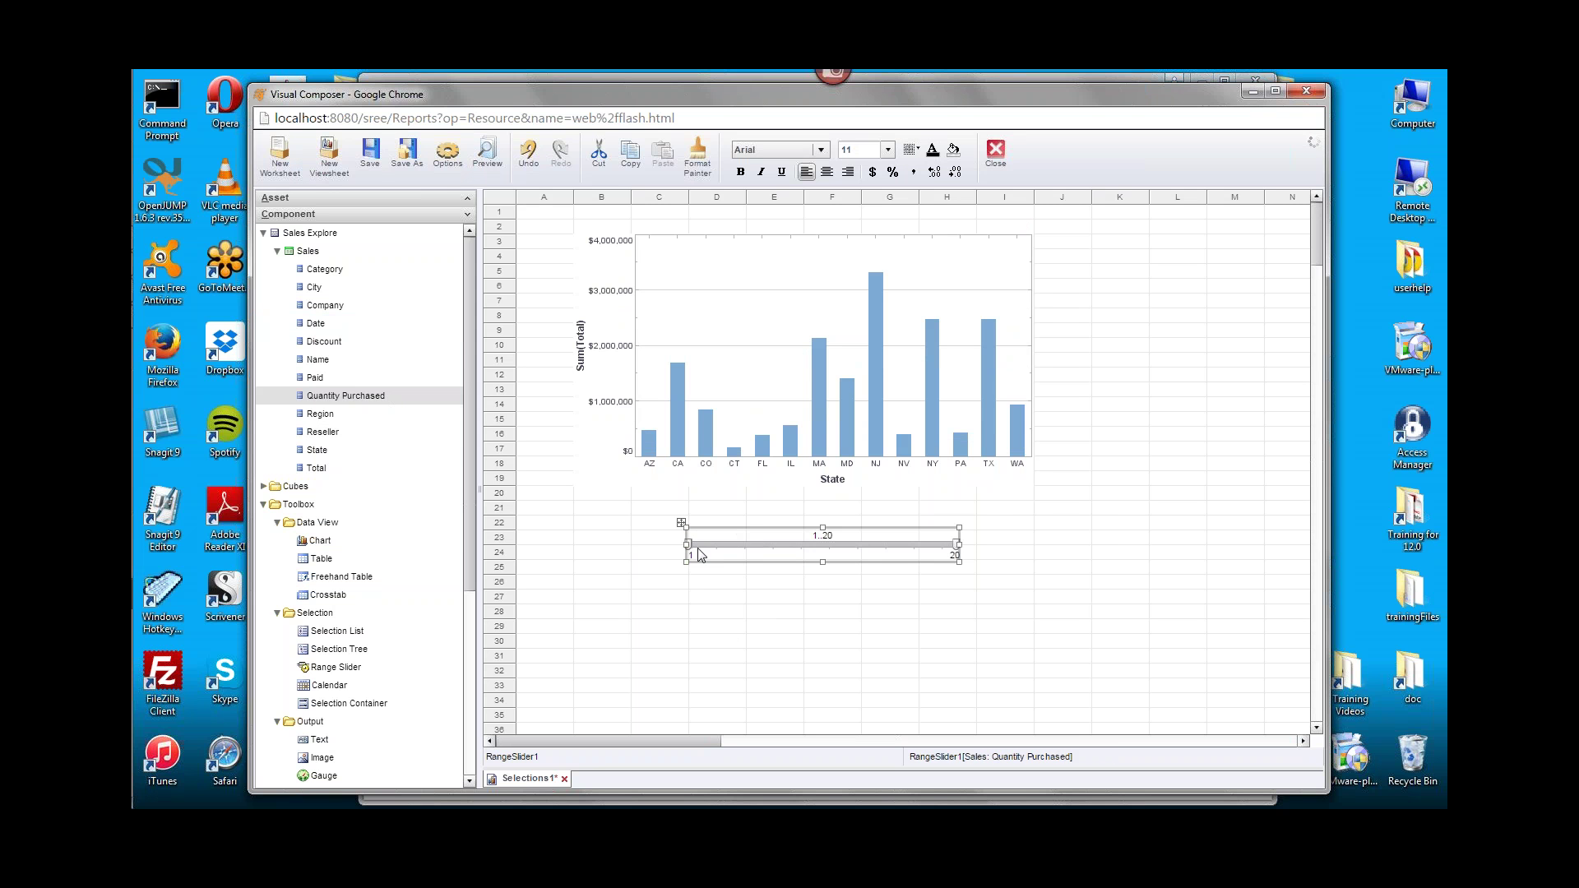
drag(688, 544, 801, 545)
drag(920, 545, 829, 545)
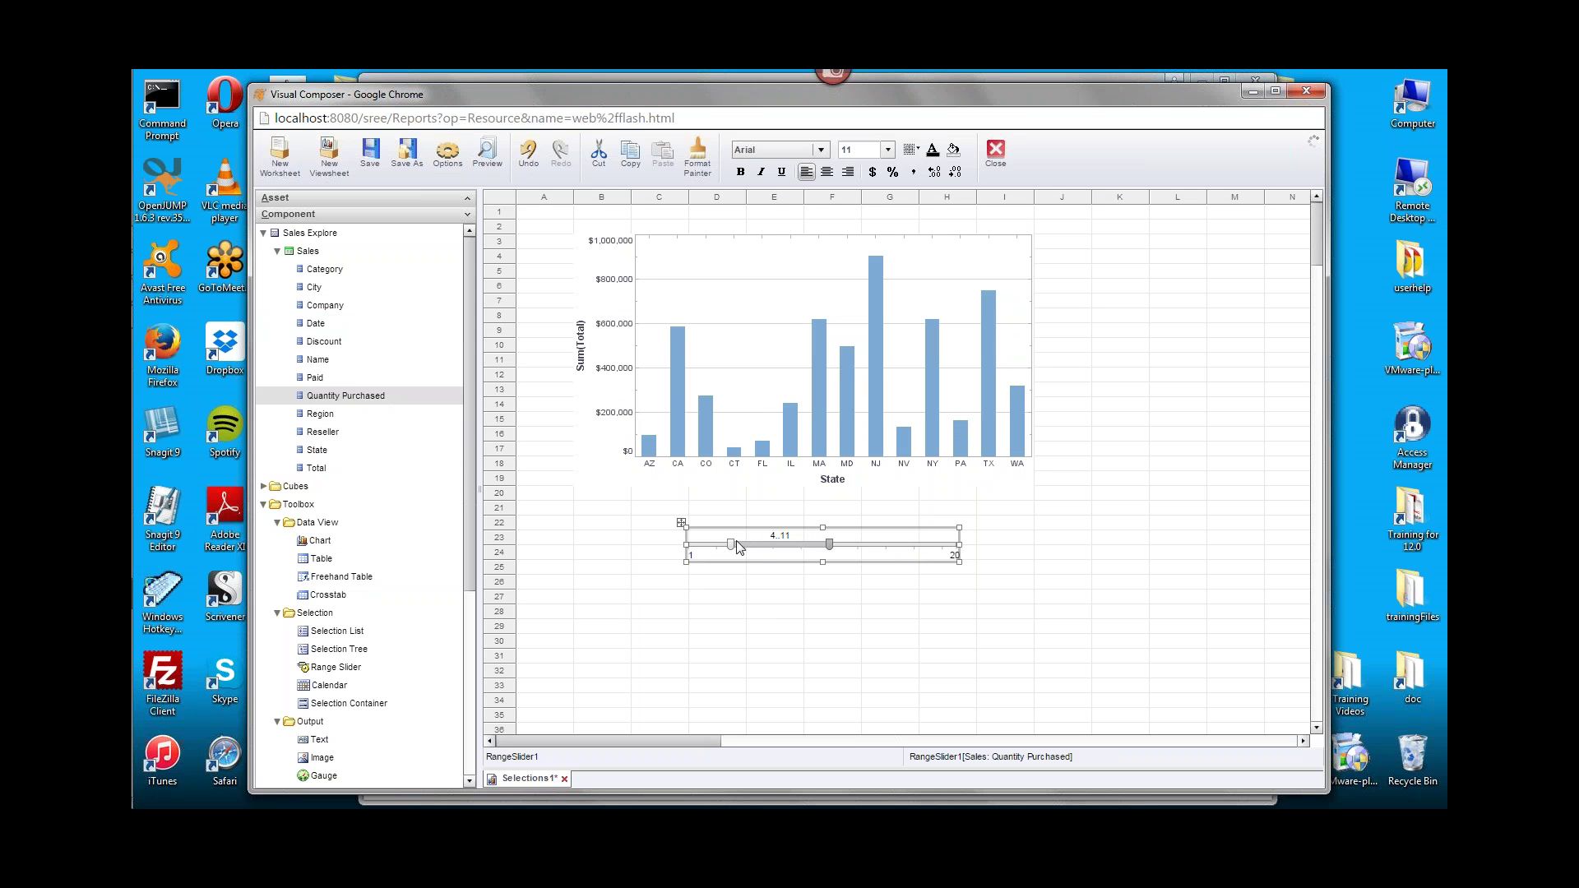
drag(731, 544, 753, 547)
drag(828, 551, 813, 551)
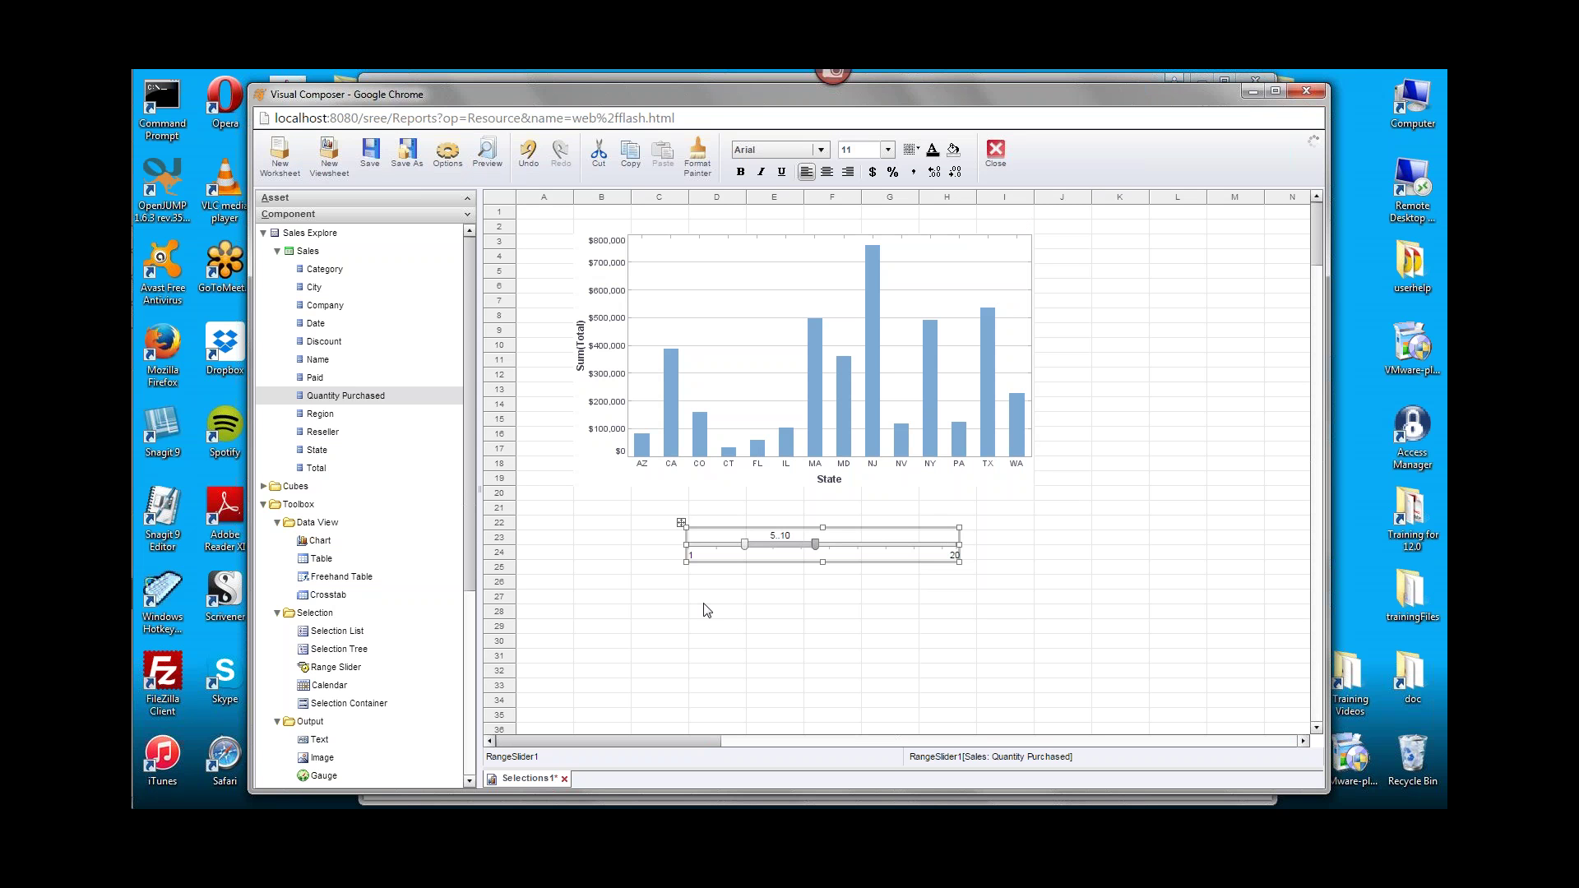
Add a Category selection list below the range slider and lengthen it to show all entries from Business through Personal.
click(388, 397)
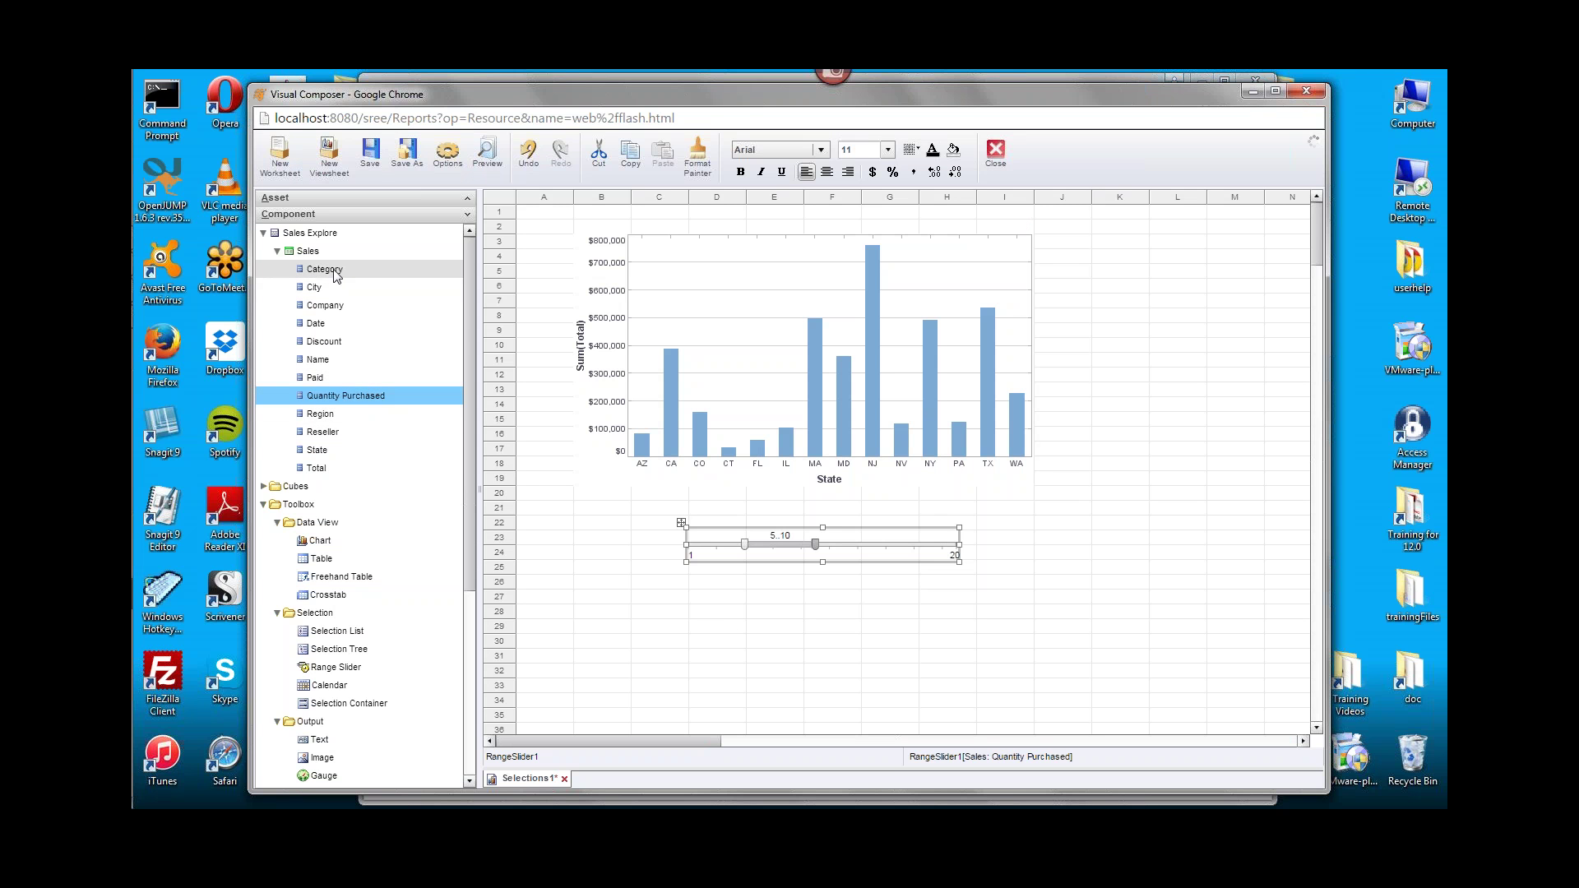
drag(333, 271, 859, 650)
click(715, 627)
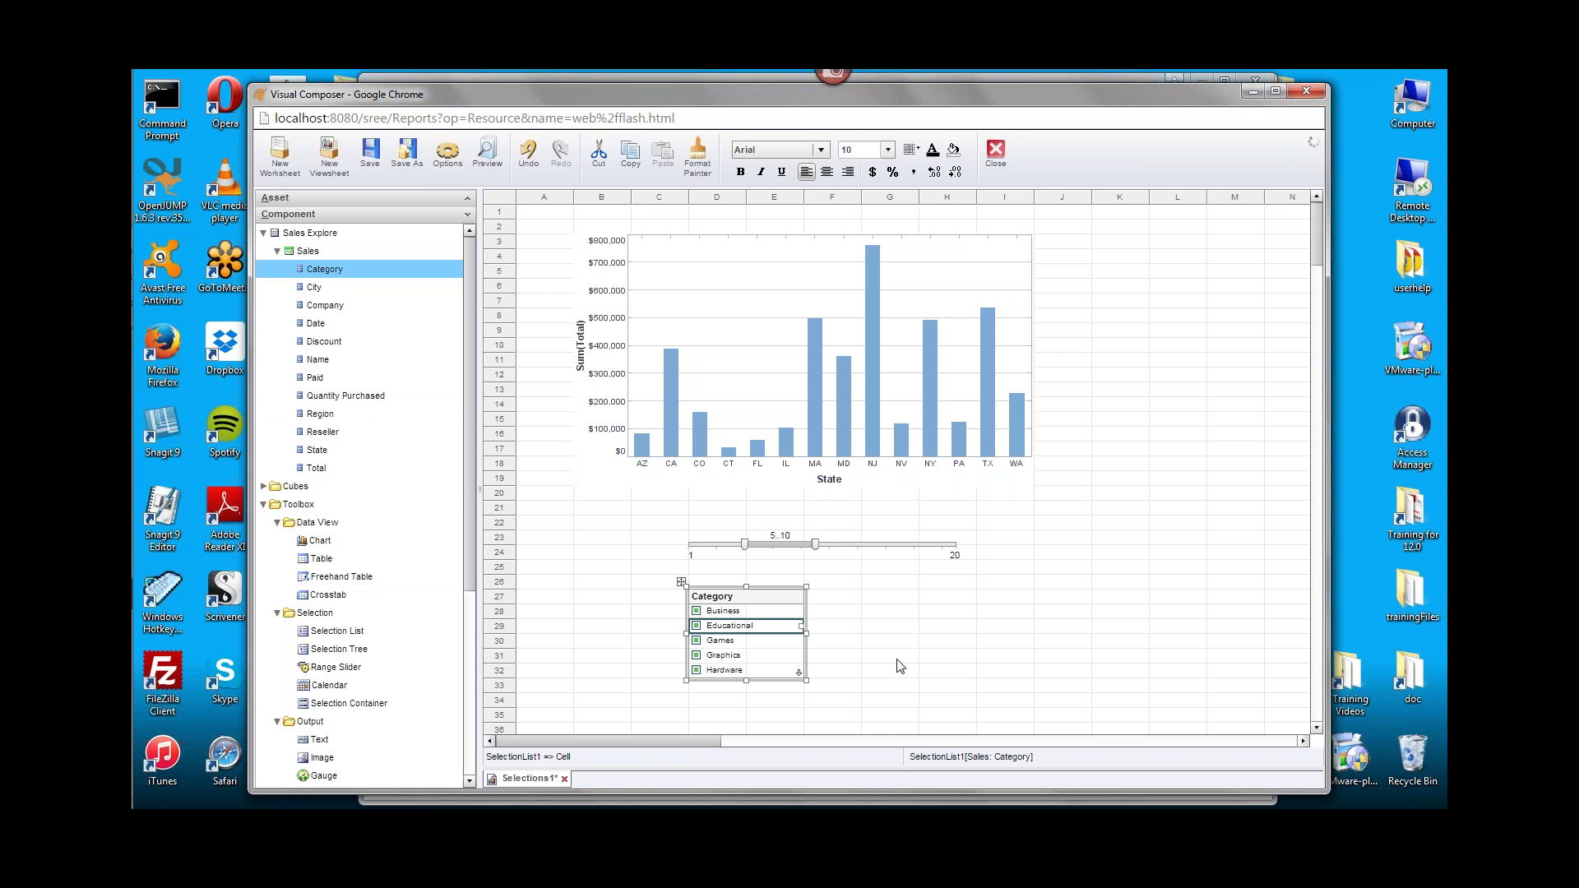
drag(746, 680, 745, 711)
Disable the Submit On Change option in the Category selection list's properties.
right_click(727, 599)
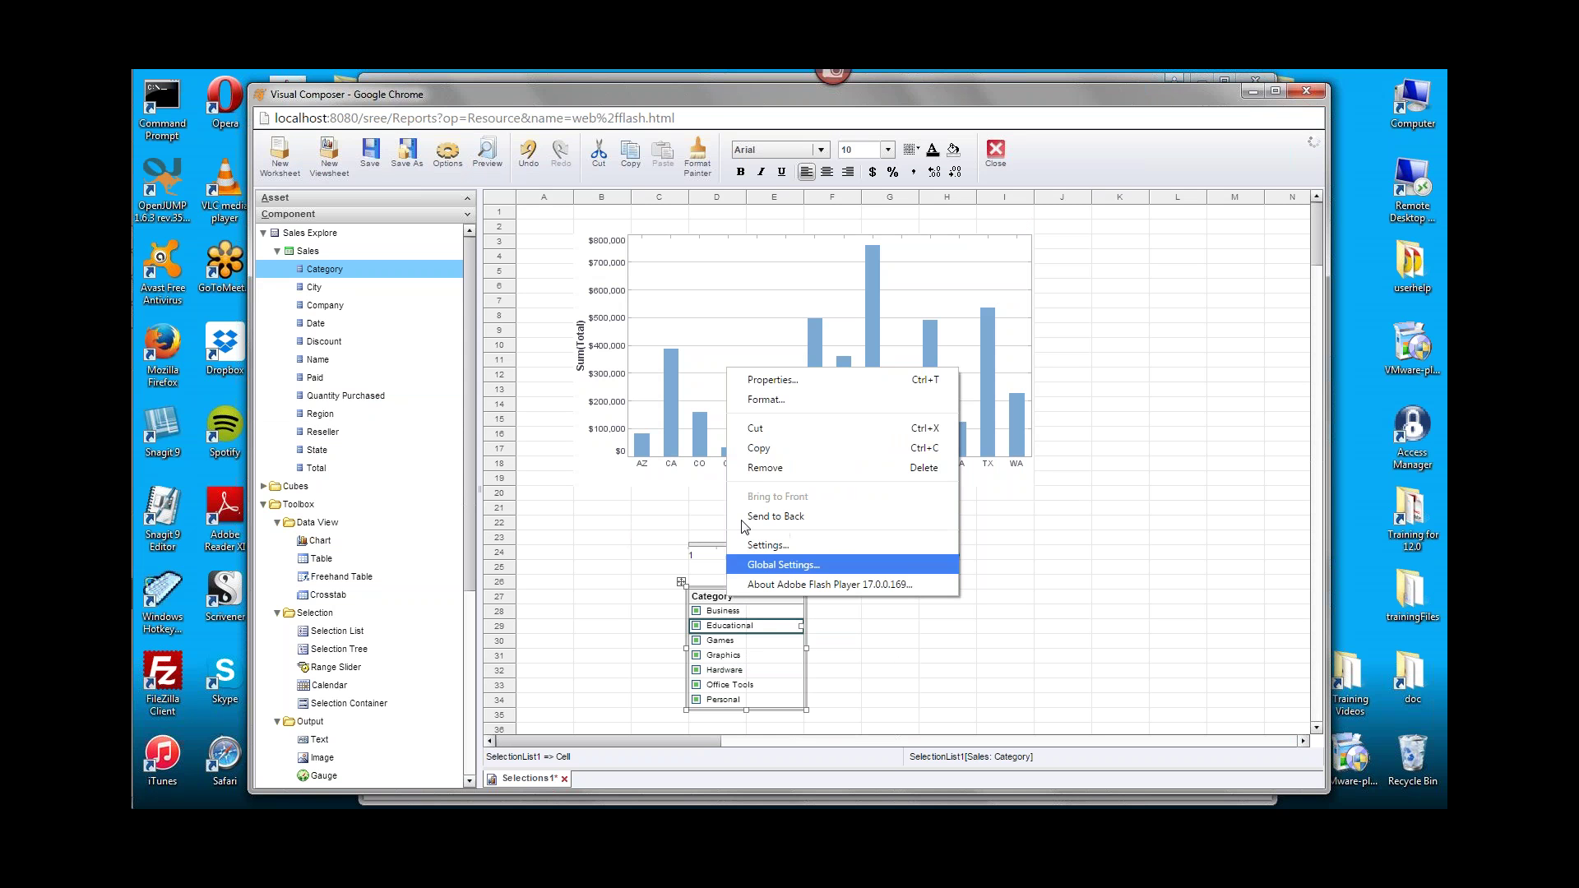
click(794, 382)
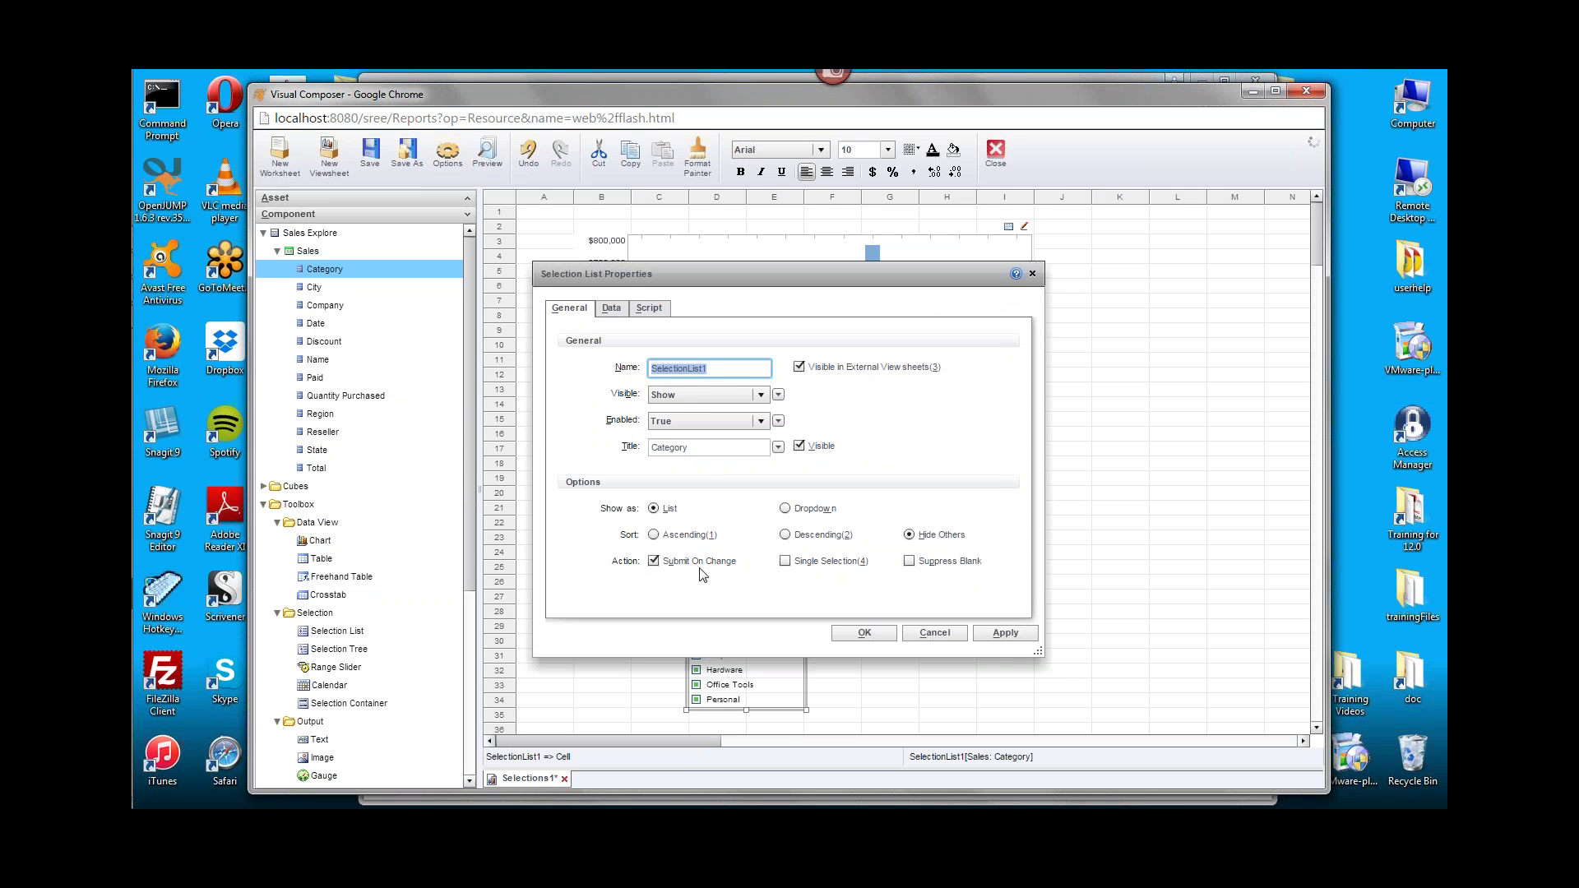
click(654, 561)
click(864, 633)
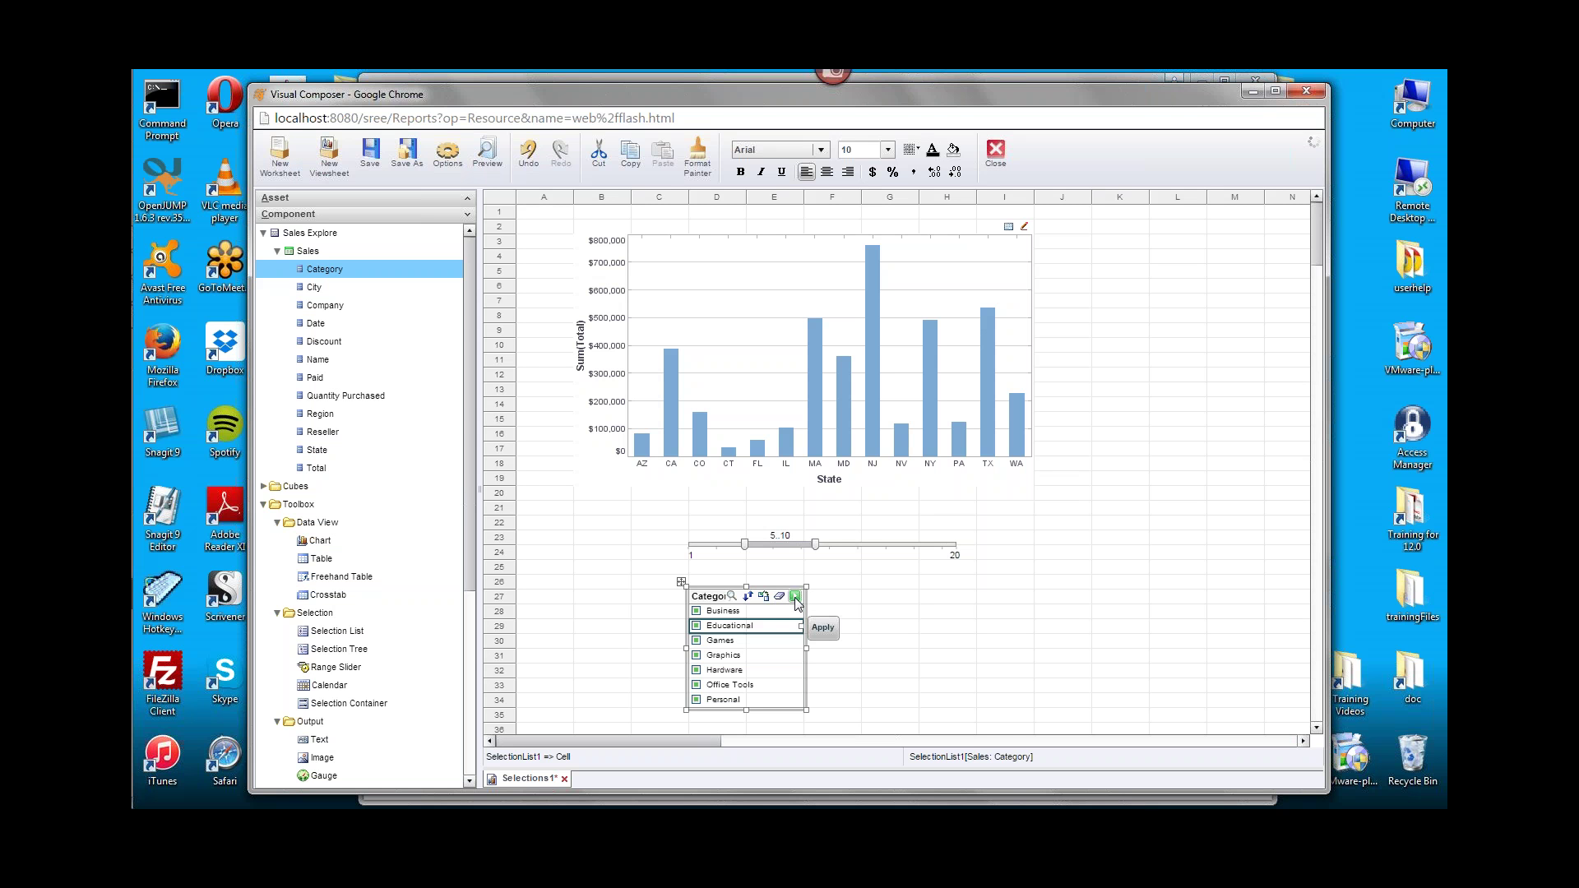
Re-enable the Submit On Change option in the Category selection list's properties.
right_click(712, 599)
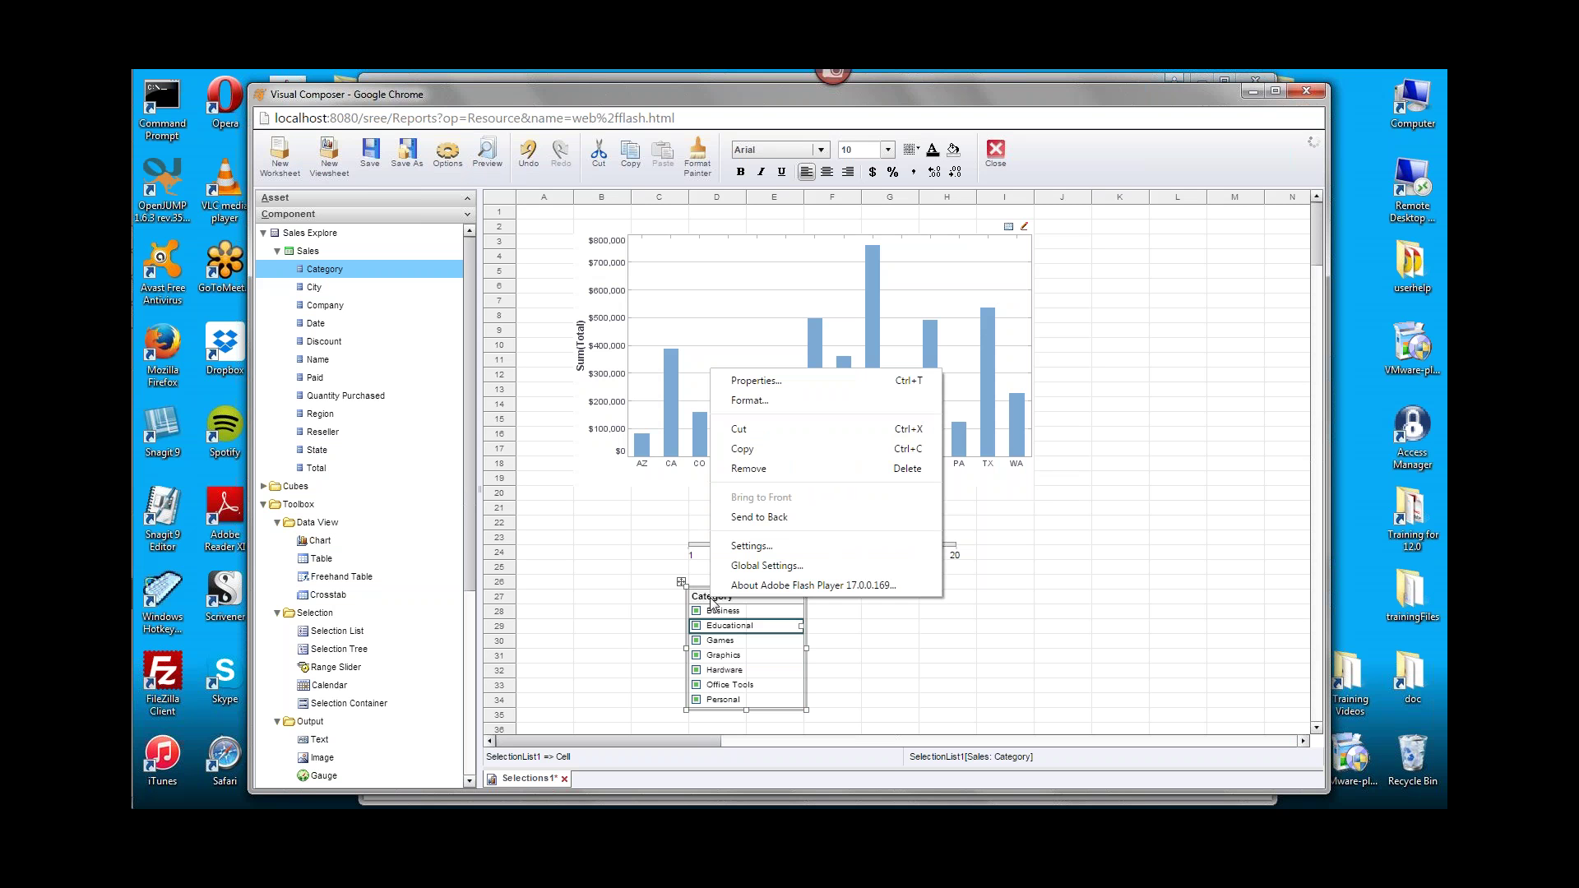
click(757, 378)
click(658, 561)
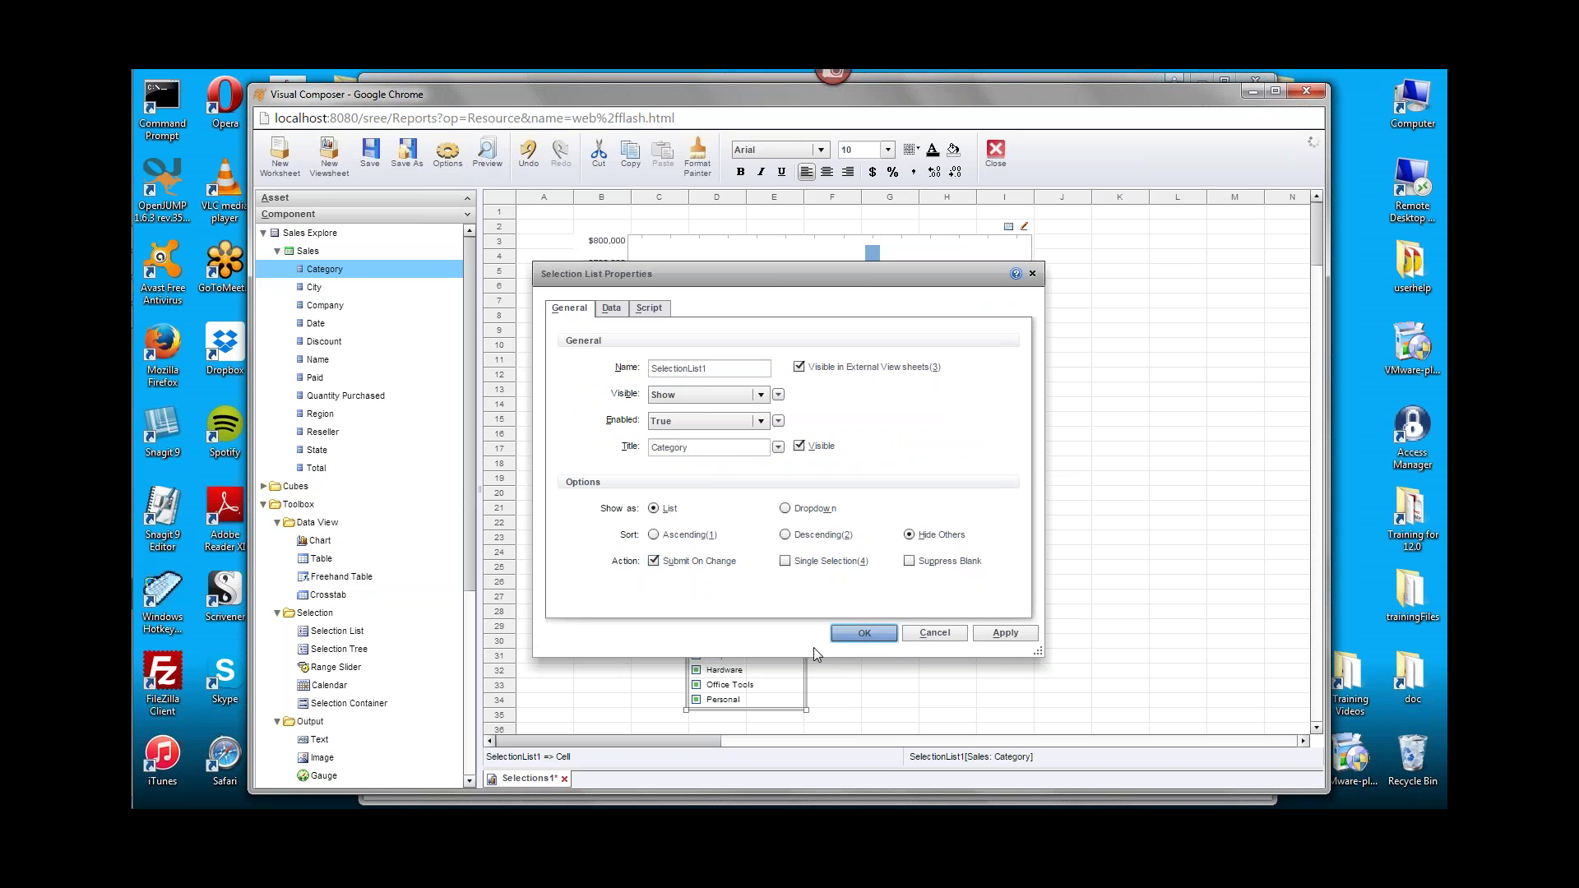
click(860, 633)
Set the Category selection list to show as a dropdown.
right_click(728, 604)
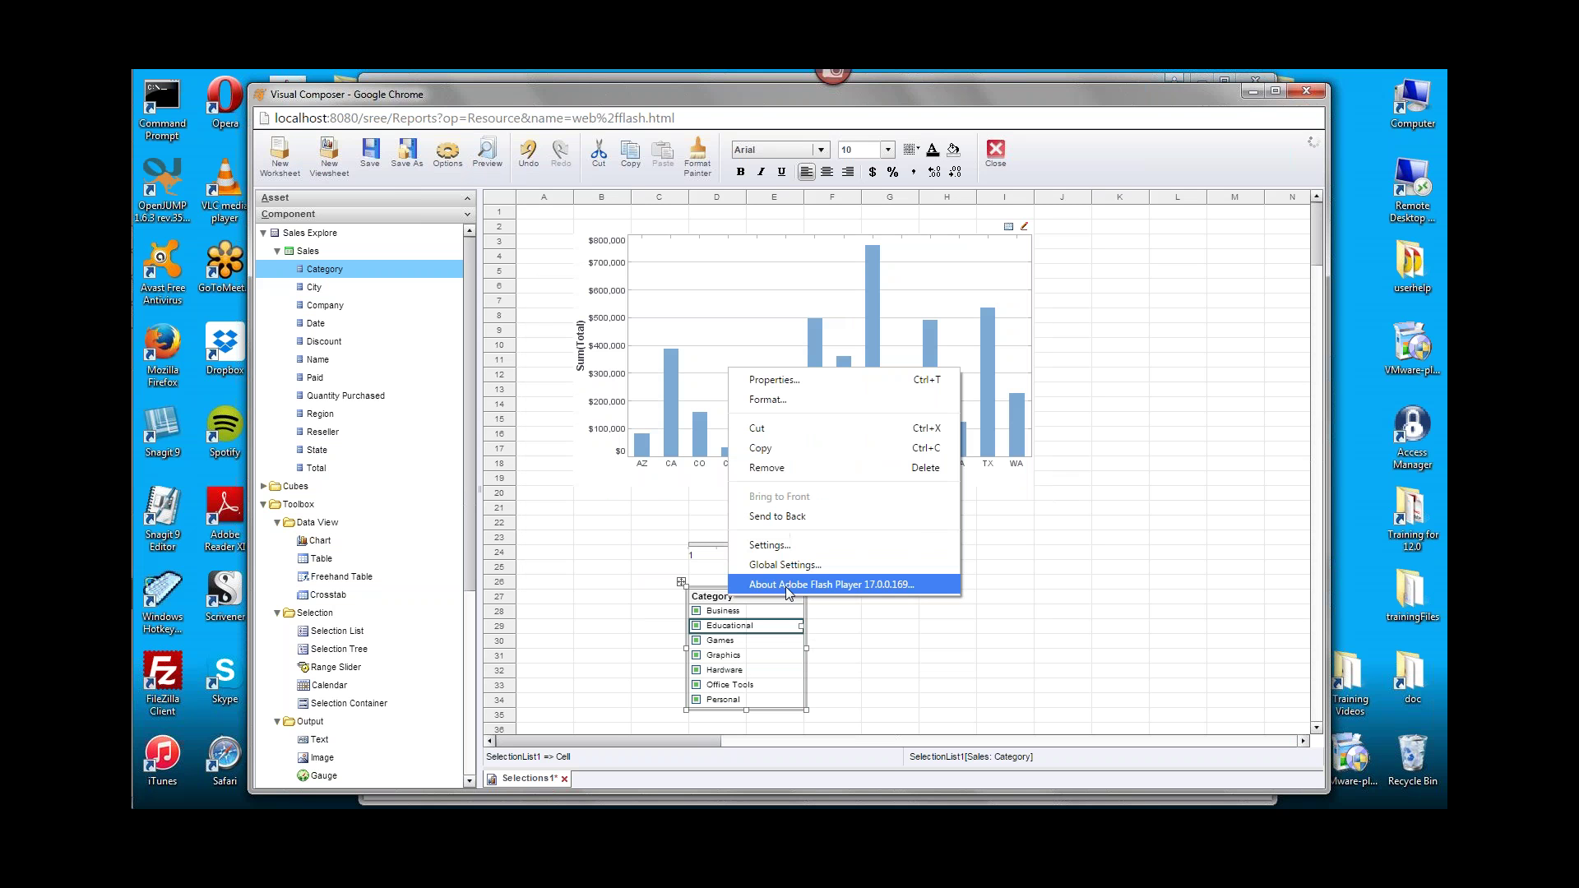
click(772, 377)
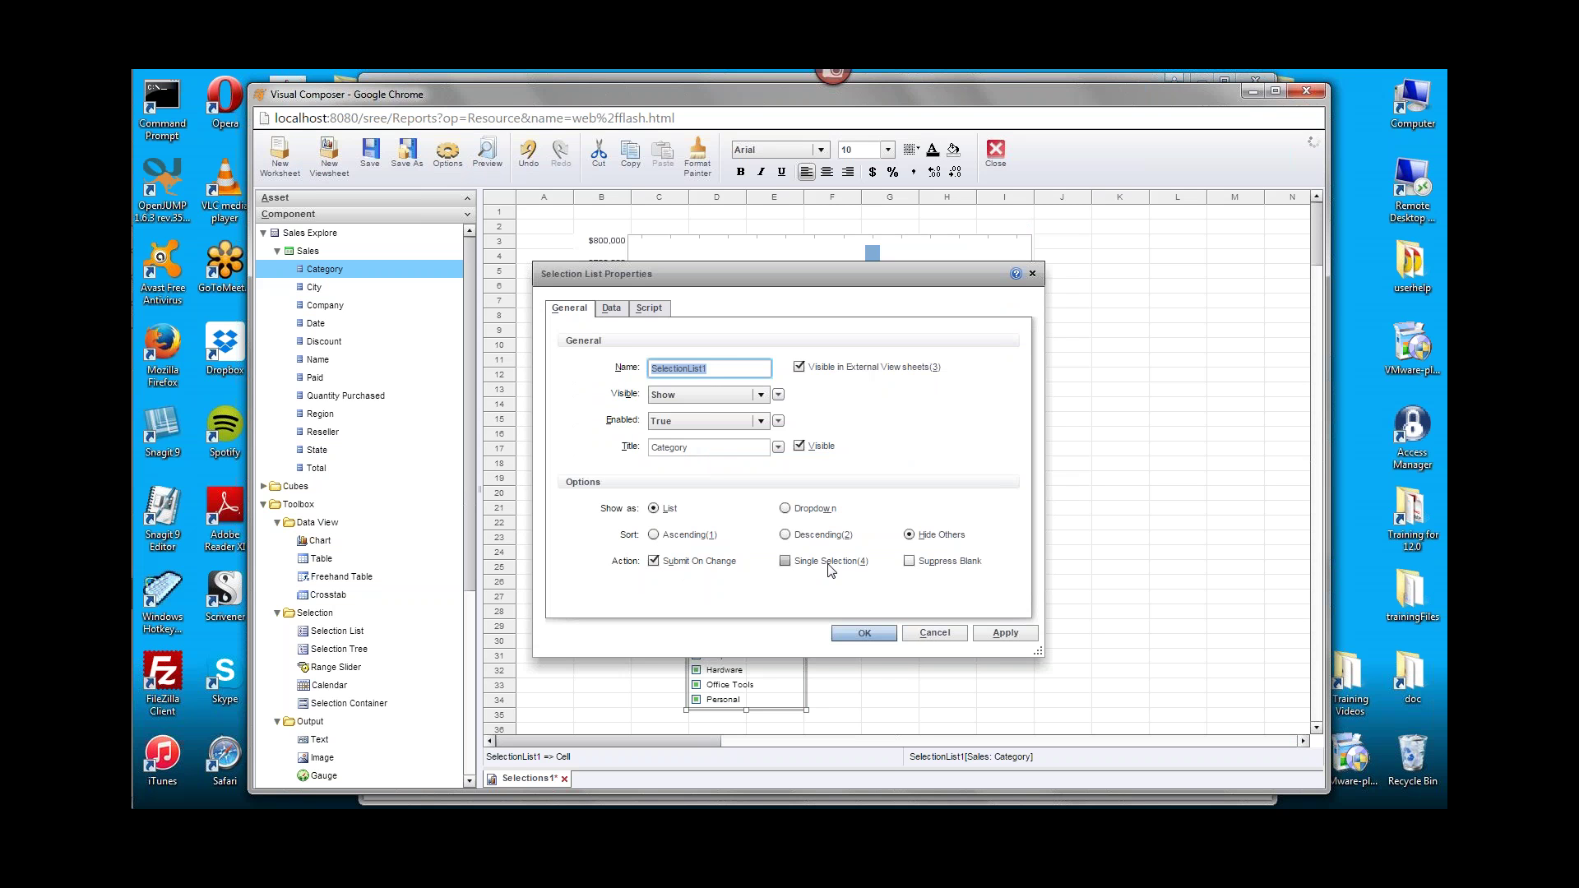
drag(818, 284, 1074, 241)
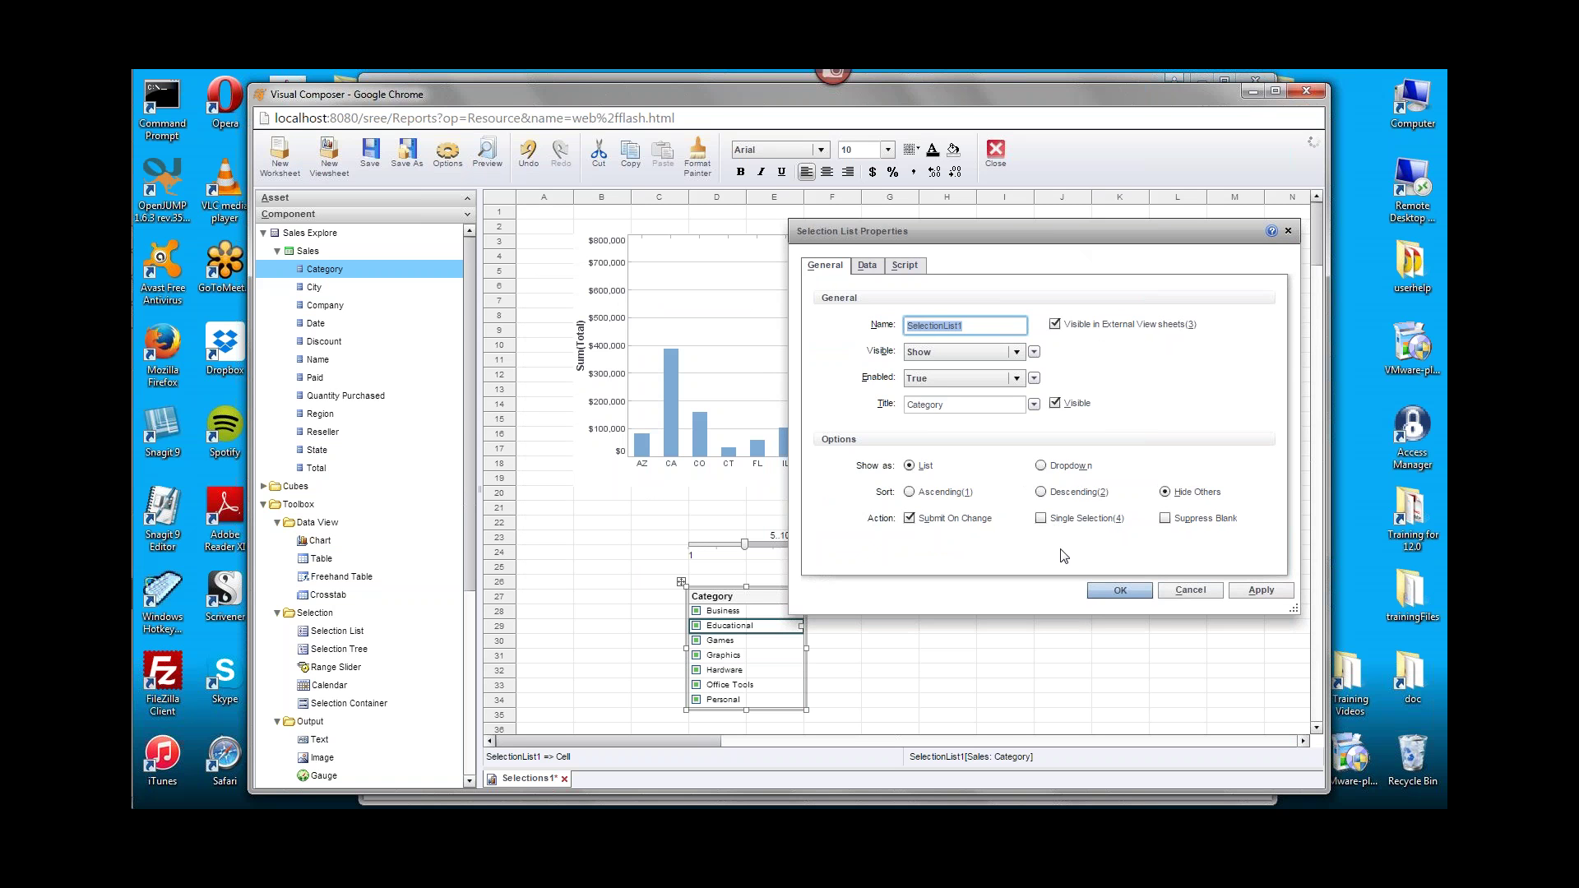
click(1041, 467)
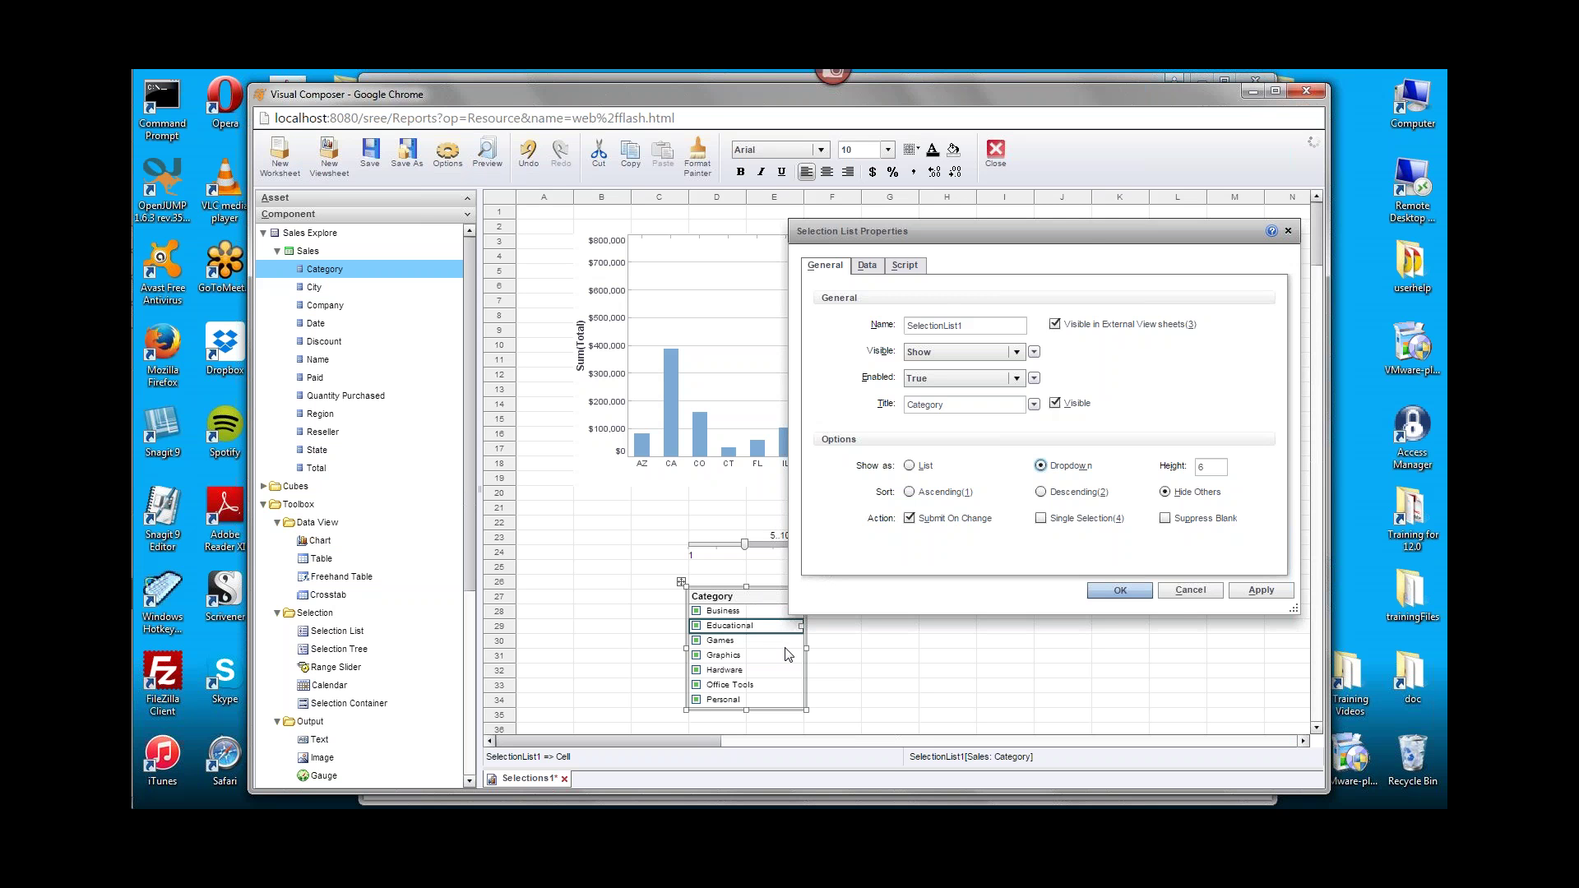
click(1120, 591)
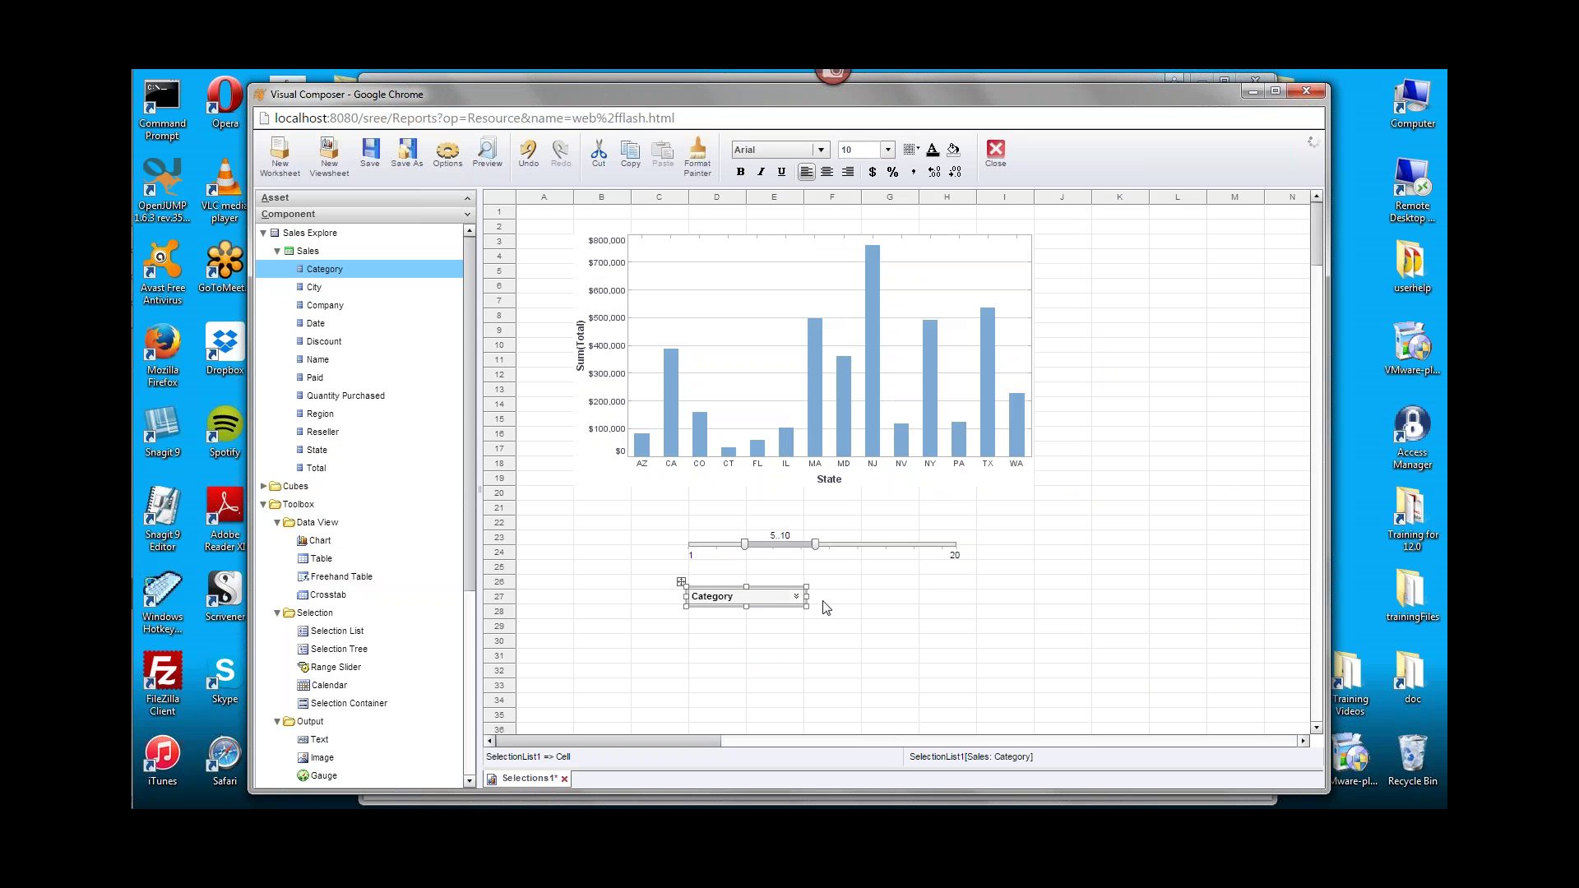
Expand the Category dropdown to view its entries, collapse it and expand it again.
click(798, 600)
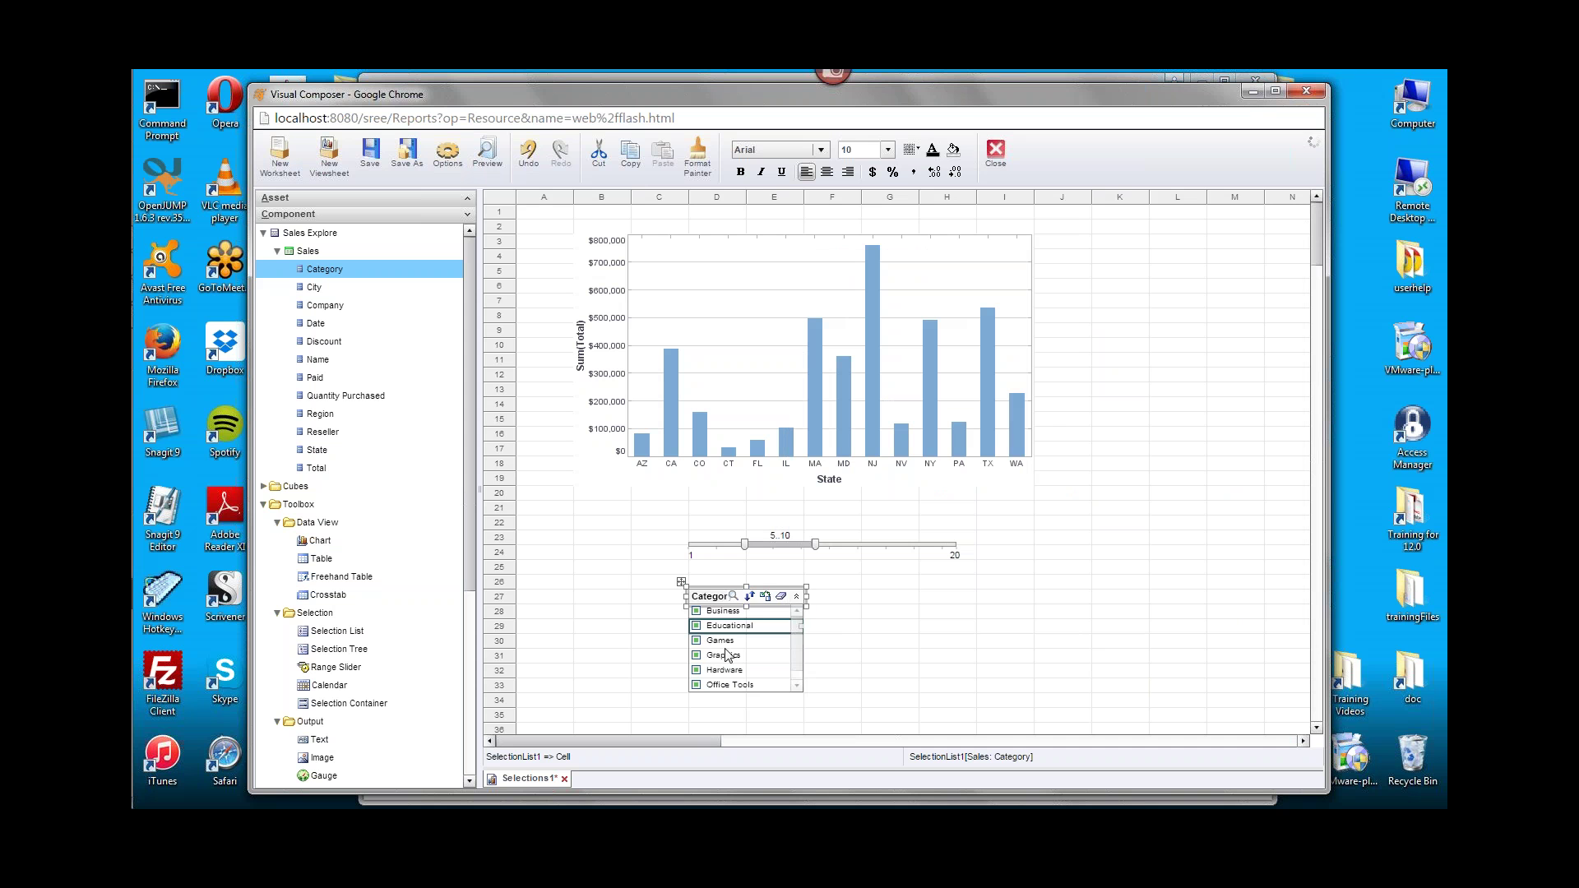
click(796, 596)
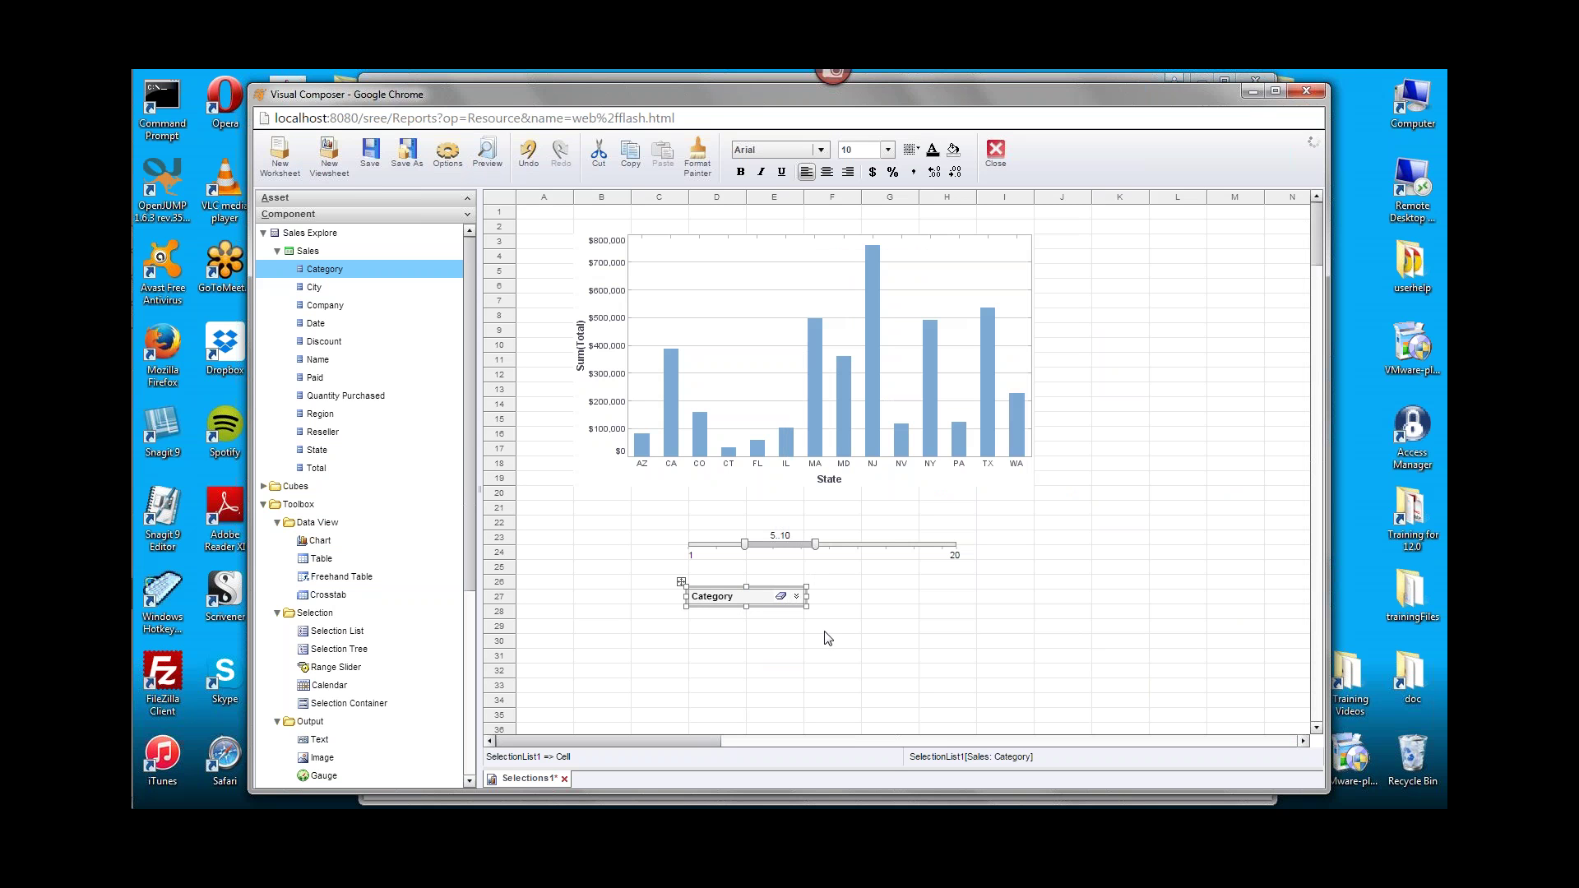
click(796, 596)
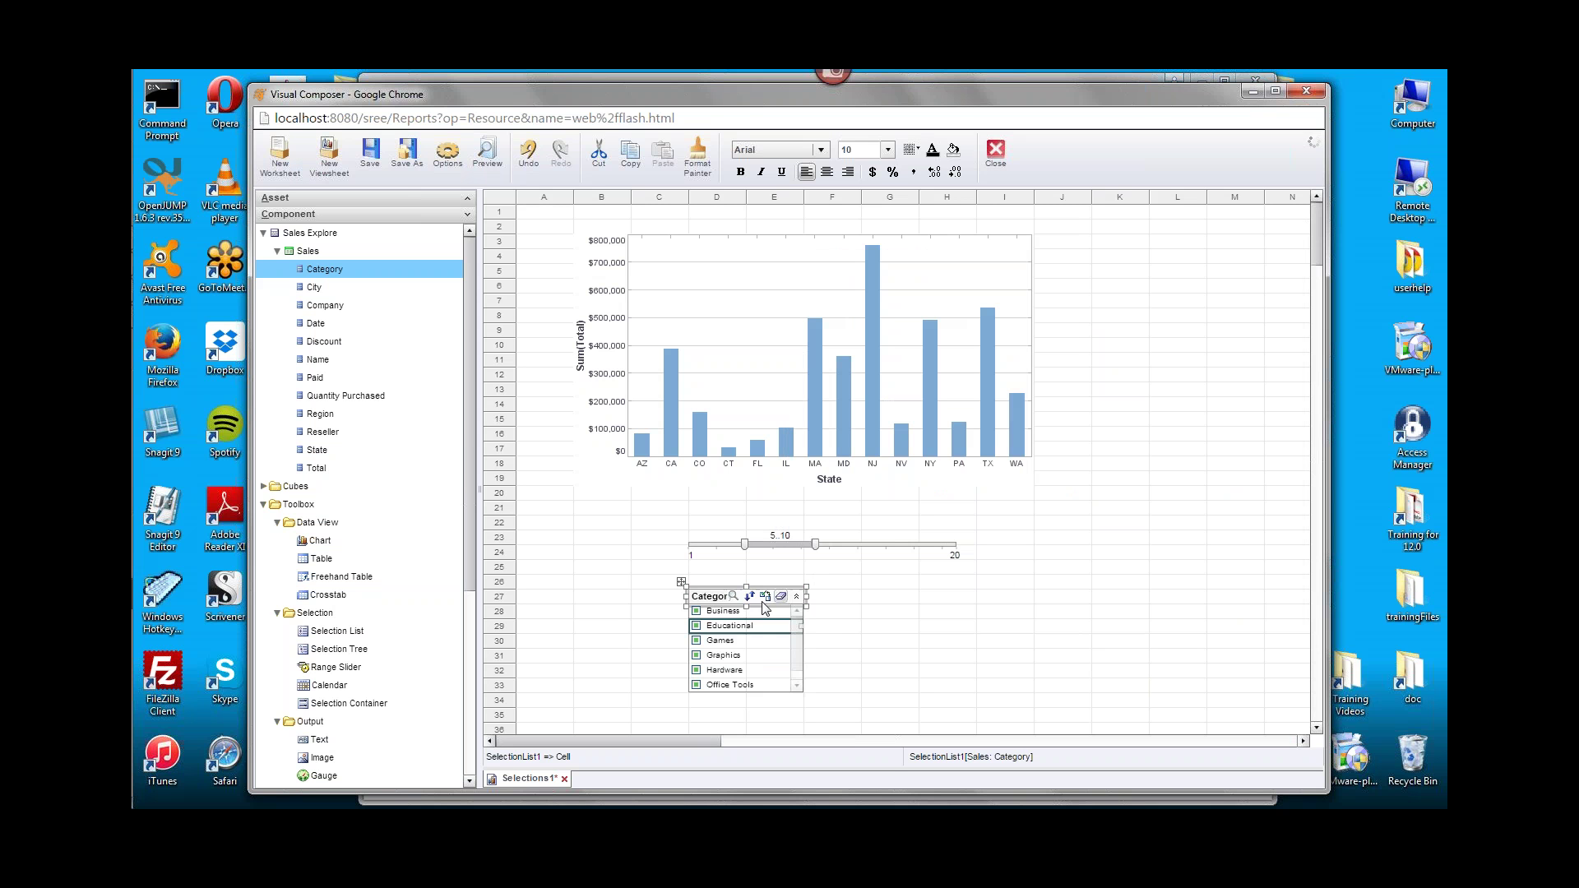
Open the data settings in the Category selection list's properties and review the available fields, keeping the list visible beside the dialog.
right_click(714, 599)
click(821, 378)
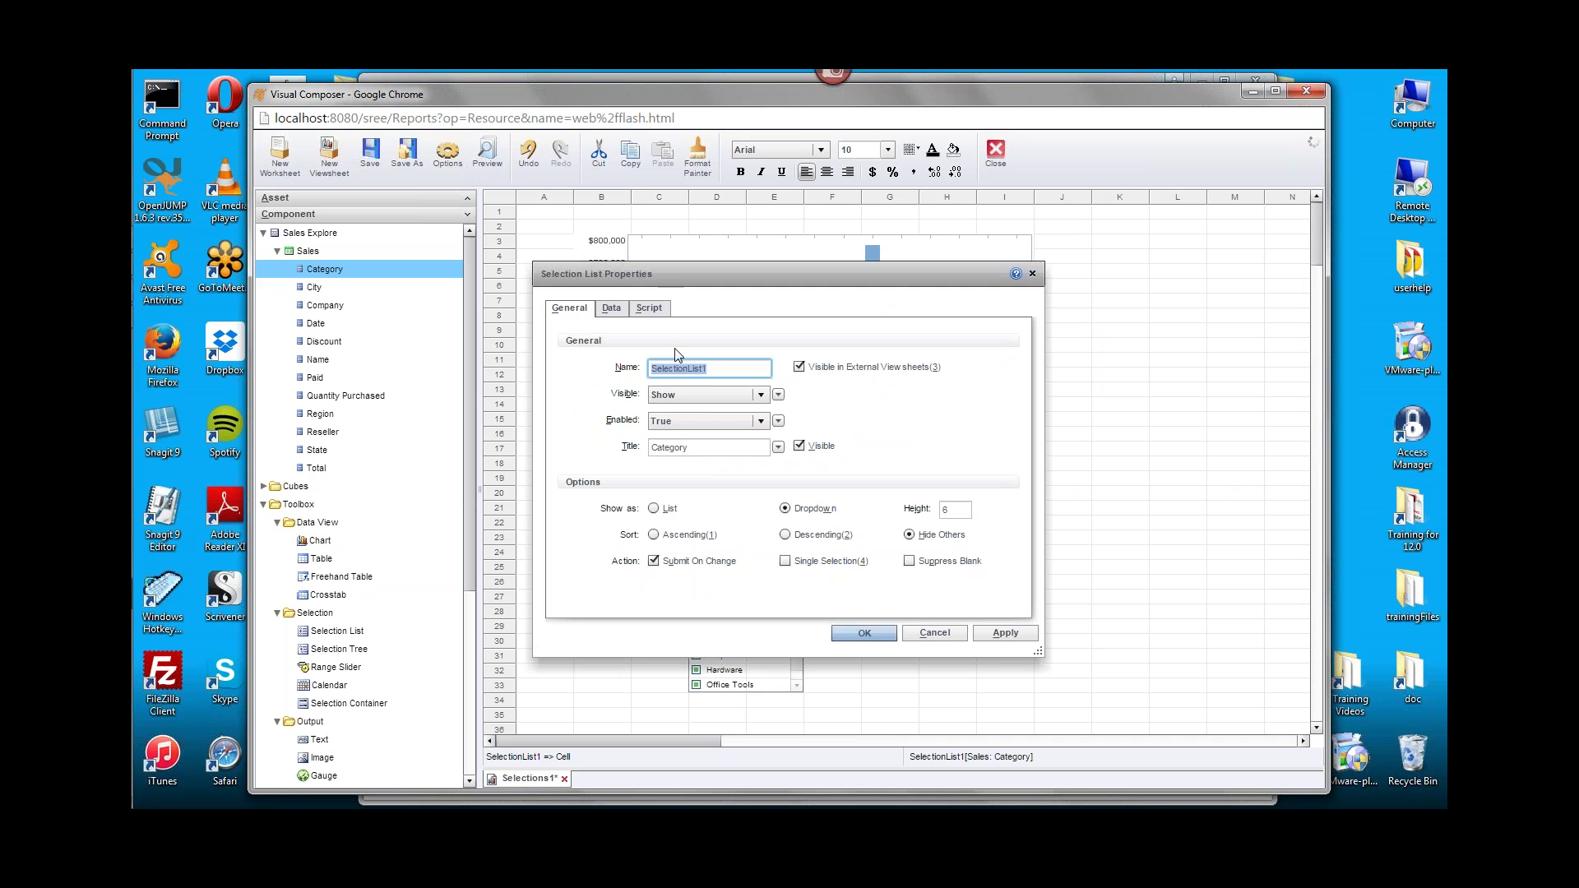
click(612, 311)
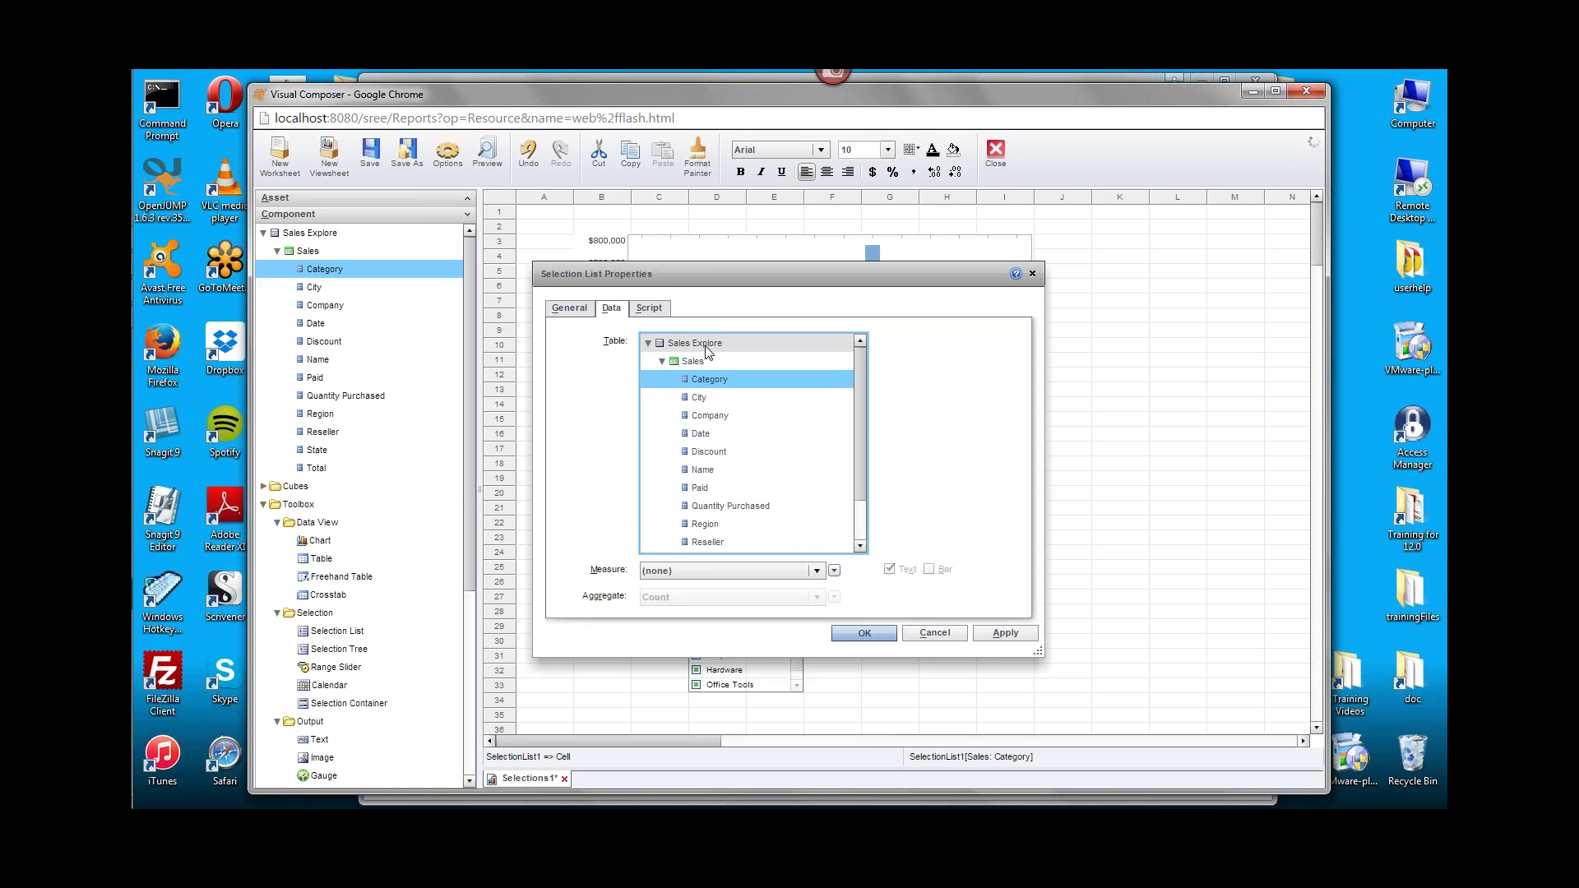
scroll(860, 386, down, 3)
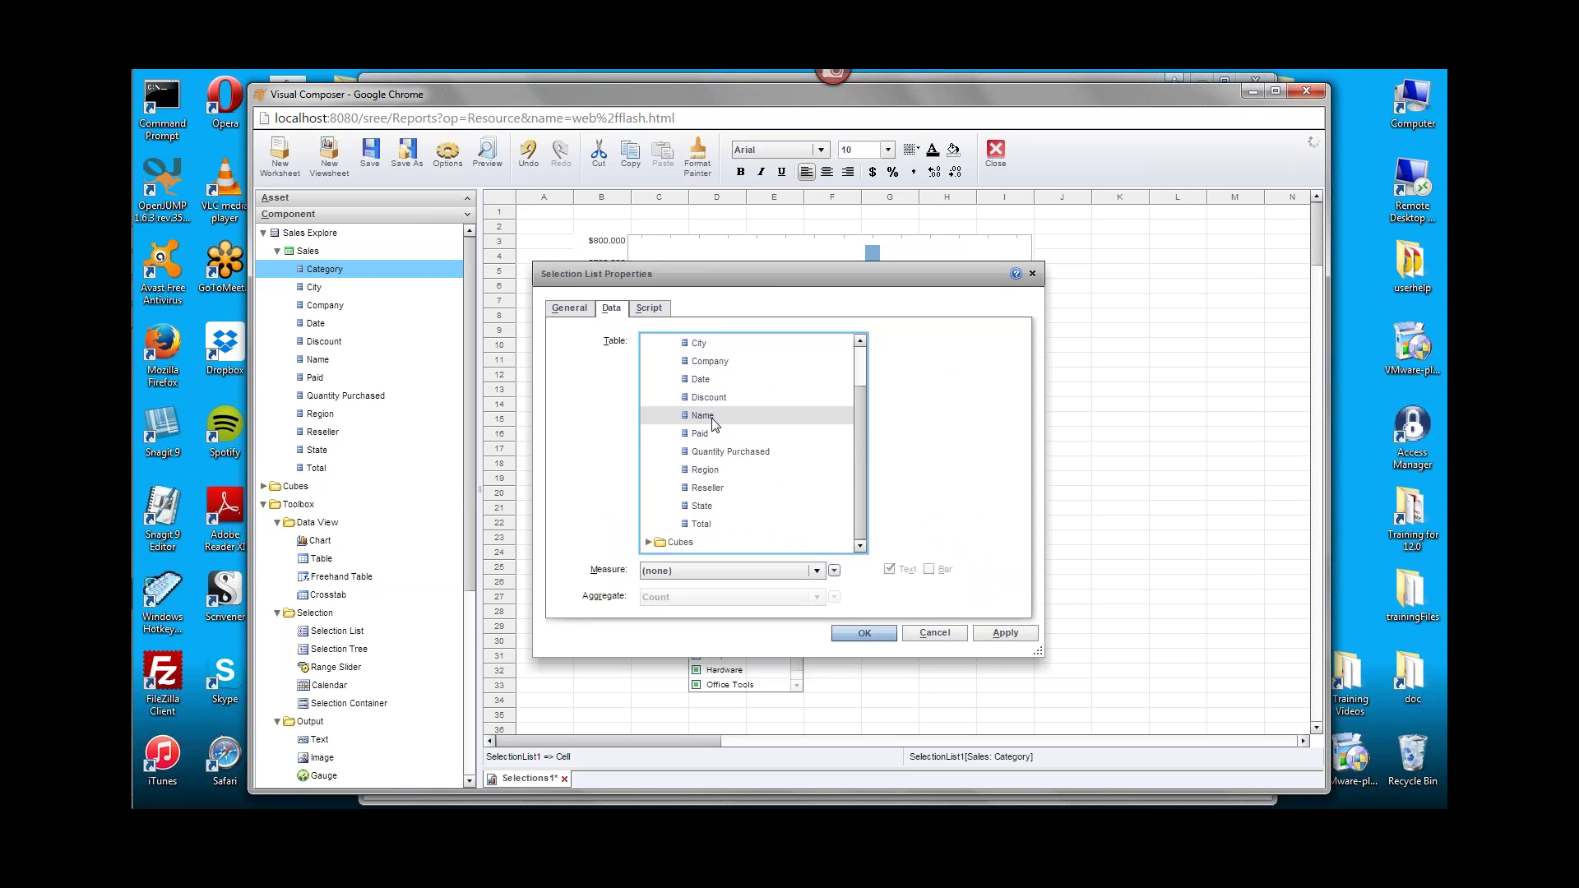
drag(729, 278, 1094, 190)
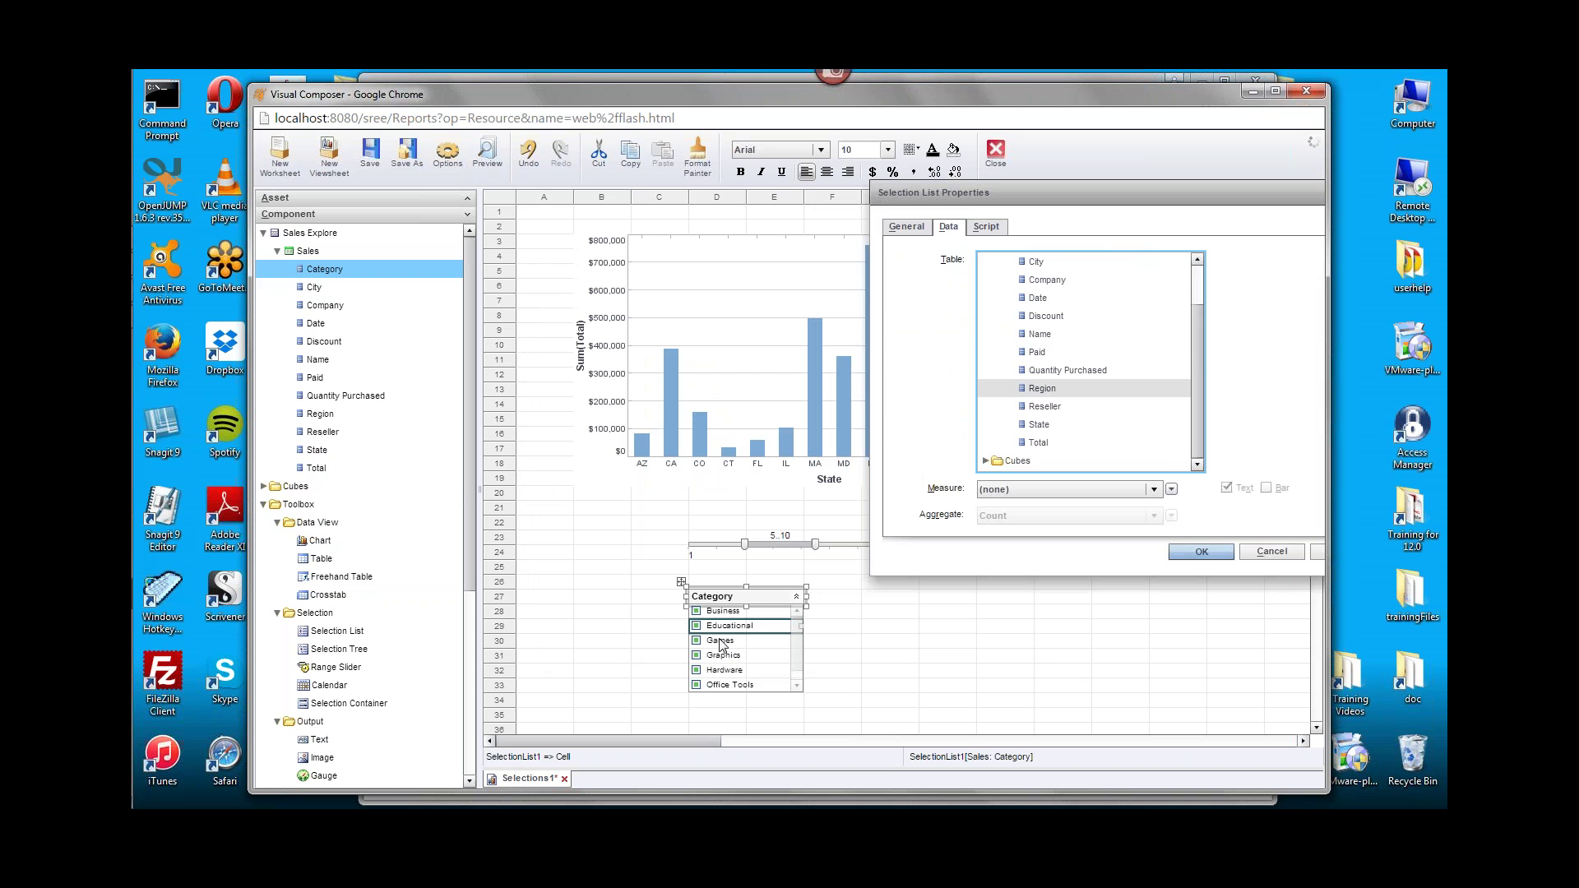
drag(1015, 191, 876, 204)
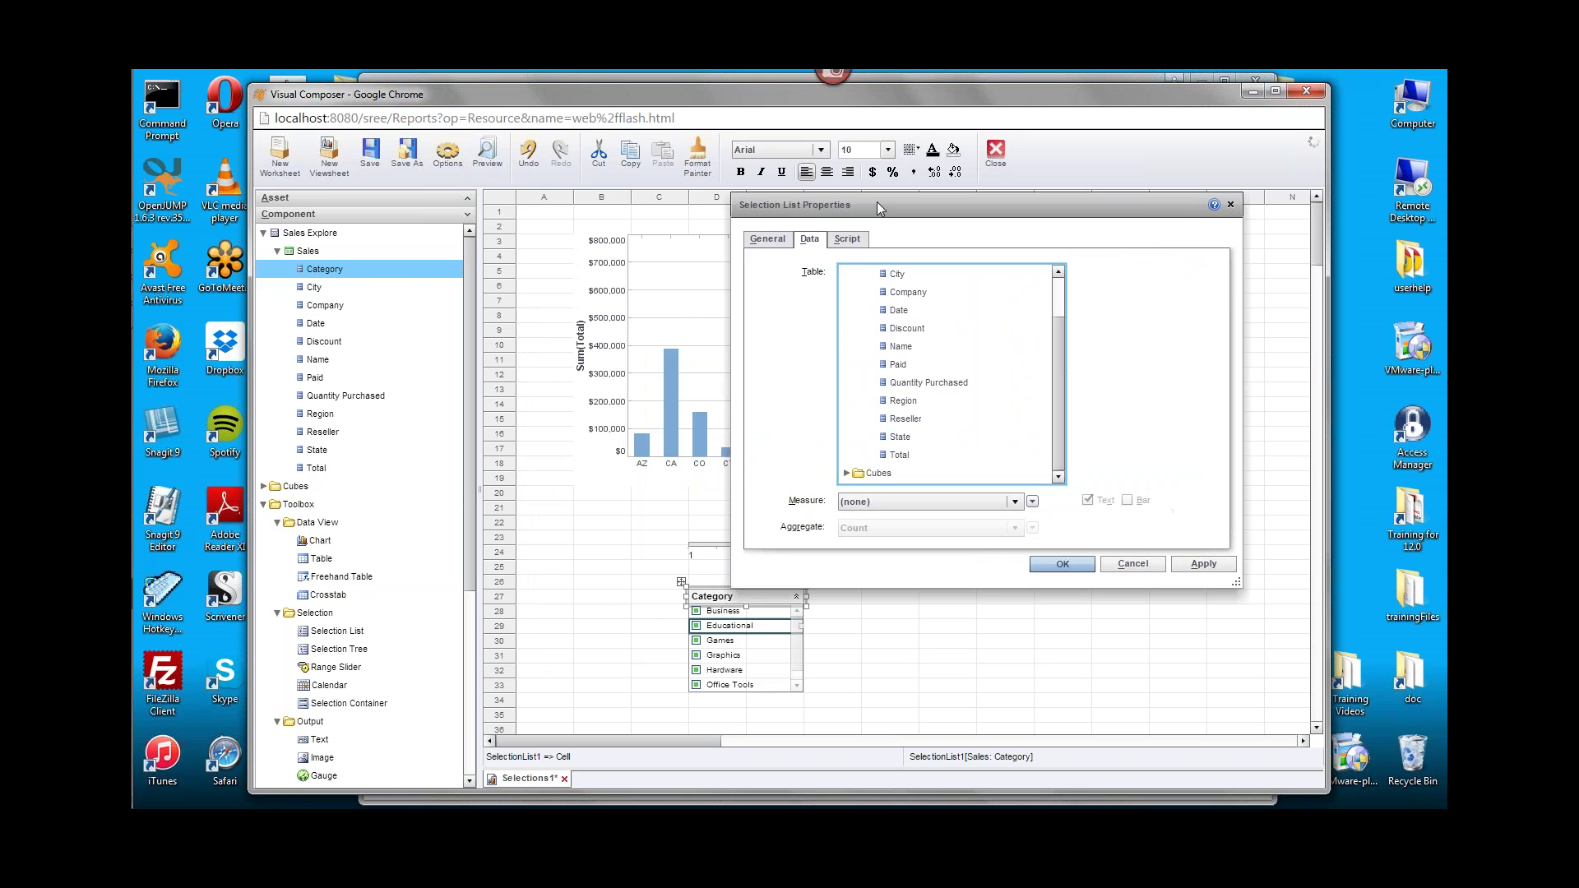
Try Name as the selection list's data field and return to the Category field.
click(918, 349)
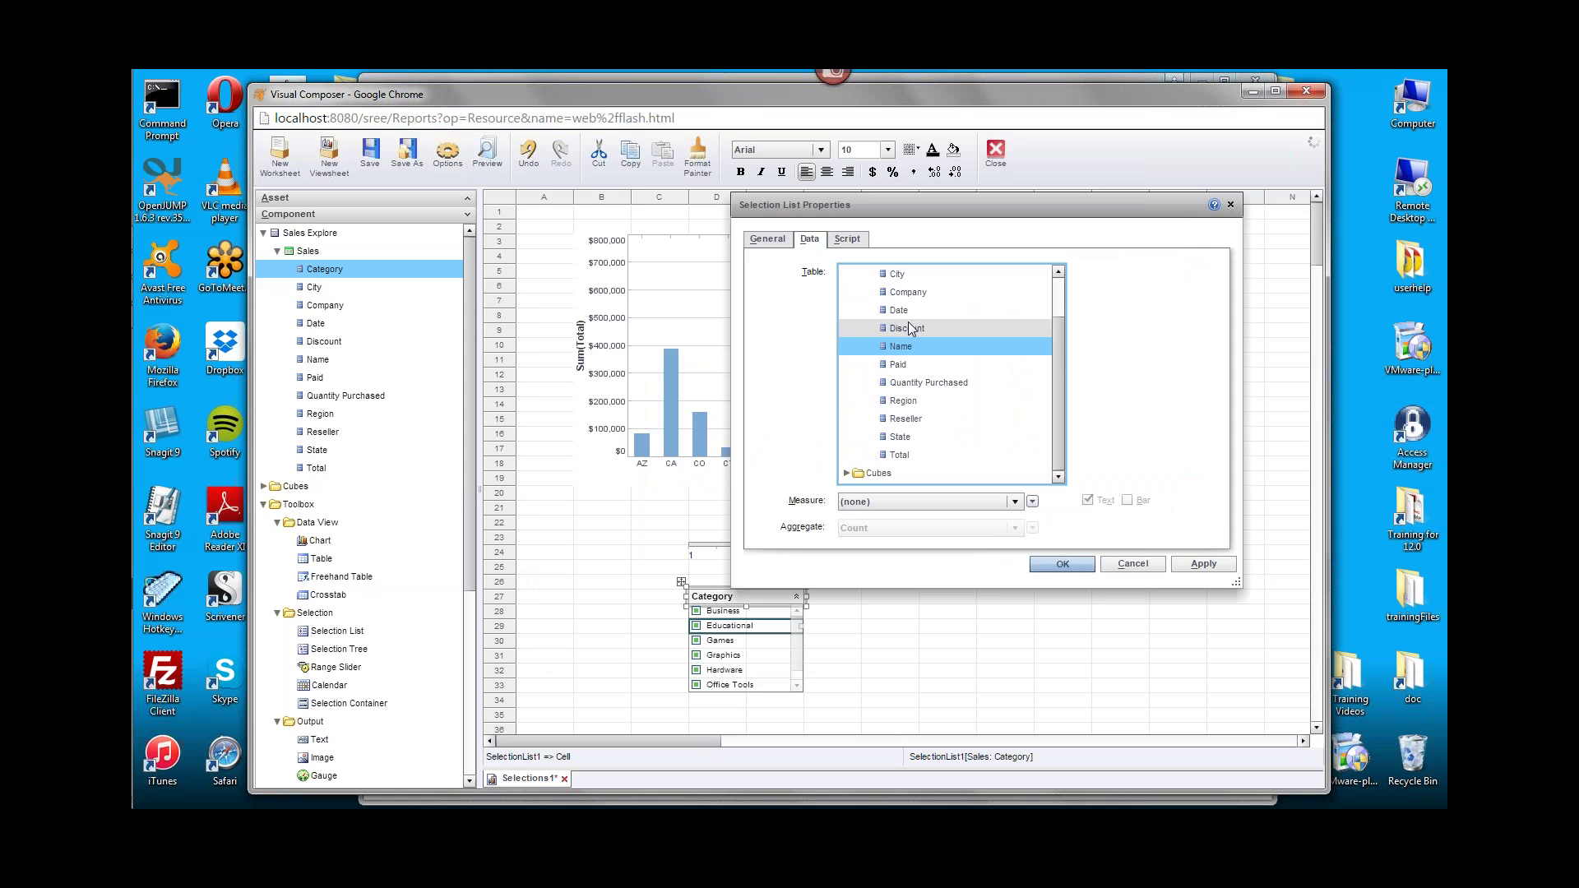
click(1059, 296)
click(950, 313)
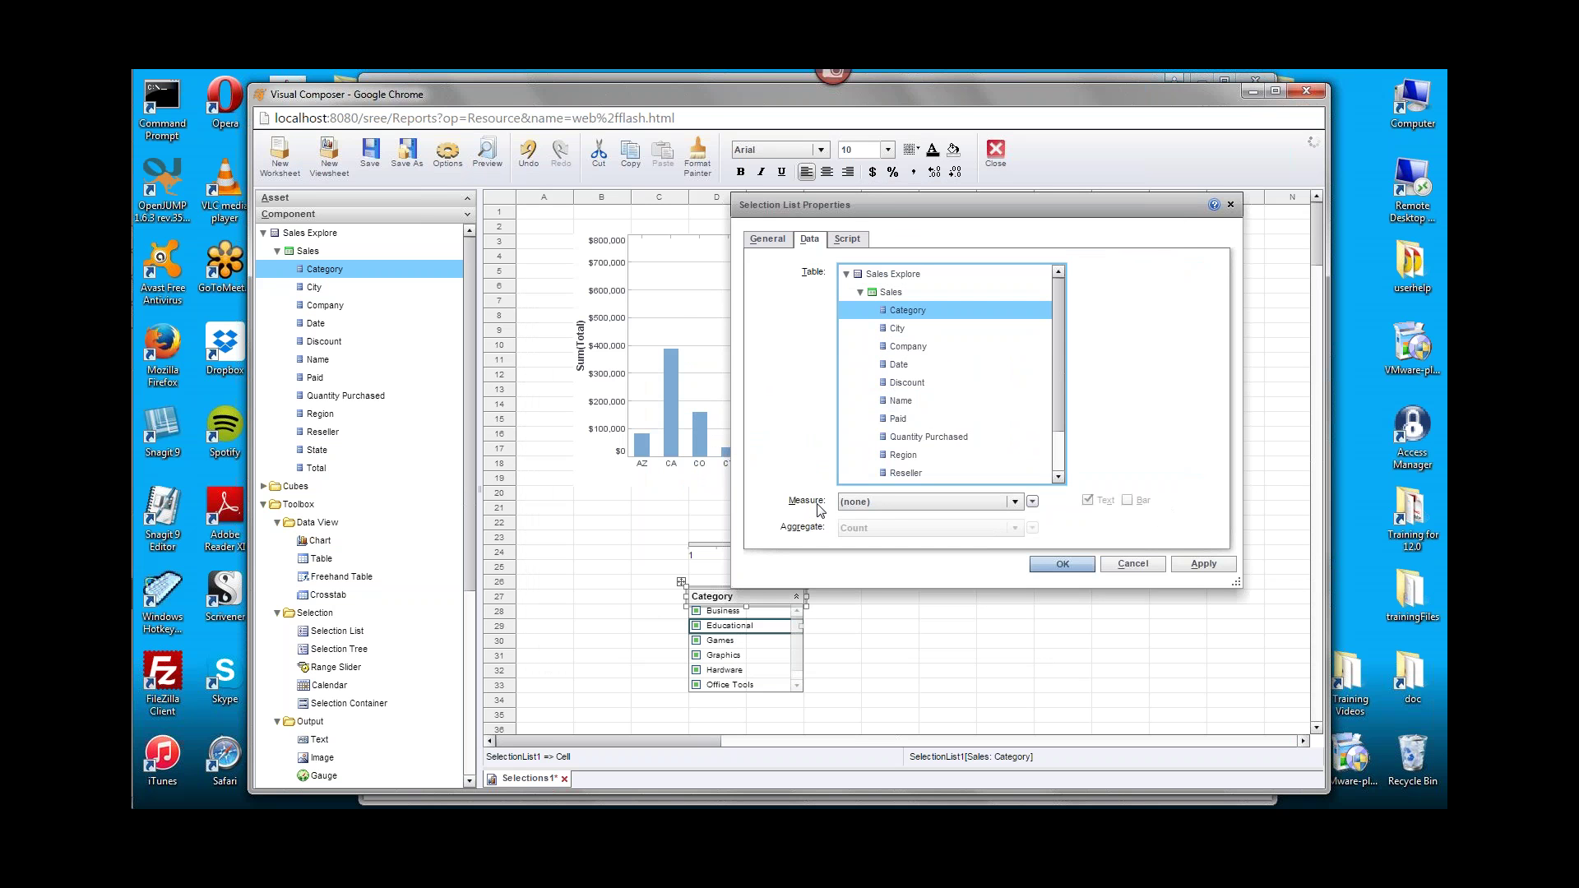
Set the Category selection list's measure to Quantity Purchased with the Sum aggregate, displayed as both text and bar.
click(881, 501)
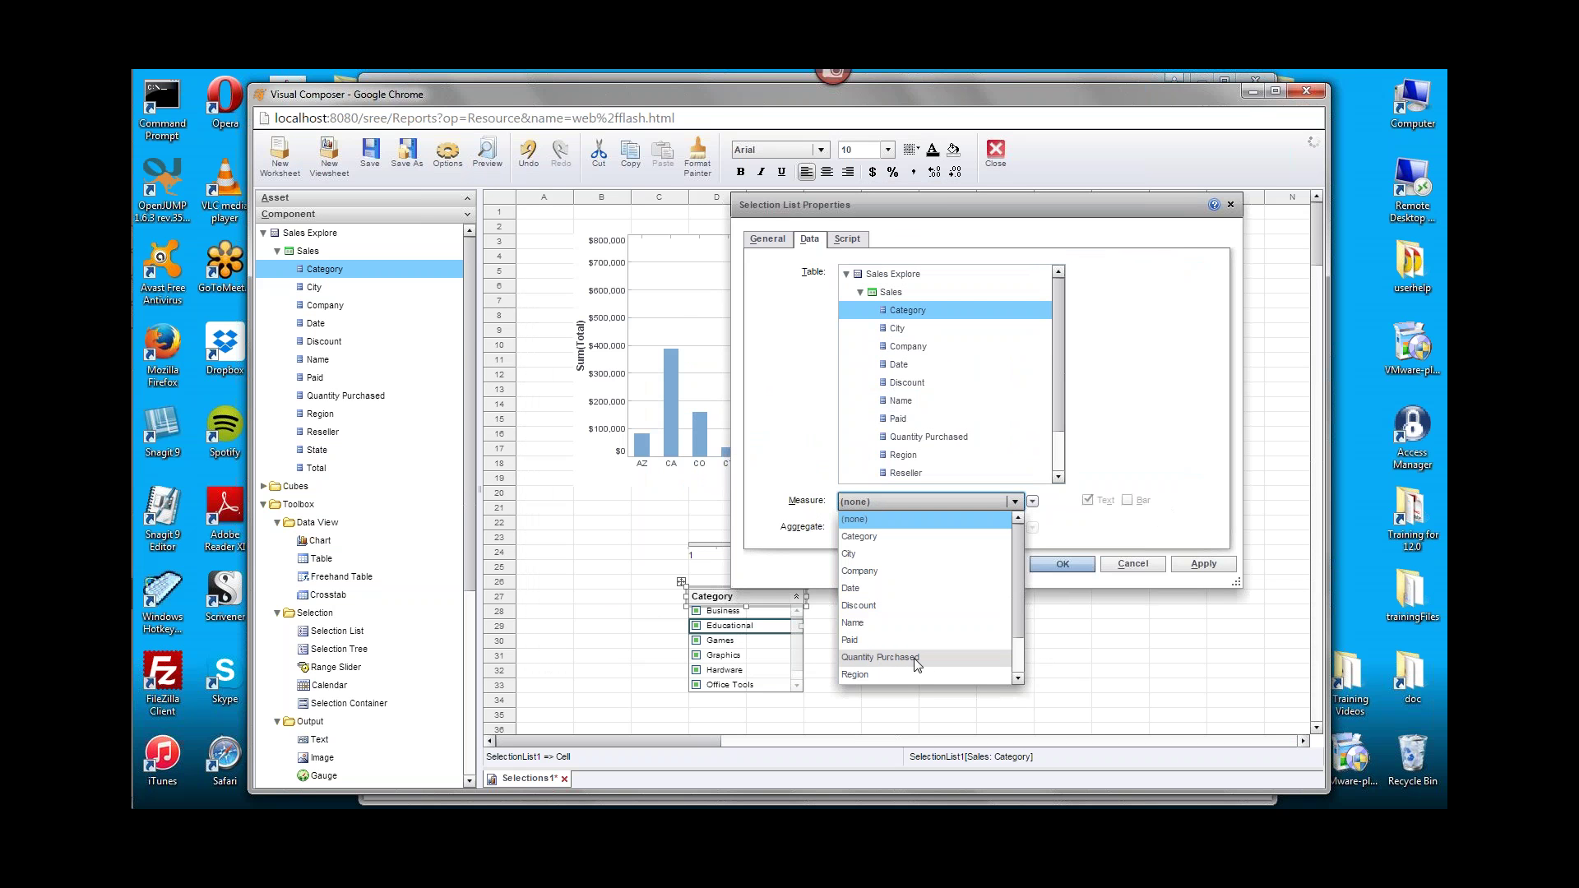
click(938, 658)
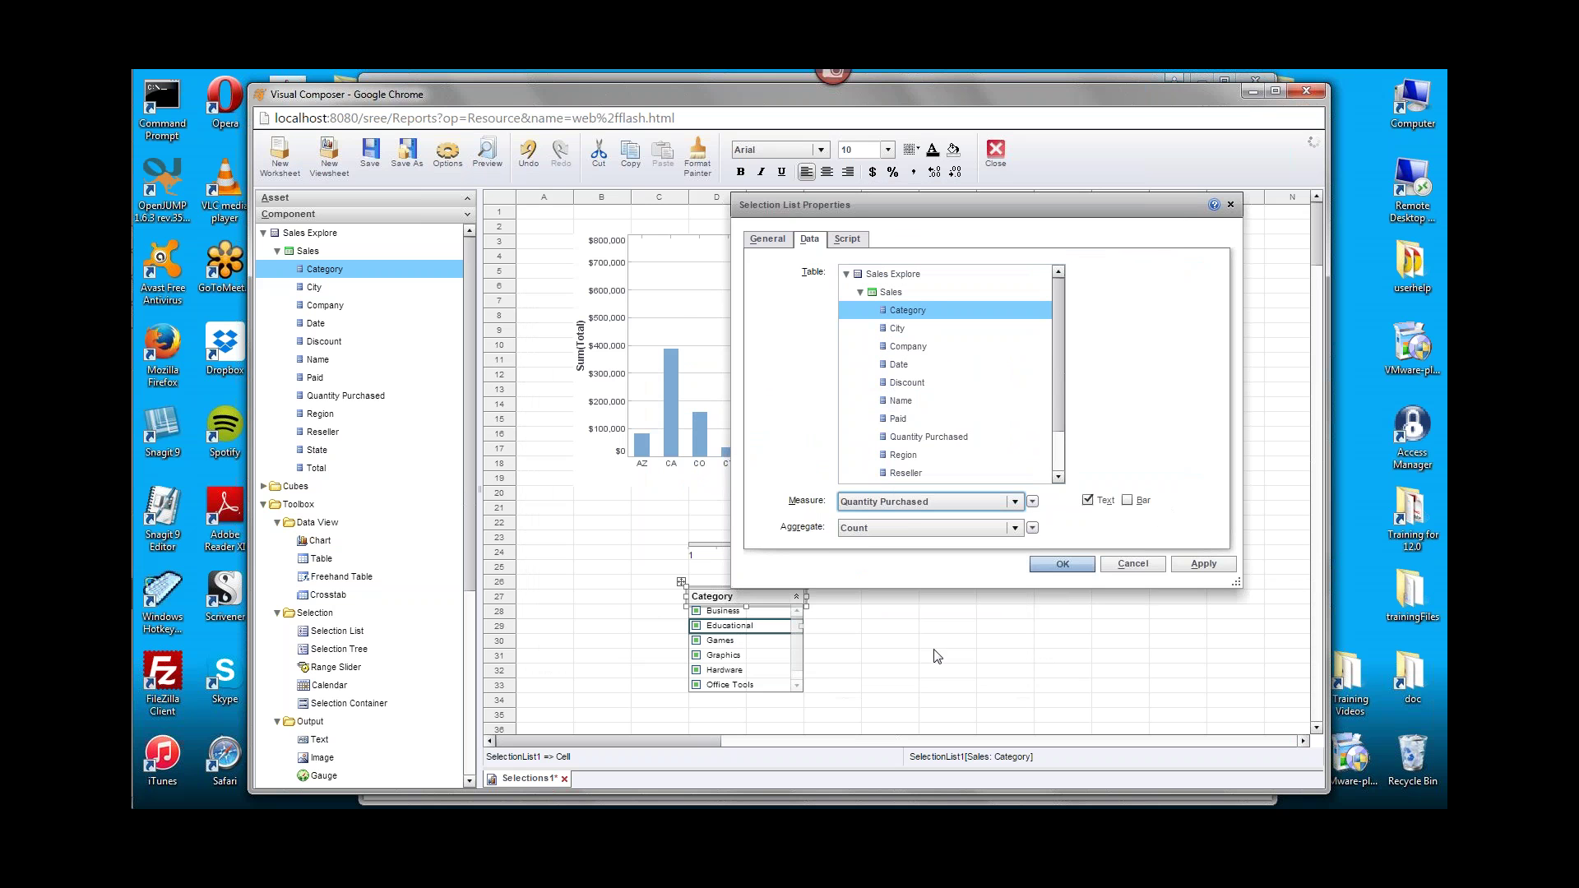
click(860, 531)
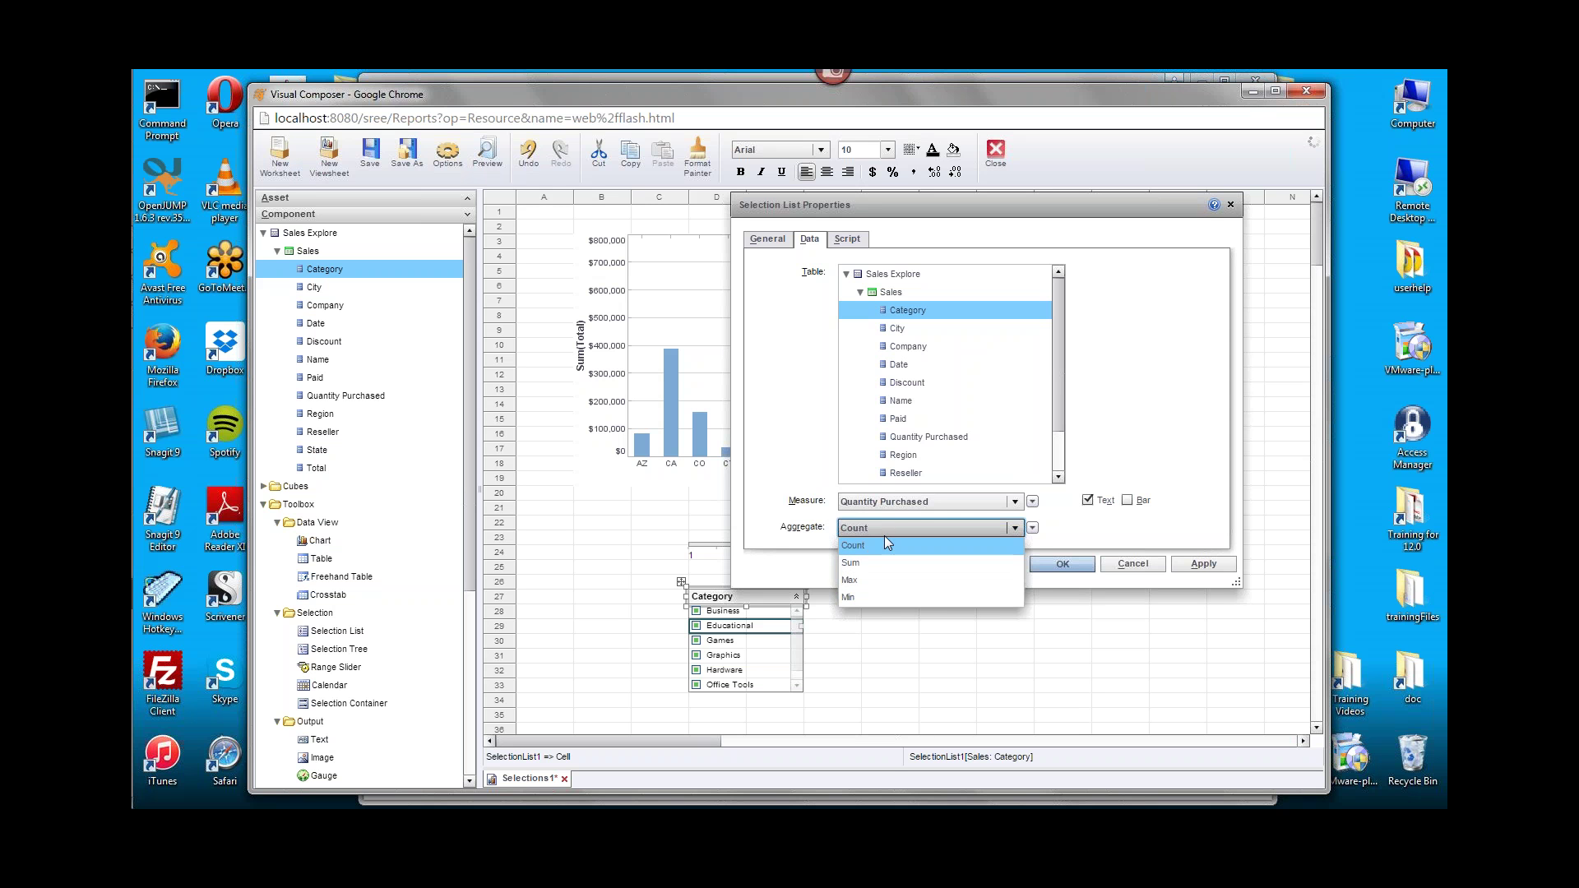
click(889, 506)
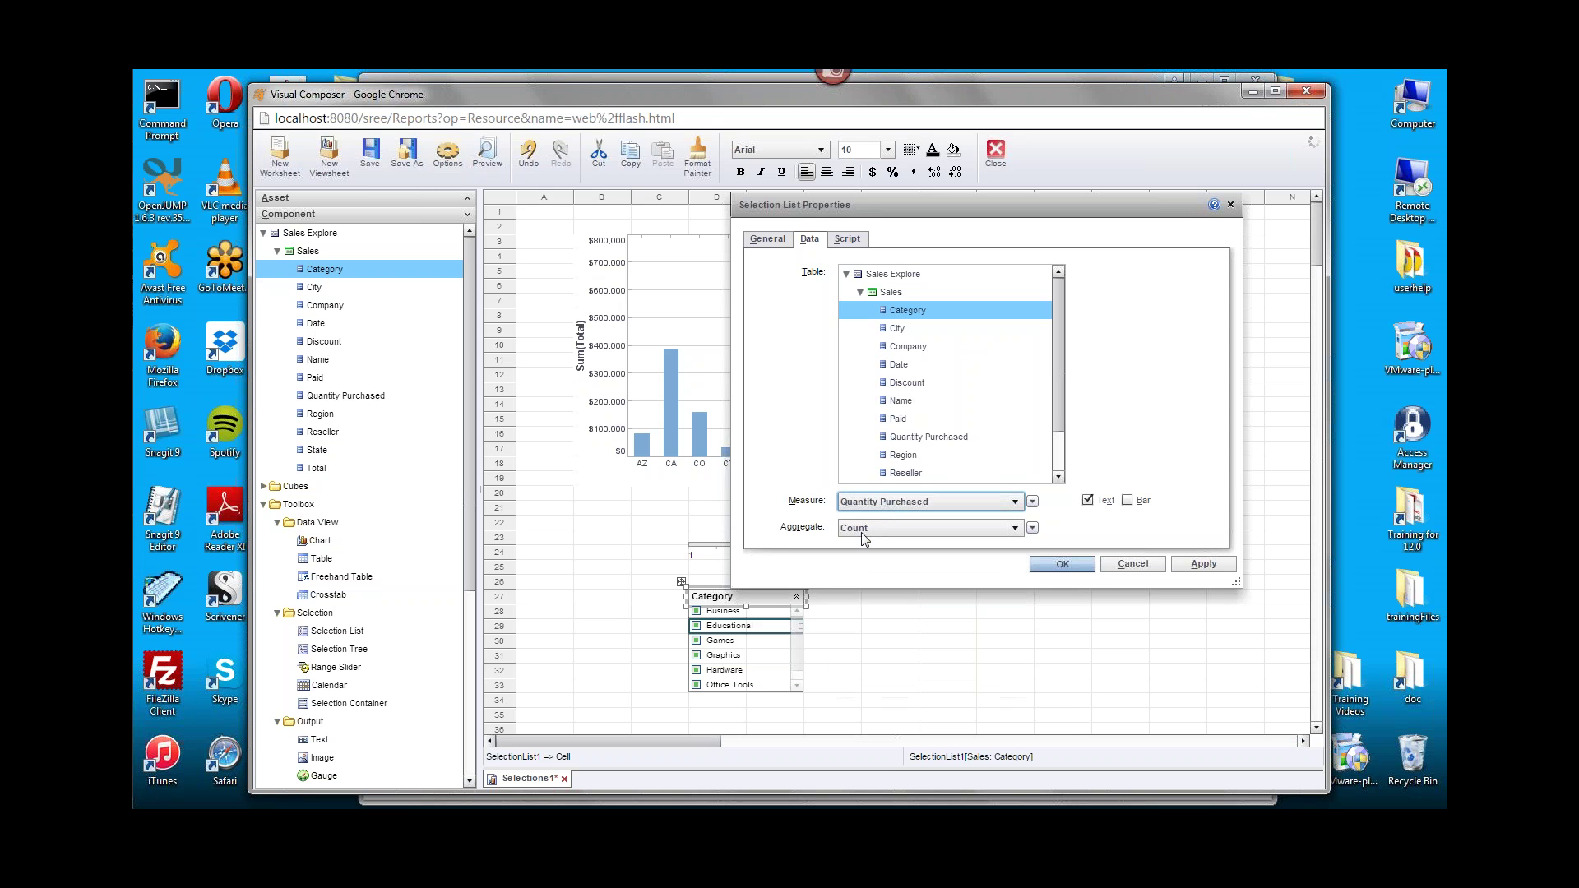
click(864, 528)
click(865, 563)
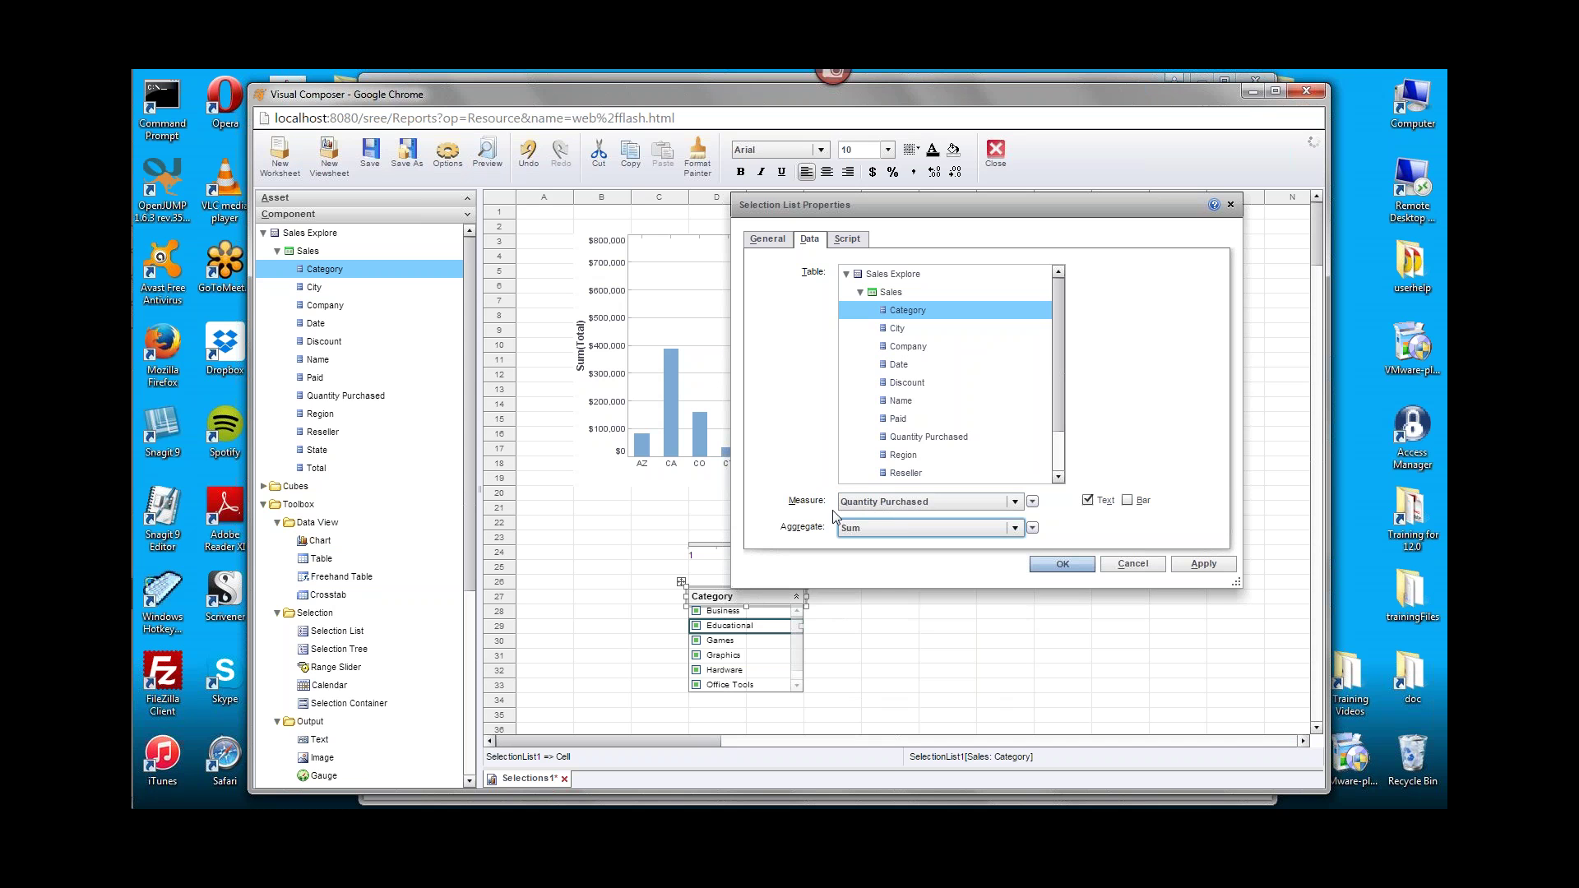
click(1127, 500)
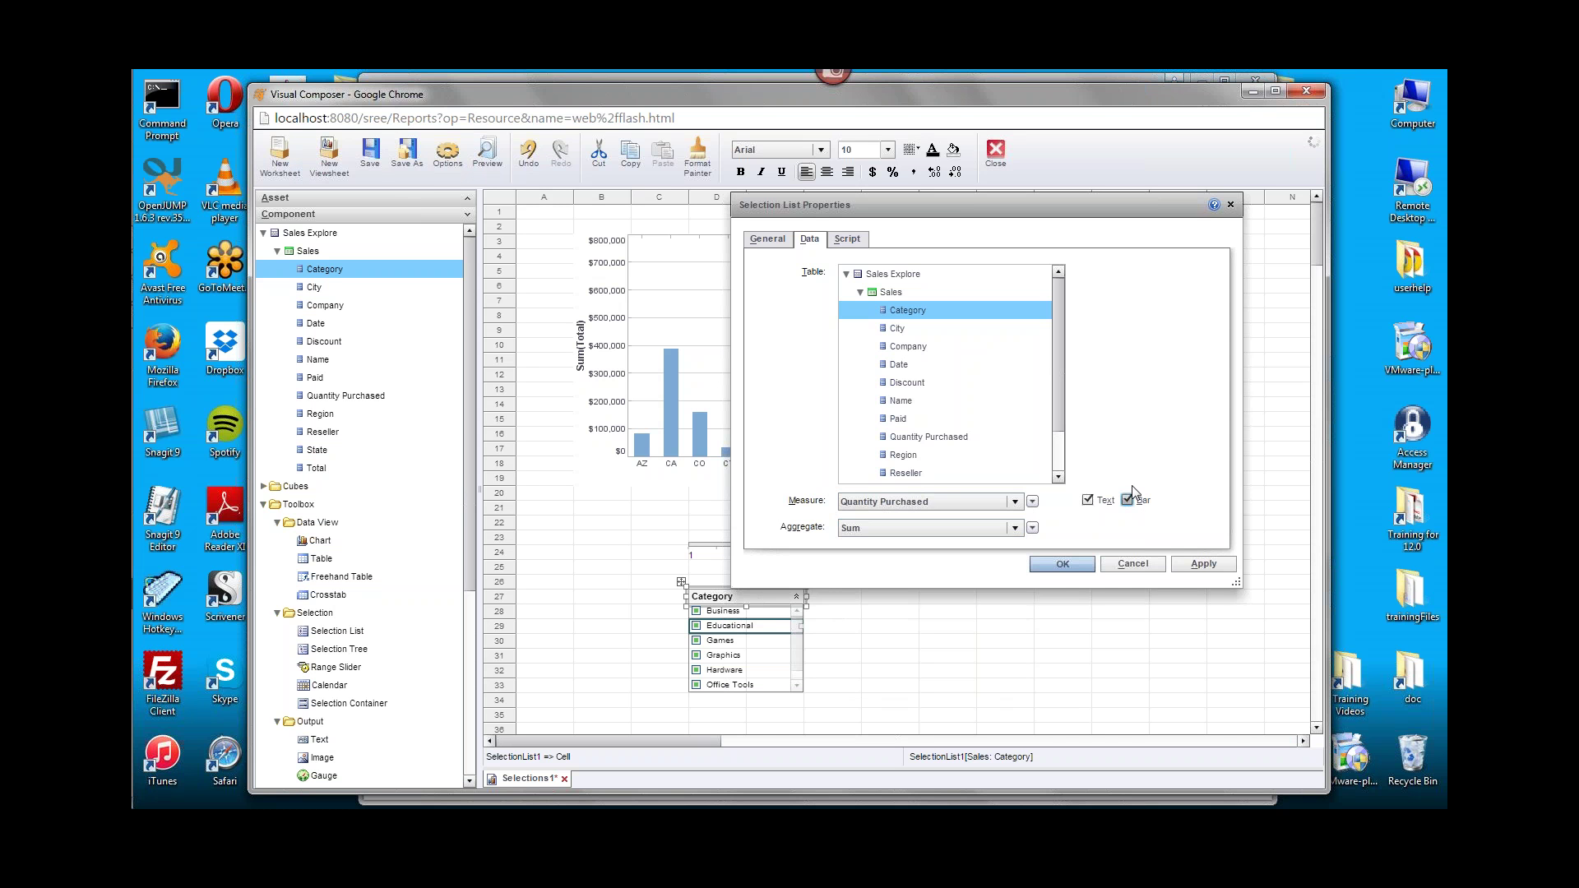
click(1063, 564)
Expand the Category dropdown to view the measure beside each entry and collapse it again.
click(709, 600)
click(738, 655)
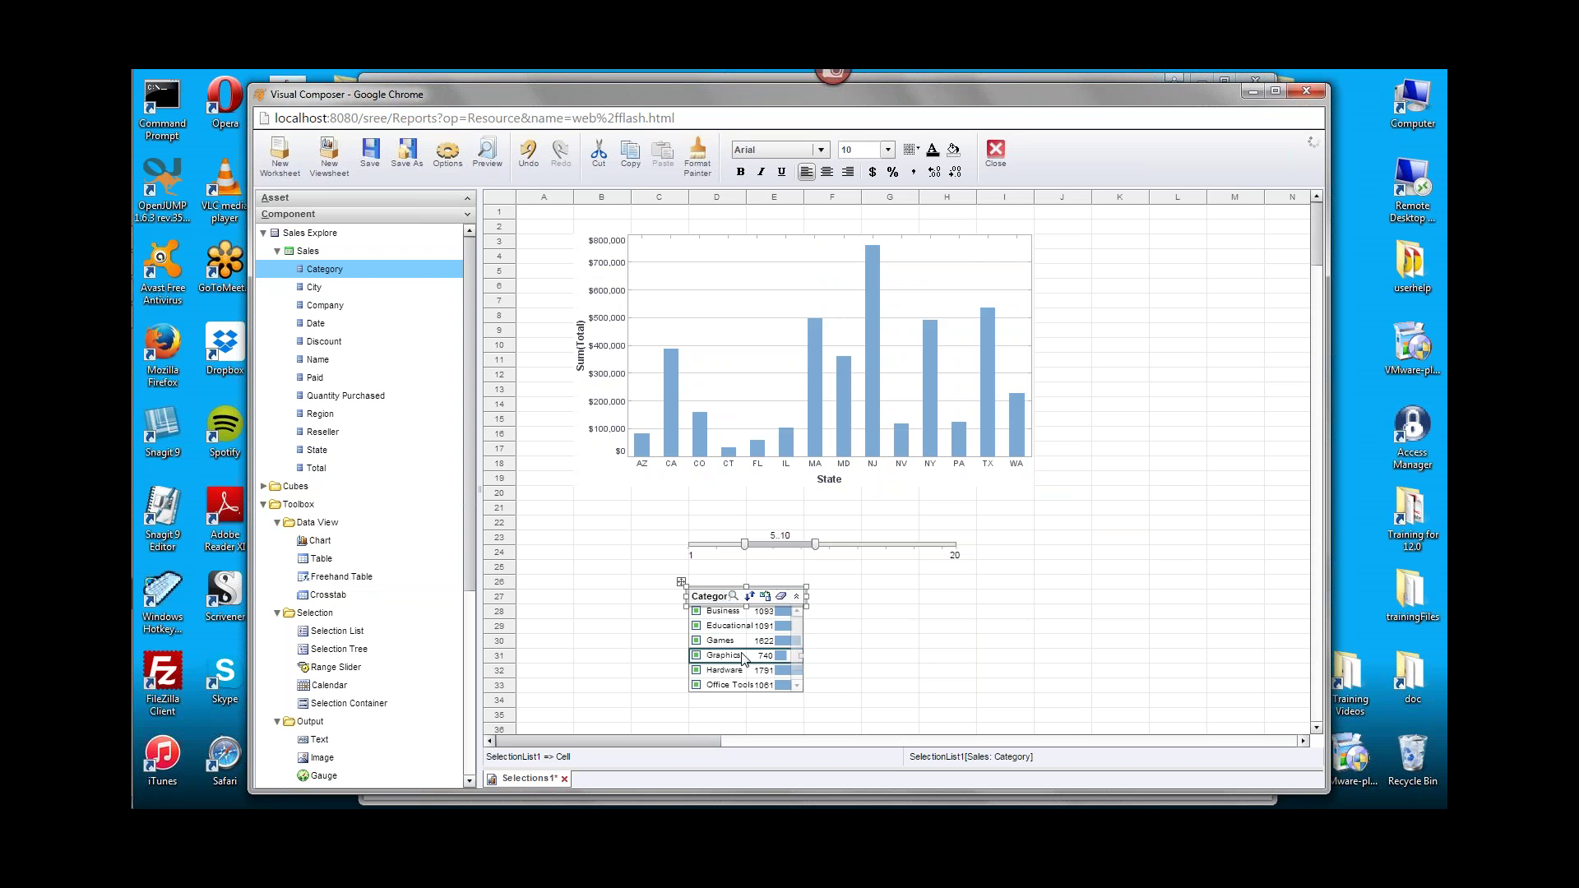
click(796, 597)
Set the Category selection list to show as a list and widen it to span three grid columns.
right_click(768, 601)
click(909, 404)
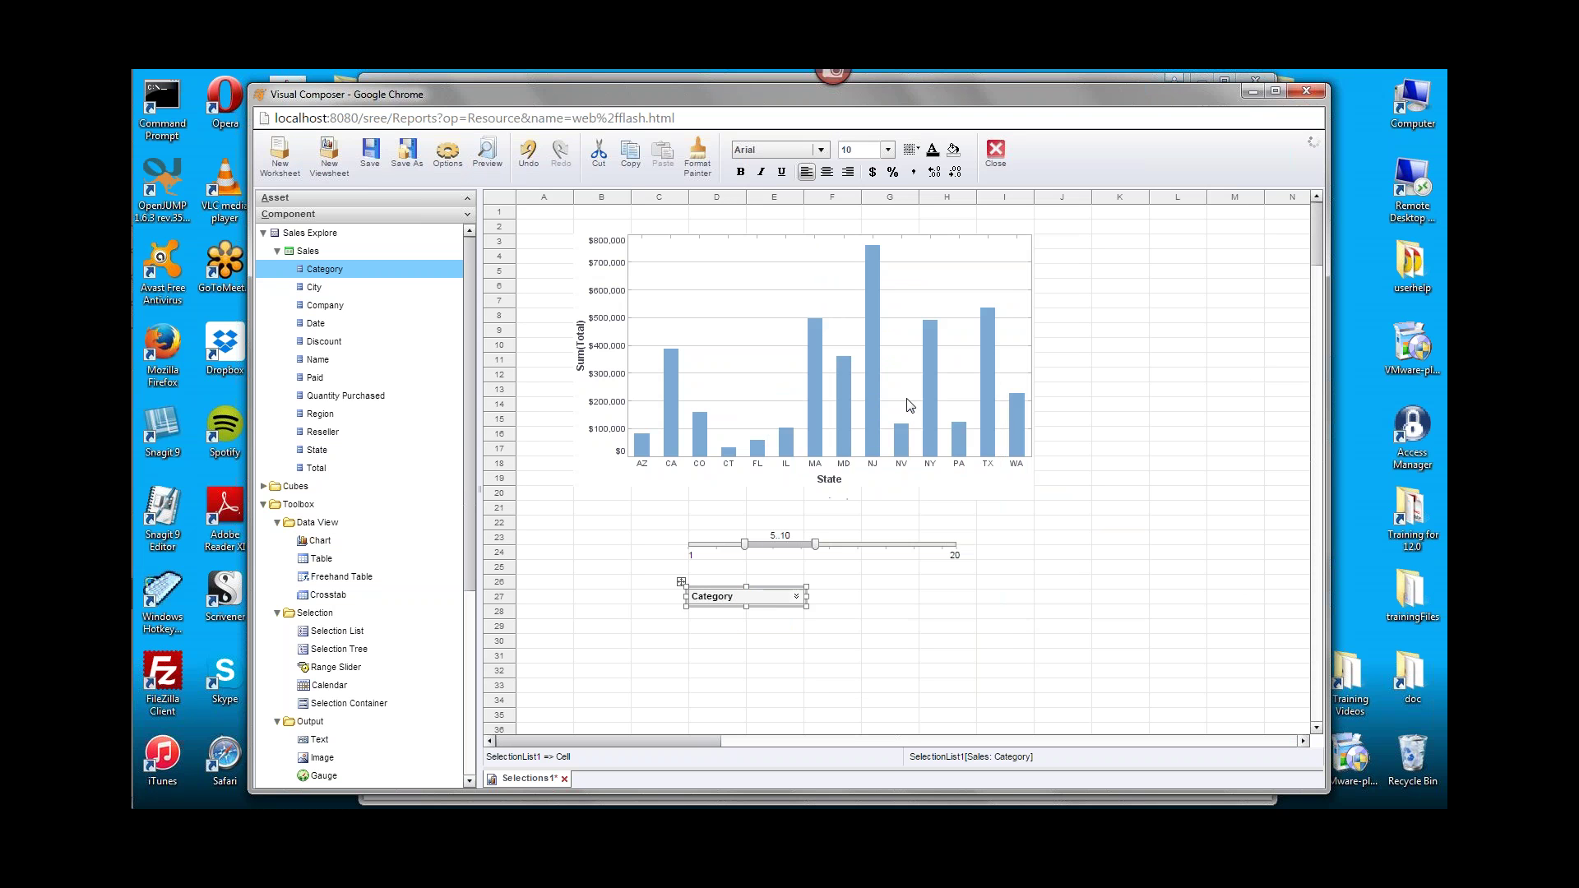
right_click(774, 596)
click(838, 382)
click(578, 309)
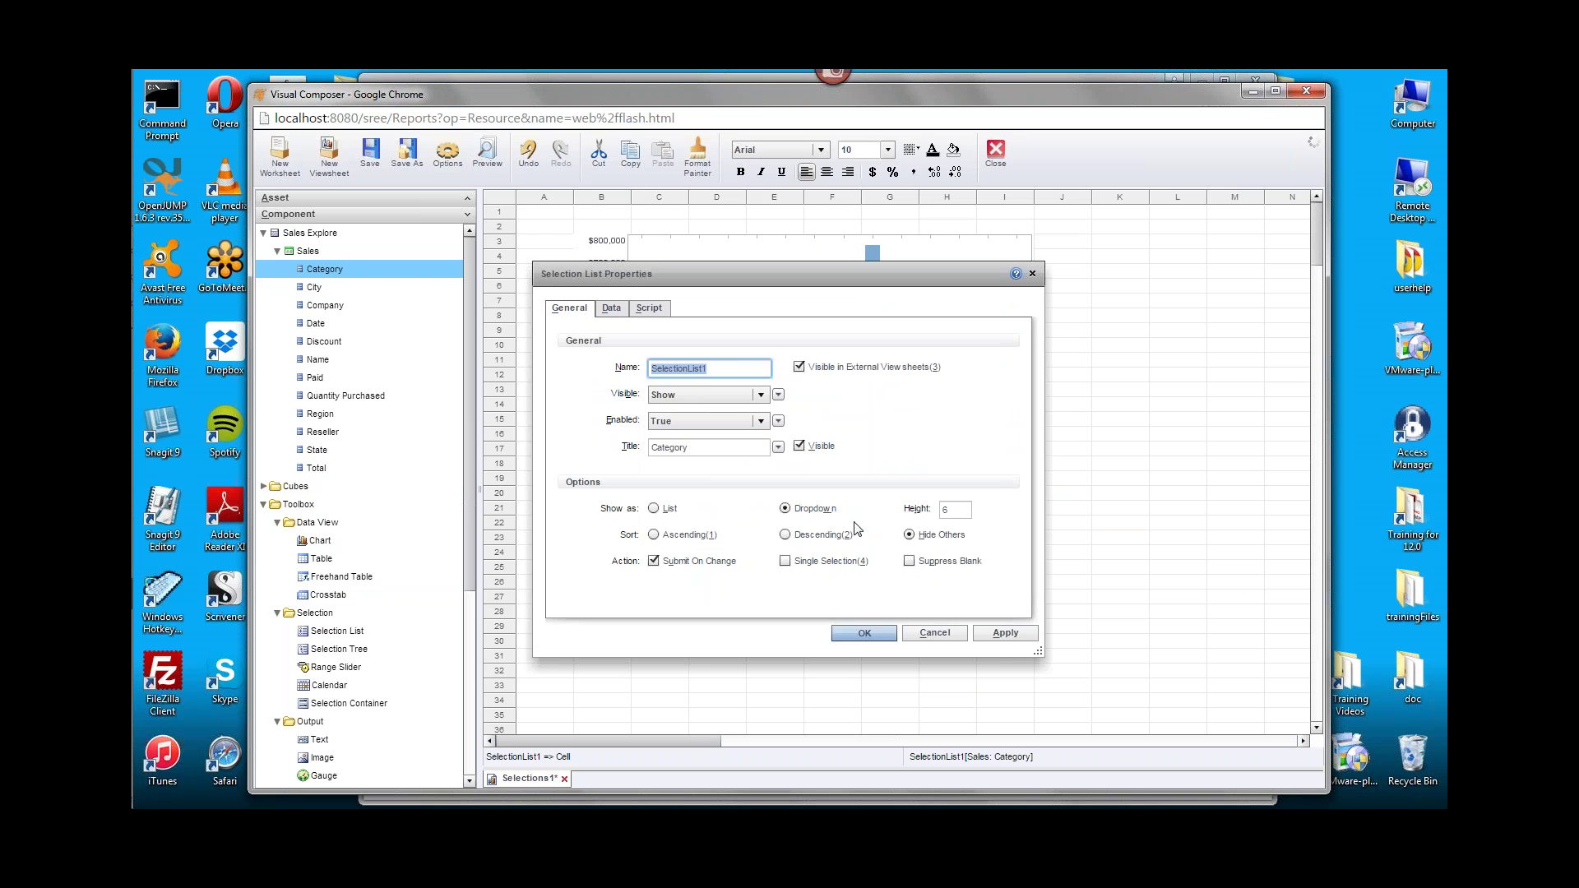
click(666, 509)
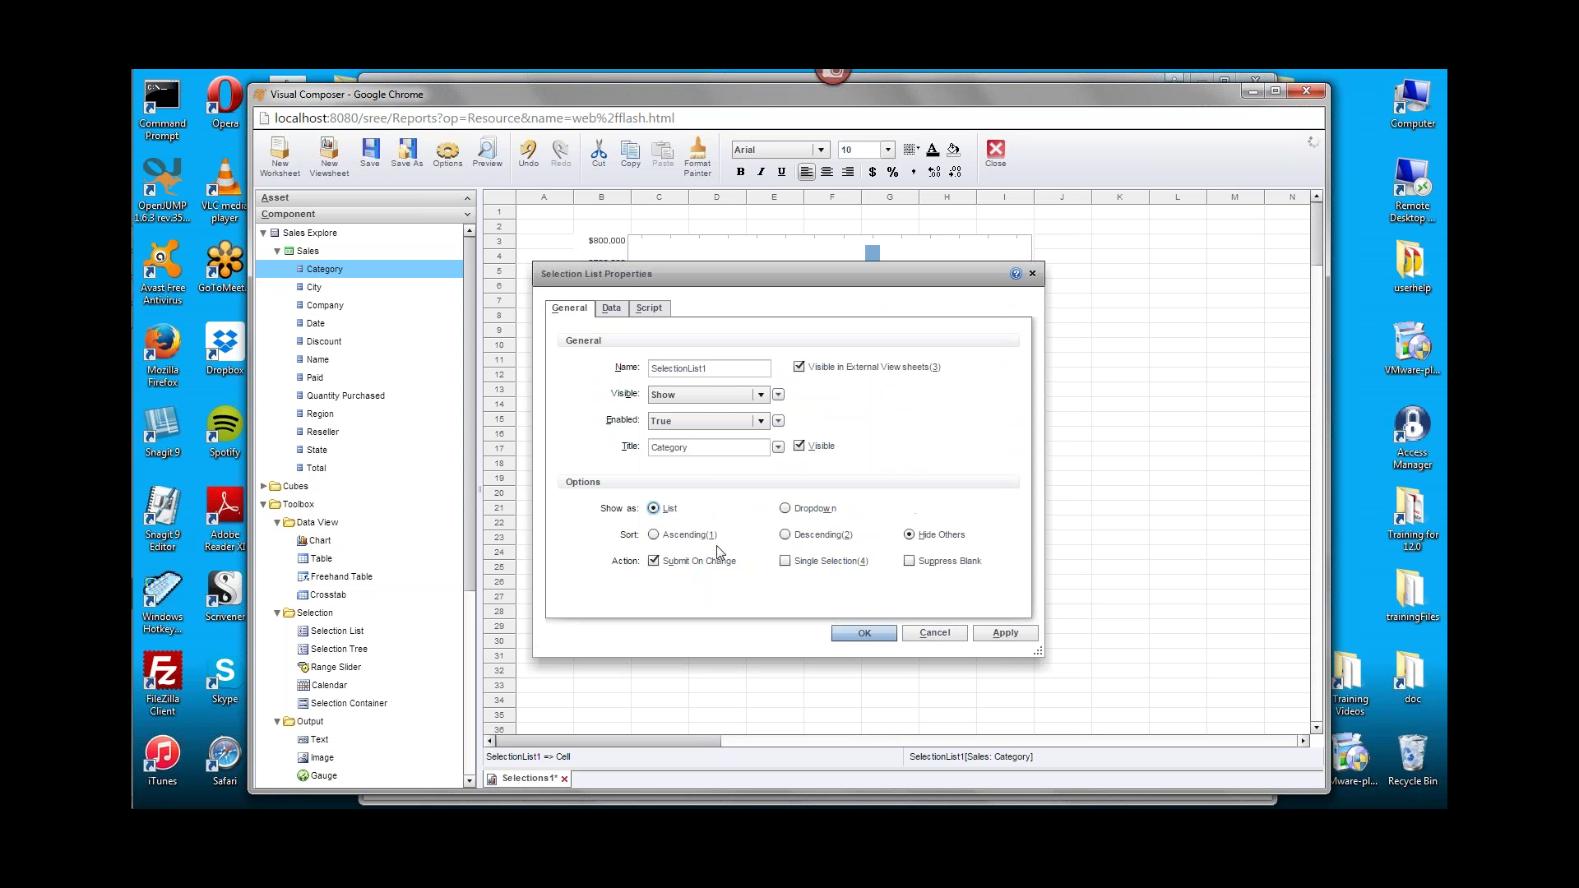
click(842, 628)
drag(806, 635, 865, 641)
click(780, 628)
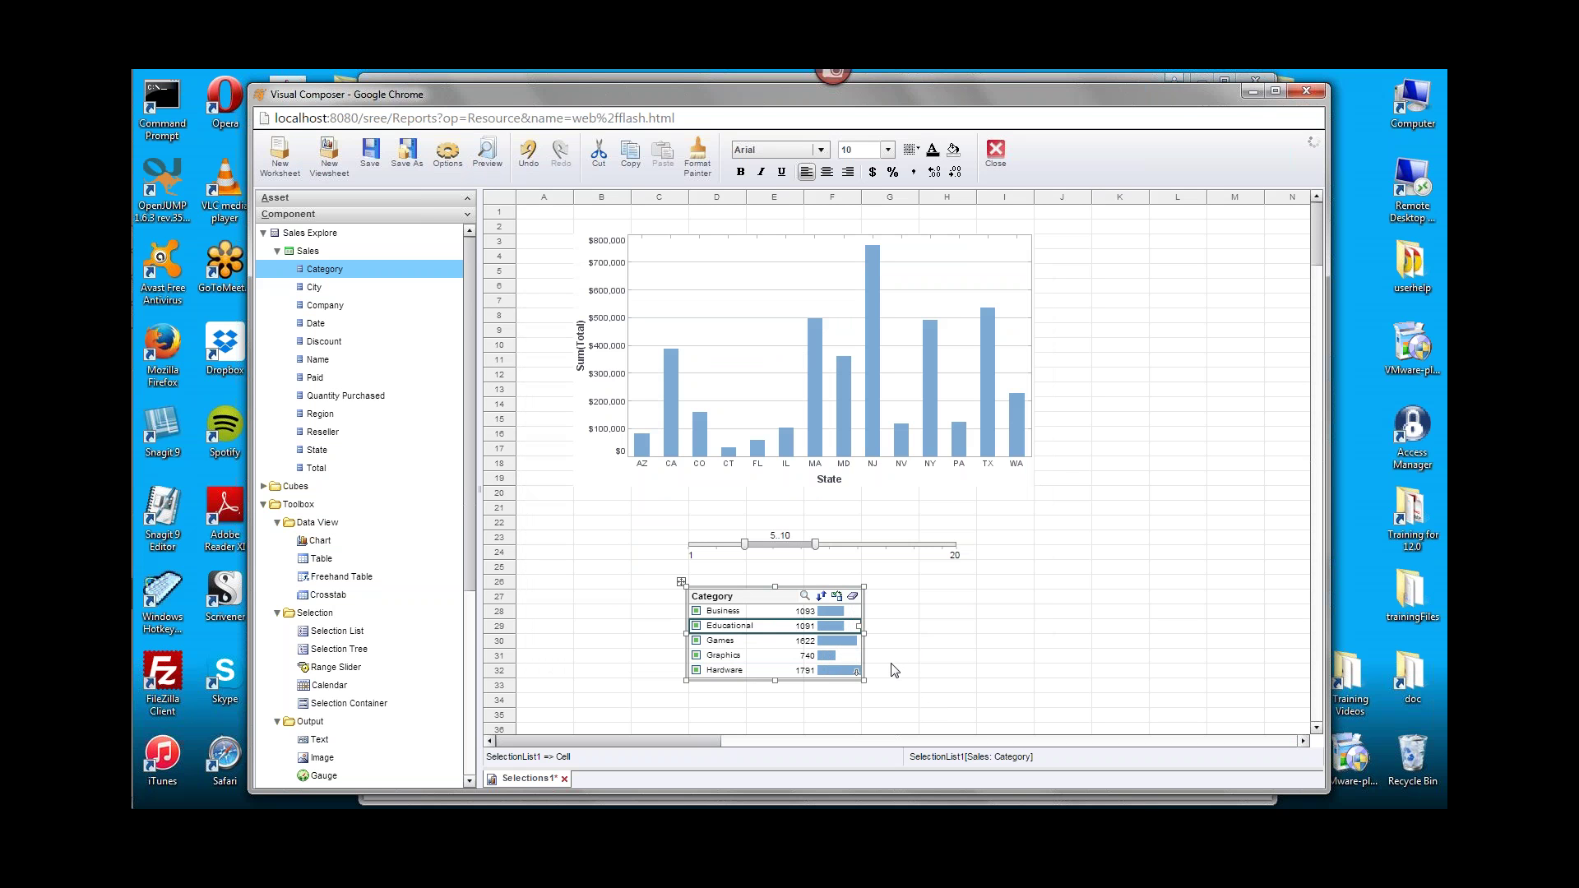
Delete the Category selection list from the viewsheet.
click(650, 581)
click(782, 666)
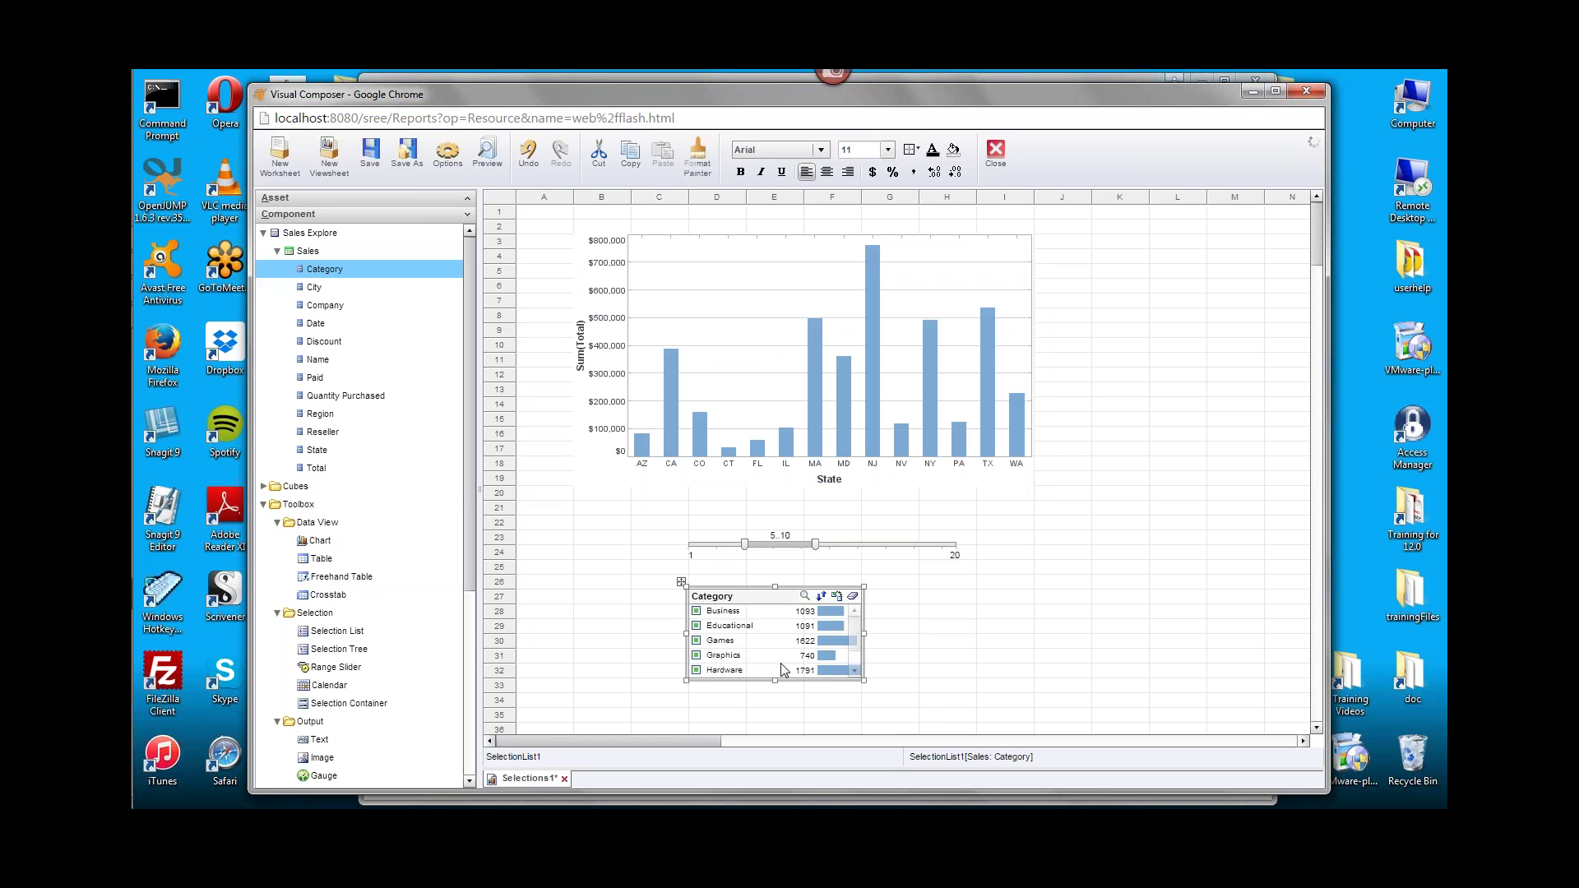
key(Delete)
Review the slider size, range size and label options in the Quantity Purchased range slider's advanced properties, and cancel the dialog.
click(781, 553)
right_click(783, 553)
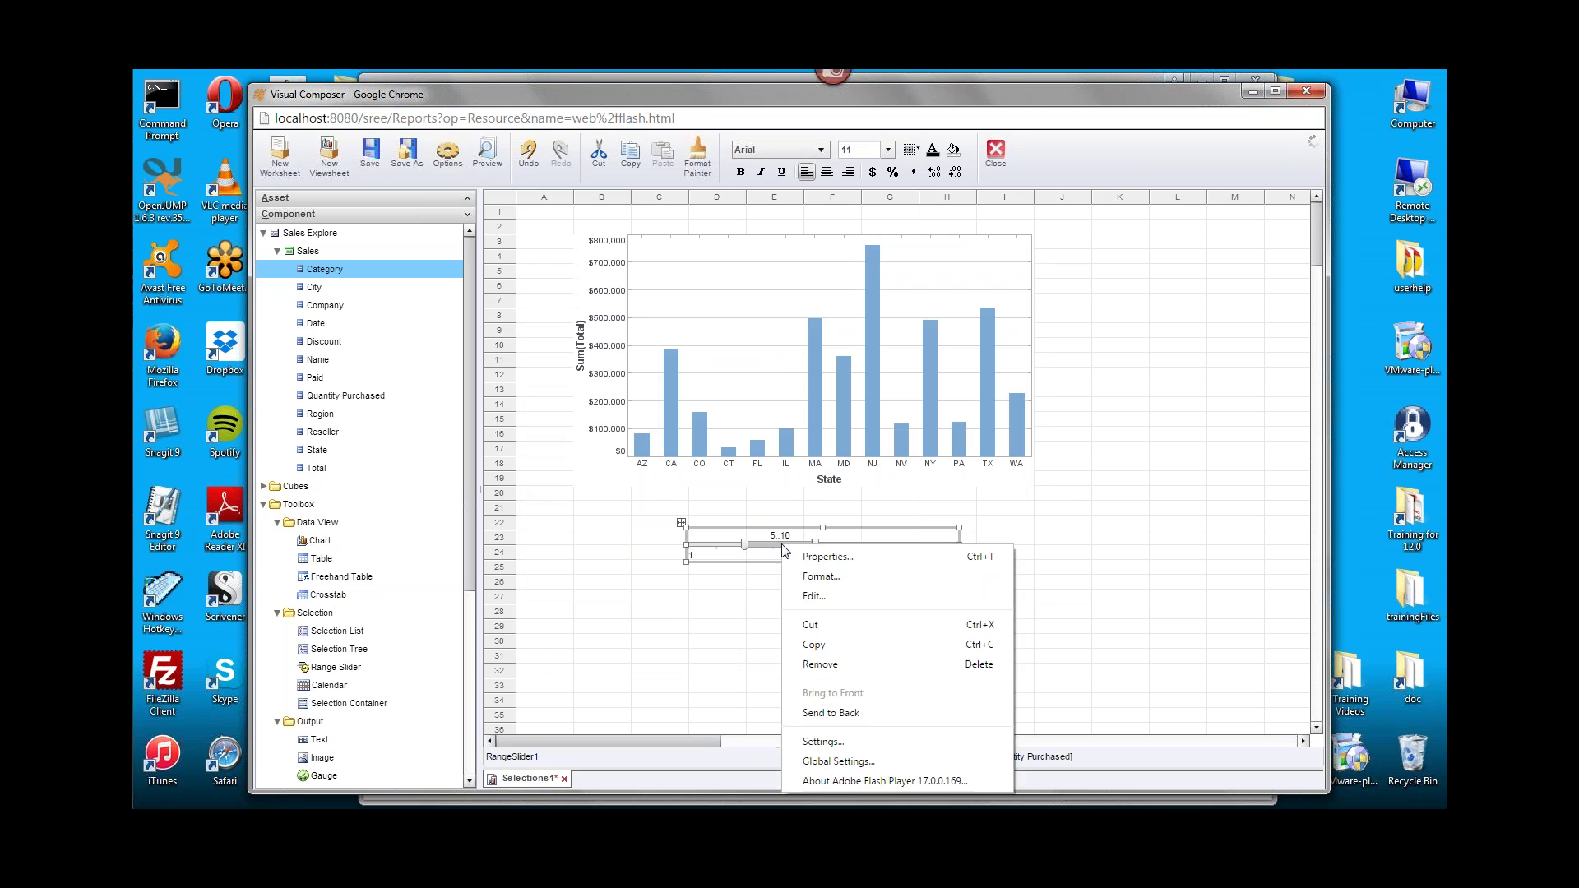
click(830, 553)
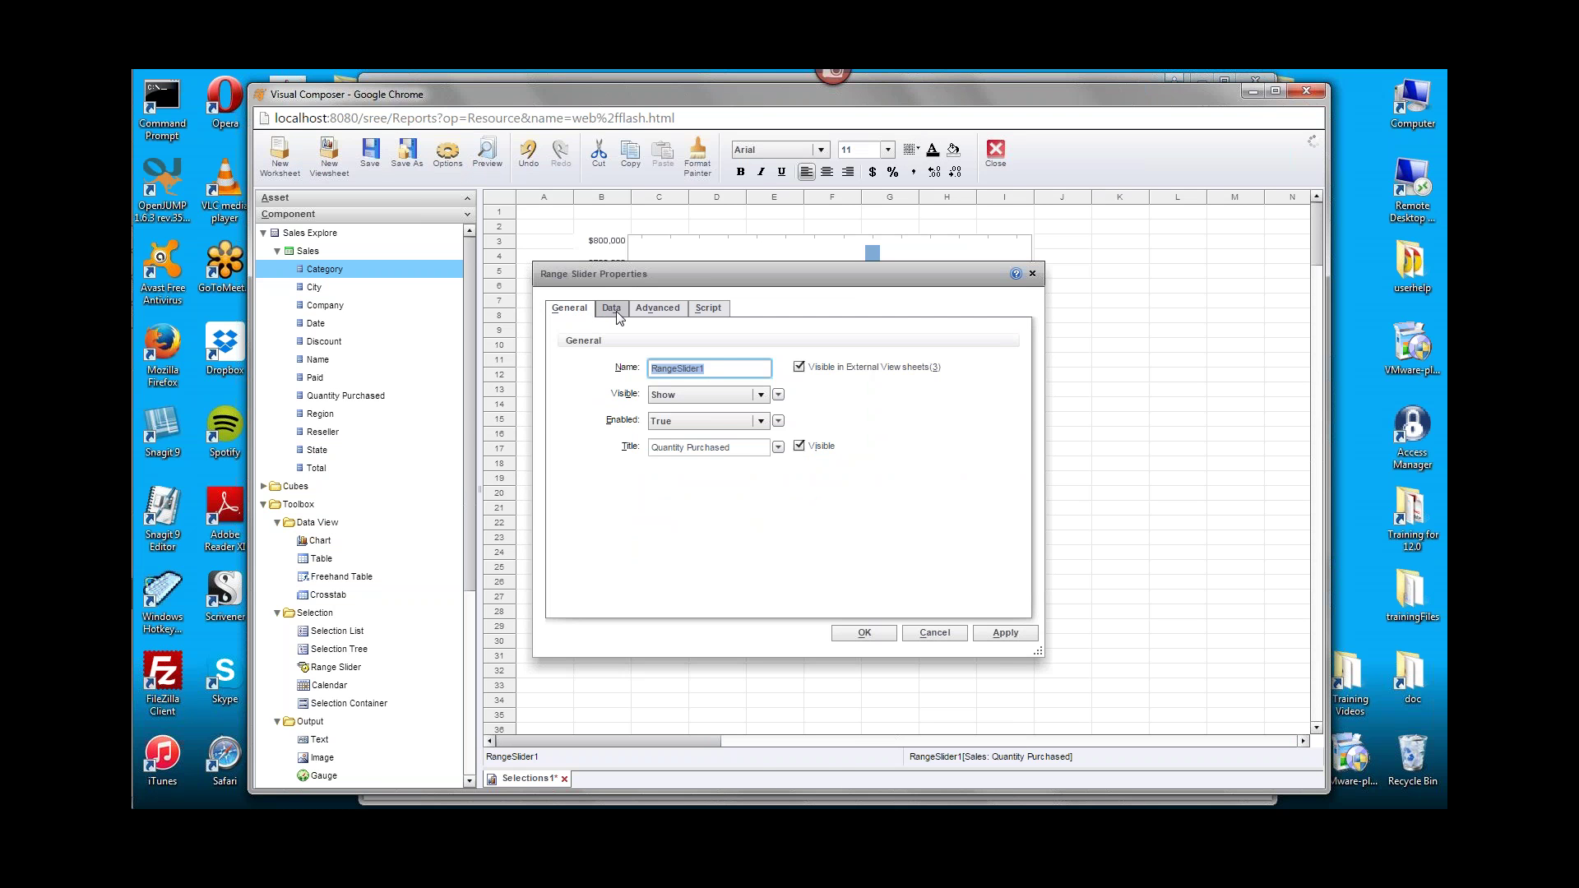
click(662, 308)
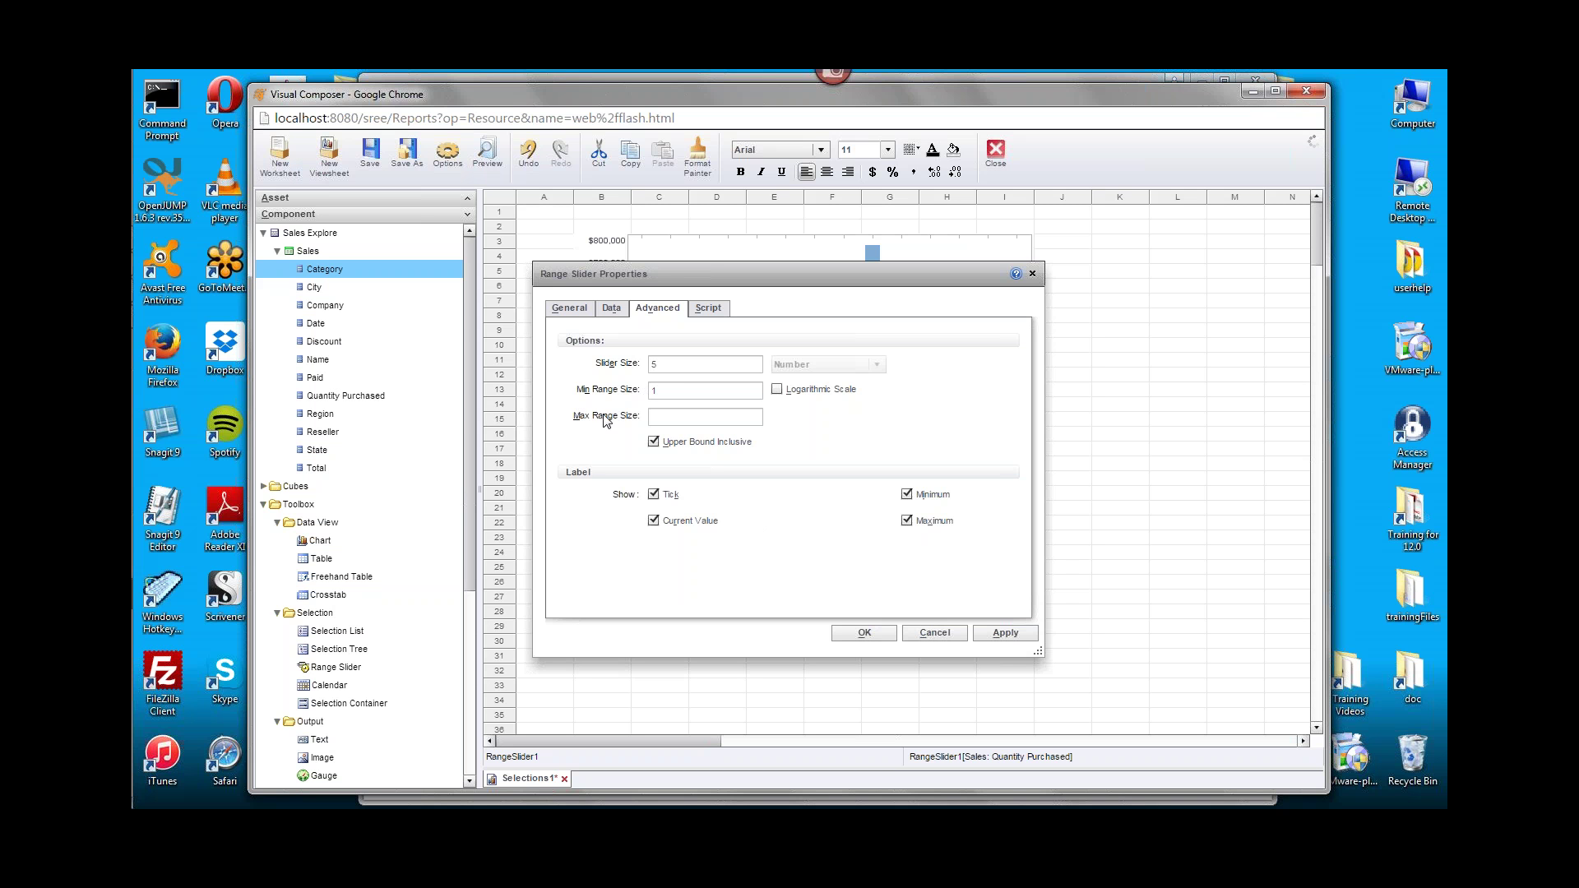
click(656, 388)
text(1)
click(914, 632)
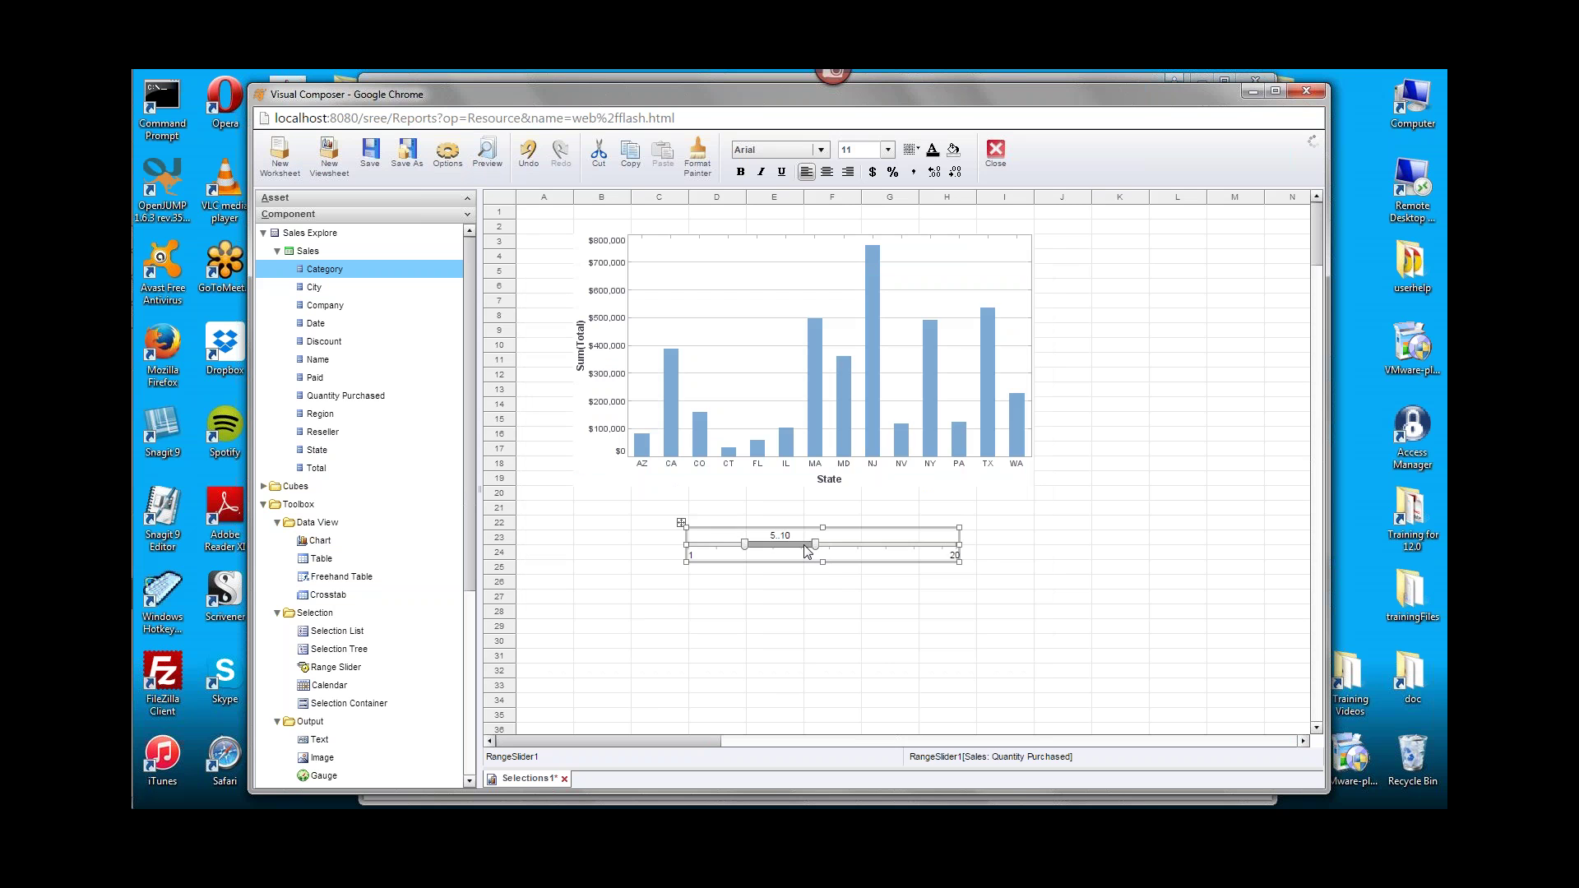
View the From and To range entries for the Quantity Purchased slider and cancel without editing them.
right_click(801, 544)
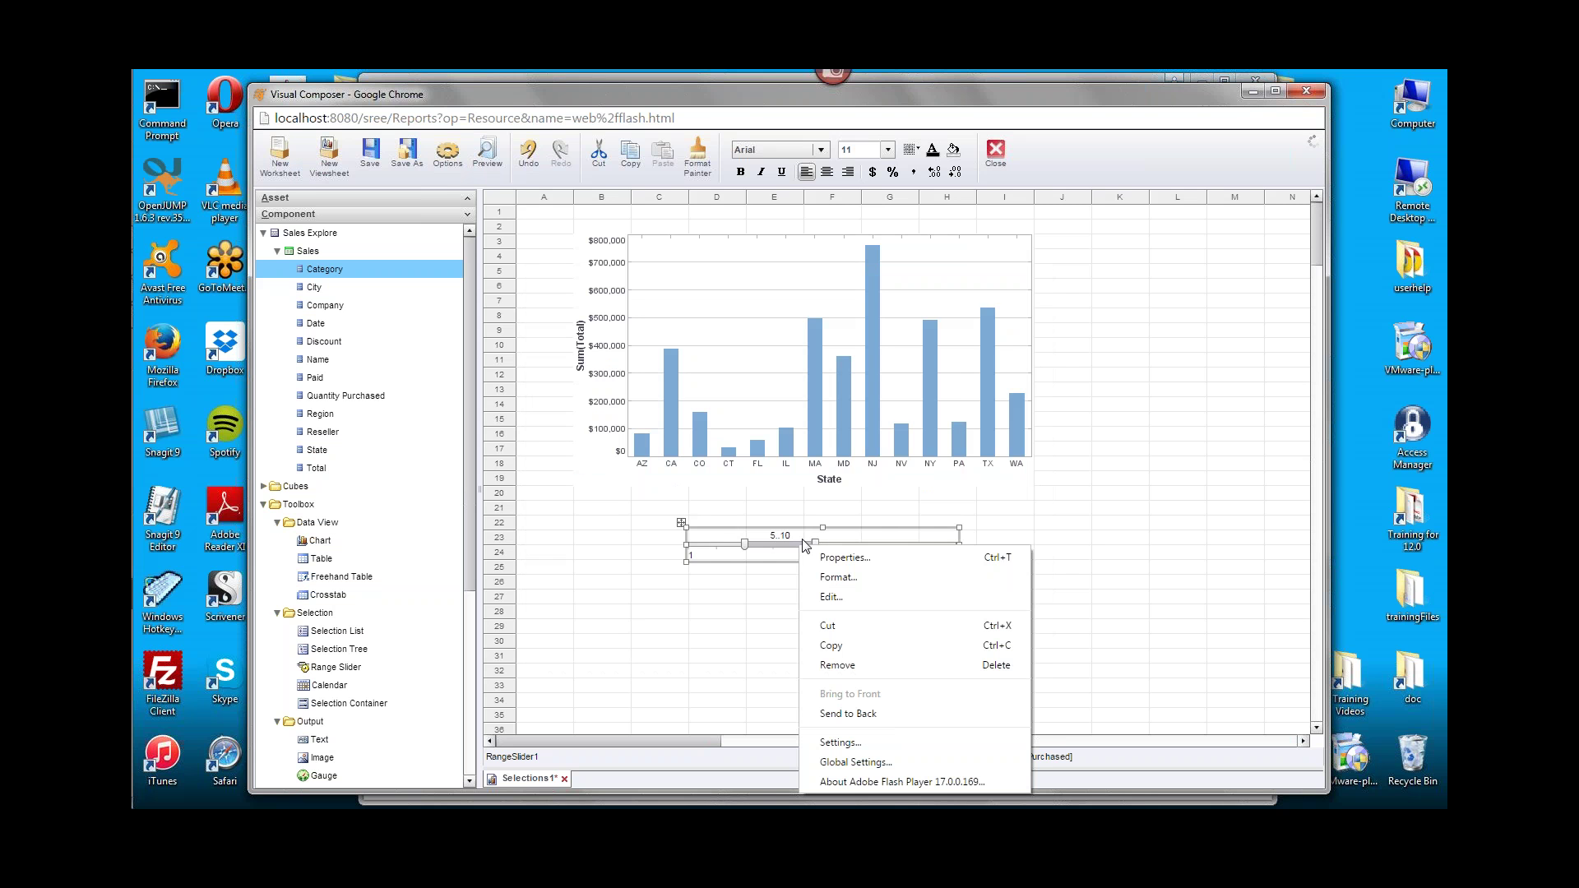
click(873, 594)
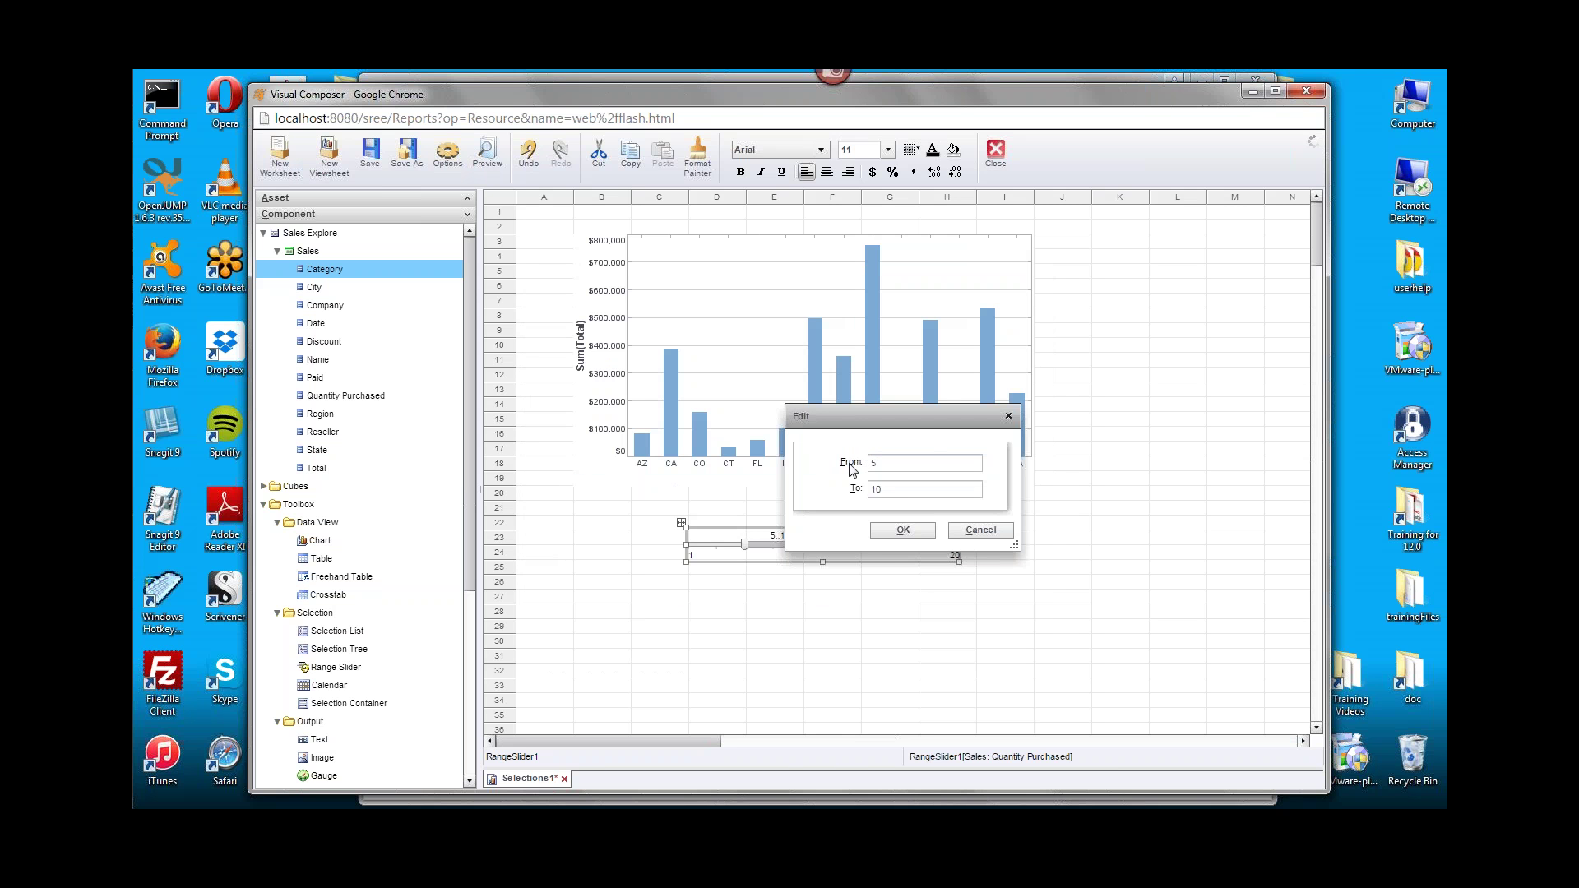
drag(865, 418, 988, 415)
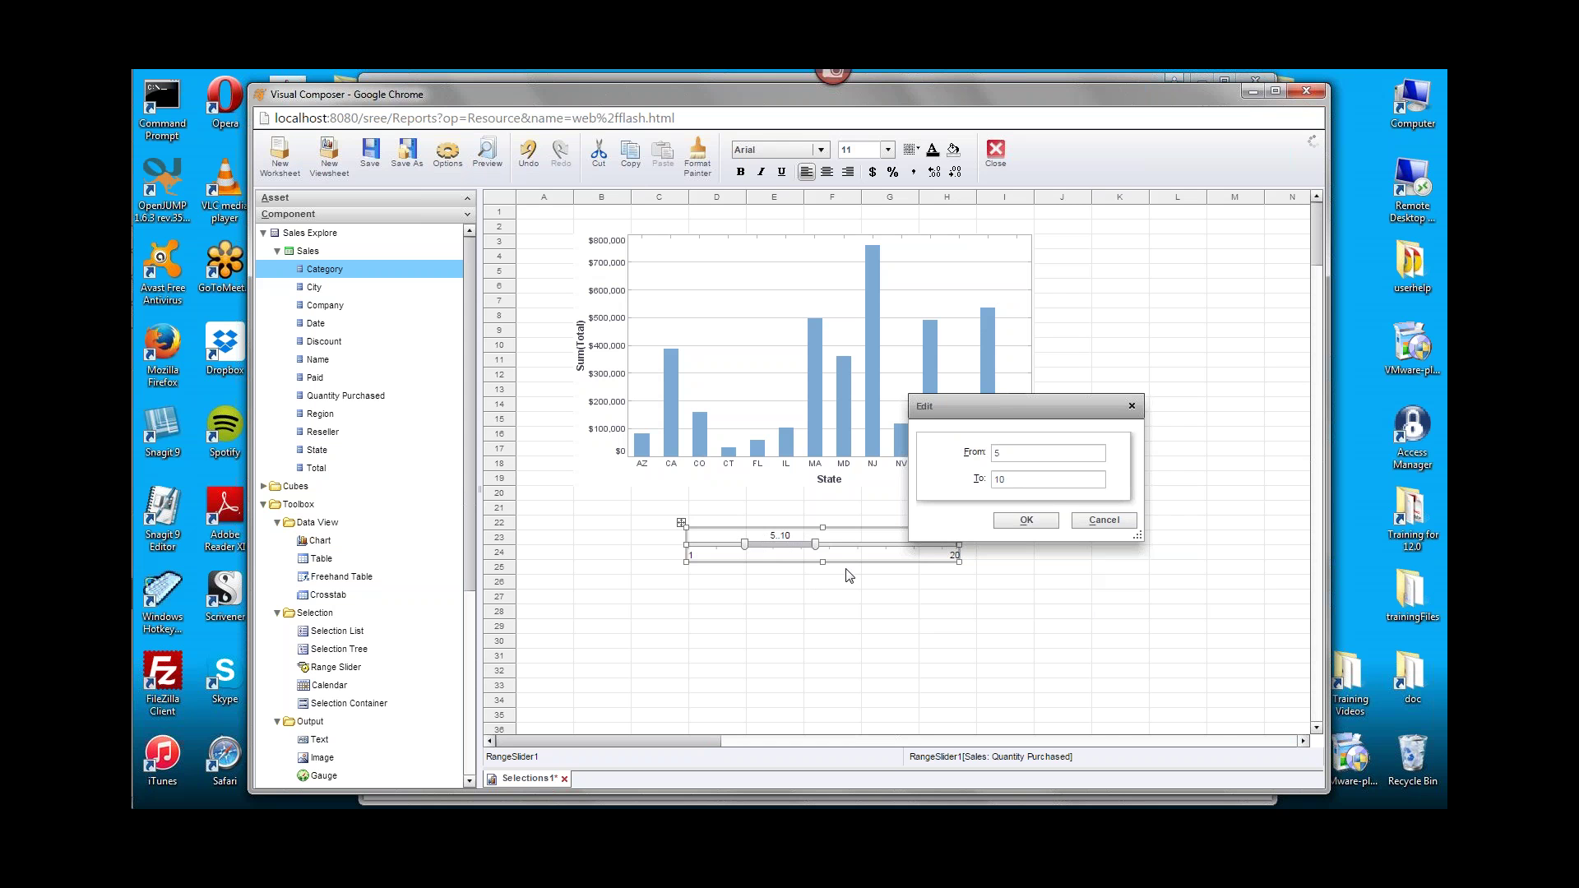
click(1101, 529)
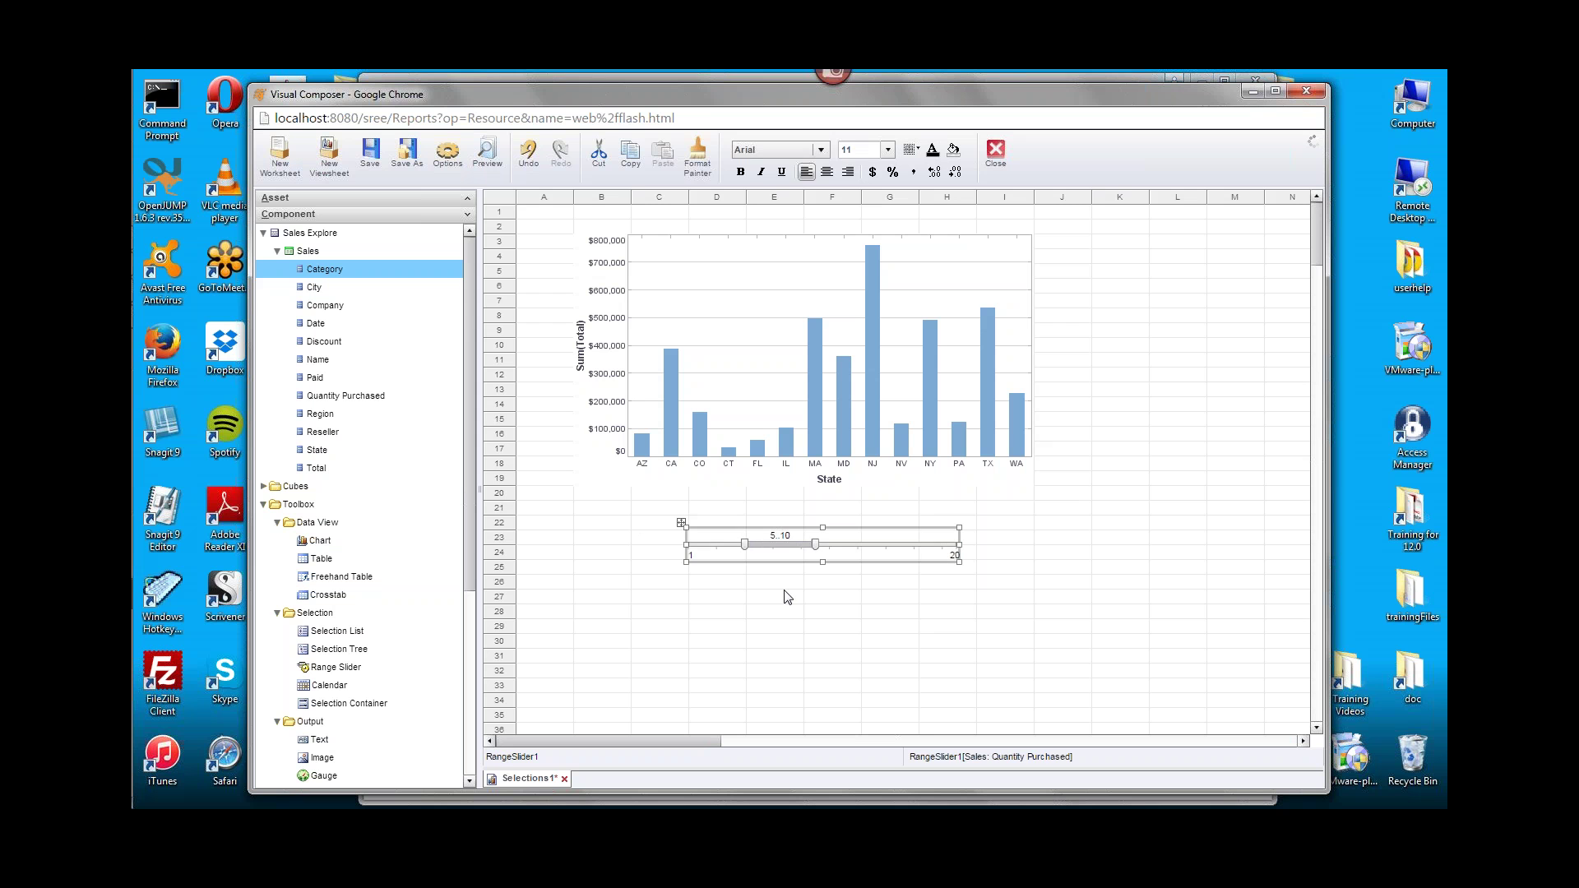
Replace the Quantity Purchased slider with a Date range slider below the chart and set its range to 2011 Dec through 2013 Dec.
key(Delete)
drag(345, 325, 959, 547)
click(753, 534)
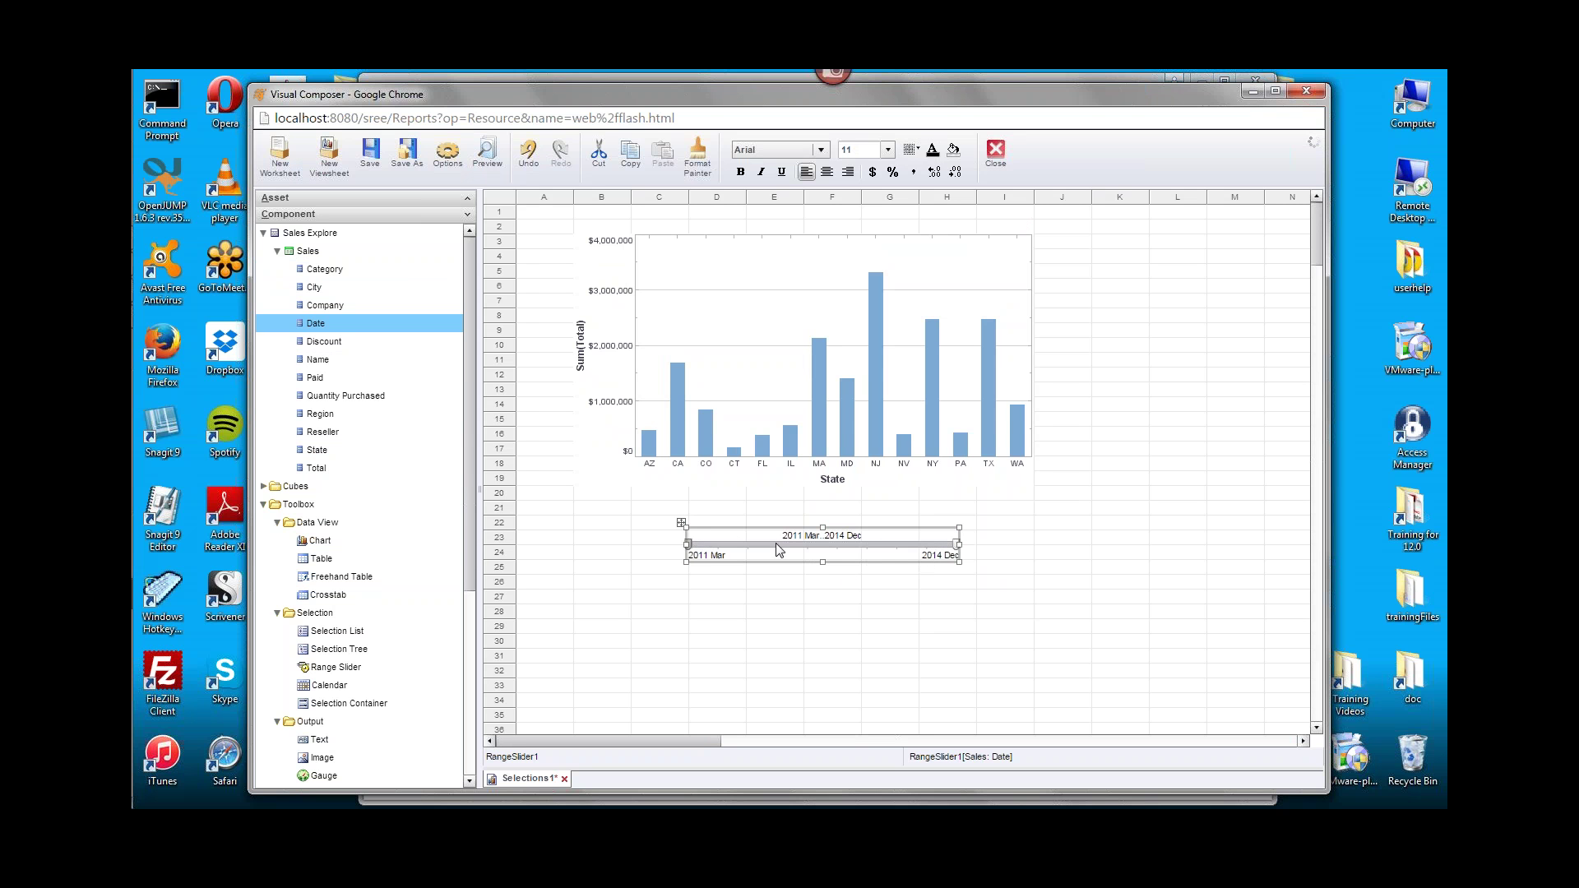
drag(688, 545, 742, 545)
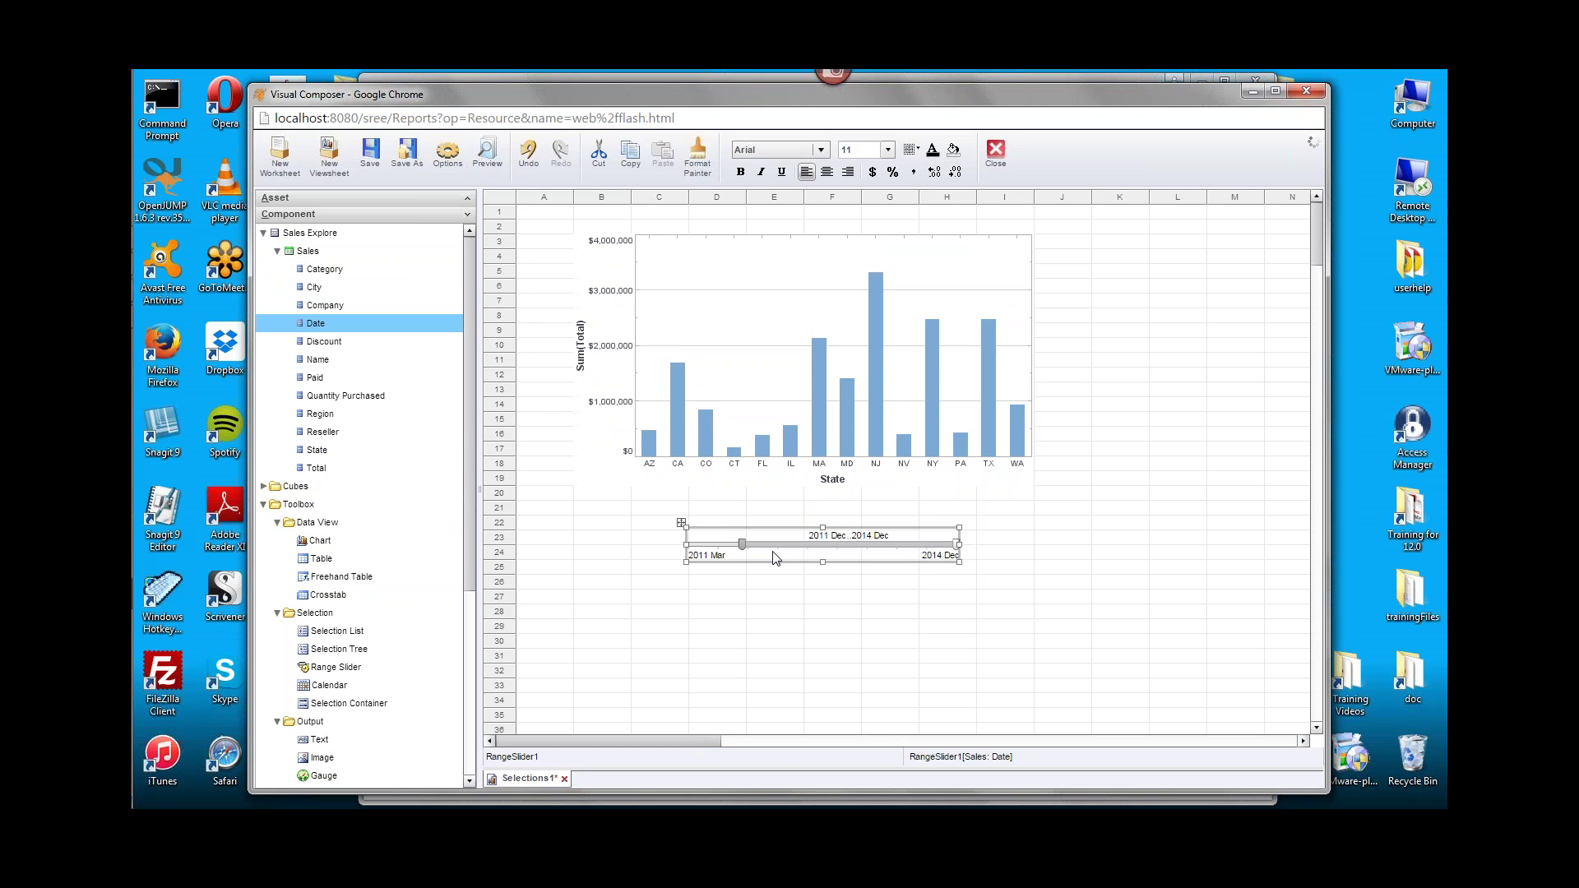
drag(950, 554, 885, 545)
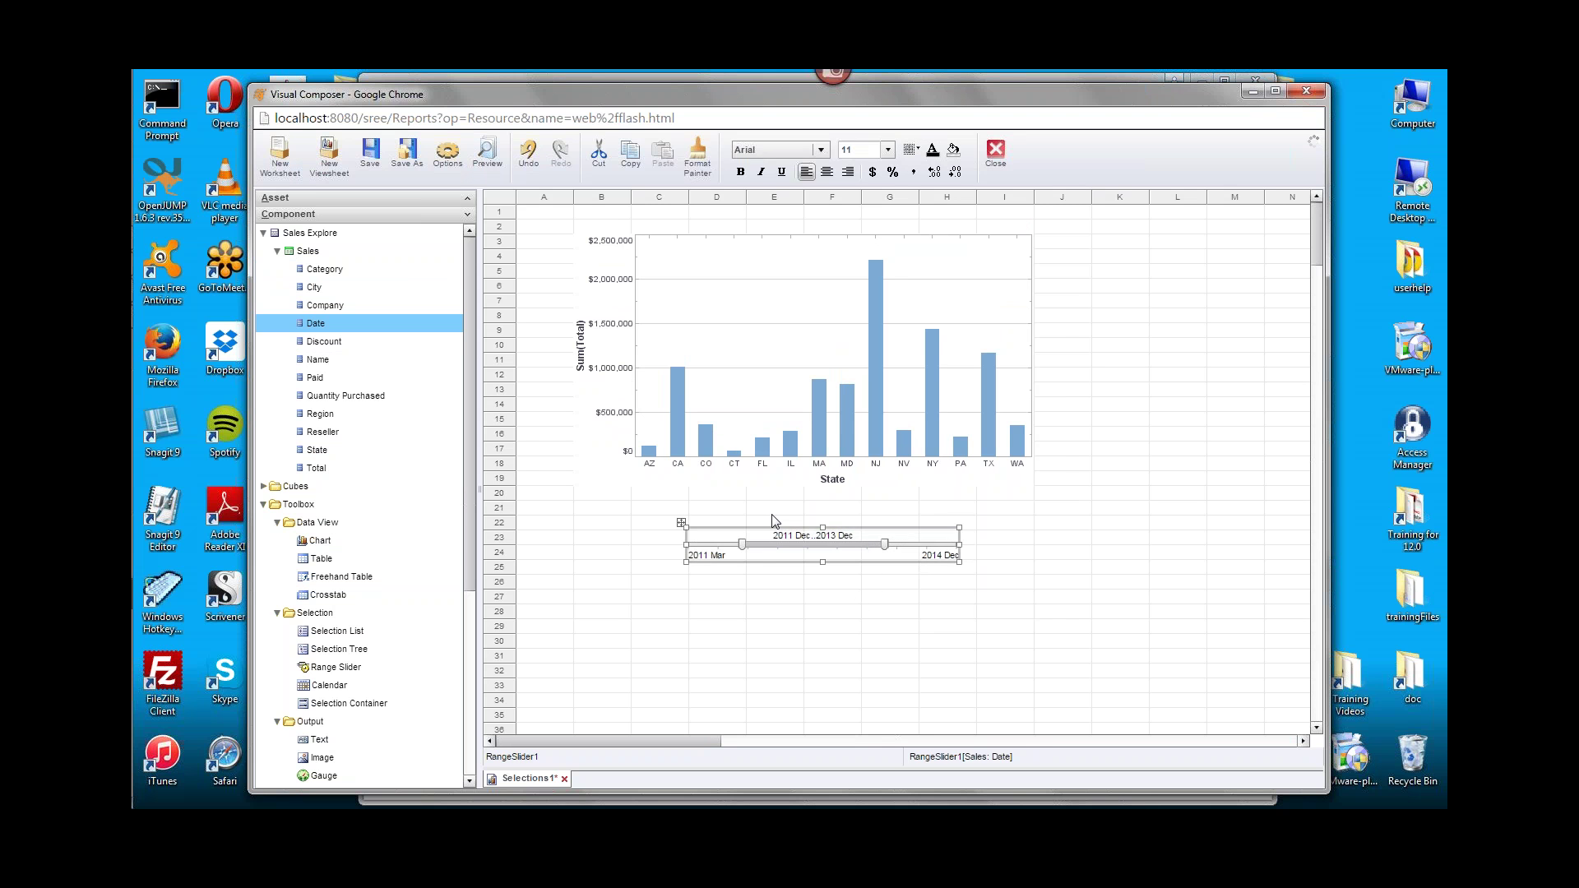
Replace the Date range slider with a Calendar component below the chart.
key(Delete)
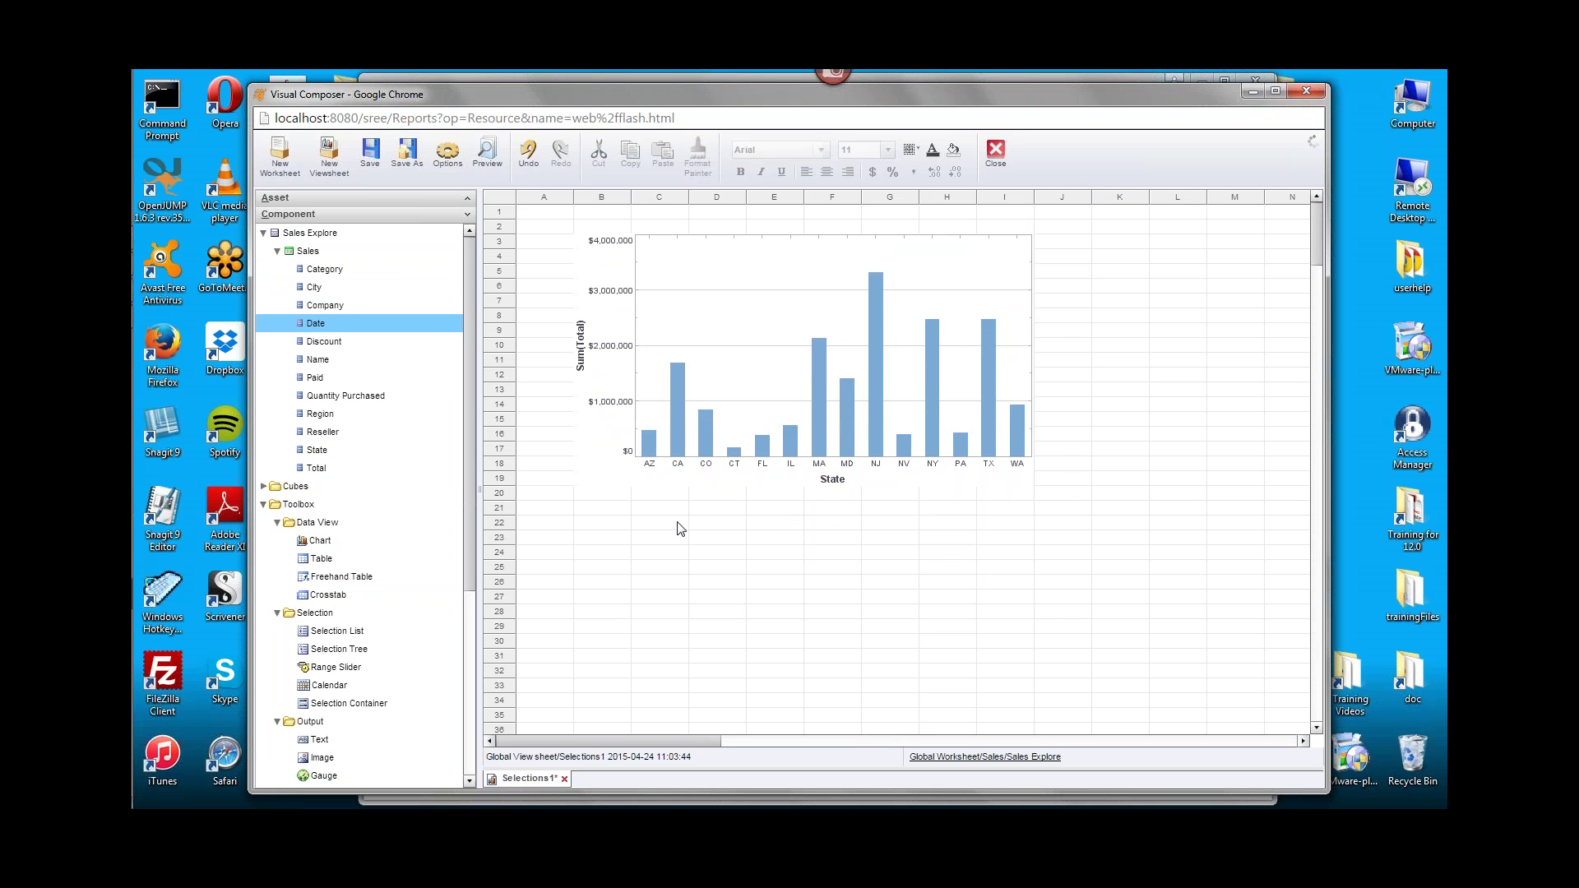
drag(467, 501, 476, 640)
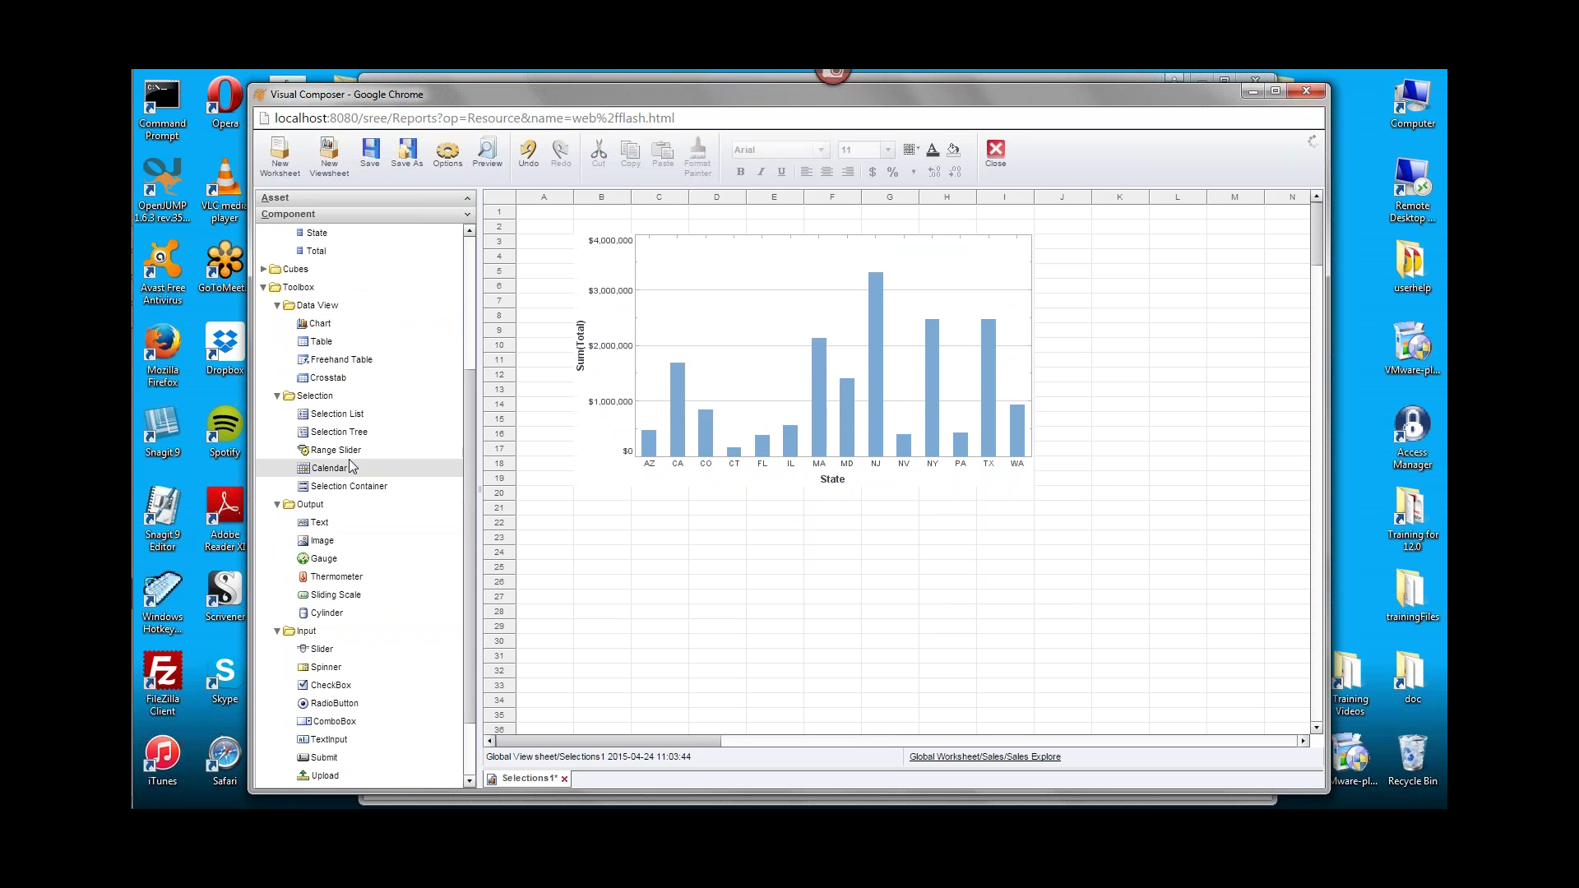
drag(365, 475, 747, 515)
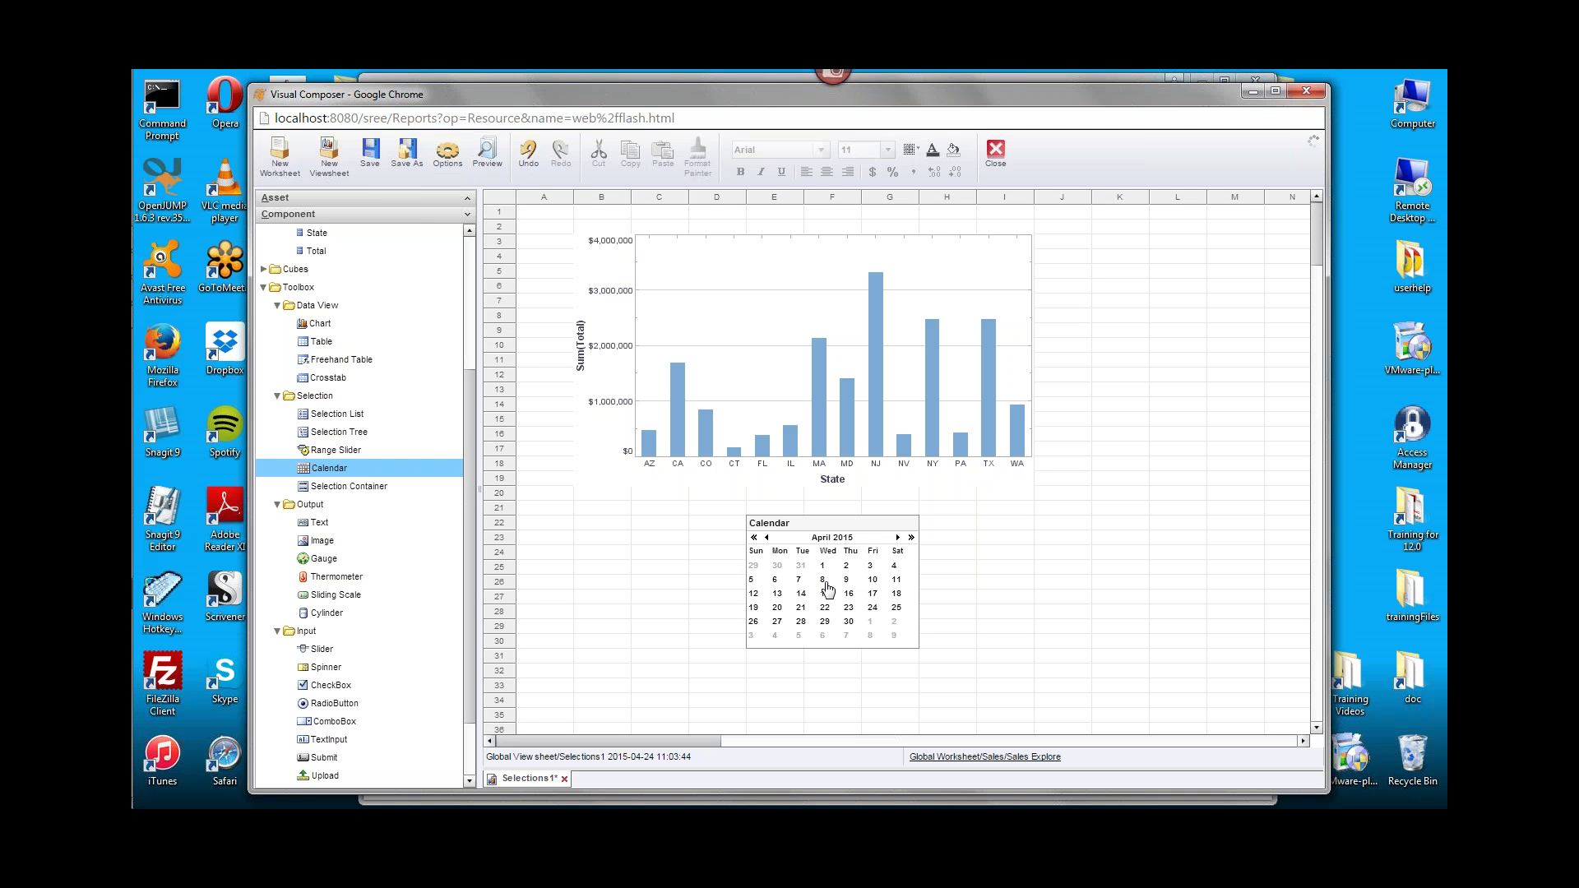
Bind the Date field from the Sales data to the Calendar component below the chart.
click(808, 530)
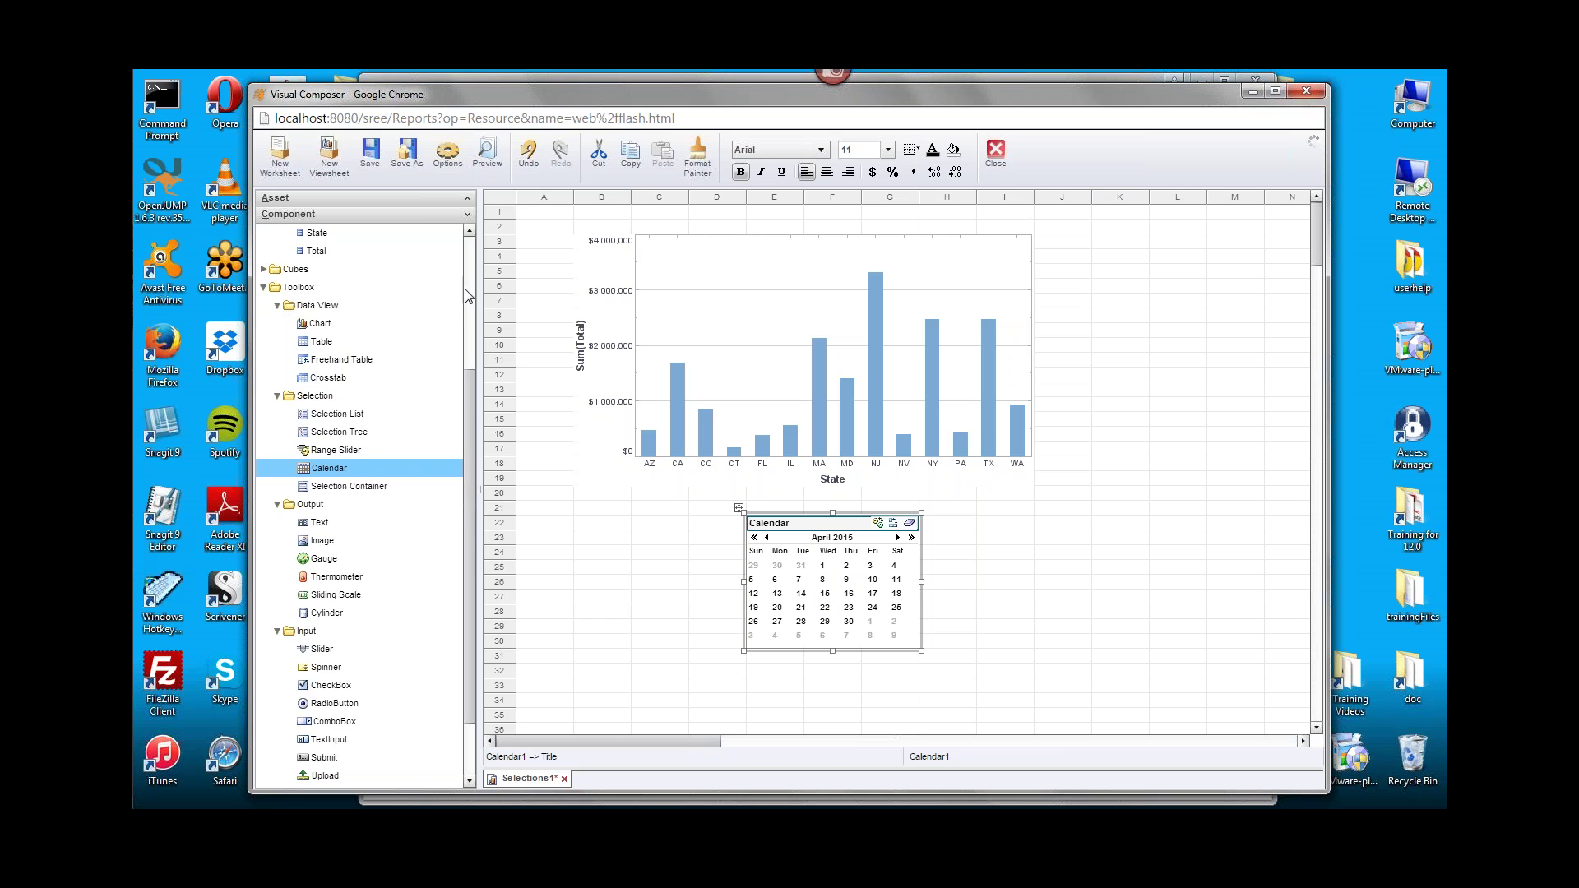
scroll(362, 312, up, 4)
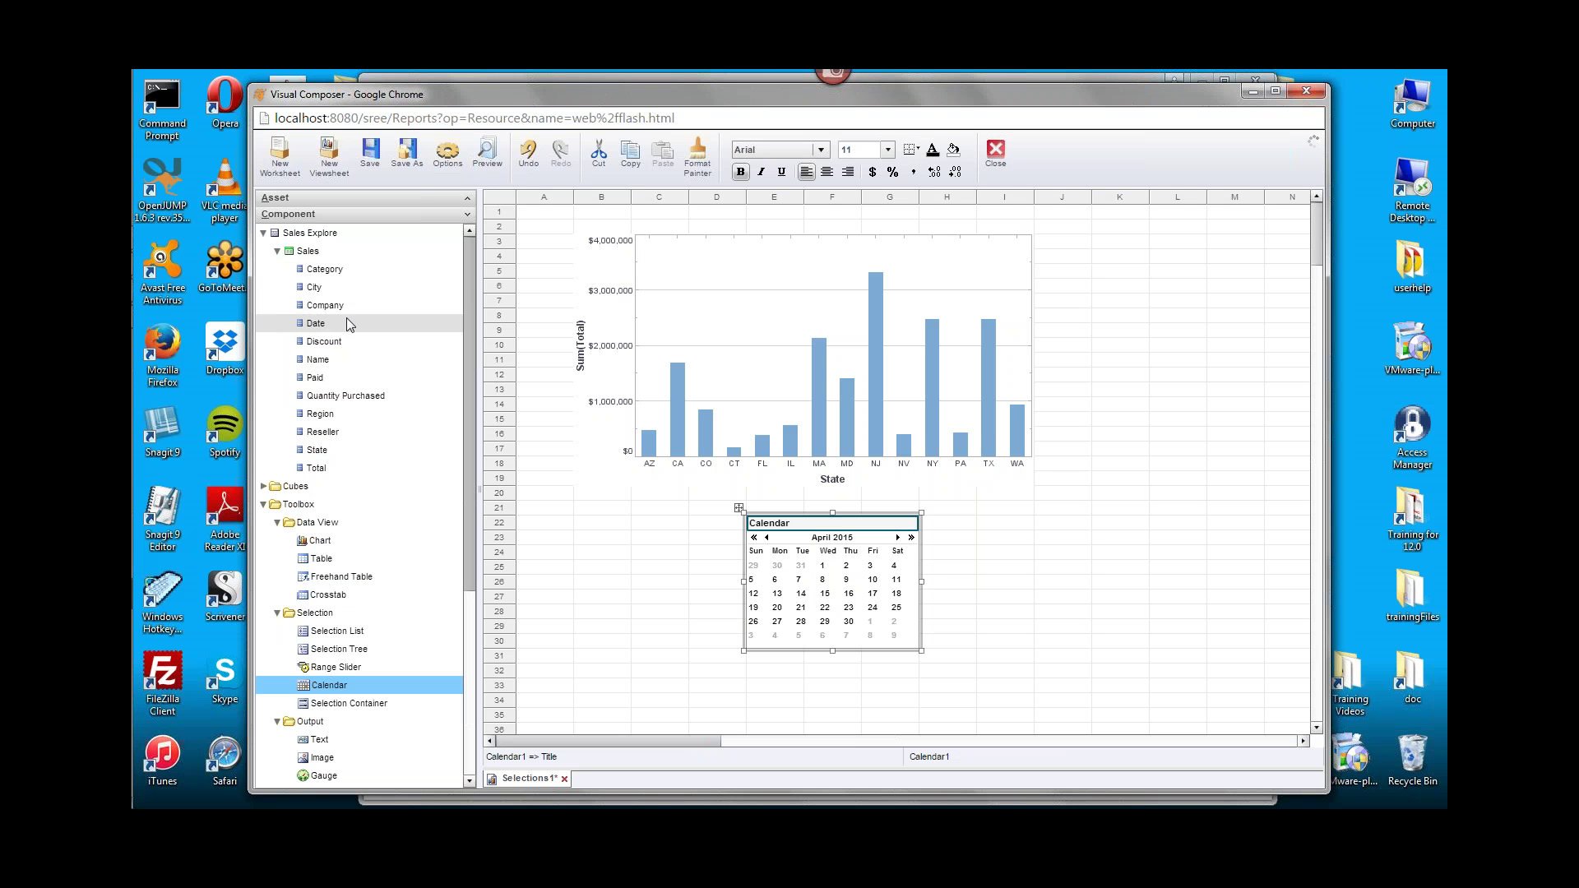
drag(338, 329, 847, 597)
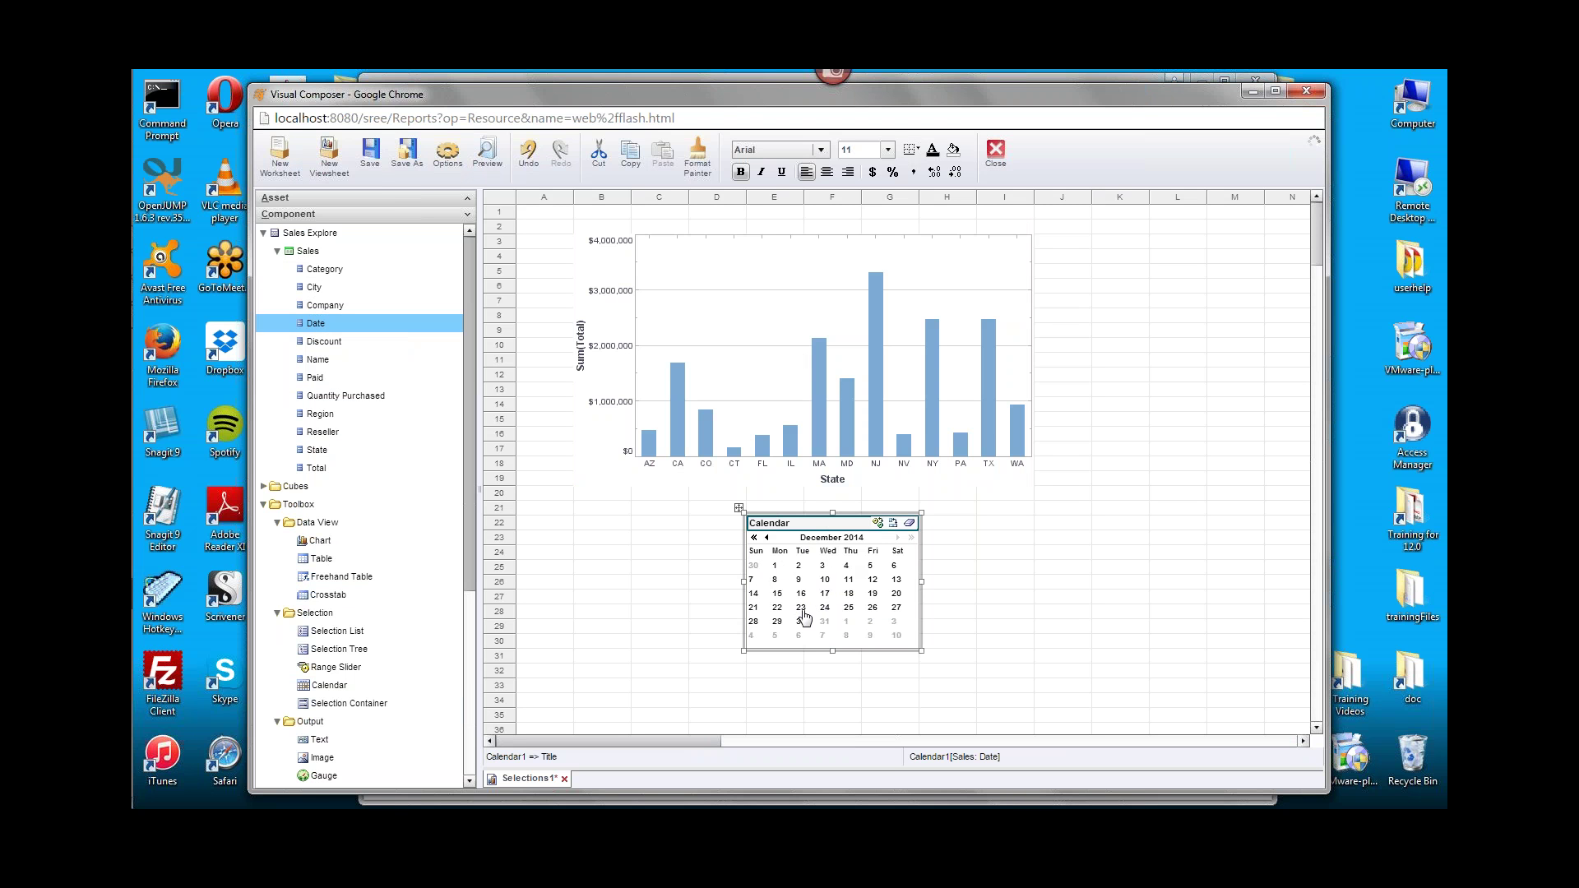
Filter the chart by individual December 2014 weeks, then by week pairs, ending with November 30–December 6 plus December 21–27.
click(812, 579)
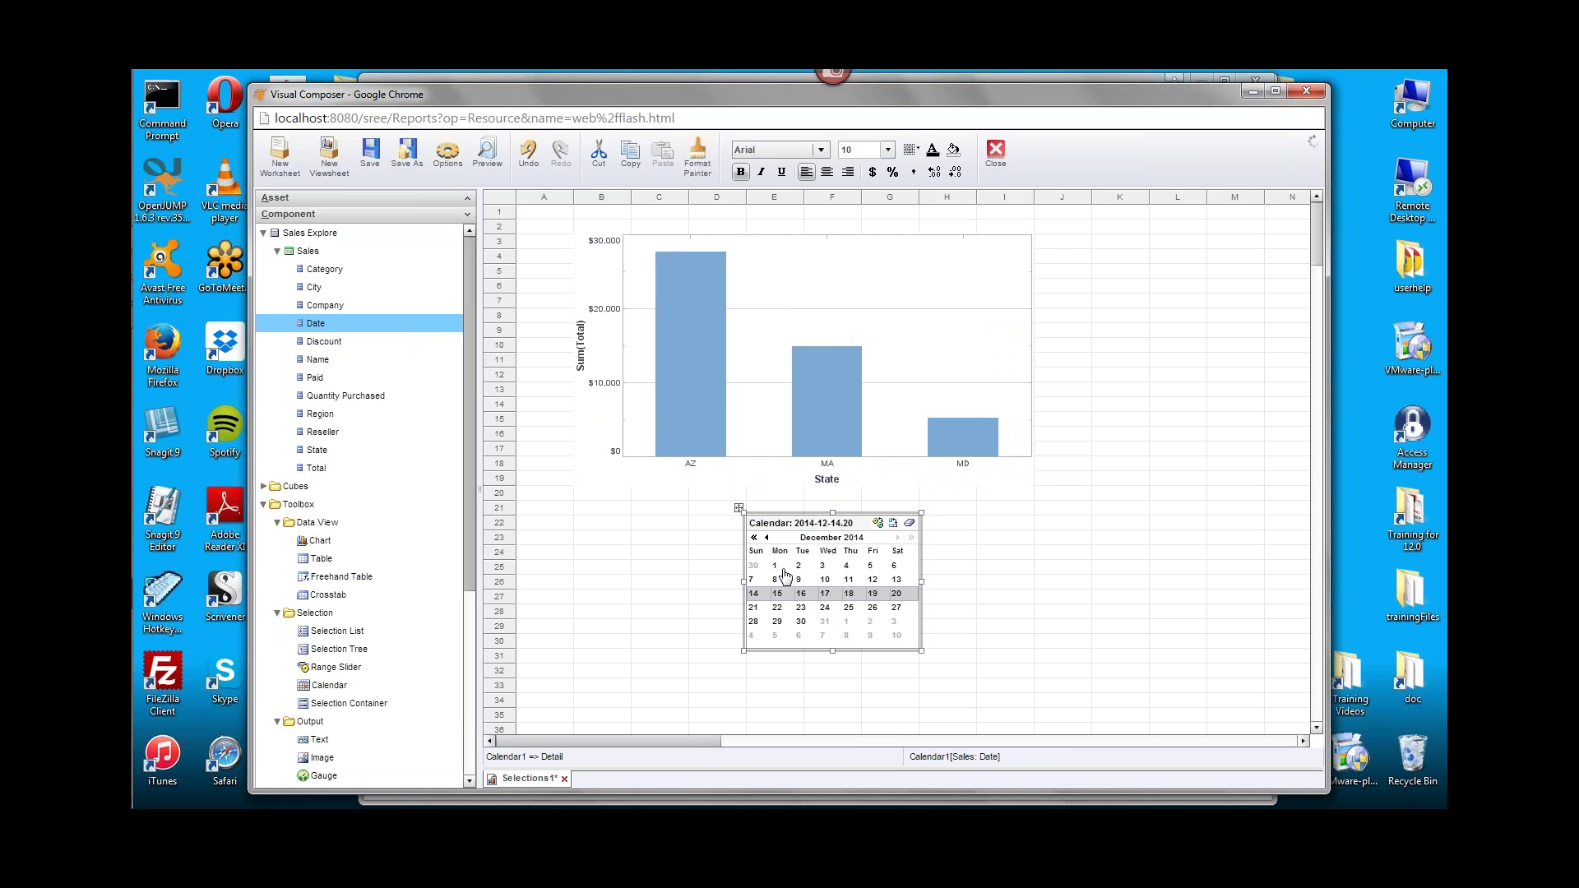
click(843, 573)
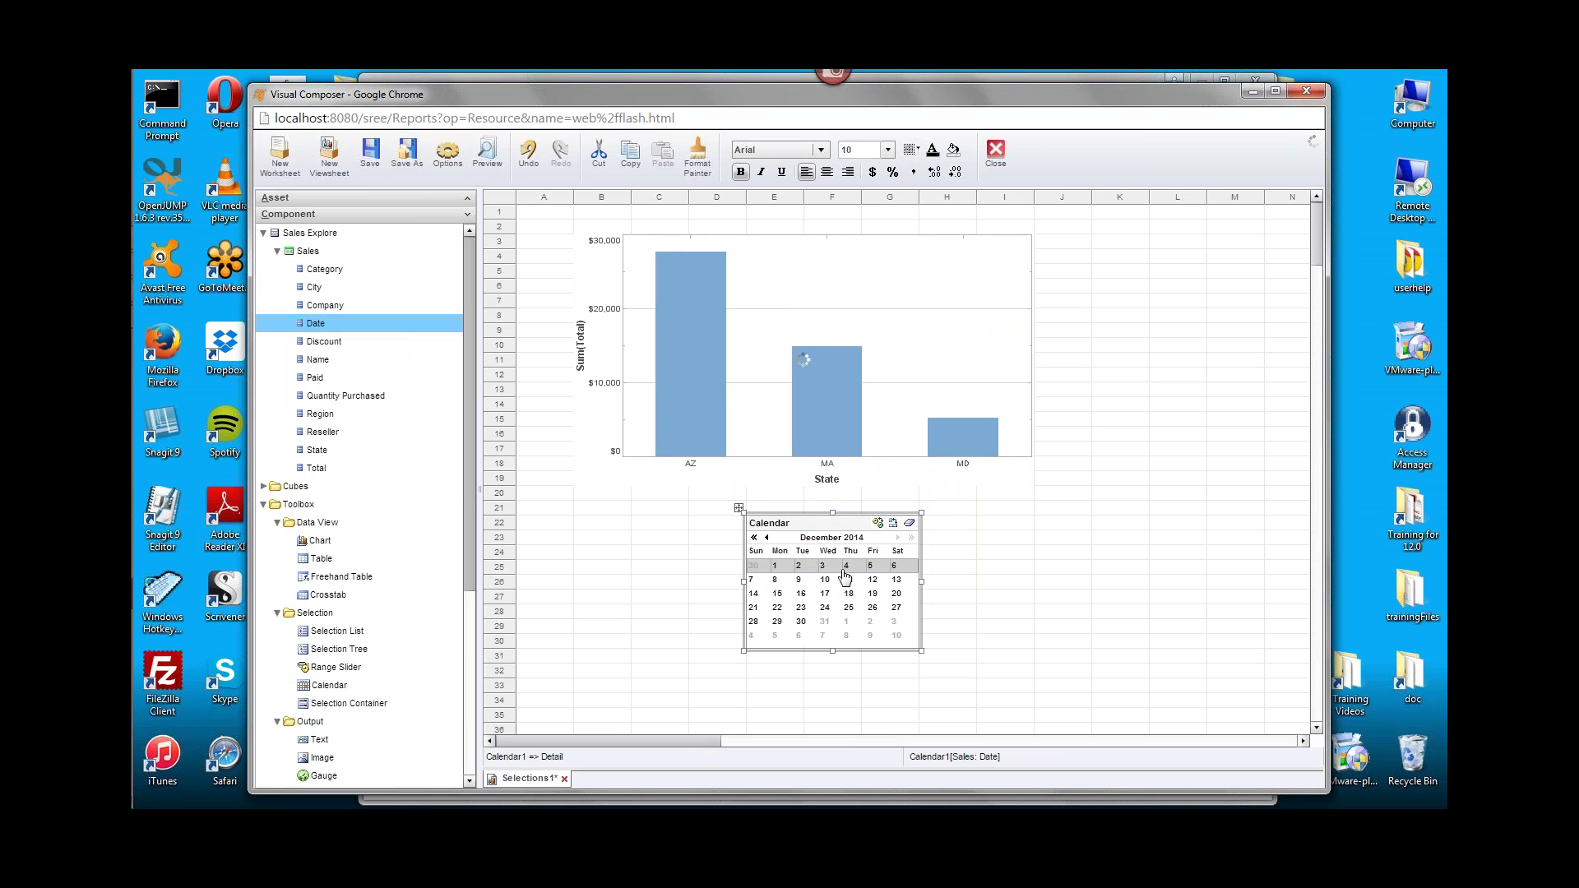
click(793, 584)
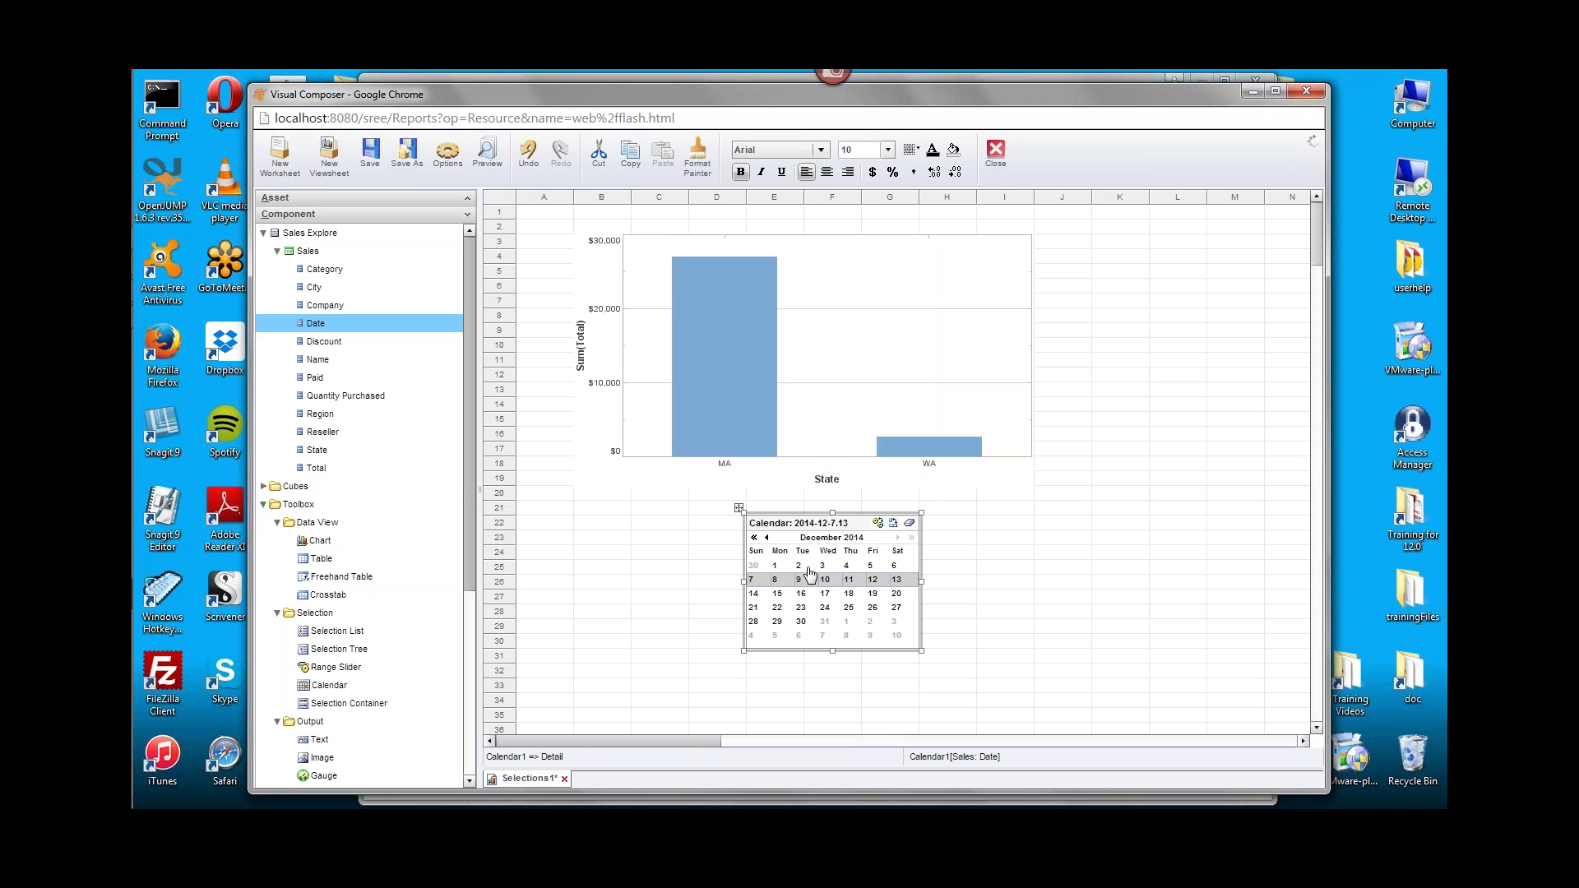
ctrl+click(791, 608)
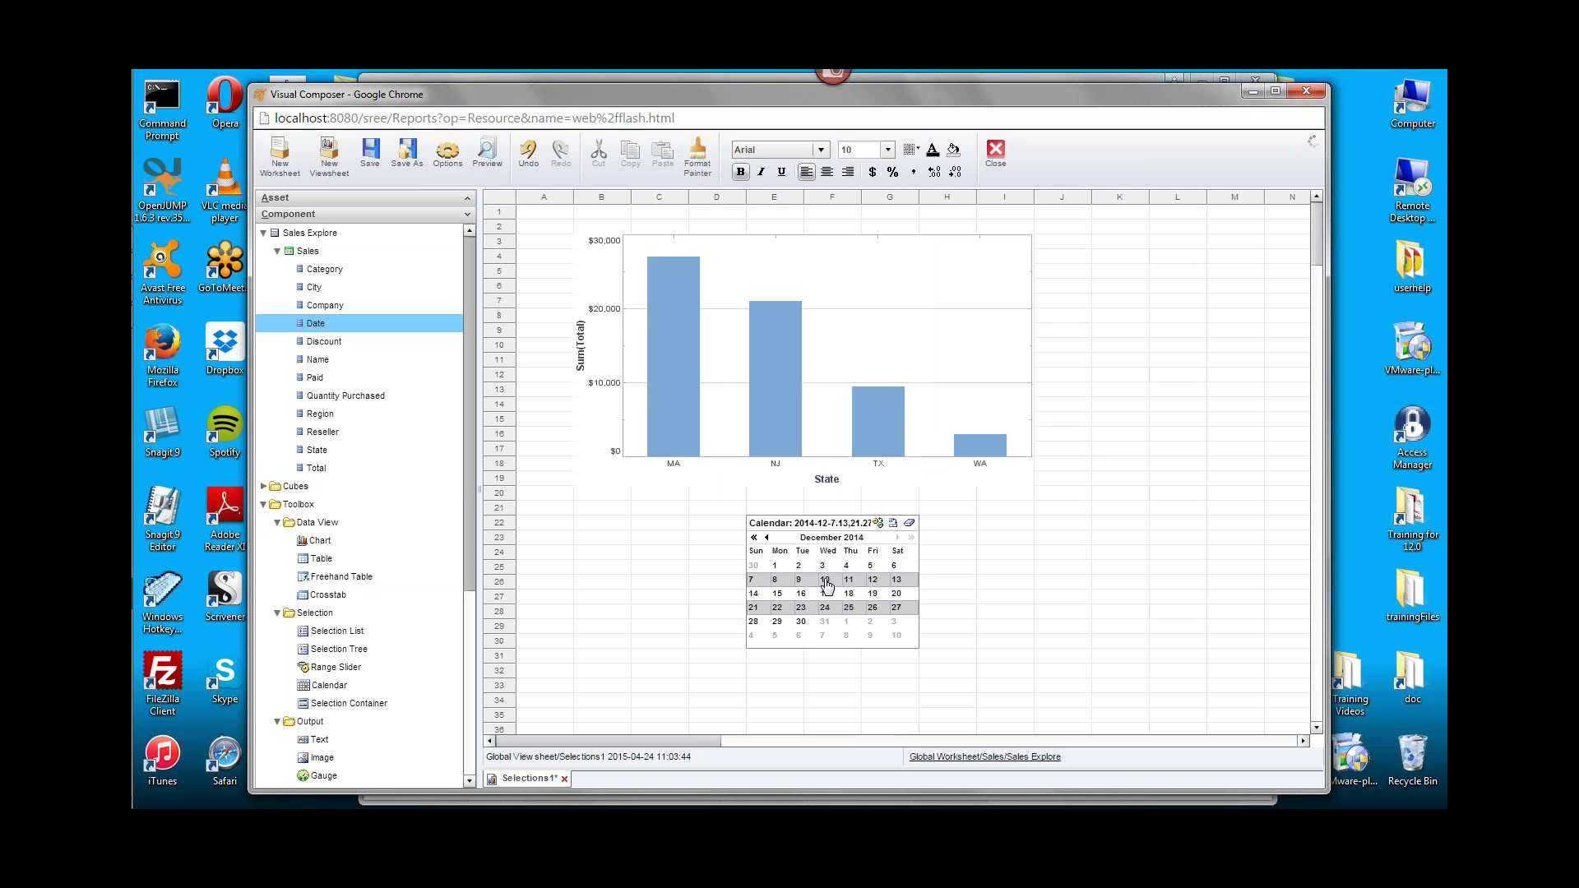
click(793, 569)
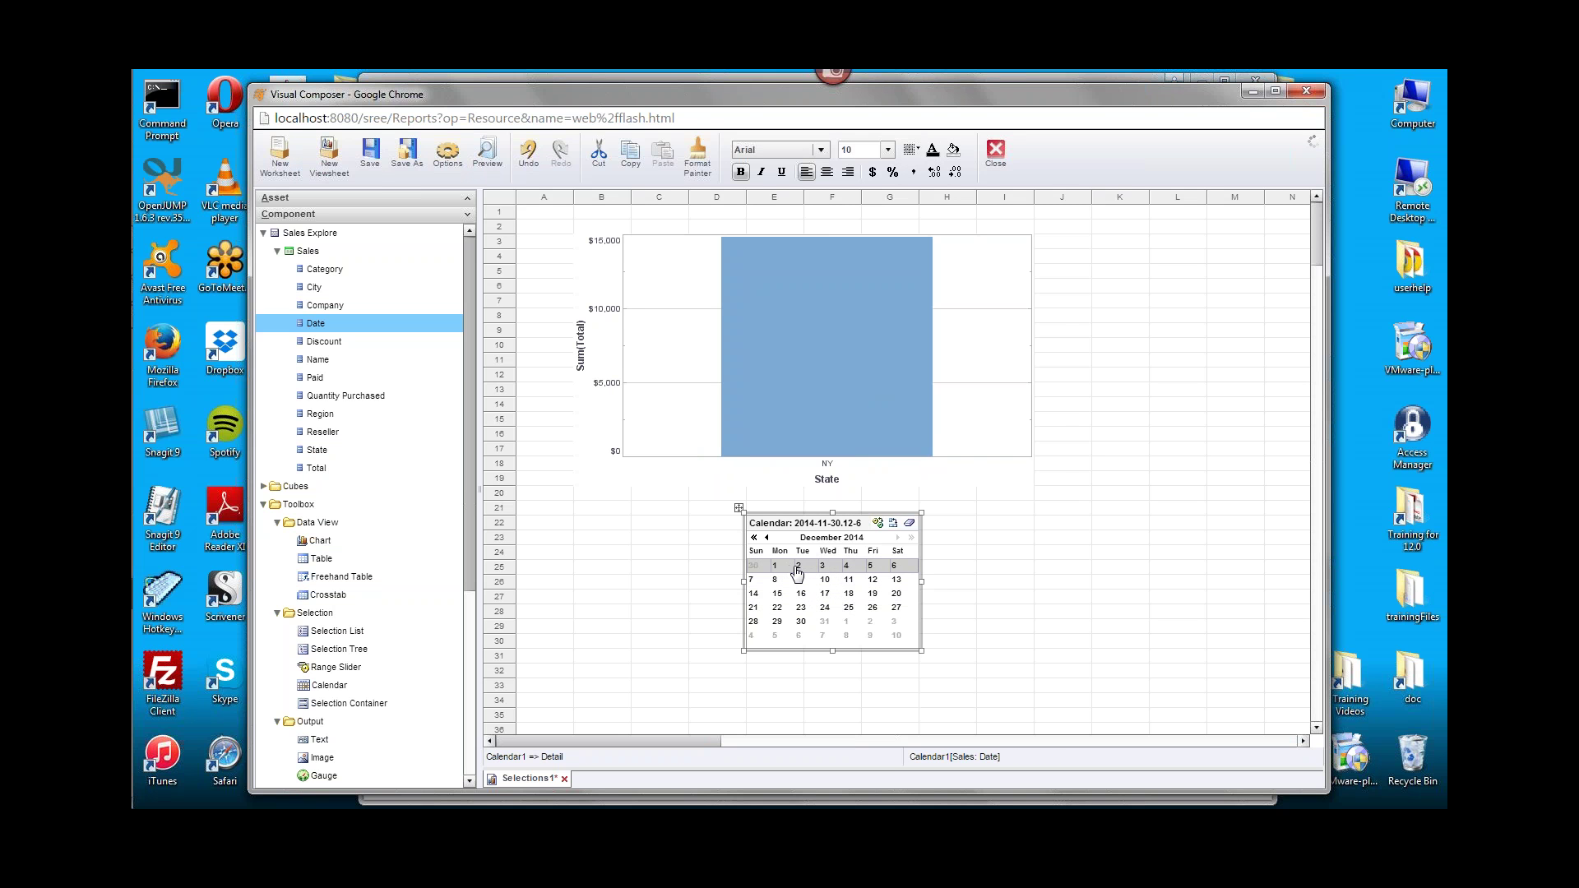
ctrl+click(806, 610)
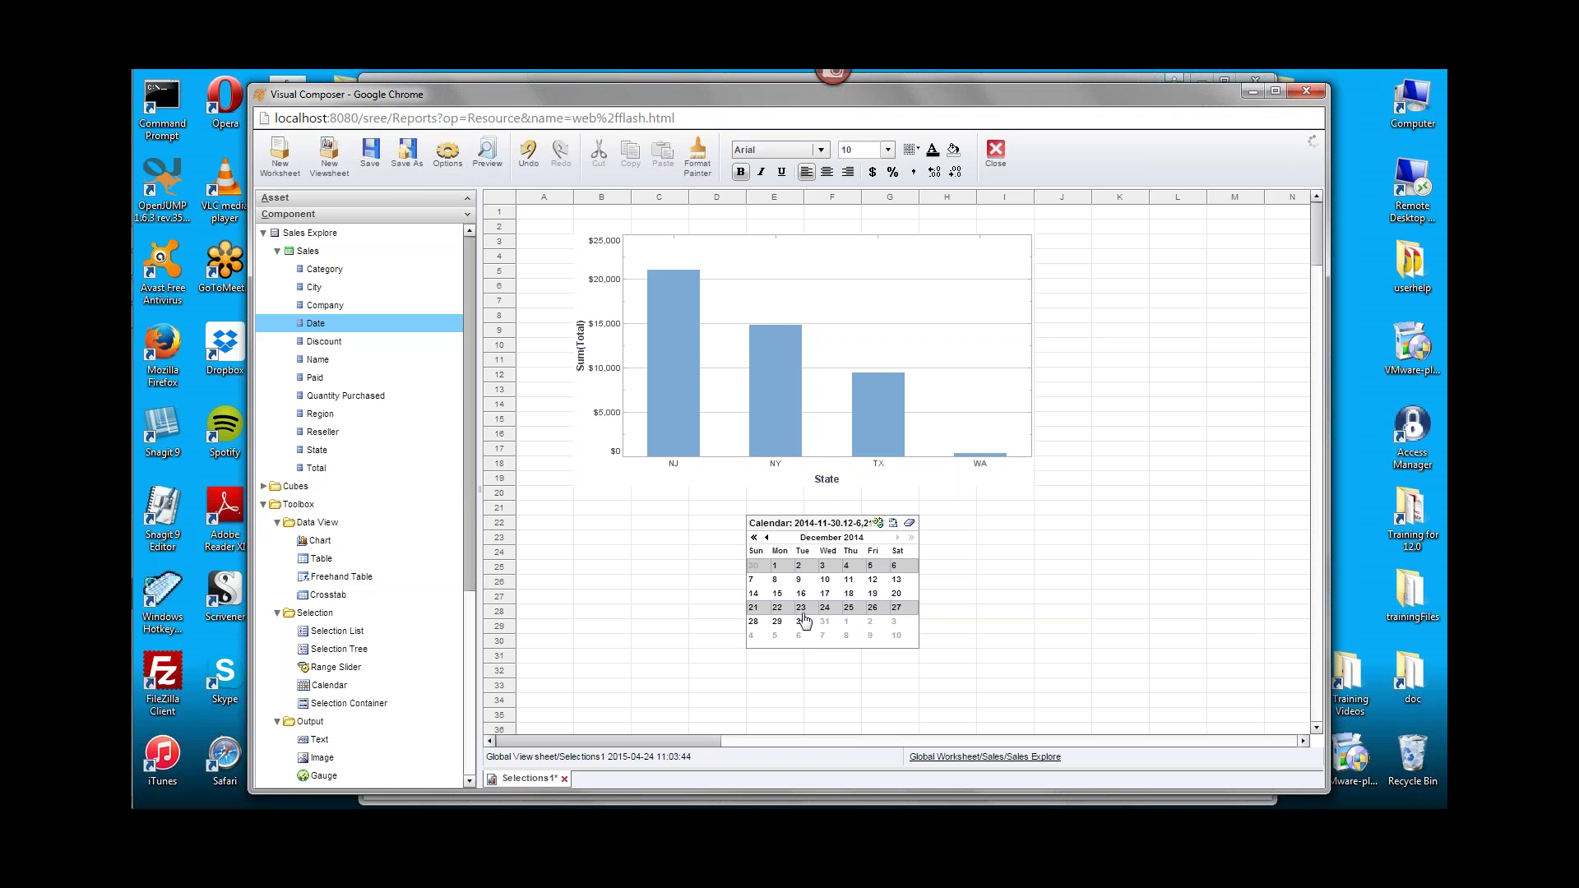
Switch the calendar to the year view and filter the chart to February and November 2014.
click(878, 525)
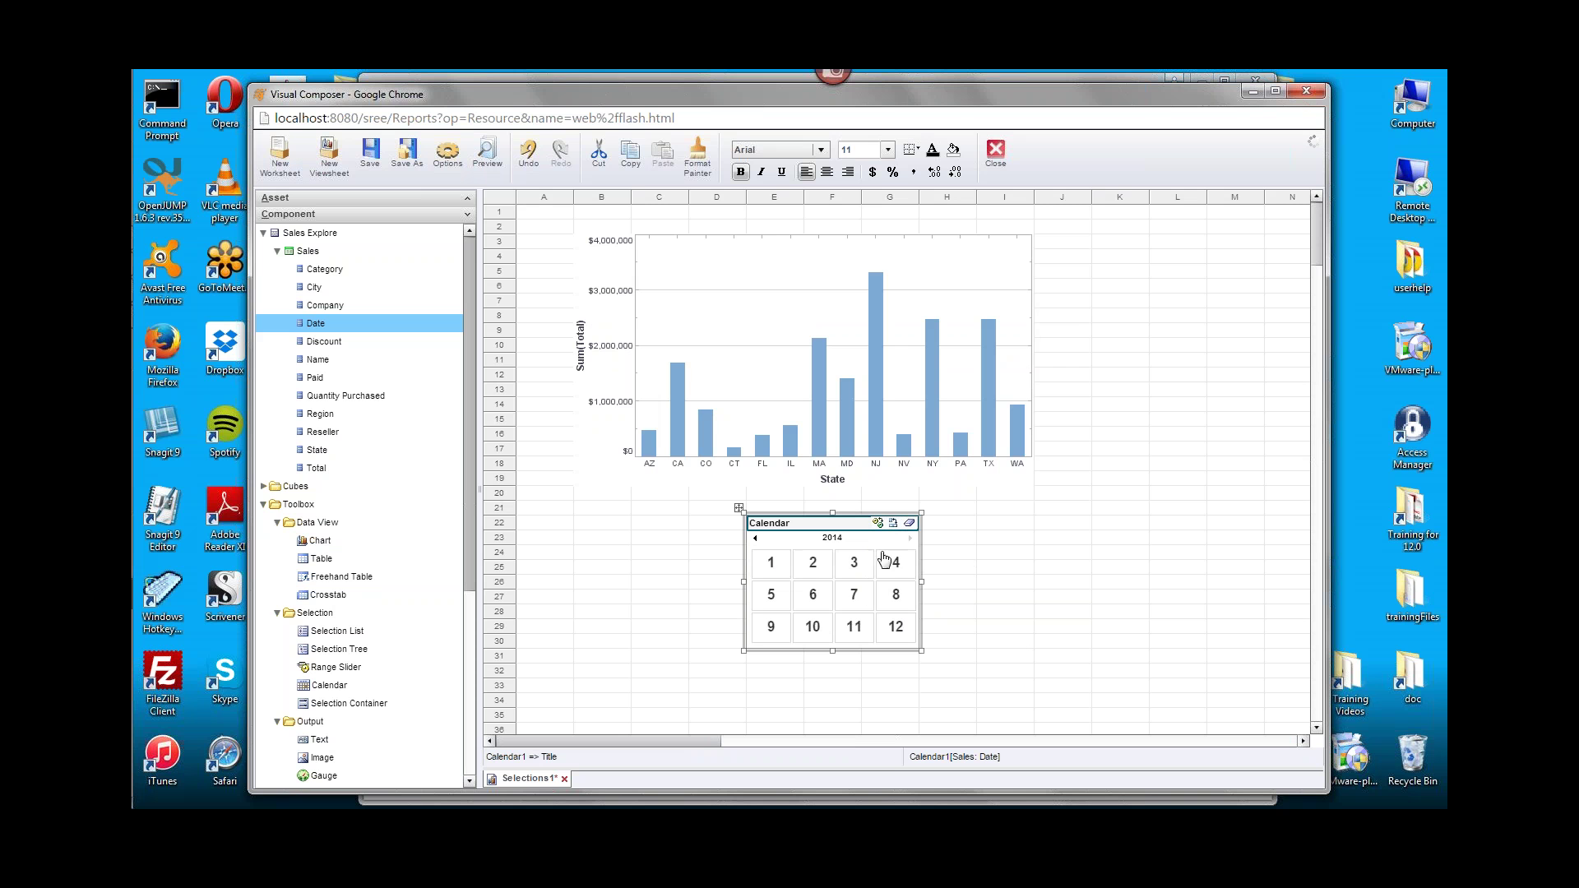
click(813, 567)
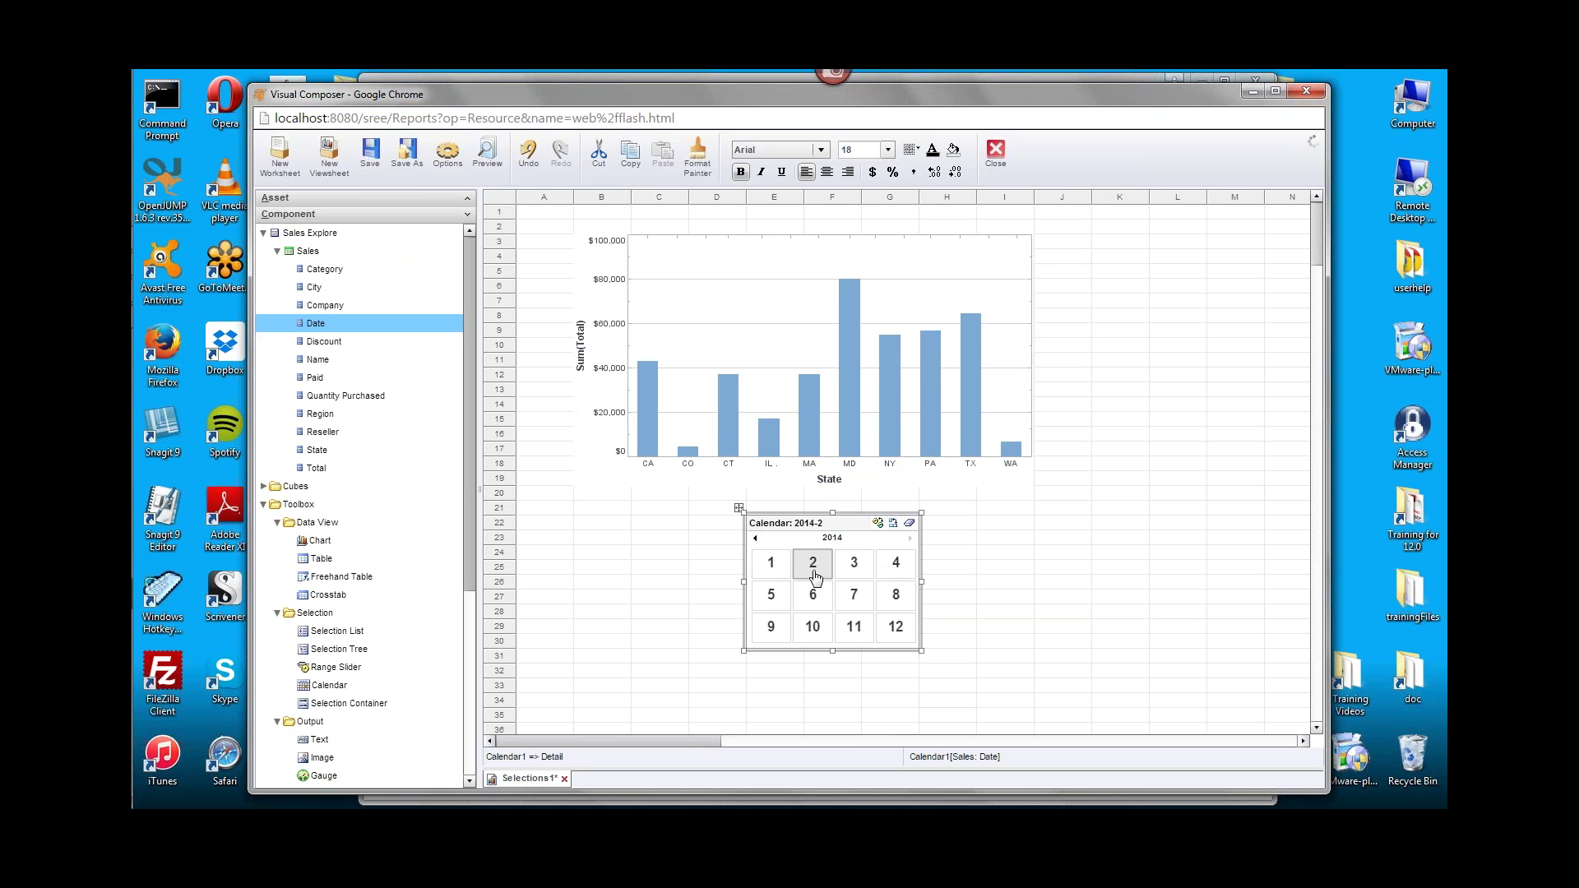
click(847, 604)
click(856, 626)
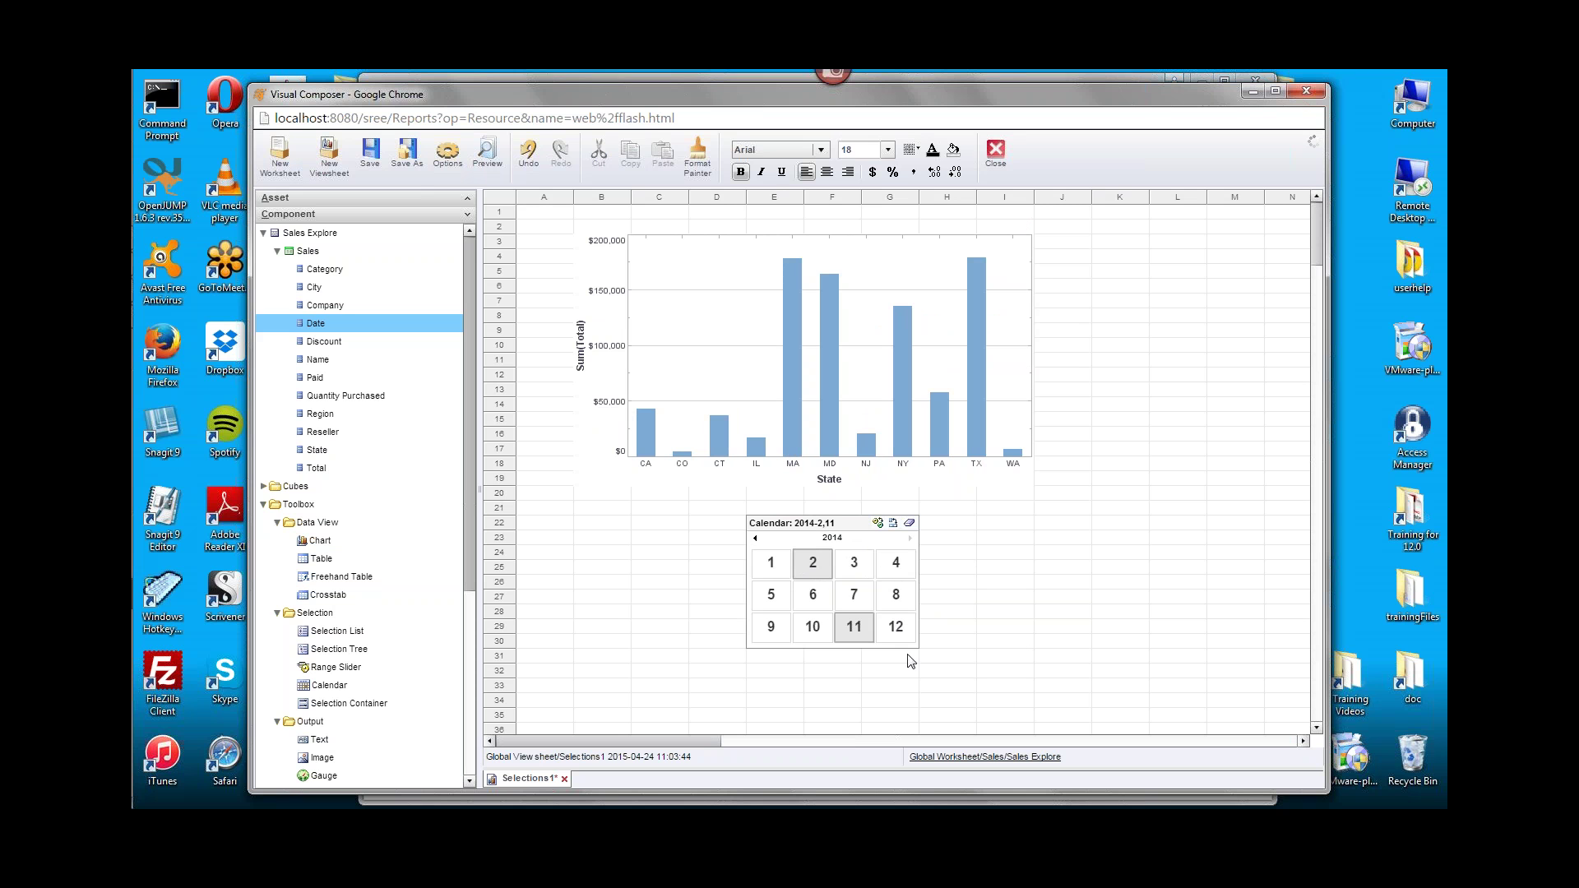
Expand the calendar to the double range/comparison view and center it beneath the chart.
click(893, 525)
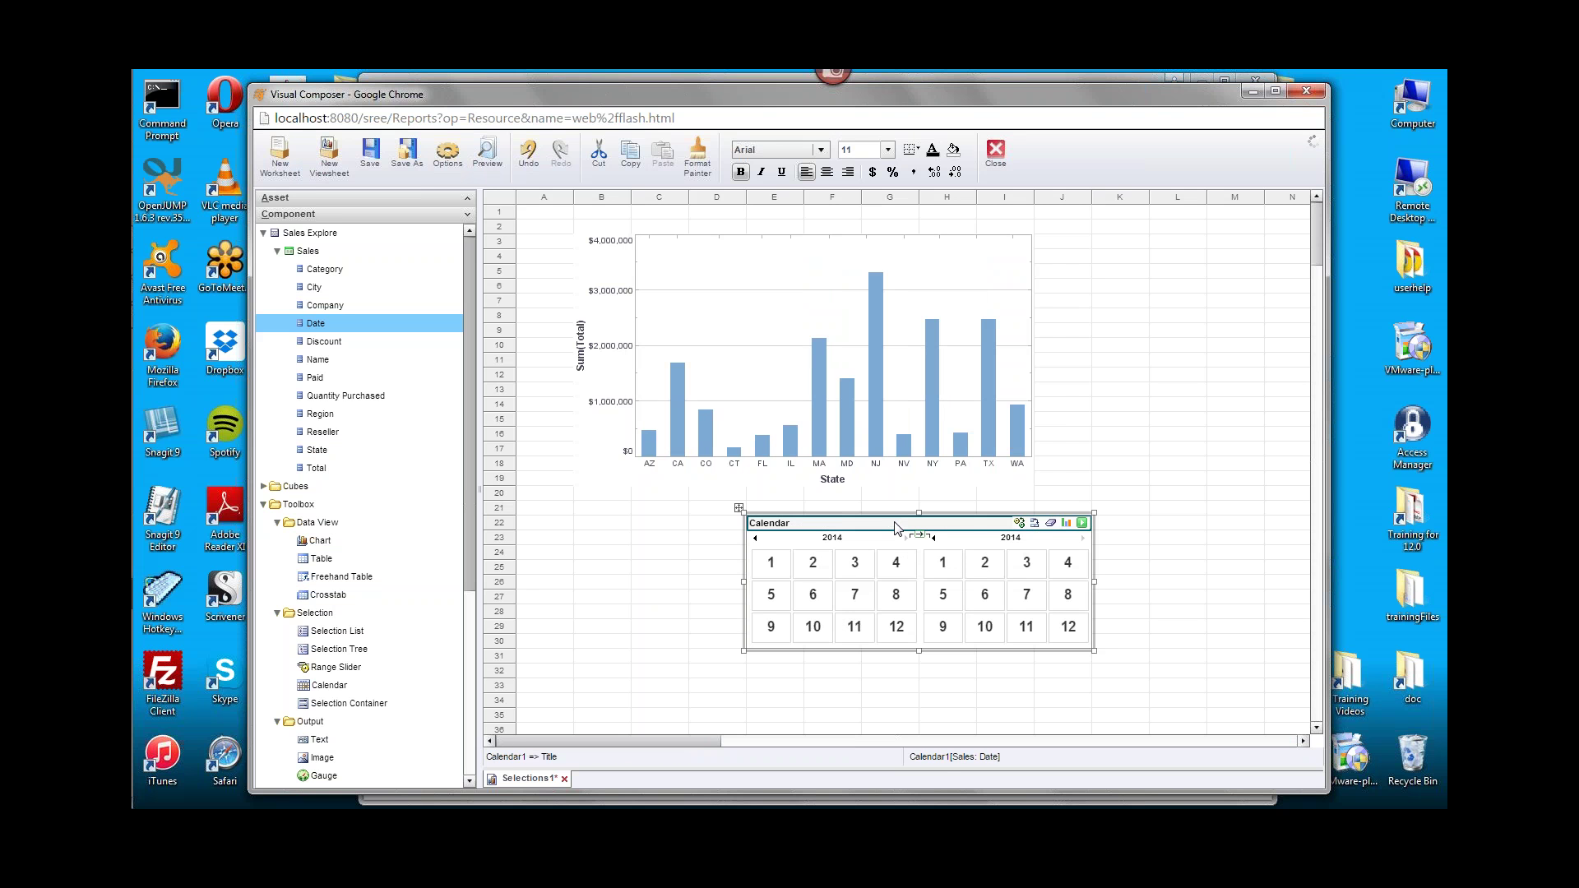
drag(947, 530, 866, 532)
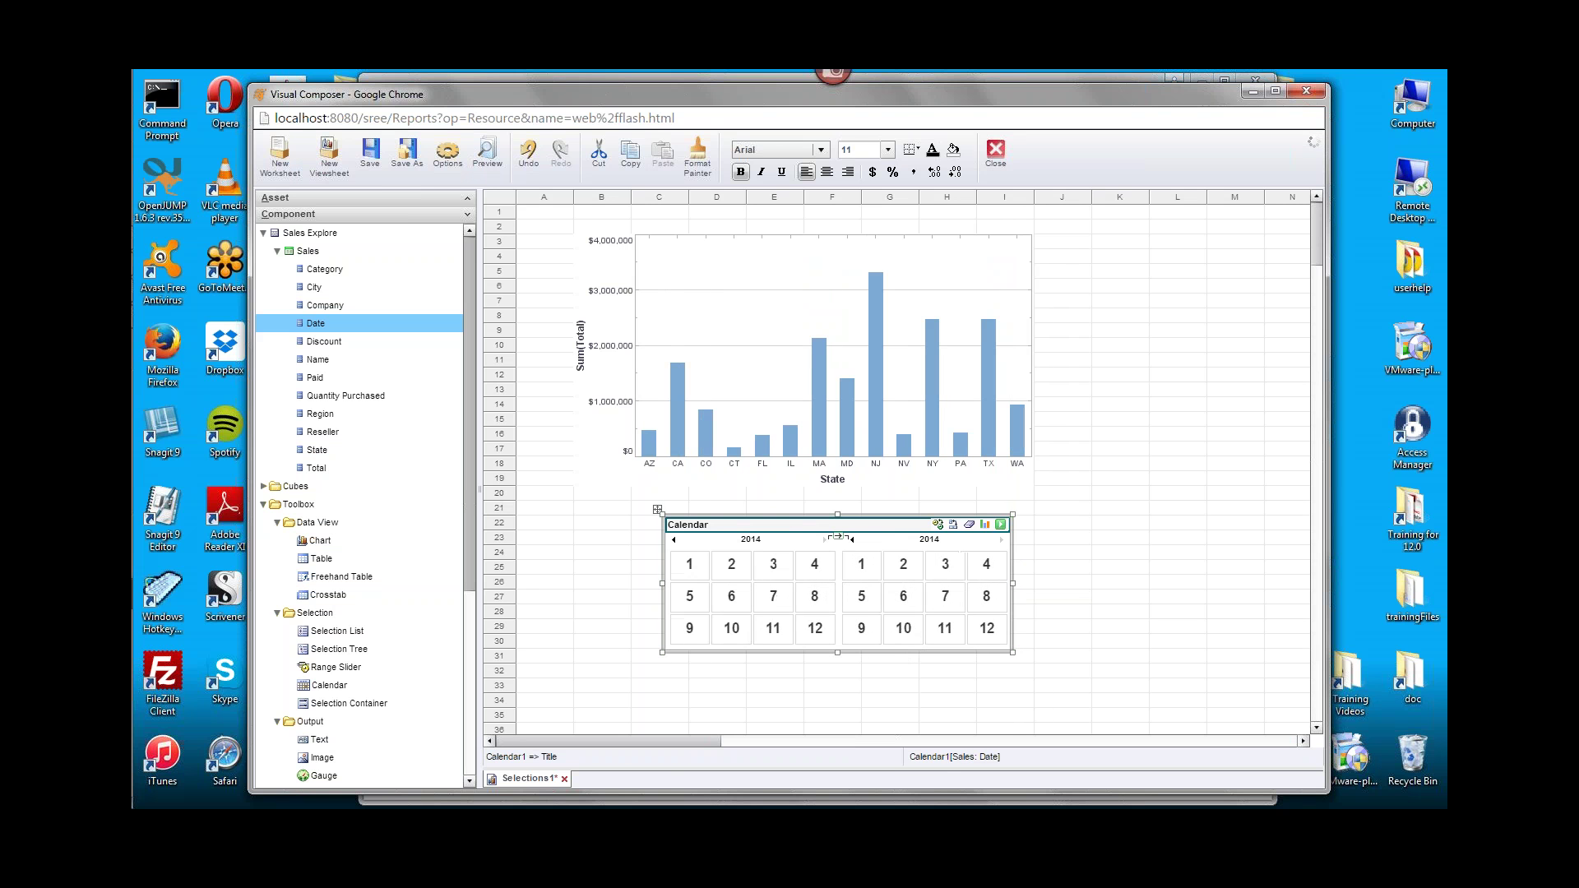
Set the first calendar to 2013, select the range 2013-11 through 2014-3 and apply it to the chart.
click(674, 540)
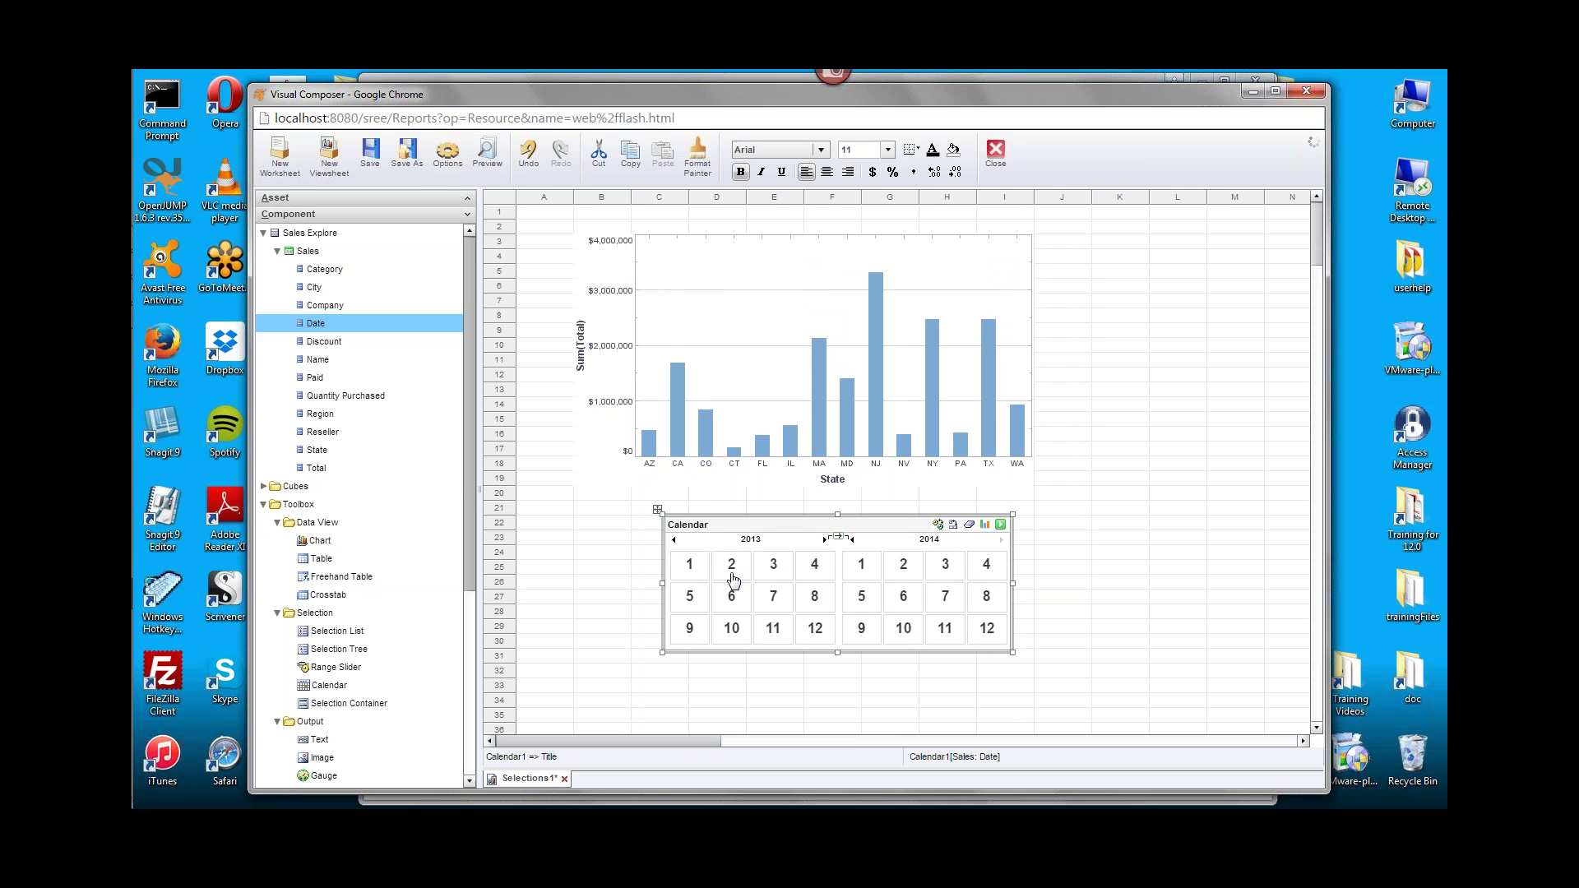
click(773, 628)
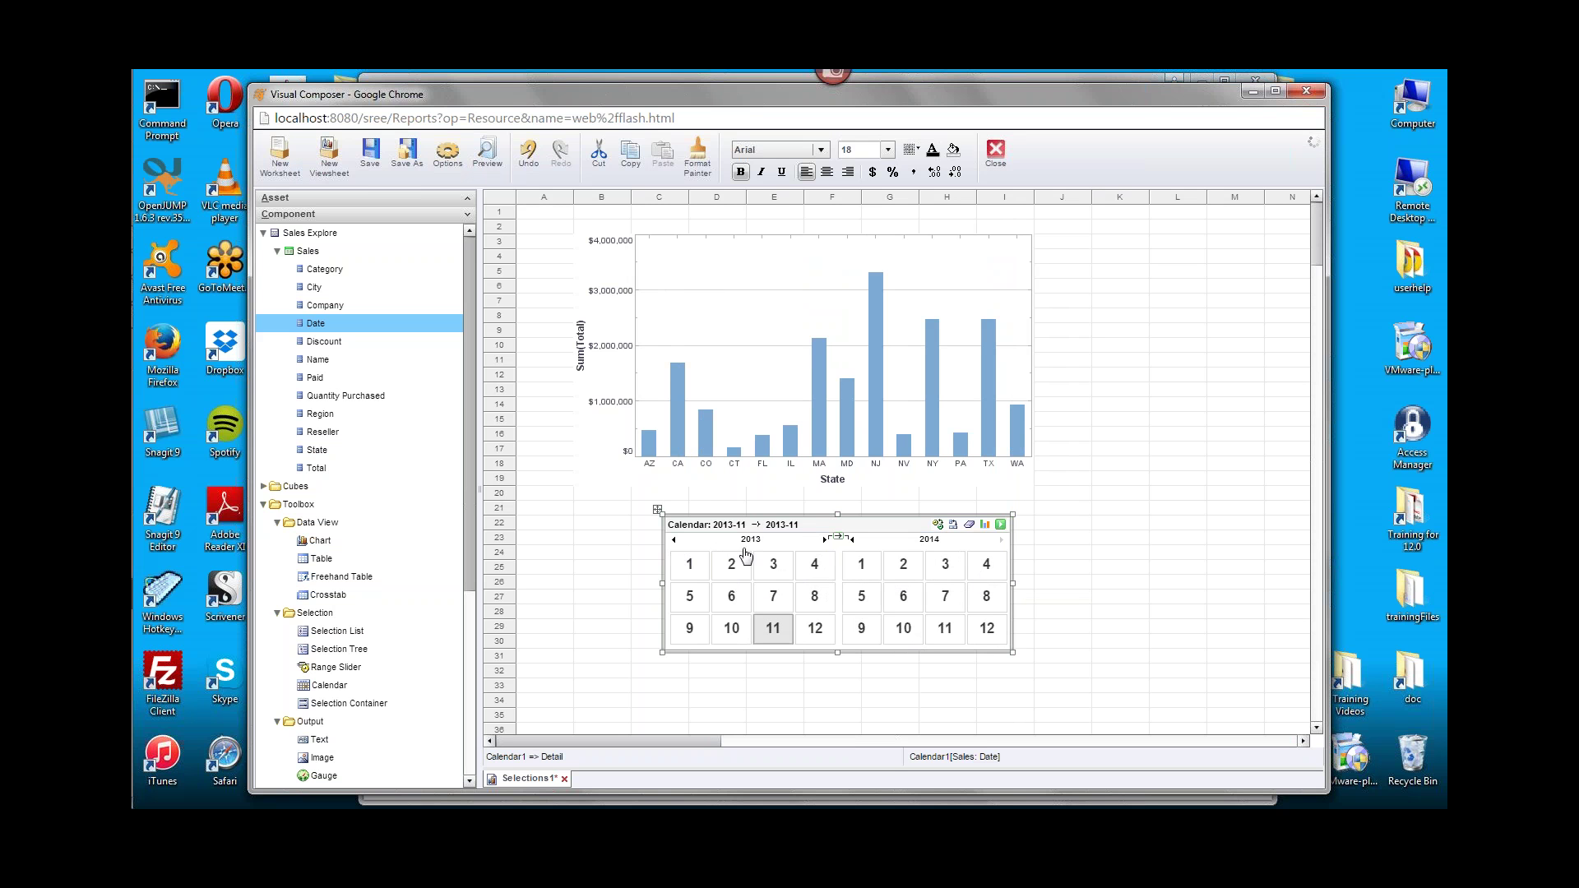
shift+click(946, 567)
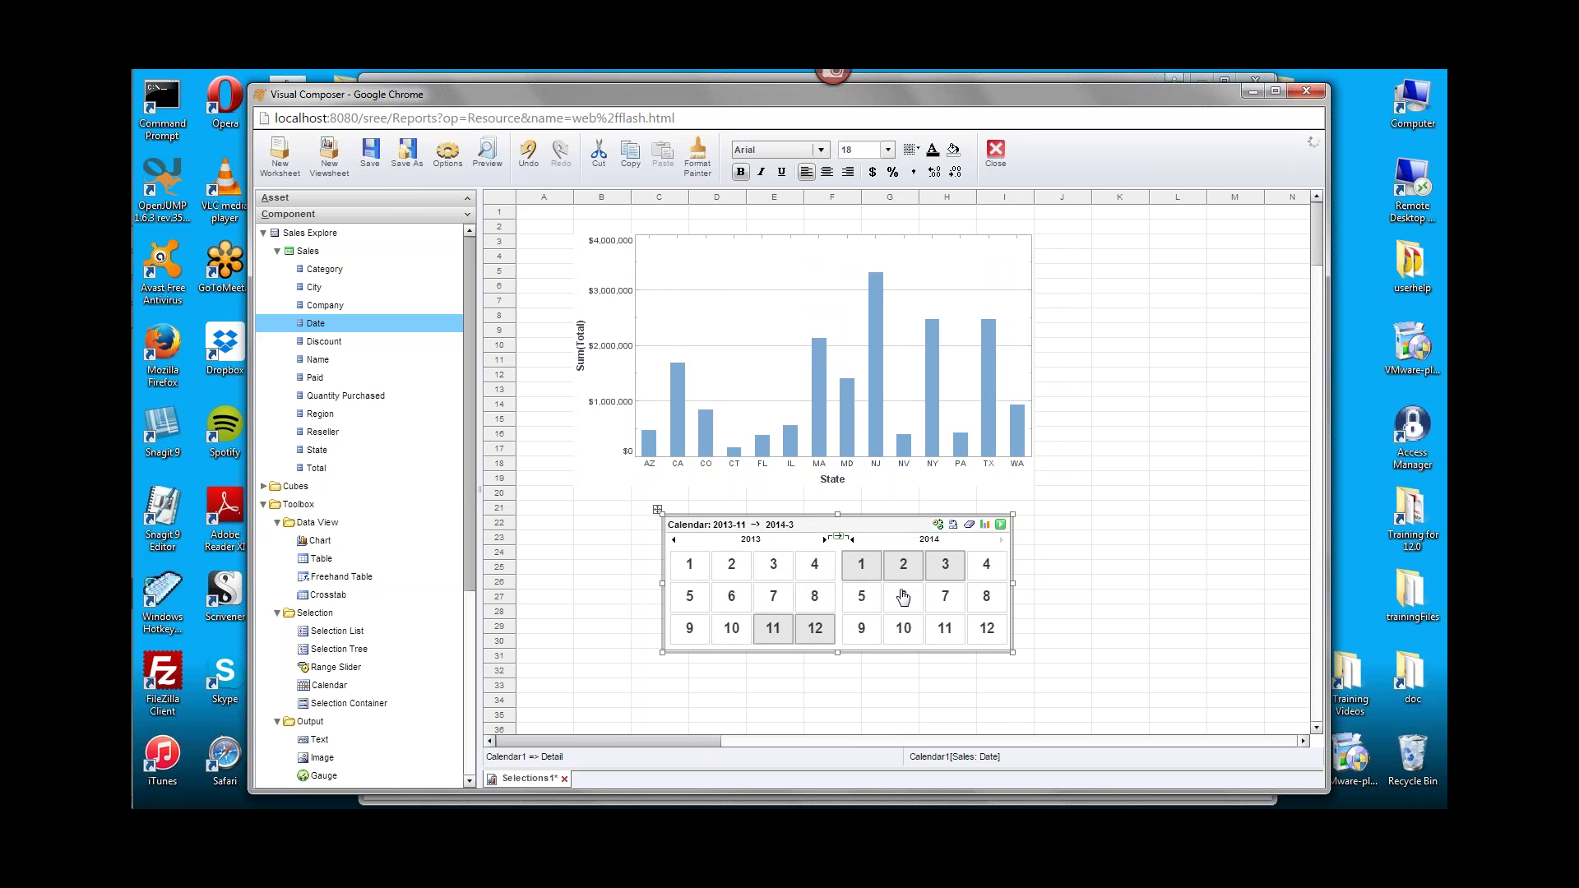
click(1000, 523)
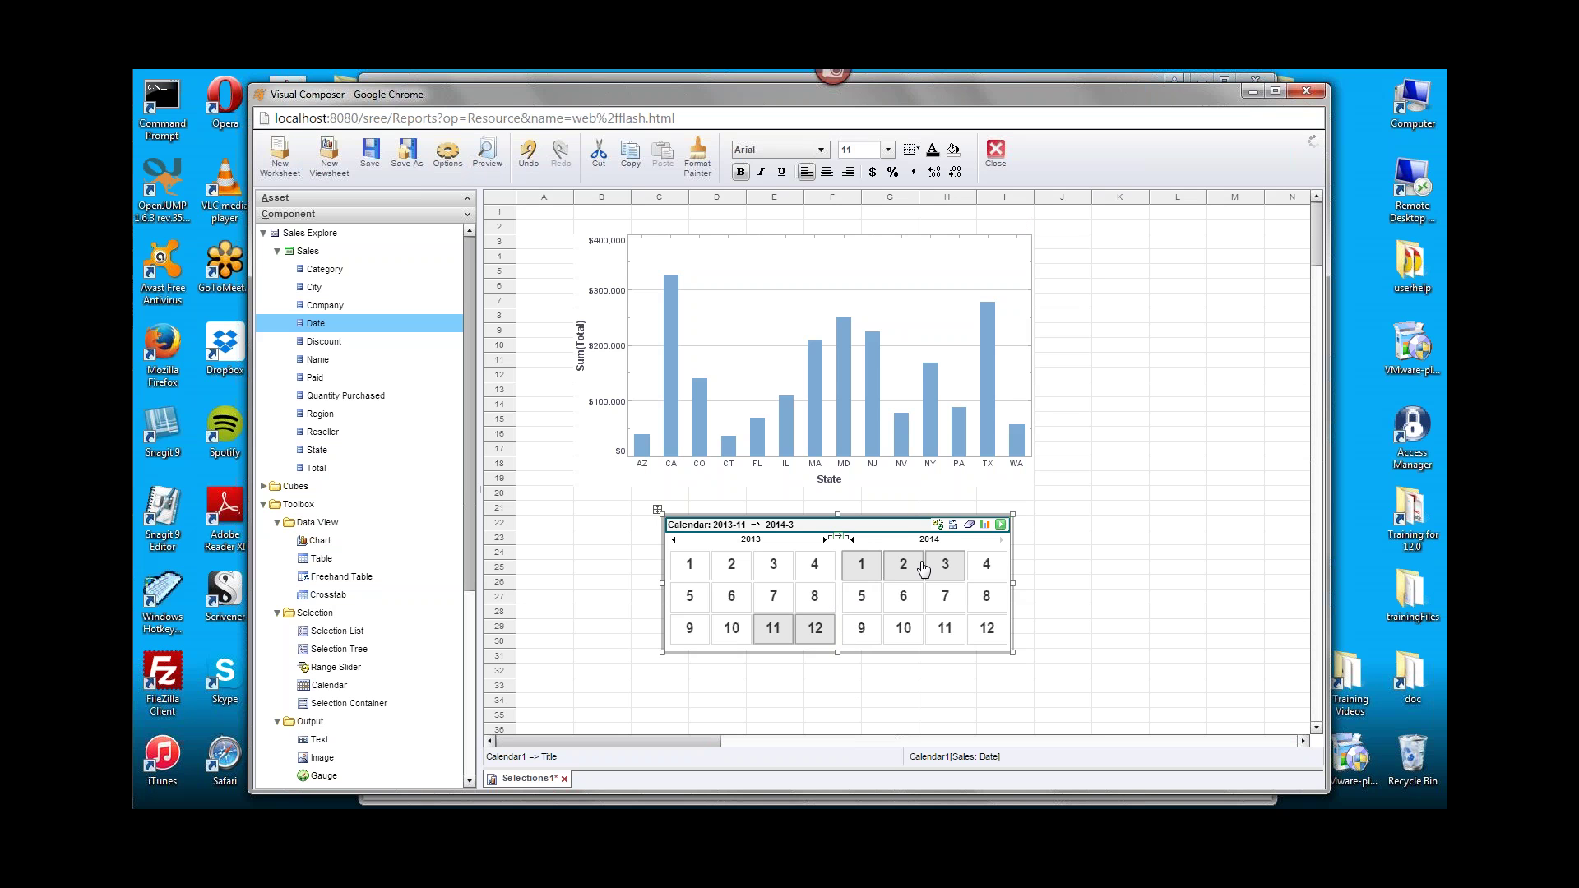
Switch the double calendar to the month view and enable Day Selection in its advanced properties.
click(938, 526)
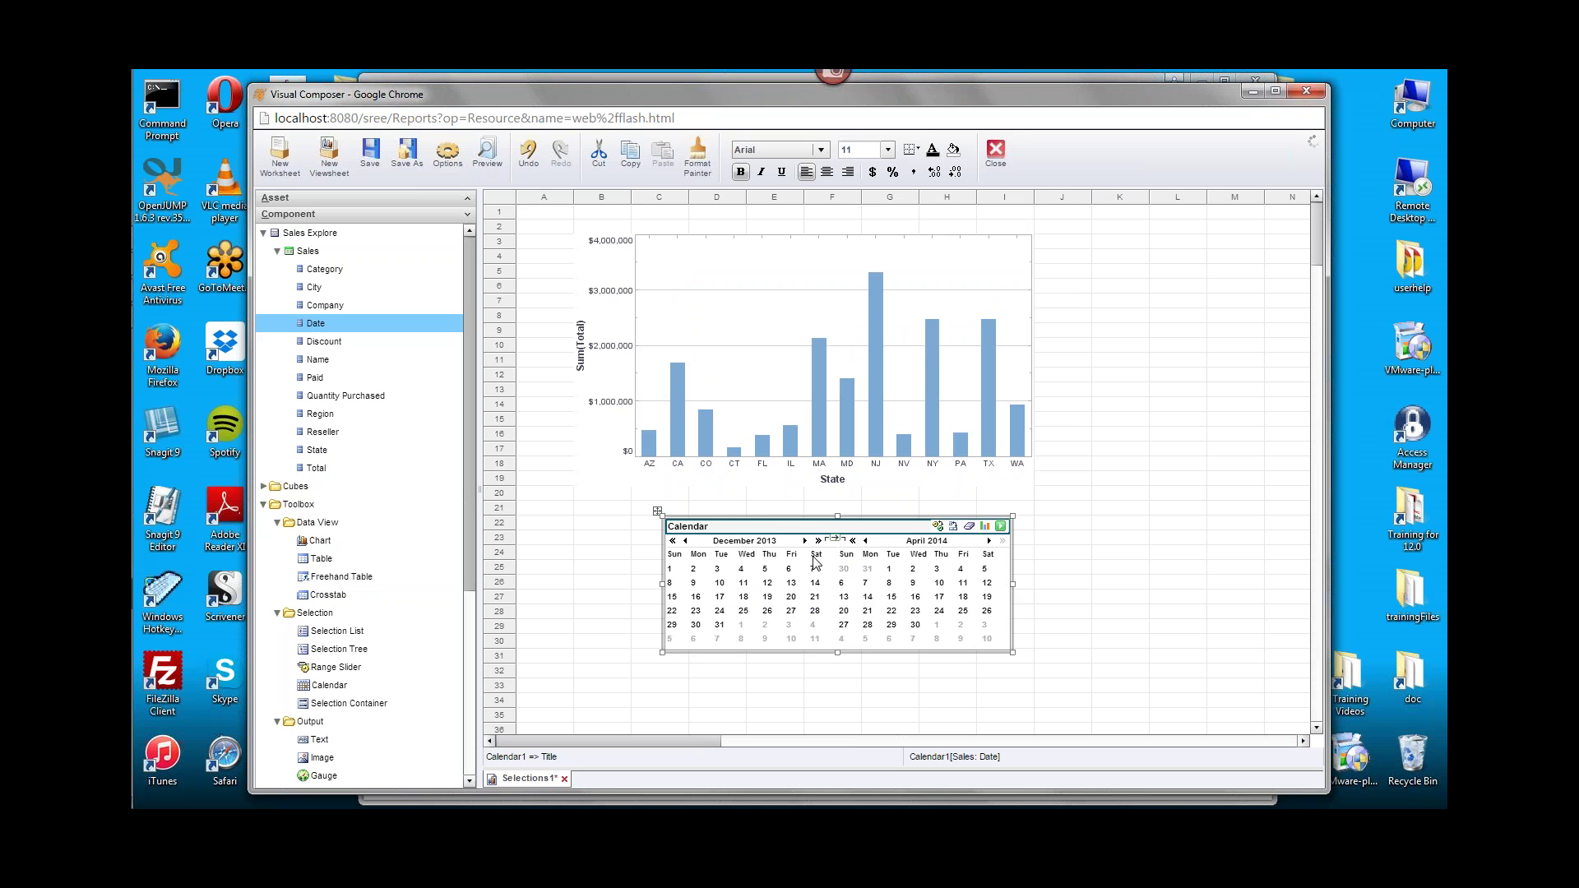
right_click(903, 528)
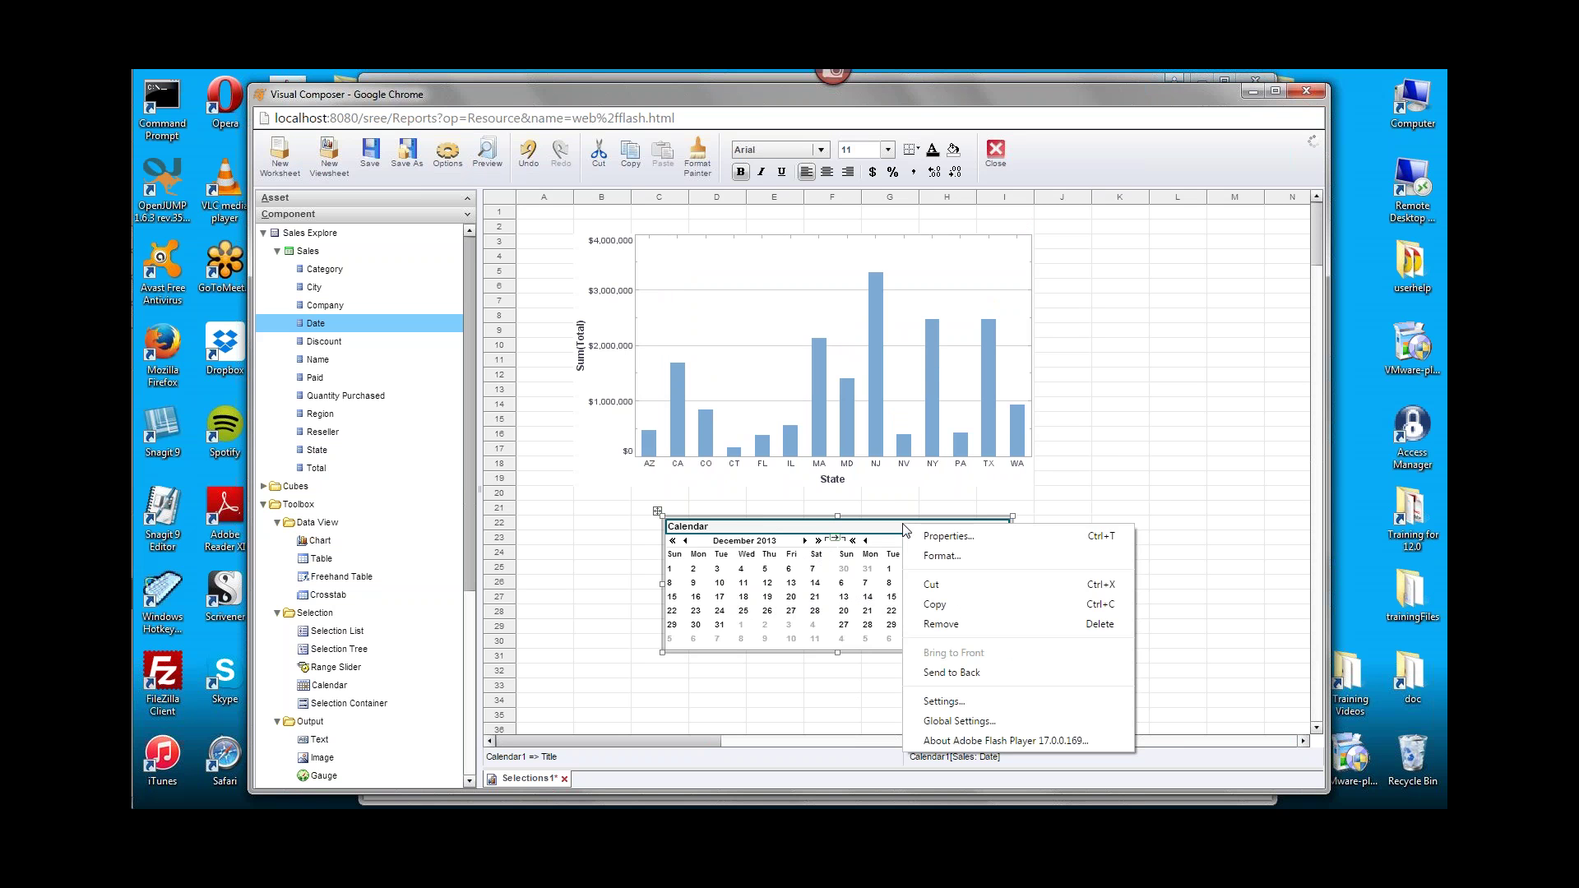
click(933, 536)
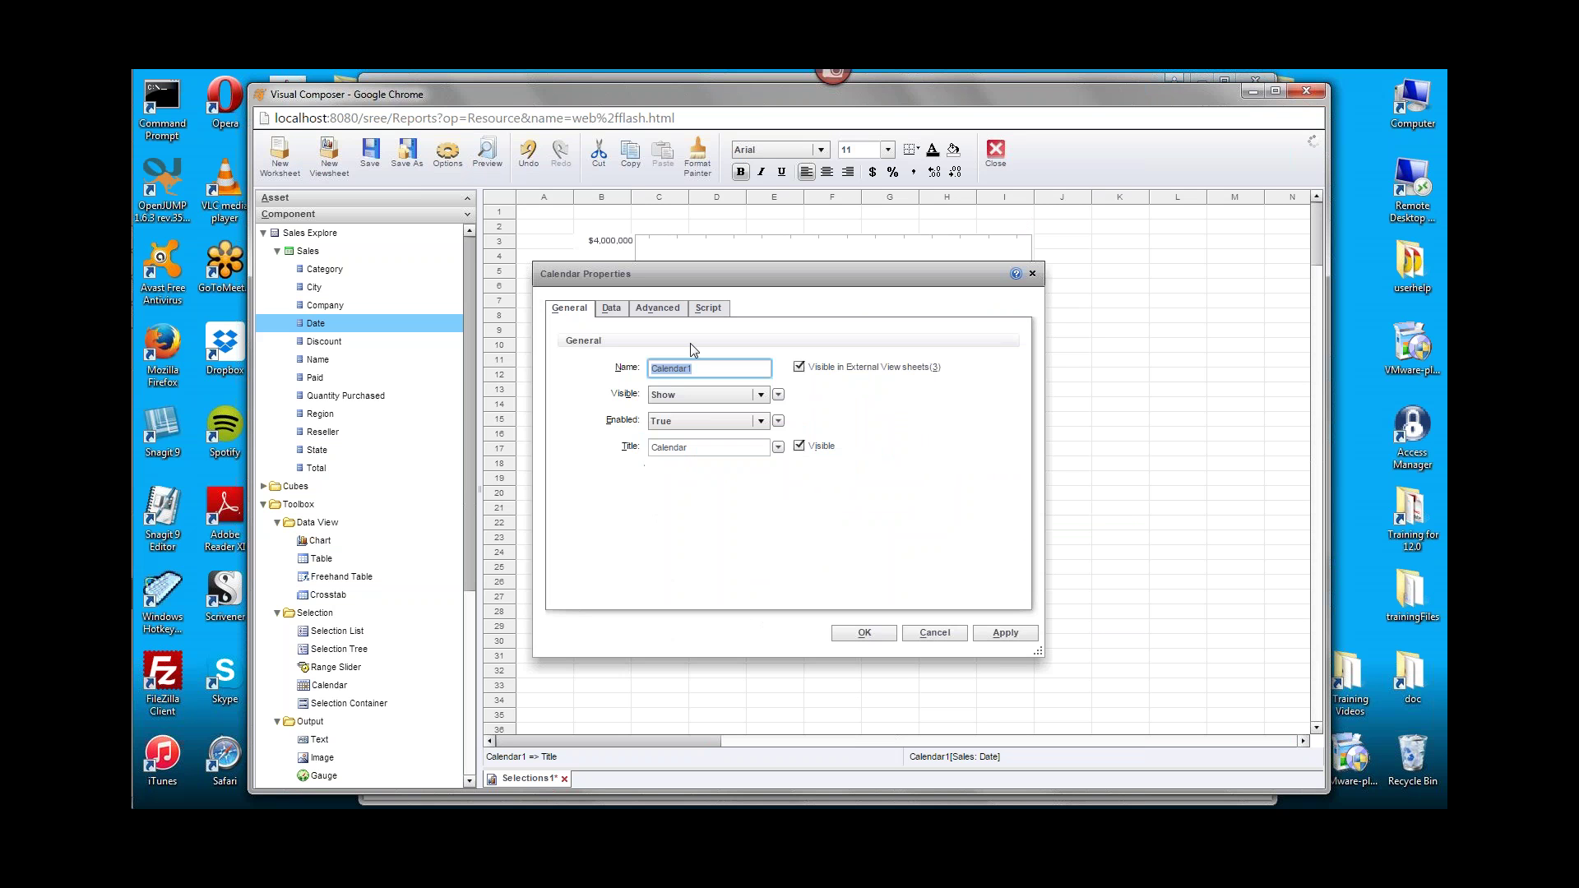
click(611, 307)
click(656, 310)
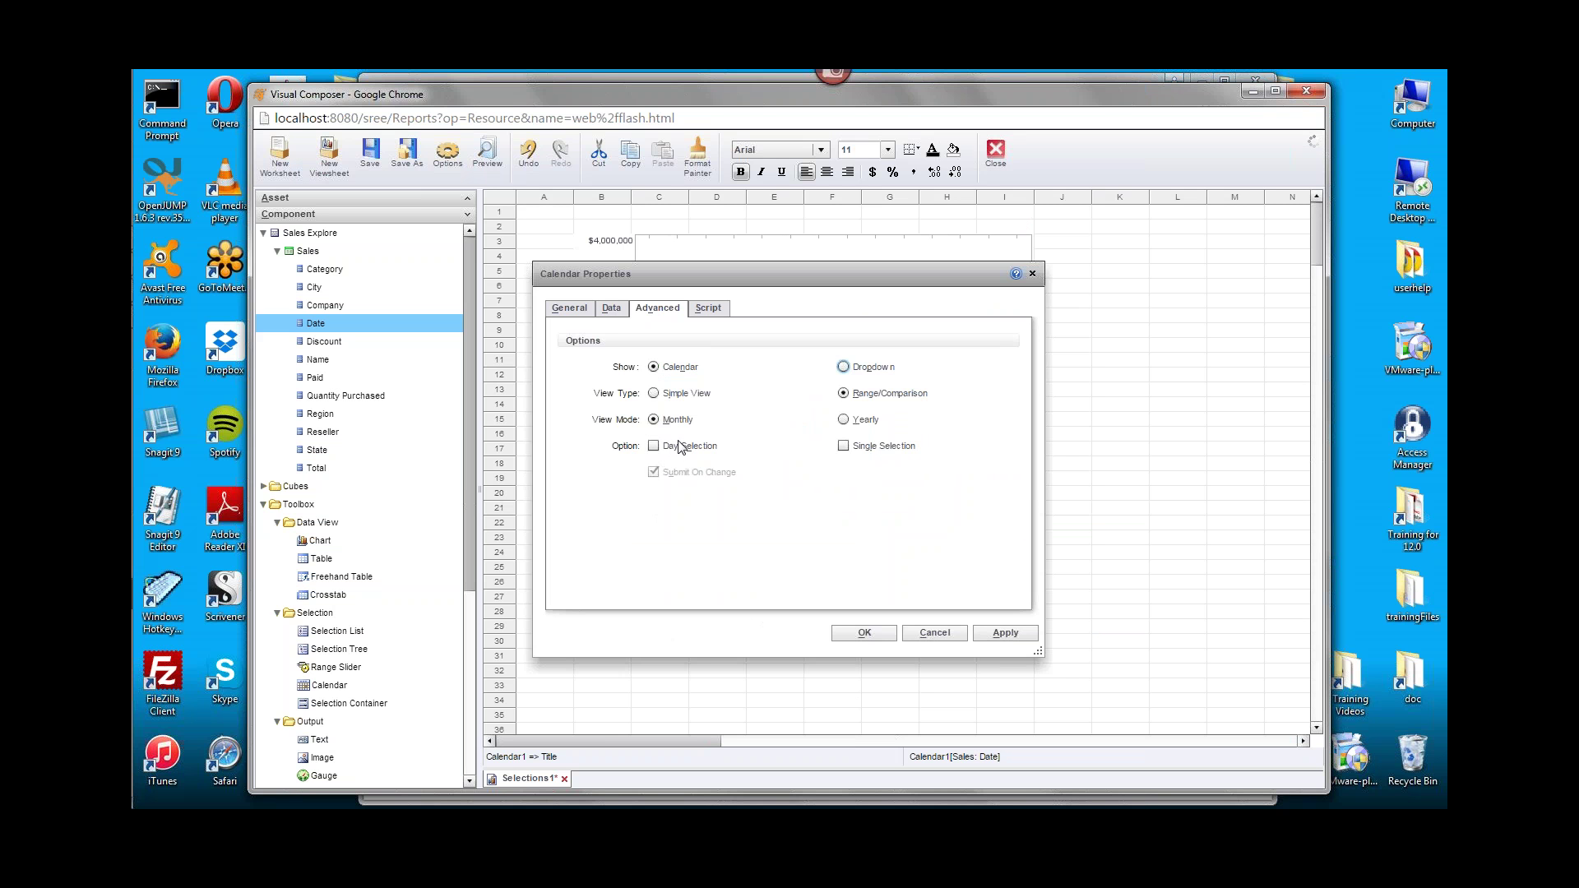
click(1439, 303)
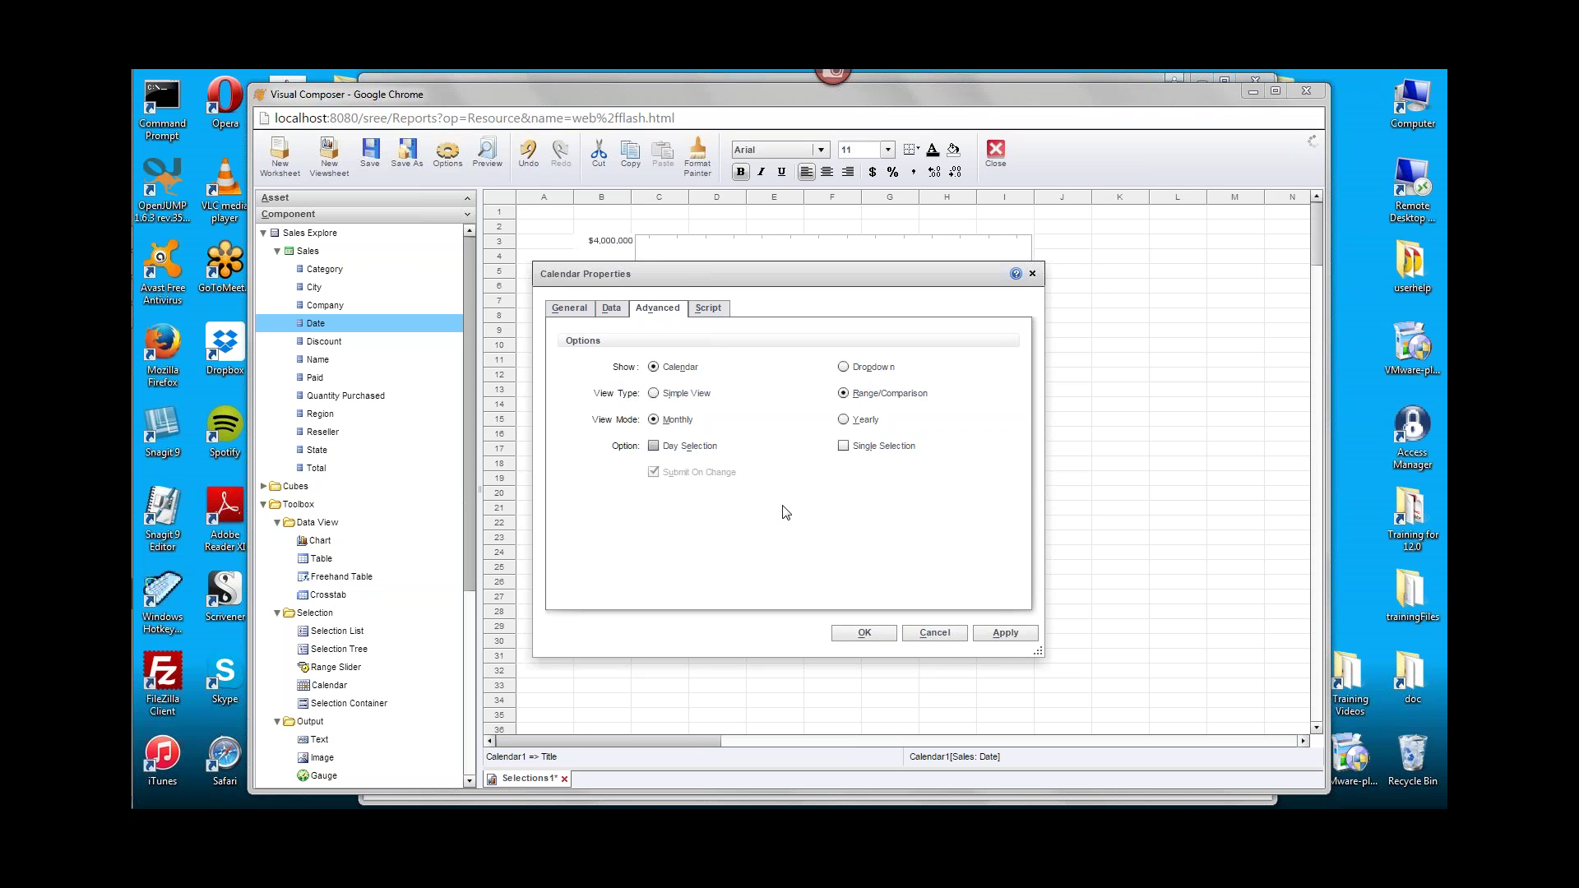
click(668, 453)
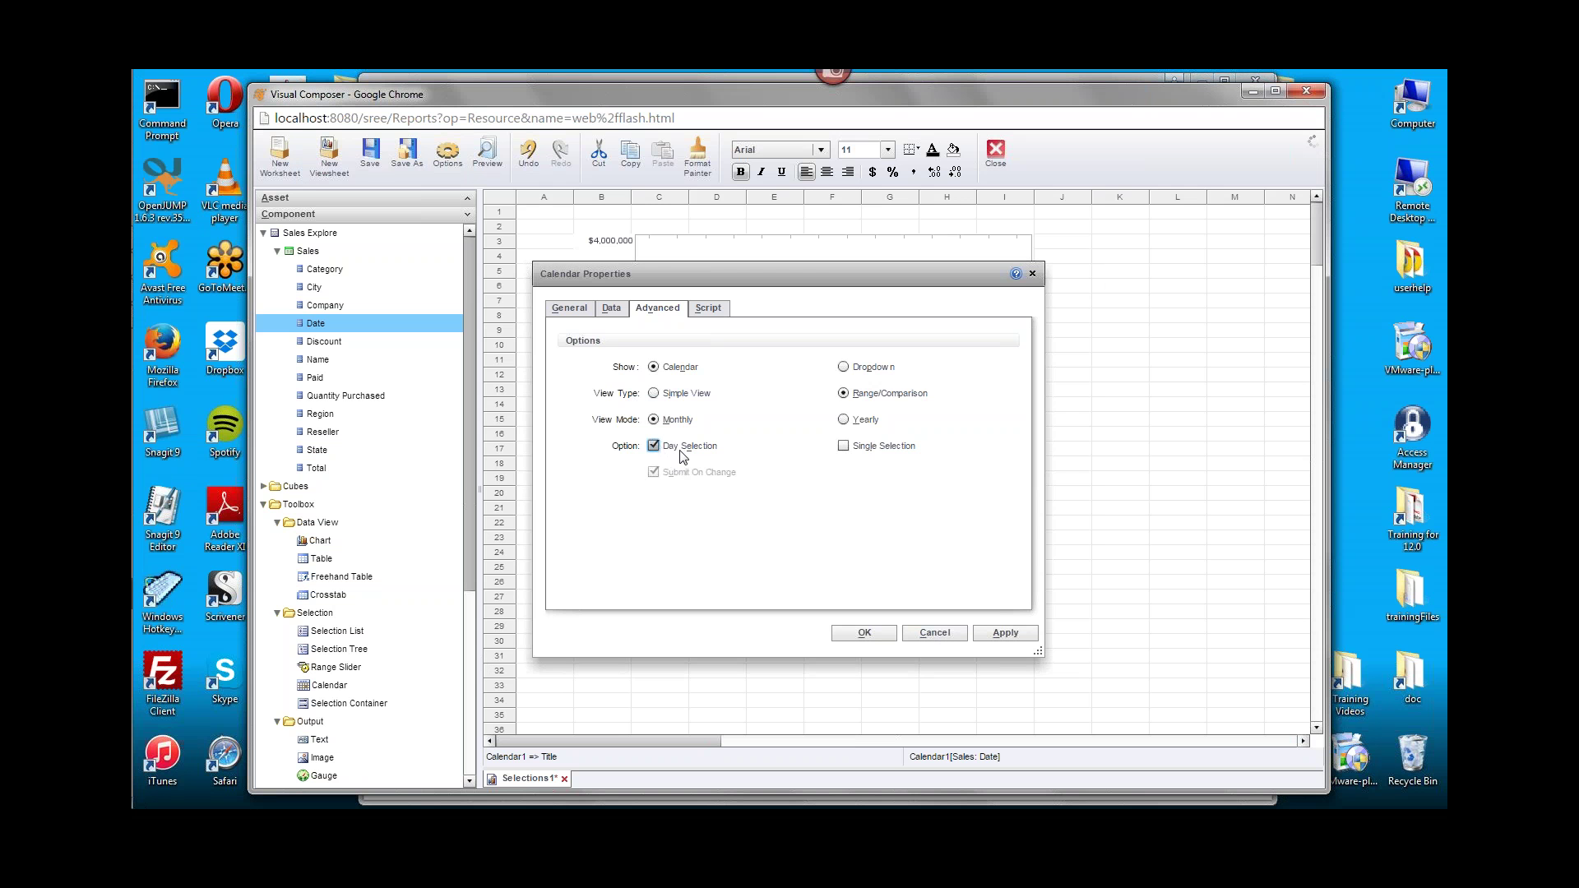
click(876, 632)
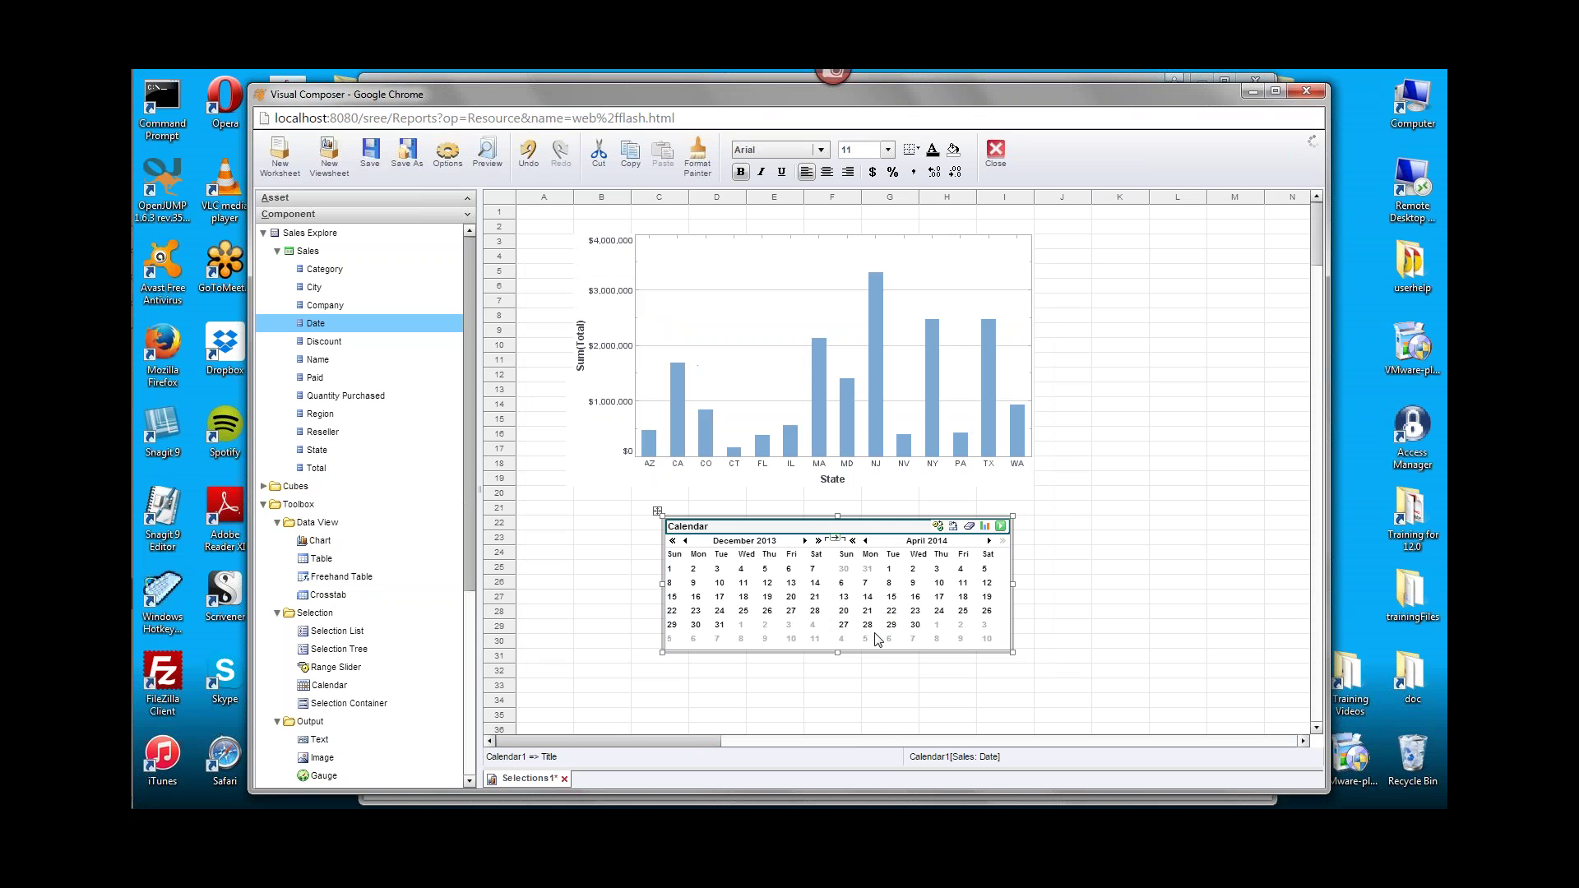
Select December 17, 2013 in the calendar, then try the Saturday, Friday, Thursday and Wednesday weekday headings.
click(790, 597)
click(719, 598)
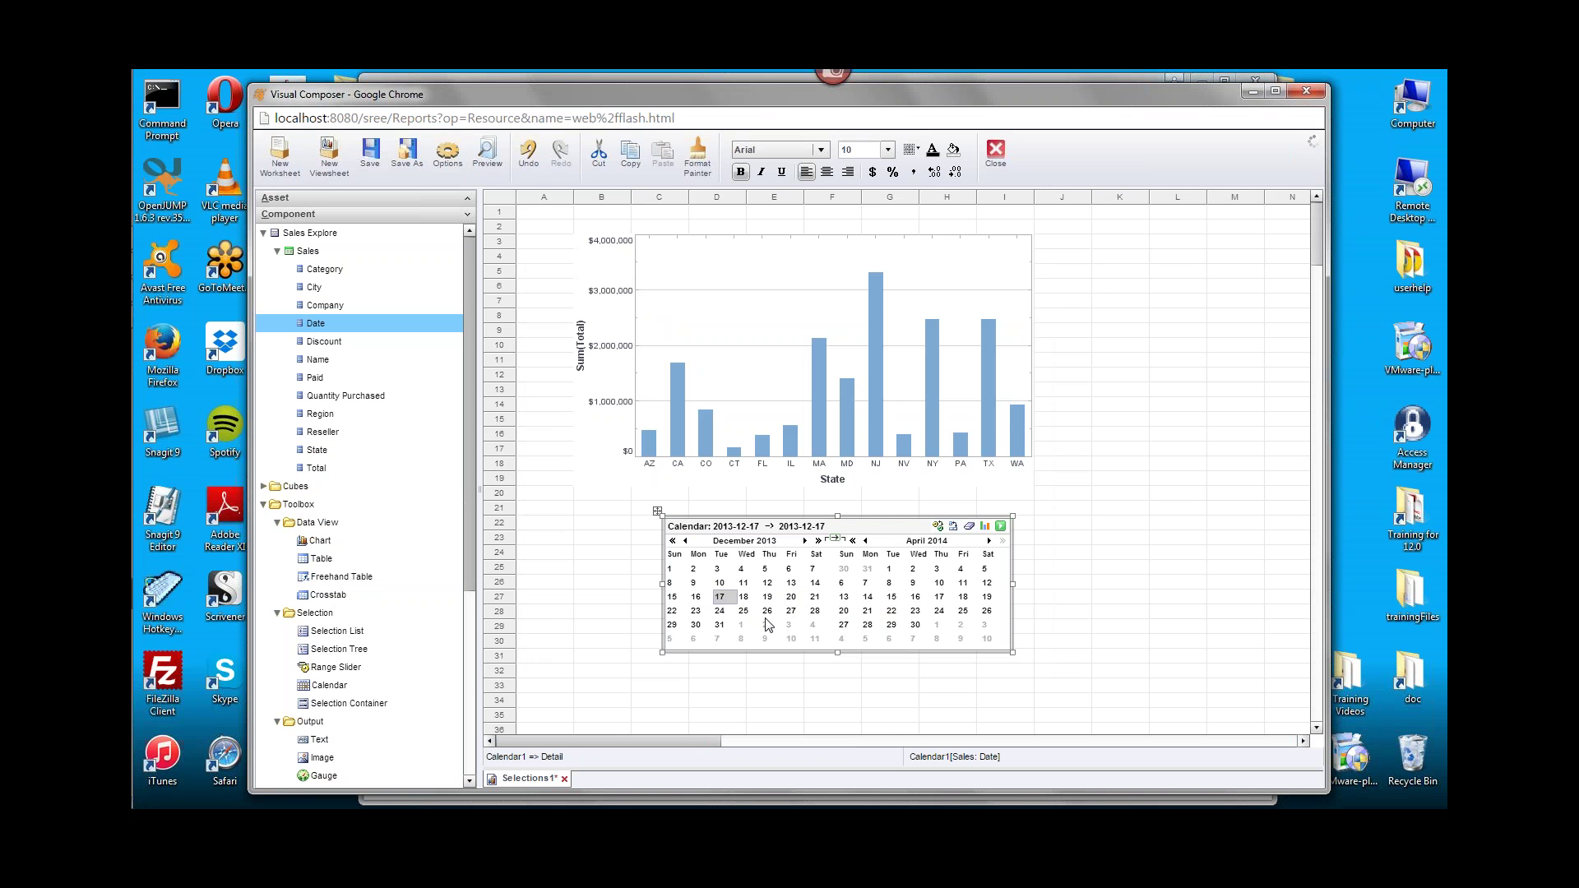
click(816, 561)
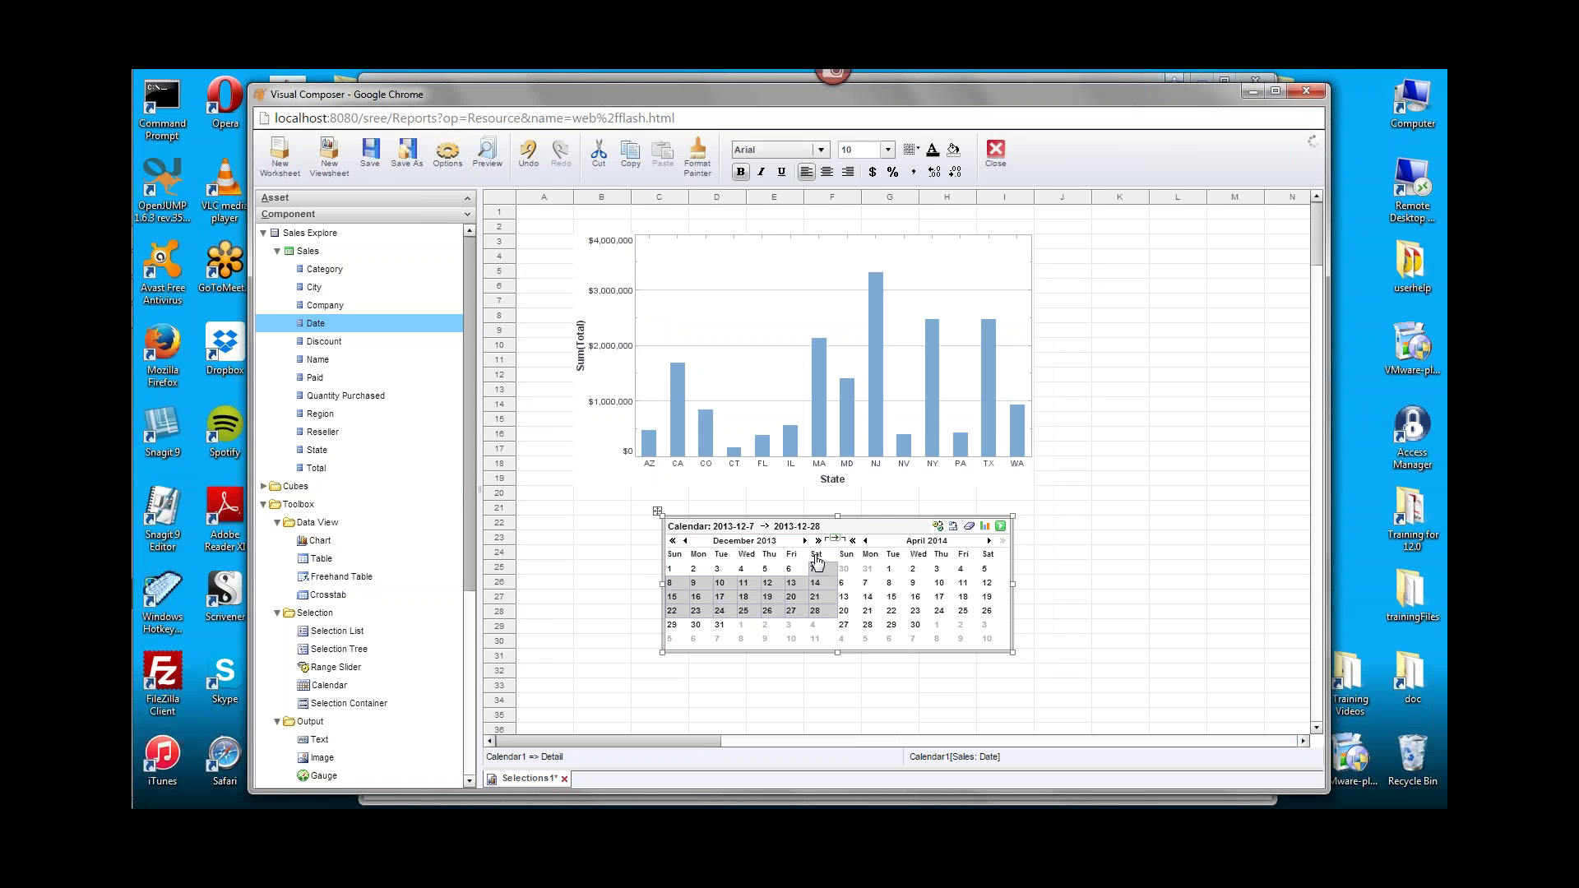
click(792, 558)
click(771, 557)
click(747, 556)
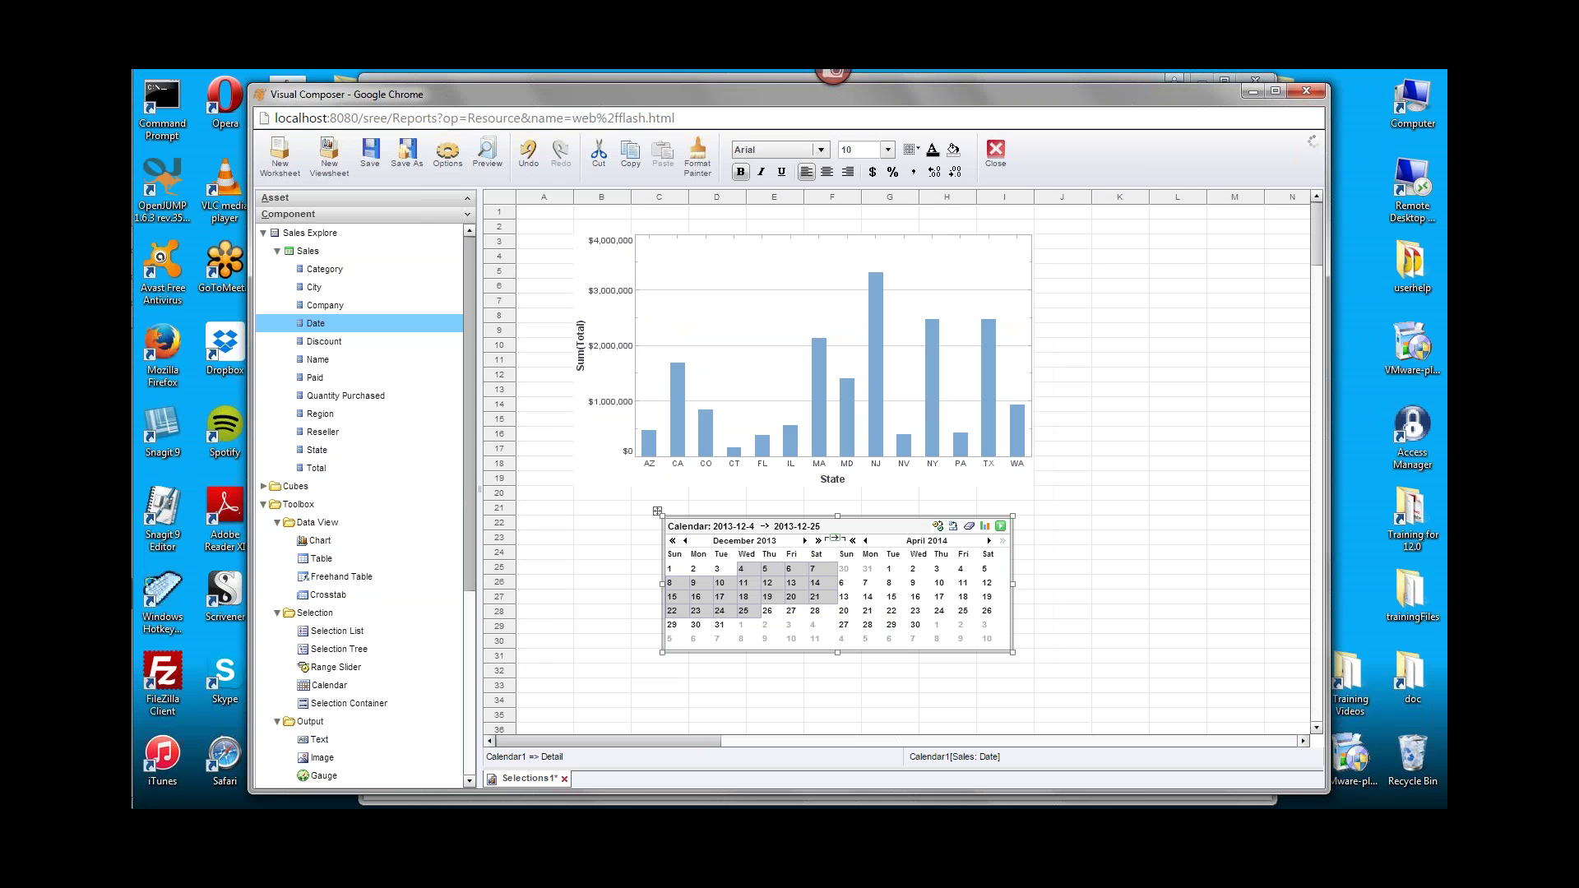
Return the calendar to the simple month view and filter the chart by the Fridays, then the Thursdays, of December 2013.
click(954, 526)
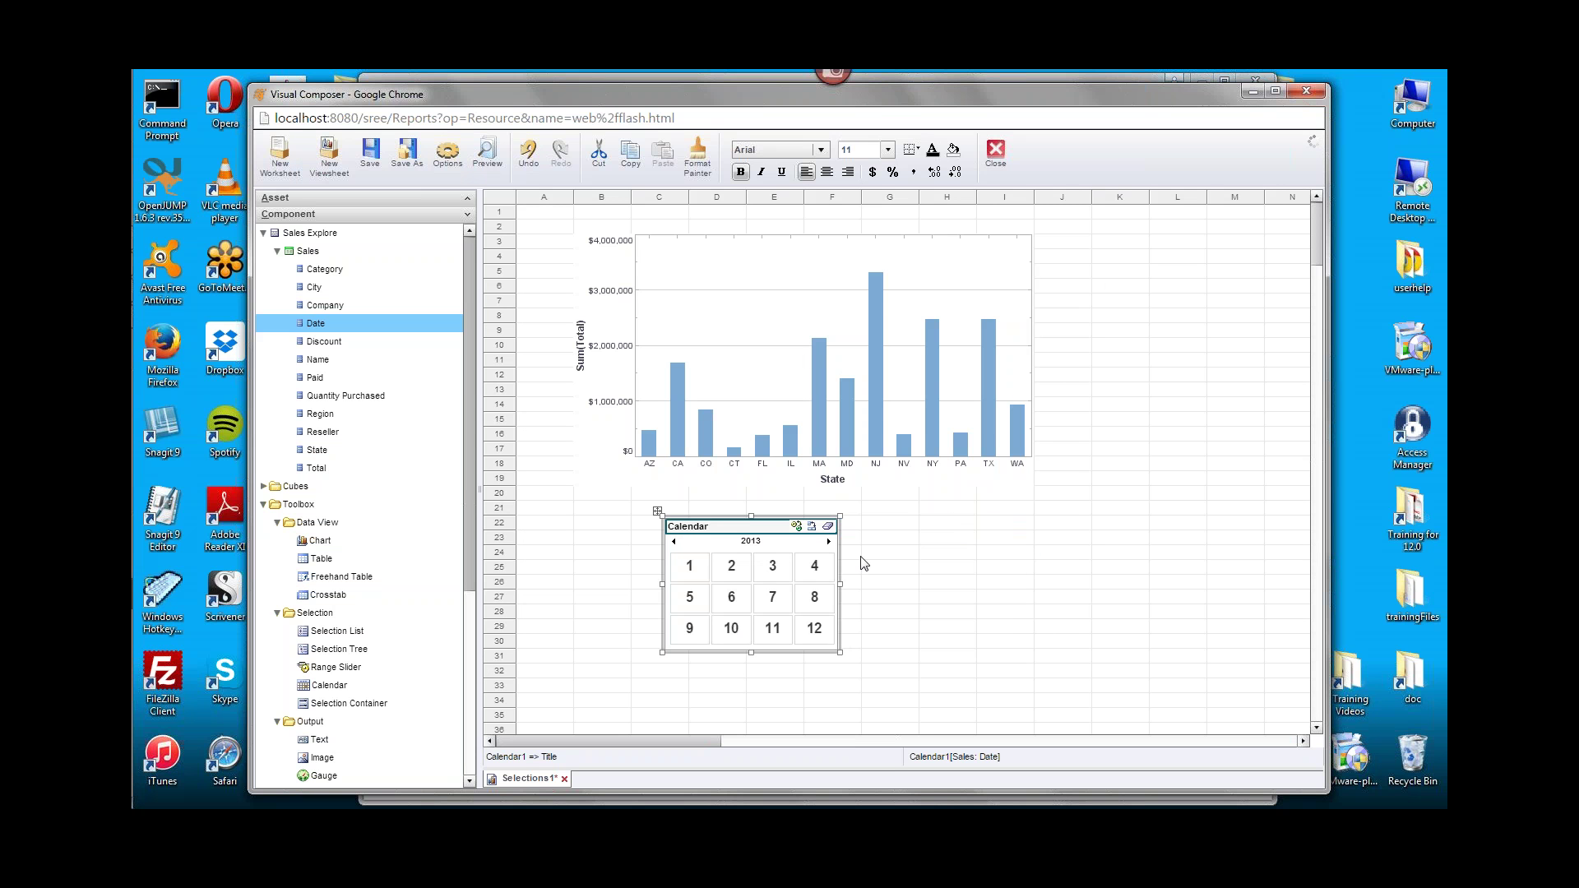
click(797, 527)
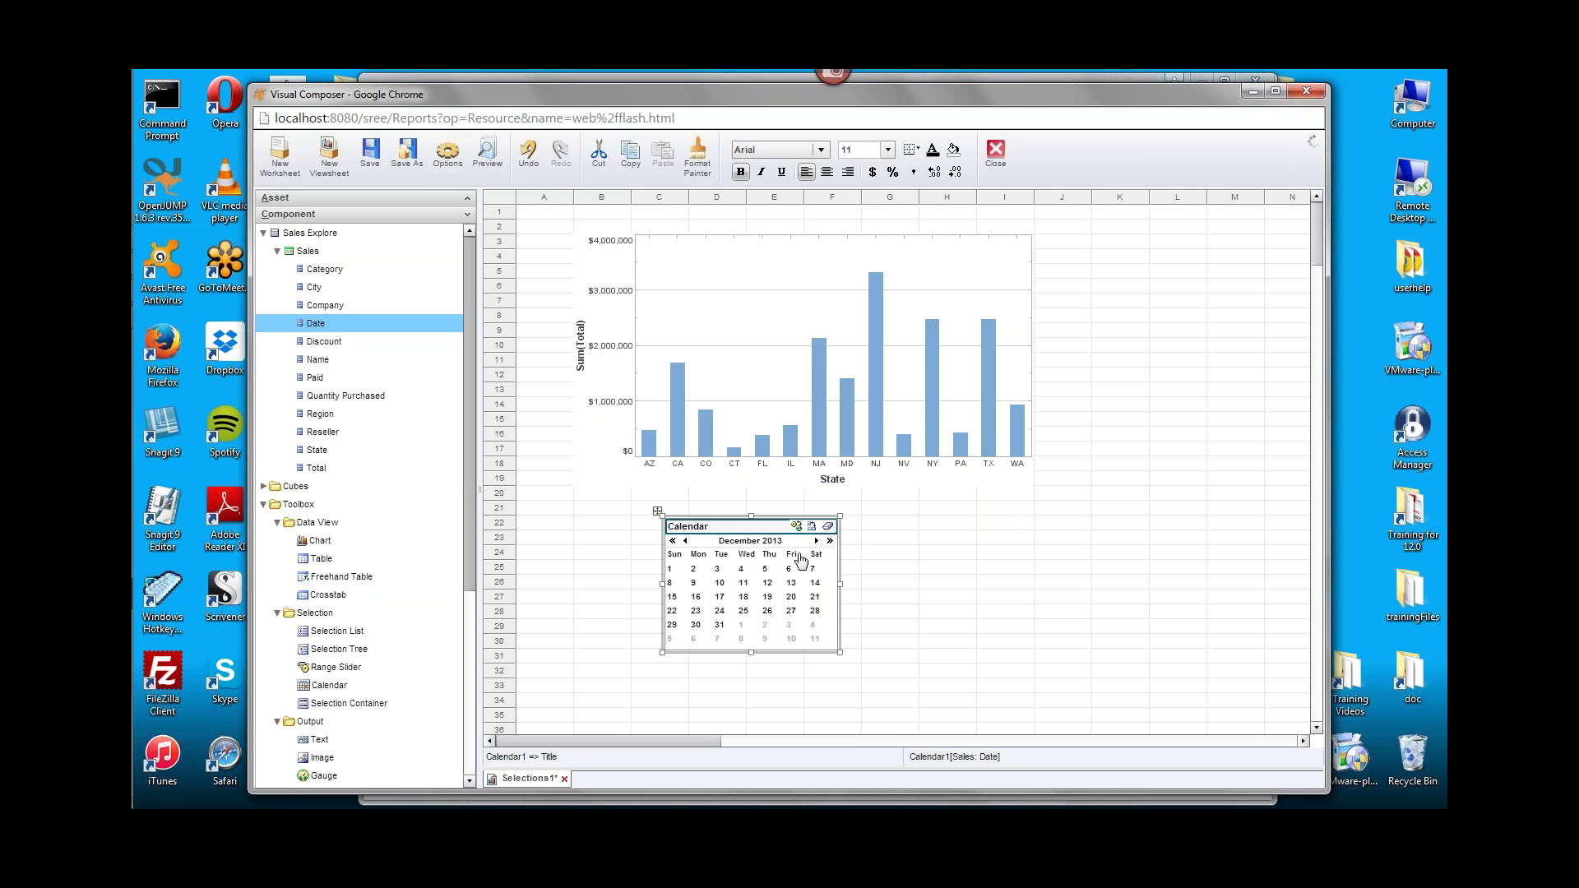
click(792, 555)
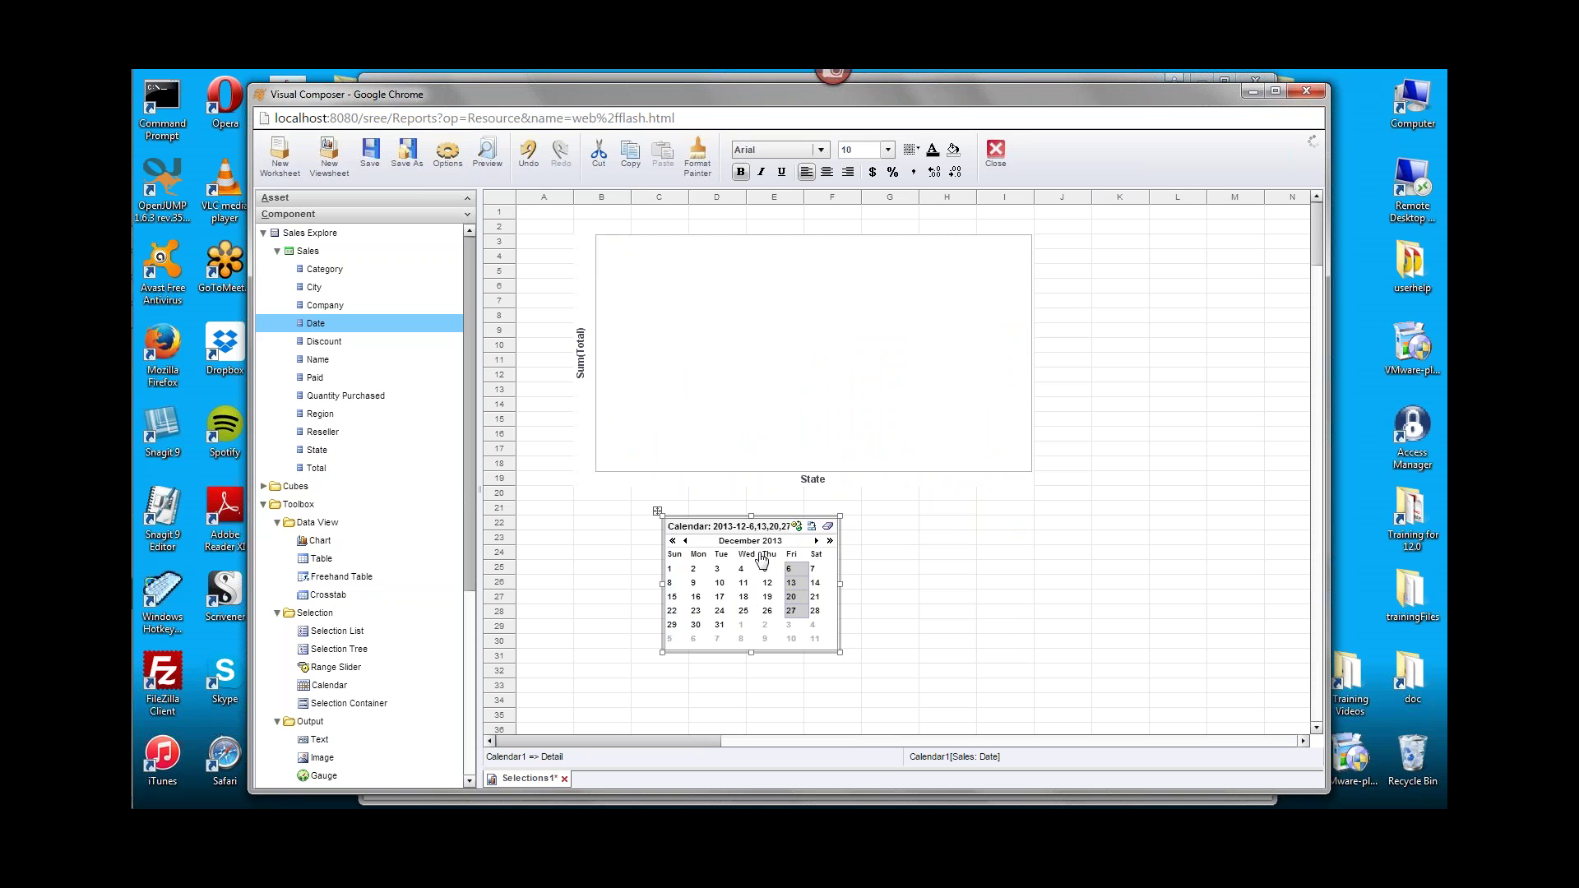
click(770, 556)
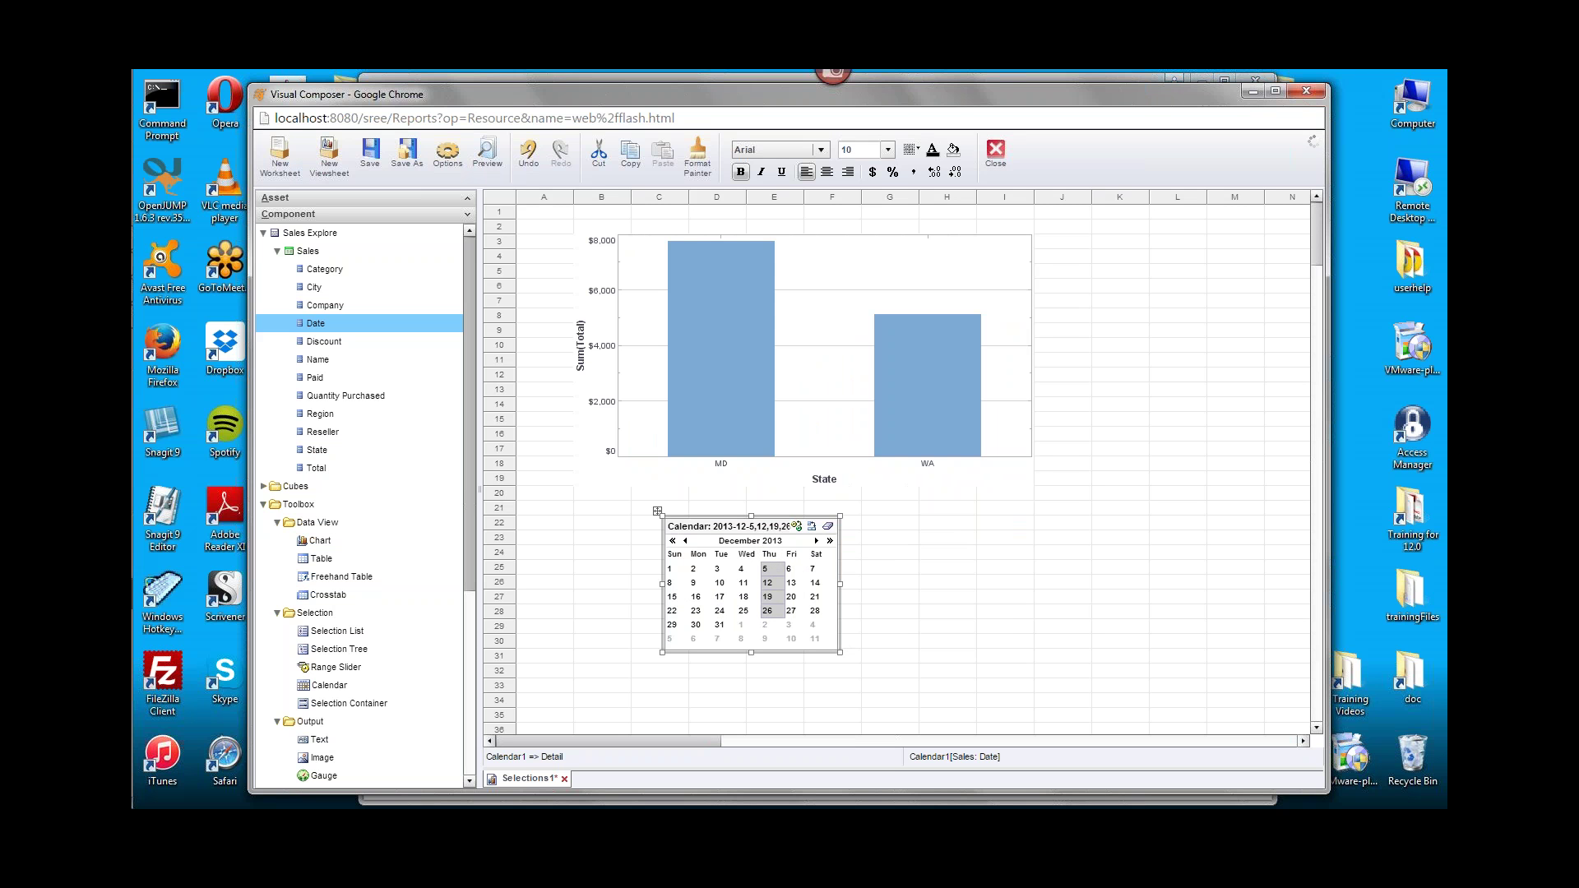
Switch the calendar to the double year view in comparison mode and select January 2013 and January 2014.
click(811, 527)
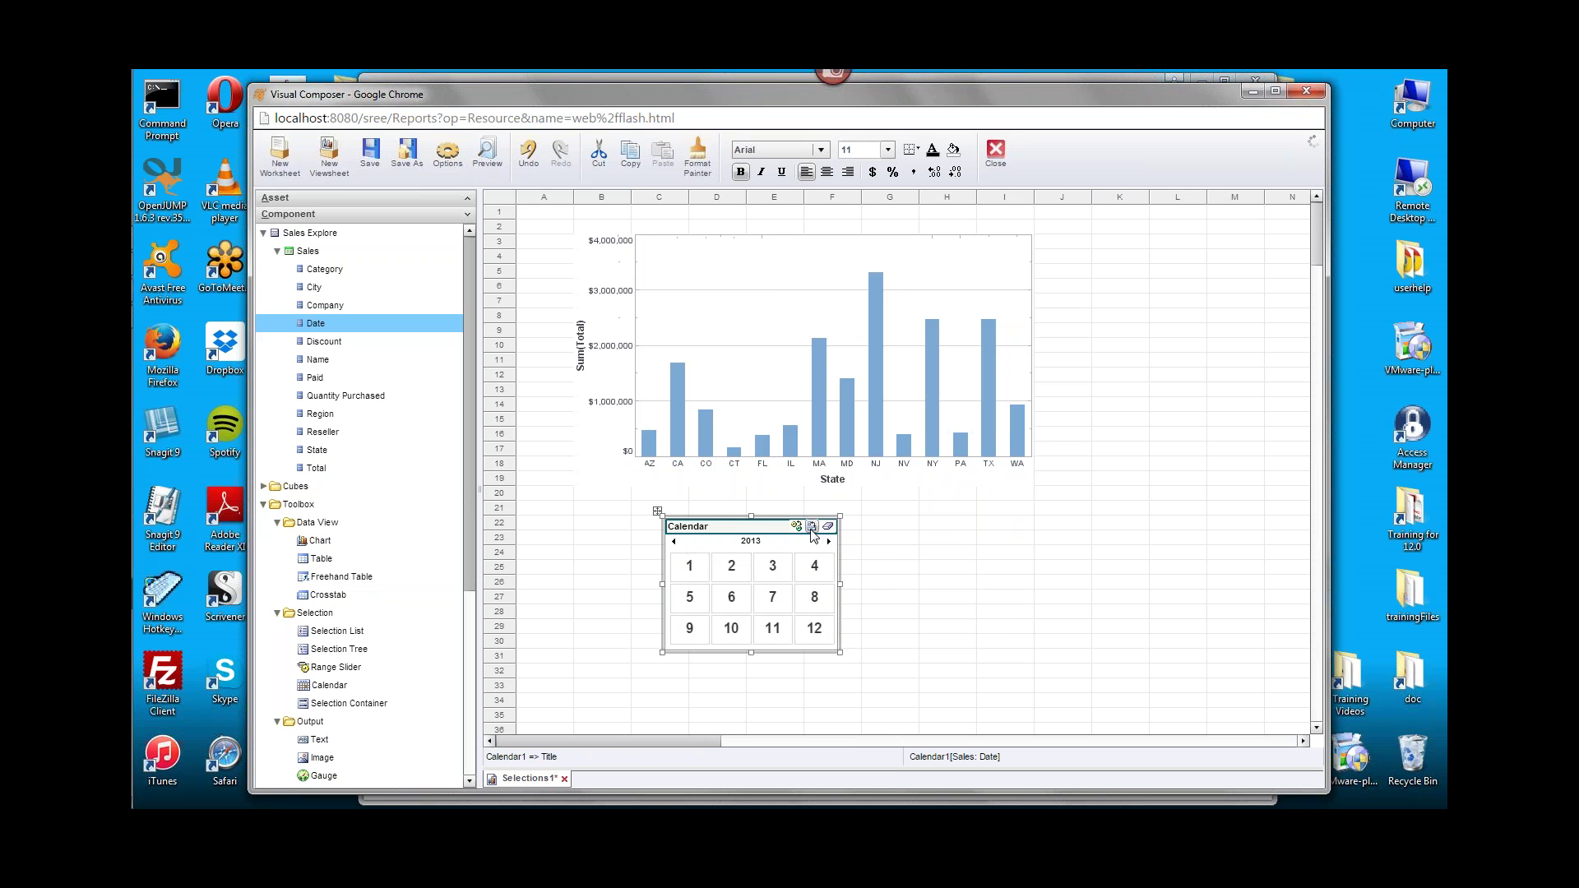
click(810, 529)
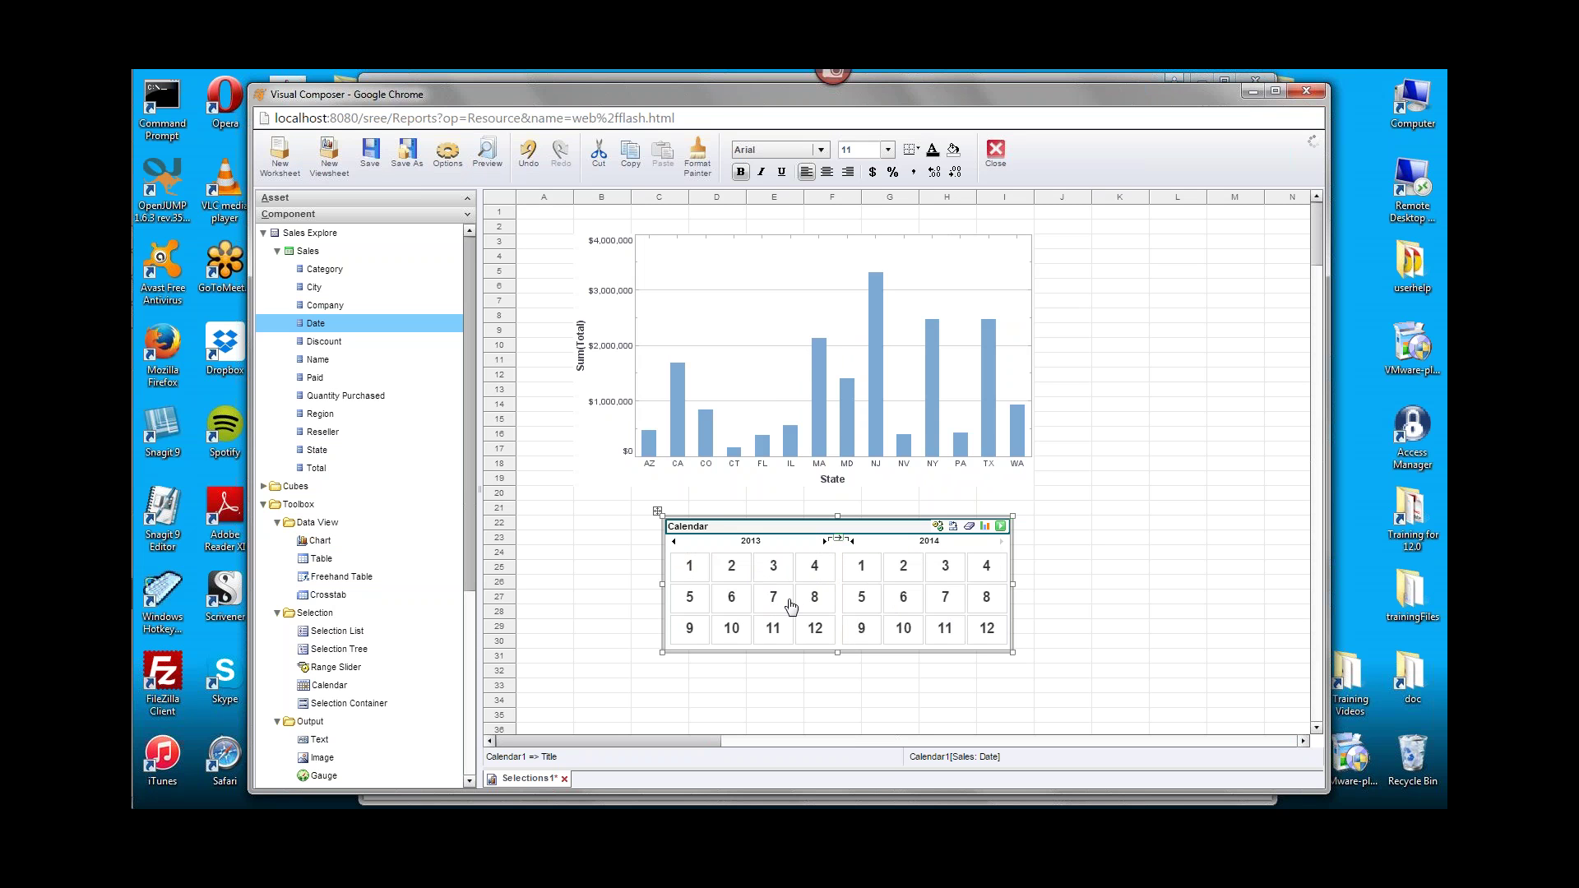
click(985, 528)
click(697, 573)
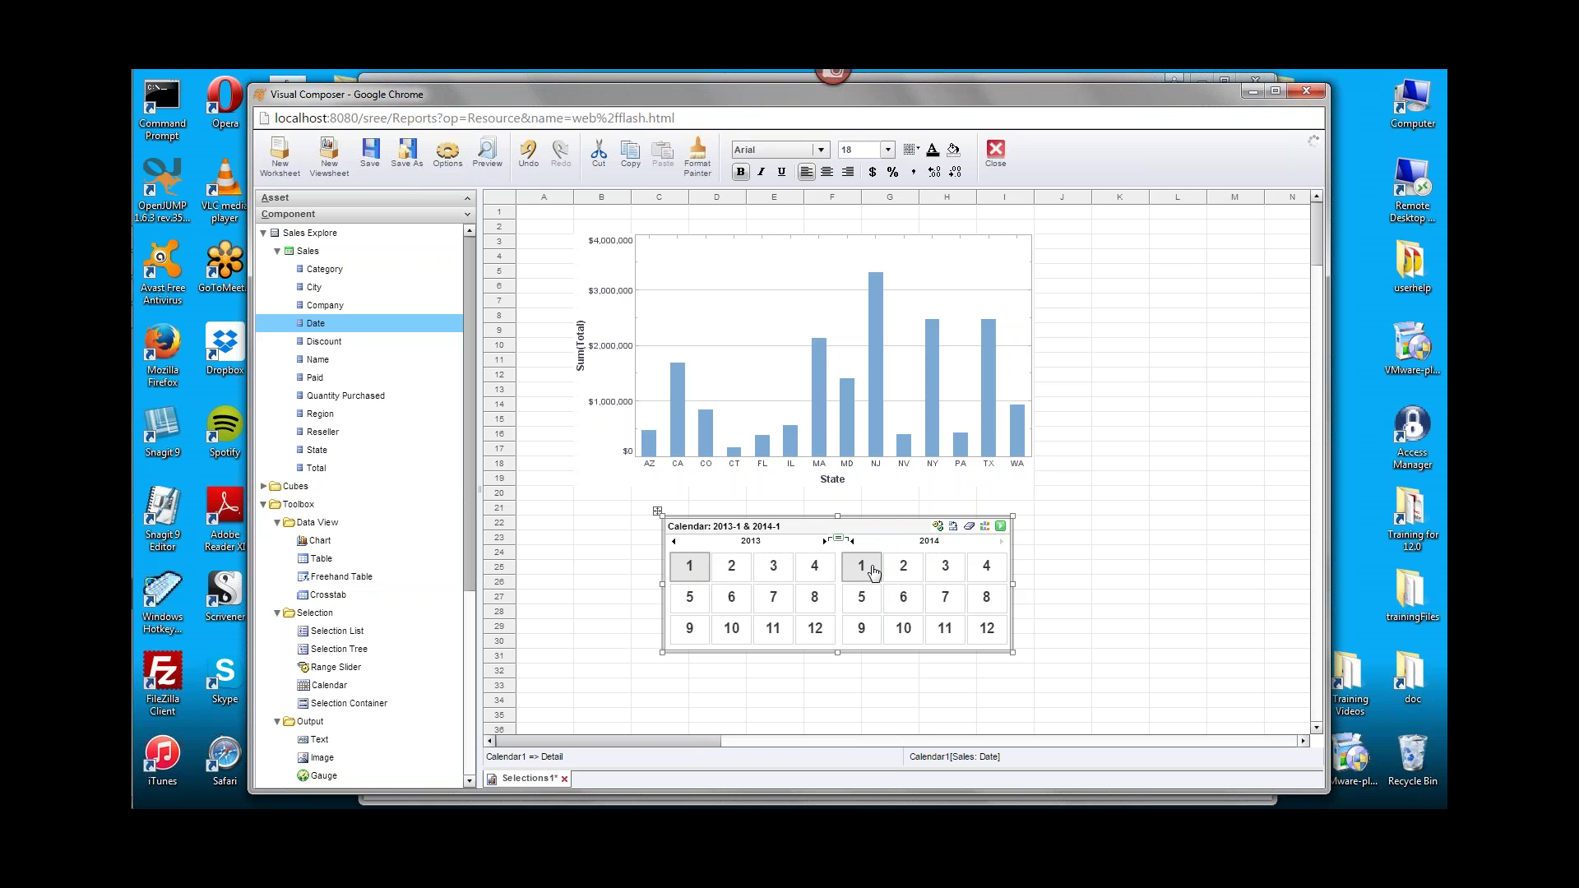
Apply the January 2013 and January 2014 comparison to the chart, then delete the calendar.
click(1002, 530)
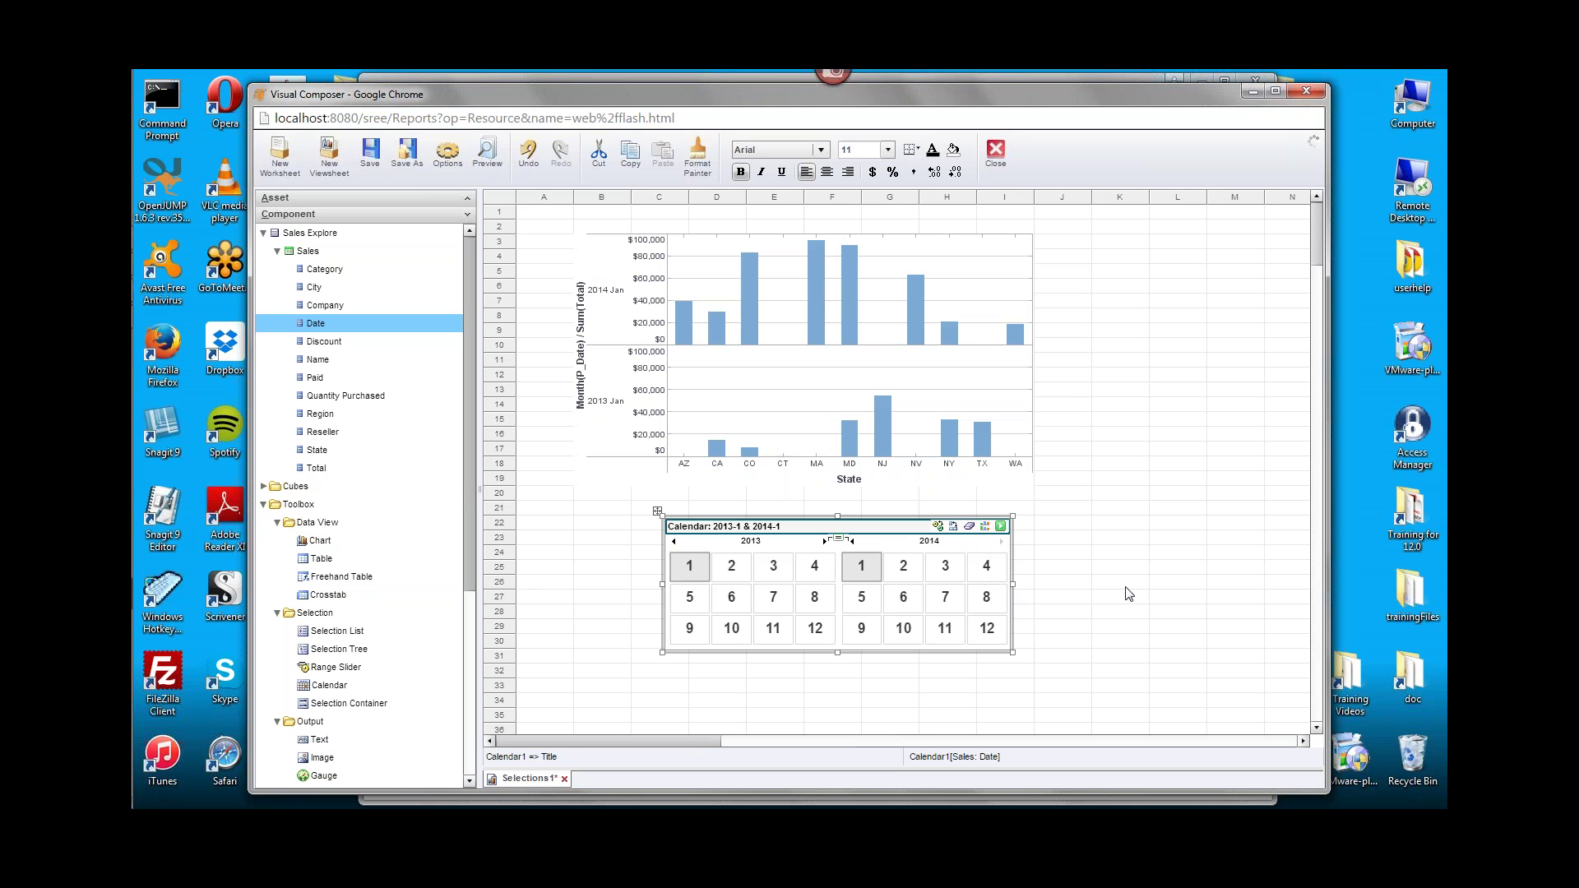
drag(1135, 593, 899, 663)
key(Delete)
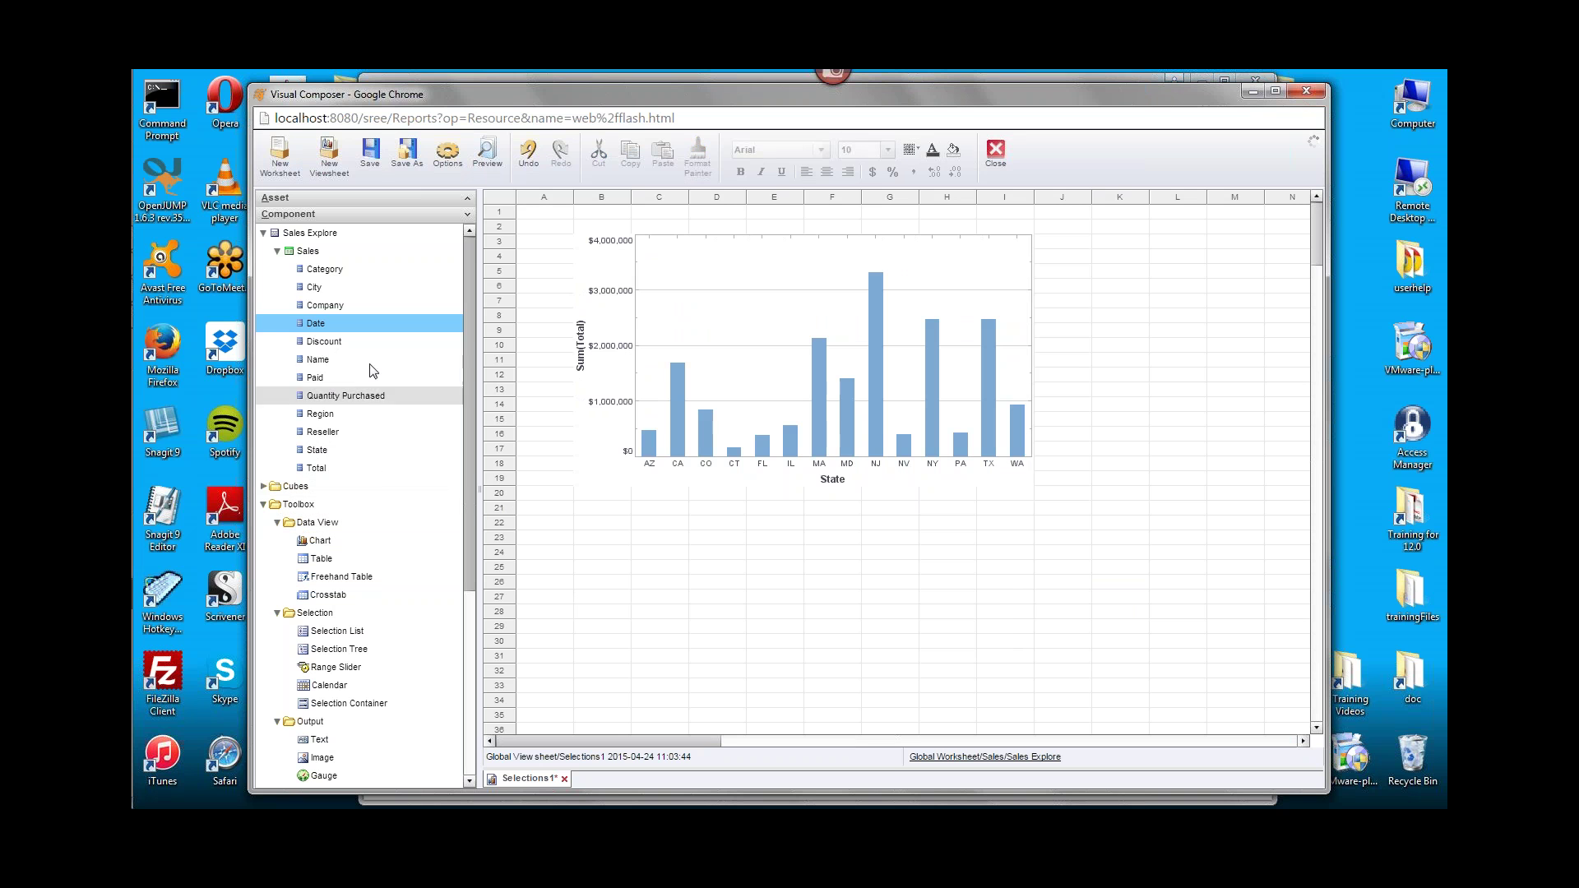
Add a selection list for the Category field below the chart and enlarge it to fit all categories.
drag(329, 269, 732, 536)
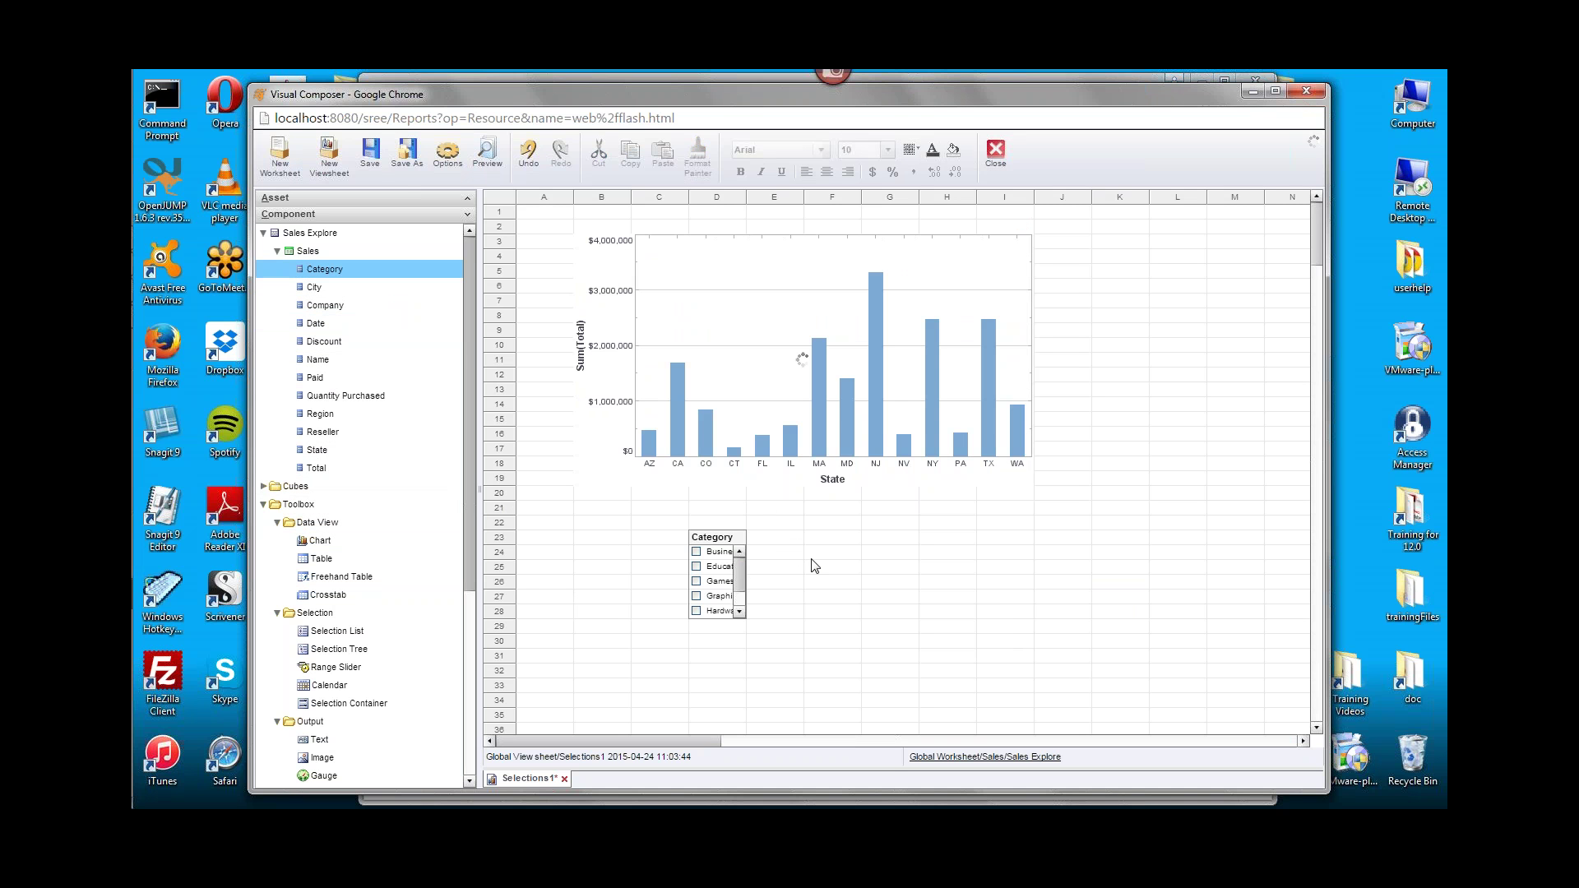
click(742, 574)
drag(748, 573, 747, 666)
Show the Sum of Total as both text and bars in the Category selection list and widen the list.
right_click(746, 546)
click(763, 551)
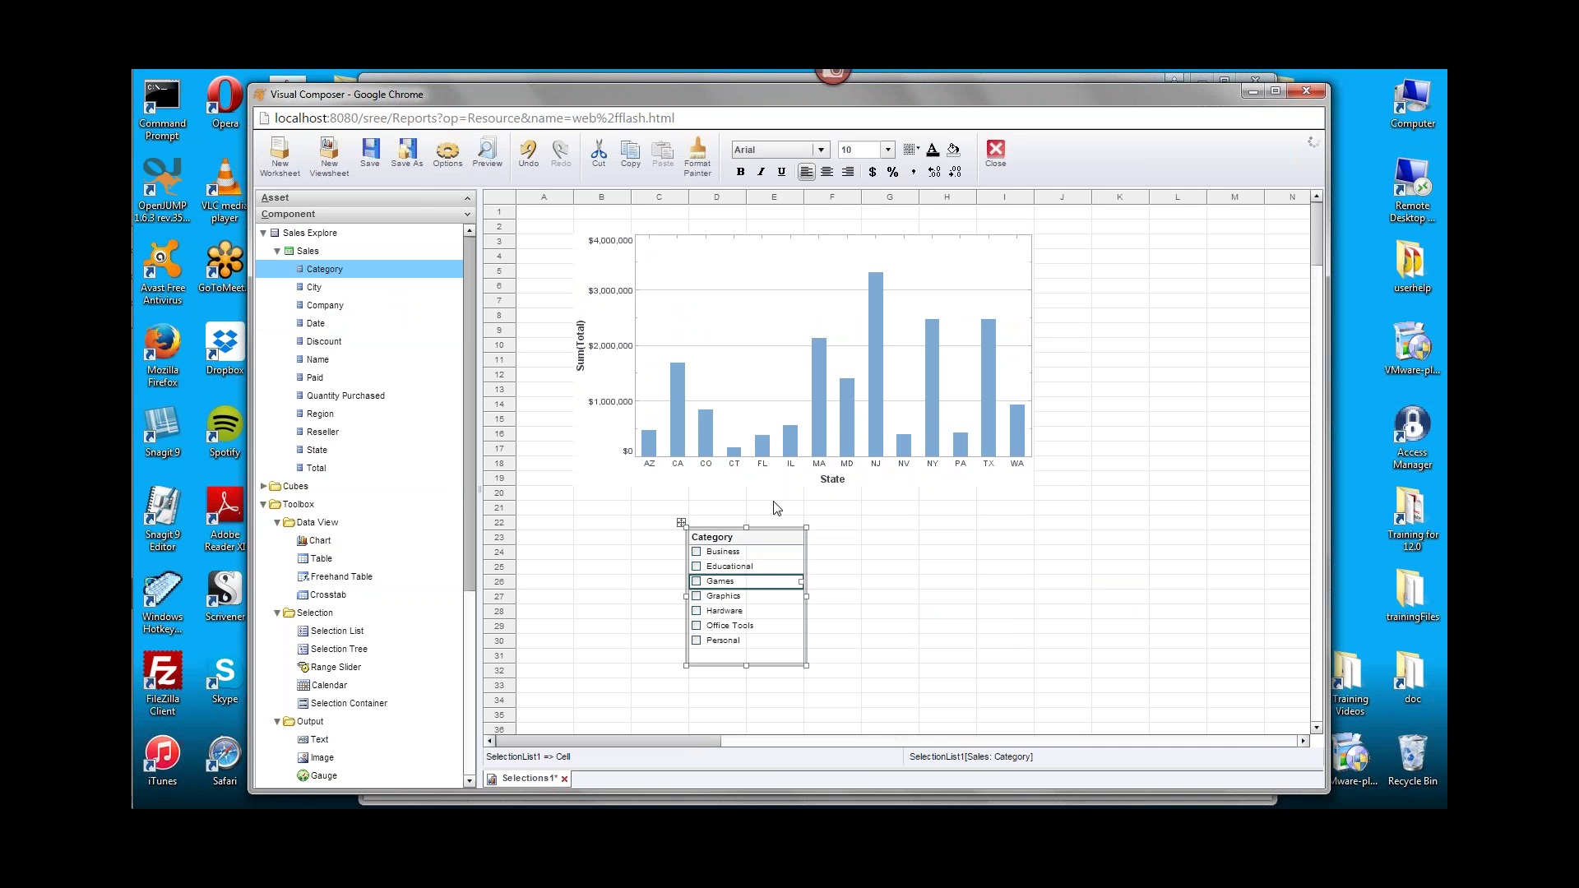
click(611, 308)
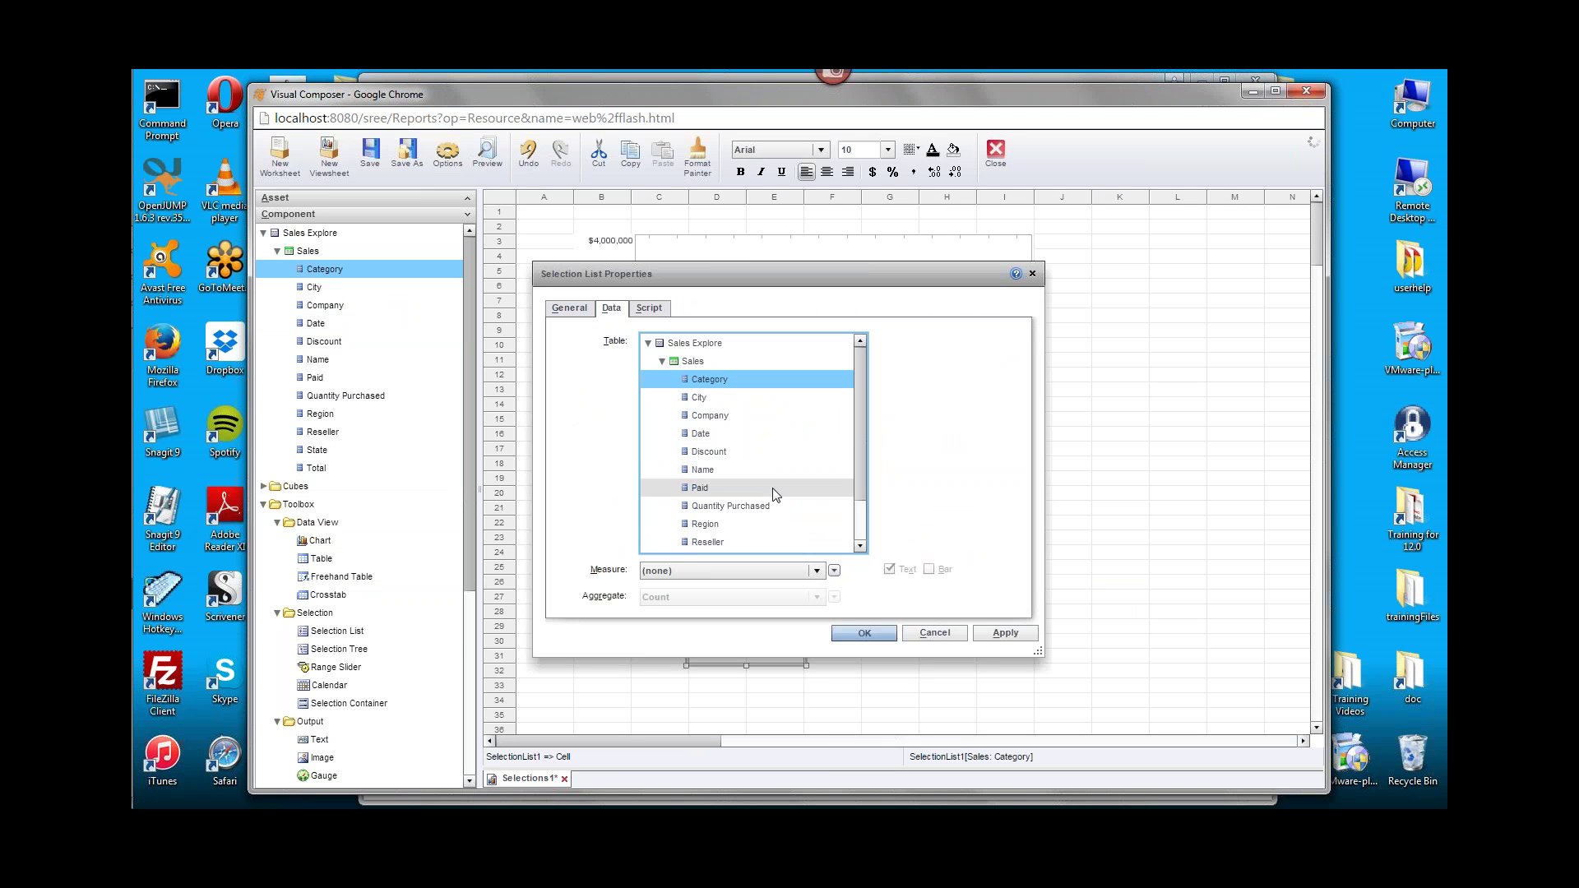
click(752, 570)
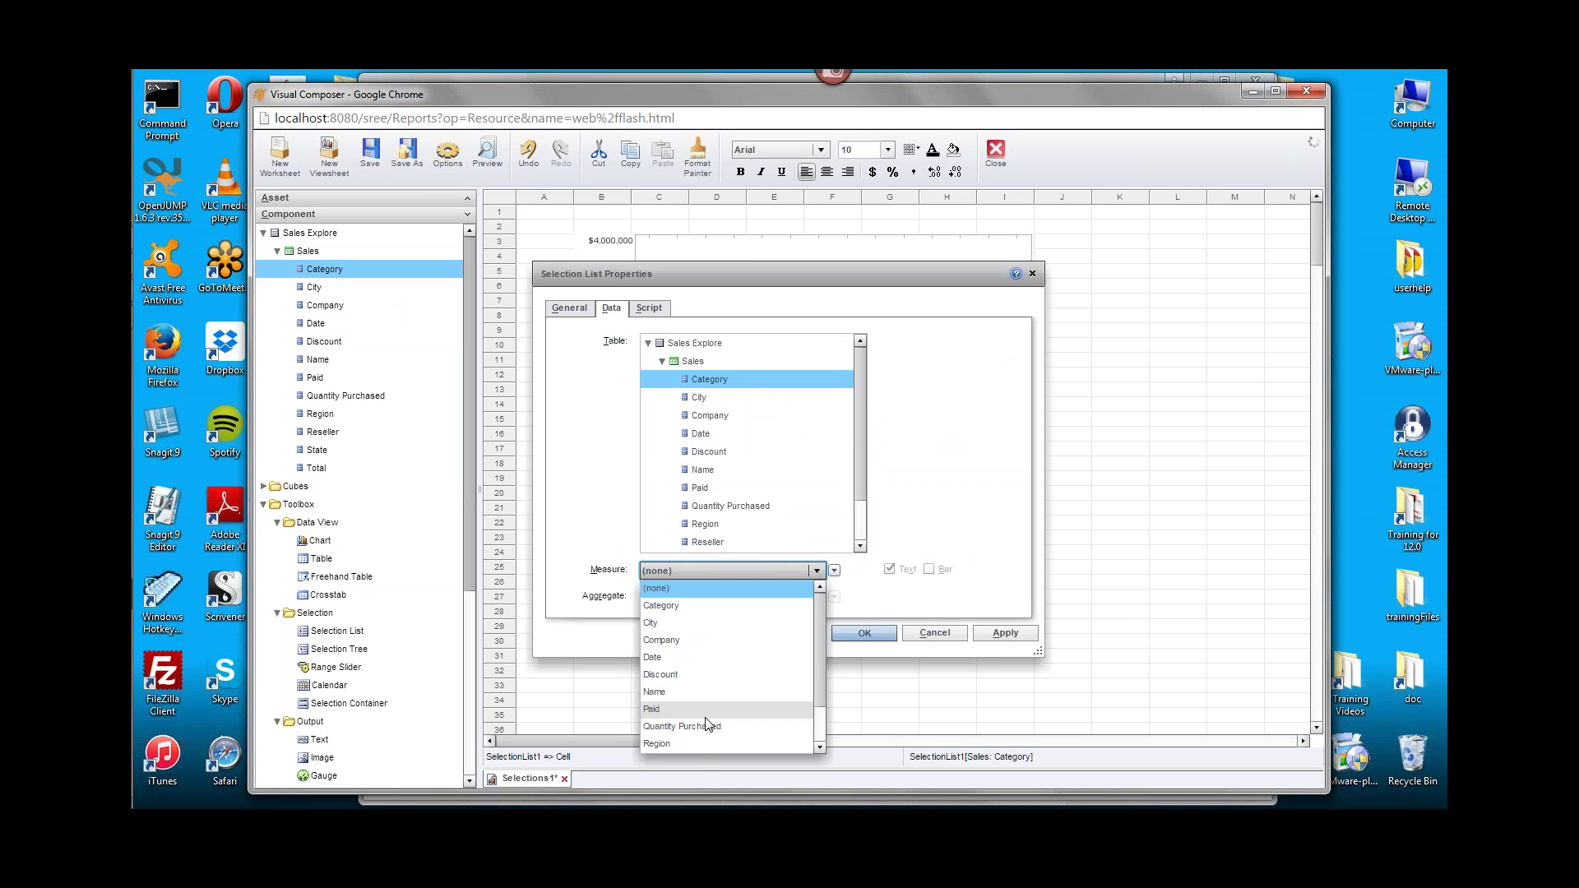
scroll(740, 715, down, 1)
click(708, 743)
click(776, 595)
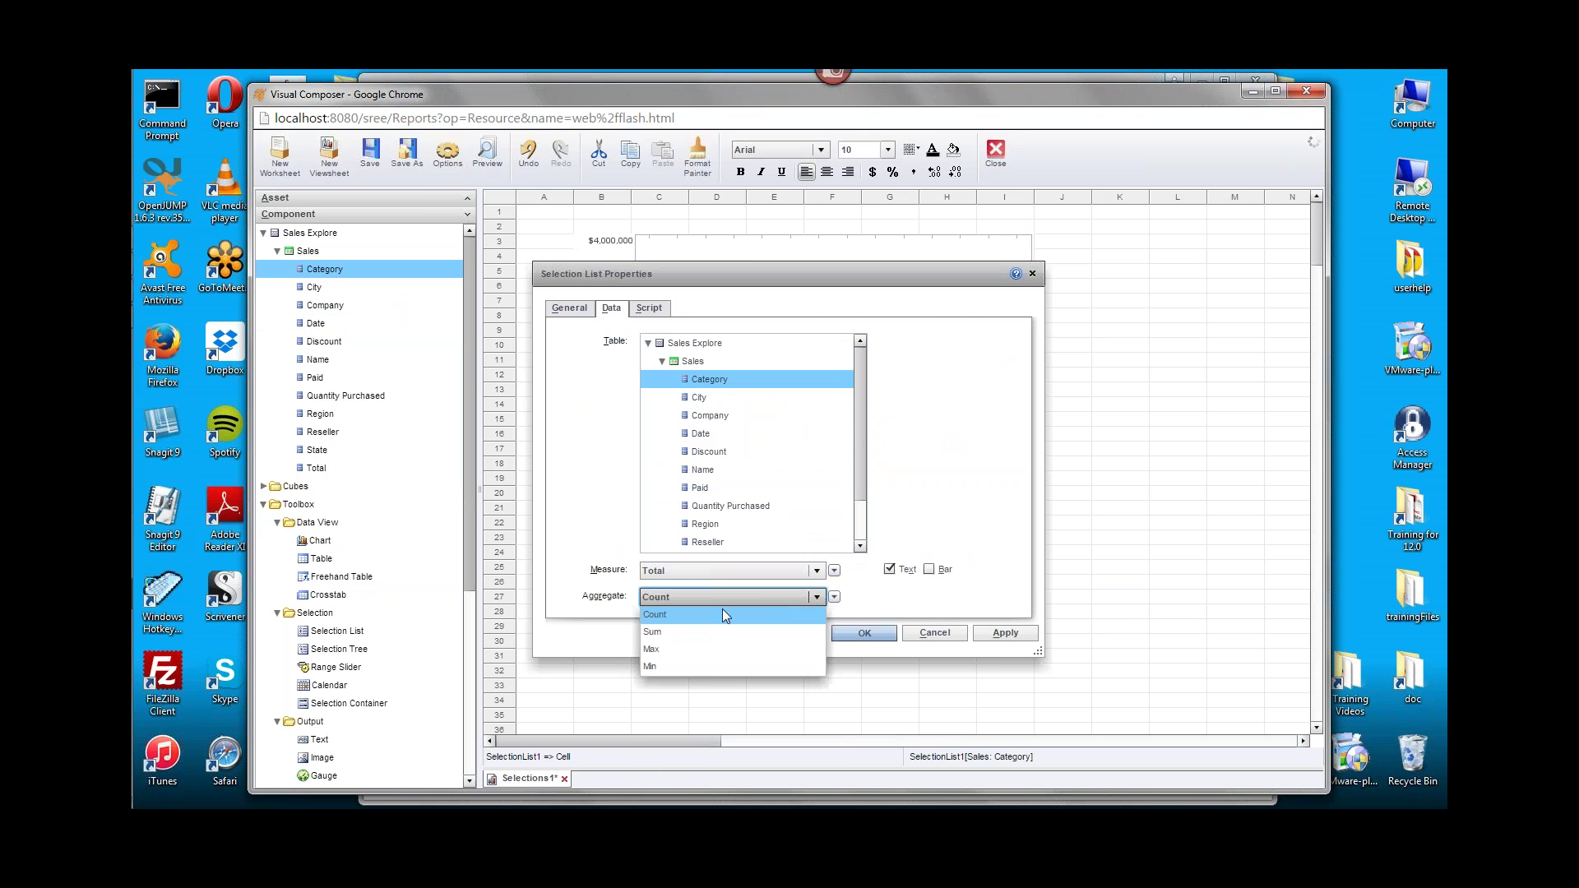
click(745, 638)
click(929, 569)
click(864, 633)
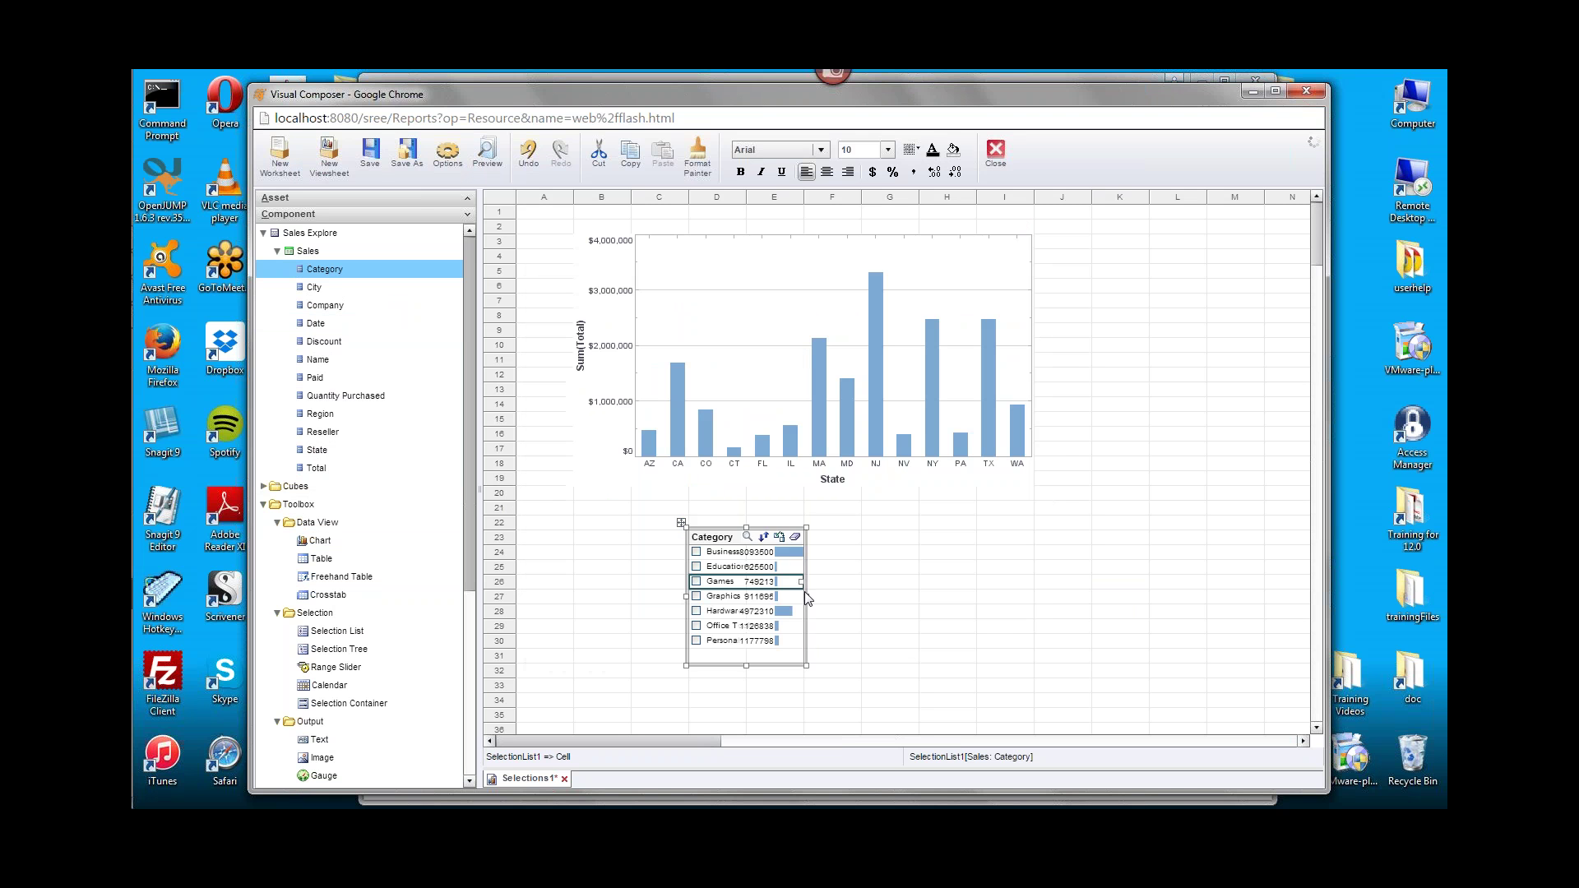
drag(806, 597, 910, 668)
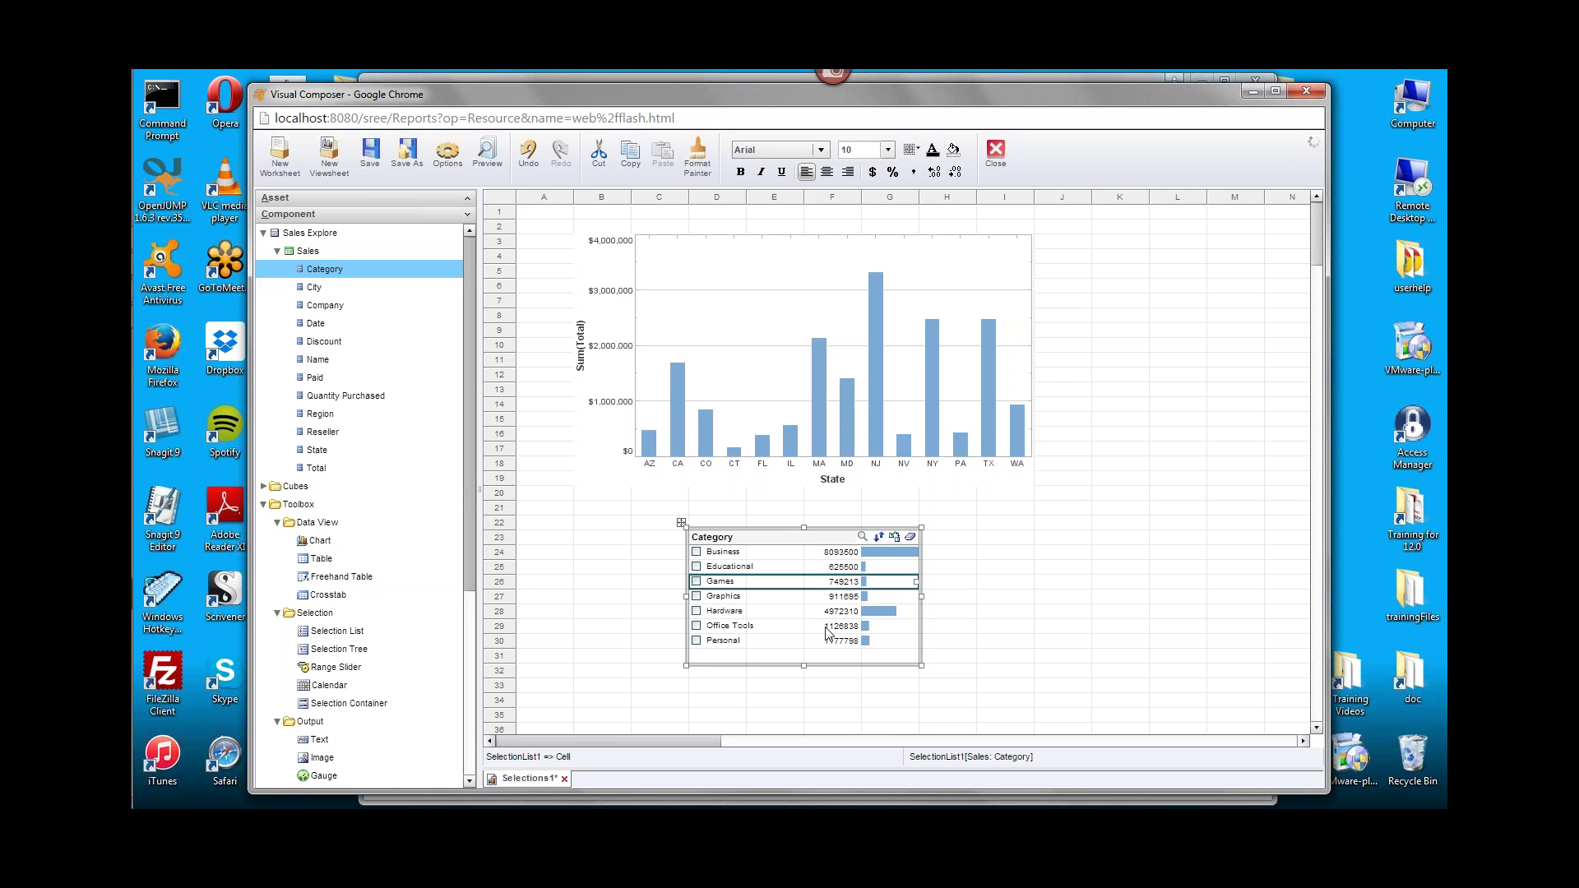
Set the Category selection list to sort in ascending order.
right_click(794, 535)
click(831, 546)
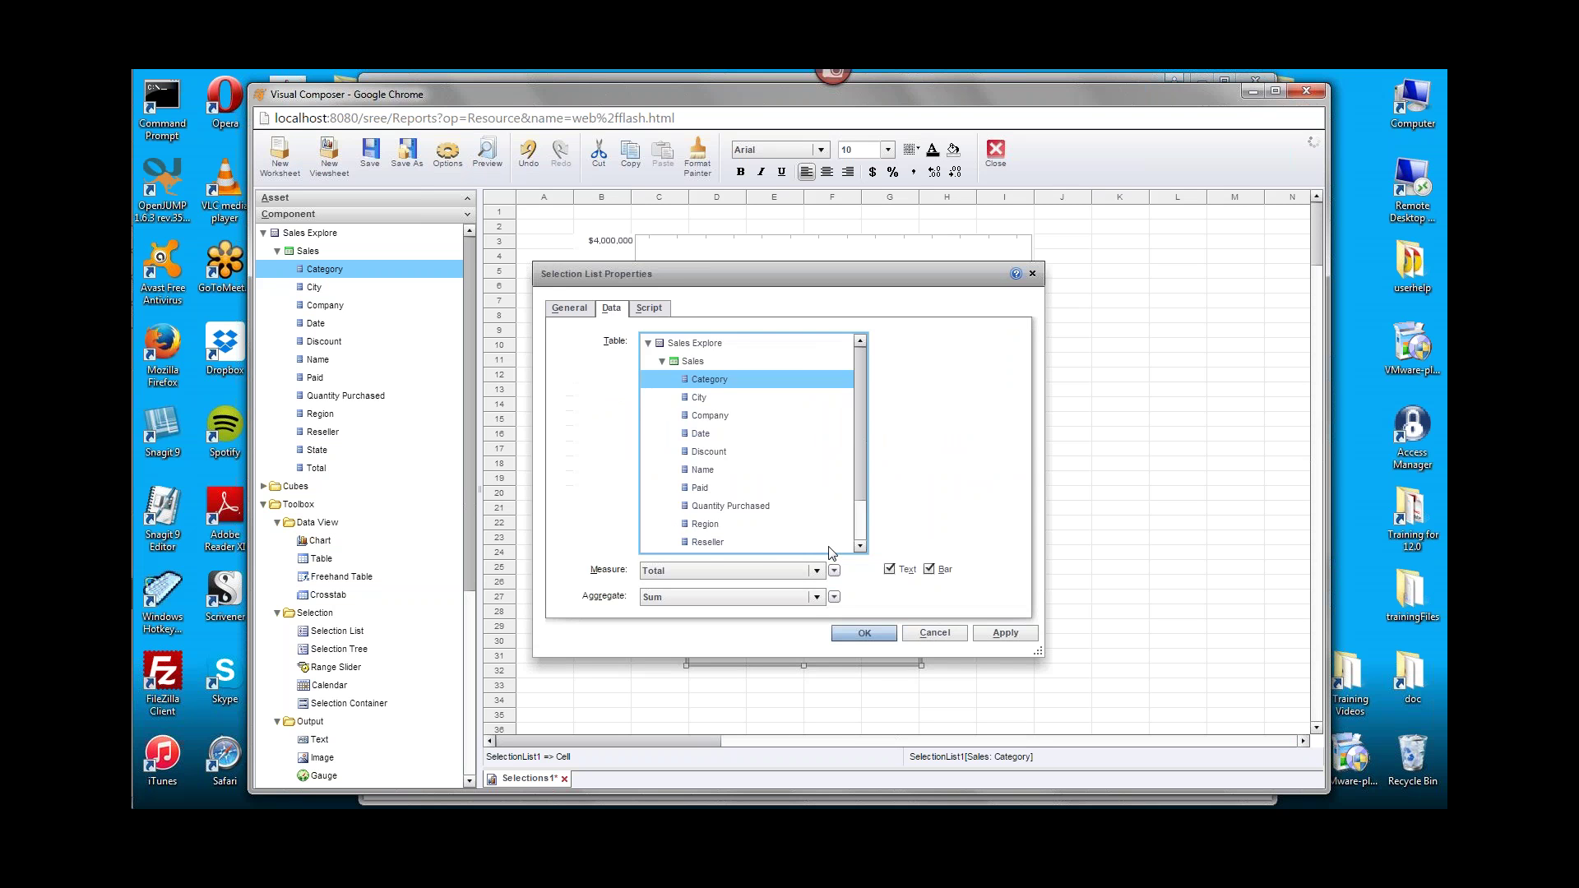
click(569, 308)
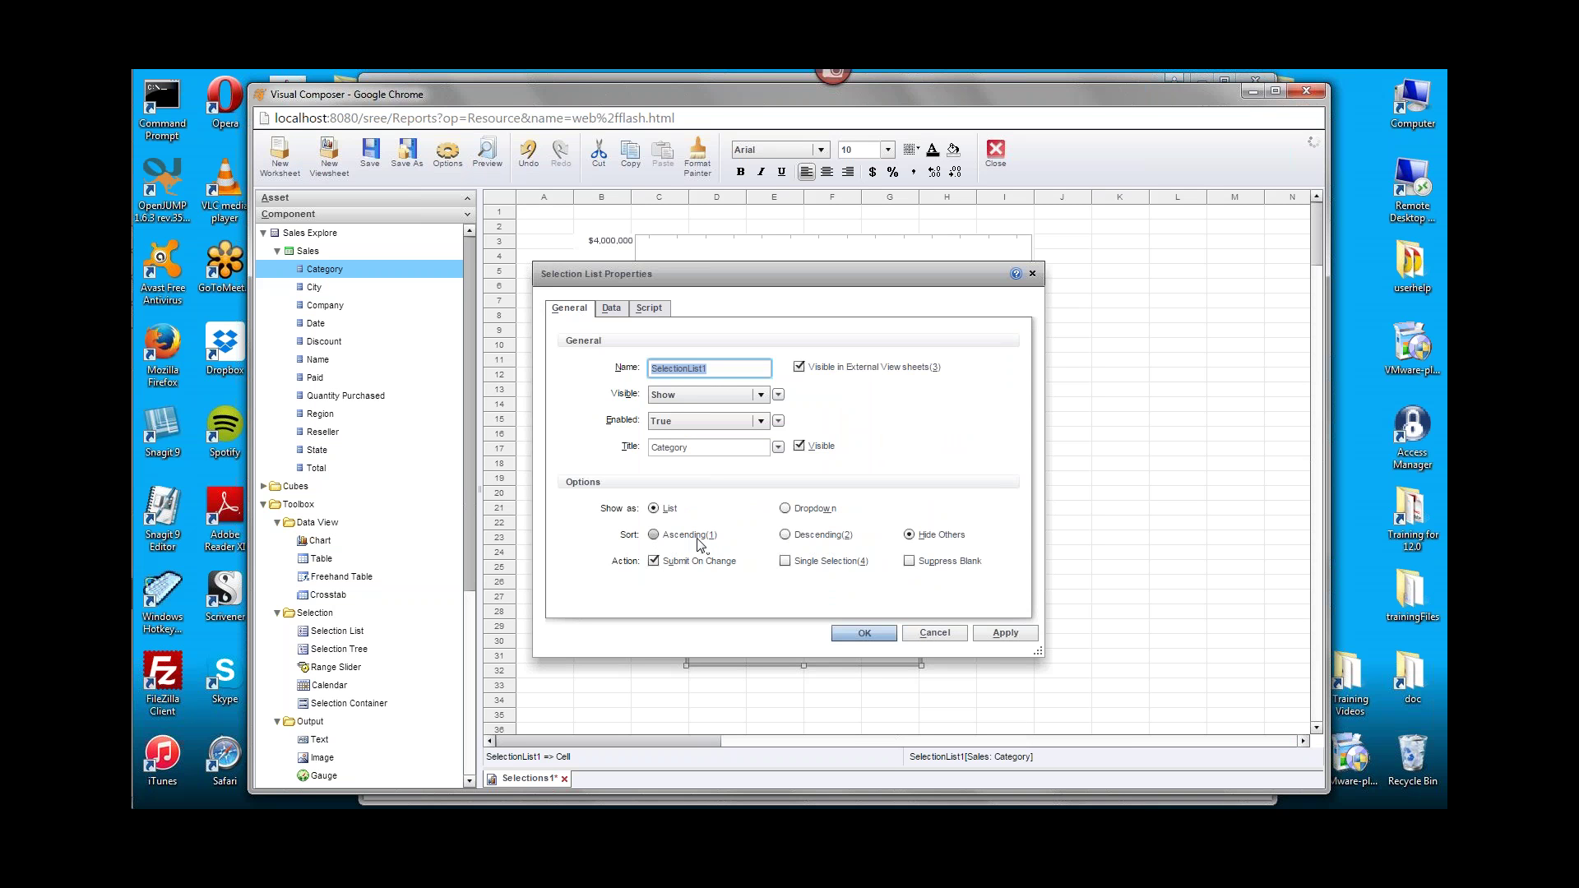
click(653, 535)
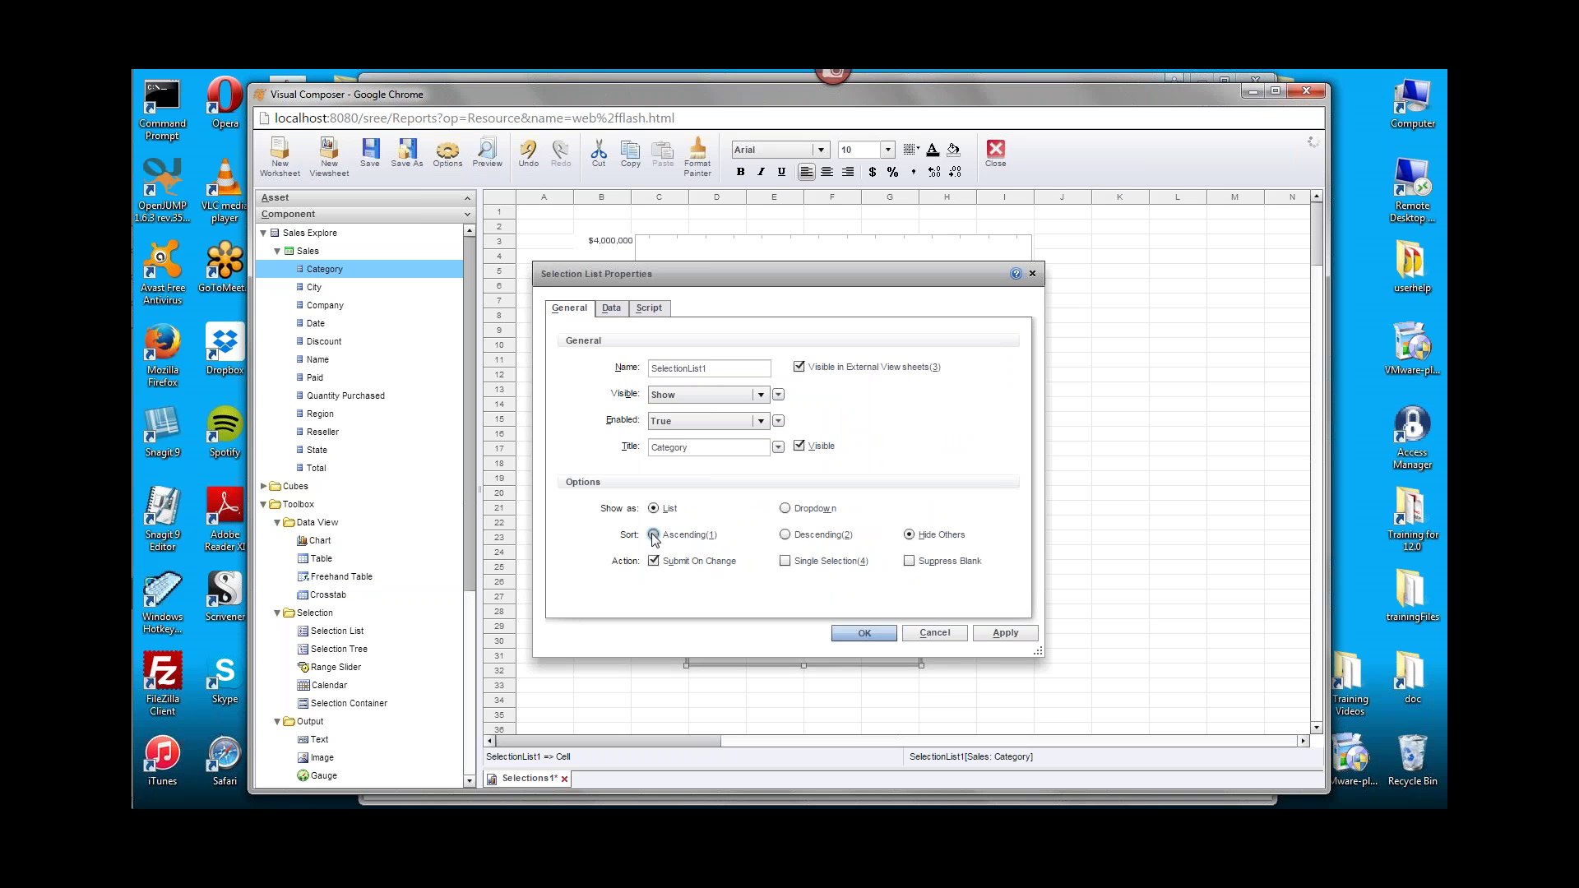
click(863, 634)
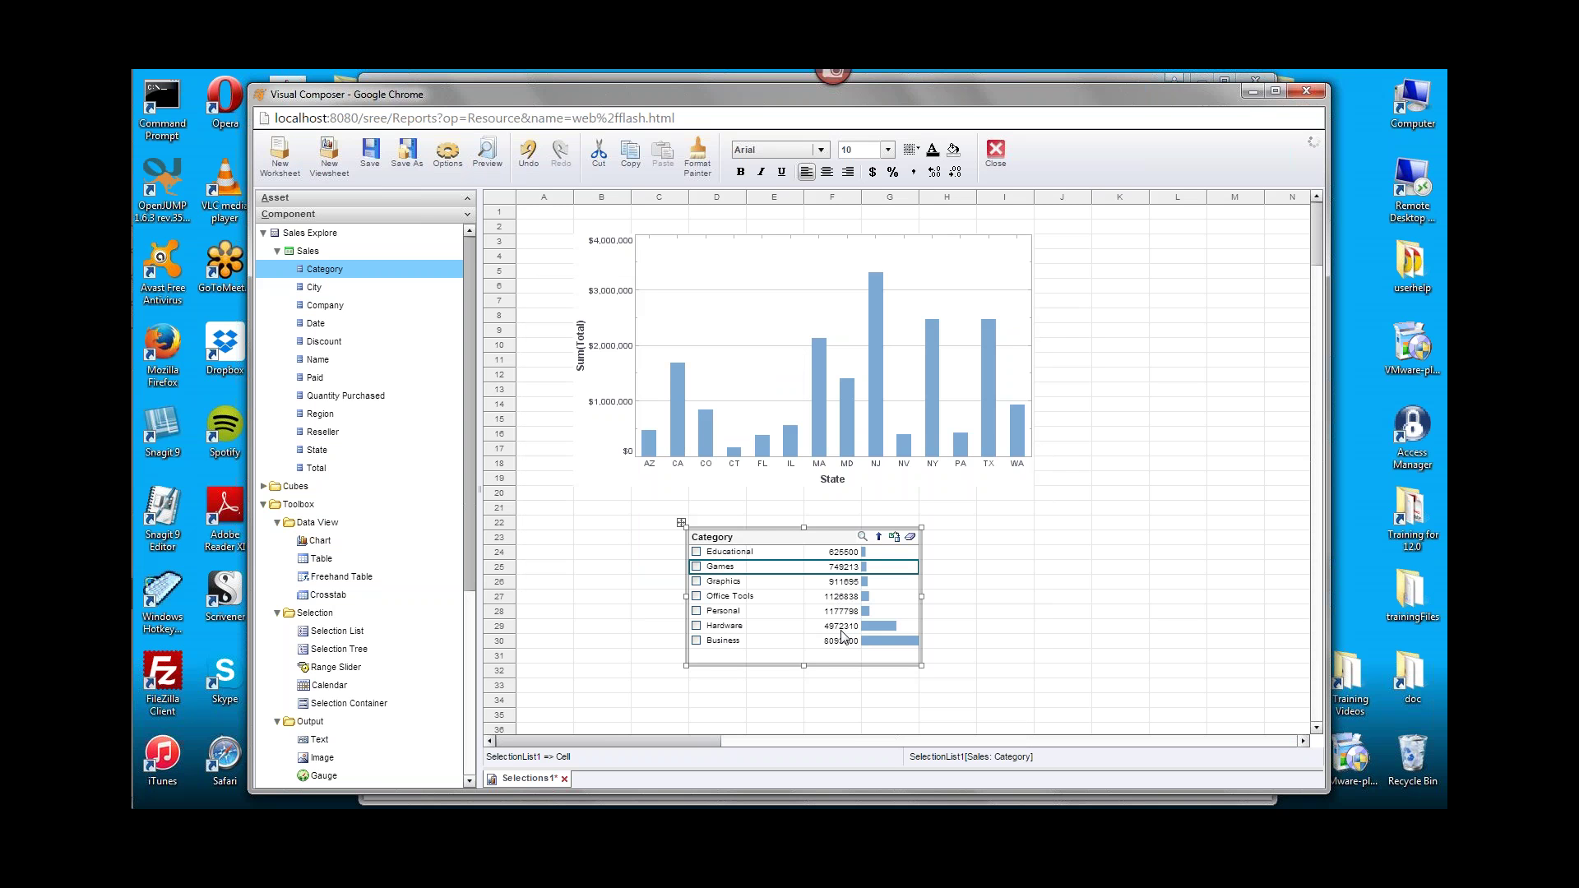
Turn off the measure text for the Category selection list and set its measure to (none).
right_click(818, 538)
click(842, 551)
click(613, 309)
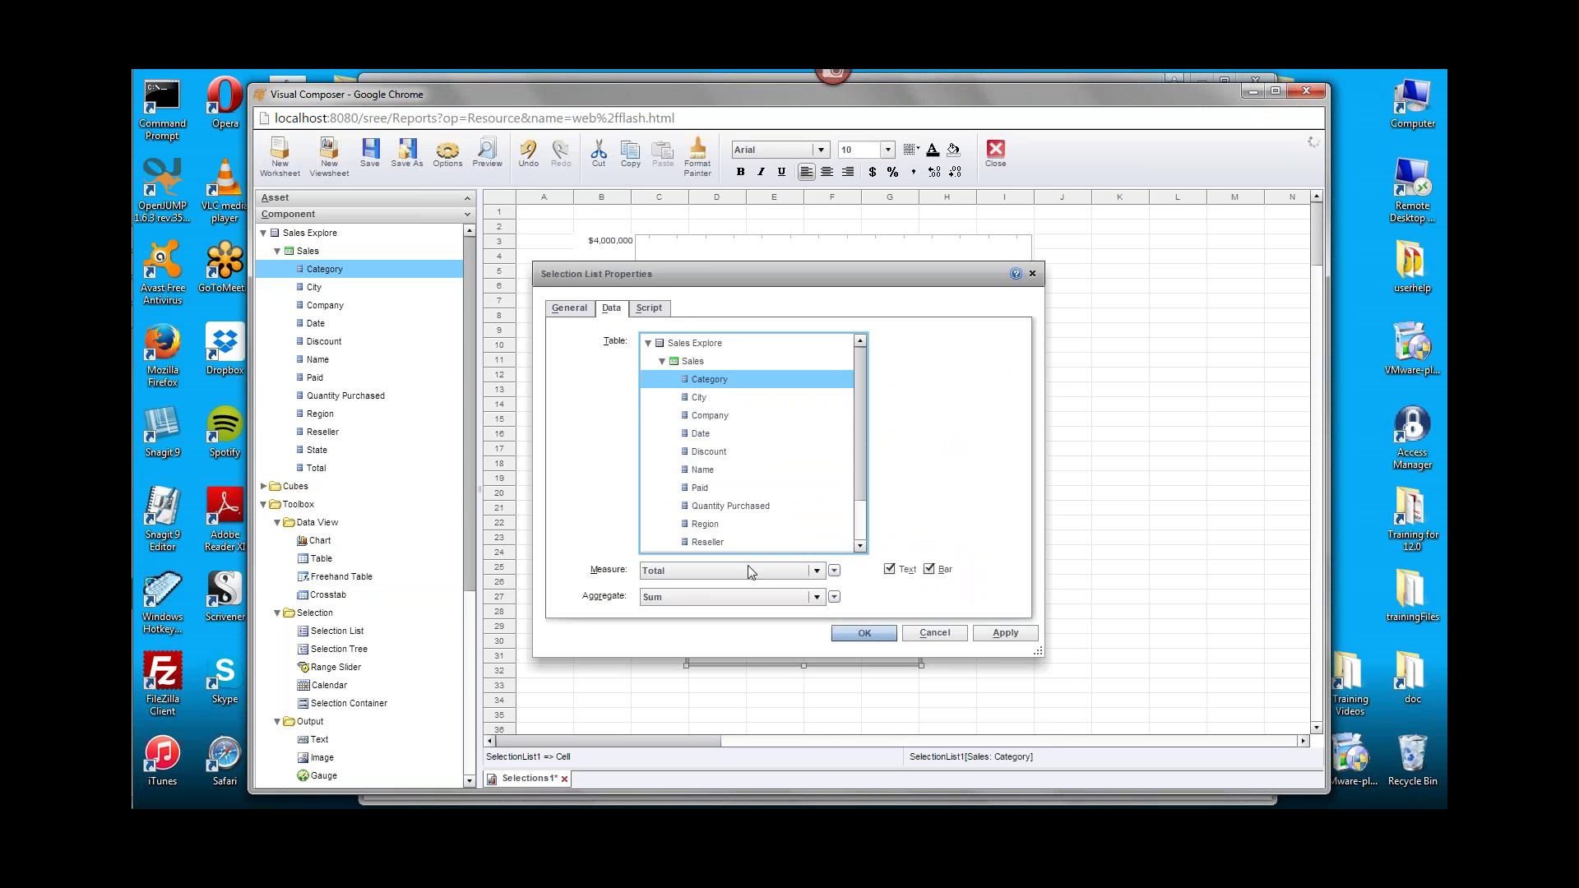
click(889, 569)
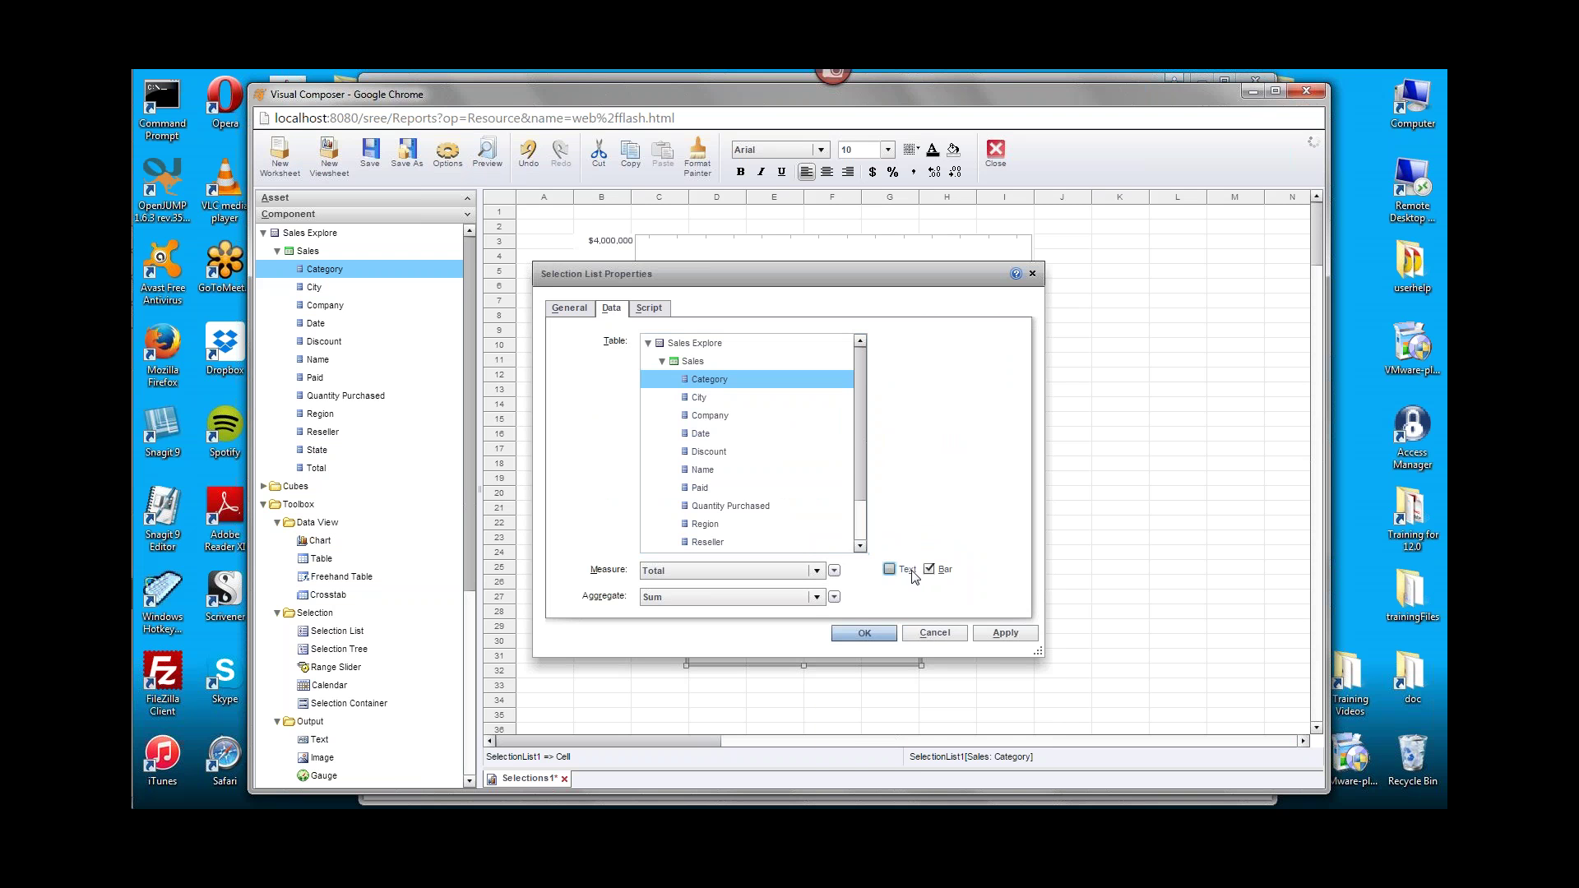
click(773, 570)
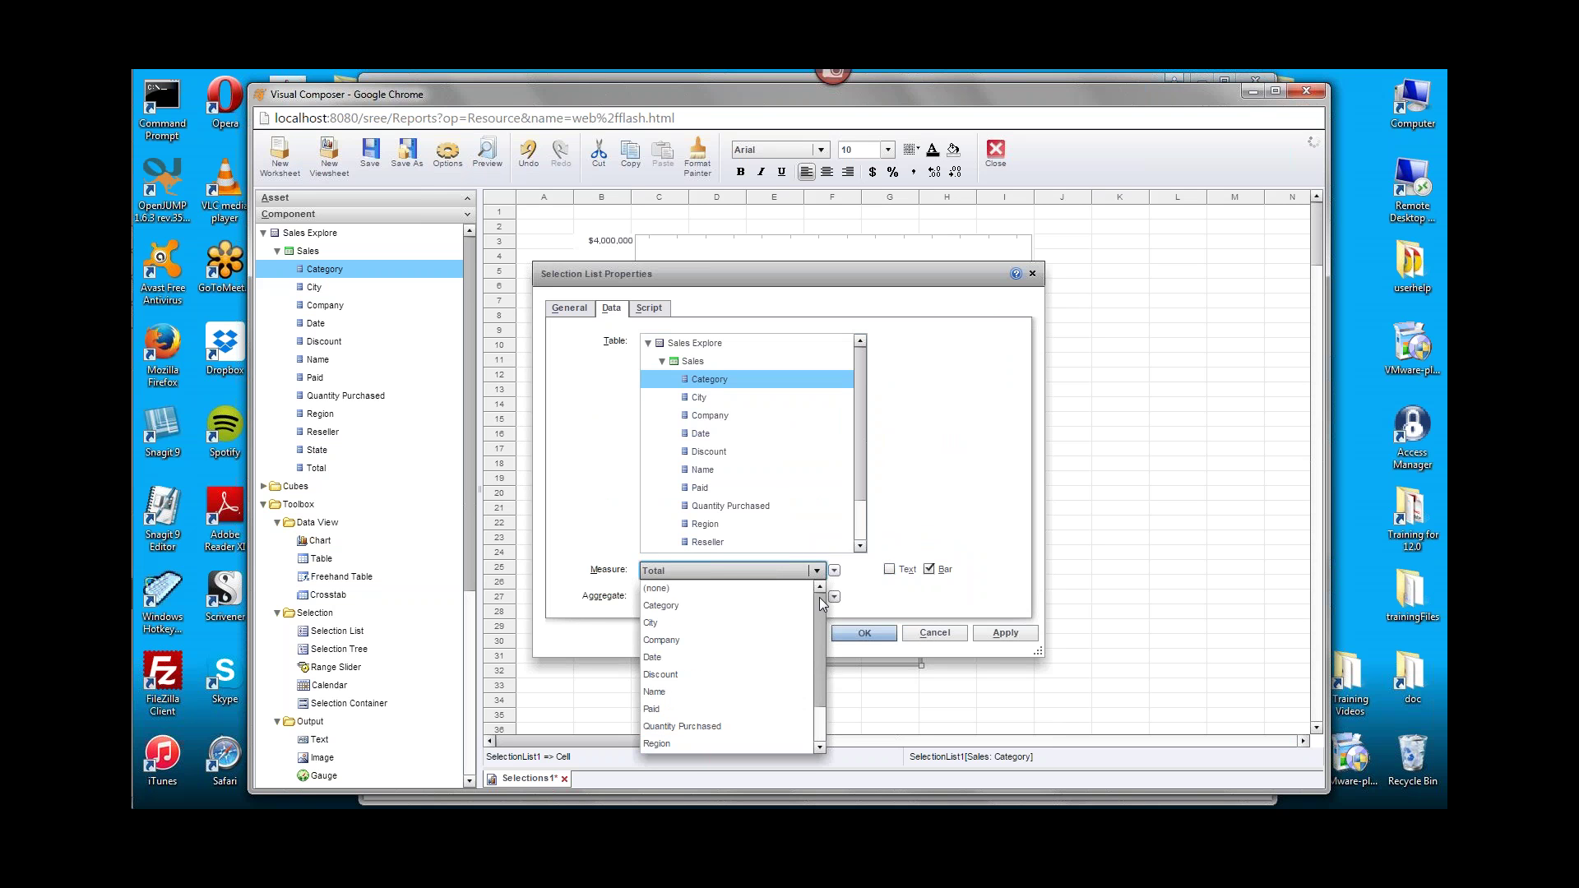
click(776, 589)
click(863, 633)
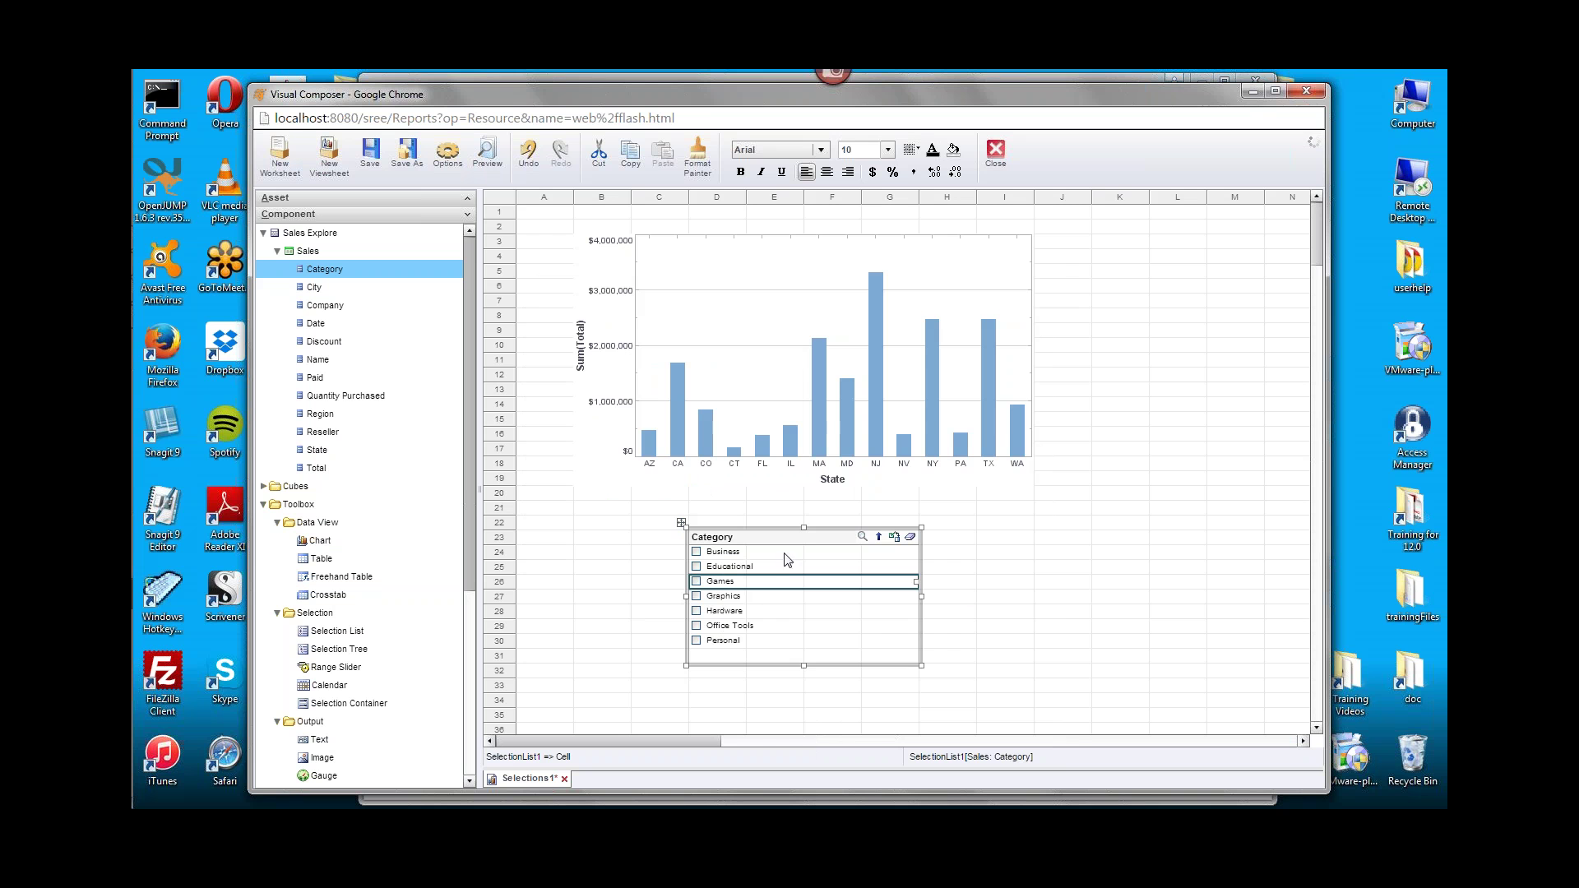
Change the sort order of the Category selection list to Descending.
right_click(840, 548)
click(856, 550)
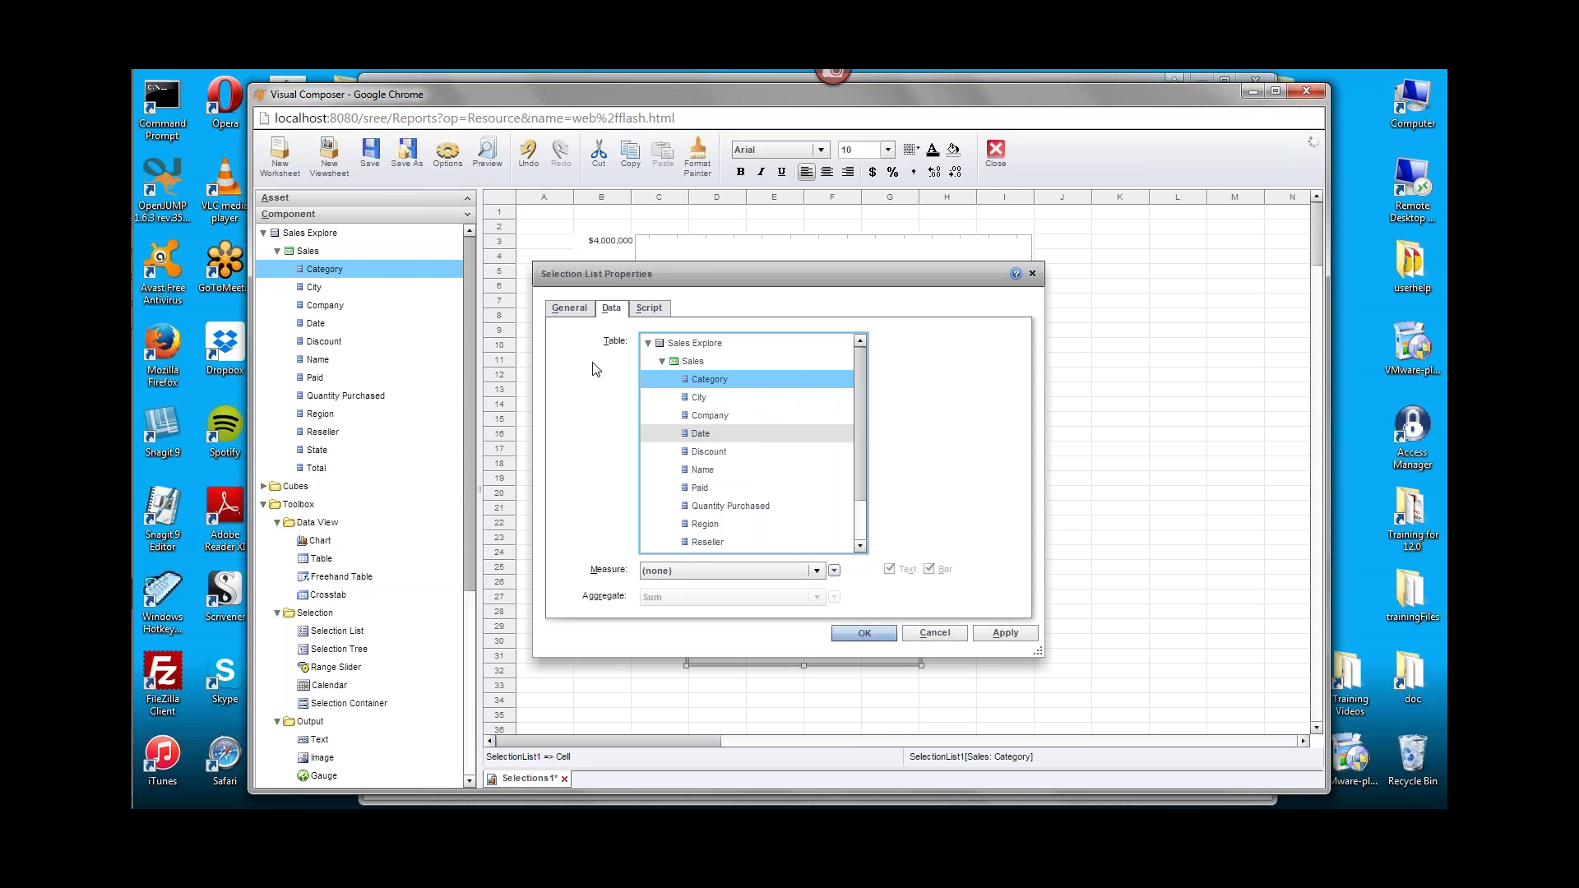
click(569, 307)
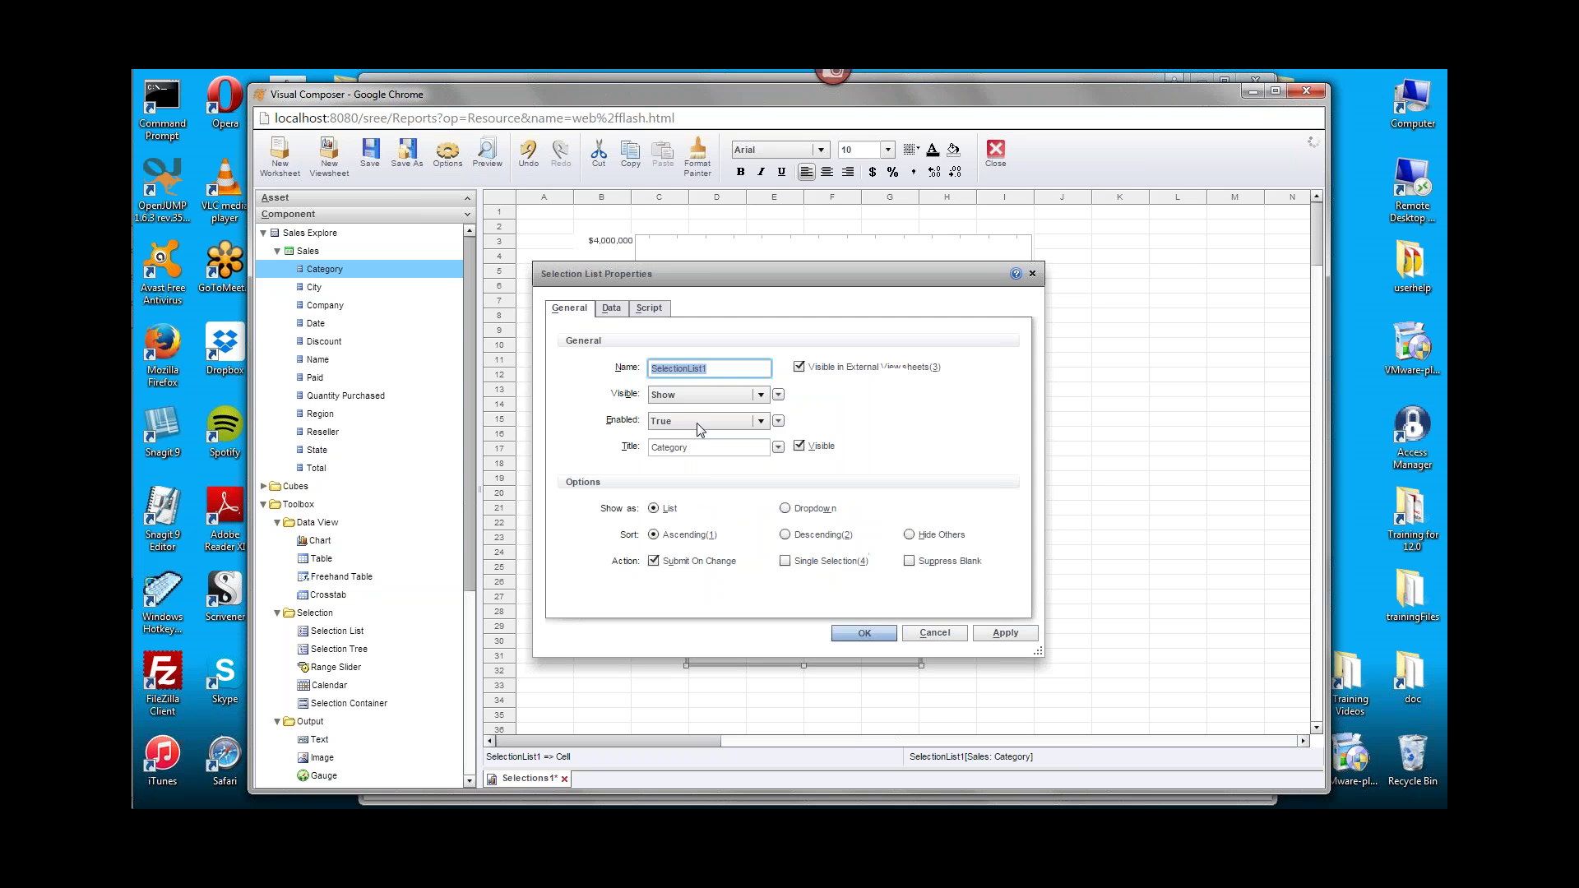
click(784, 535)
click(861, 633)
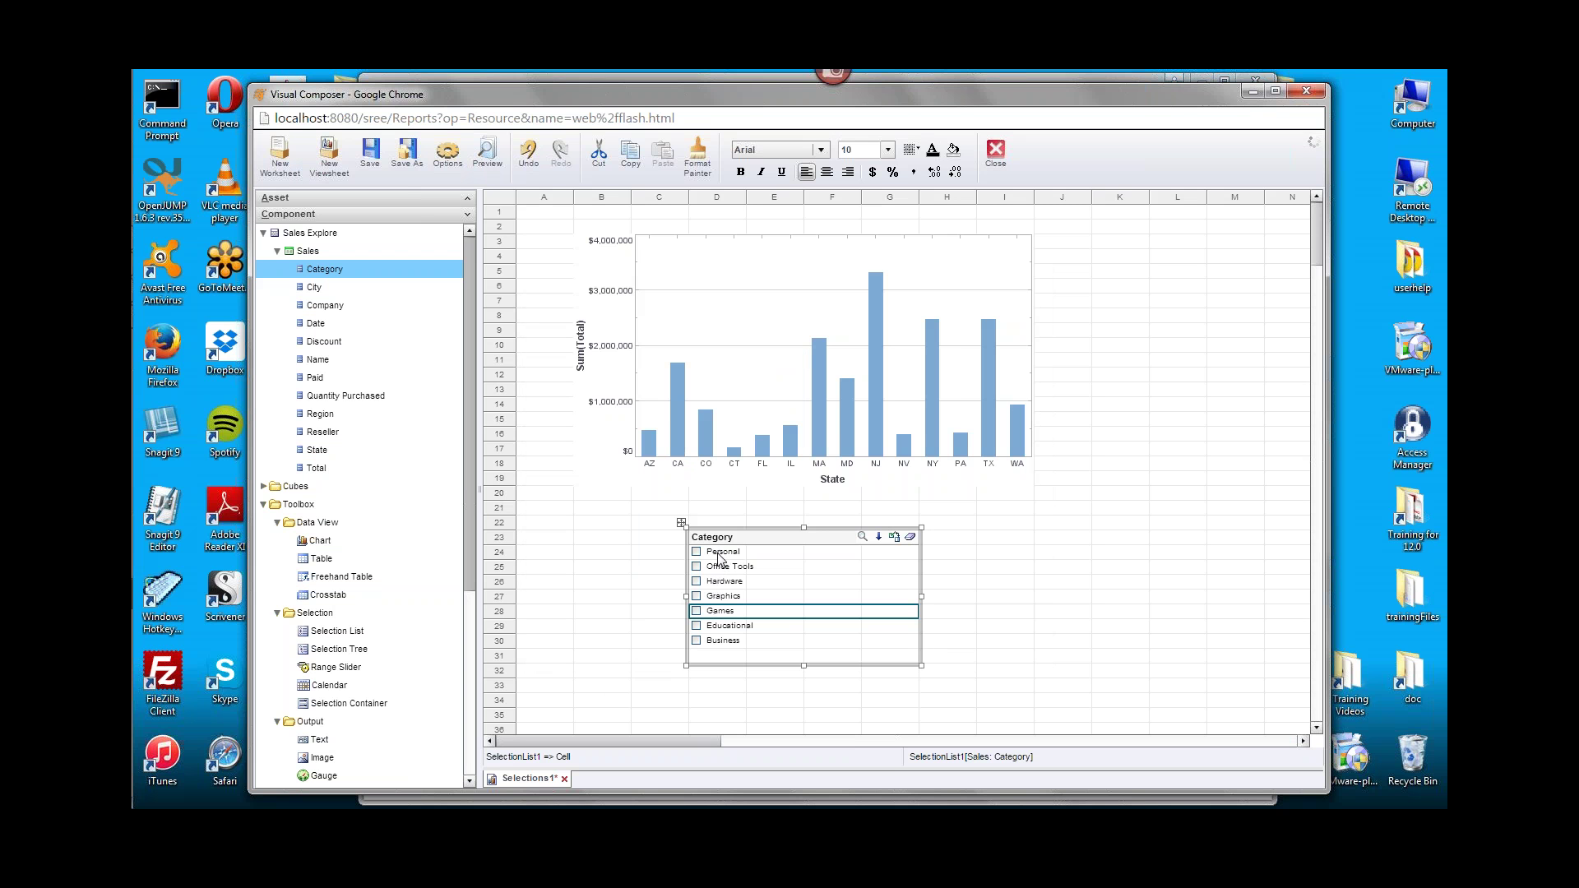
Set the Category selection list's measure to Quantity Purchased with the Sum aggregate, keeping text and bar display on.
right_click(814, 544)
click(838, 550)
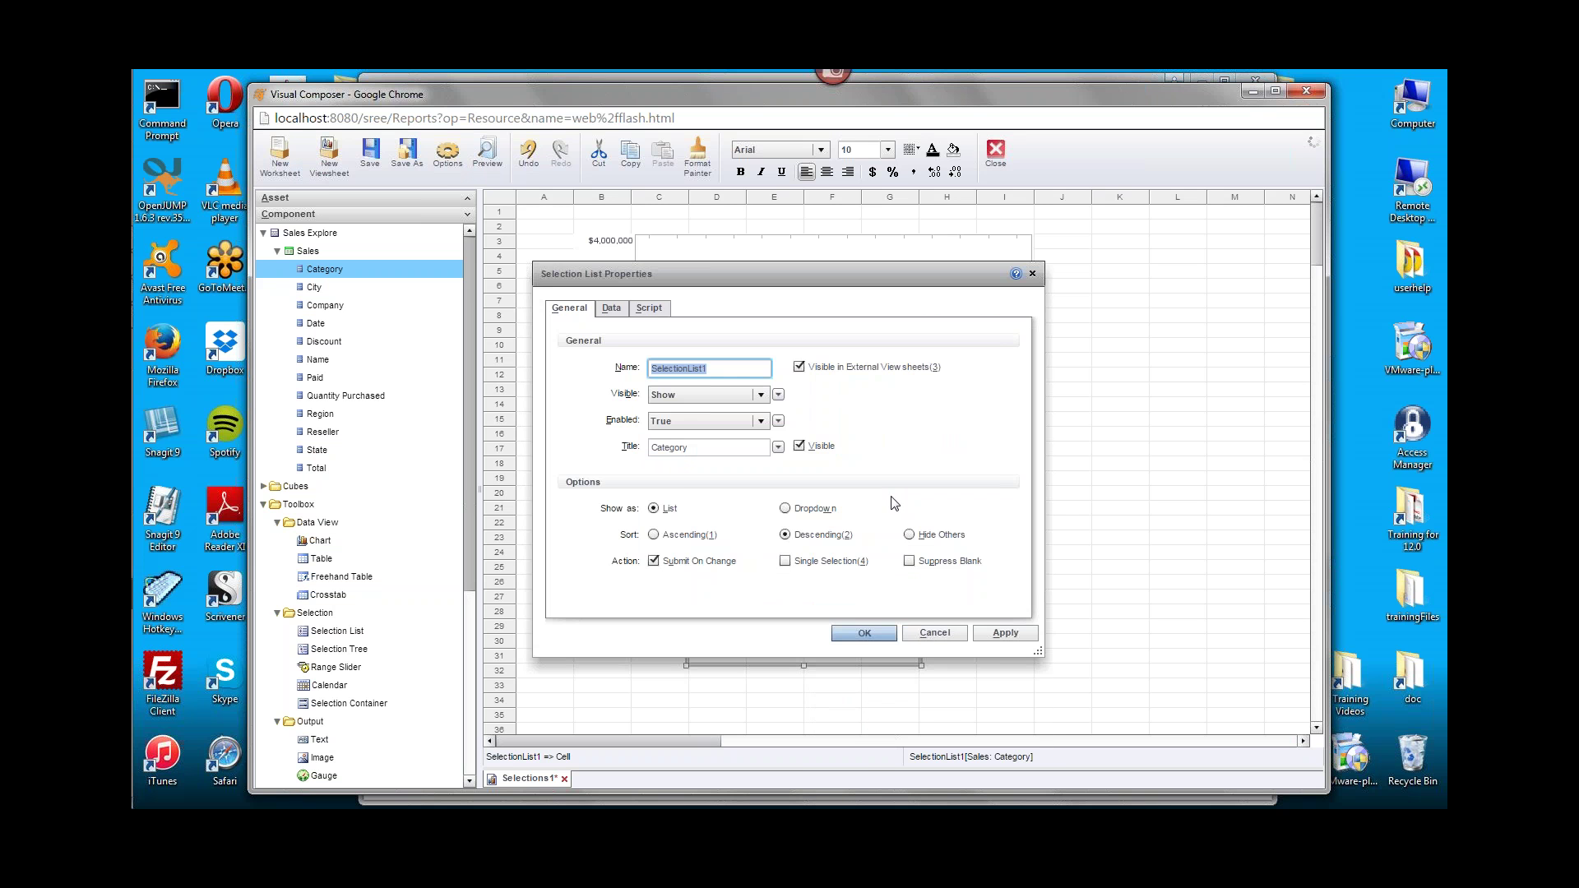
click(610, 308)
click(679, 571)
click(698, 606)
click(715, 572)
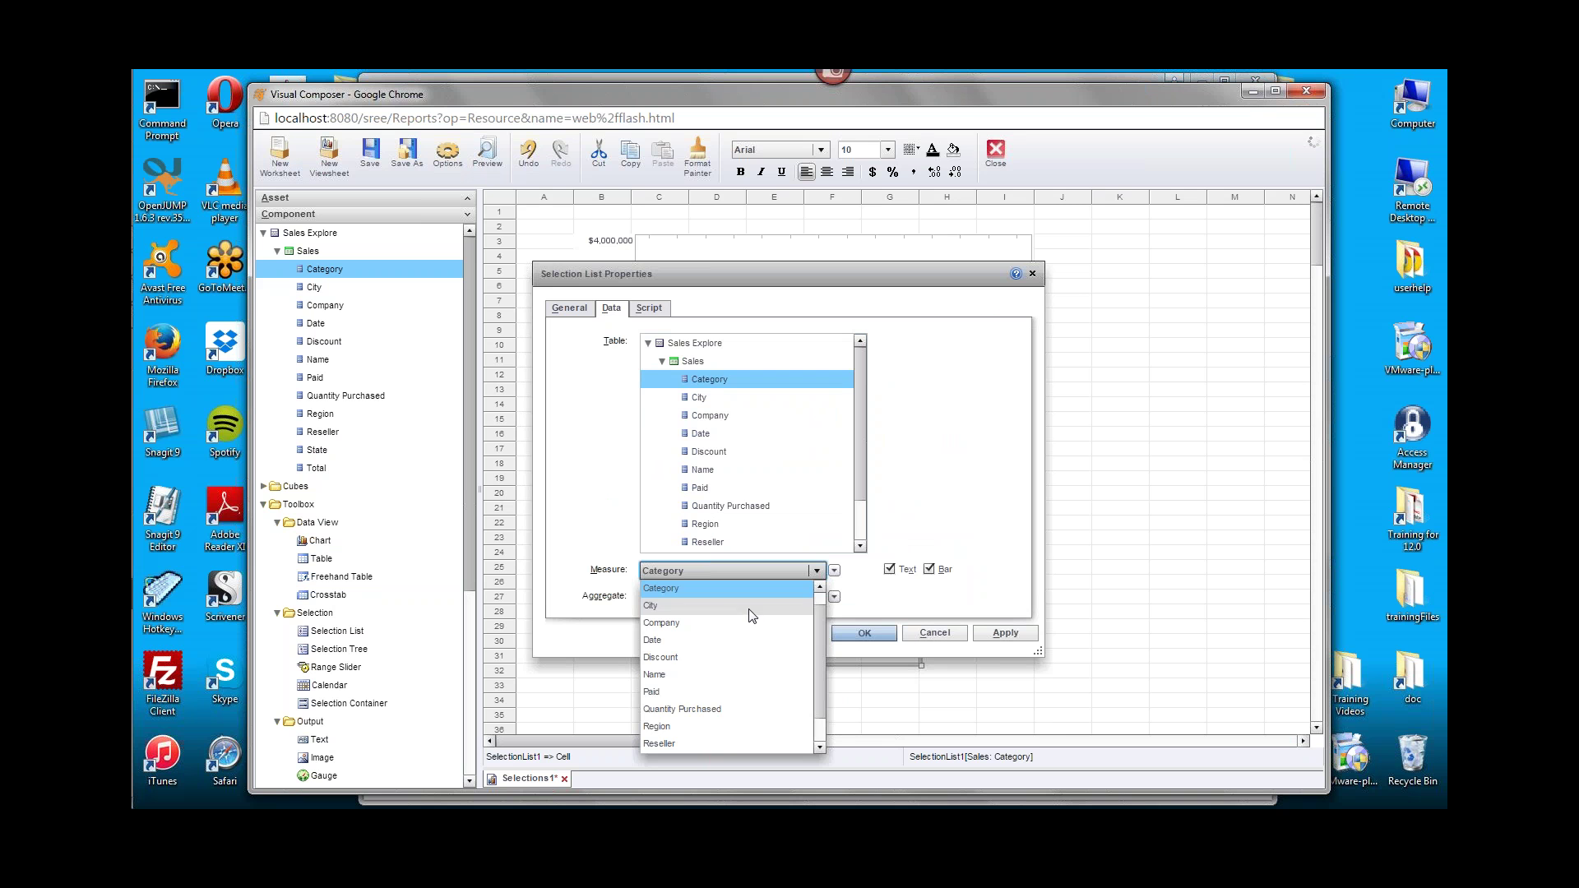
click(753, 709)
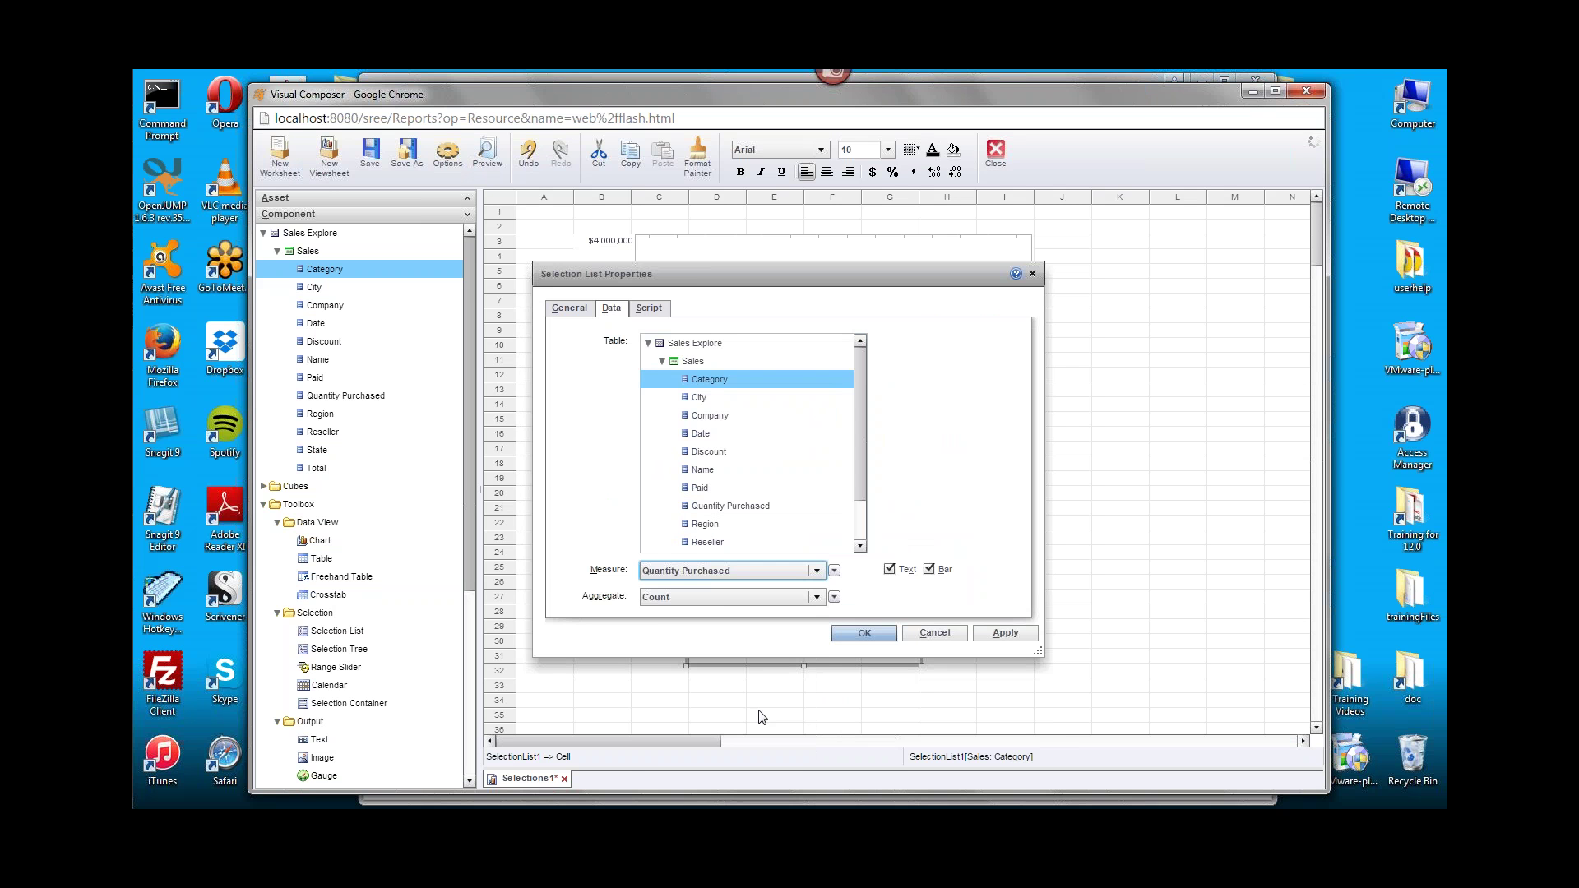
click(725, 606)
click(720, 635)
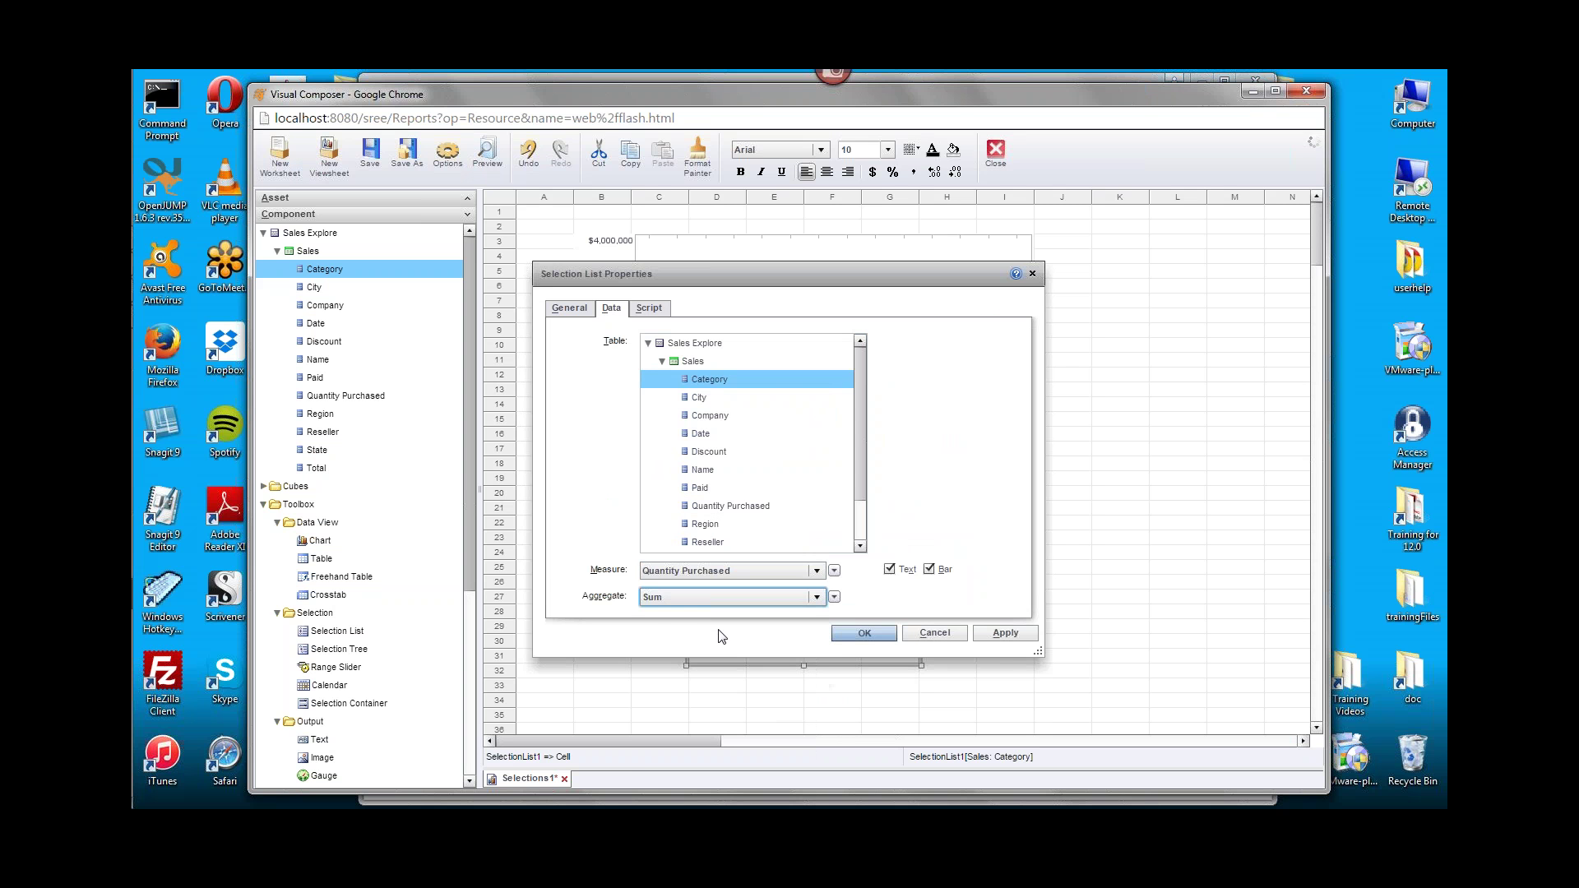
click(864, 634)
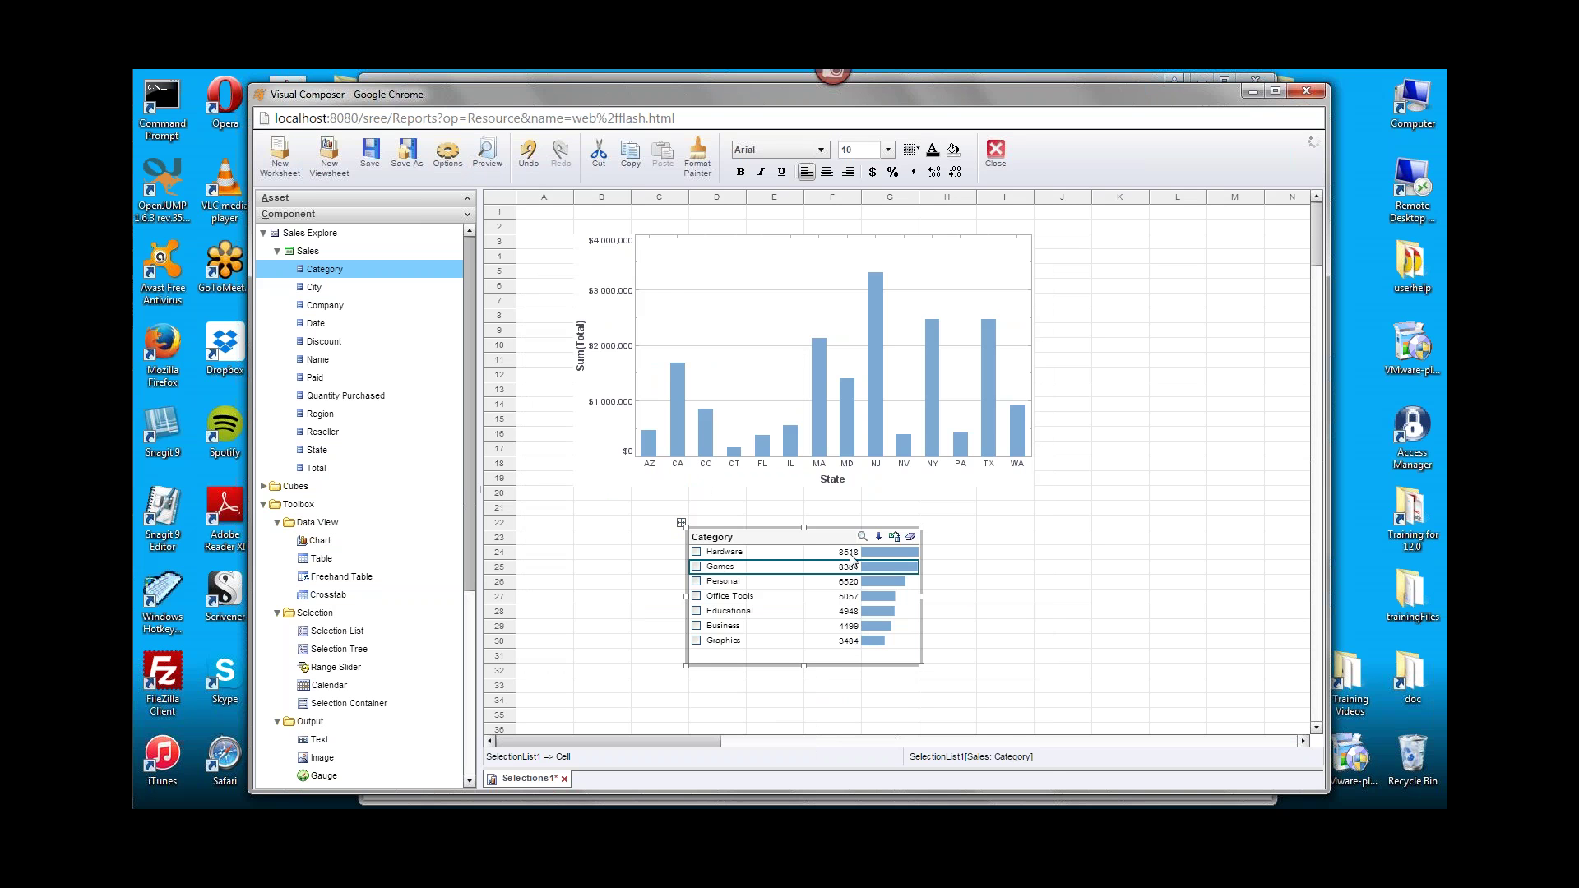
Change the sort order of the Category selection list back to Ascending.
right_click(822, 540)
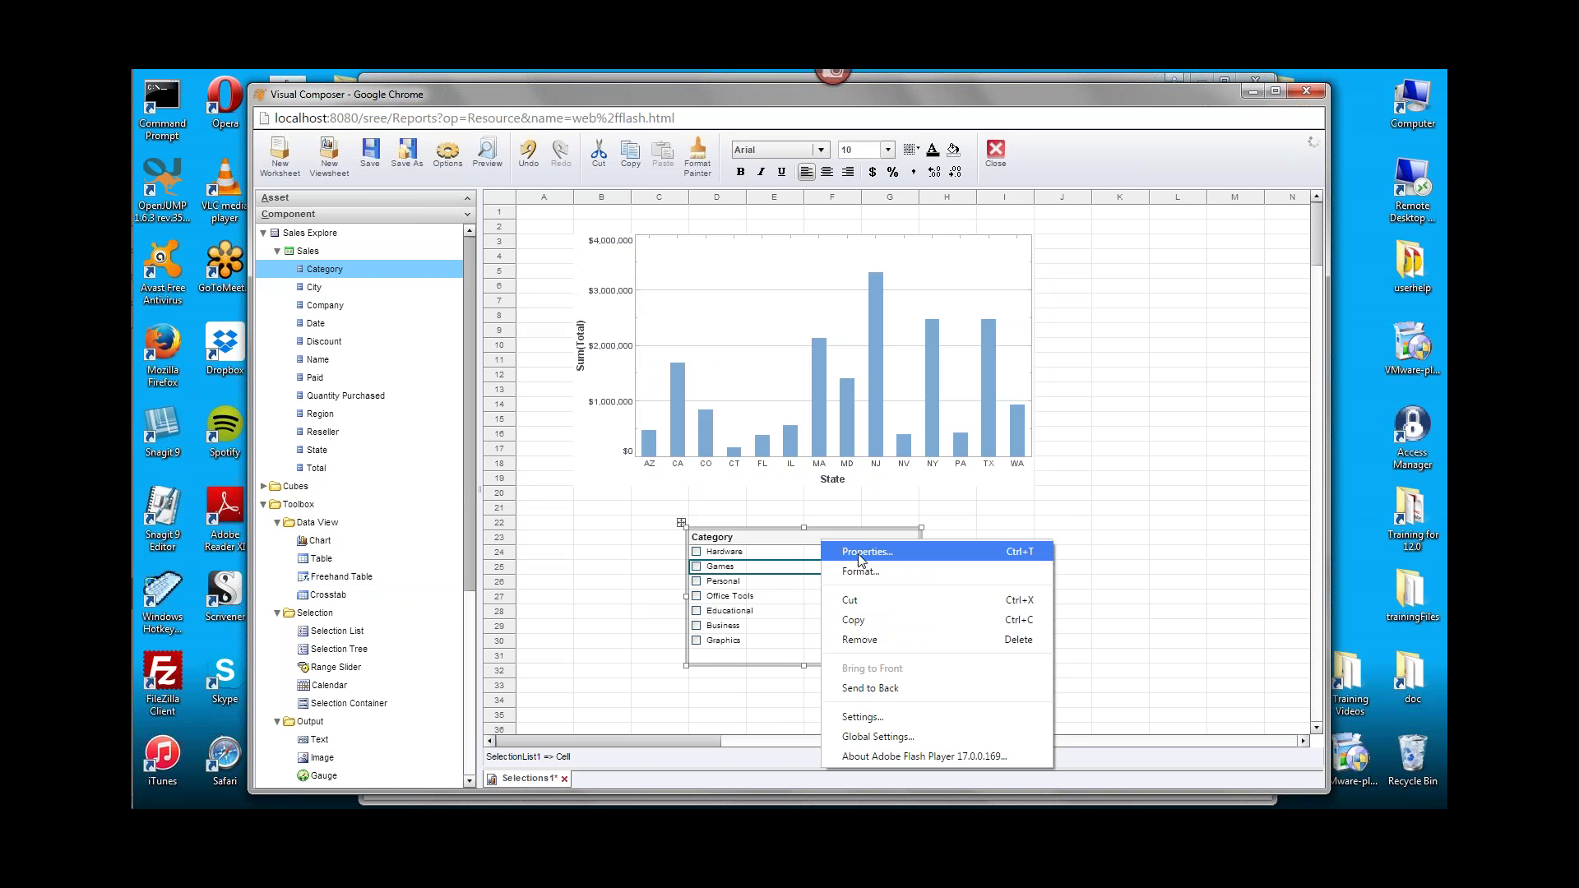
click(858, 555)
click(581, 311)
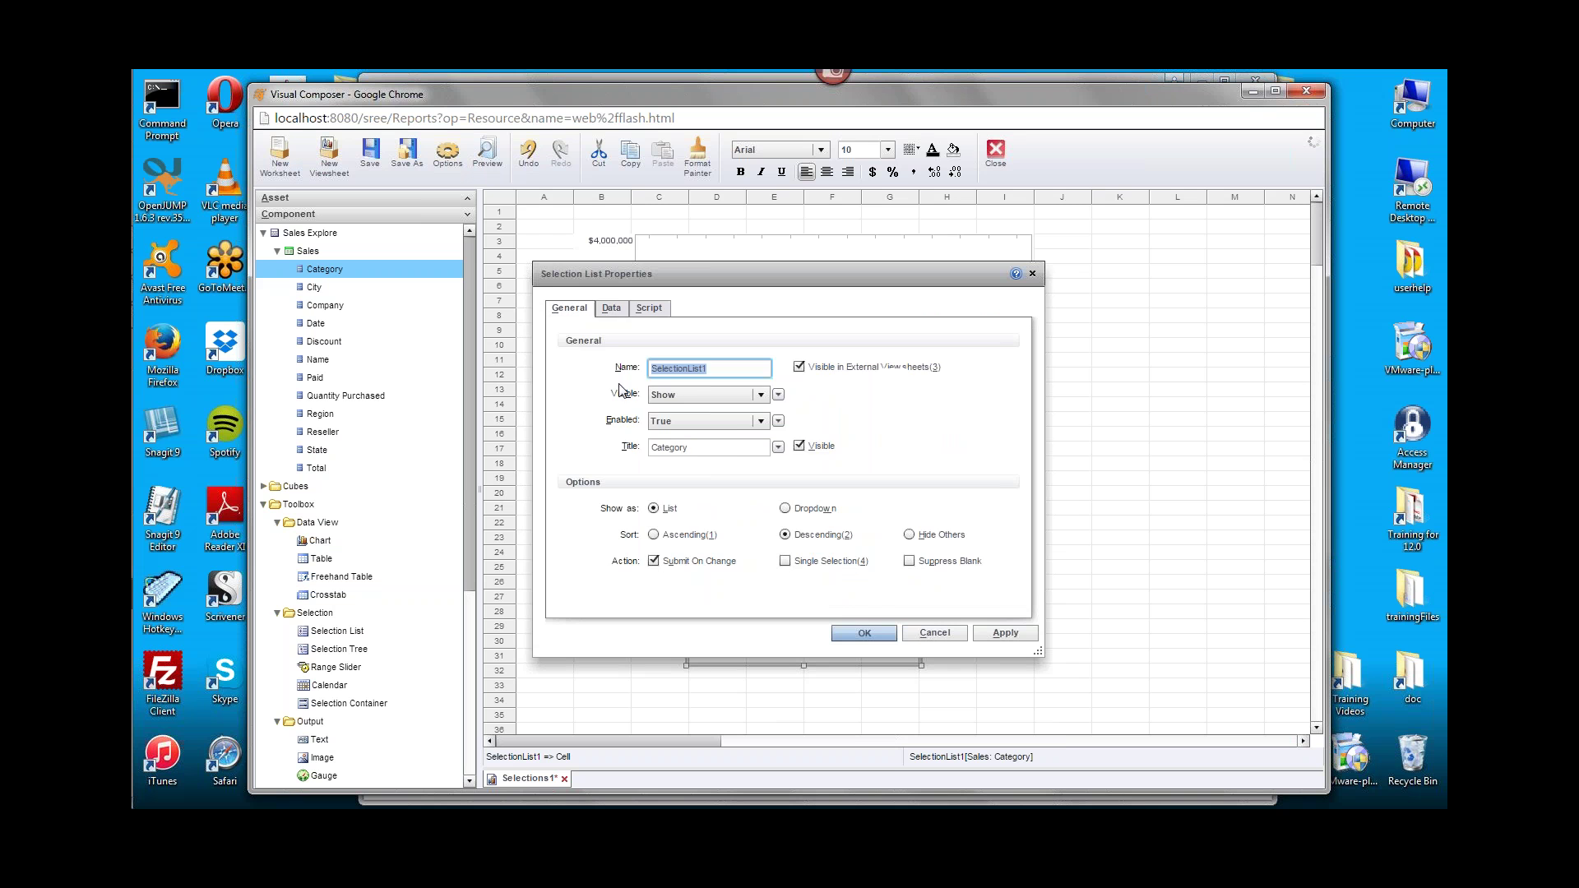
click(864, 633)
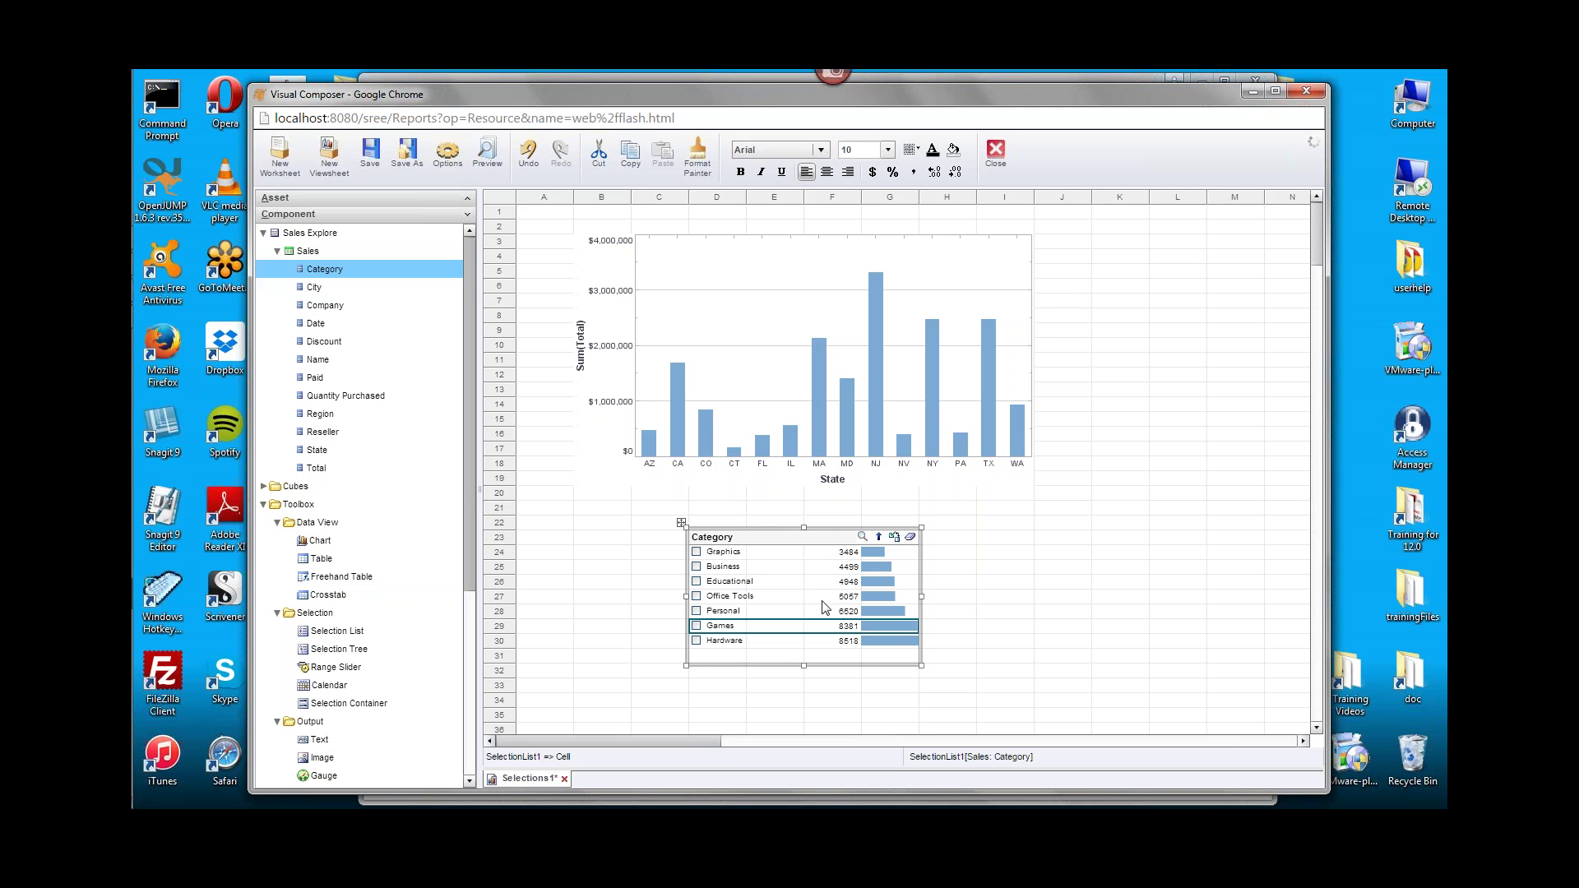
Delete the Category selection list from below the chart.
click(1438, 312)
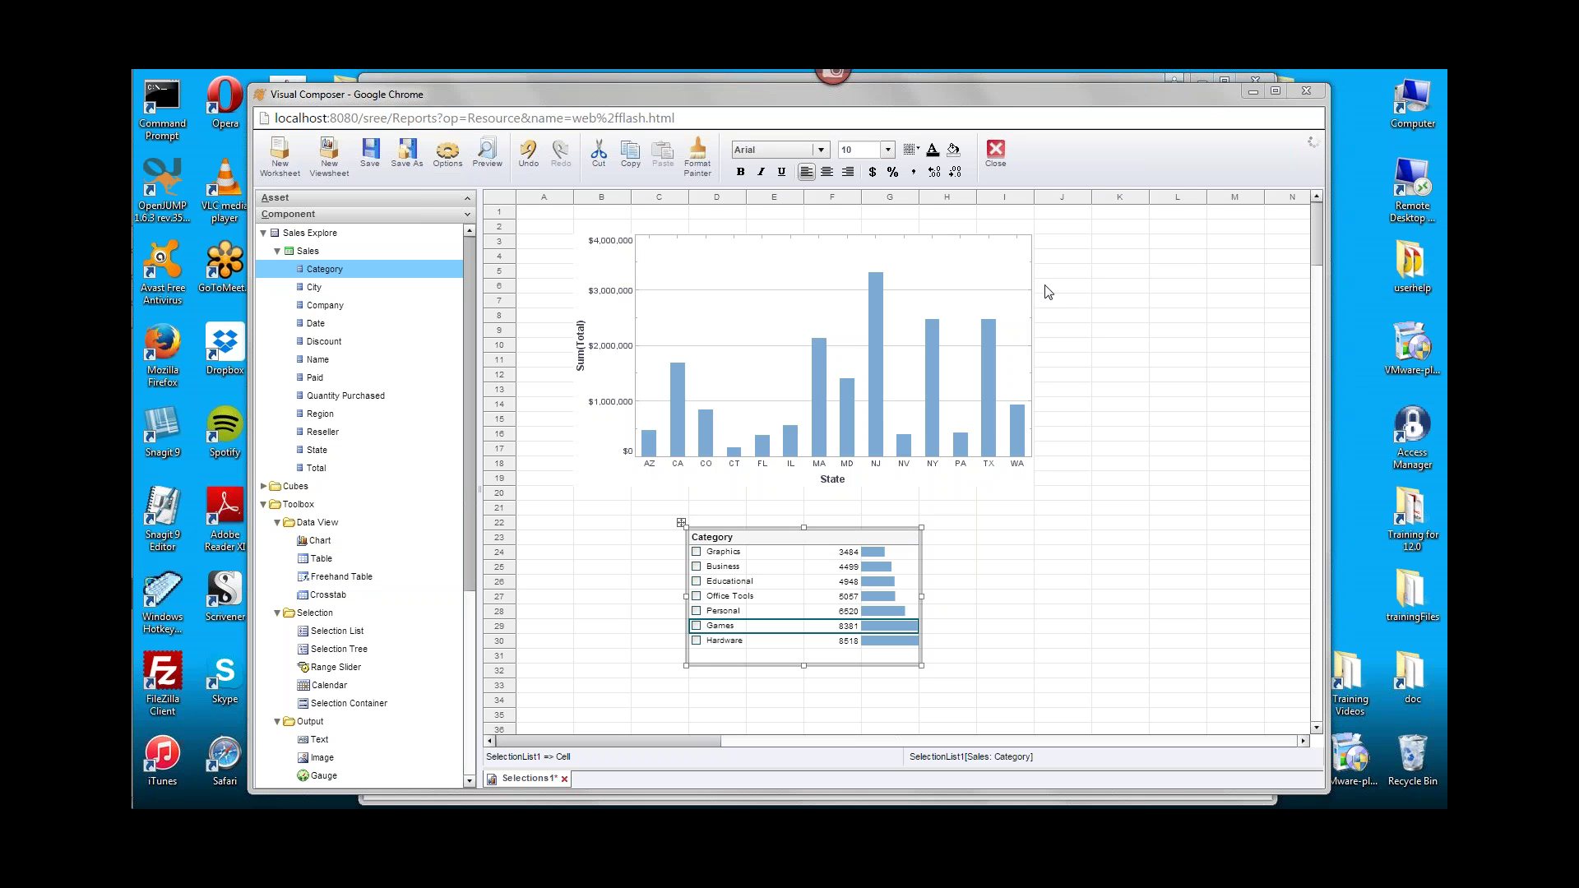
click(812, 569)
key(Delete)
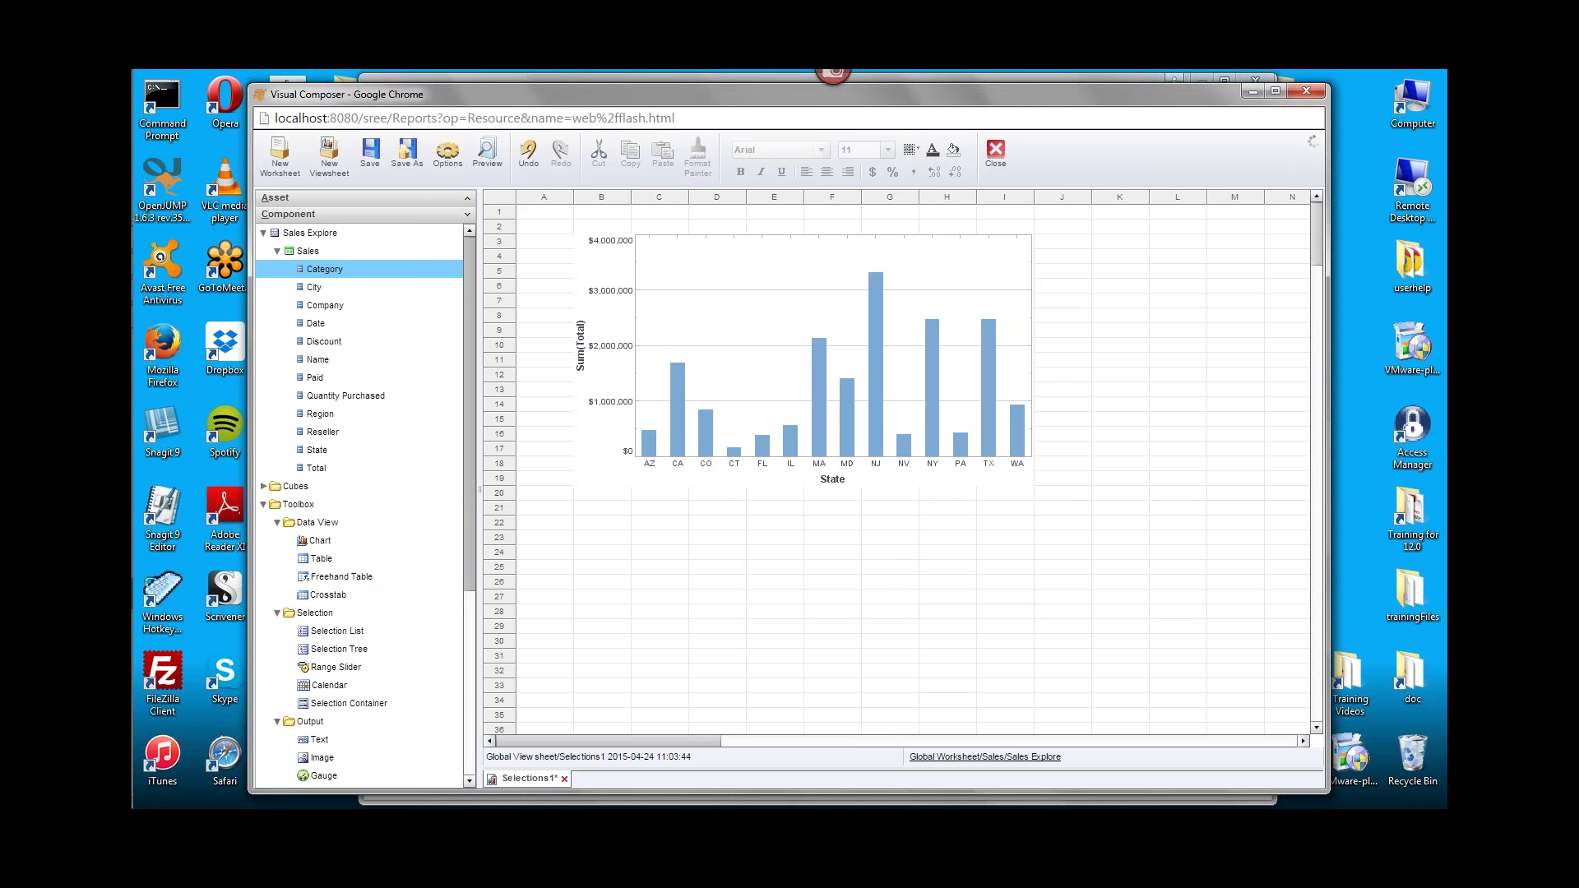
Place a Selection Tree component below the chart and add the State field as its first level.
scroll(470, 569, down, 3)
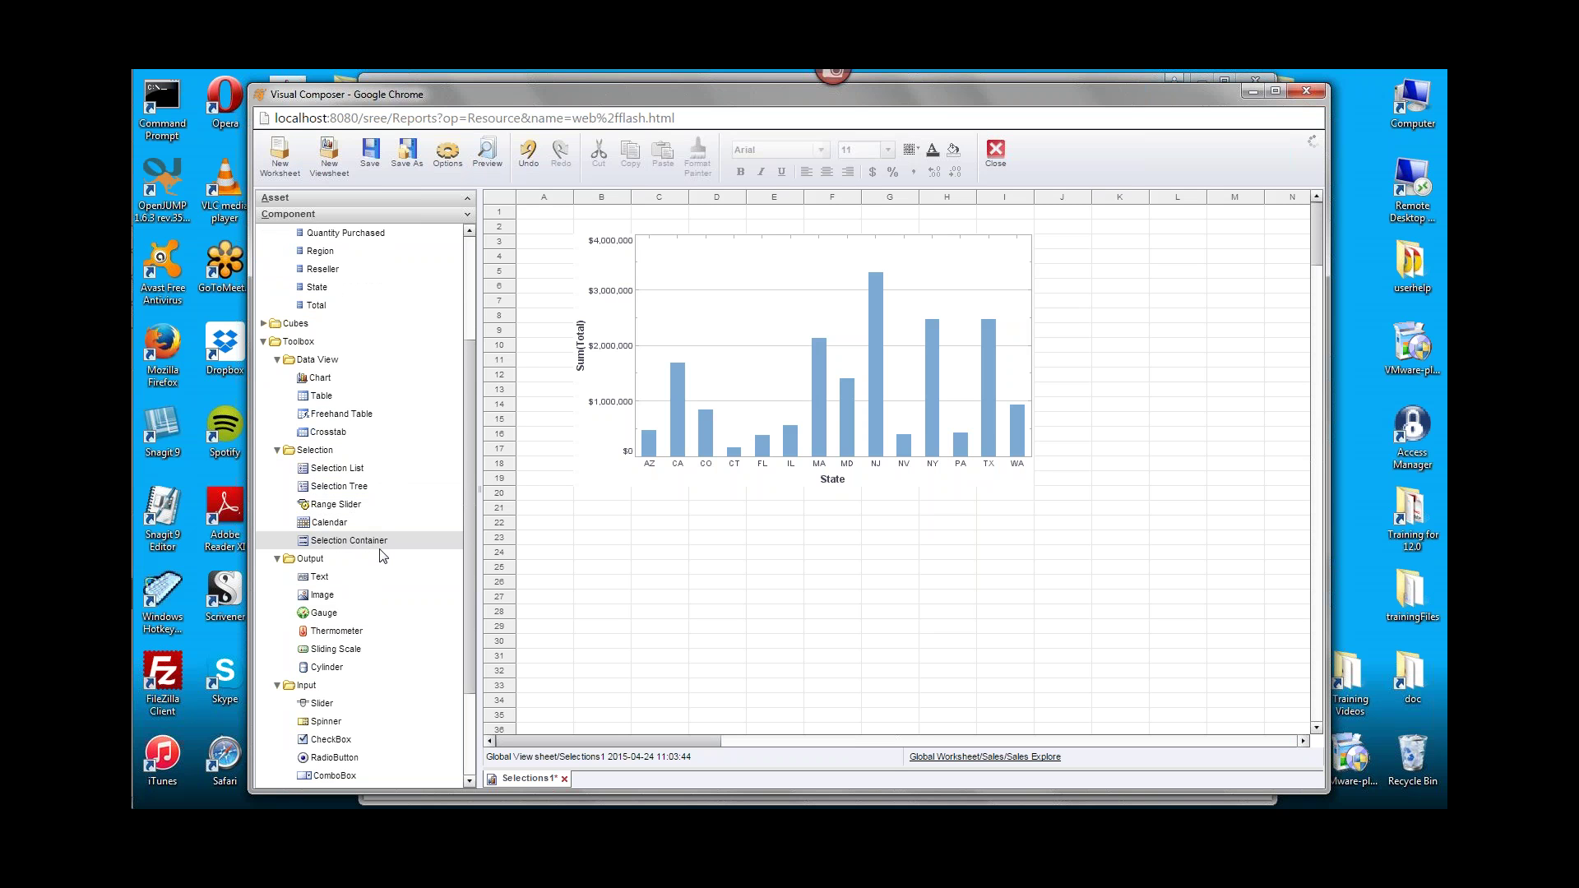
click(347, 489)
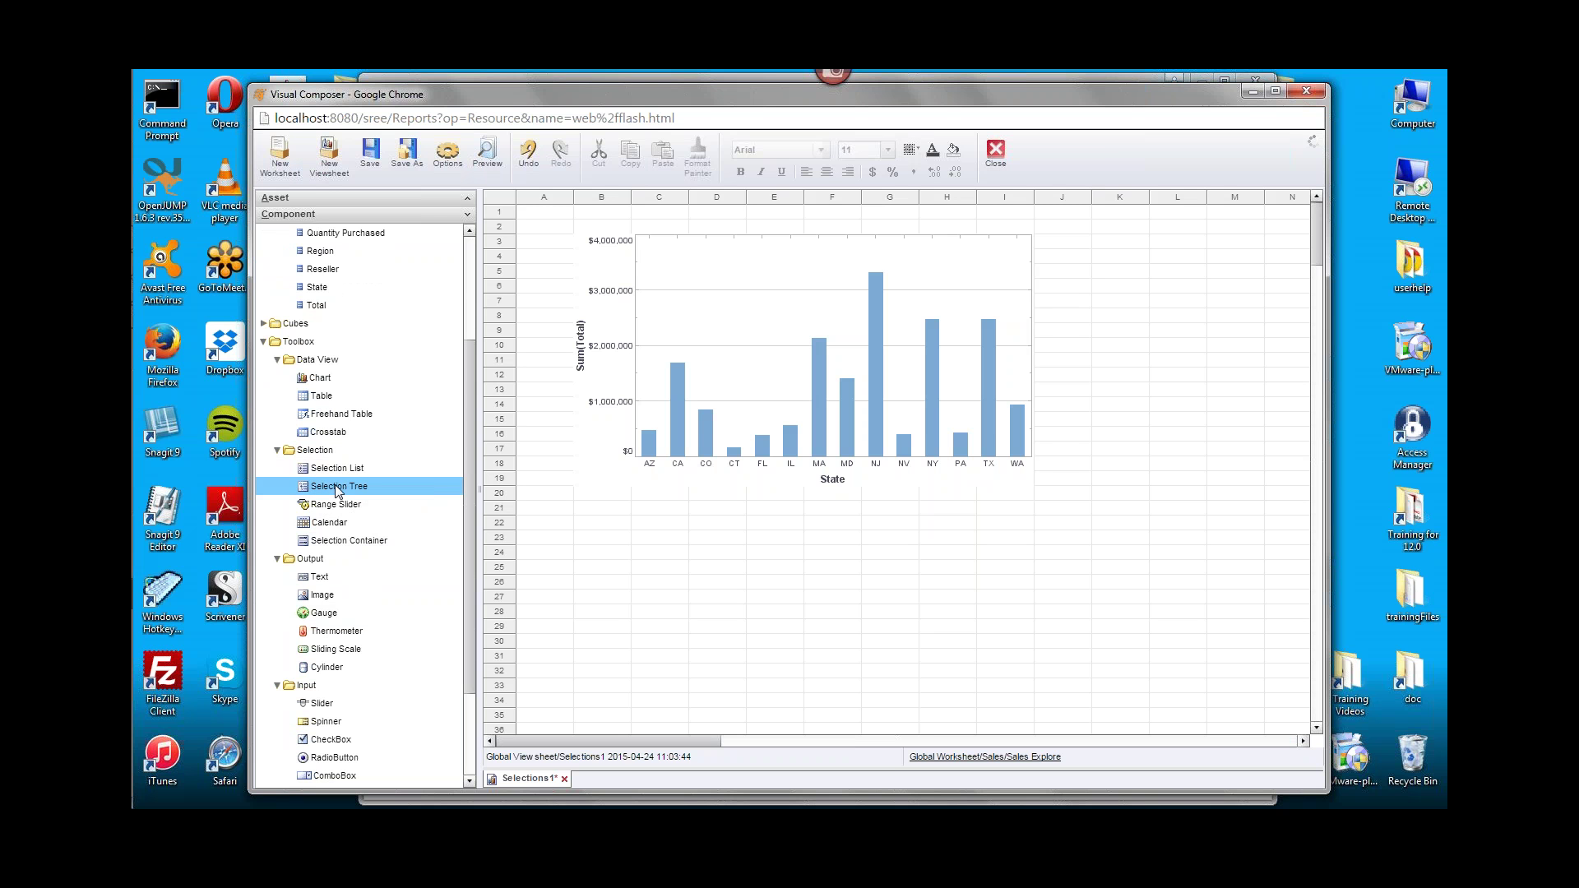
drag(345, 491, 678, 531)
scroll(473, 263, up, 3)
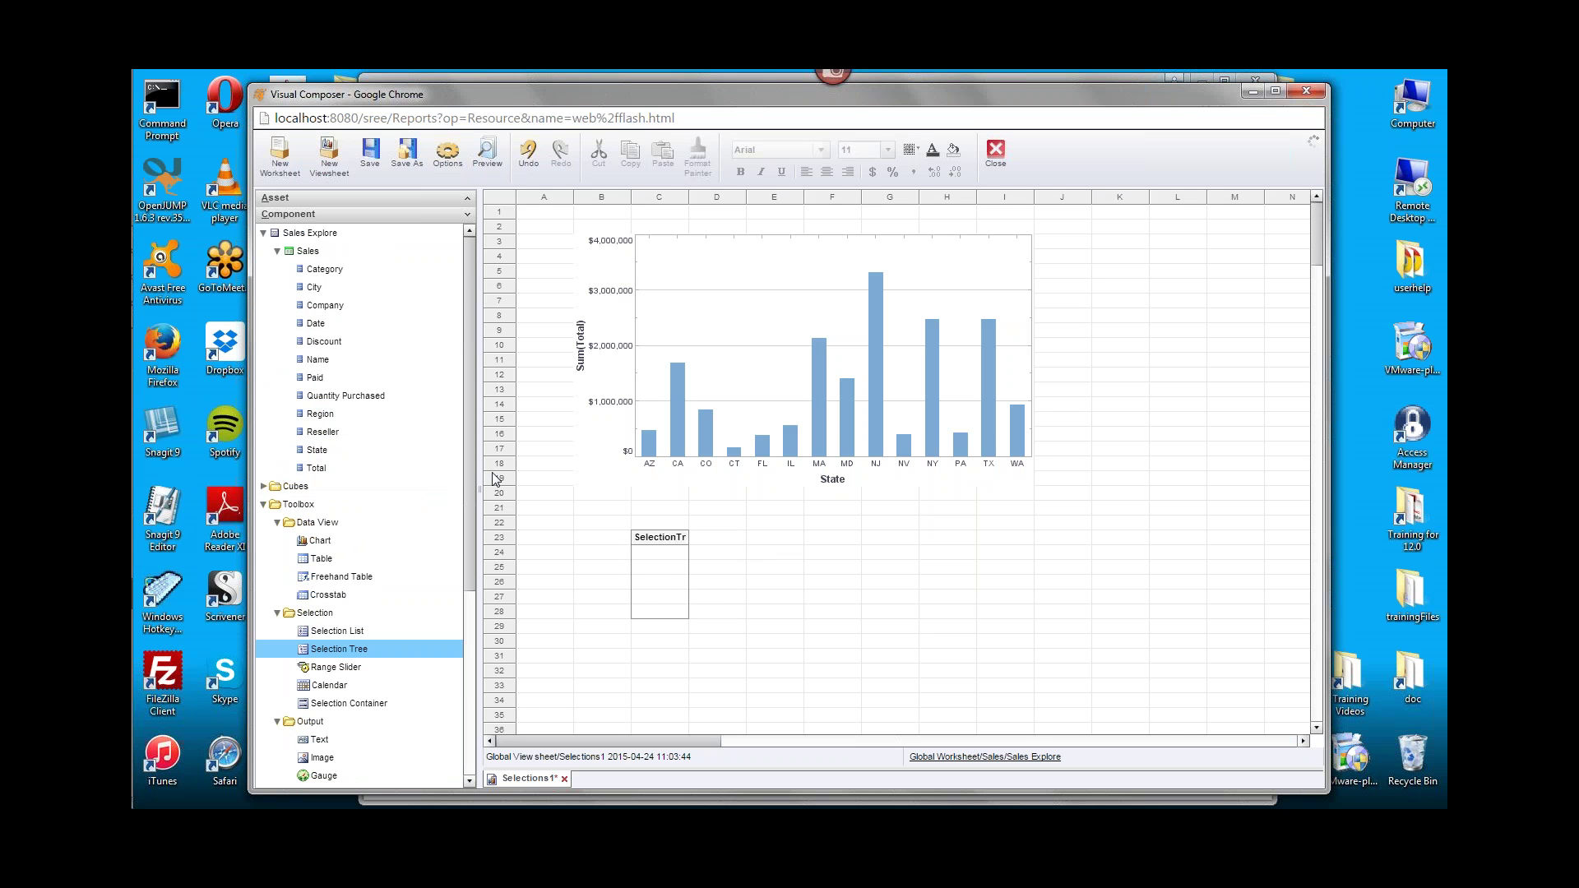
click(336, 451)
drag(336, 449, 578, 530)
drag(665, 575, 664, 575)
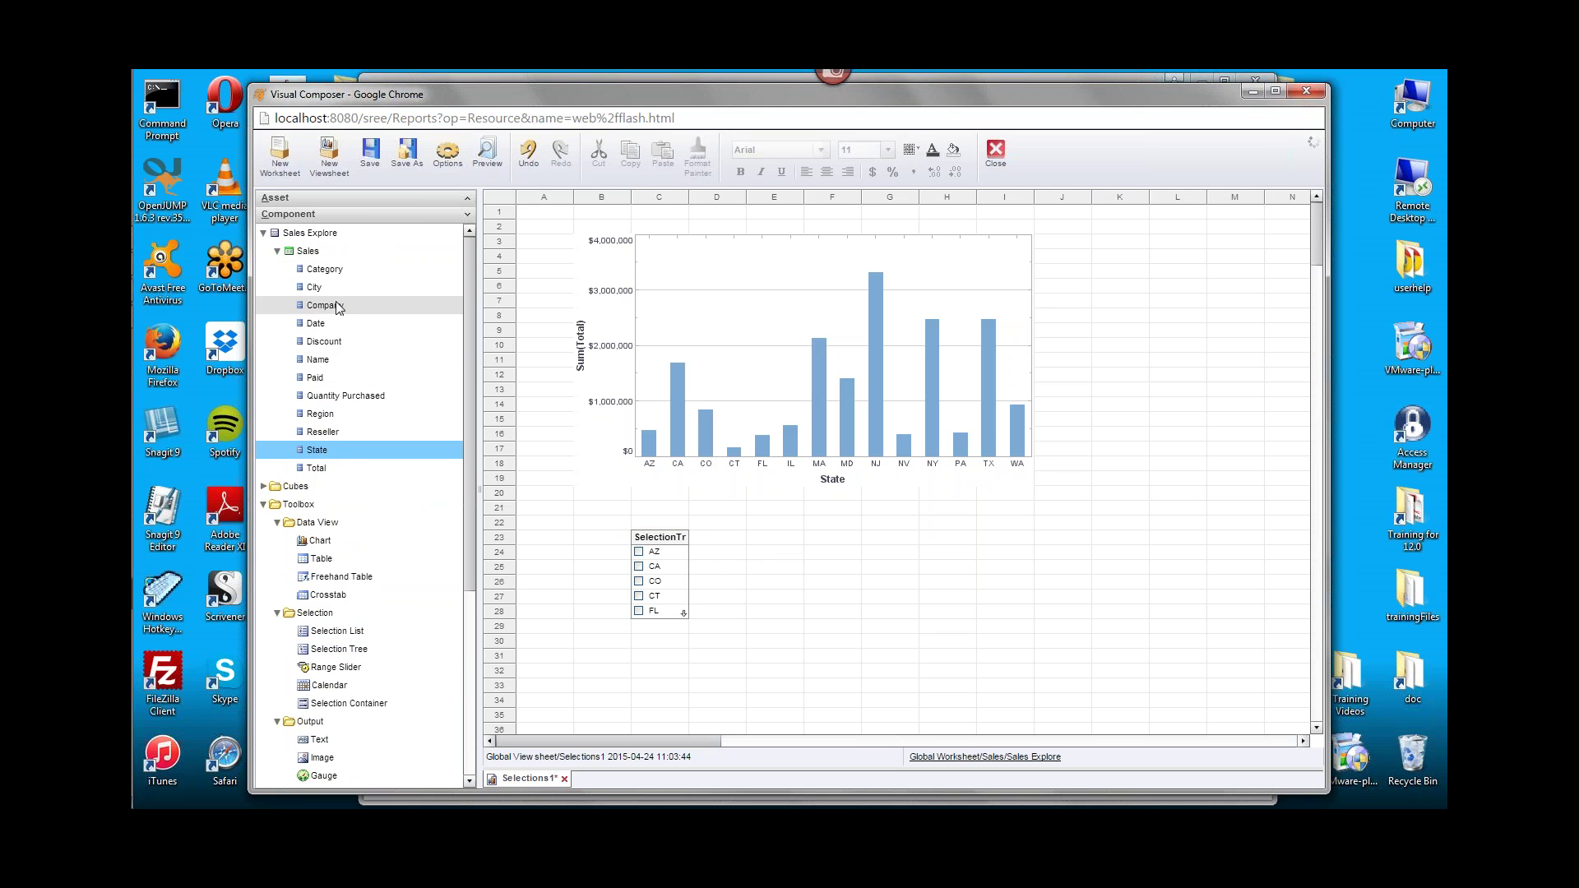
Add the City field as the second level of the selection tree, then enlarge the tree and expand CA.
drag(322, 283, 688, 680)
click(668, 588)
click(638, 566)
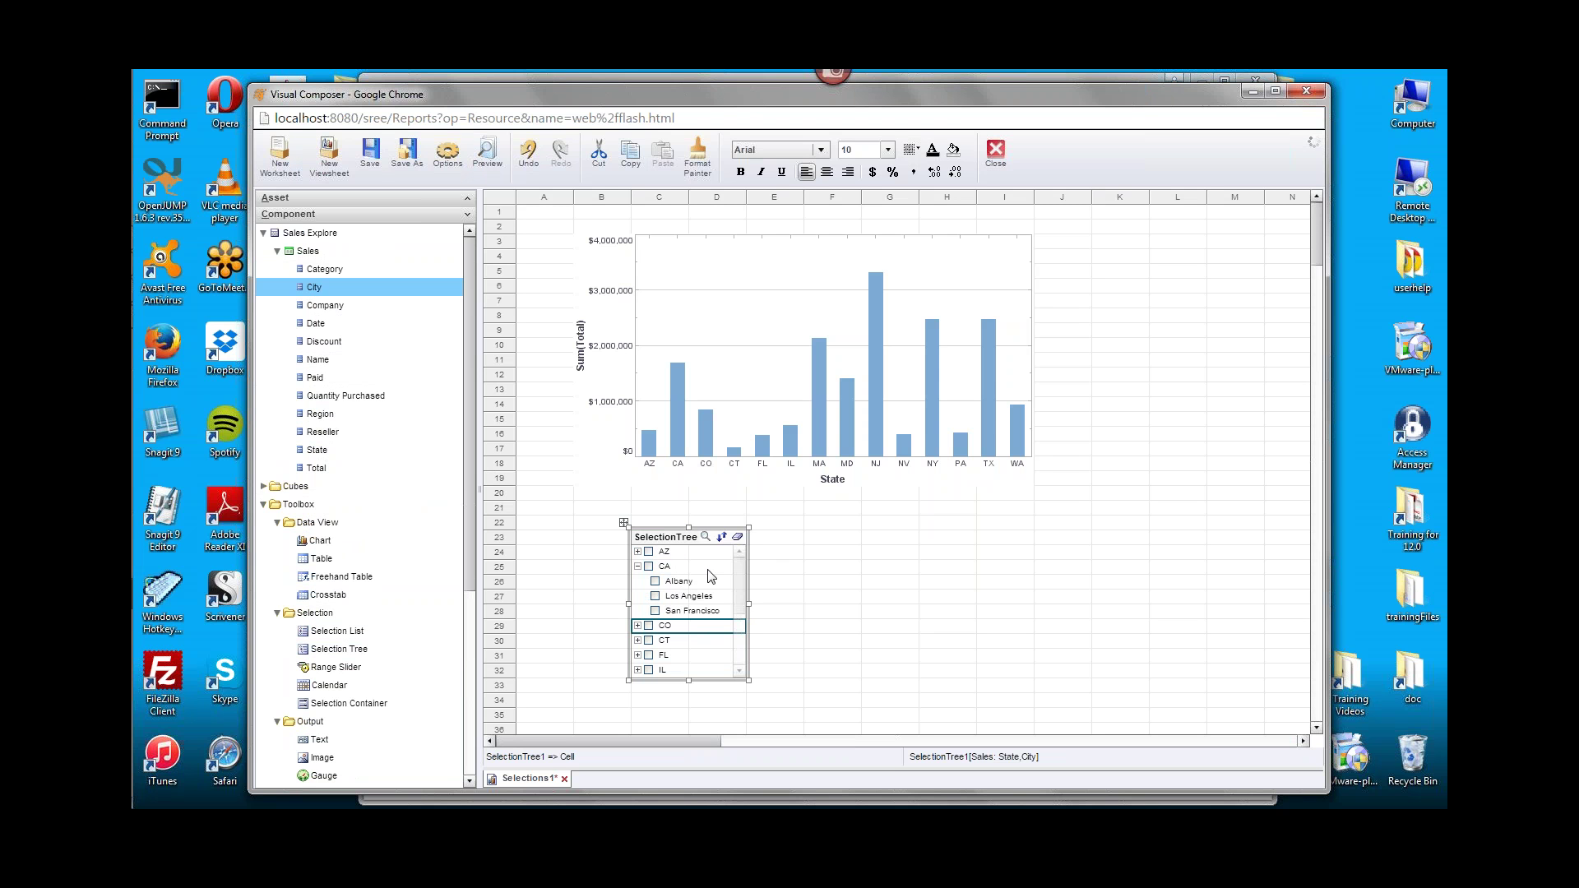
Filter the chart to AZ plus Los Angeles and Albany in the selection tree, expand CT, and clear the selections.
click(648, 551)
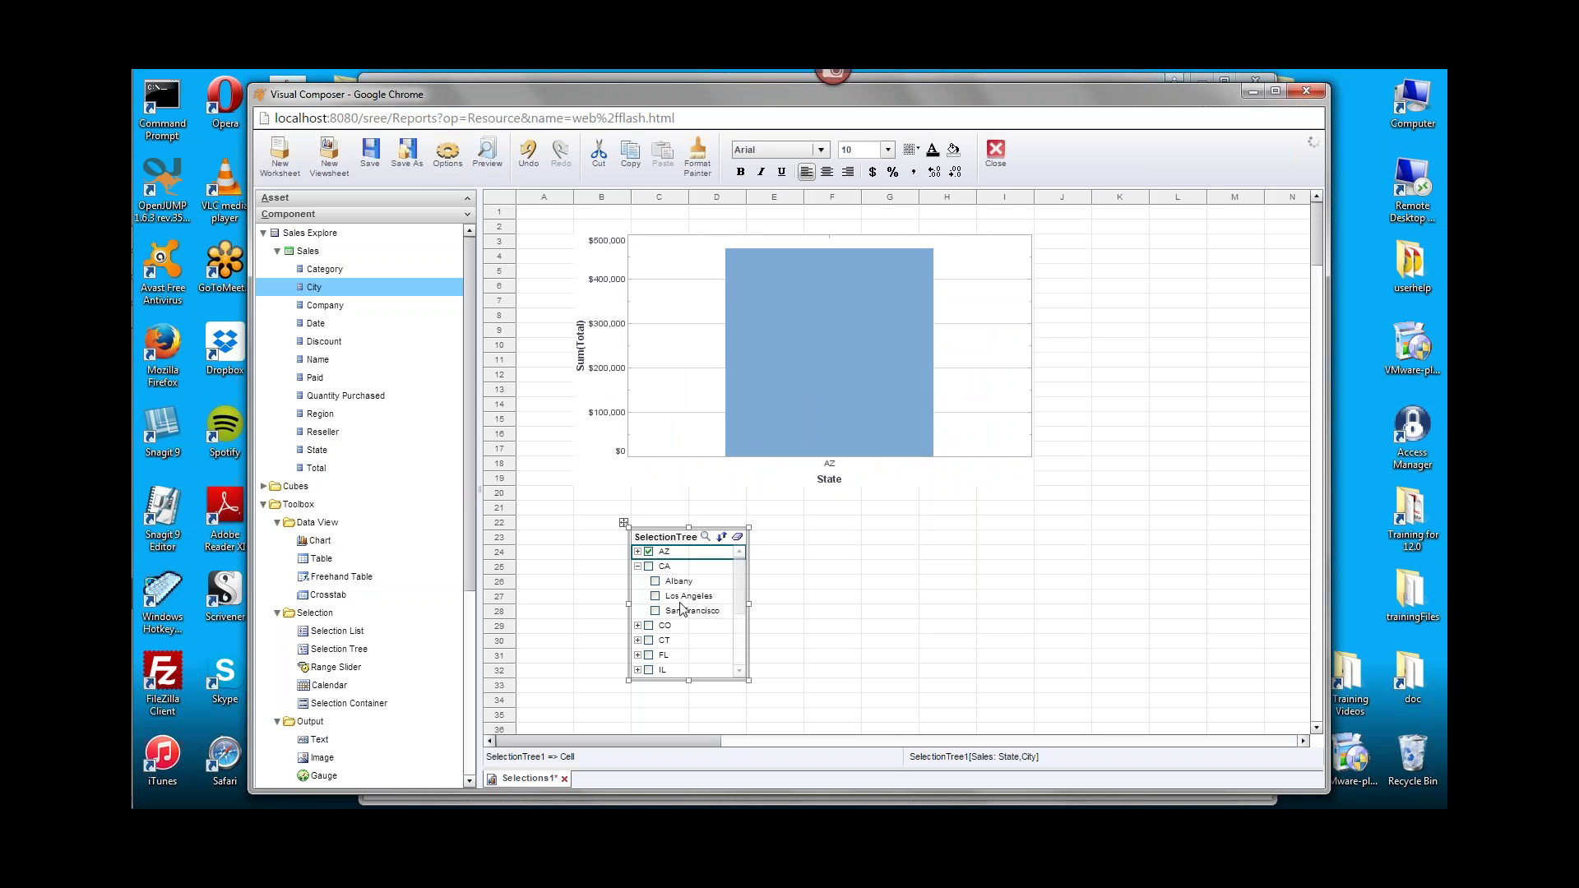
click(655, 595)
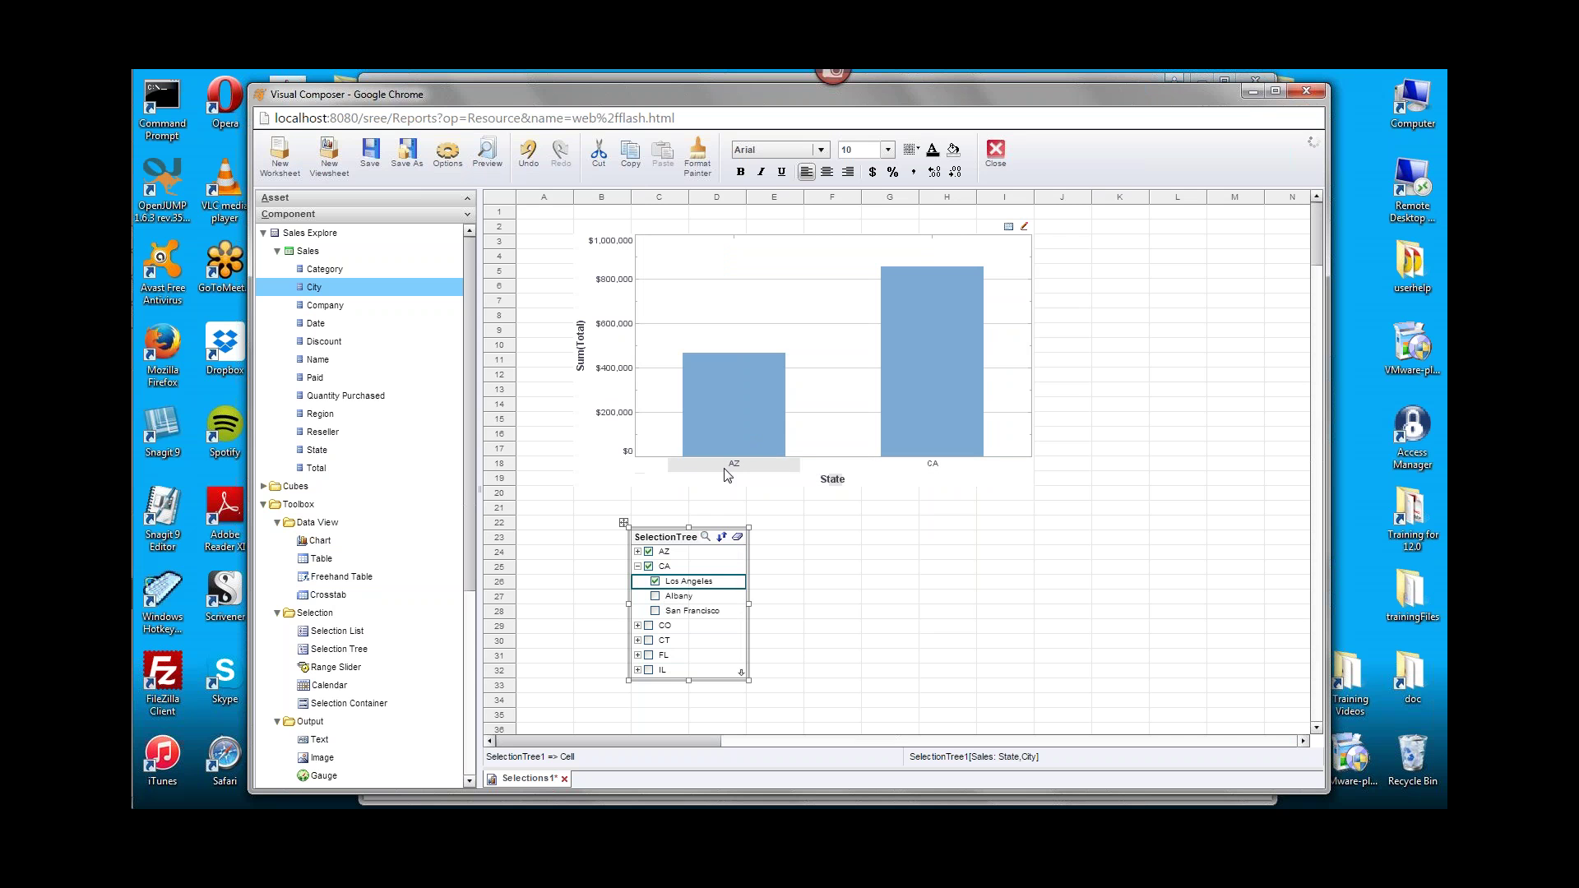
click(655, 595)
click(638, 640)
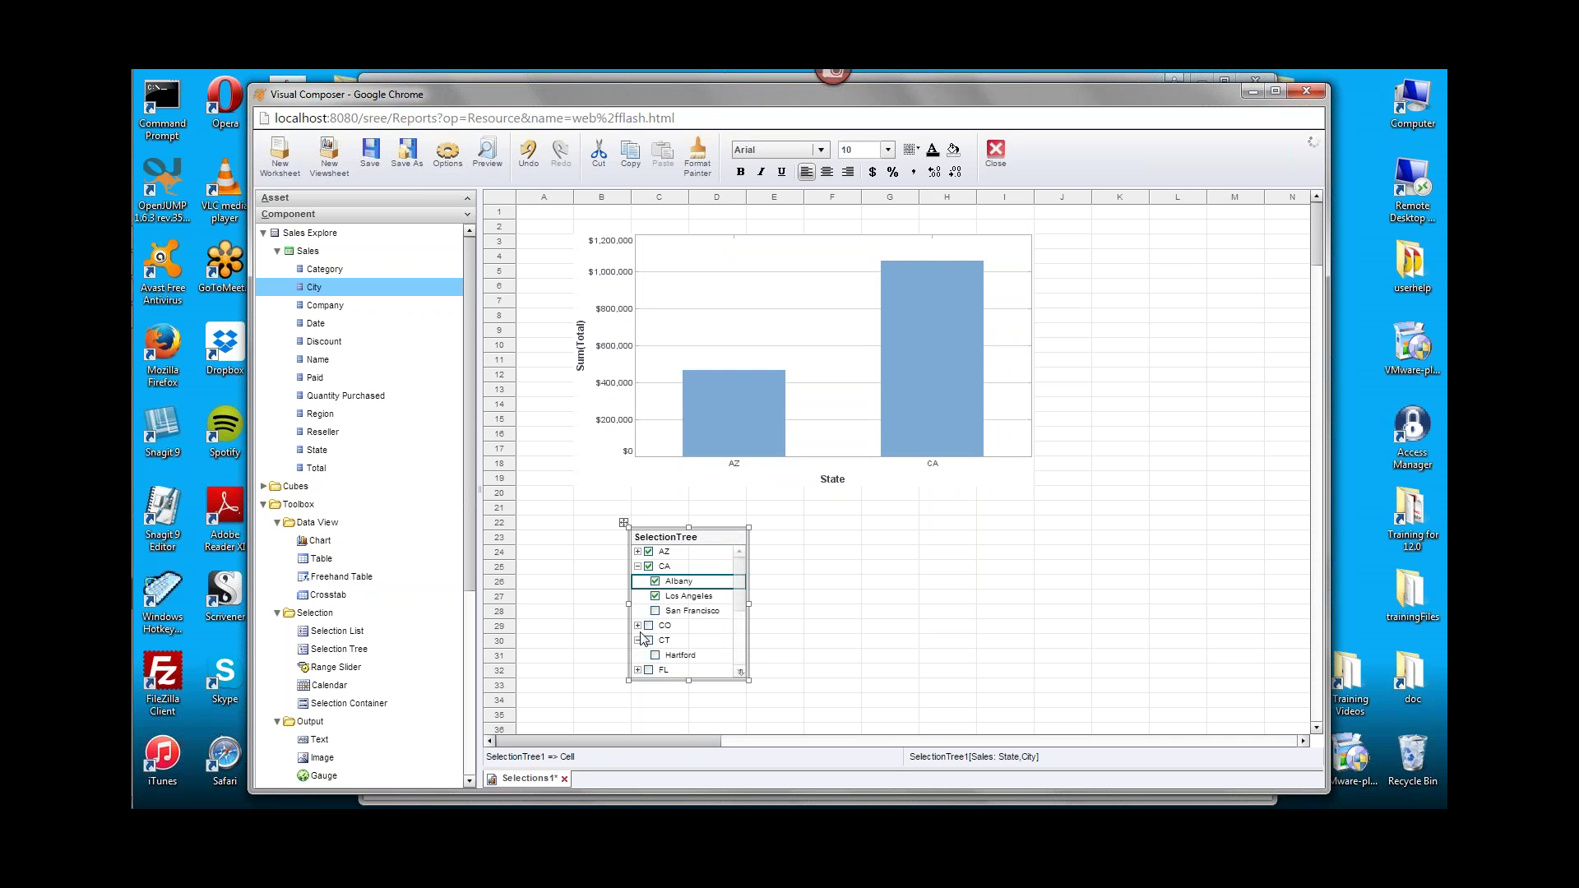
click(739, 538)
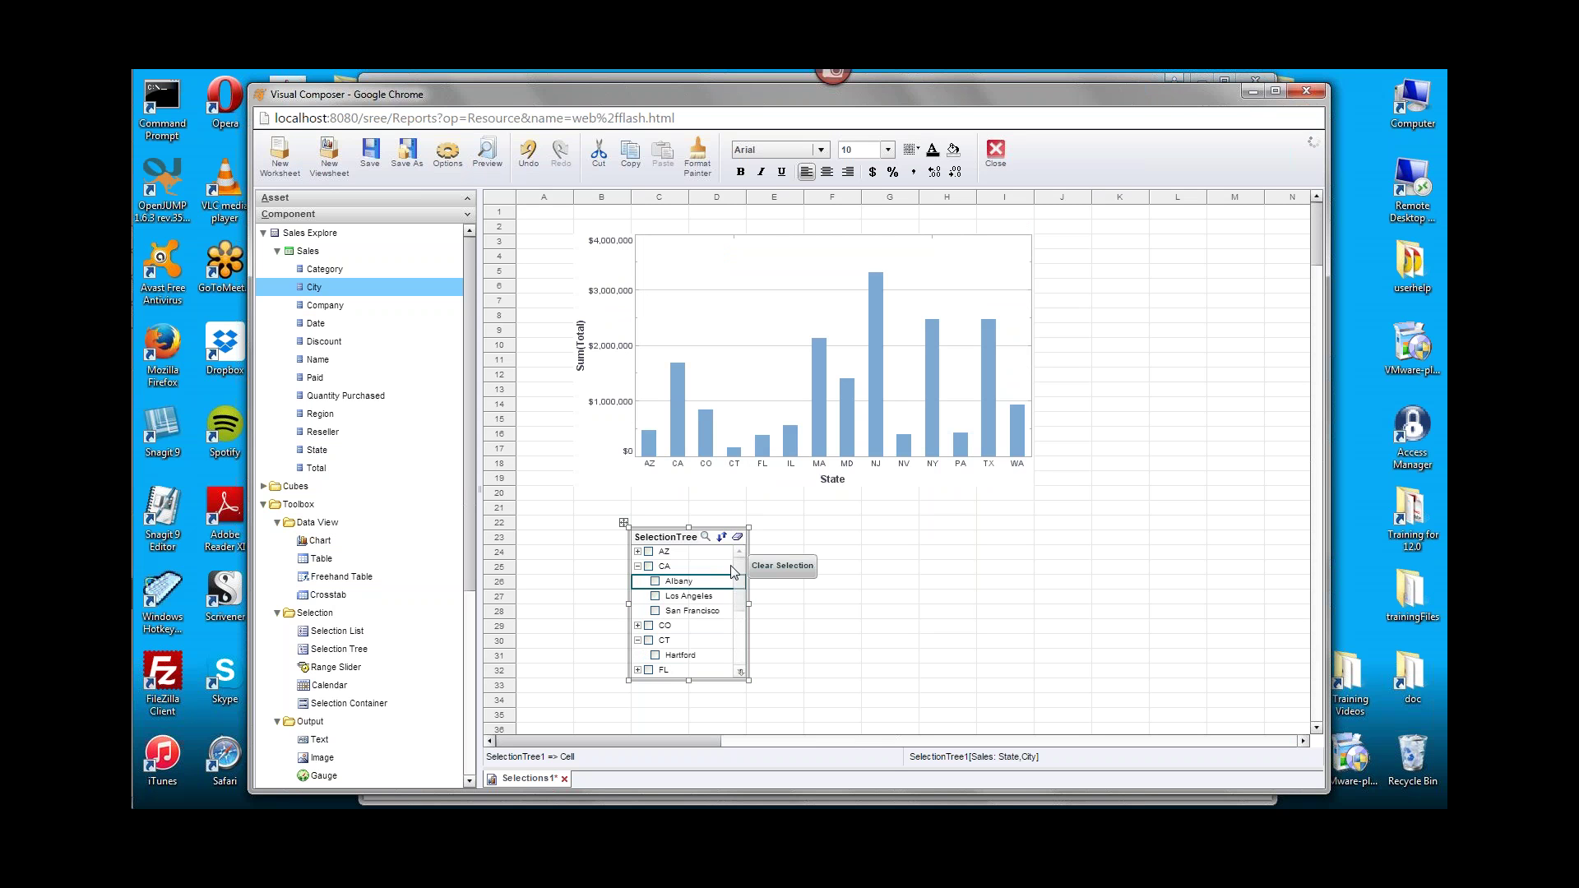
Filter the chart to San Francisco in the selection tree and open the chart for editing.
click(655, 612)
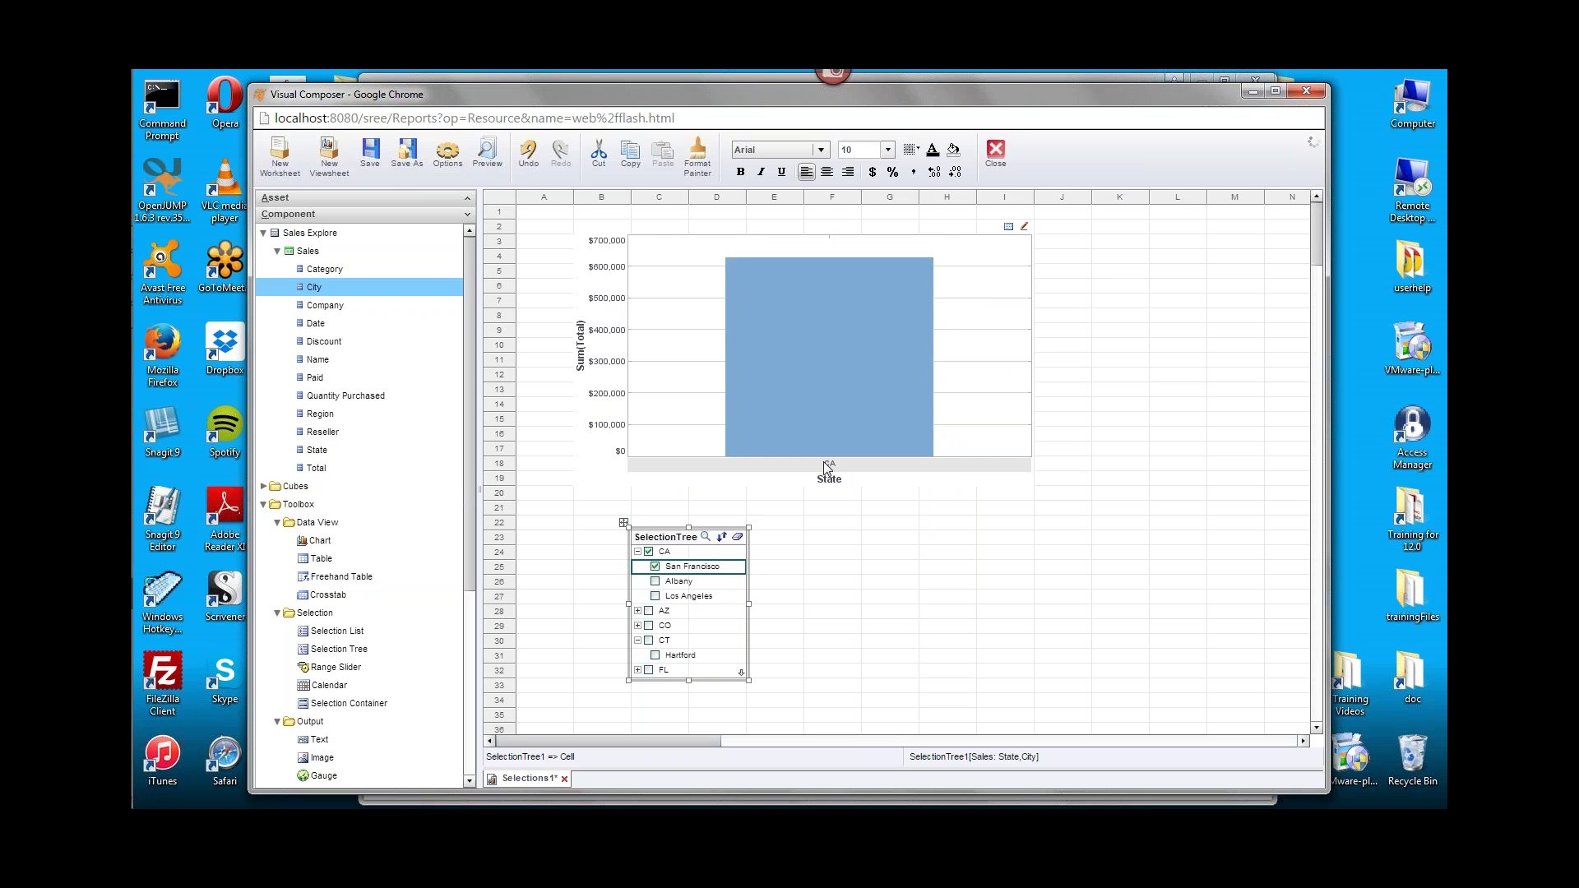
mouse_move(911, 374)
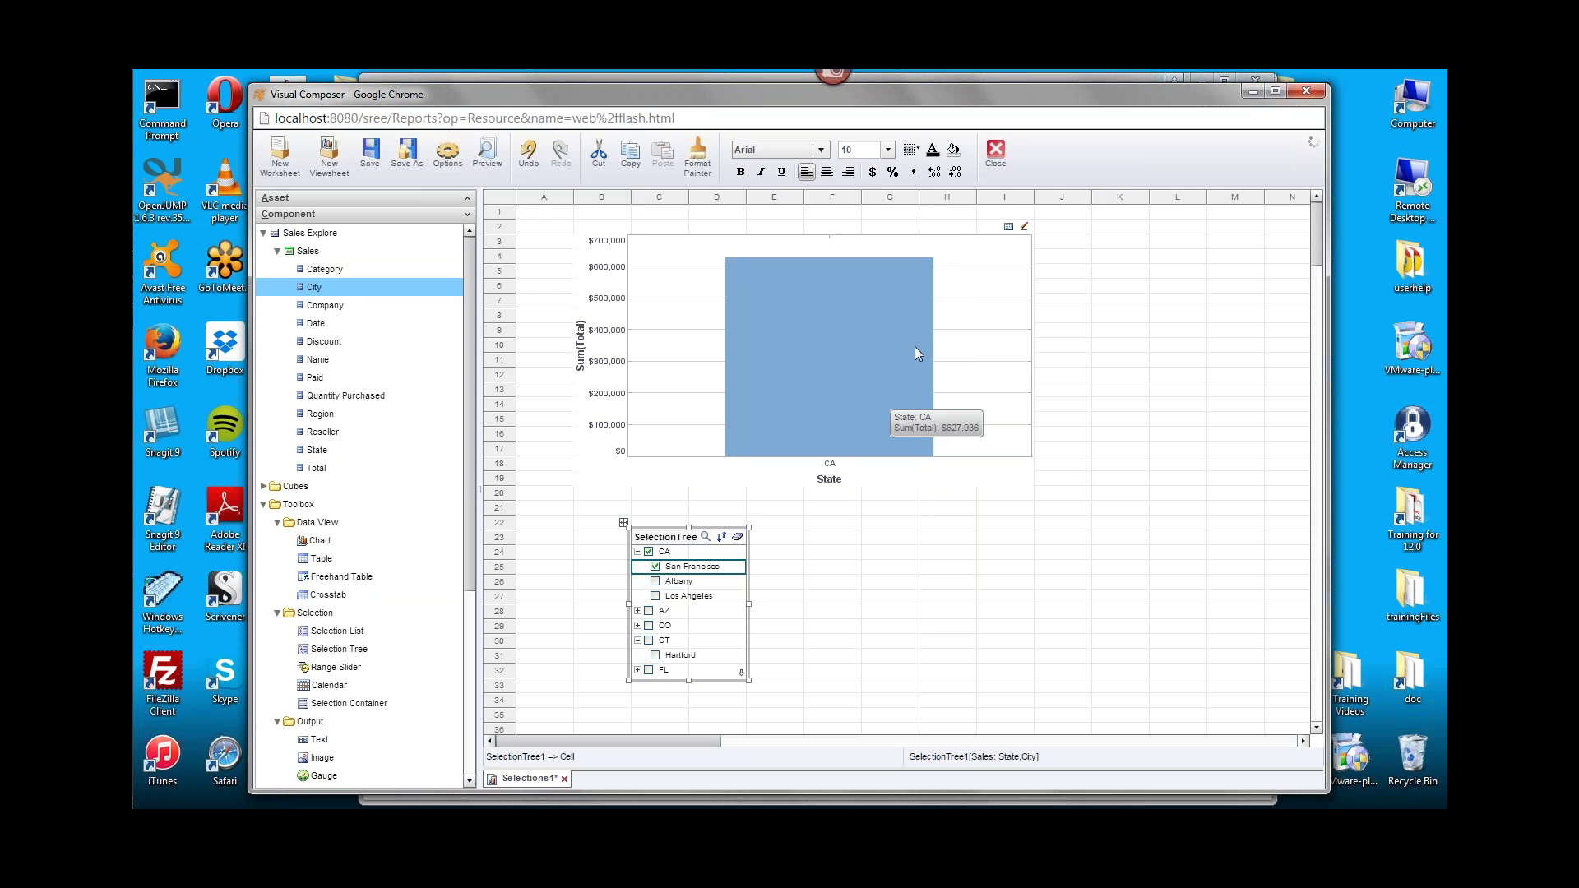
click(990, 317)
click(1025, 228)
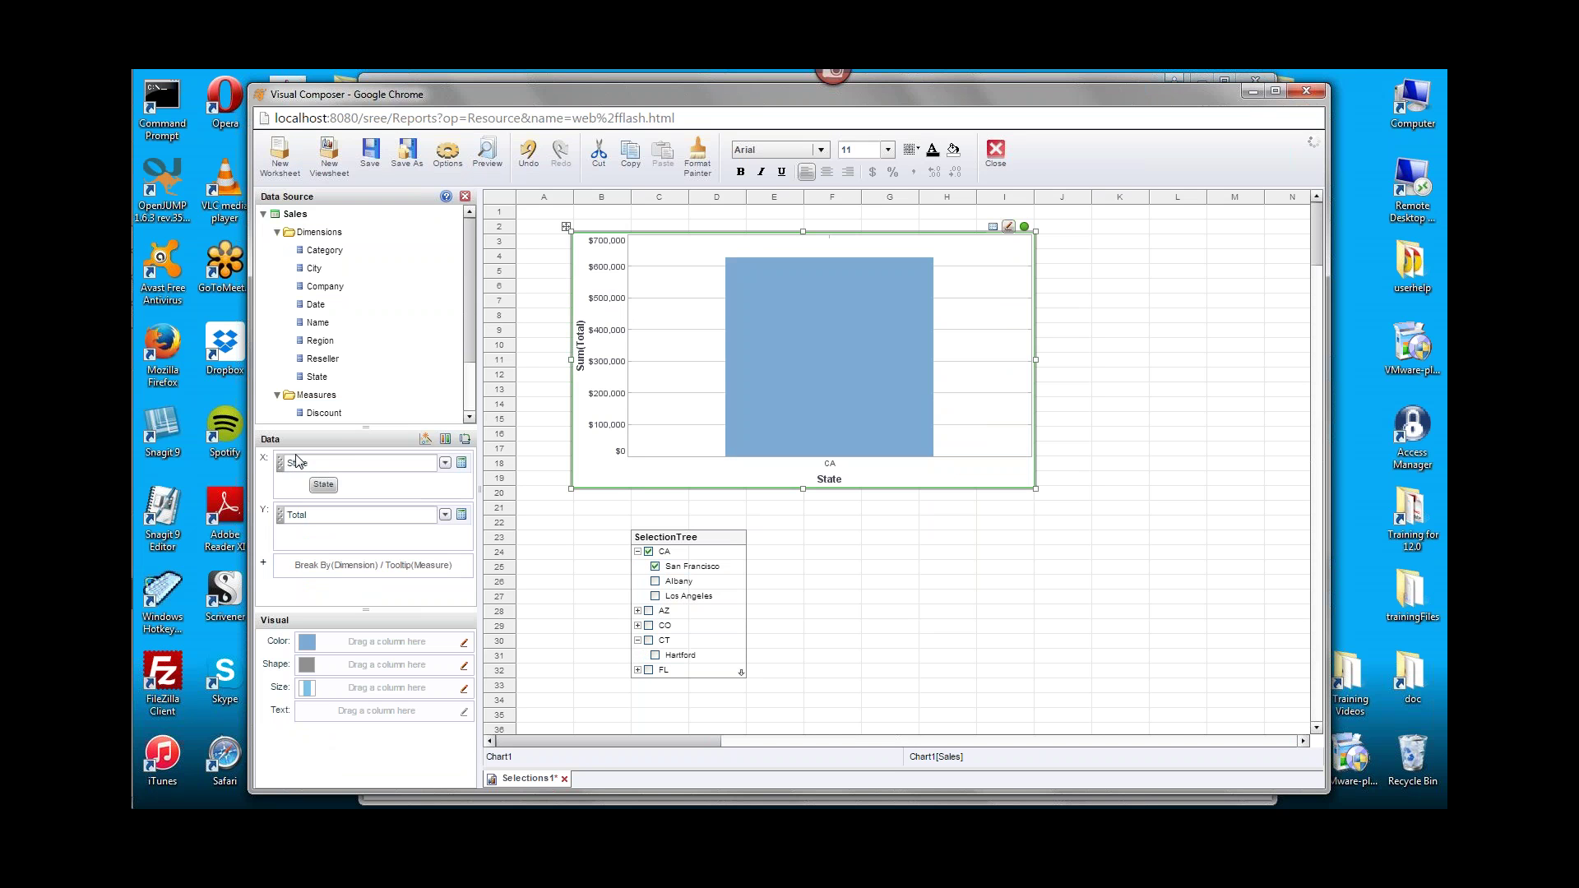
Clear the selection tree's filter and switch the chart's X field from a value to an expression.
mouse_move(826, 469)
click(740, 537)
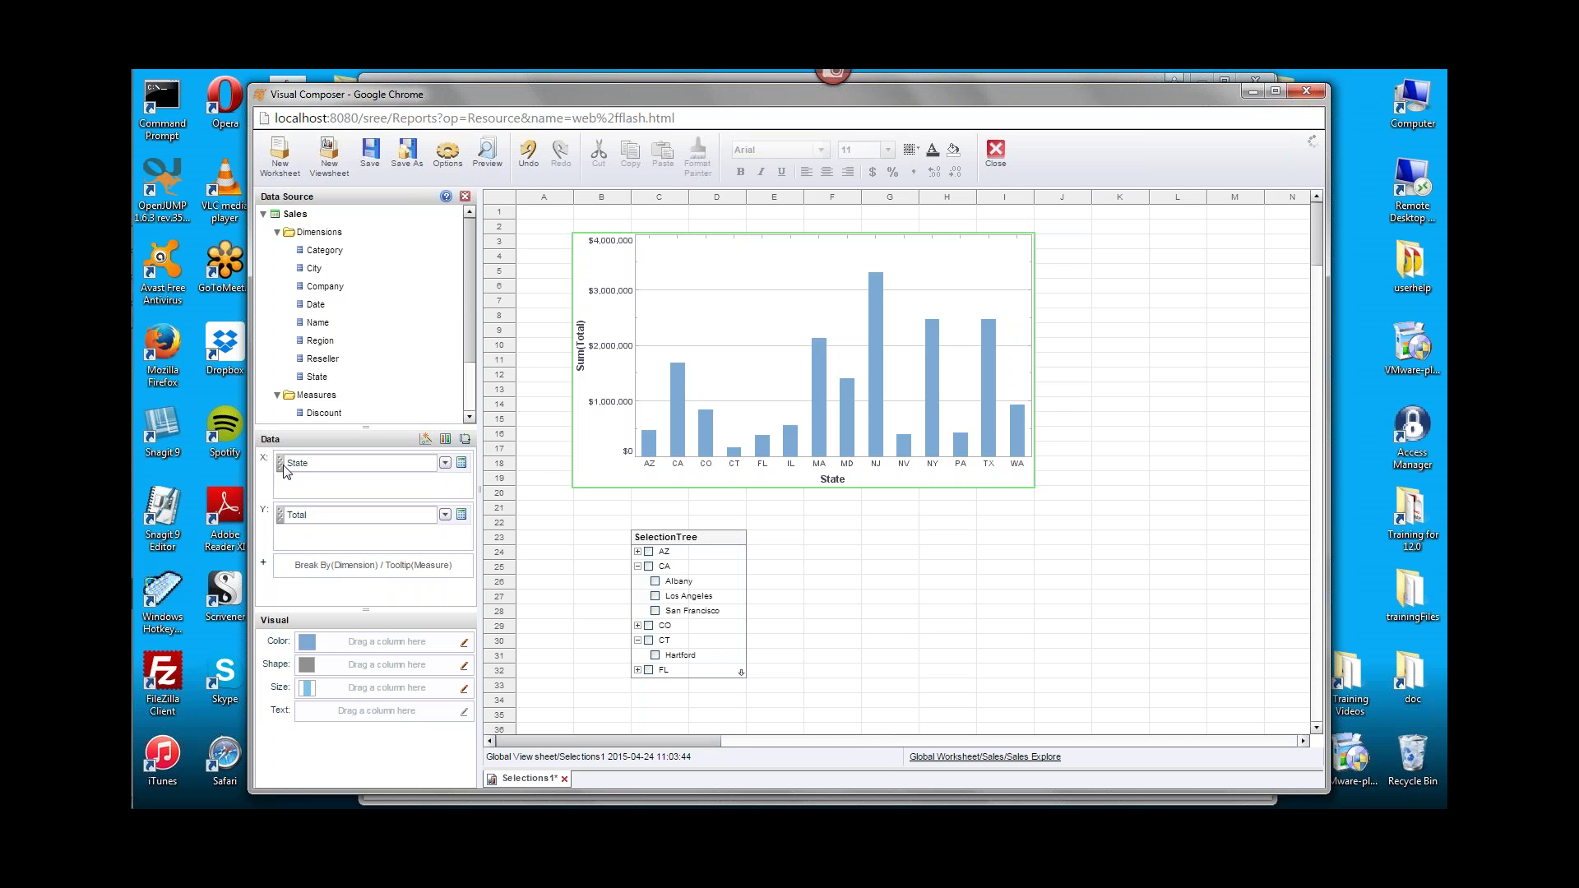
click(445, 464)
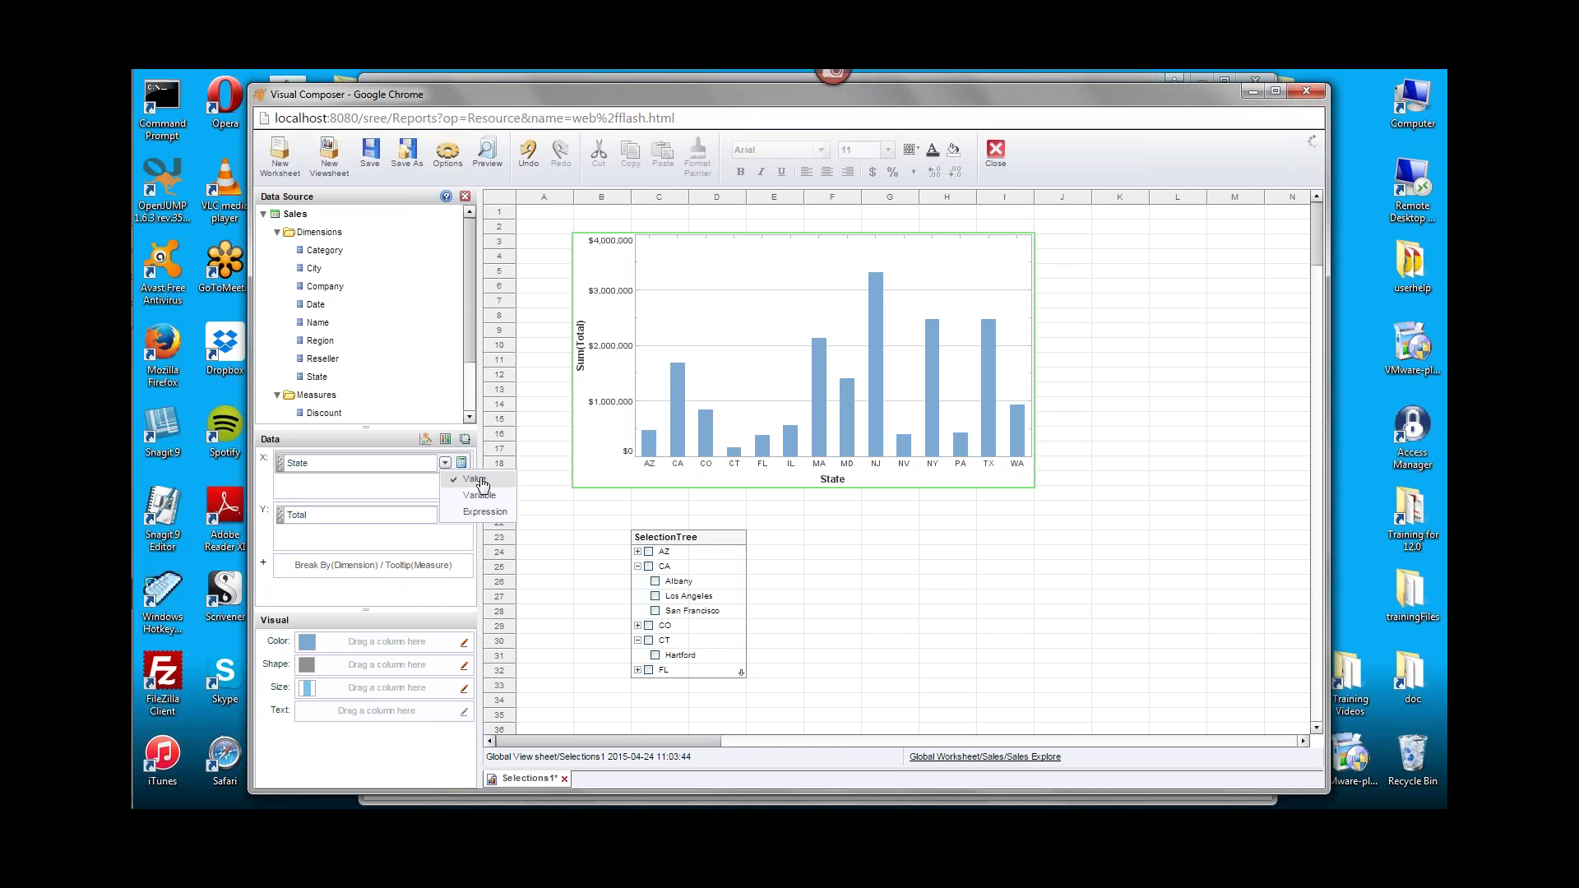
click(491, 511)
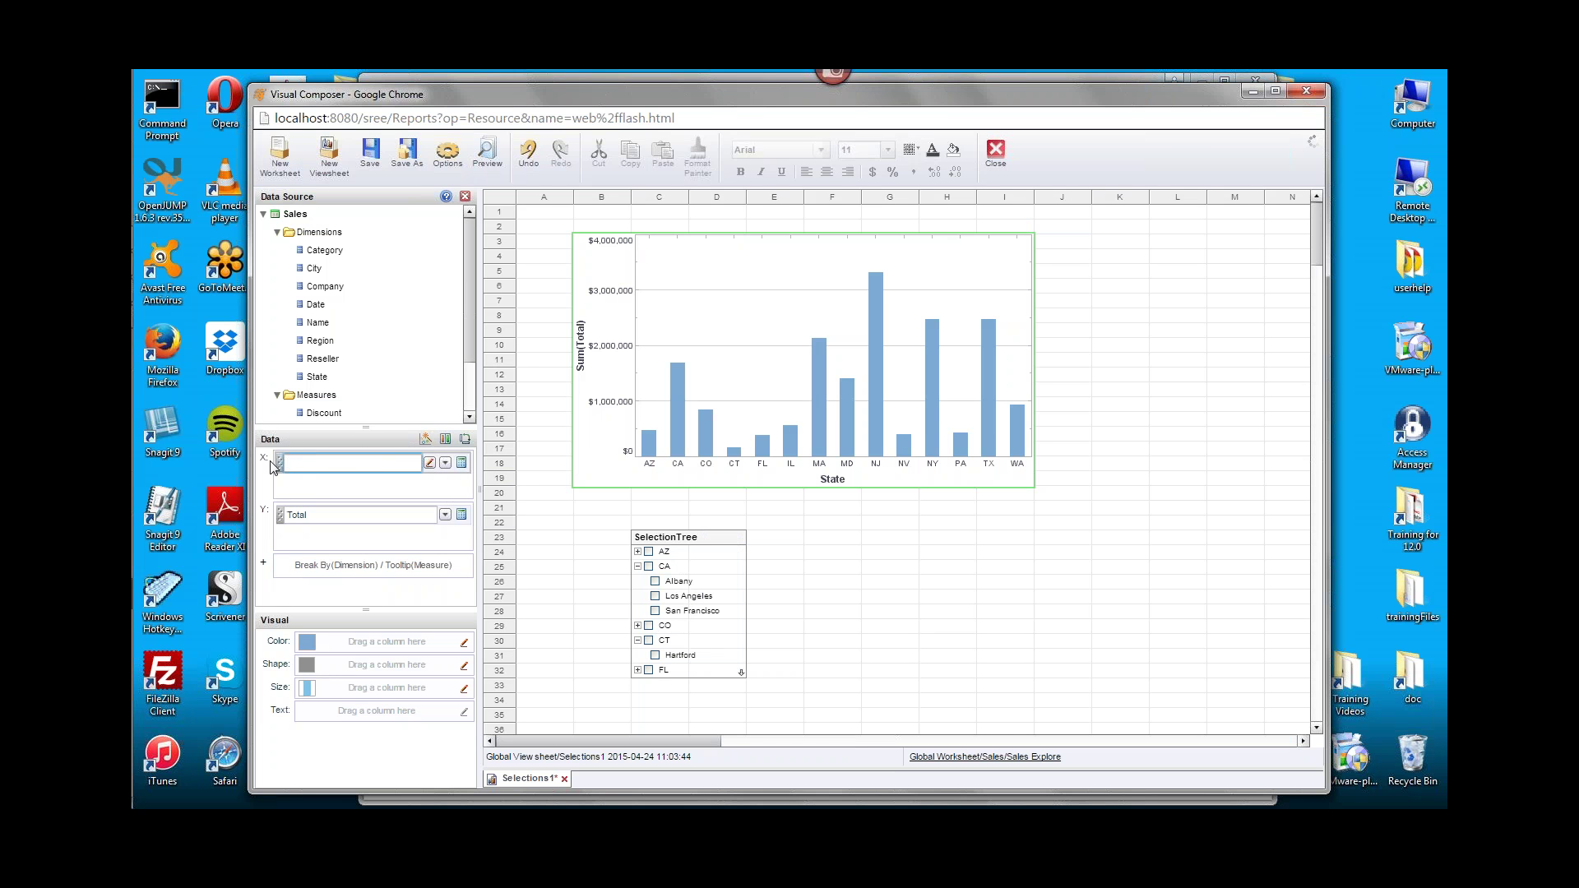
Set the X field's expression to SelectionTree1.drillMember in the Formula Editor.
click(429, 463)
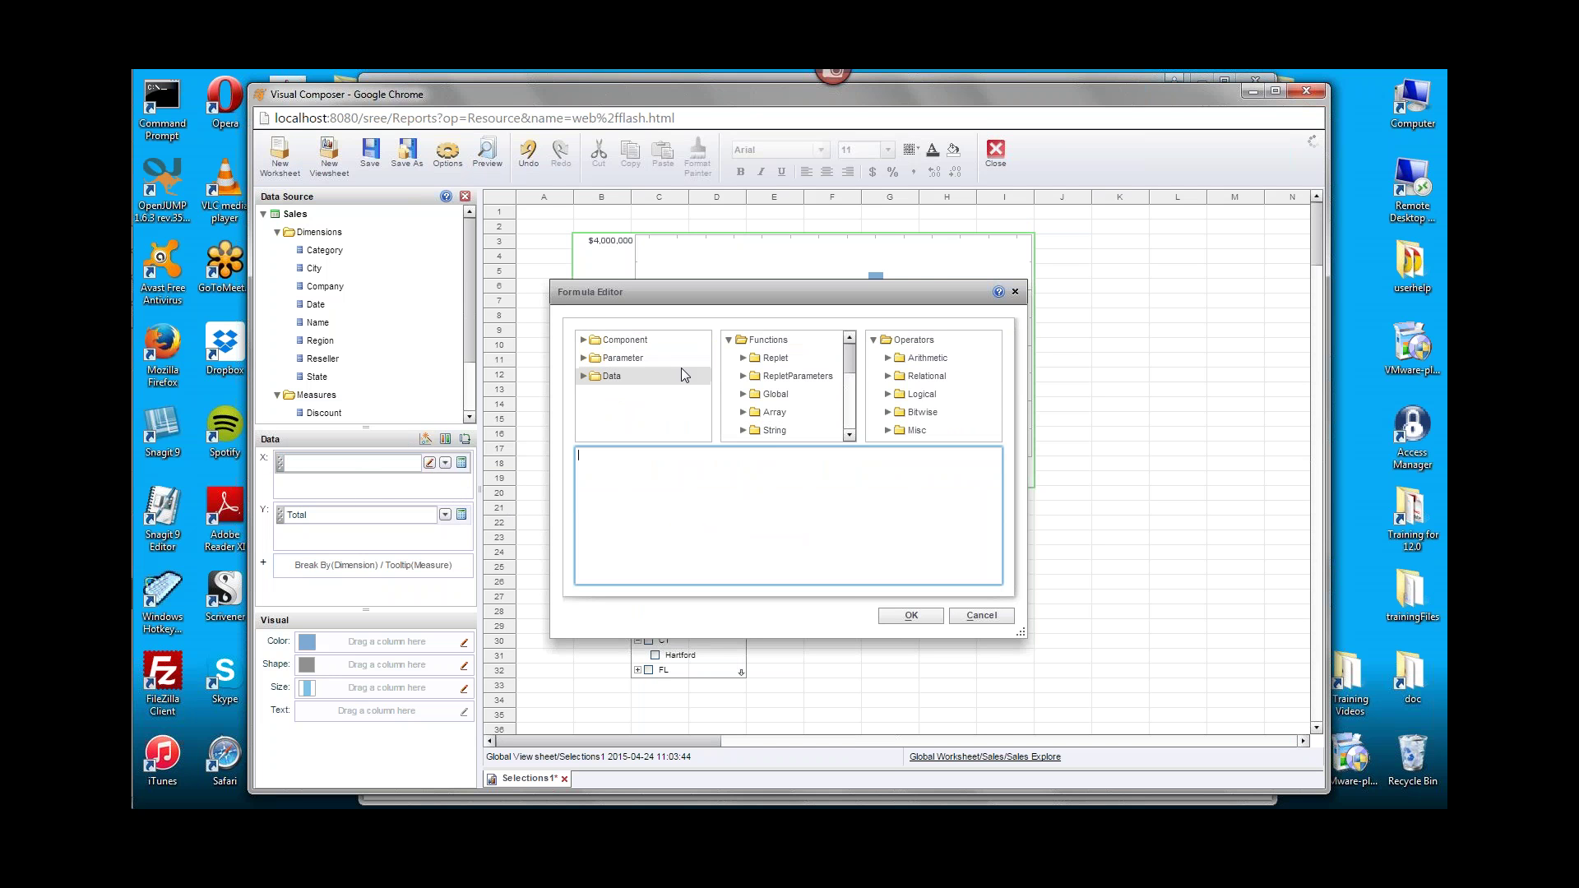
click(582, 340)
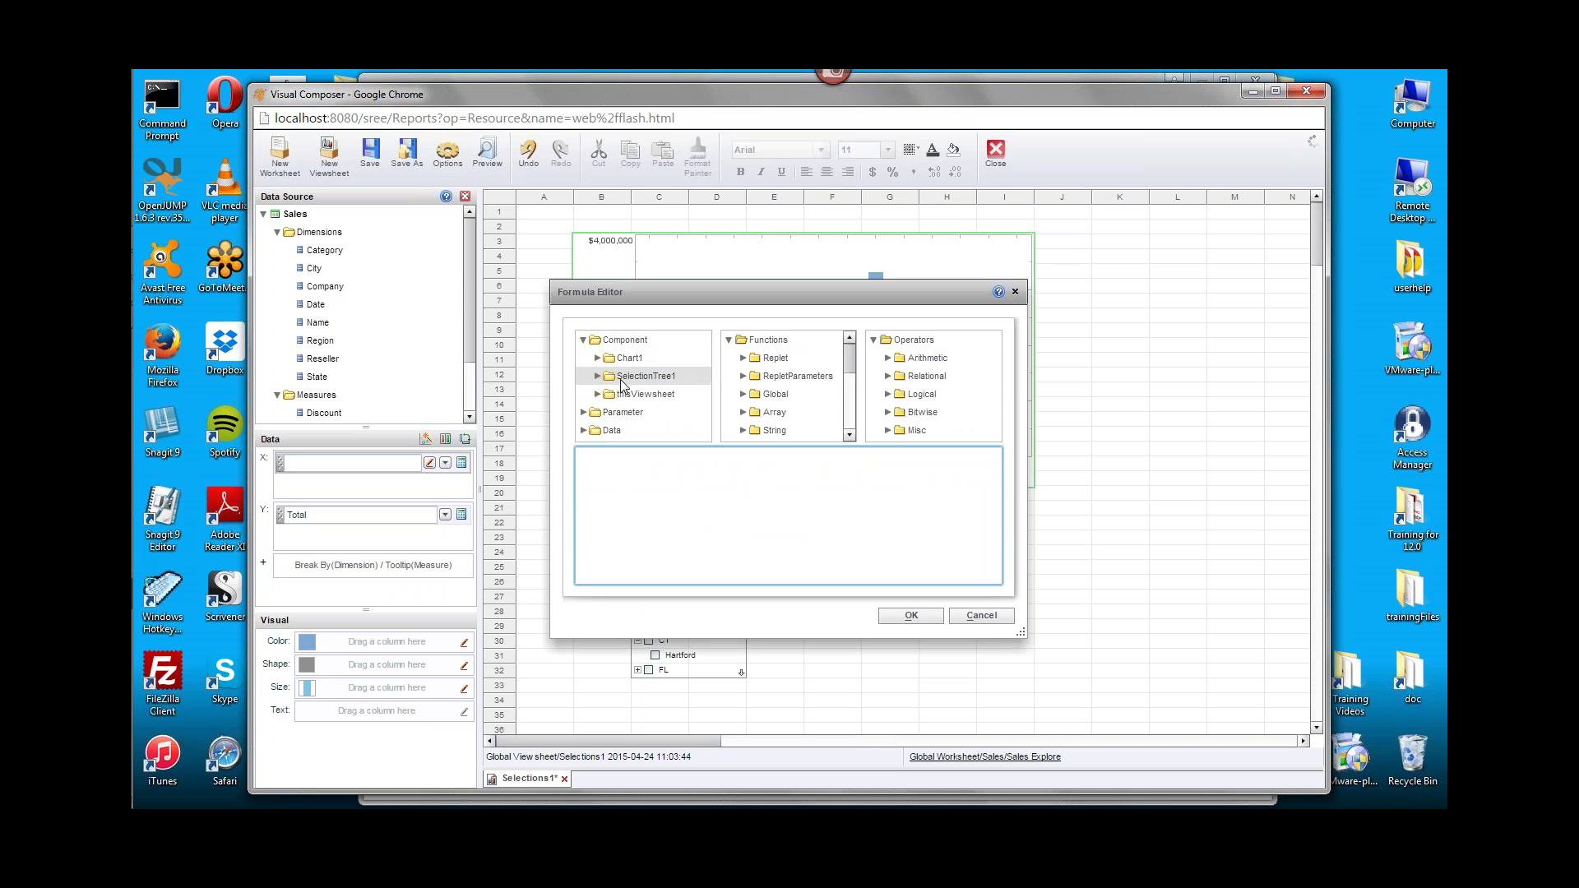
click(597, 376)
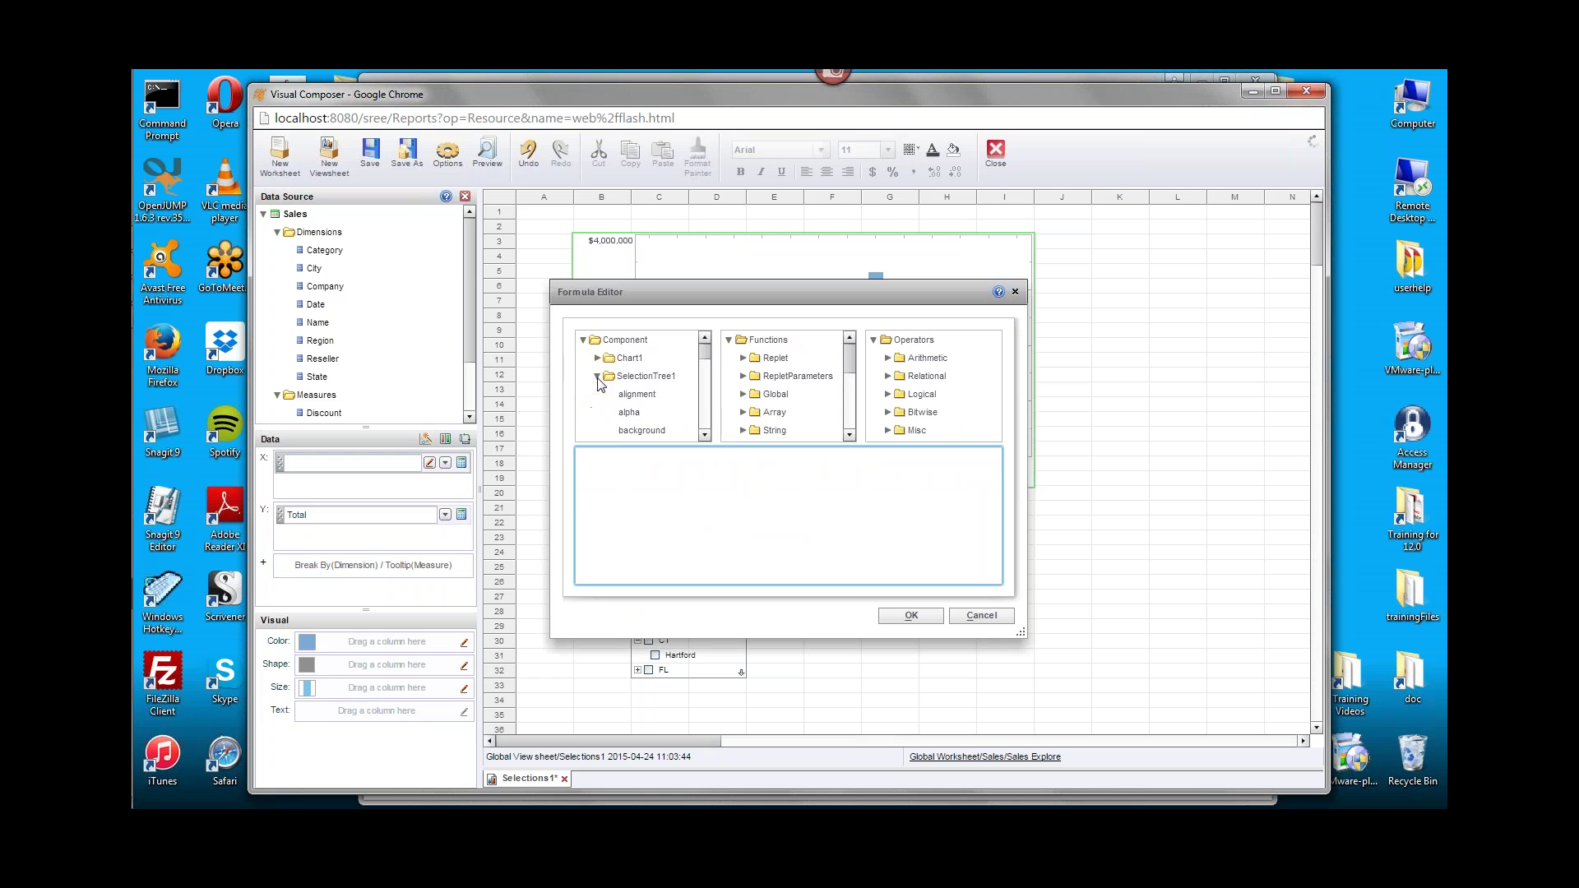
drag(705, 351, 705, 355)
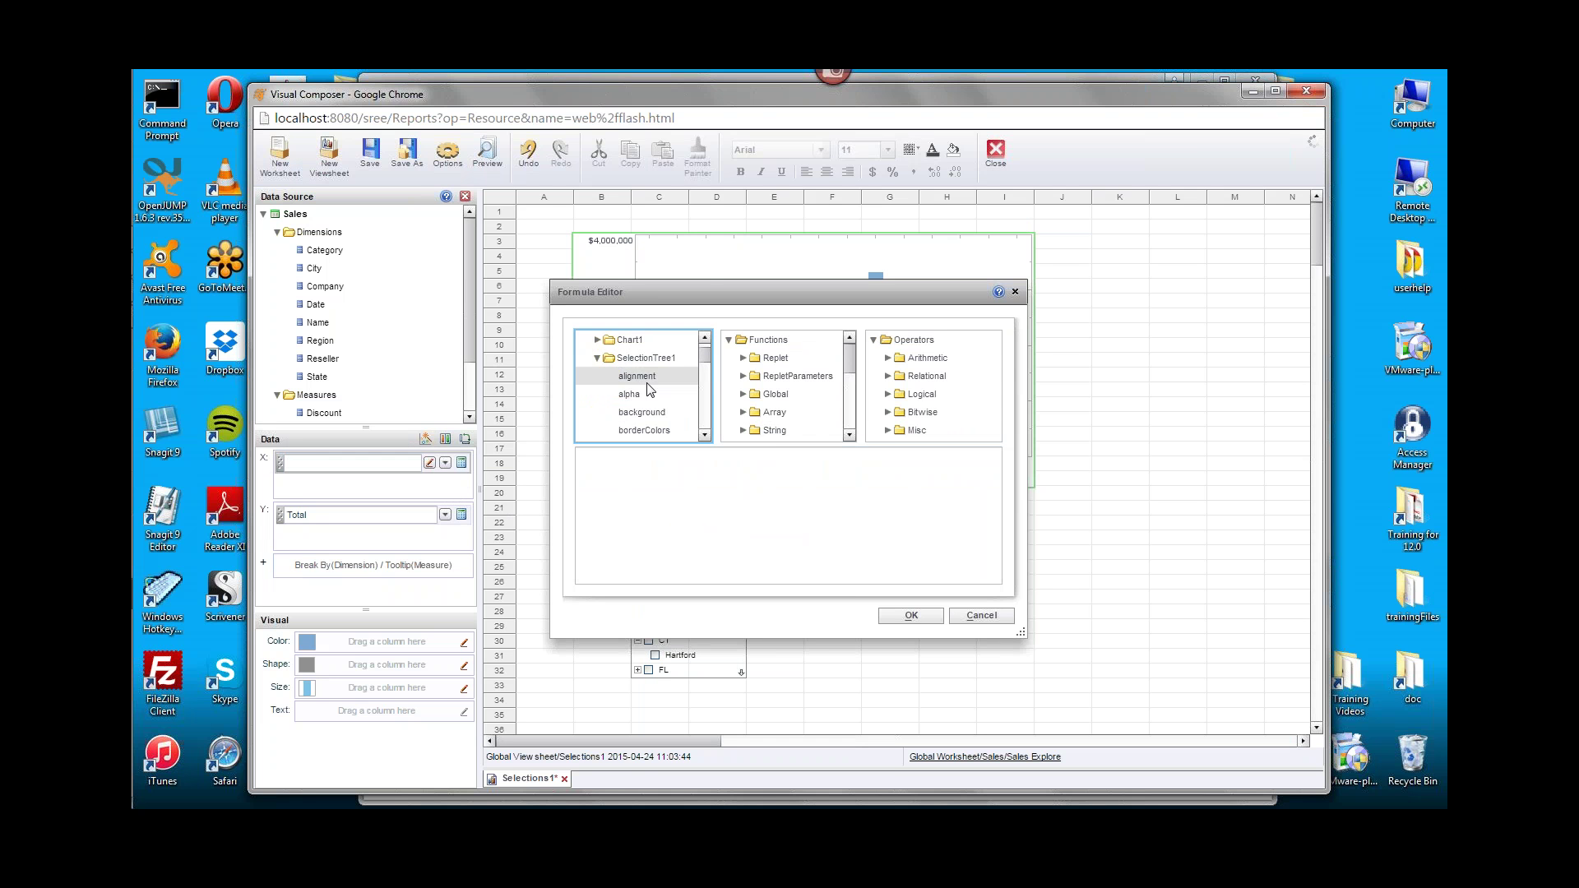
drag(707, 349, 706, 372)
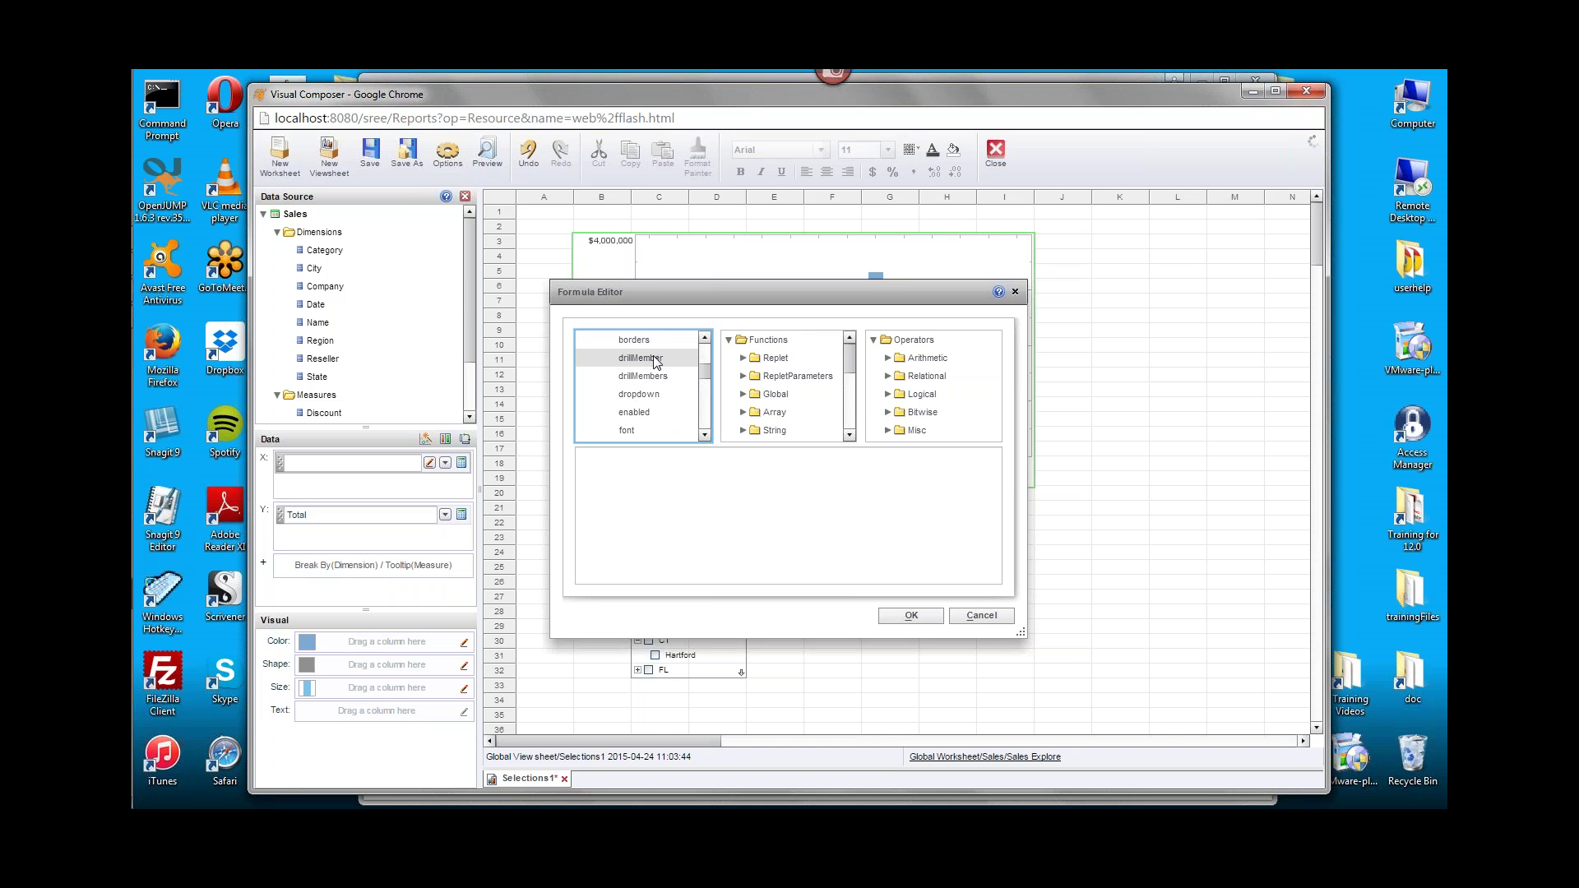
double_click(674, 358)
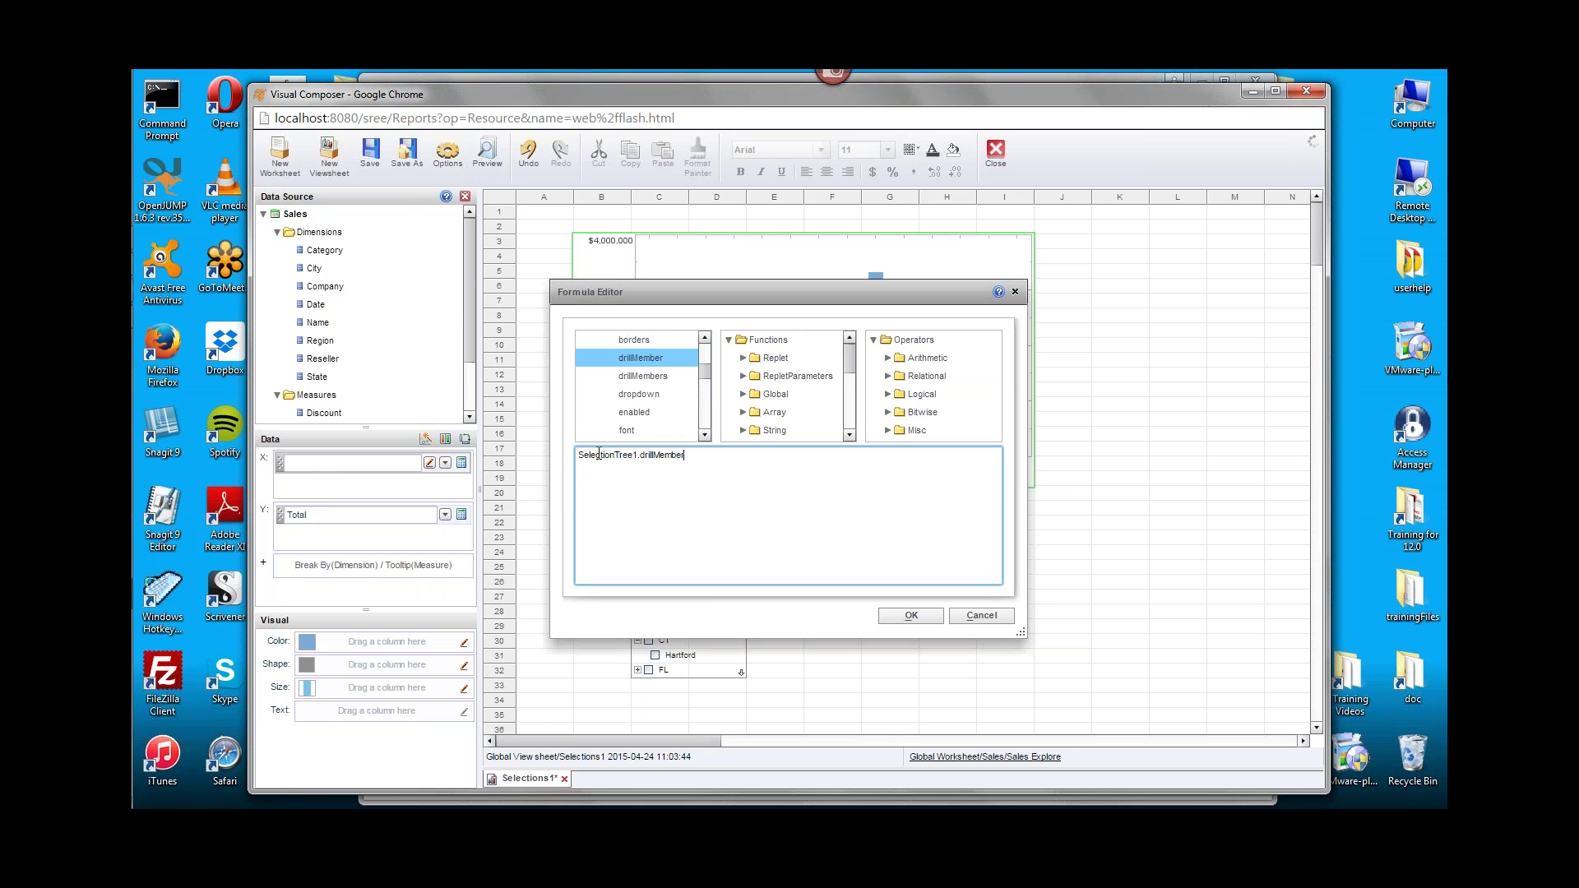
drag(578, 455, 713, 448)
drag(798, 293, 1033, 297)
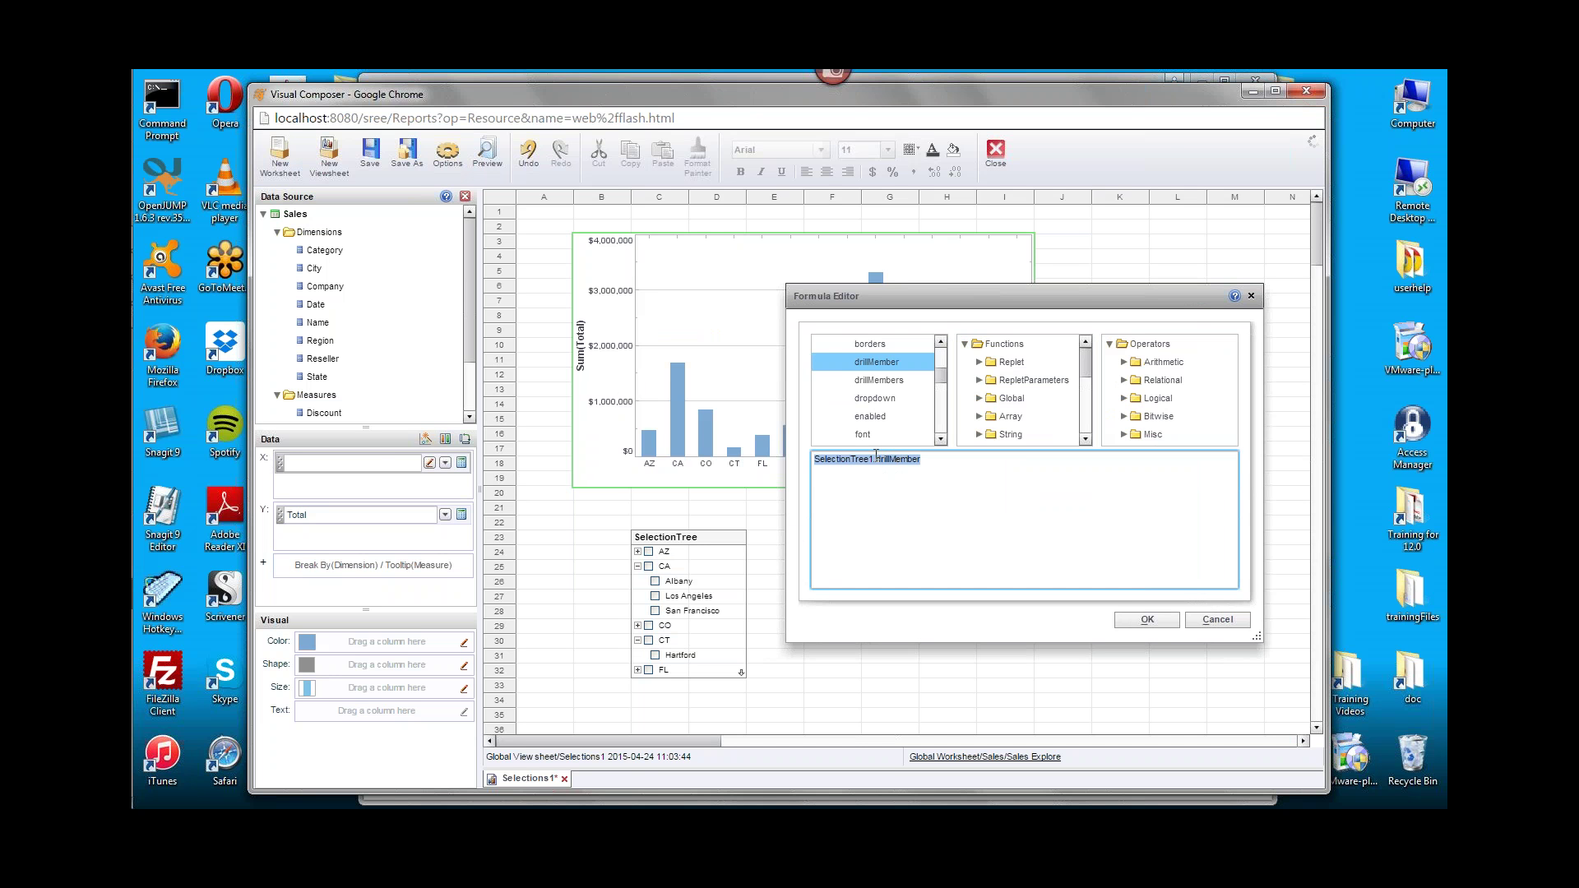
click(1166, 621)
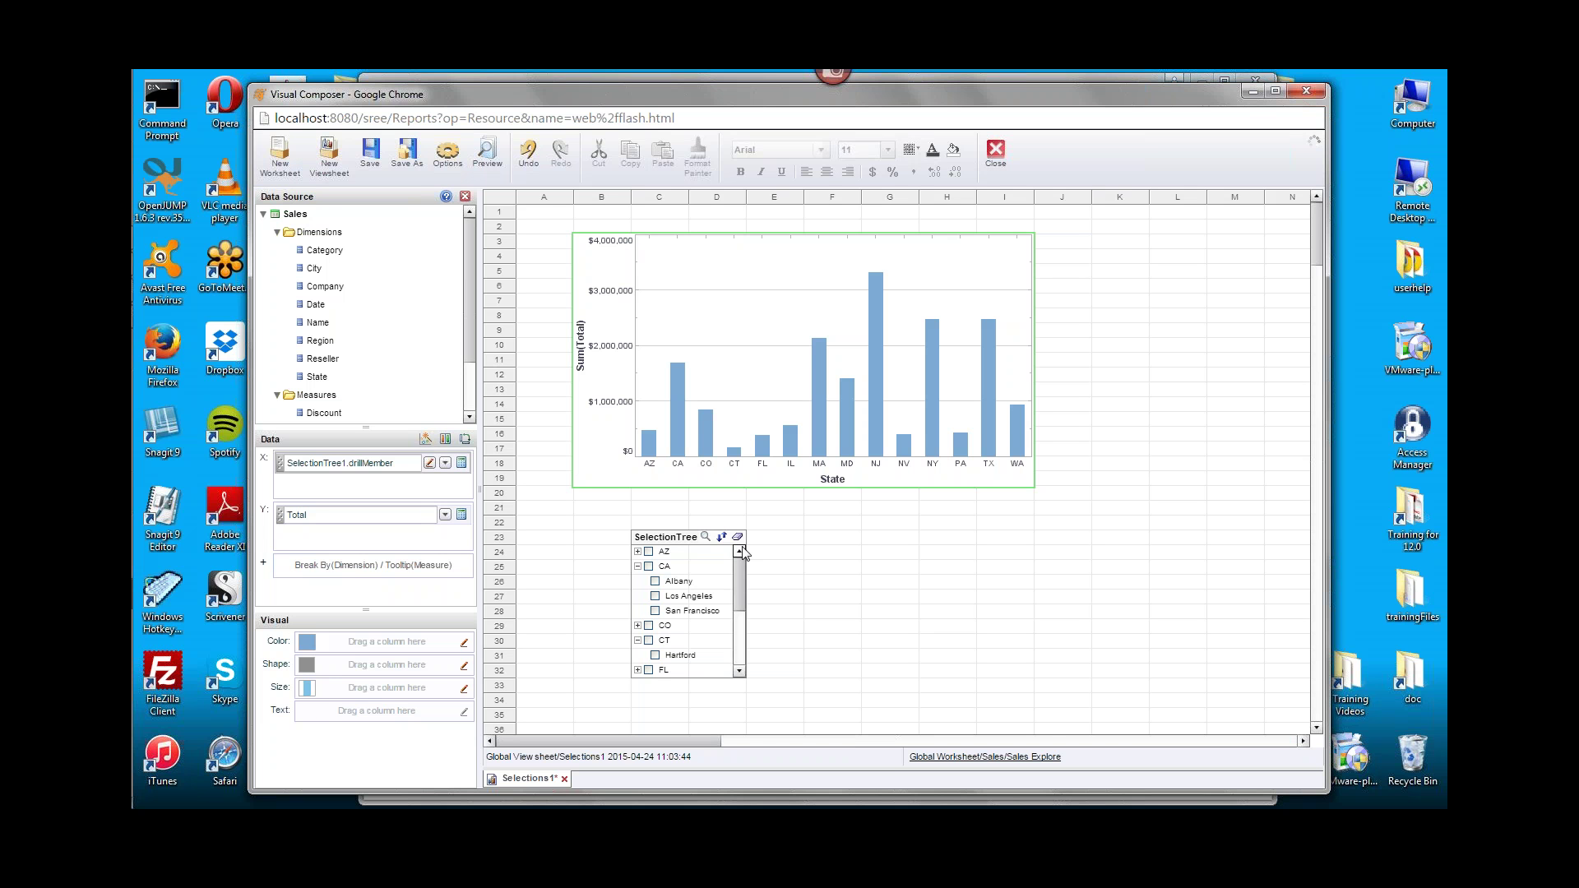
Test the drill-down by selecting AZ, collapse CA and CT, and replace the AZ selection with CO.
click(737, 537)
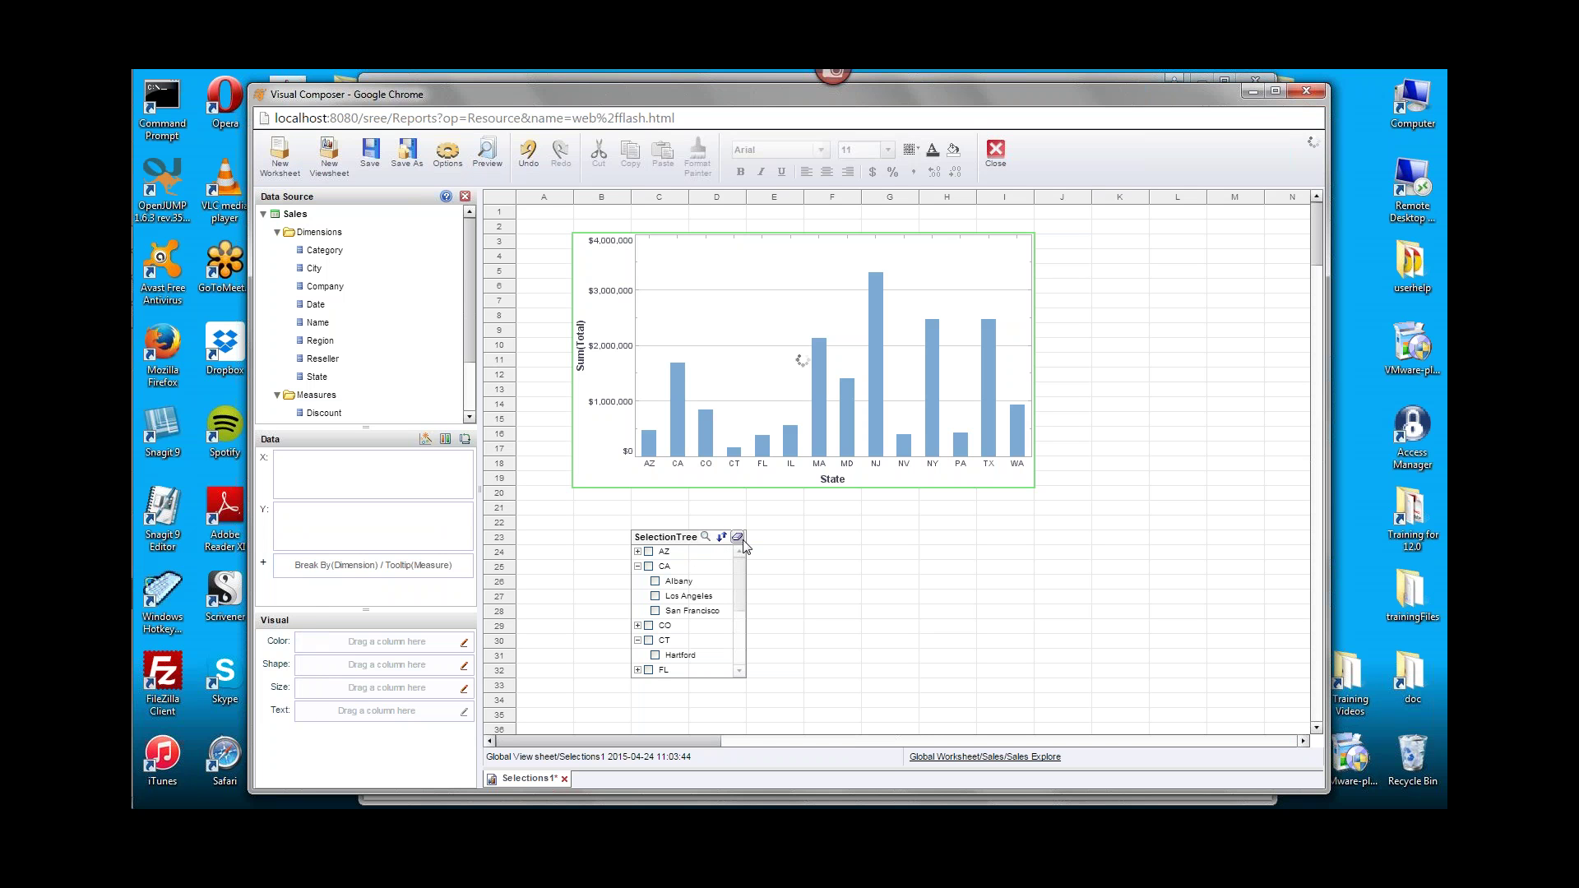
click(648, 553)
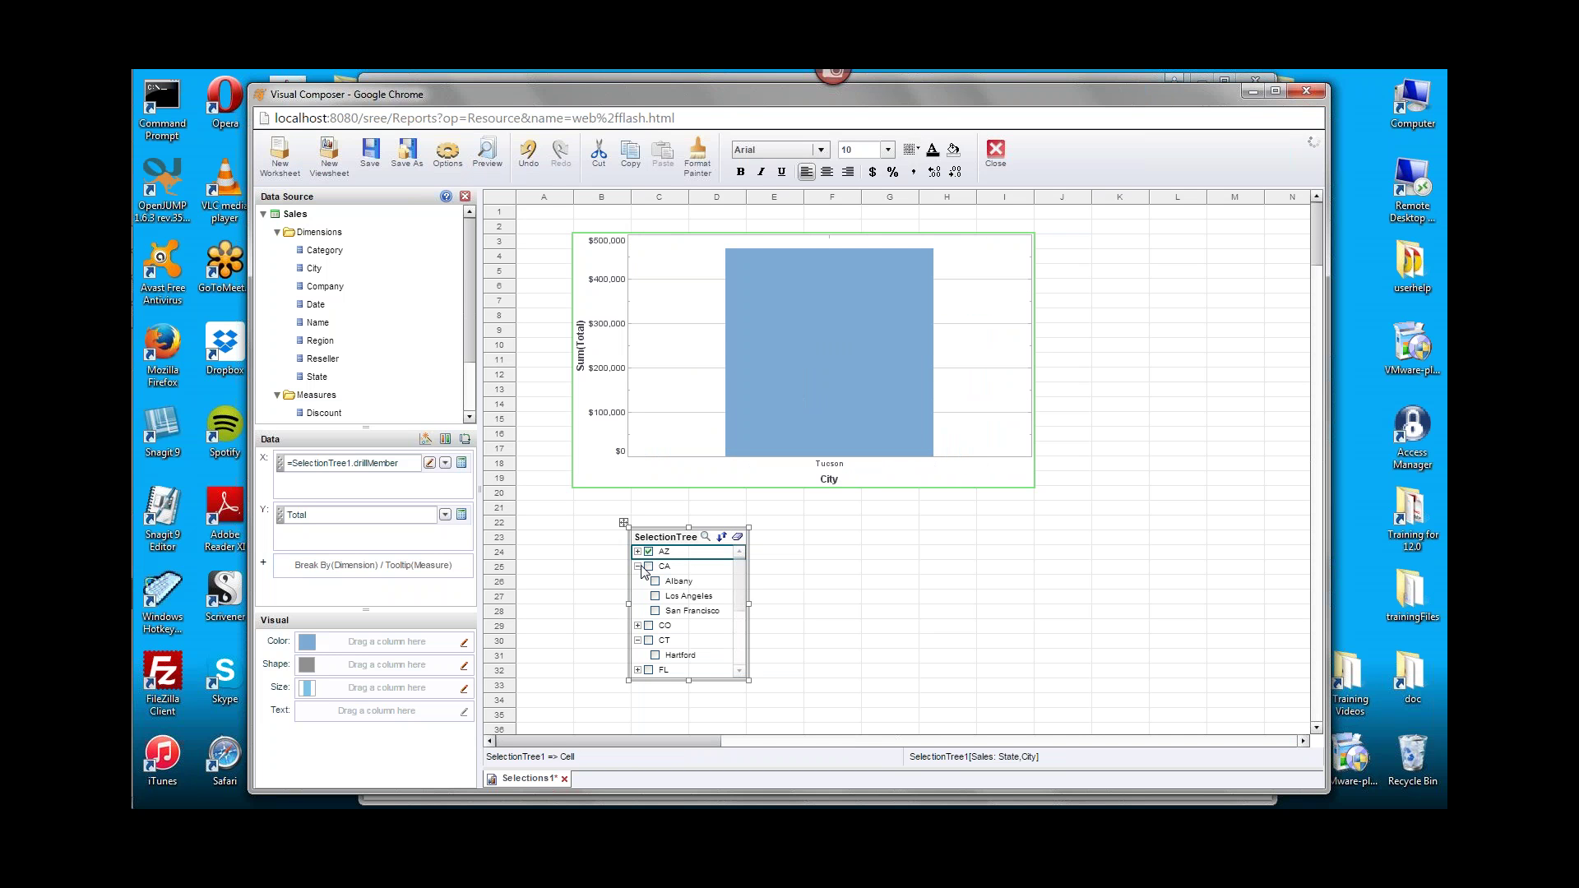
click(638, 566)
click(639, 596)
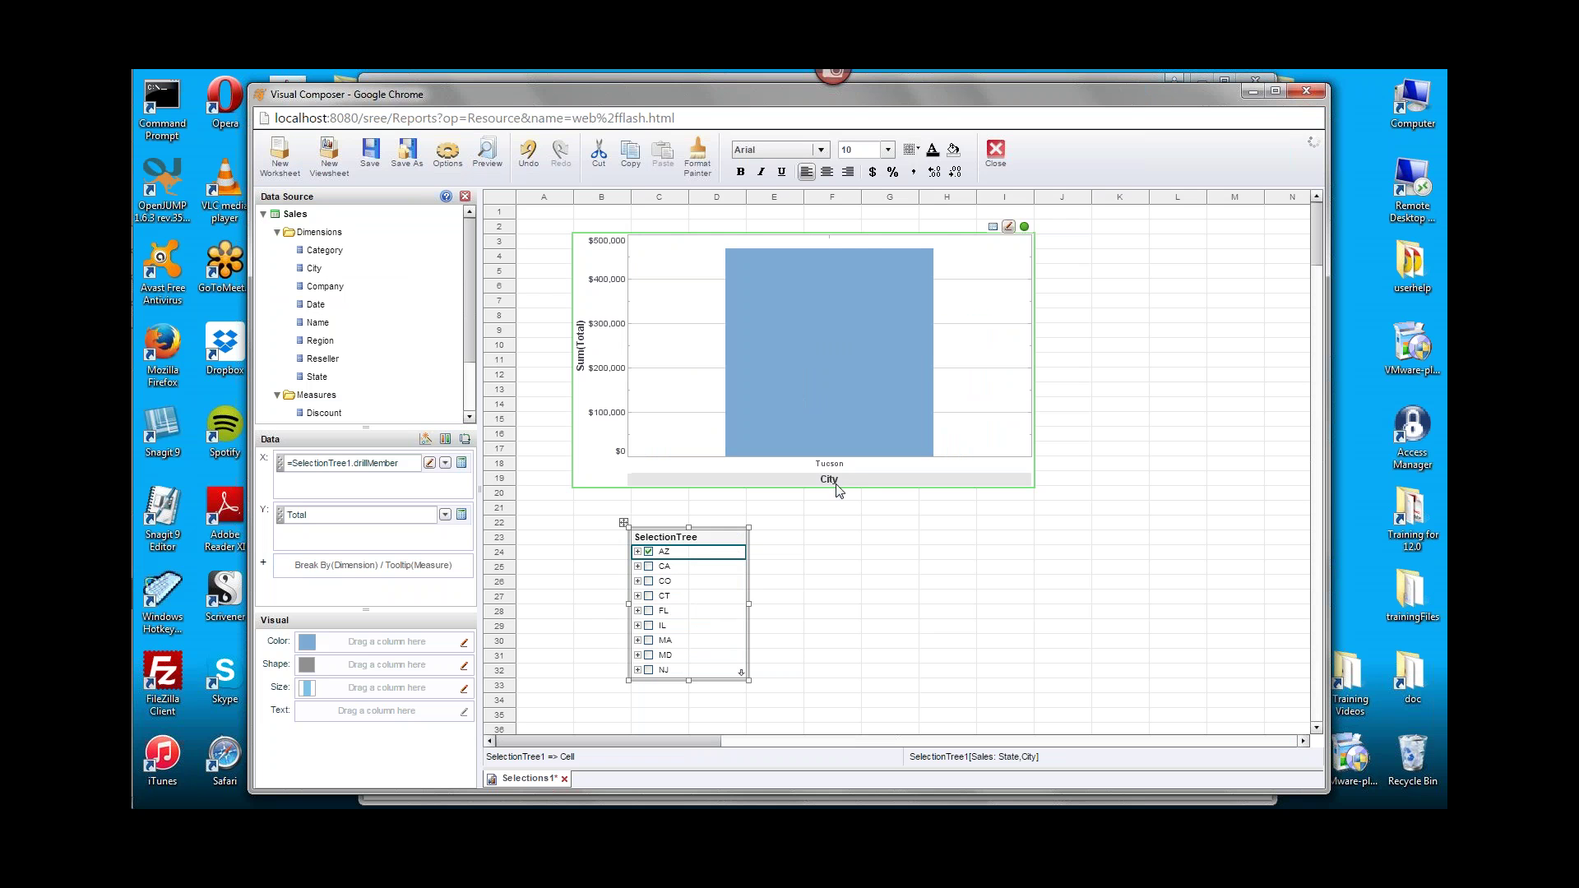
click(738, 537)
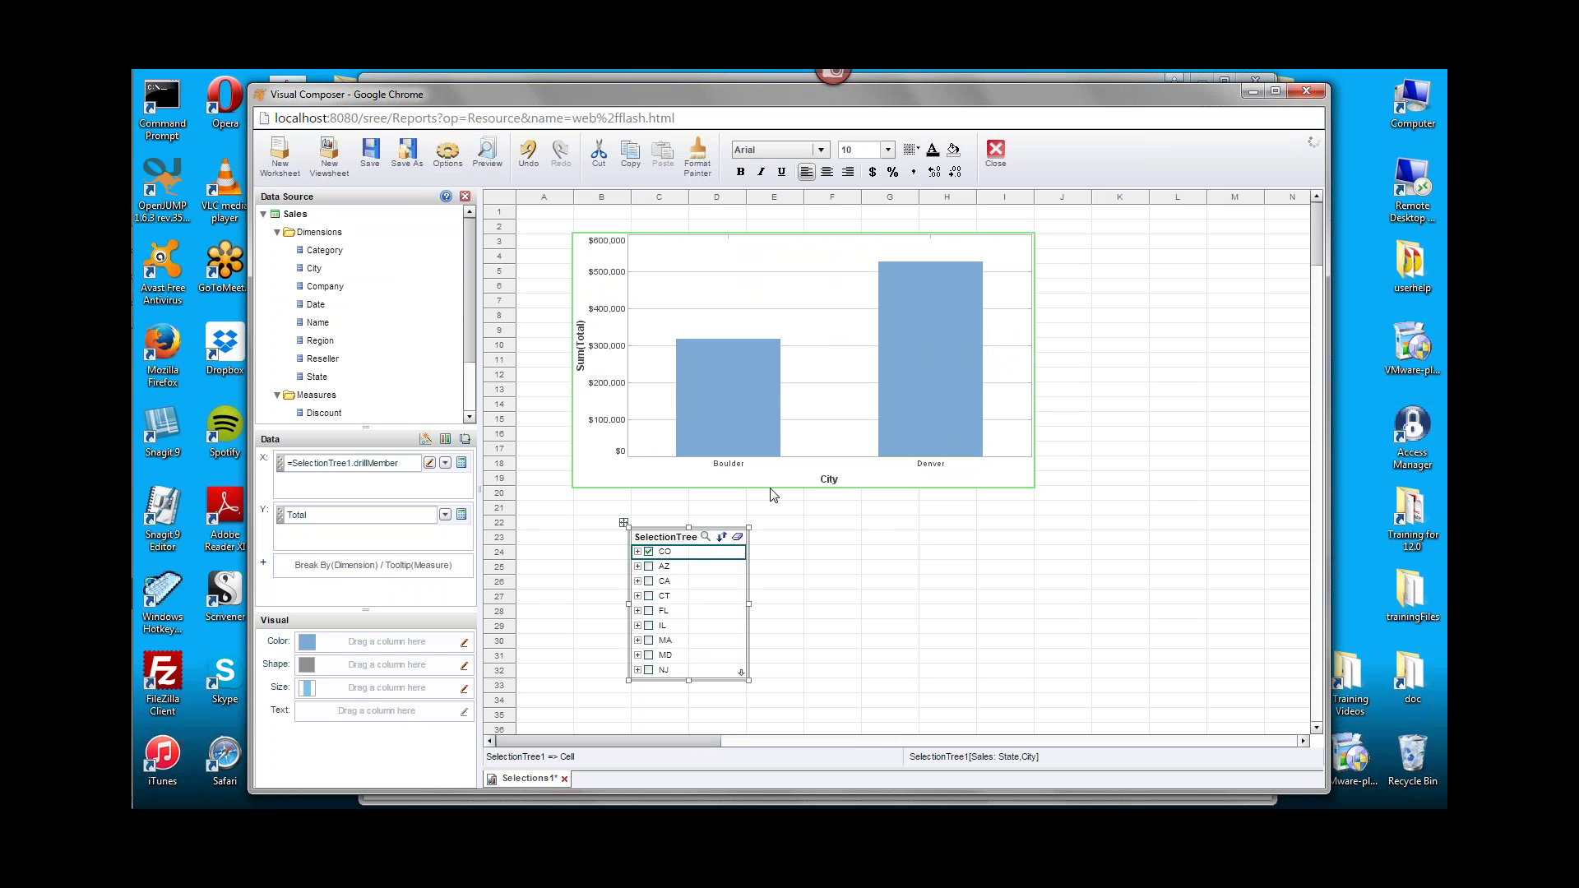
Add Region to the selection tree's levels and move it above State and City as the first level.
right_click(683, 540)
click(724, 549)
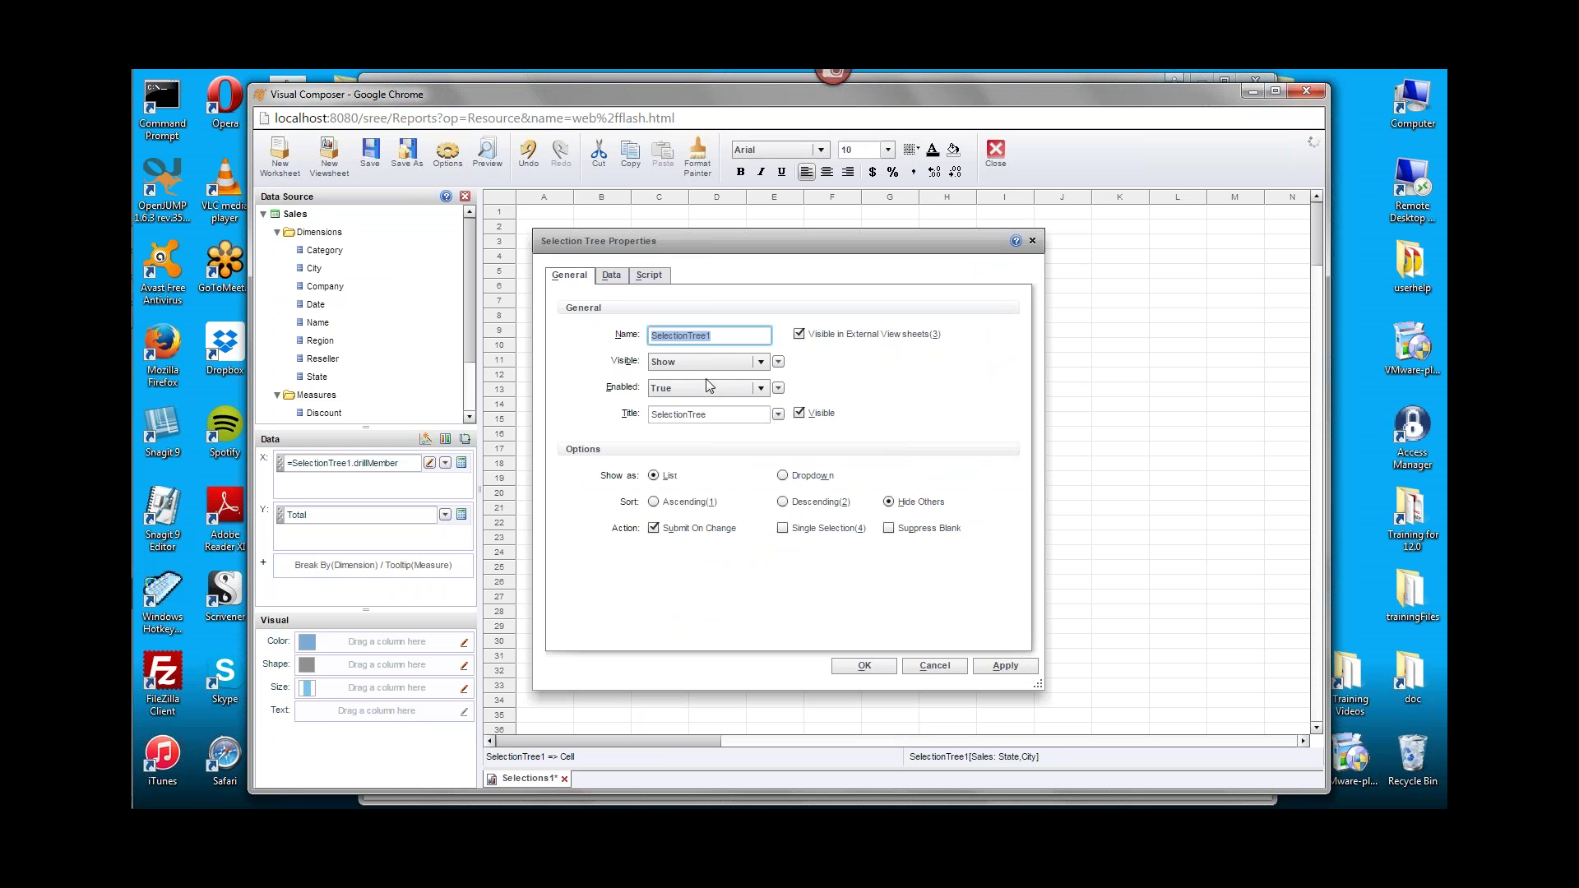
click(612, 278)
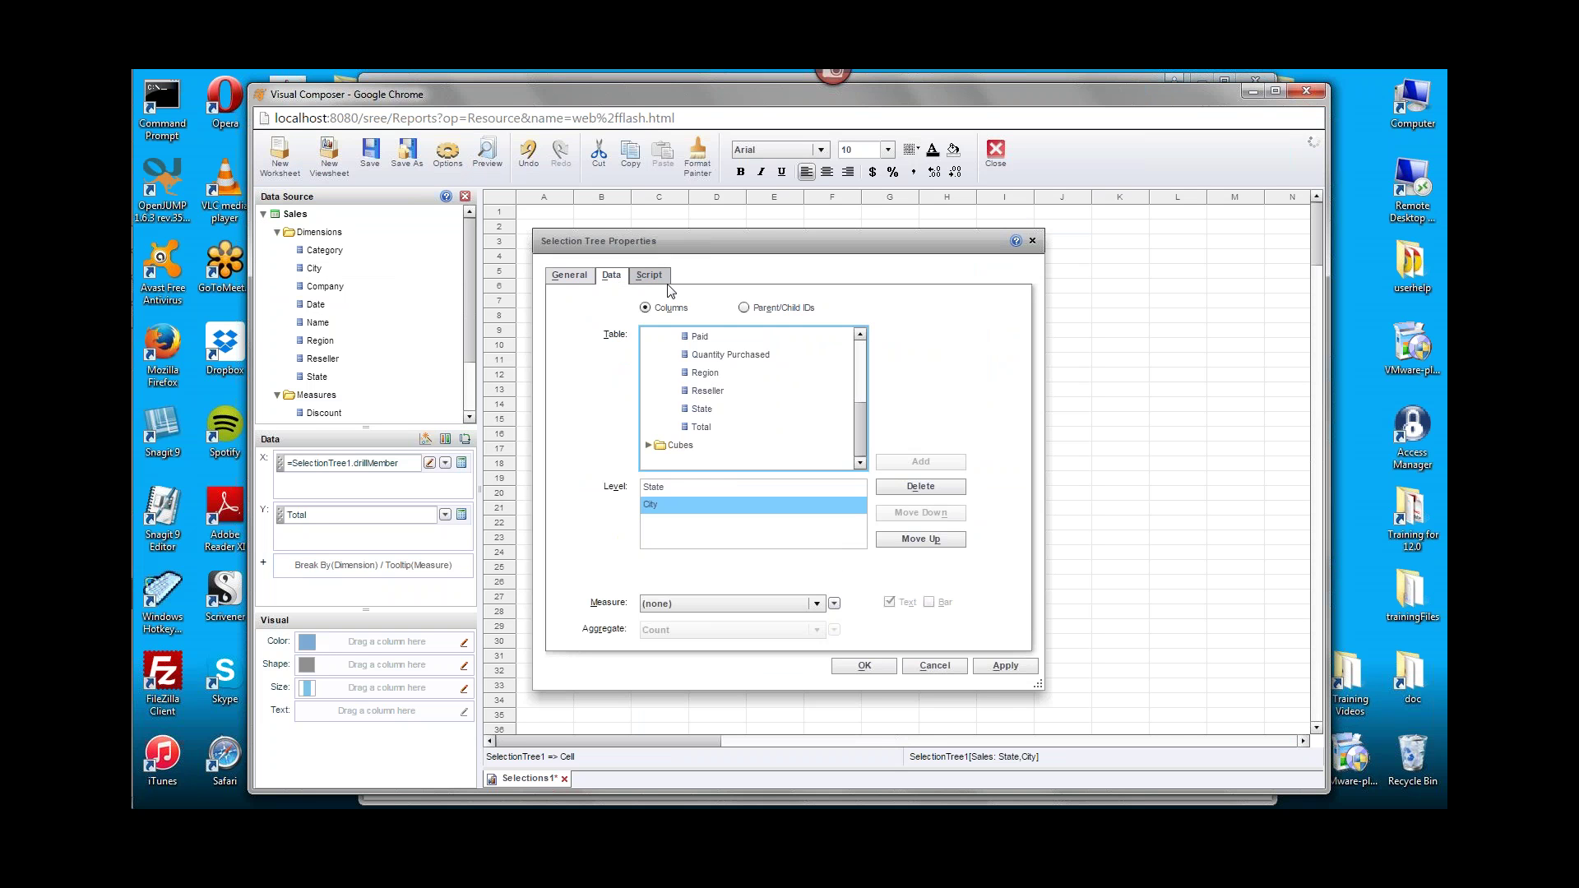
click(565, 282)
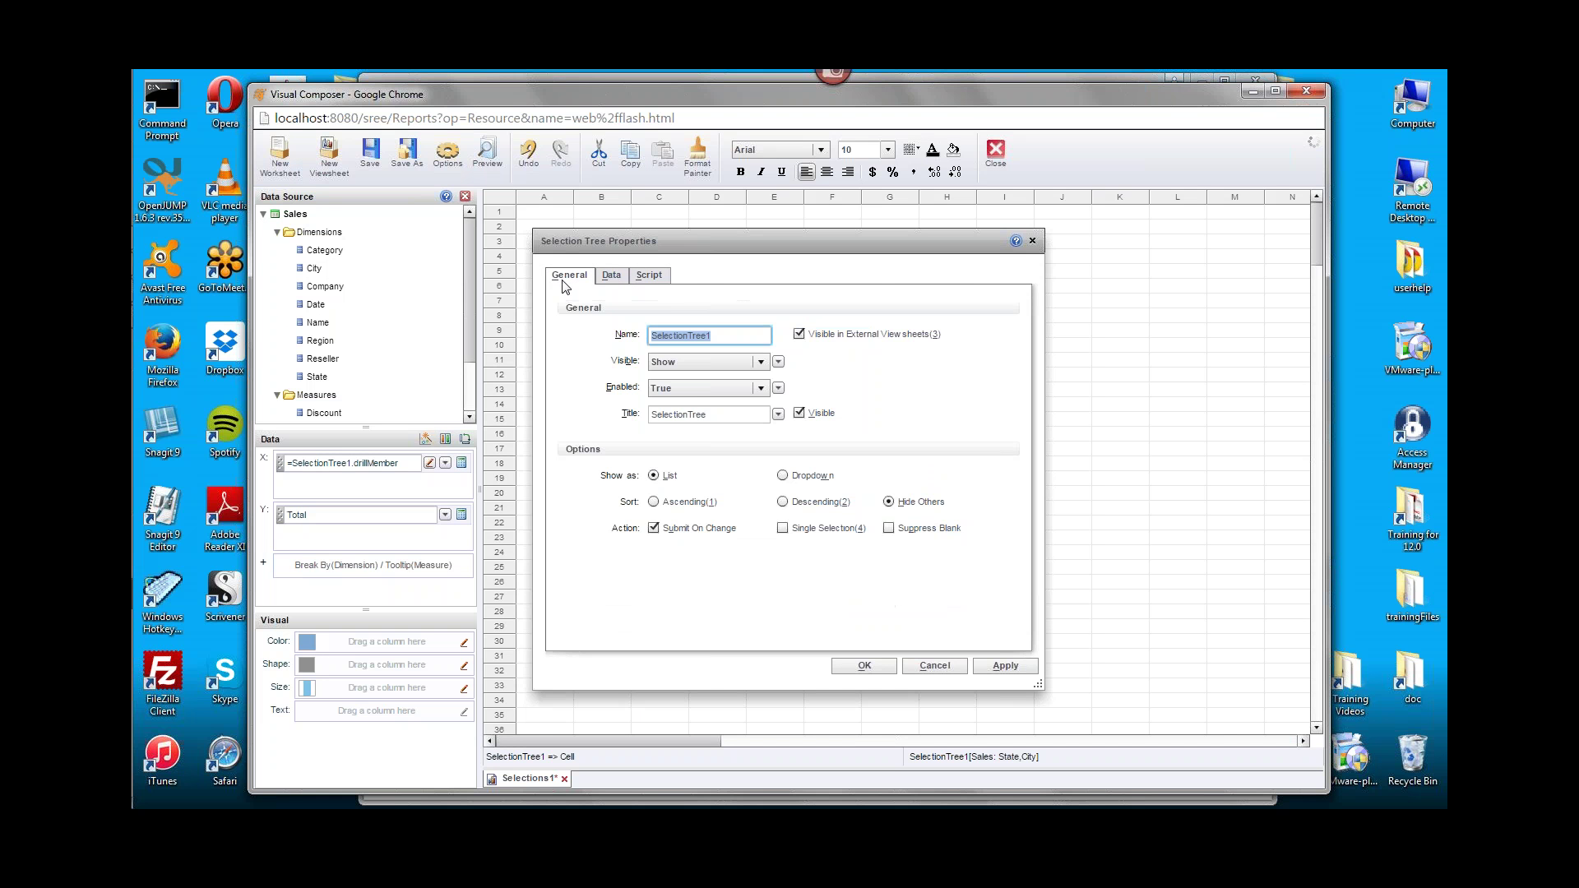
click(609, 276)
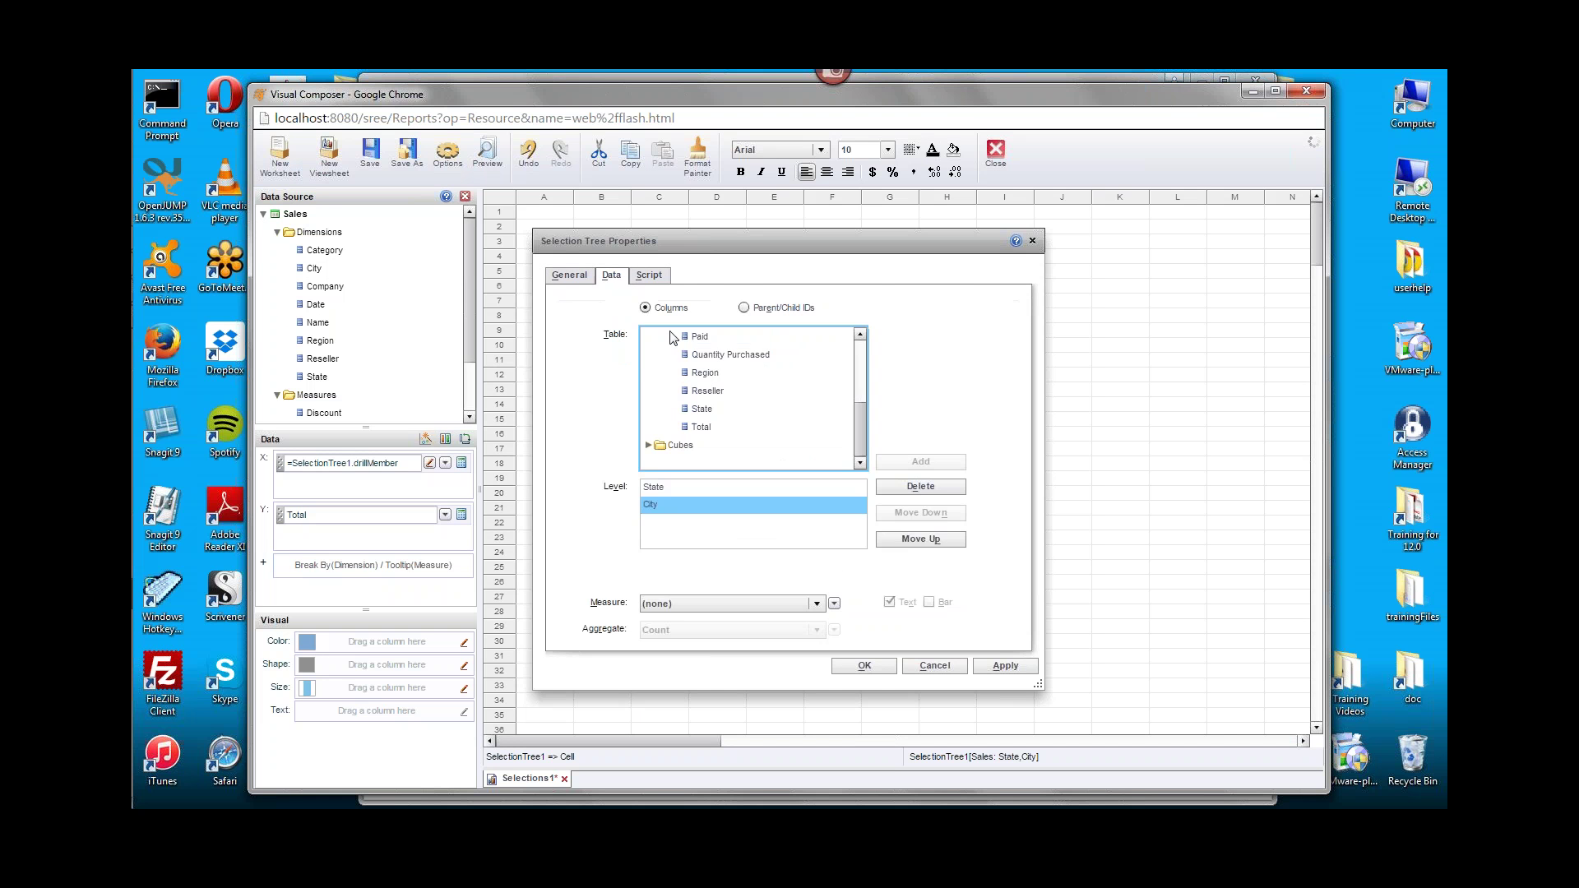
click(728, 374)
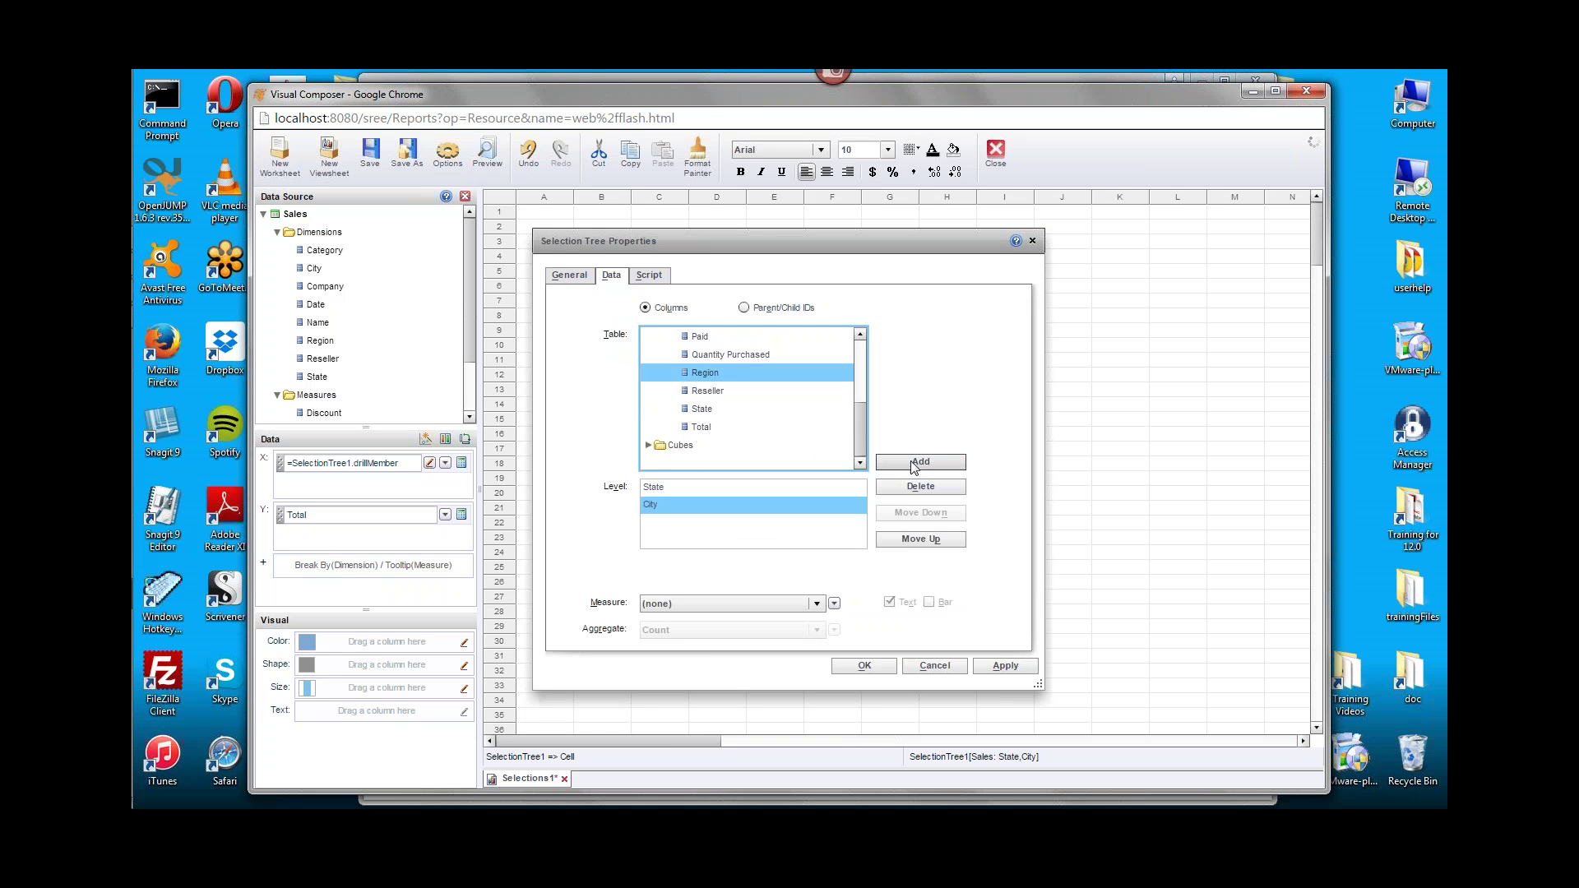
click(909, 460)
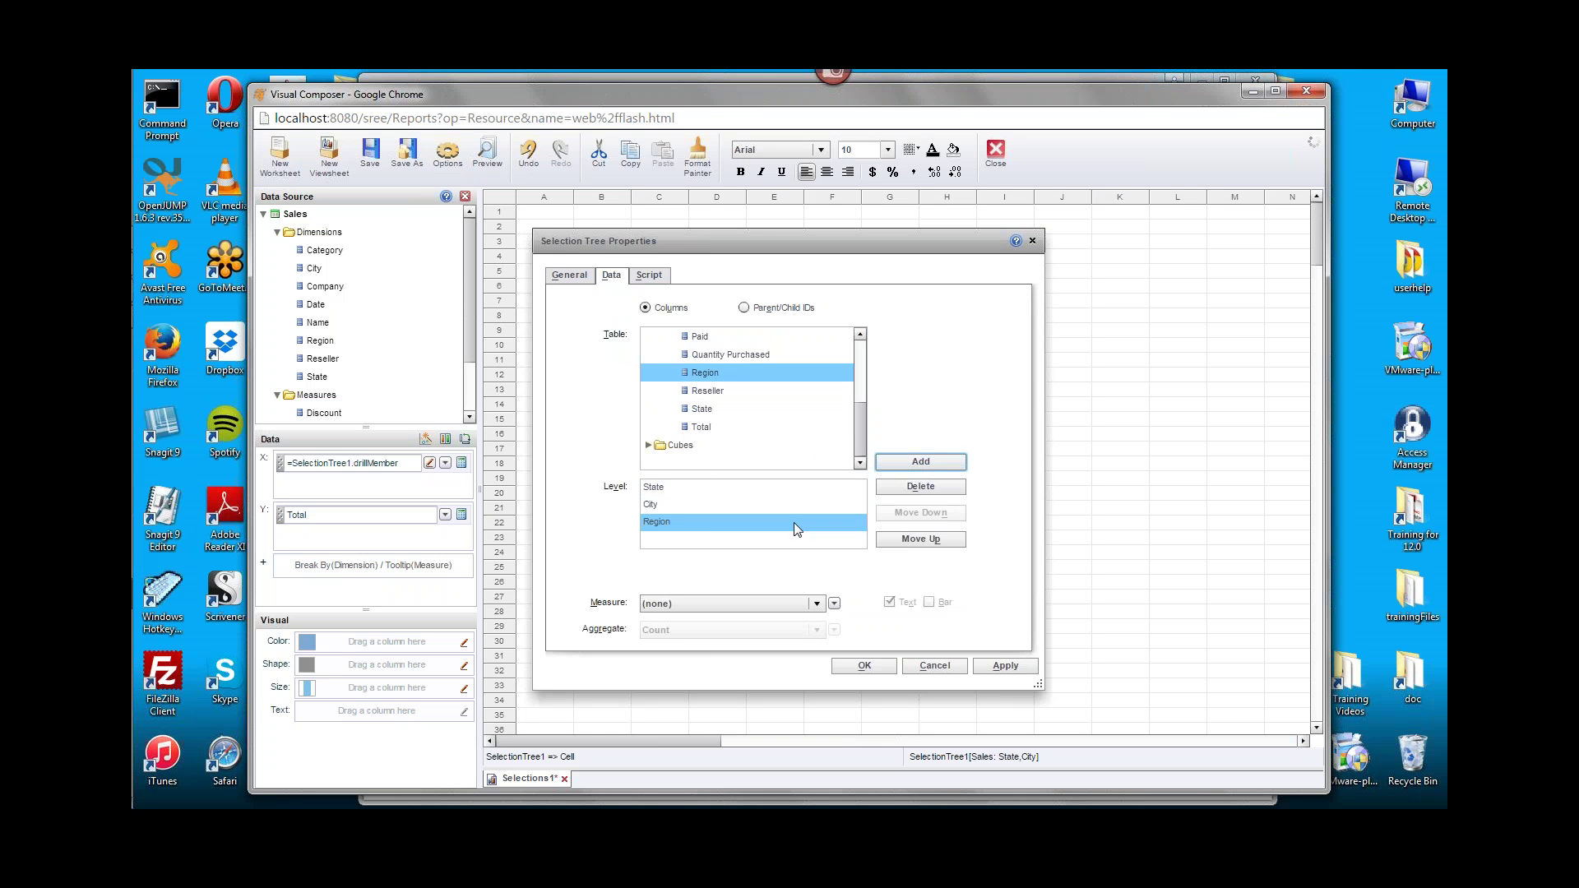
click(922, 541)
click(922, 543)
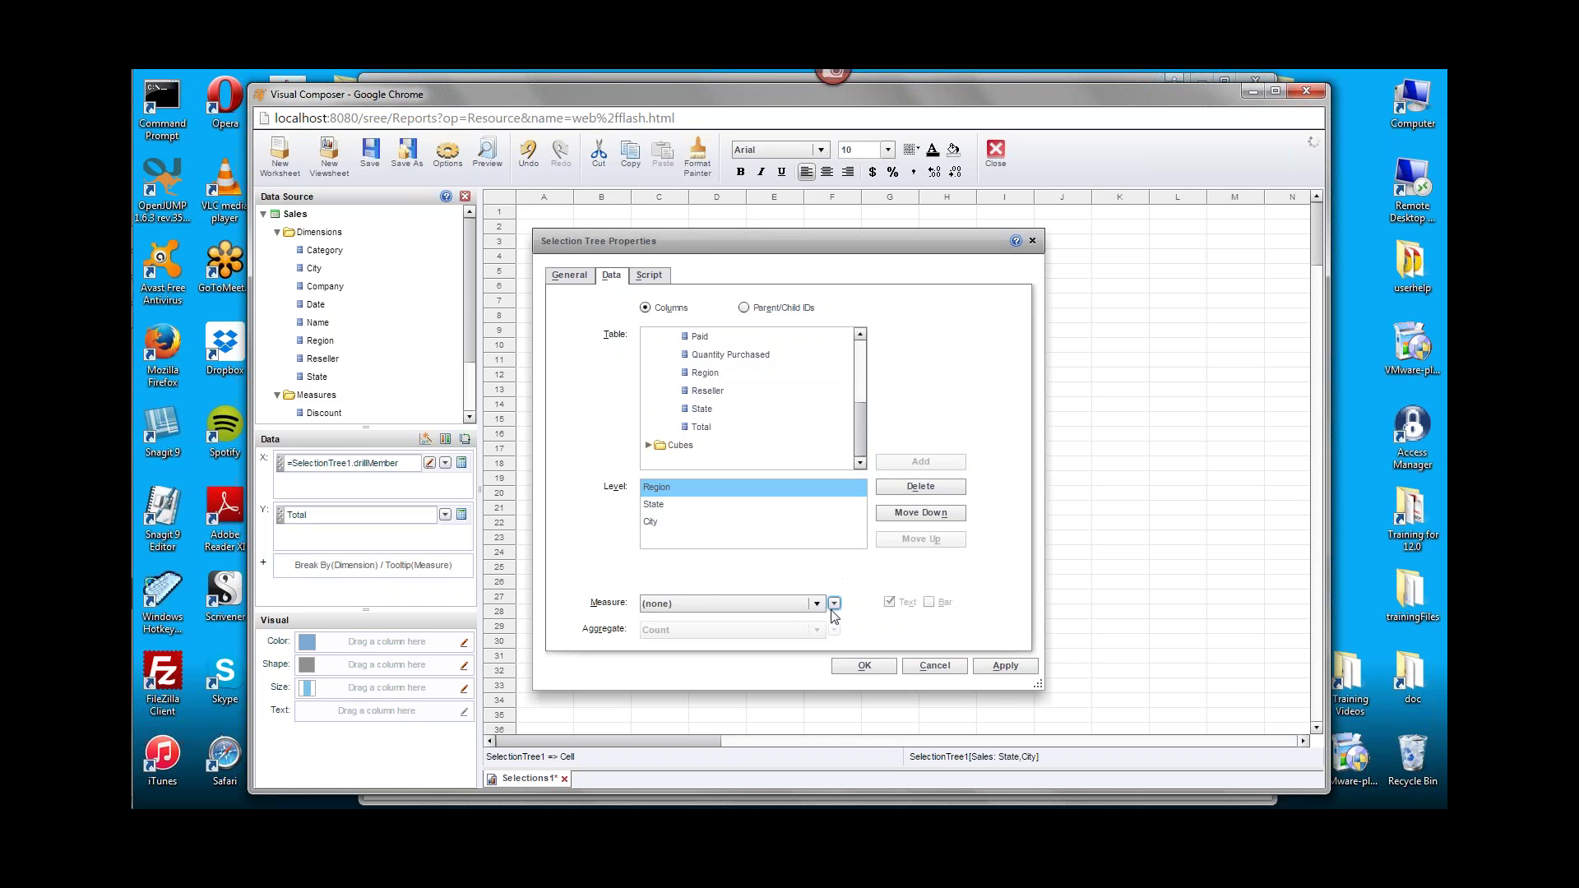
click(864, 665)
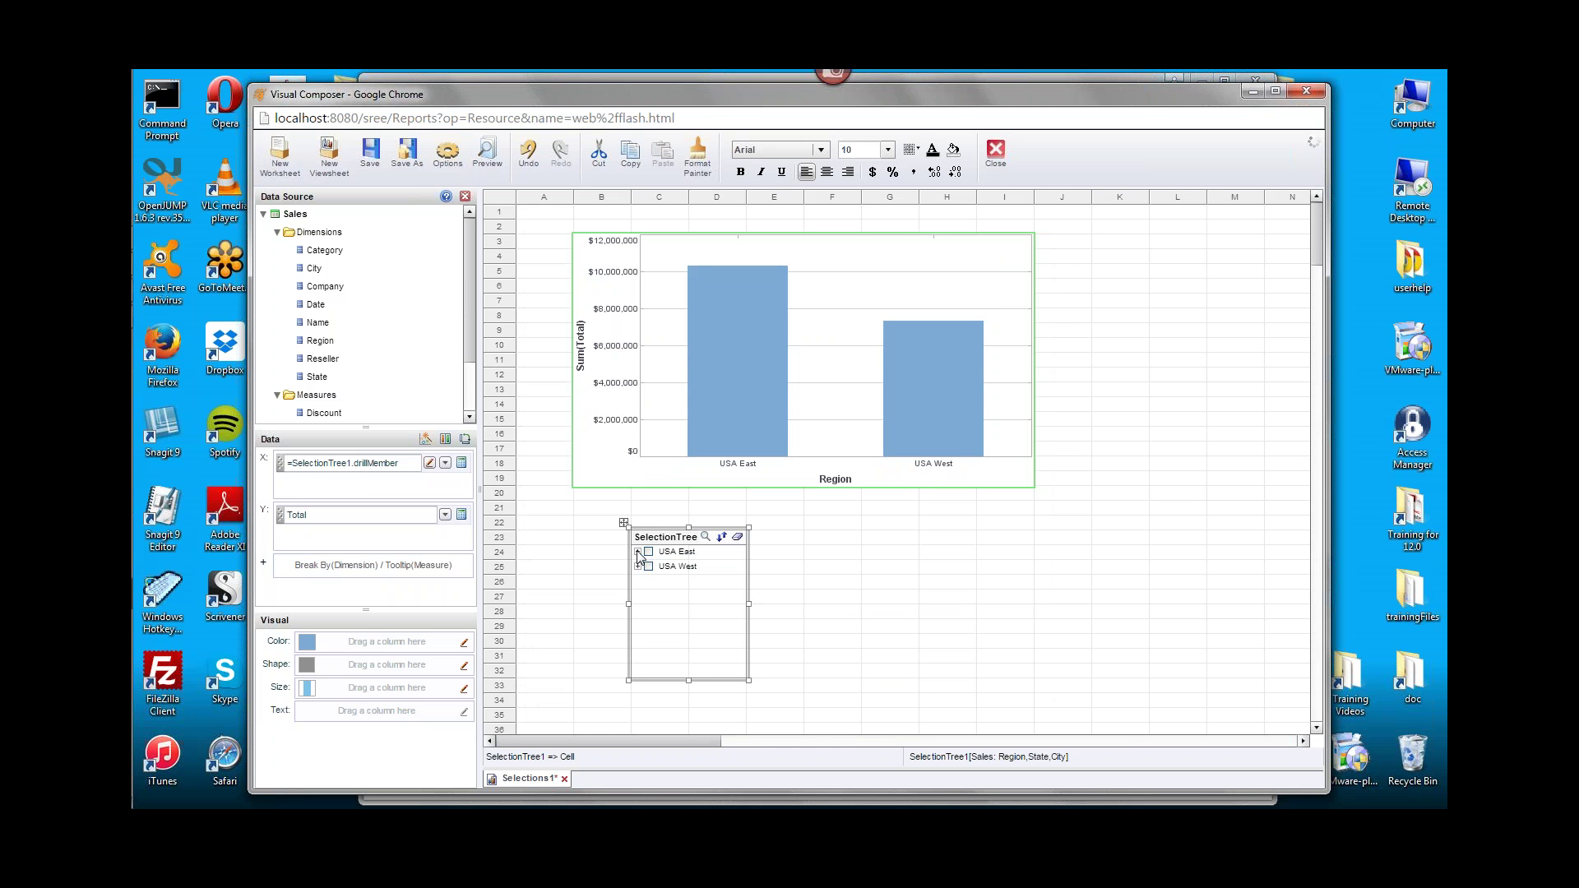
Expand and select USA East in the selection tree, and narrow the selection to CT.
click(638, 552)
click(648, 552)
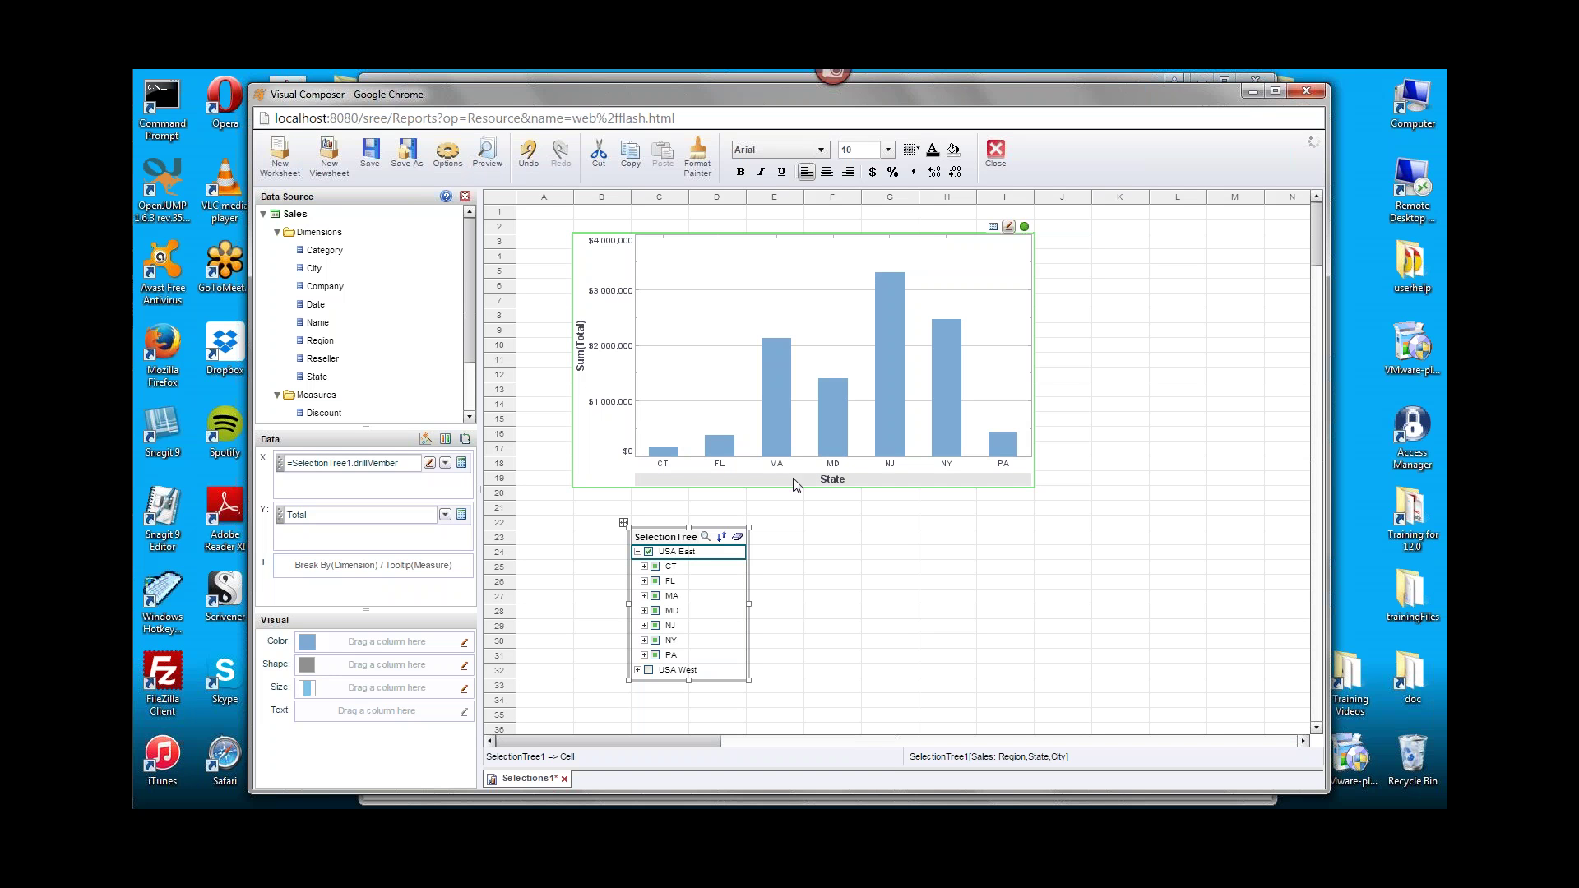
click(656, 566)
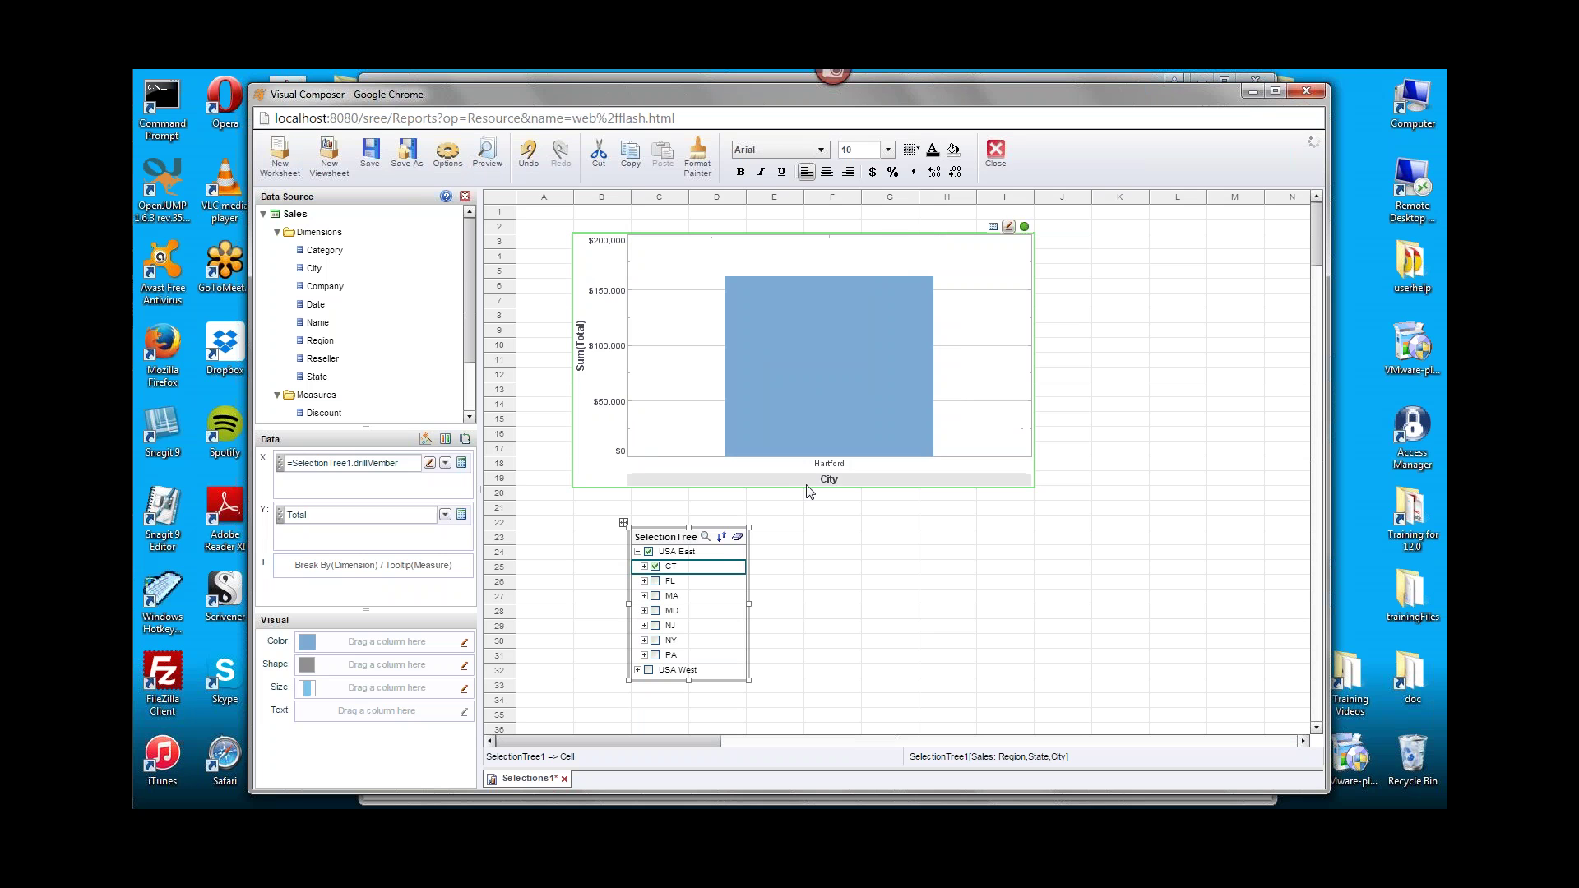
Expand FL and MD in the selection tree and add Baltimore to the selection.
click(644, 582)
click(645, 626)
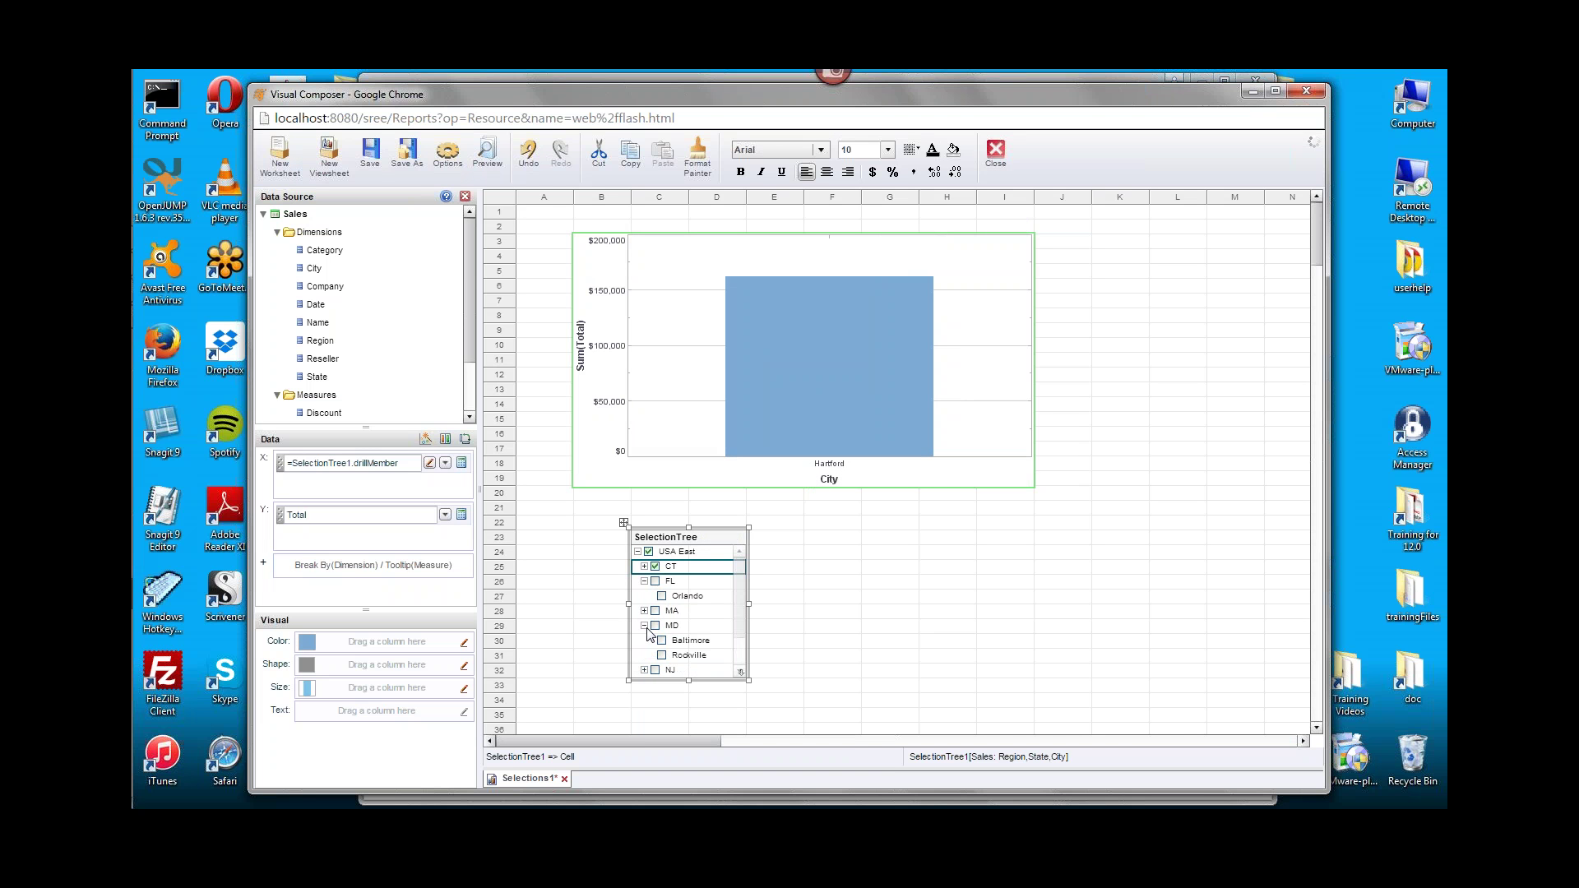
click(661, 641)
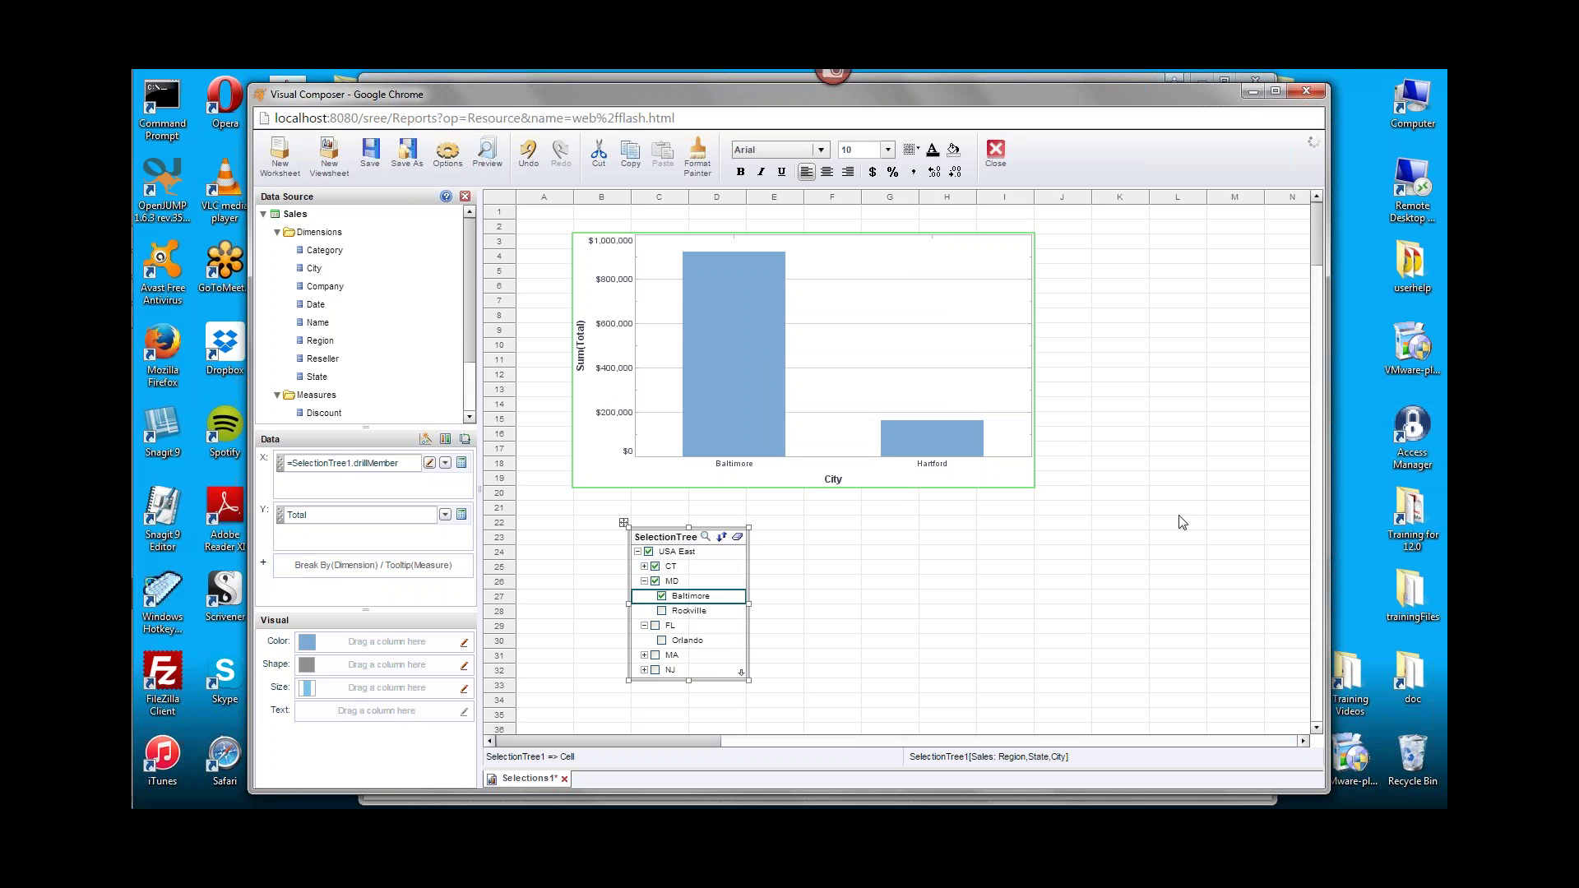
click(1434, 313)
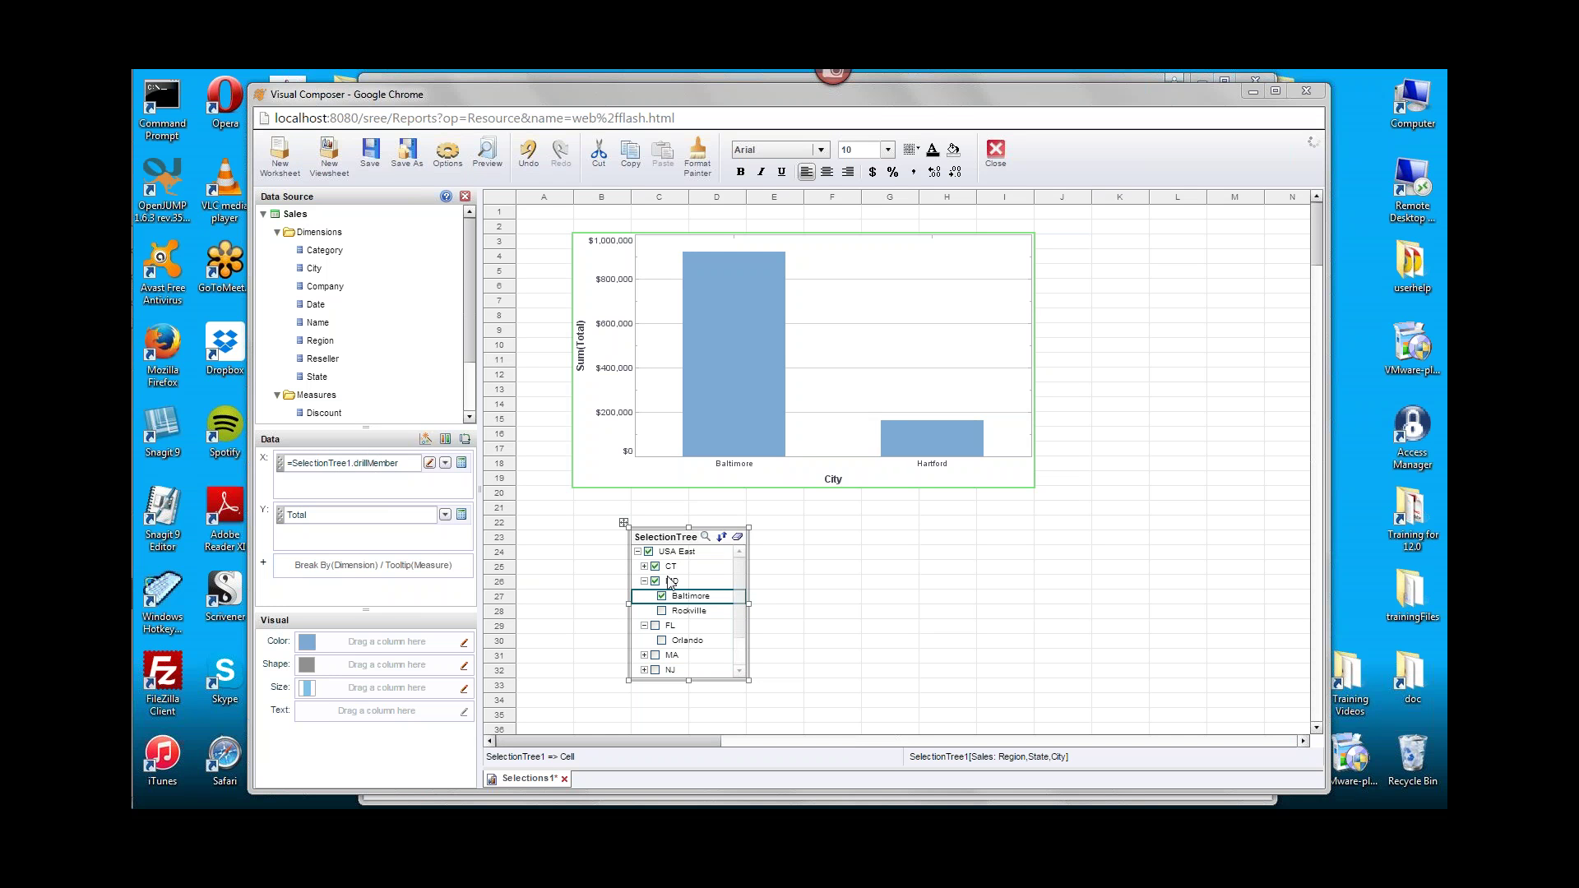
Delete the selection tree and bind State to the chart's X axis in place of the drill-member expression.
mouse_move(667, 597)
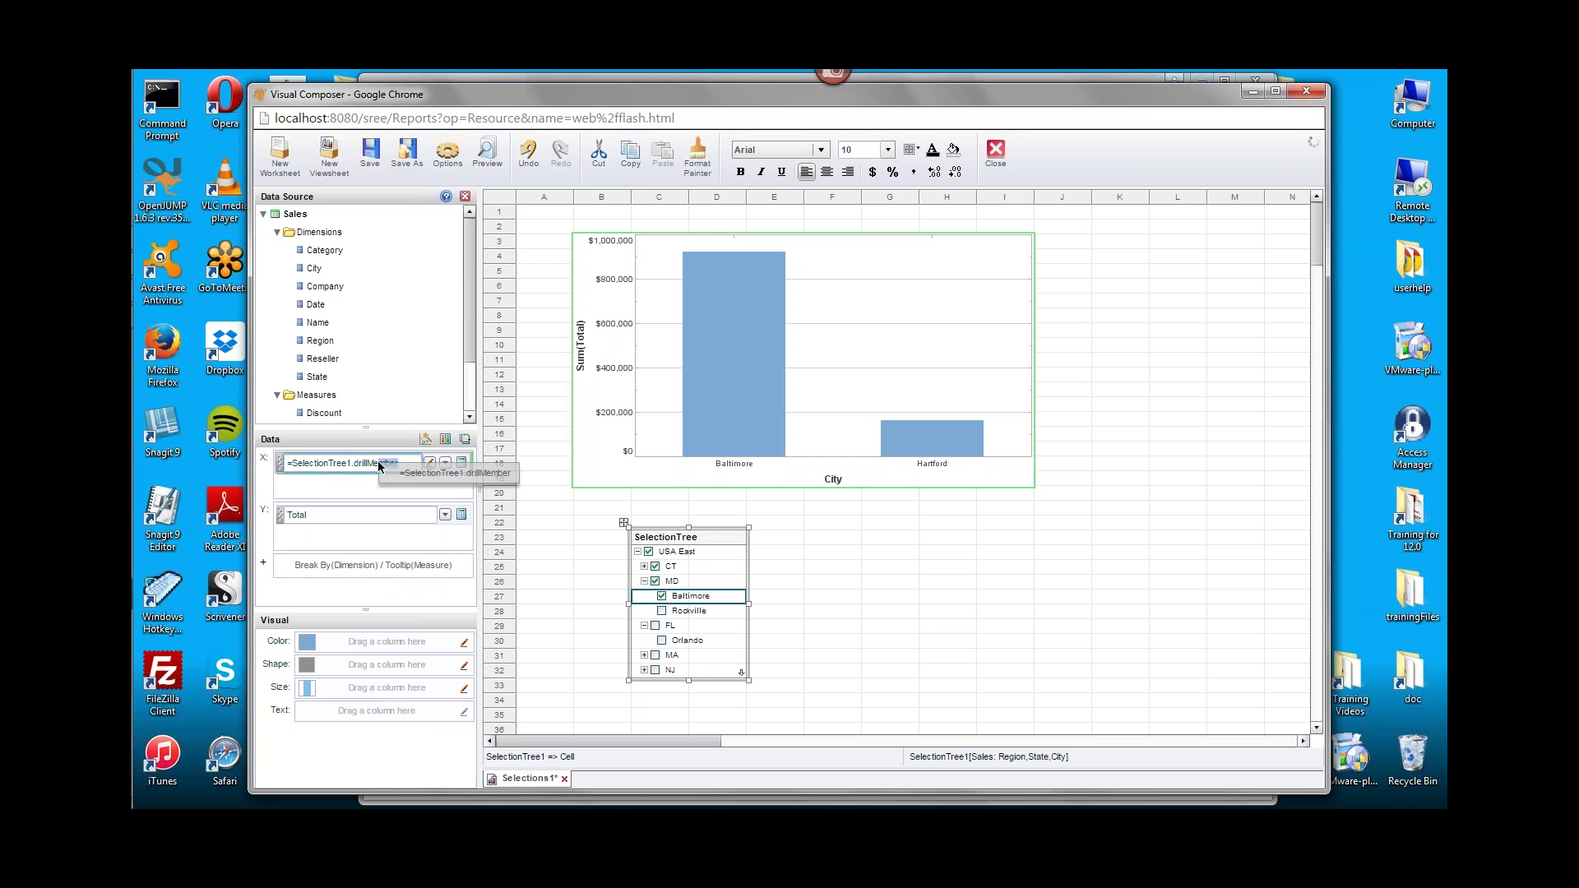
drag(399, 463, 371, 463)
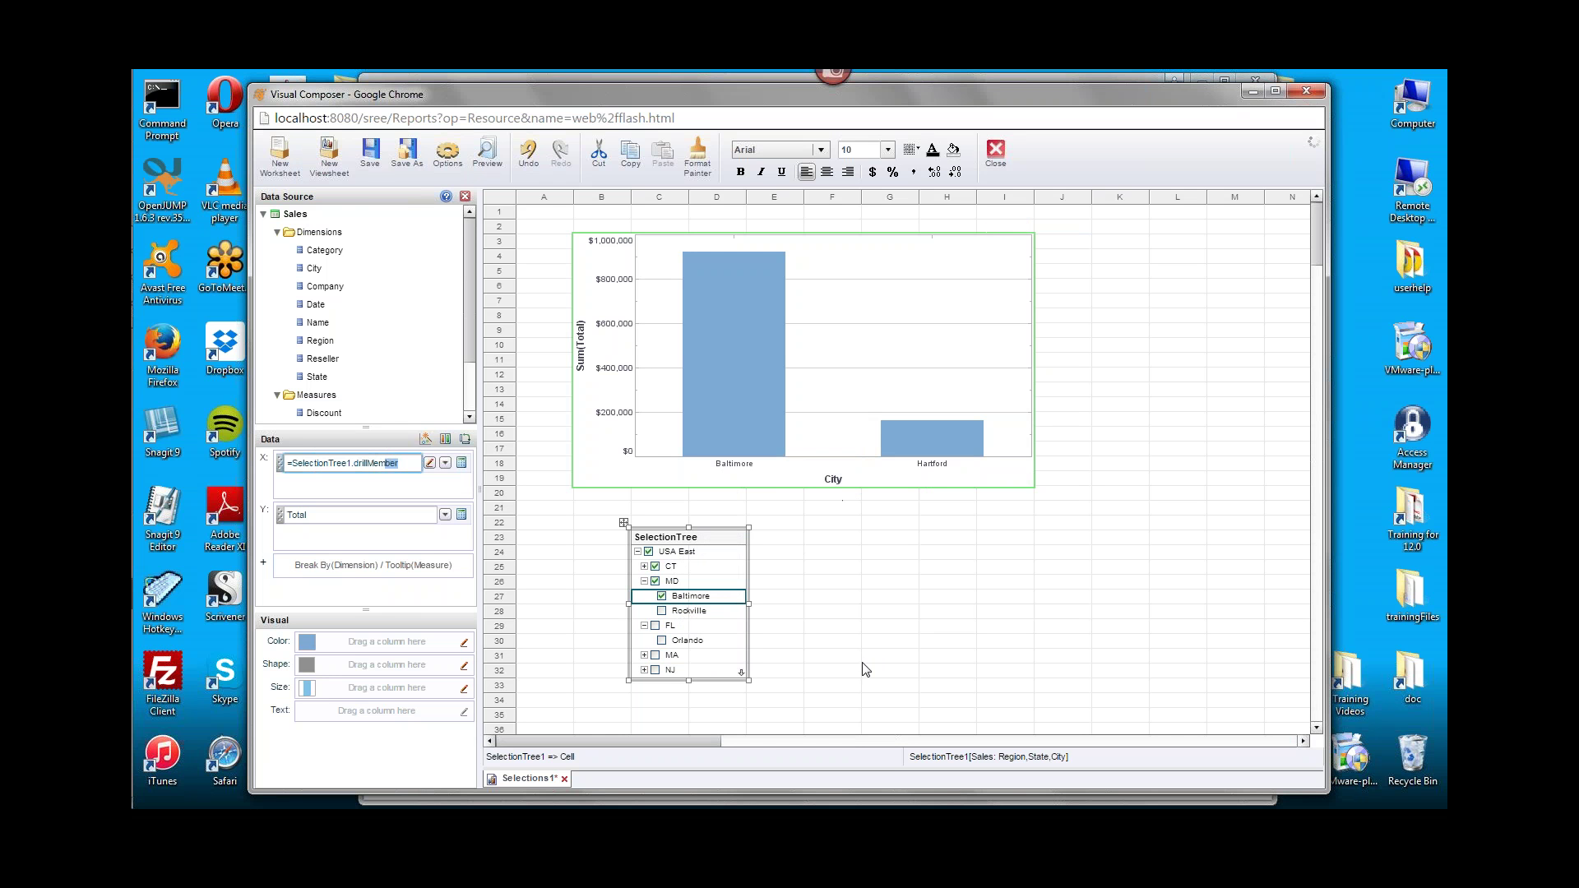
mouse_move(135, 627)
click(625, 592)
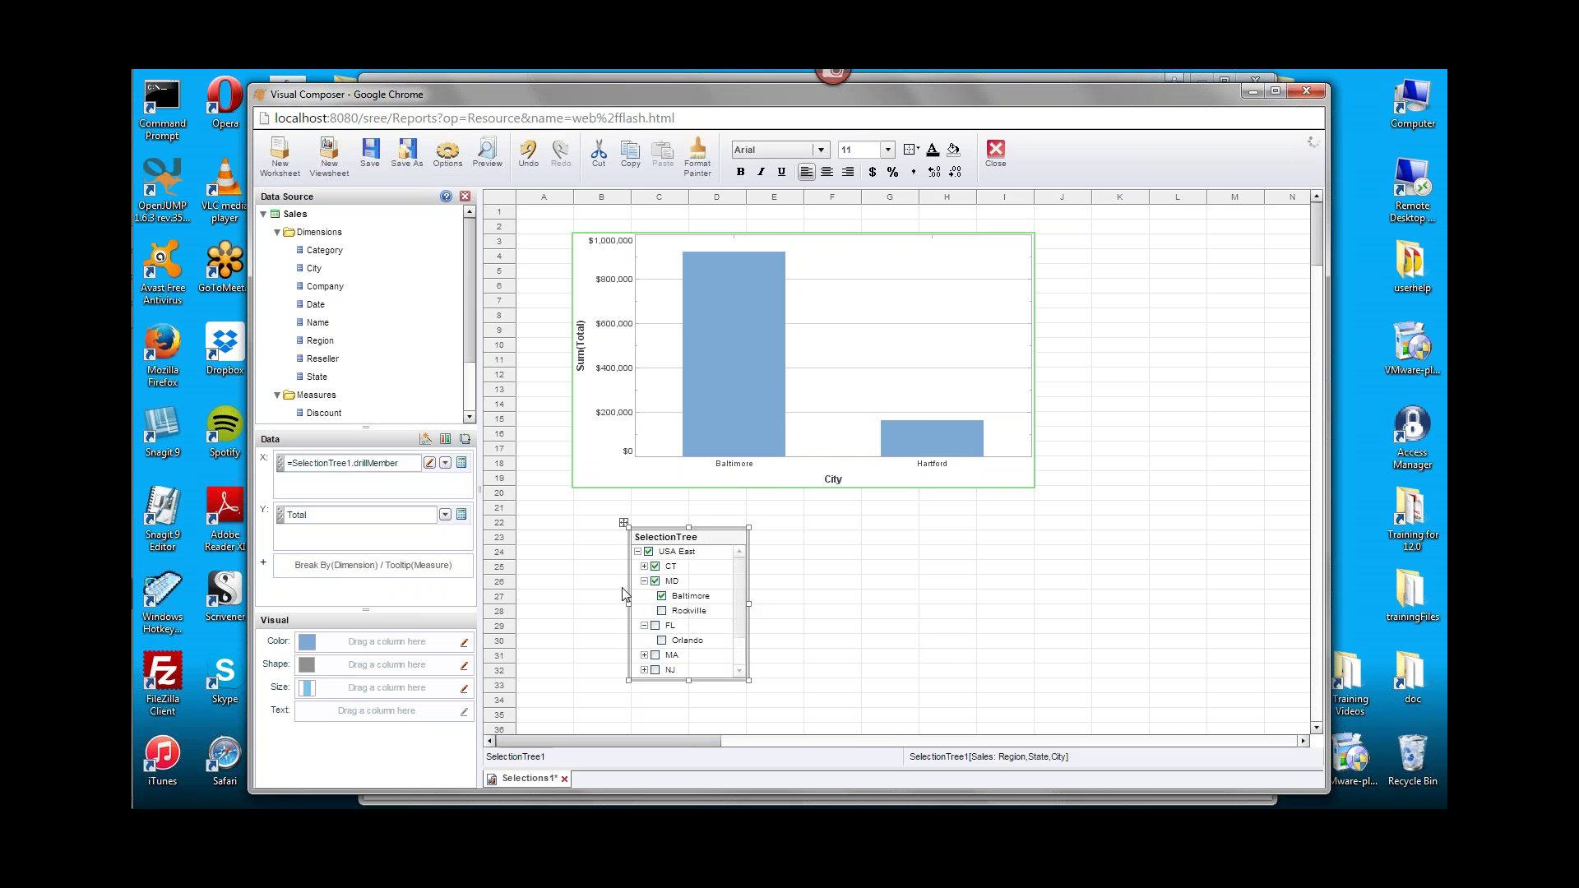
key(Delete)
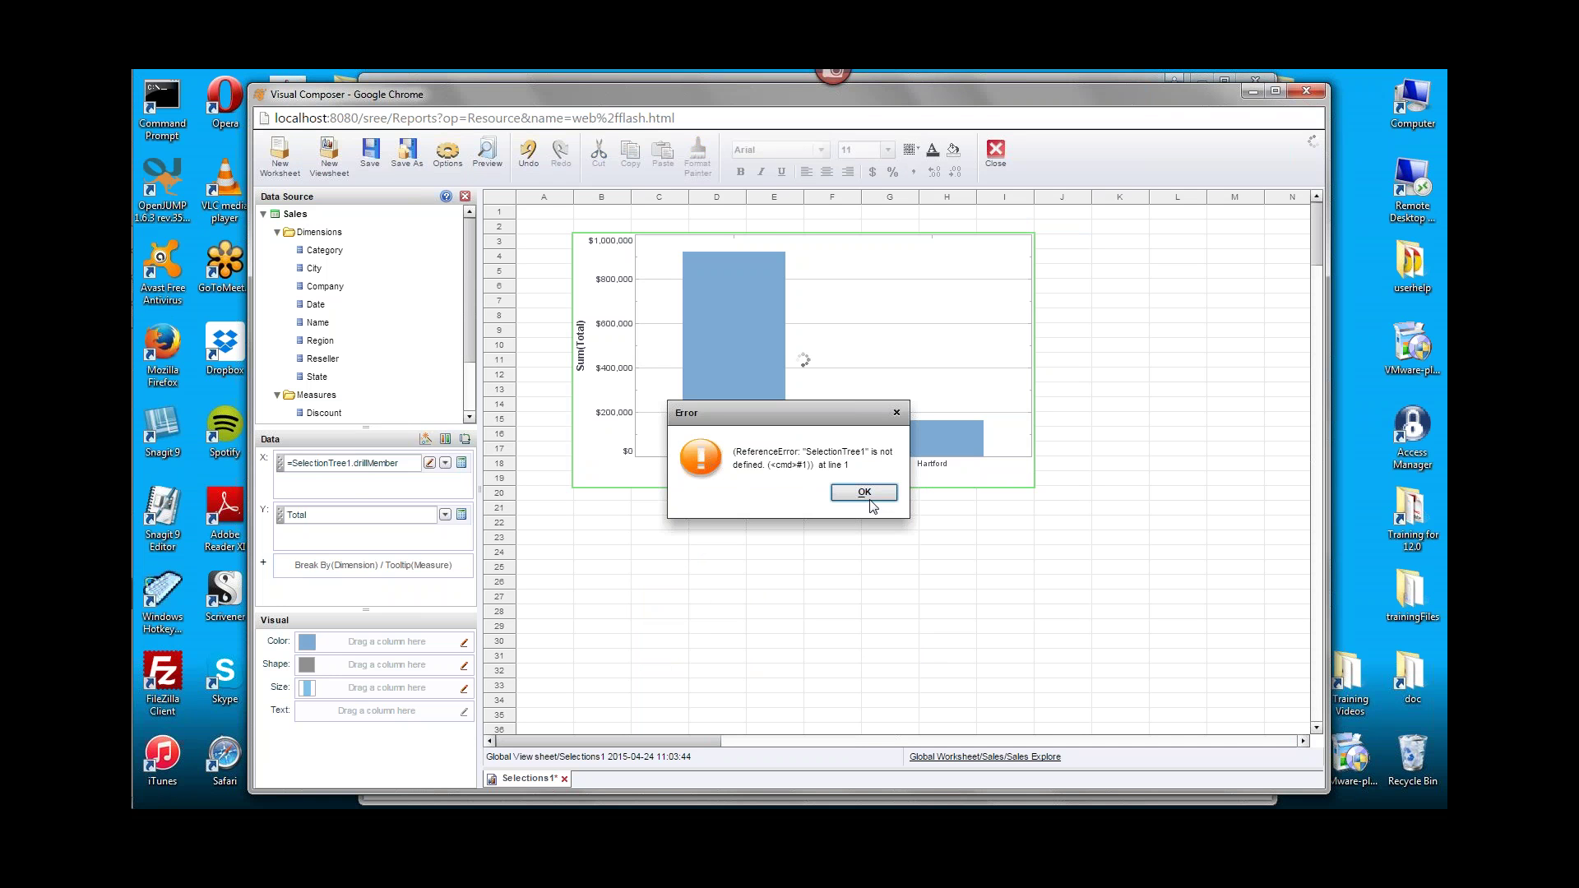
click(864, 492)
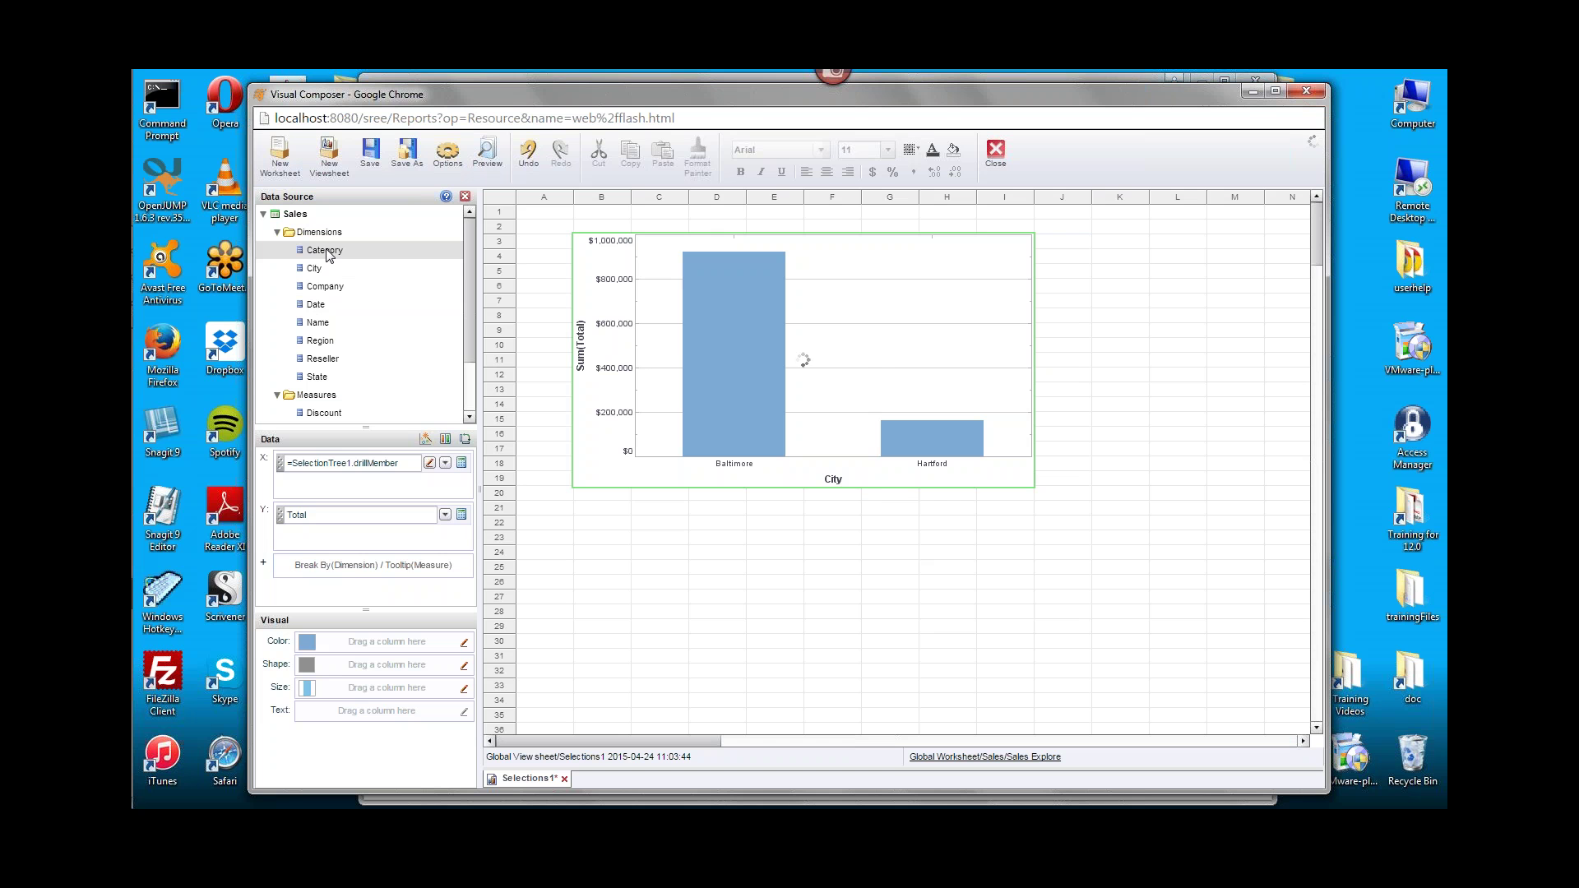
drag(326, 253, 338, 468)
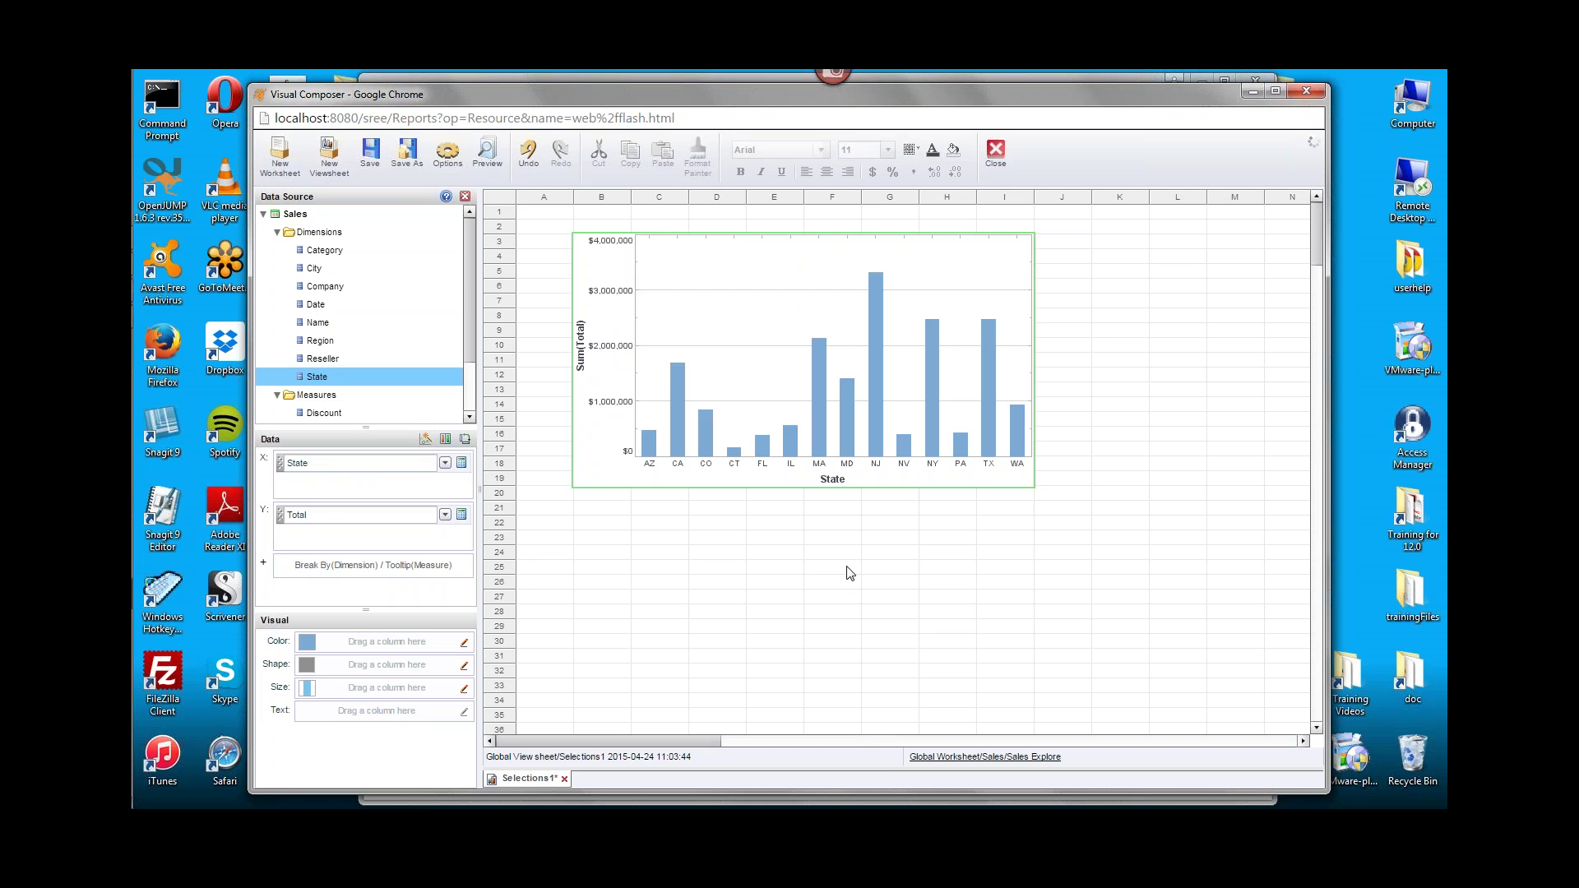
click(464, 195)
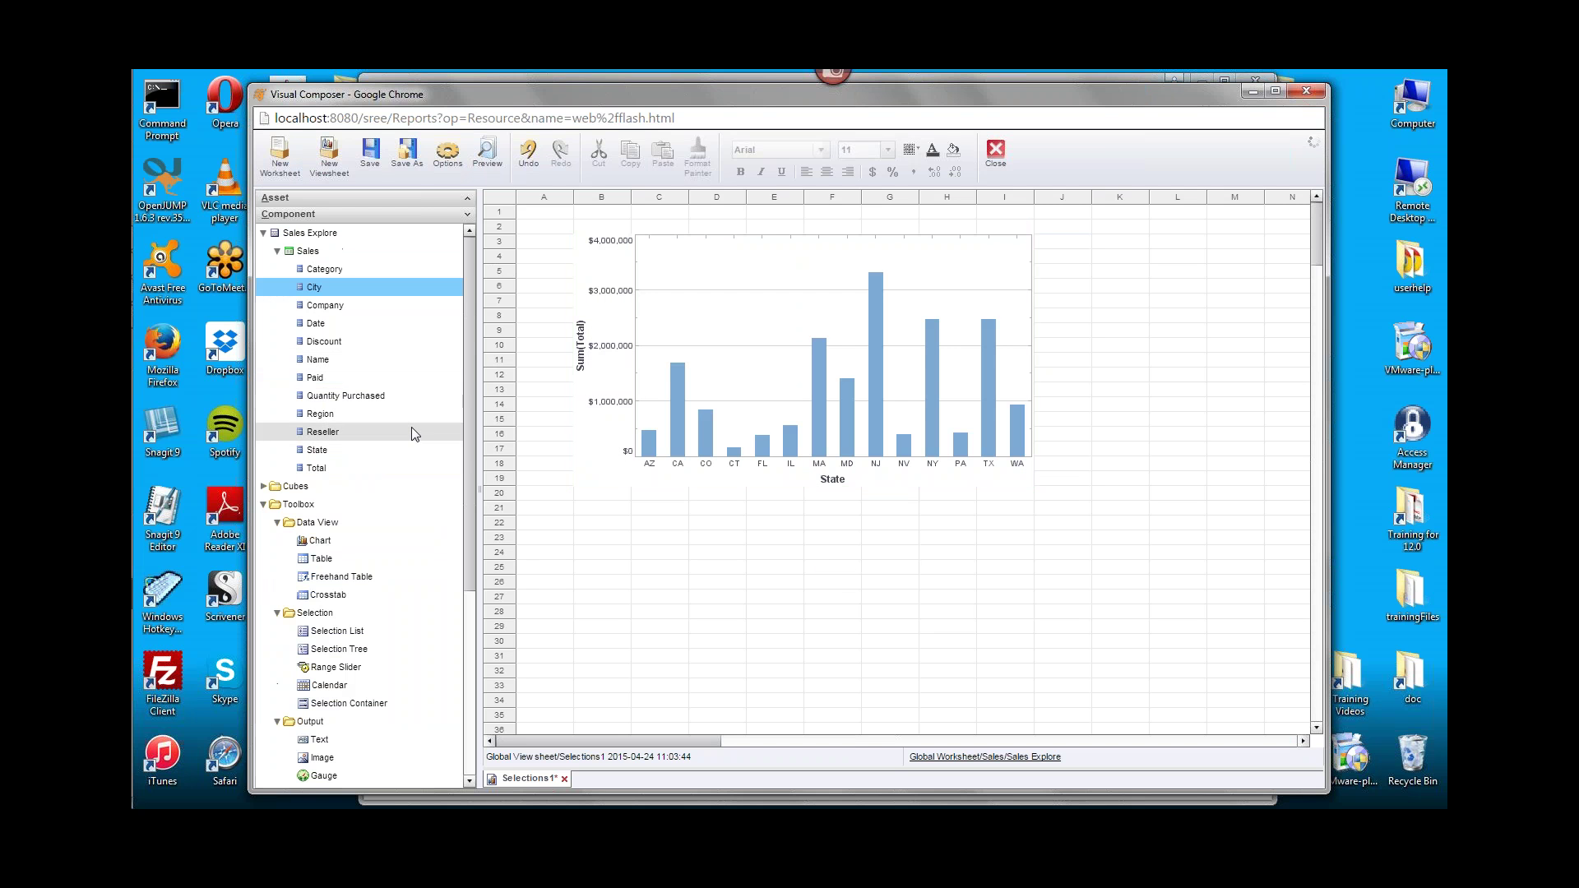
Add a Category selection list, a Date range slider and a State selection list below the chart.
drag(466, 507, 387, 583)
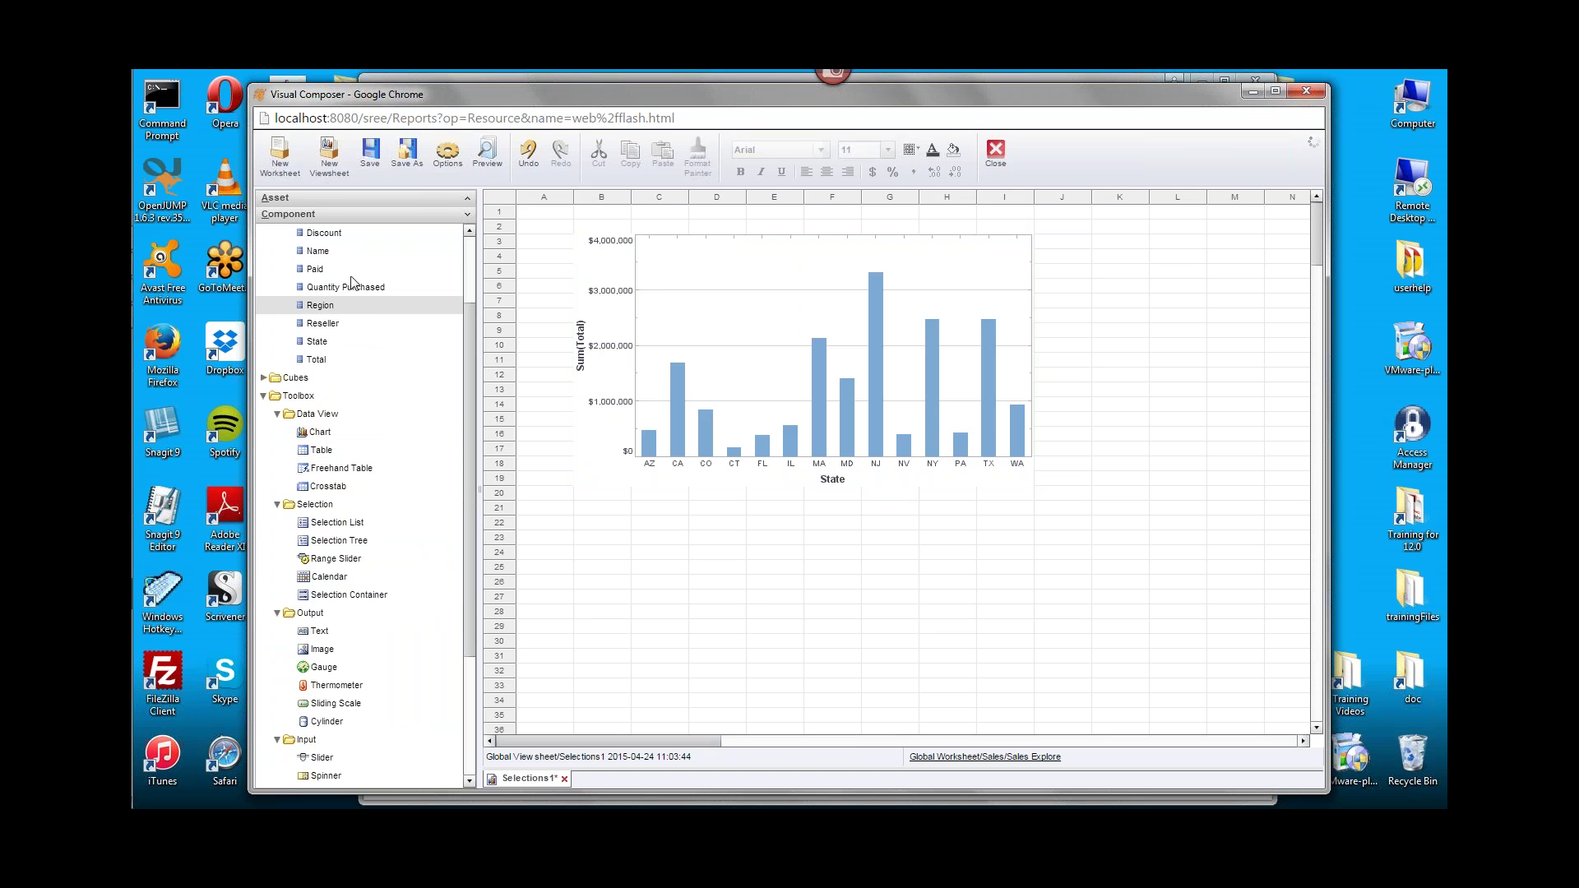
scroll(474, 274, up, 3)
drag(373, 269, 666, 519)
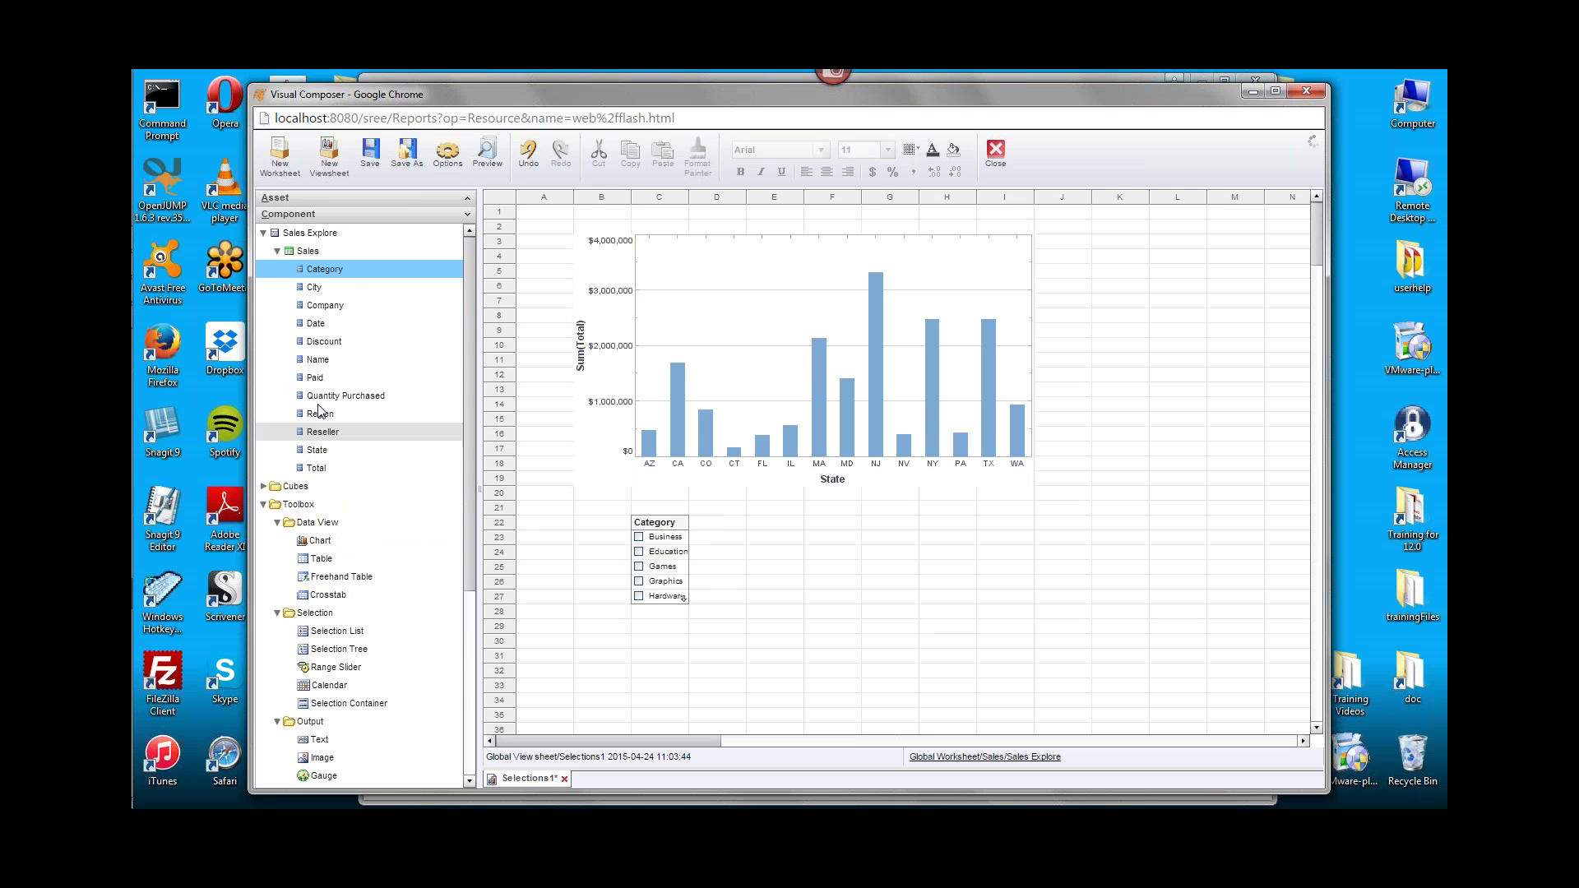
drag(333, 326, 652, 622)
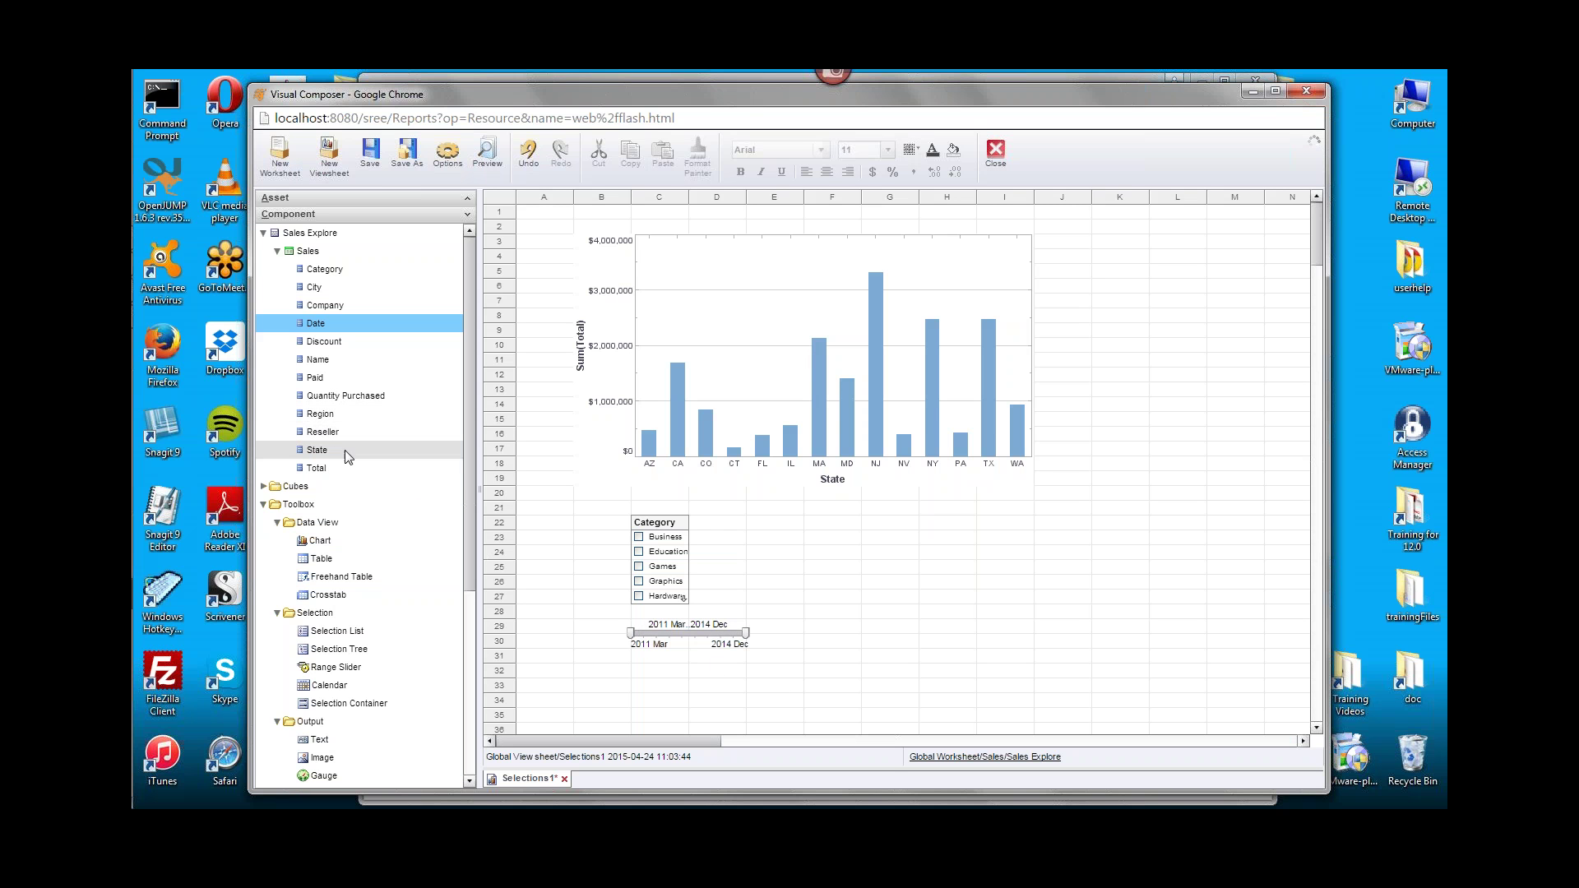
drag(335, 456, 882, 520)
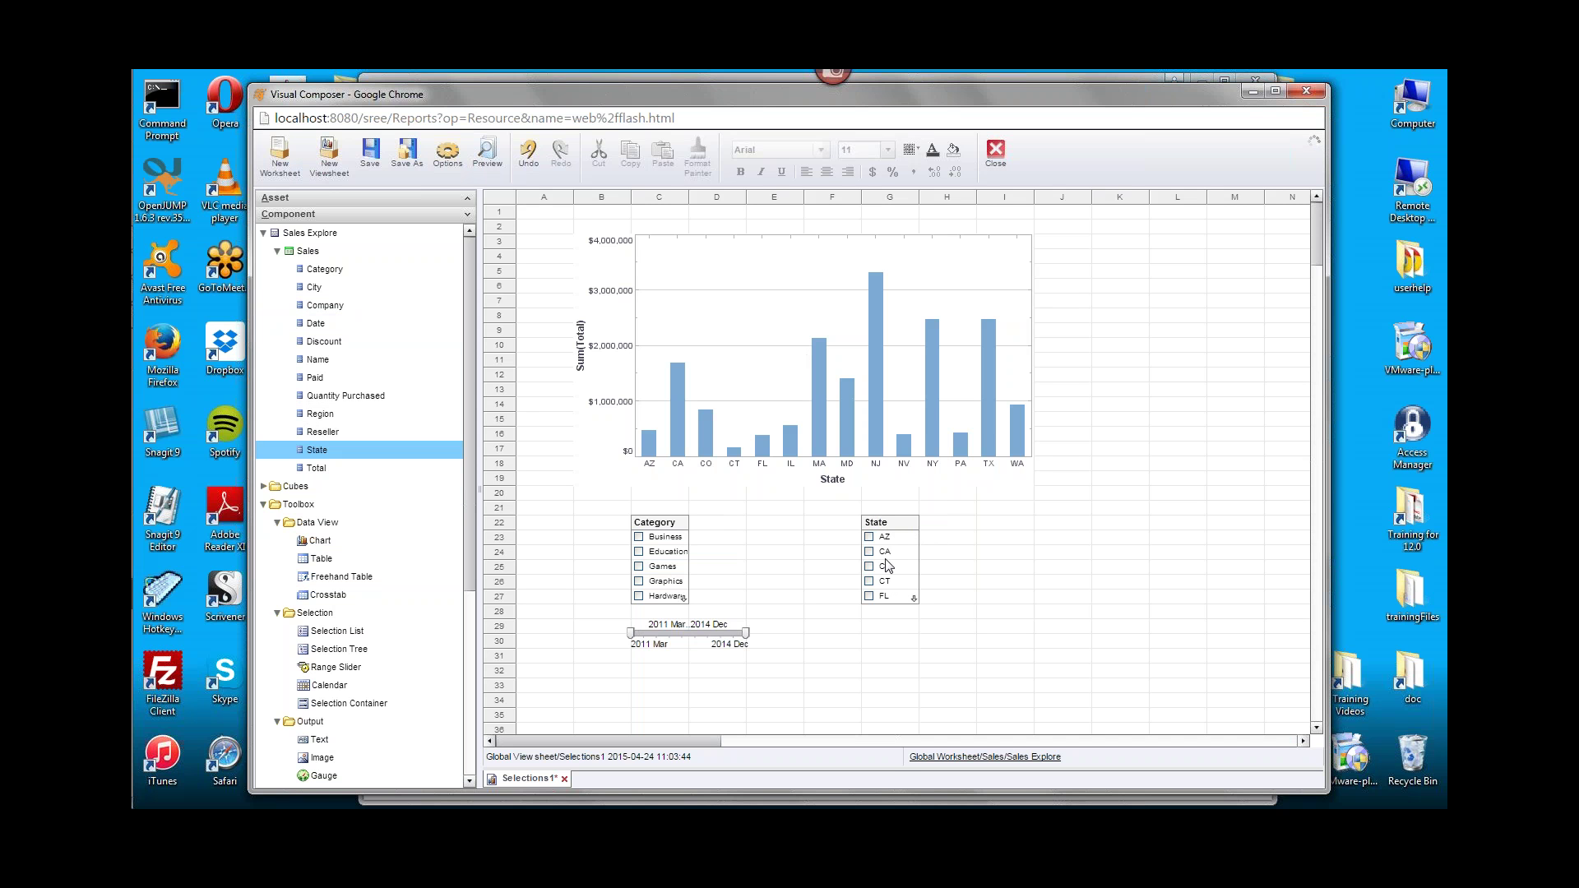
Widen the Category and State lists, move State closer to Category, and stretch the Date slider across the width of both lists.
click(688, 567)
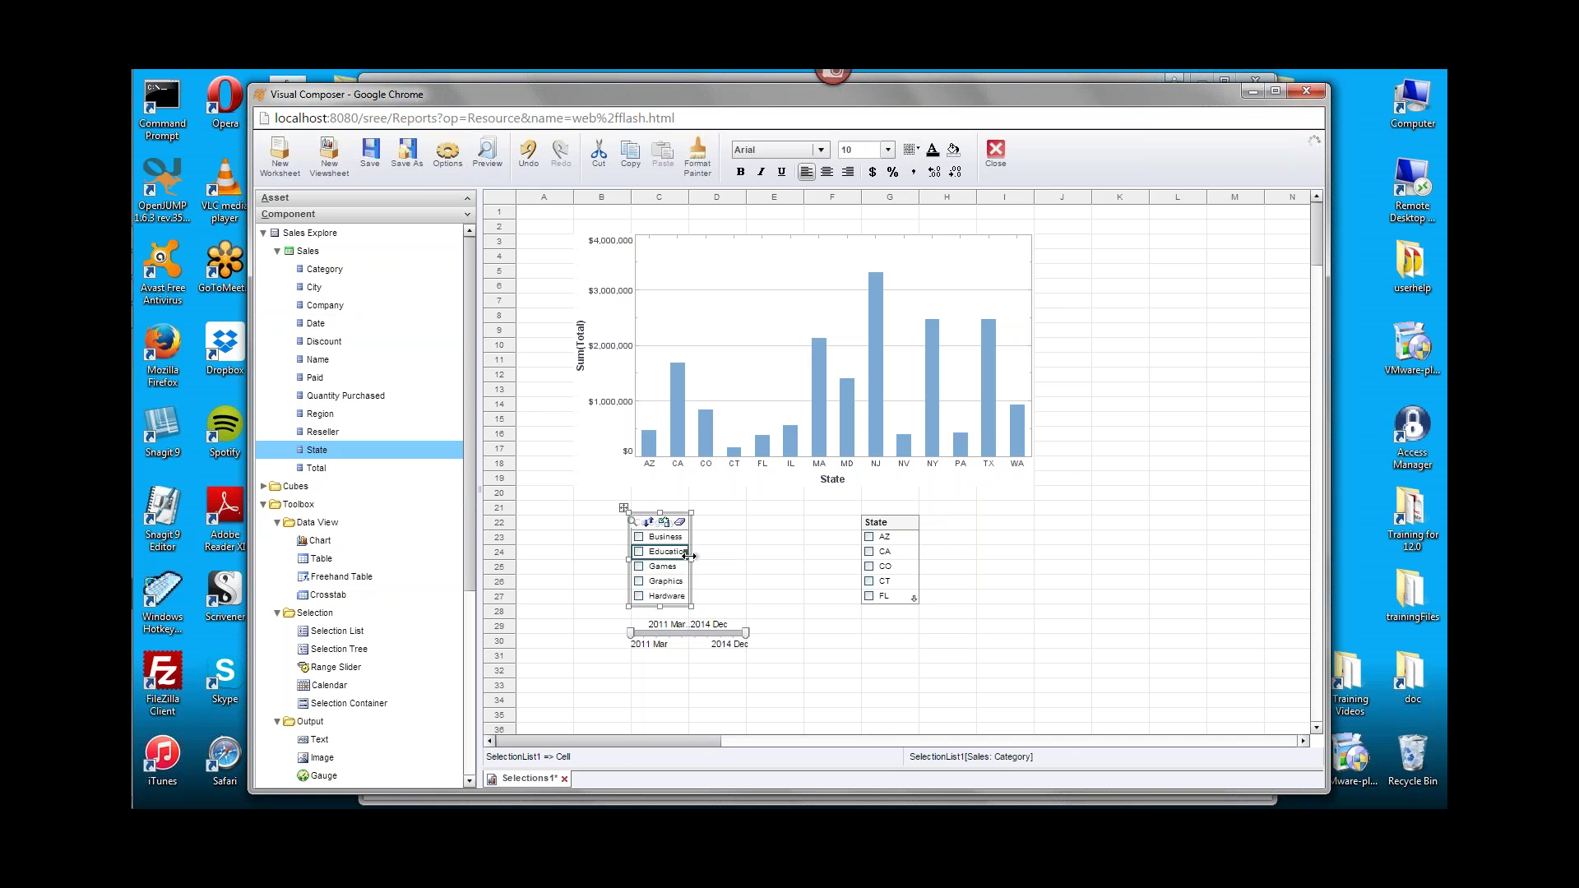
drag(692, 559, 747, 556)
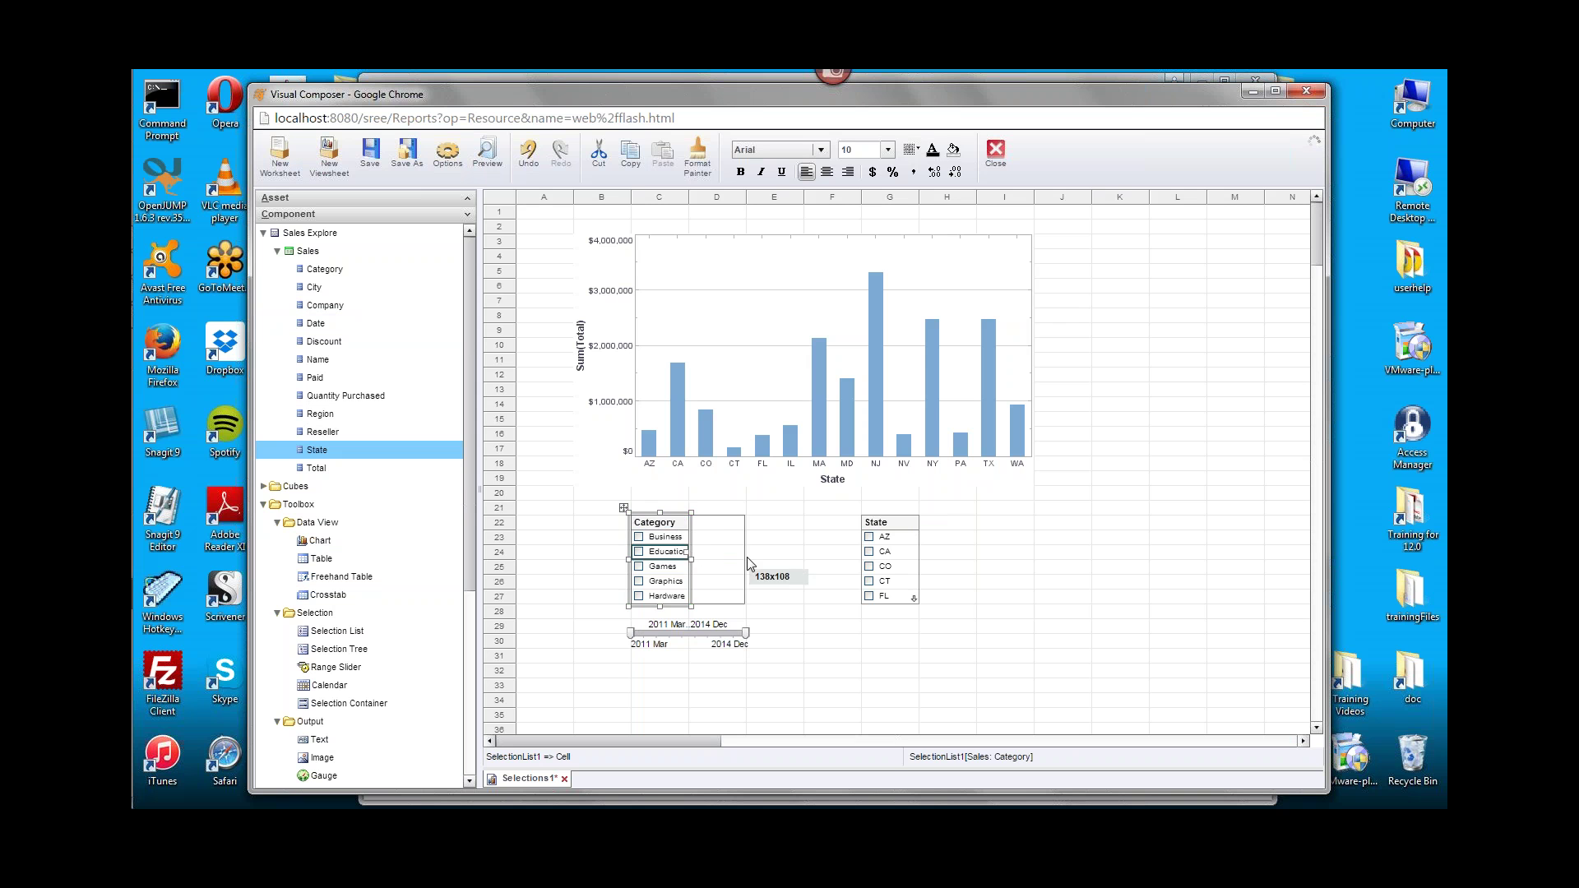
click(887, 562)
drag(920, 566, 979, 564)
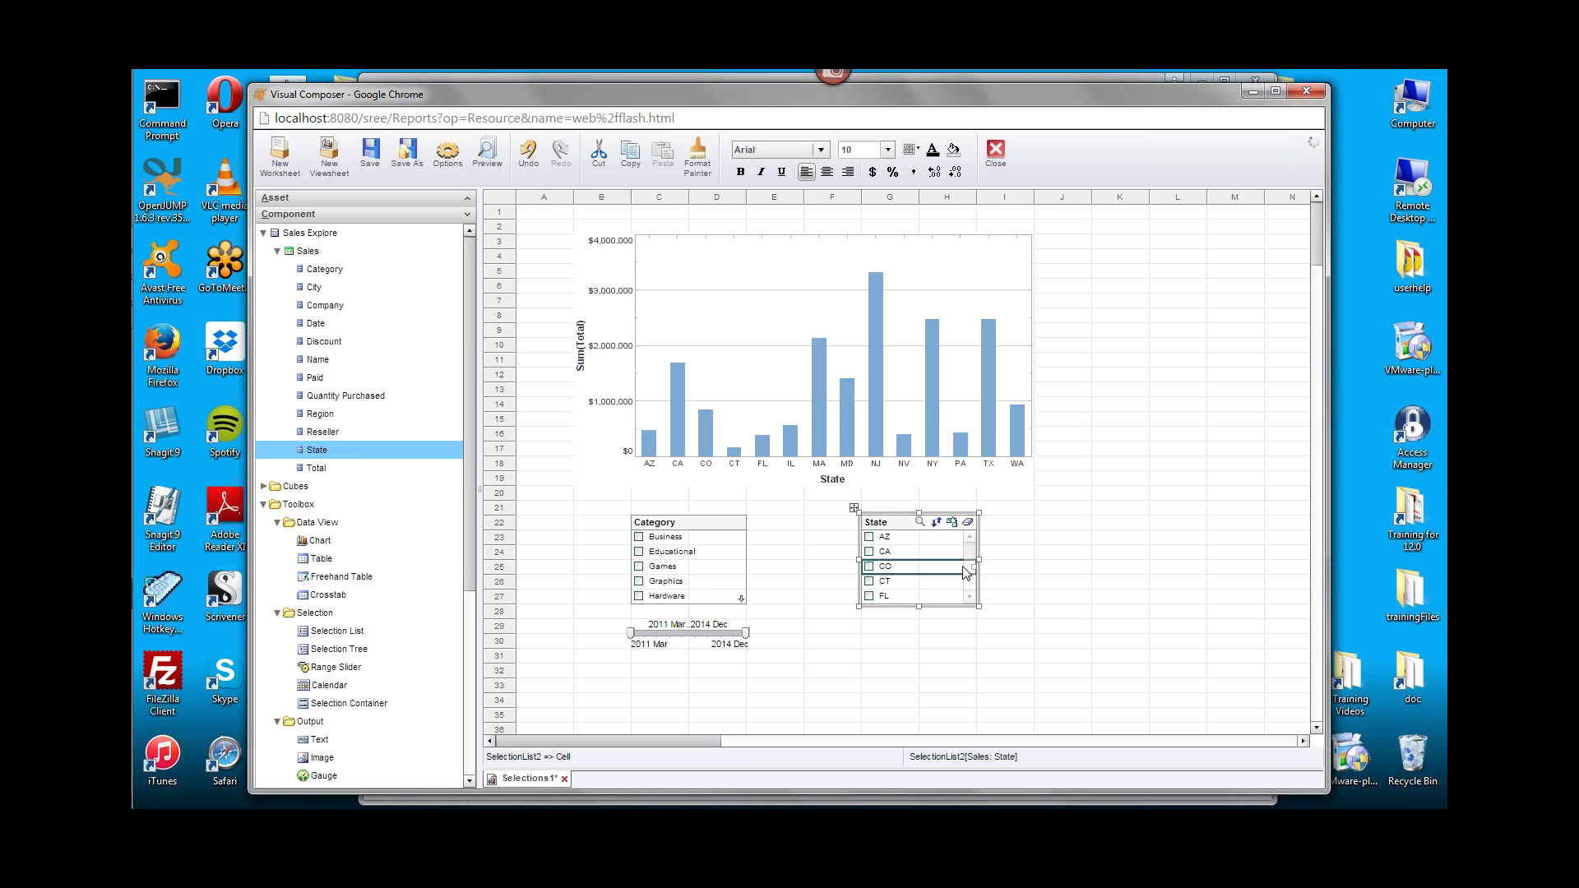
drag(915, 520, 858, 520)
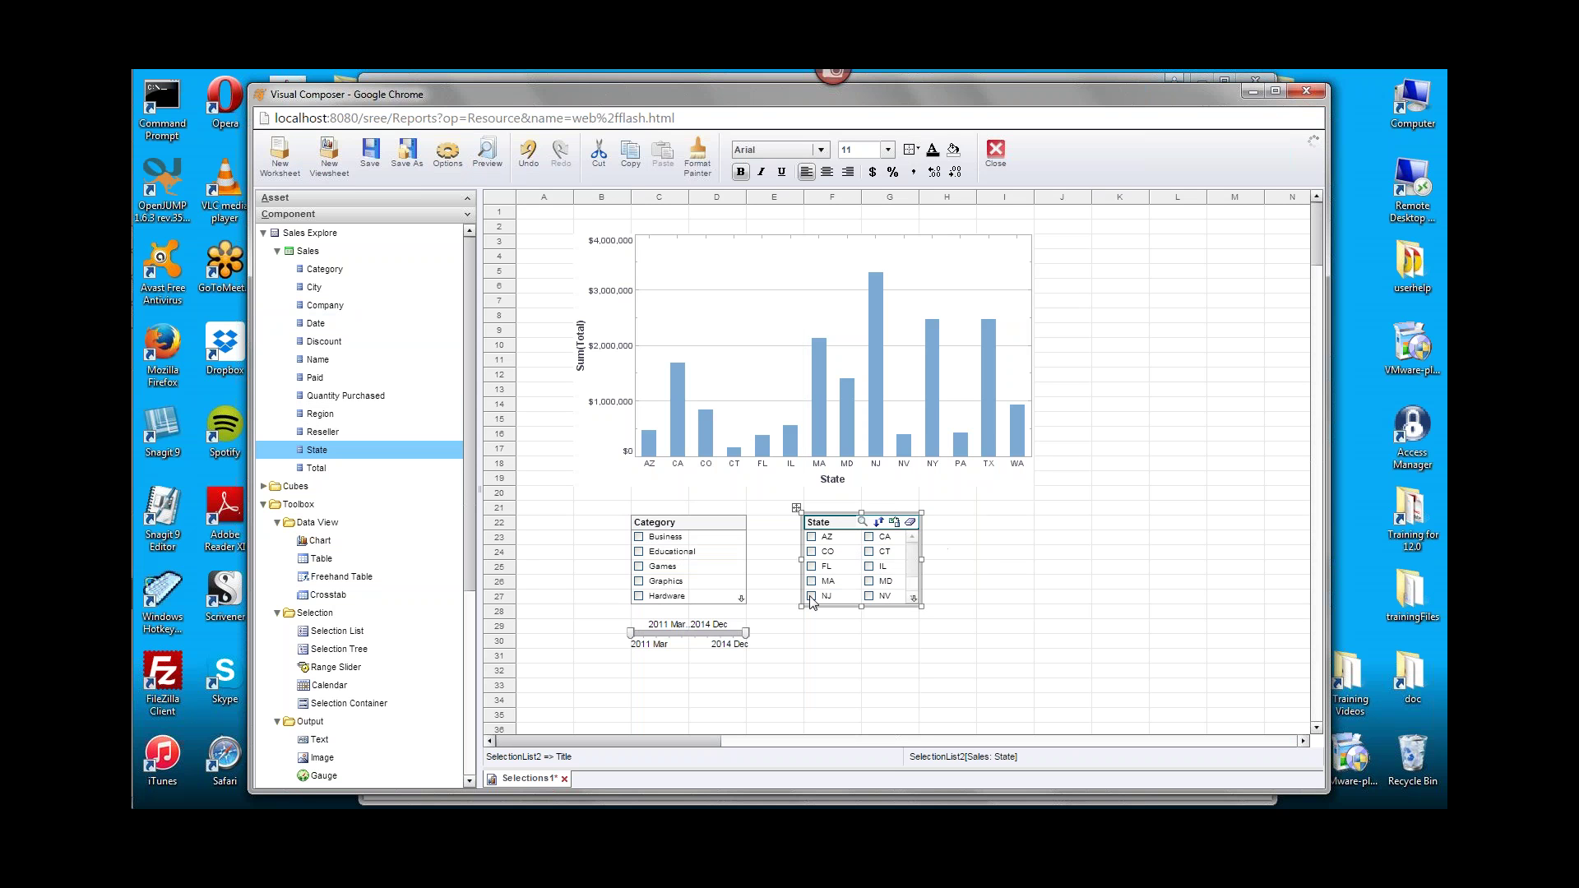
click(748, 635)
drag(748, 637, 922, 630)
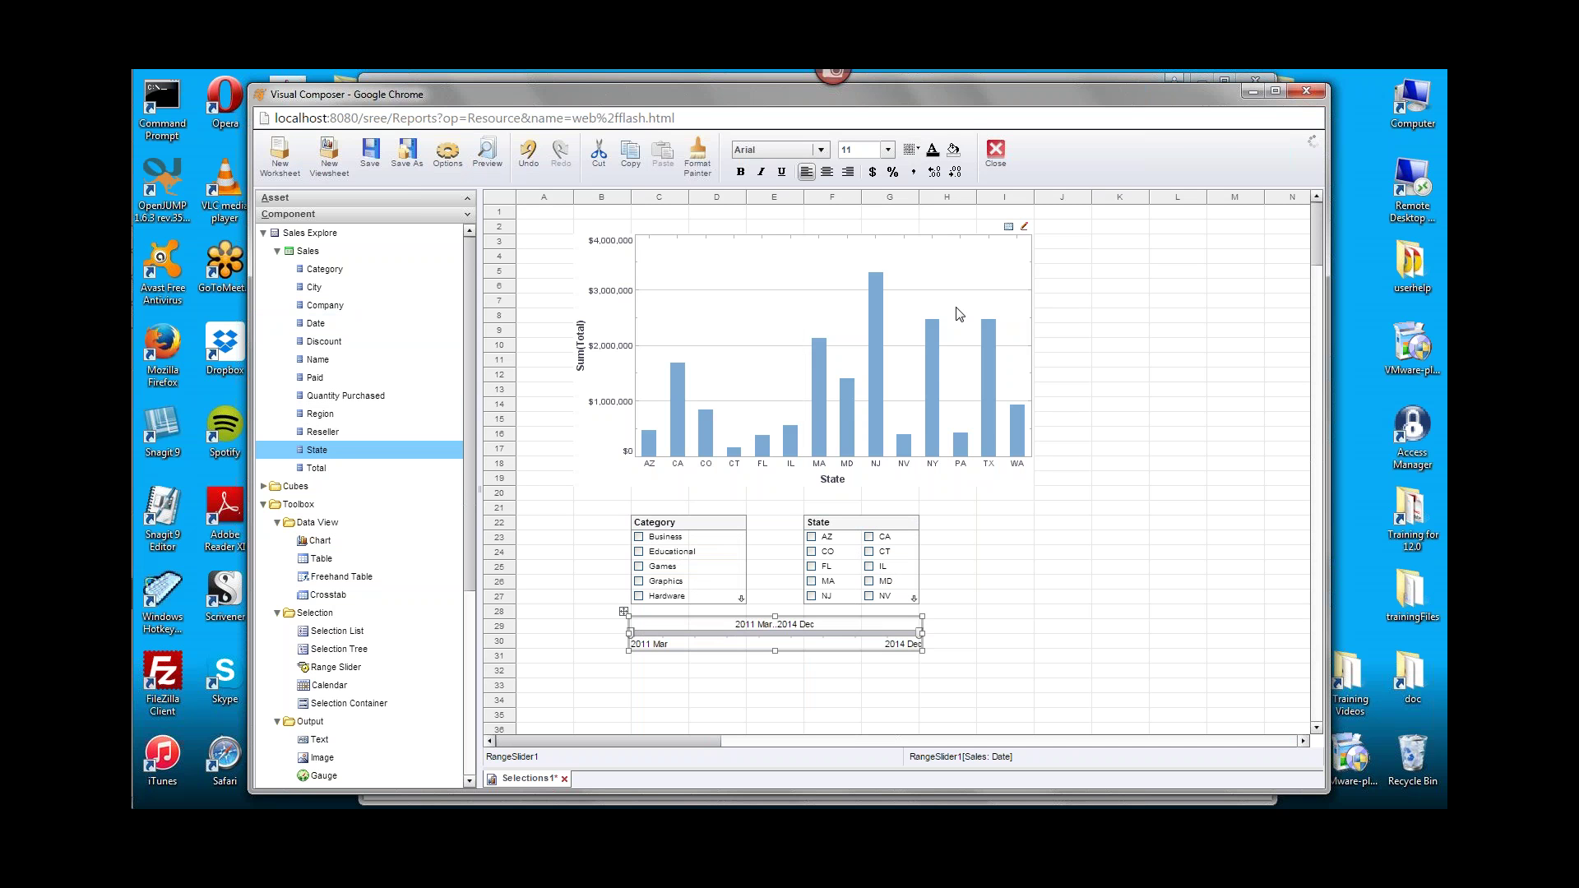
Add a selection container beside the chart and enable Show Current Selections in its properties.
click(840, 339)
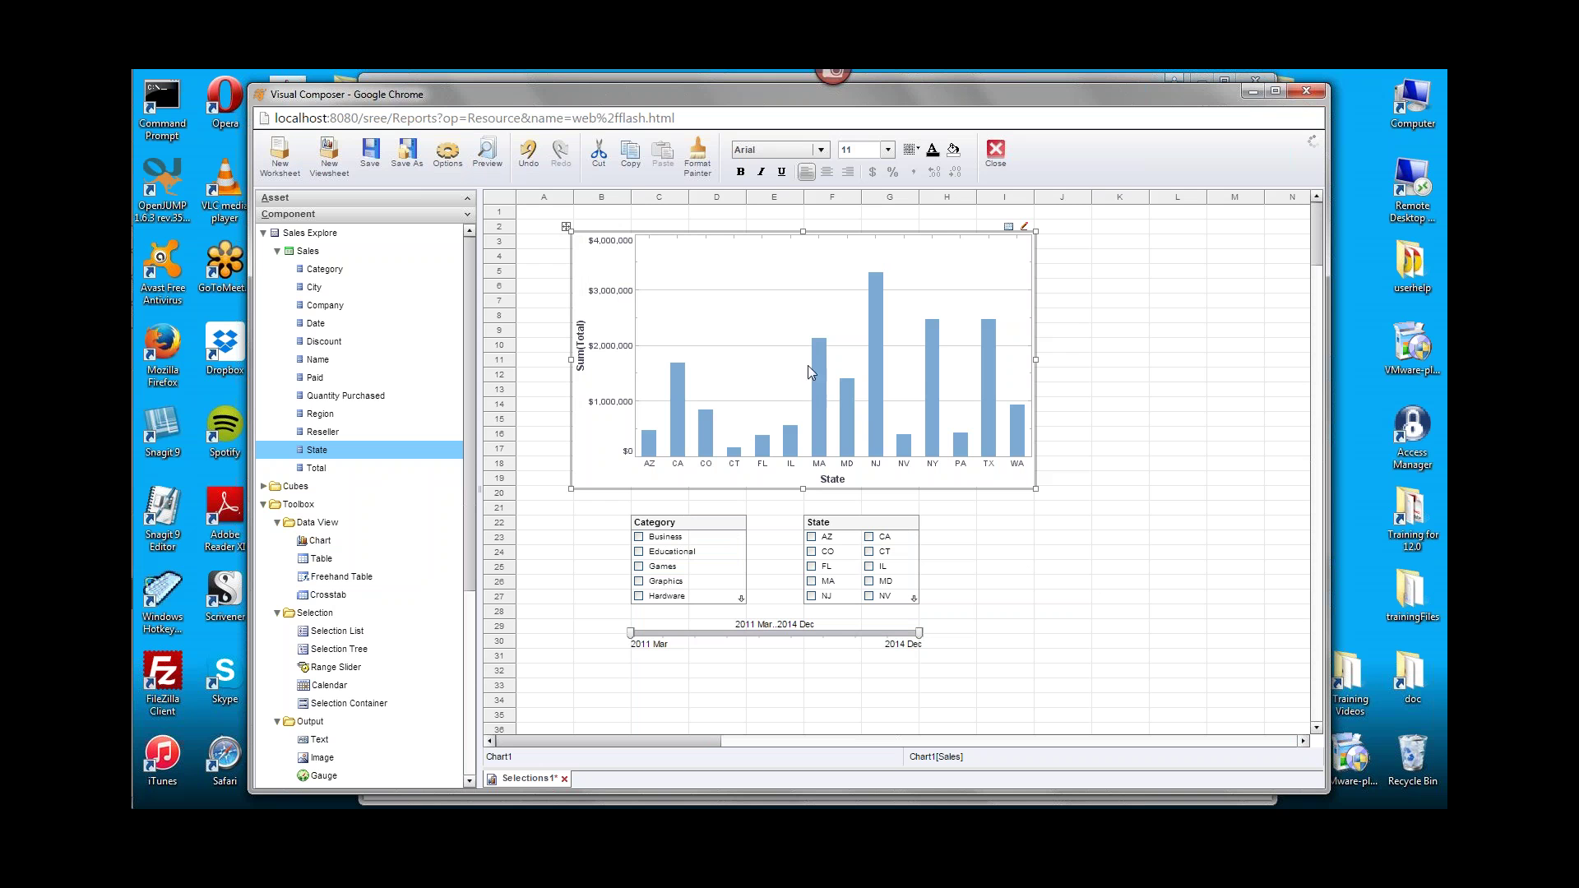
mouse_move(823, 376)
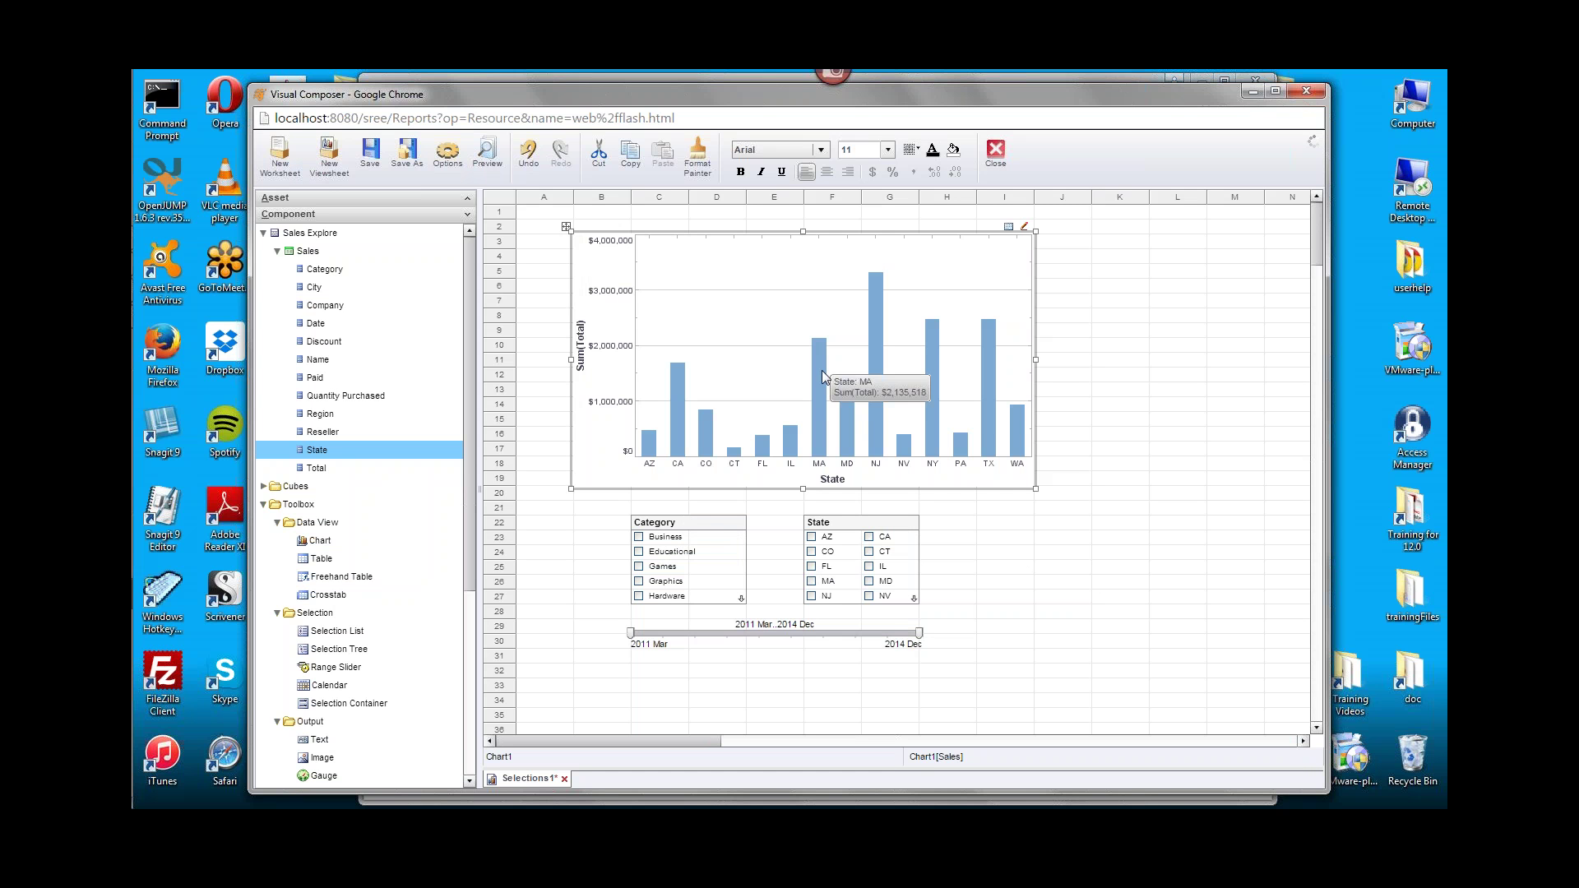
drag(338, 704, 1118, 234)
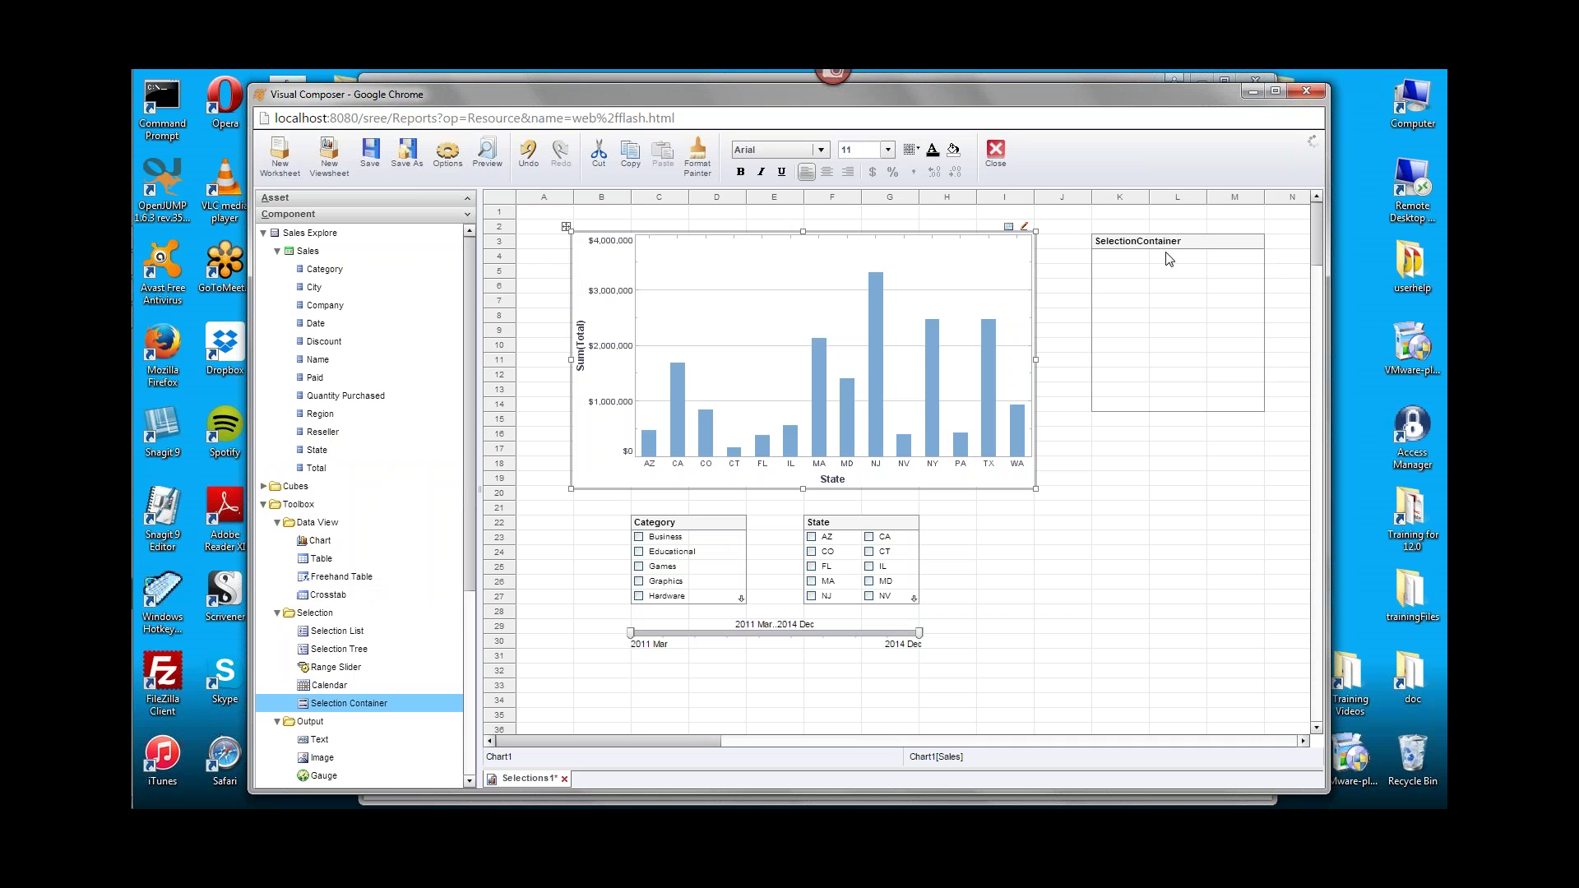
click(1147, 244)
right_click(1147, 249)
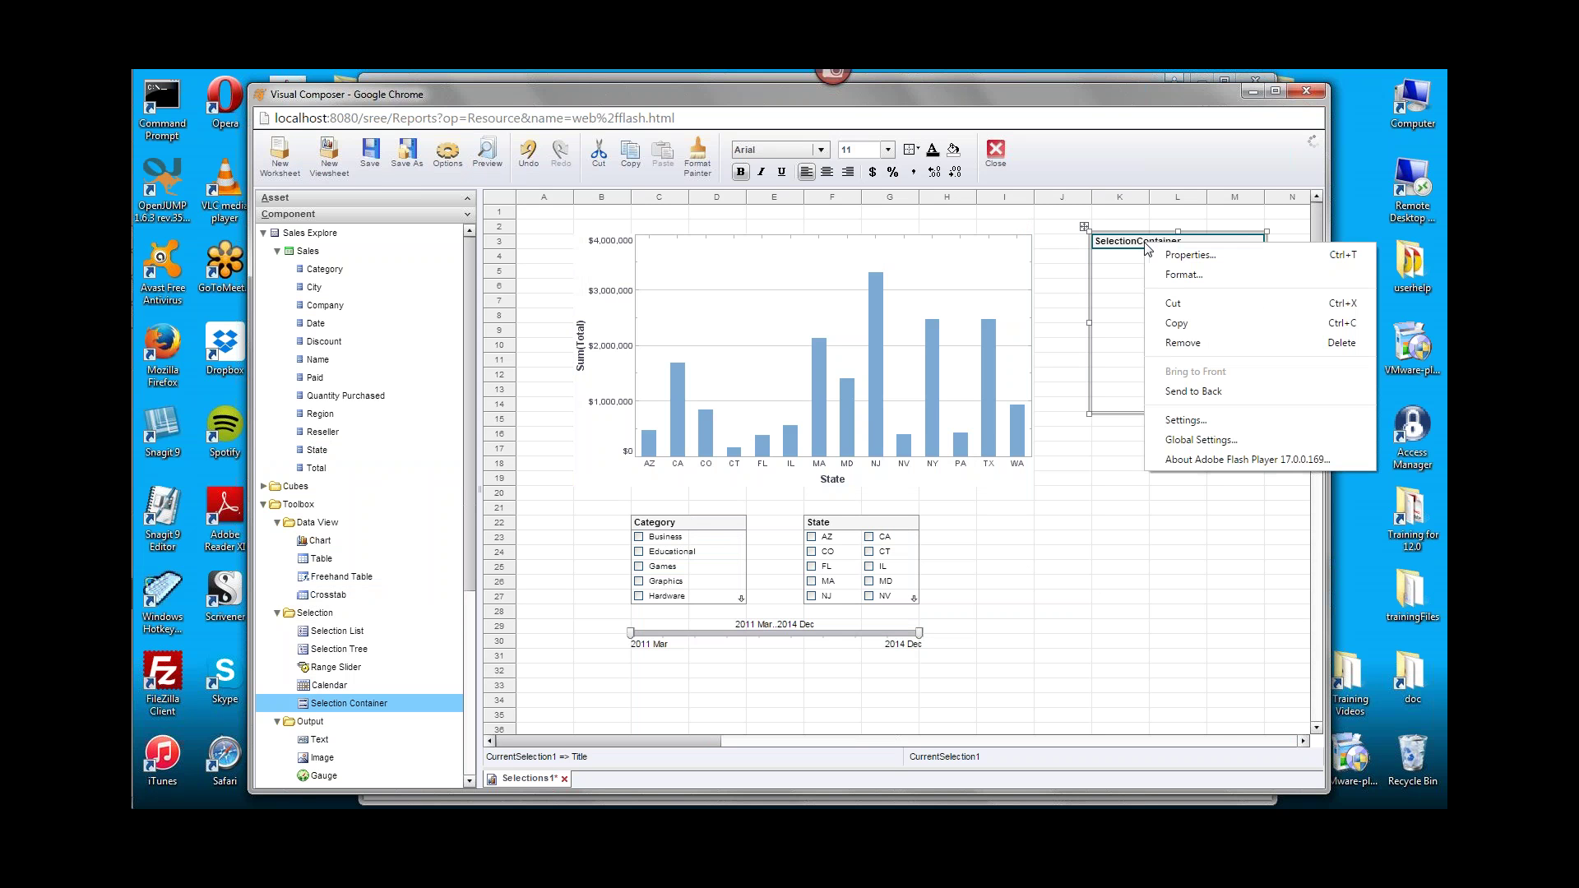
click(1164, 256)
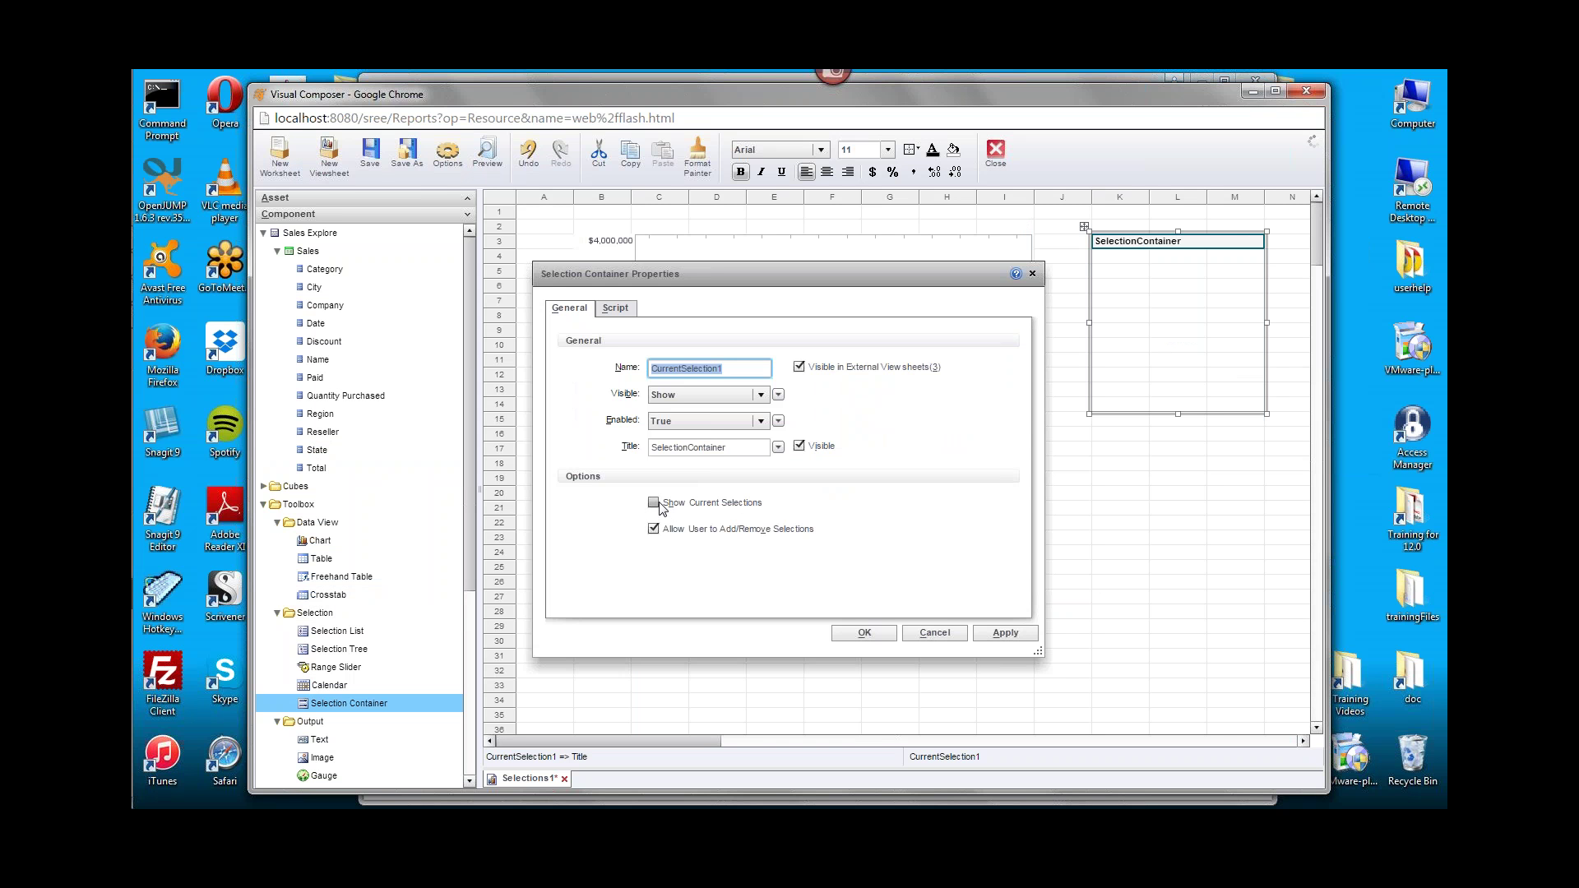
click(657, 504)
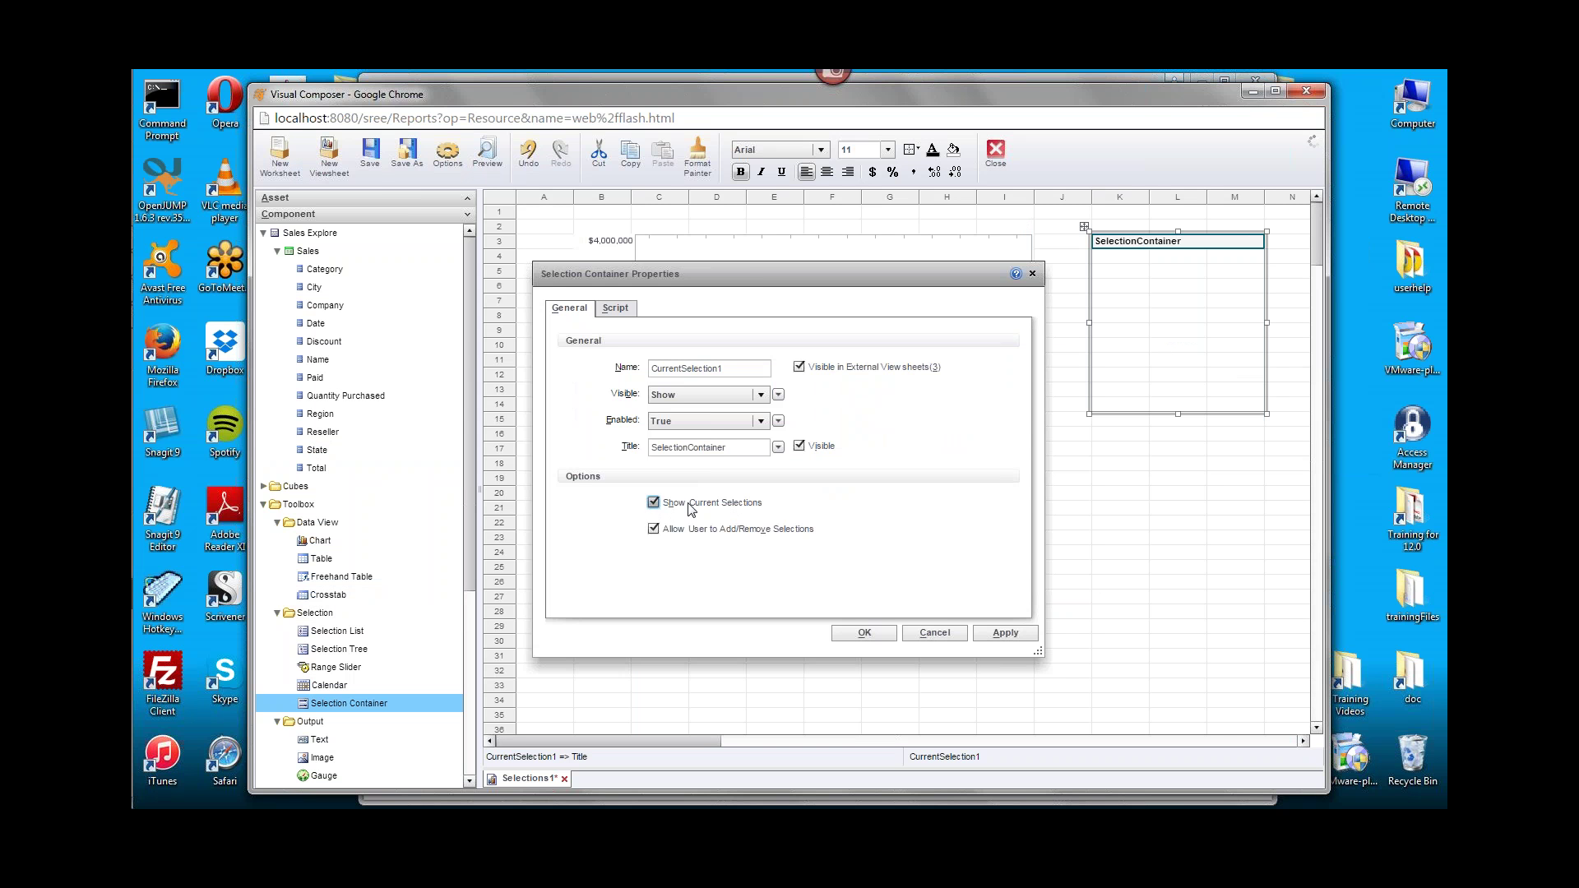
click(888, 632)
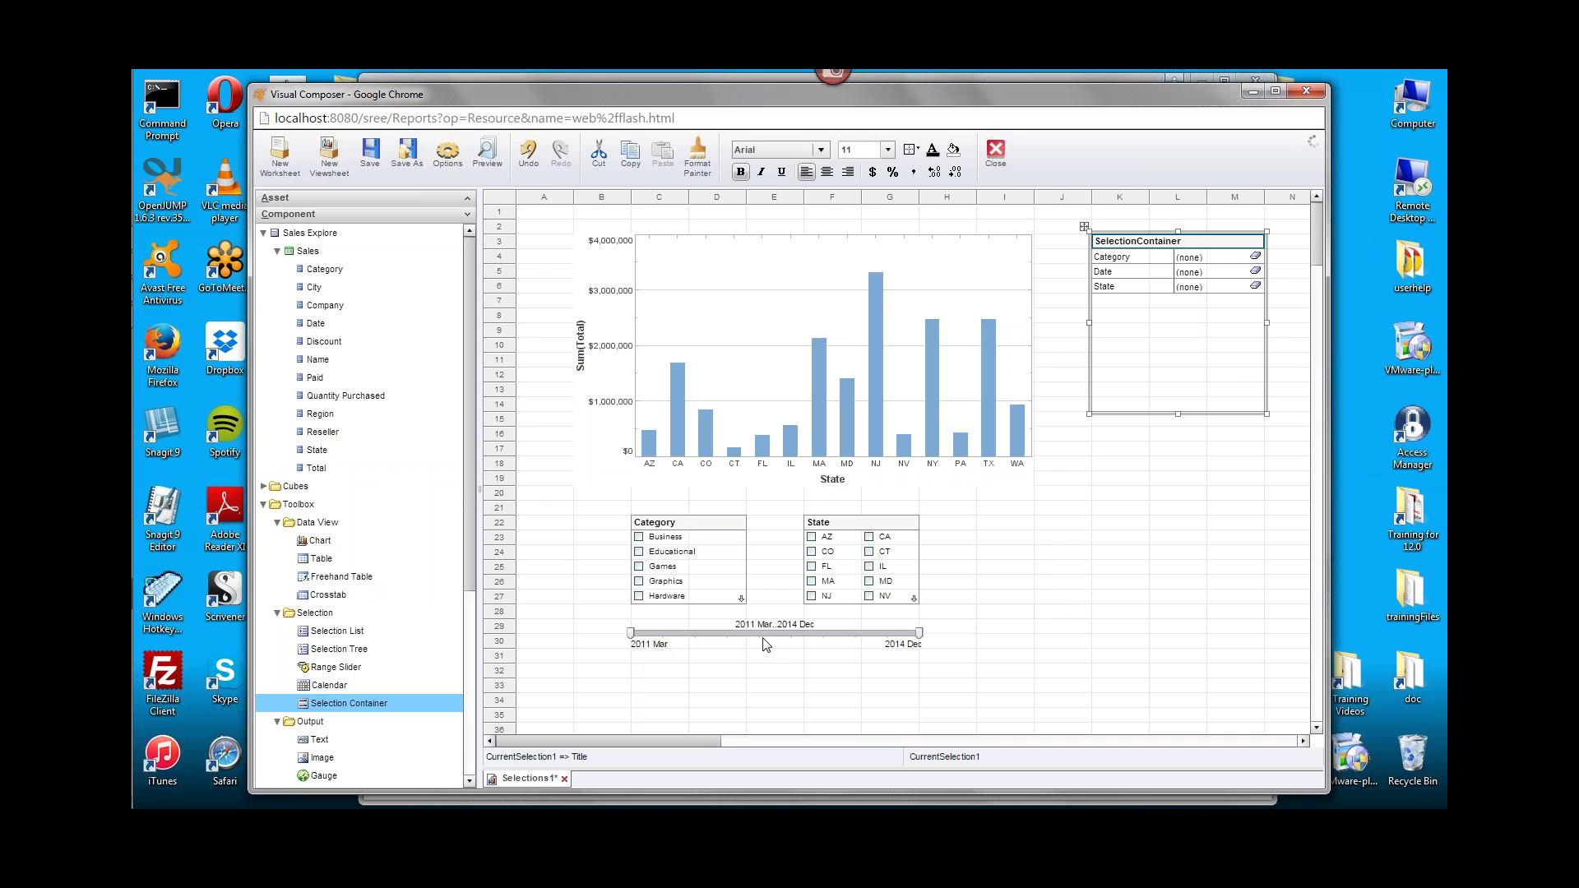
Filter the chart to the Educational and Graphics categories, the states CT, FL and IL, and the dates 2011 Mar to 2012 Dec.
drag(643, 556, 643, 581)
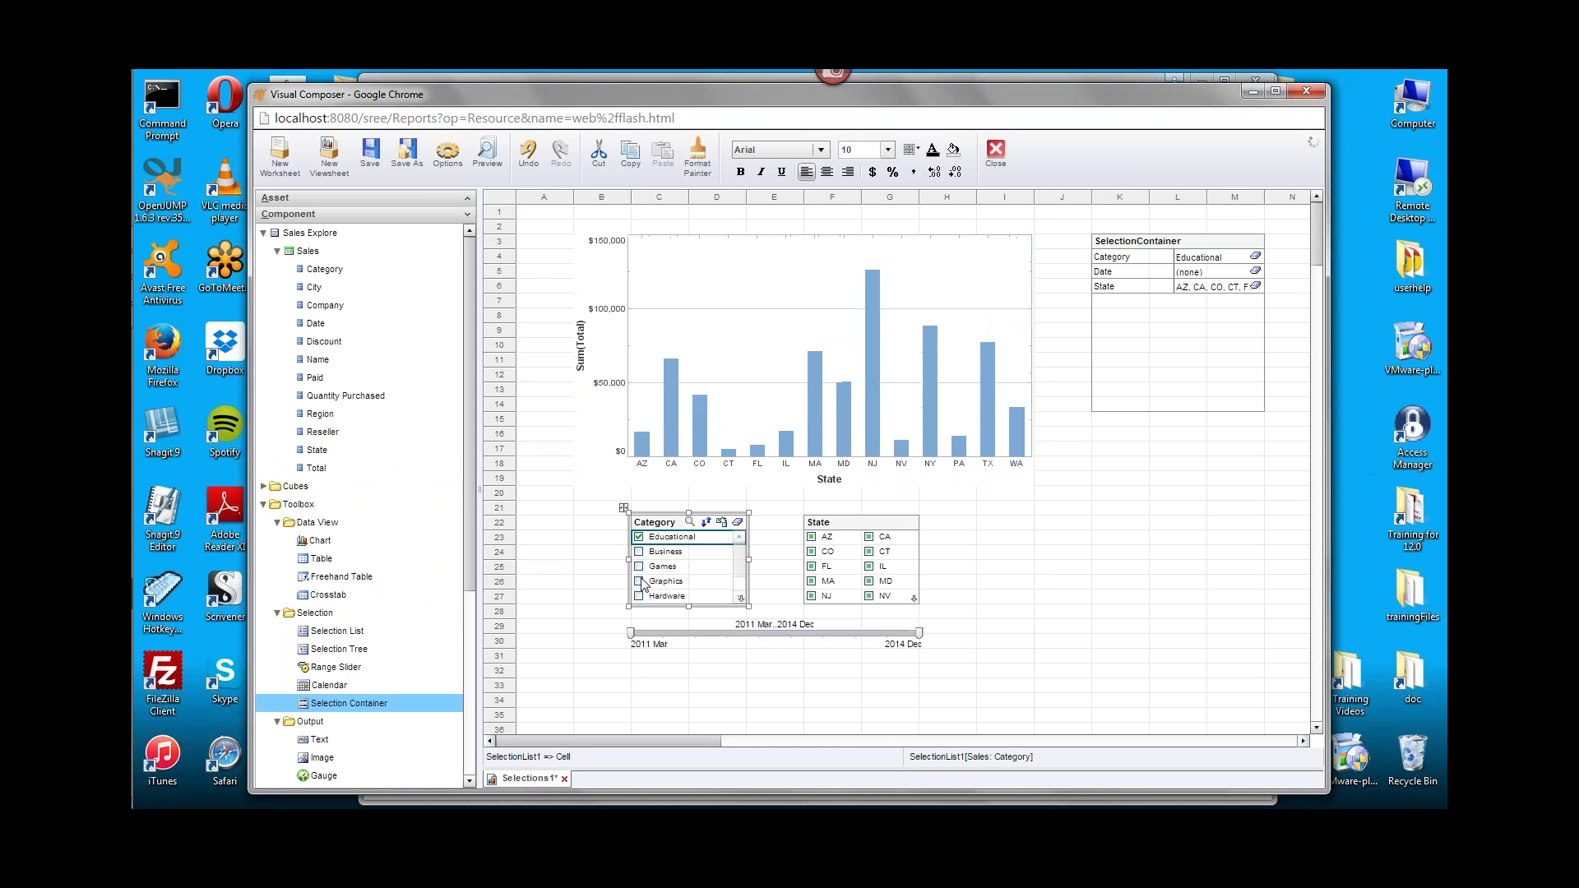
click(640, 581)
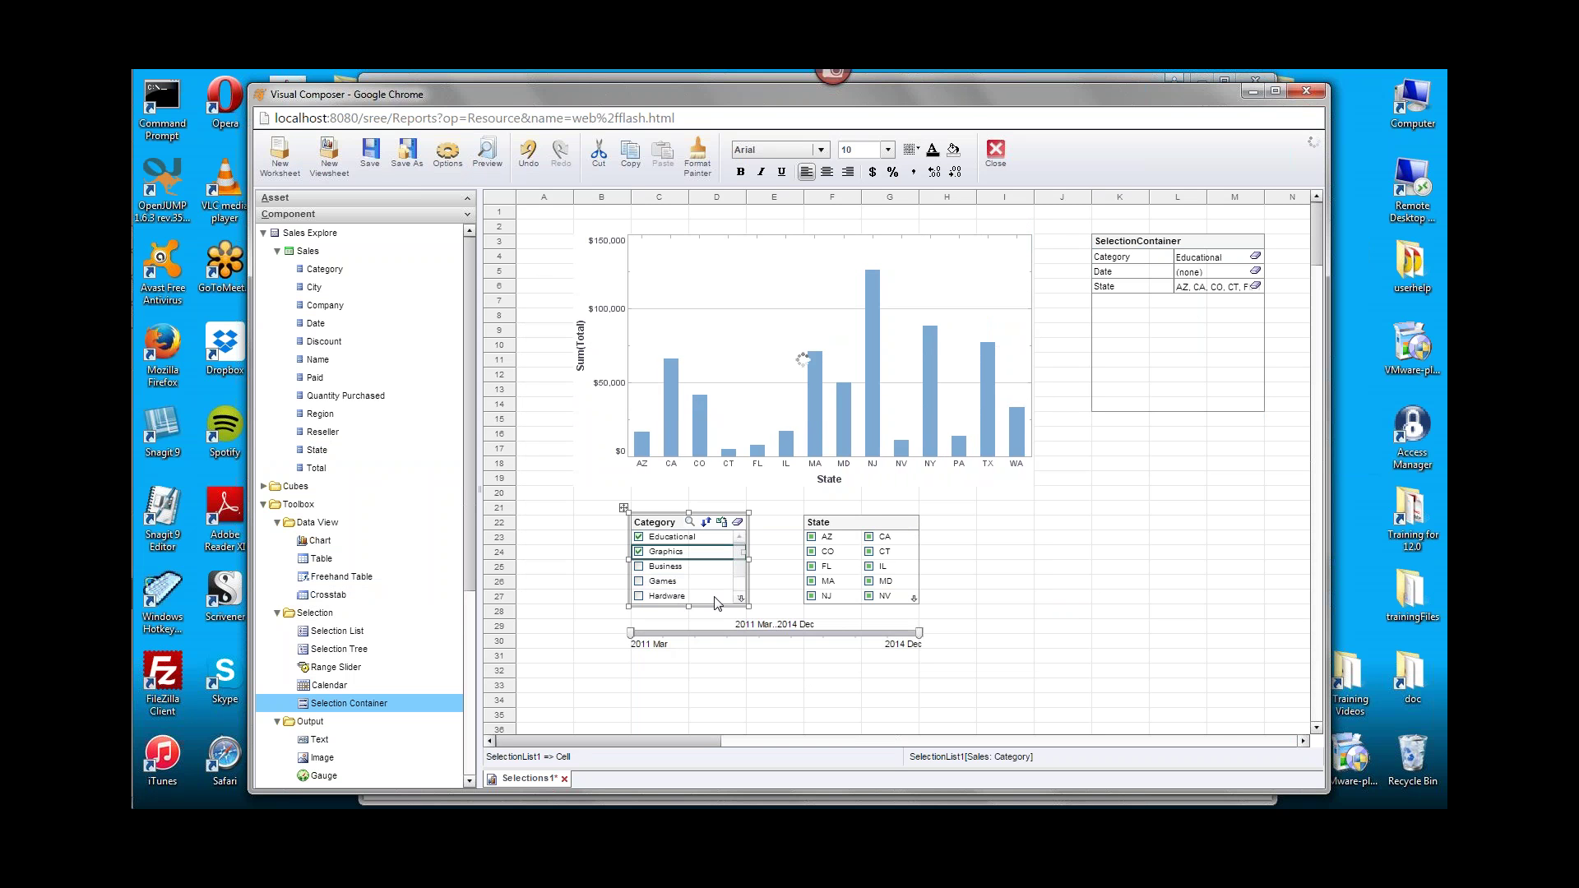
click(869, 551)
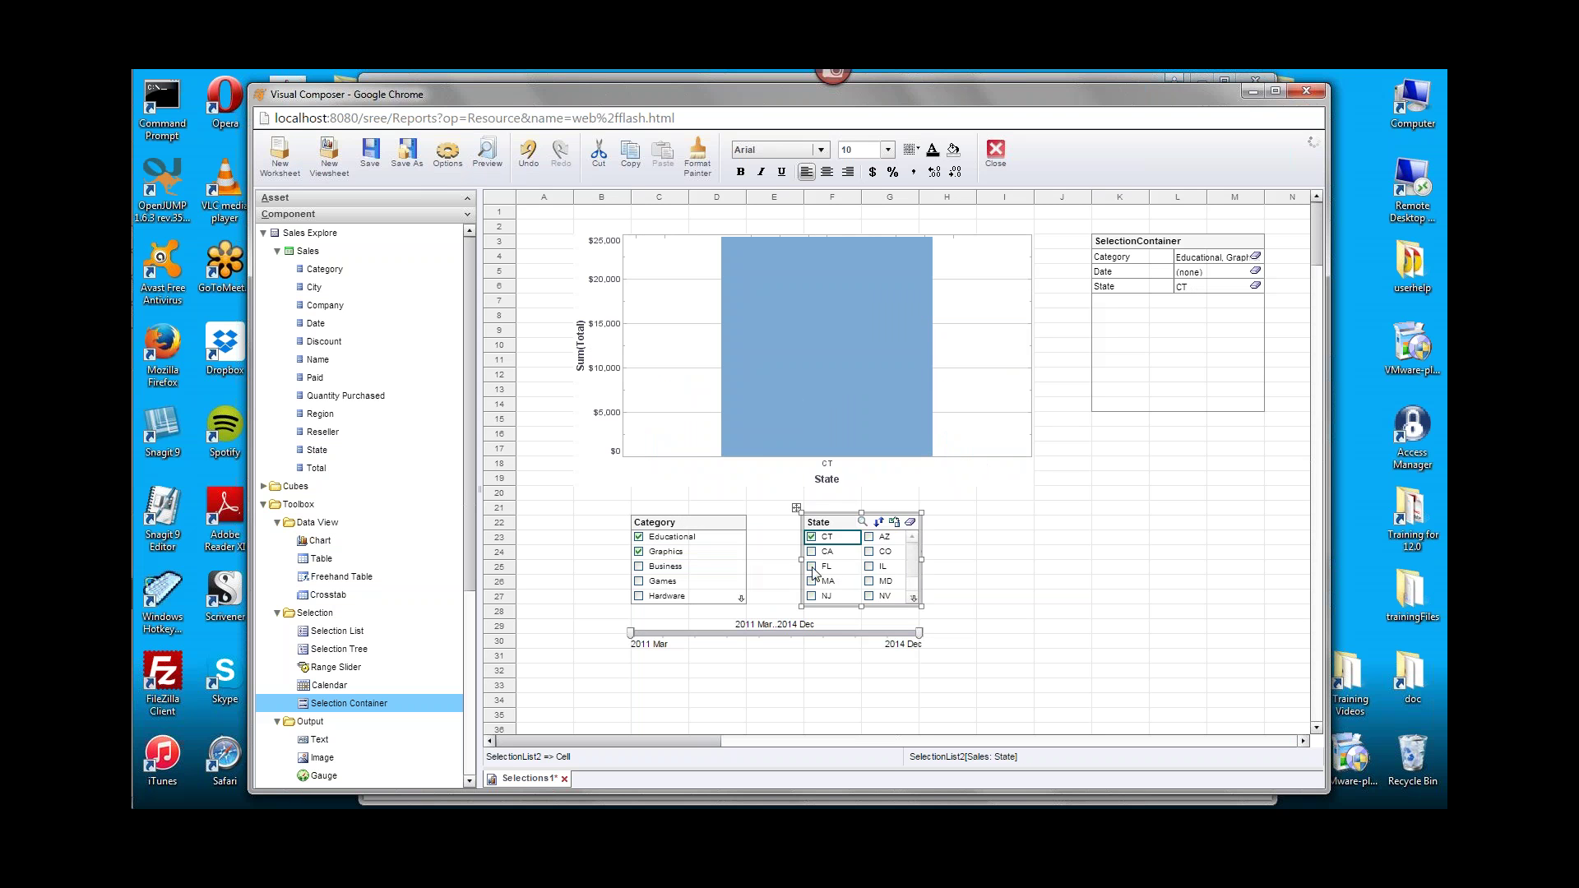
drag(813, 567, 821, 590)
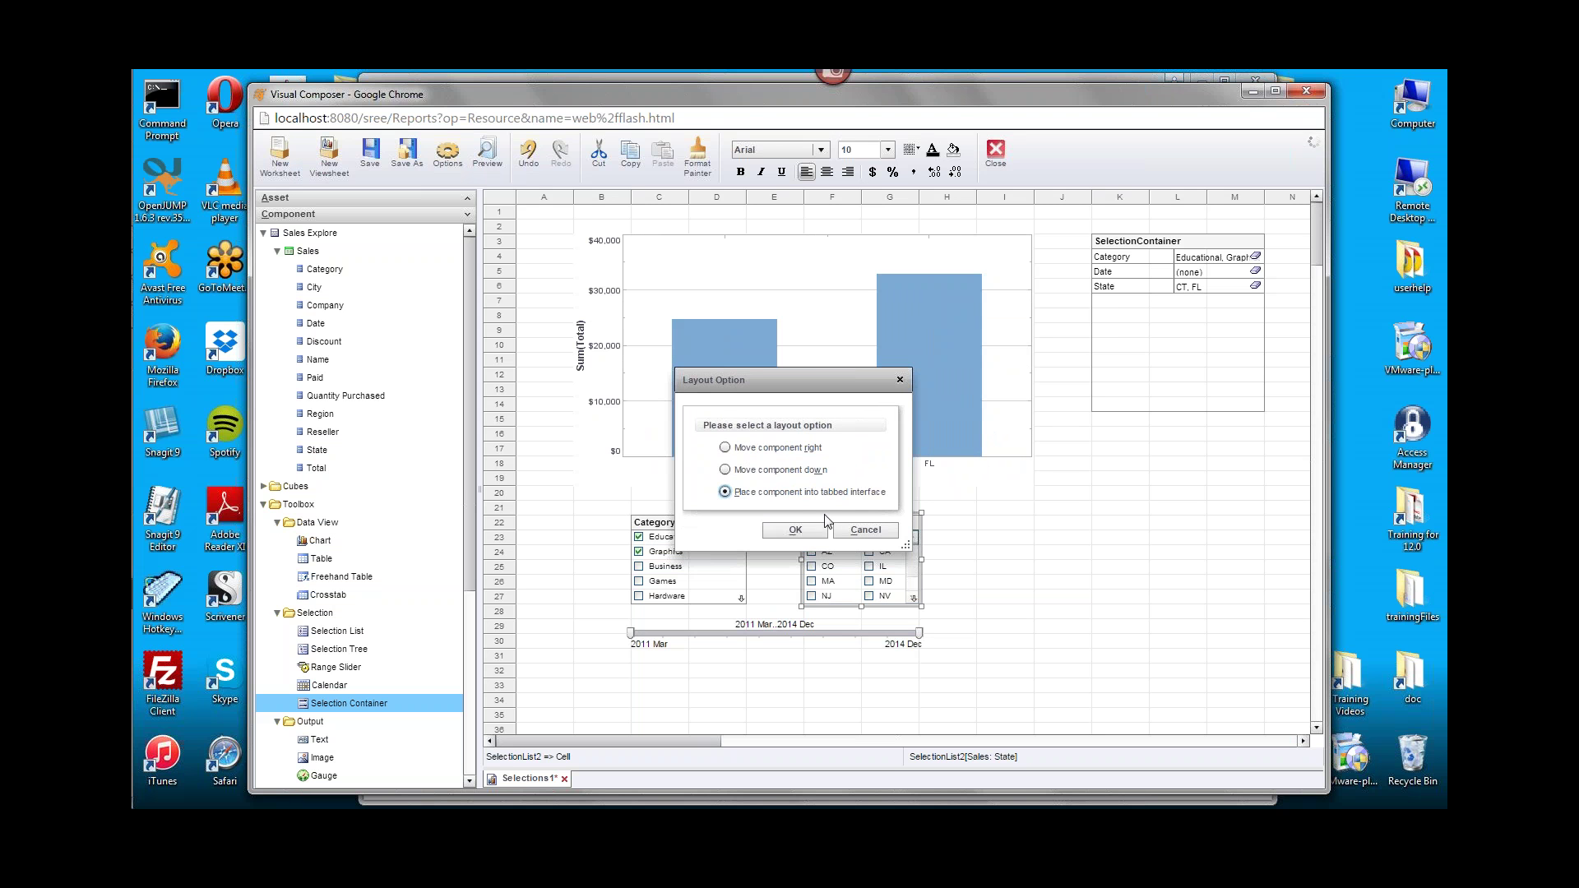
click(863, 530)
click(870, 566)
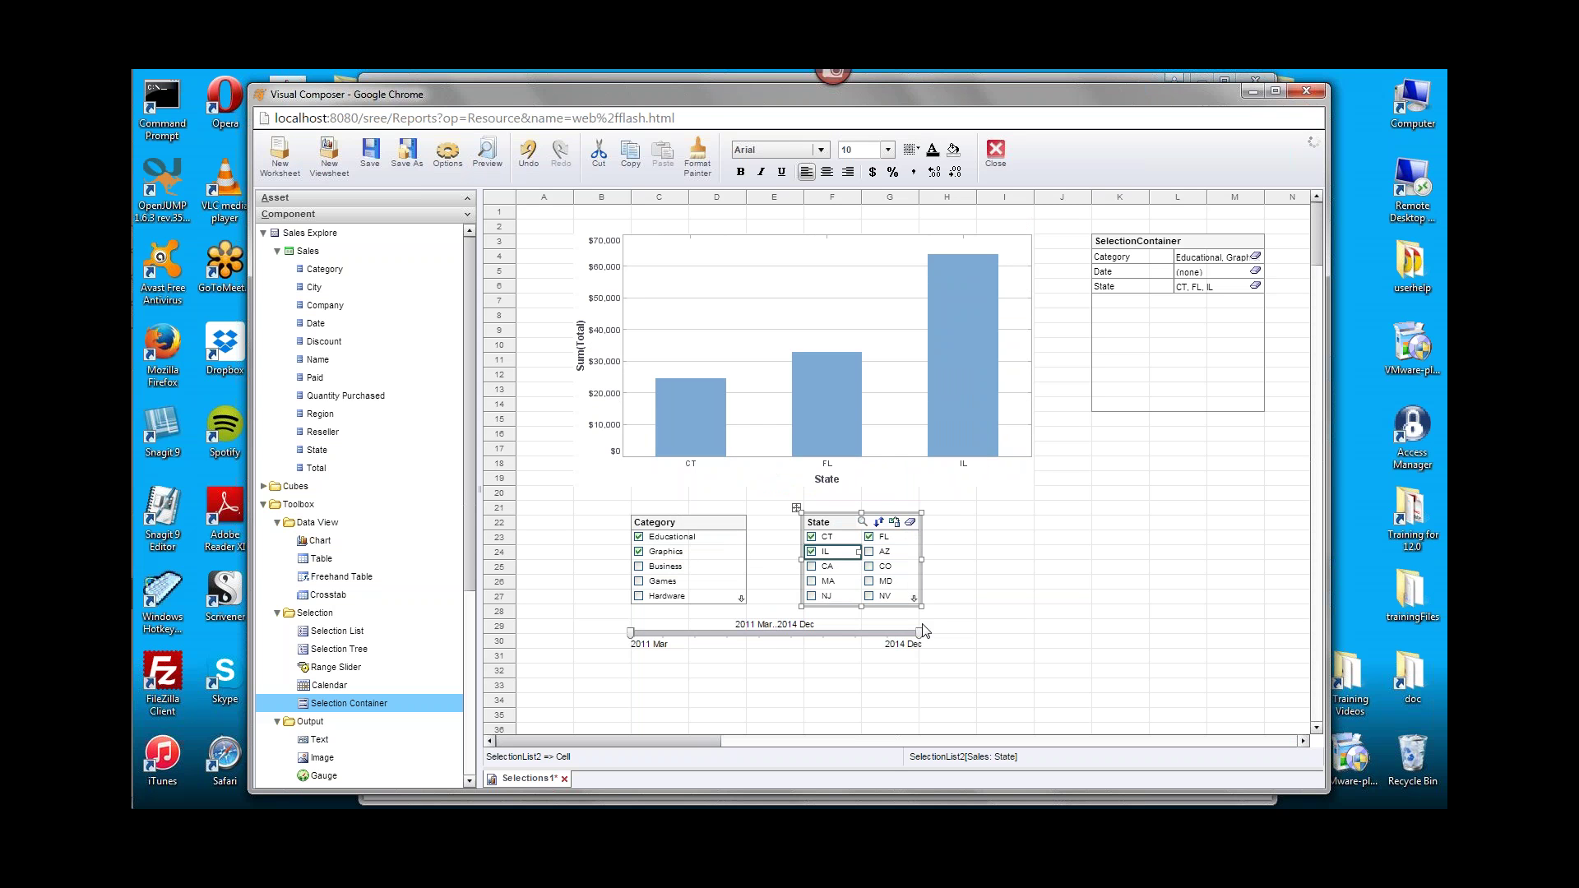
drag(919, 635, 782, 649)
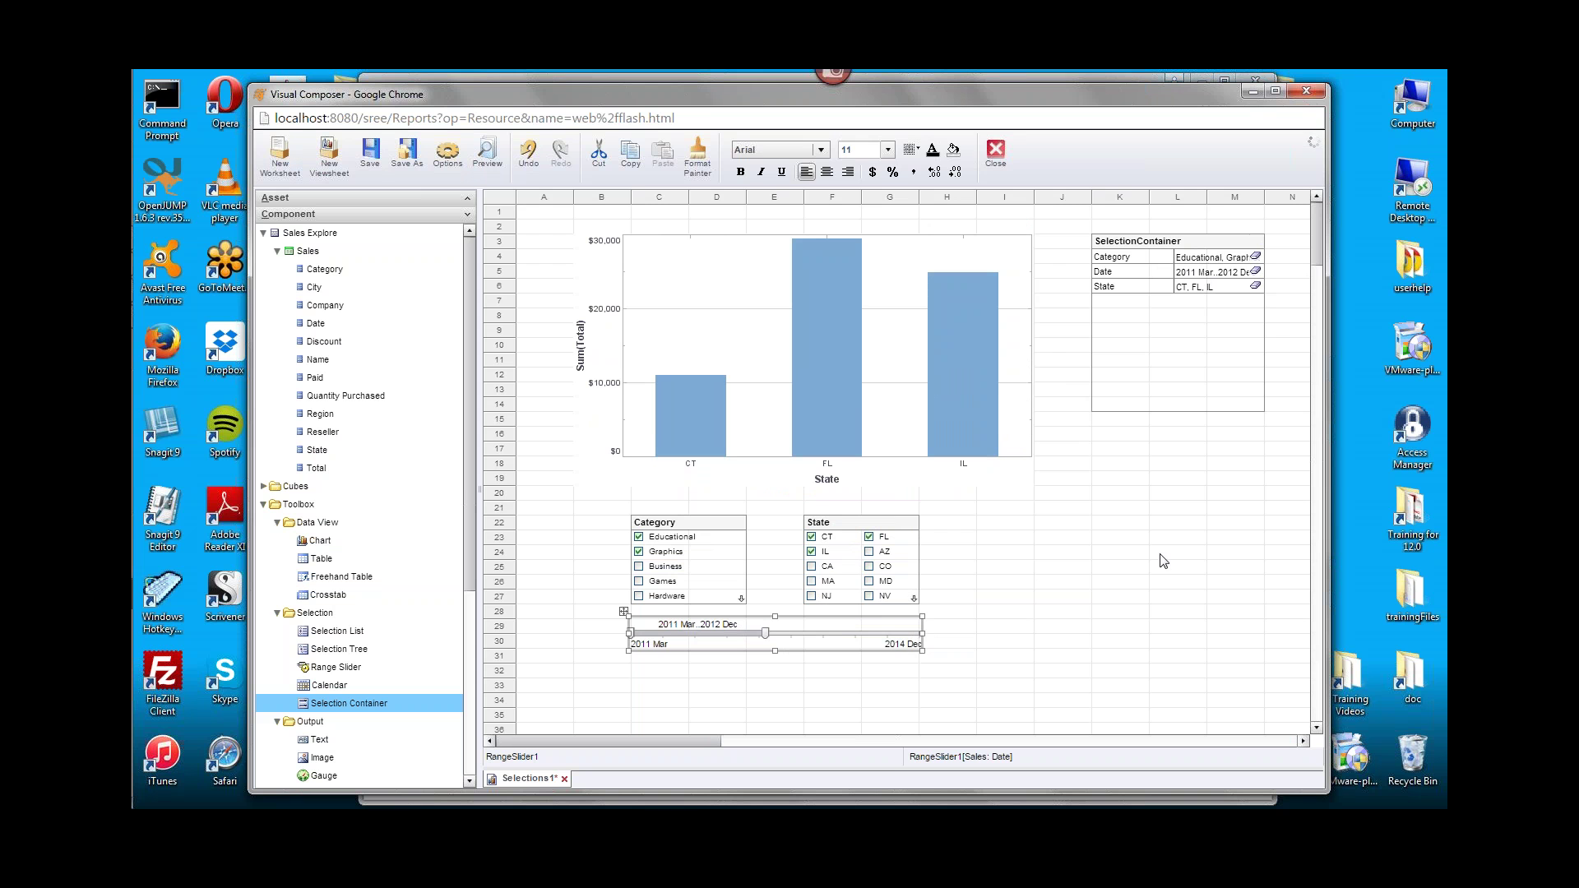
Delete the Category list, the State list and the Date slider below the chart together.
drag(953, 503, 701, 667)
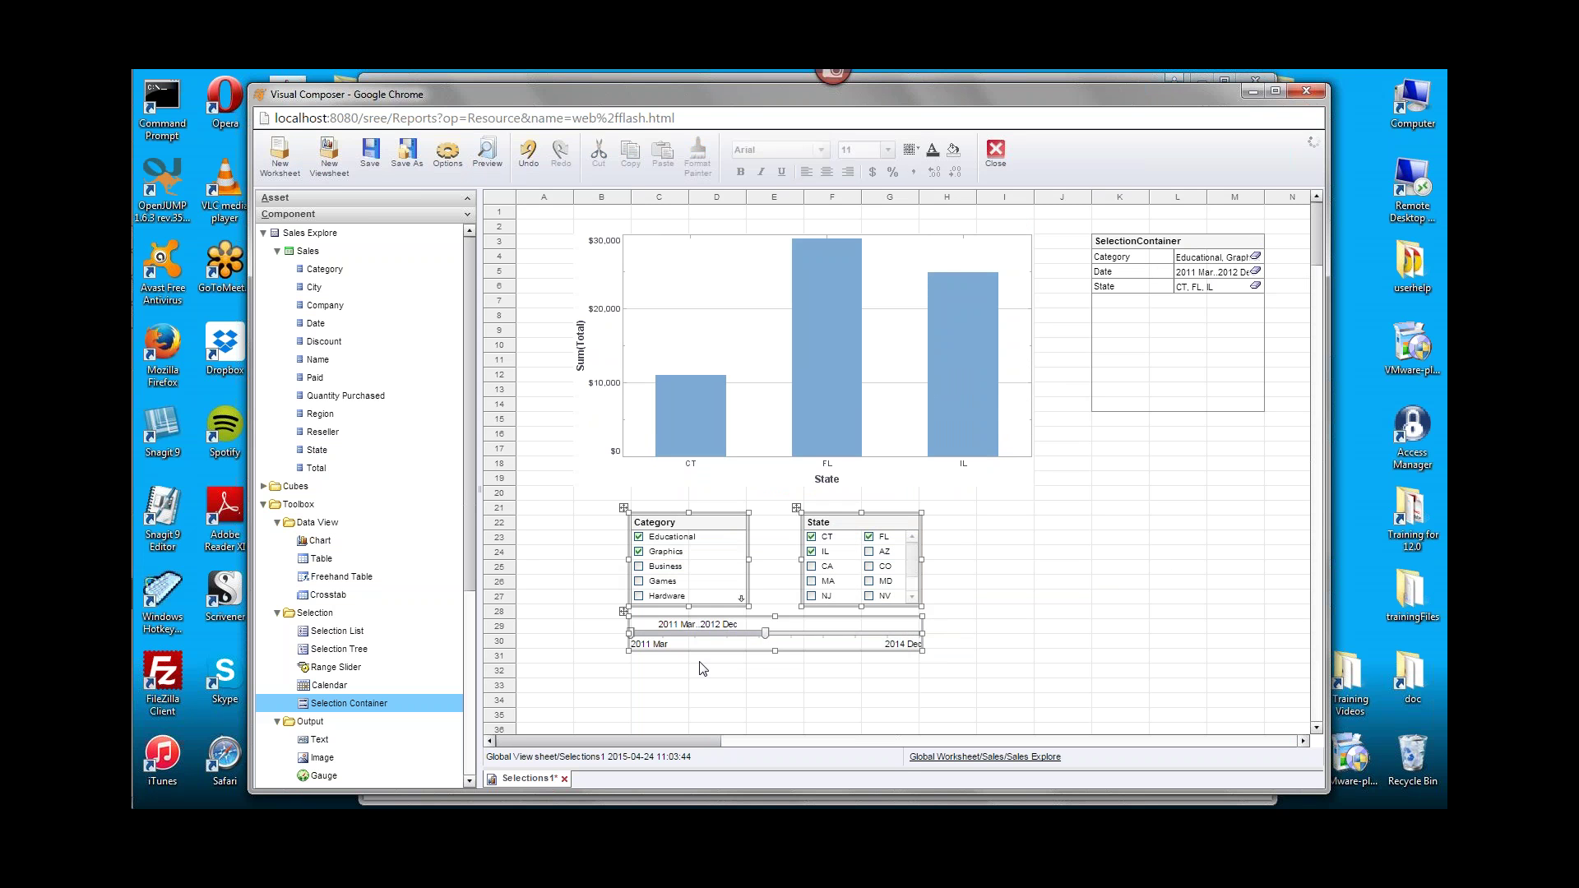
key(Delete)
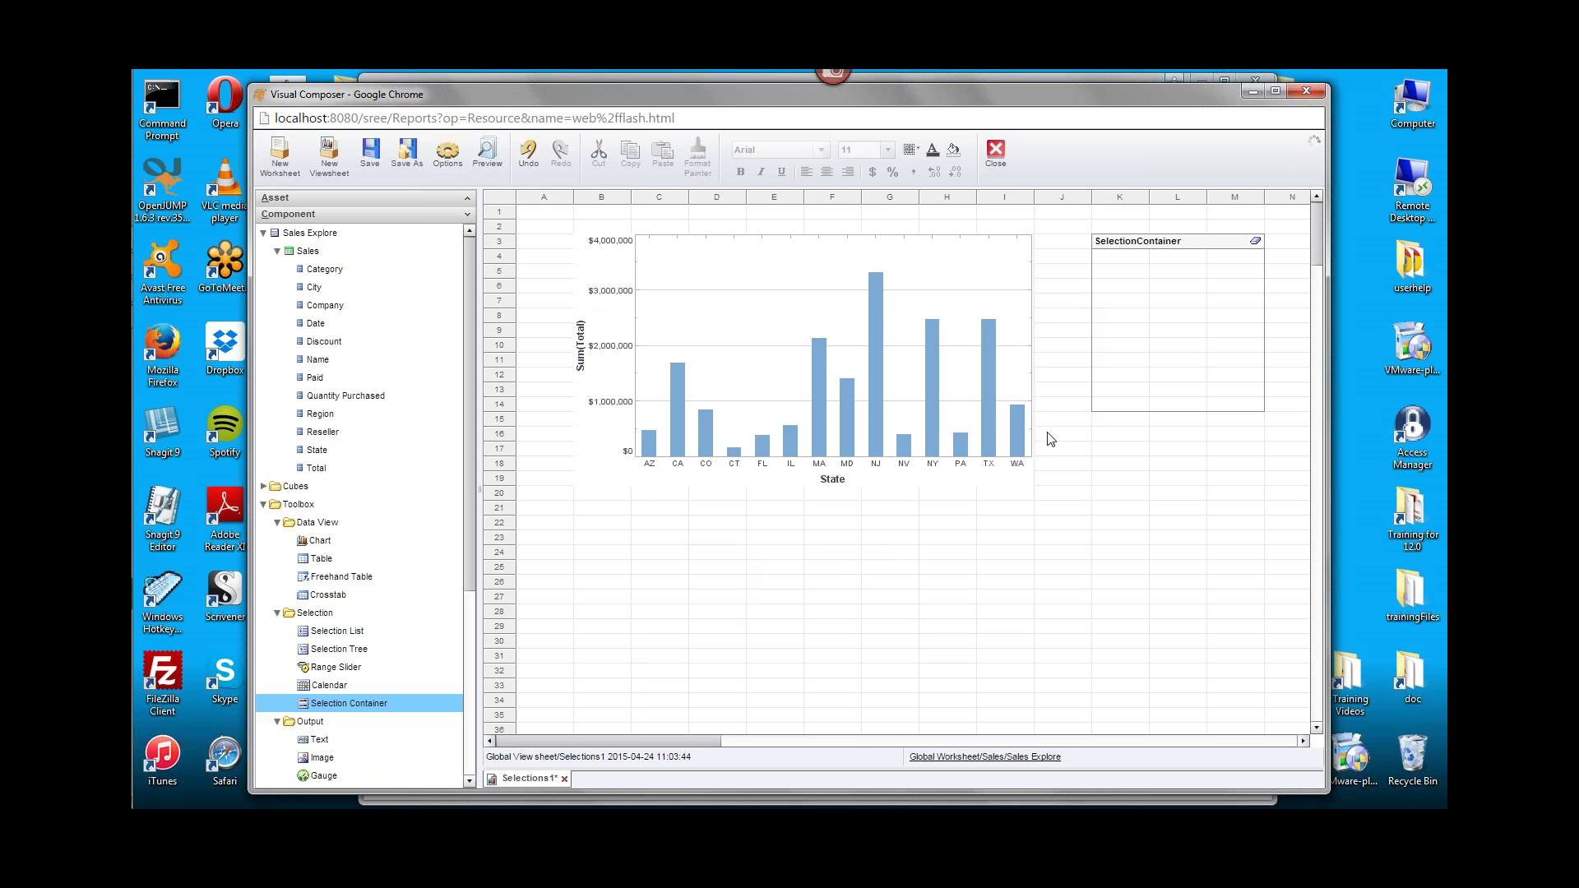
Add Category, Total, Date and State as selections inside the selection container.
drag(356, 269, 1177, 306)
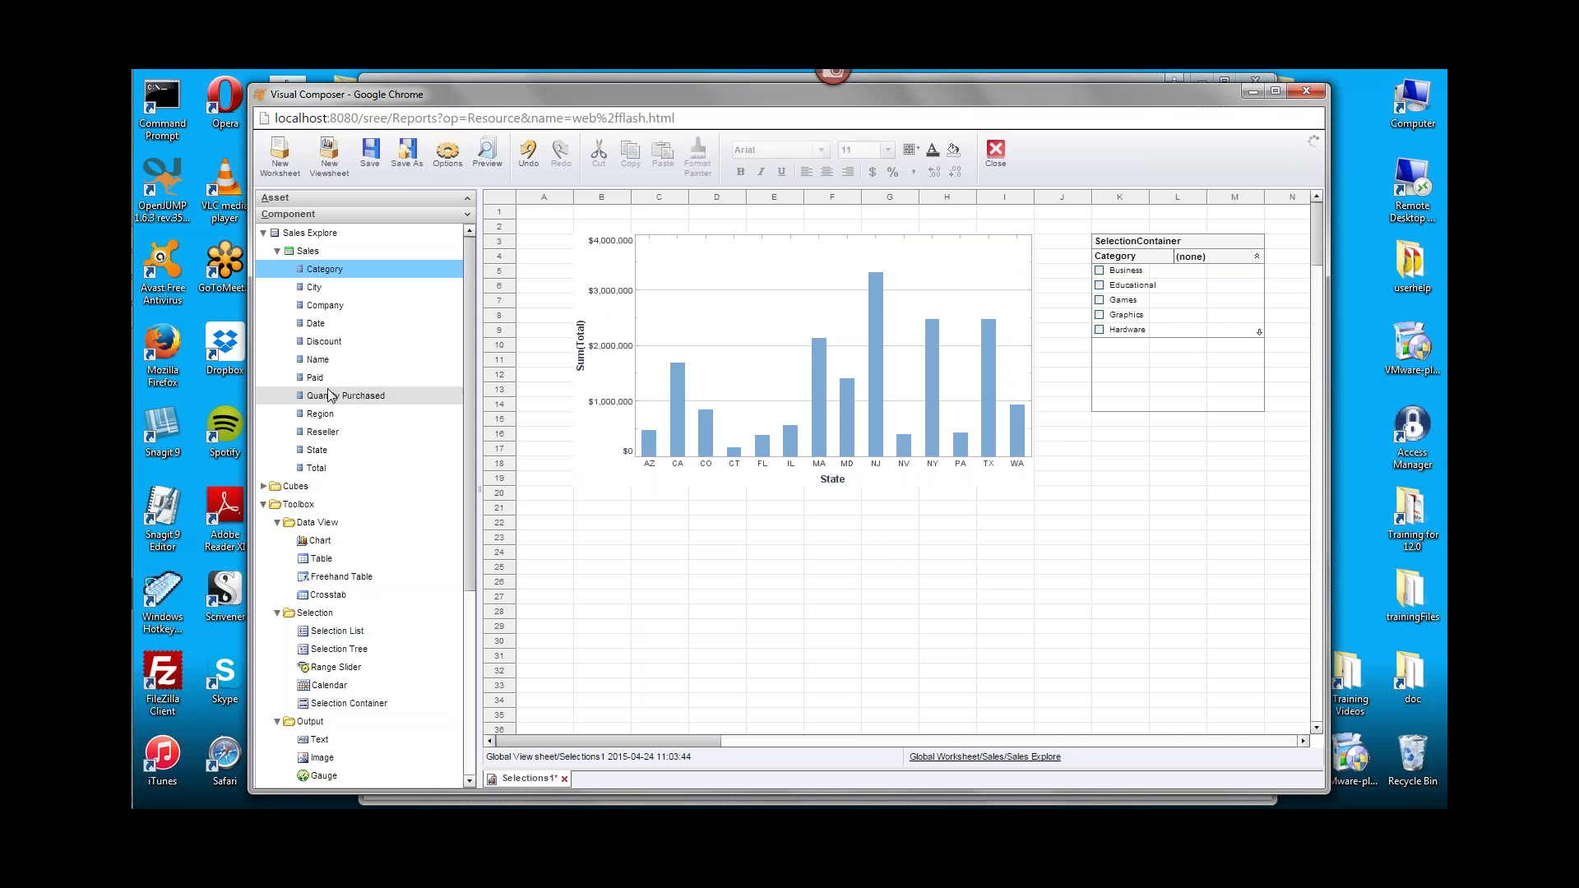
drag(335, 471, 1135, 406)
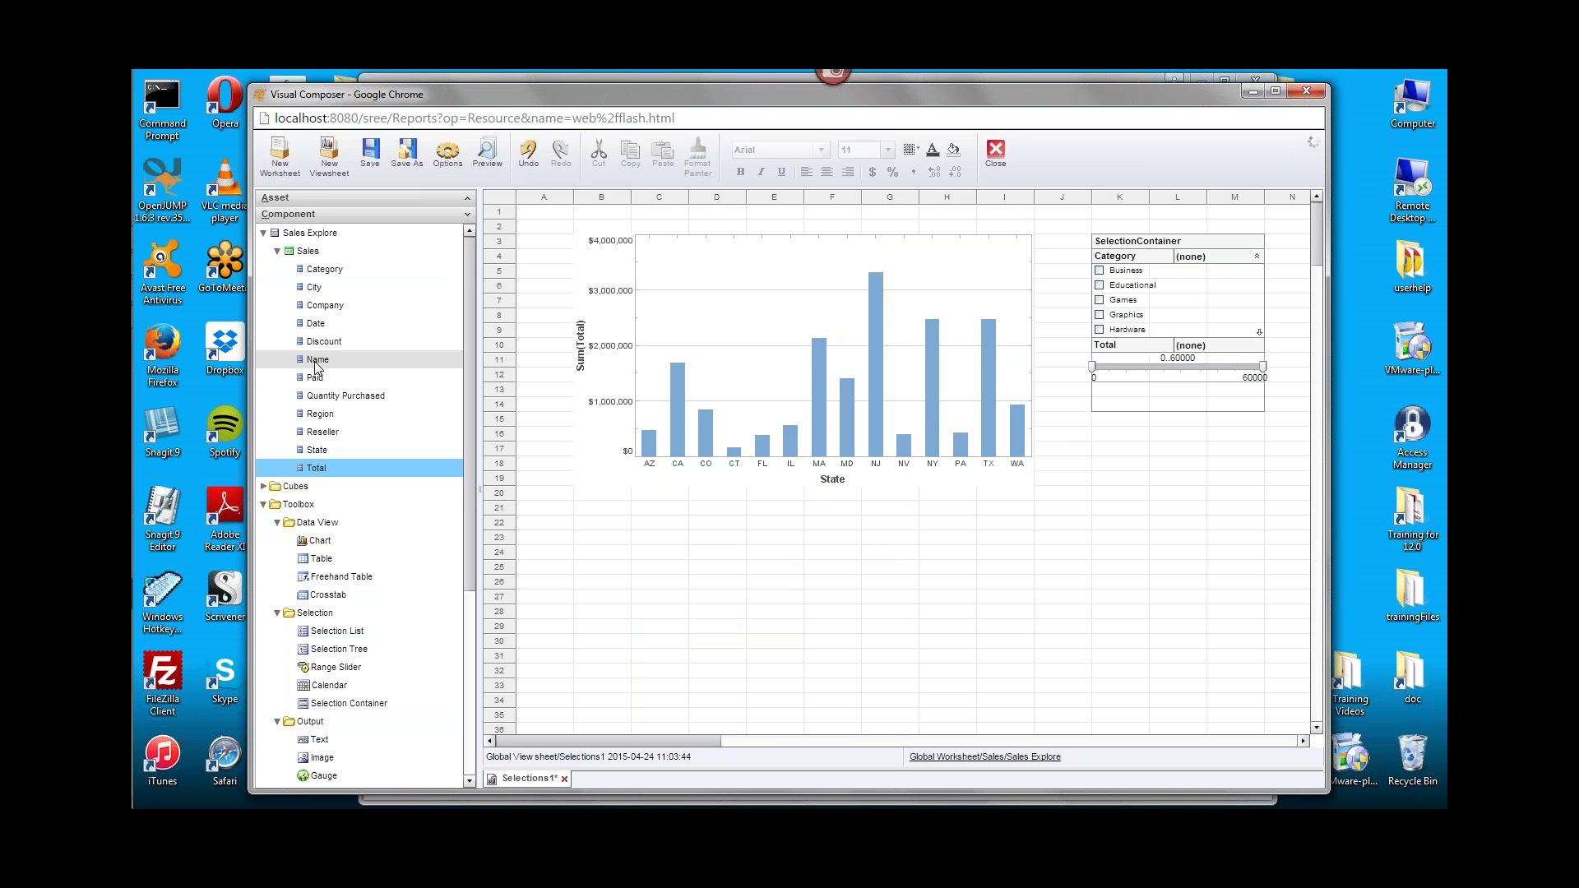
drag(319, 324, 1205, 393)
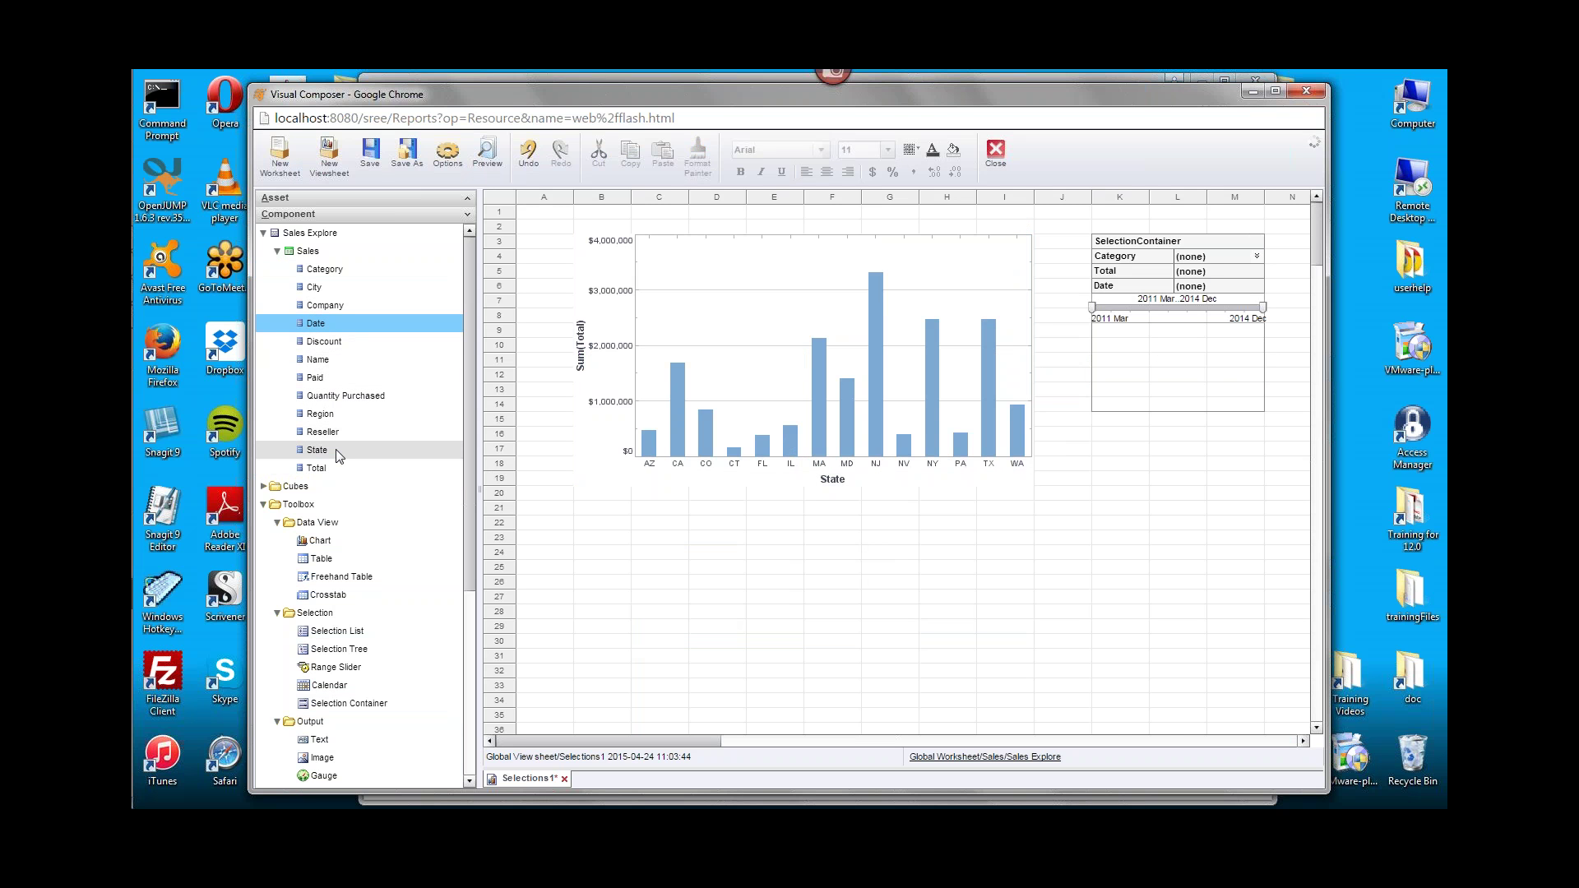
drag(336, 456, 1171, 351)
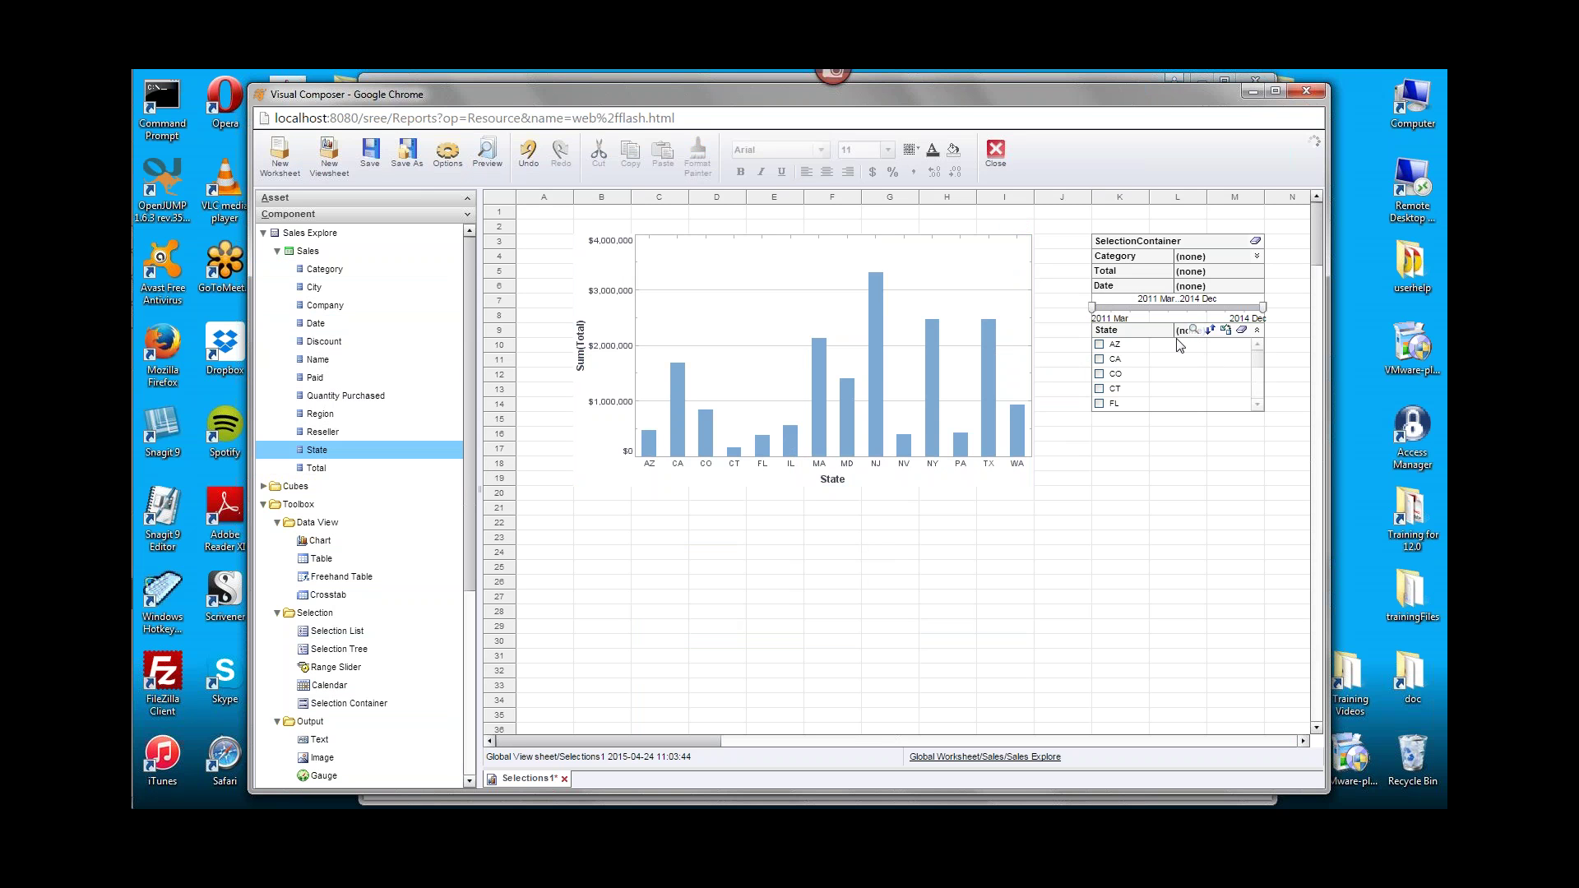
Collapse the State list, check the Category list's values, and expand the Total range slider inside the selection container.
click(1256, 331)
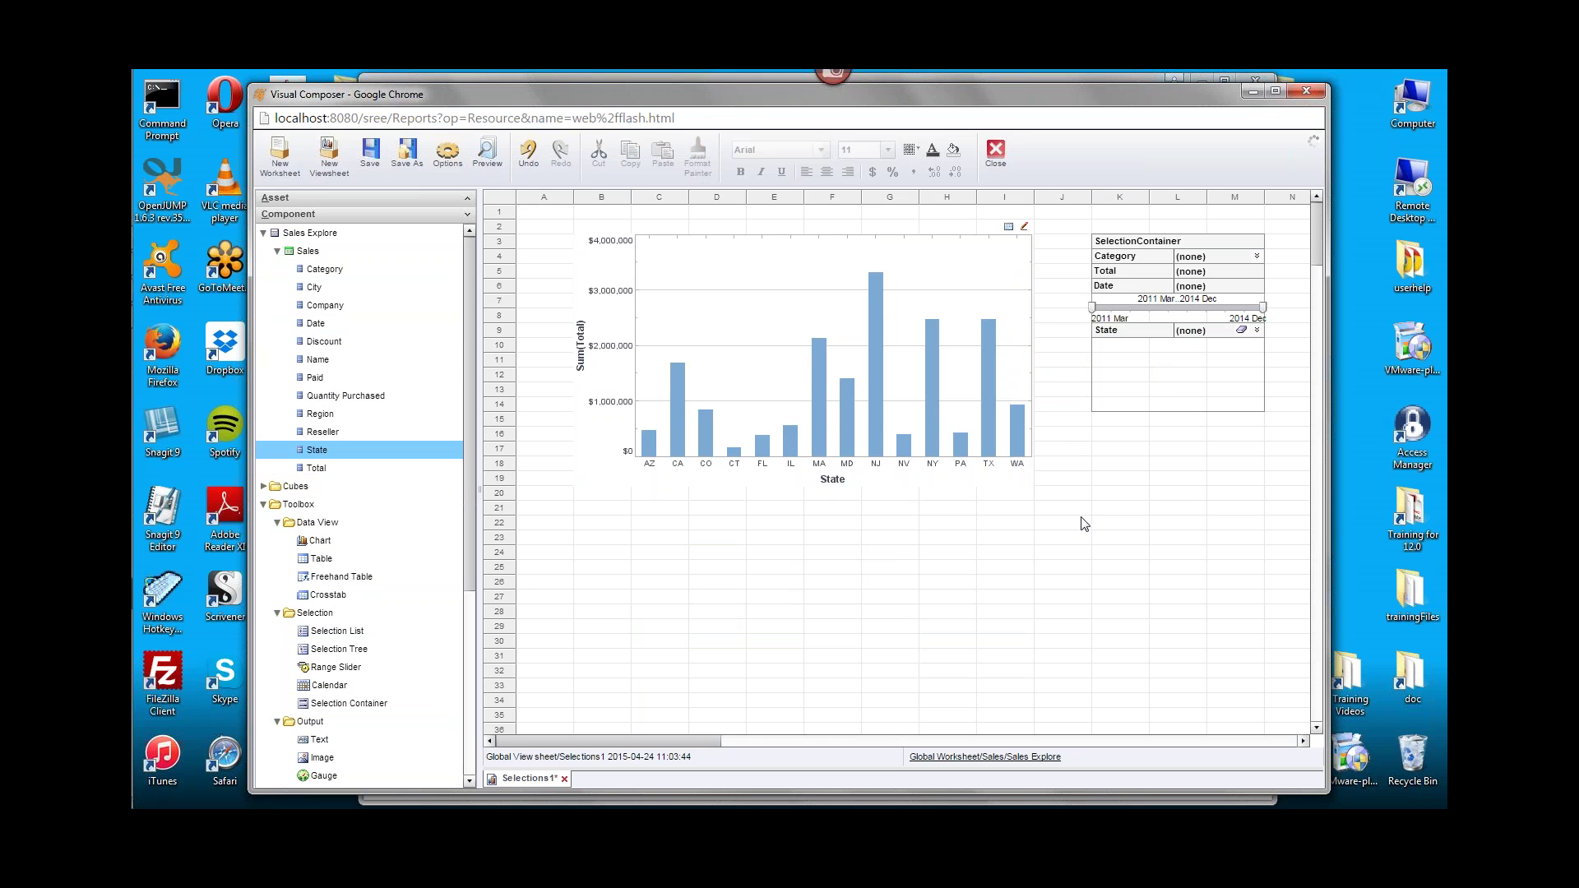
click(1257, 255)
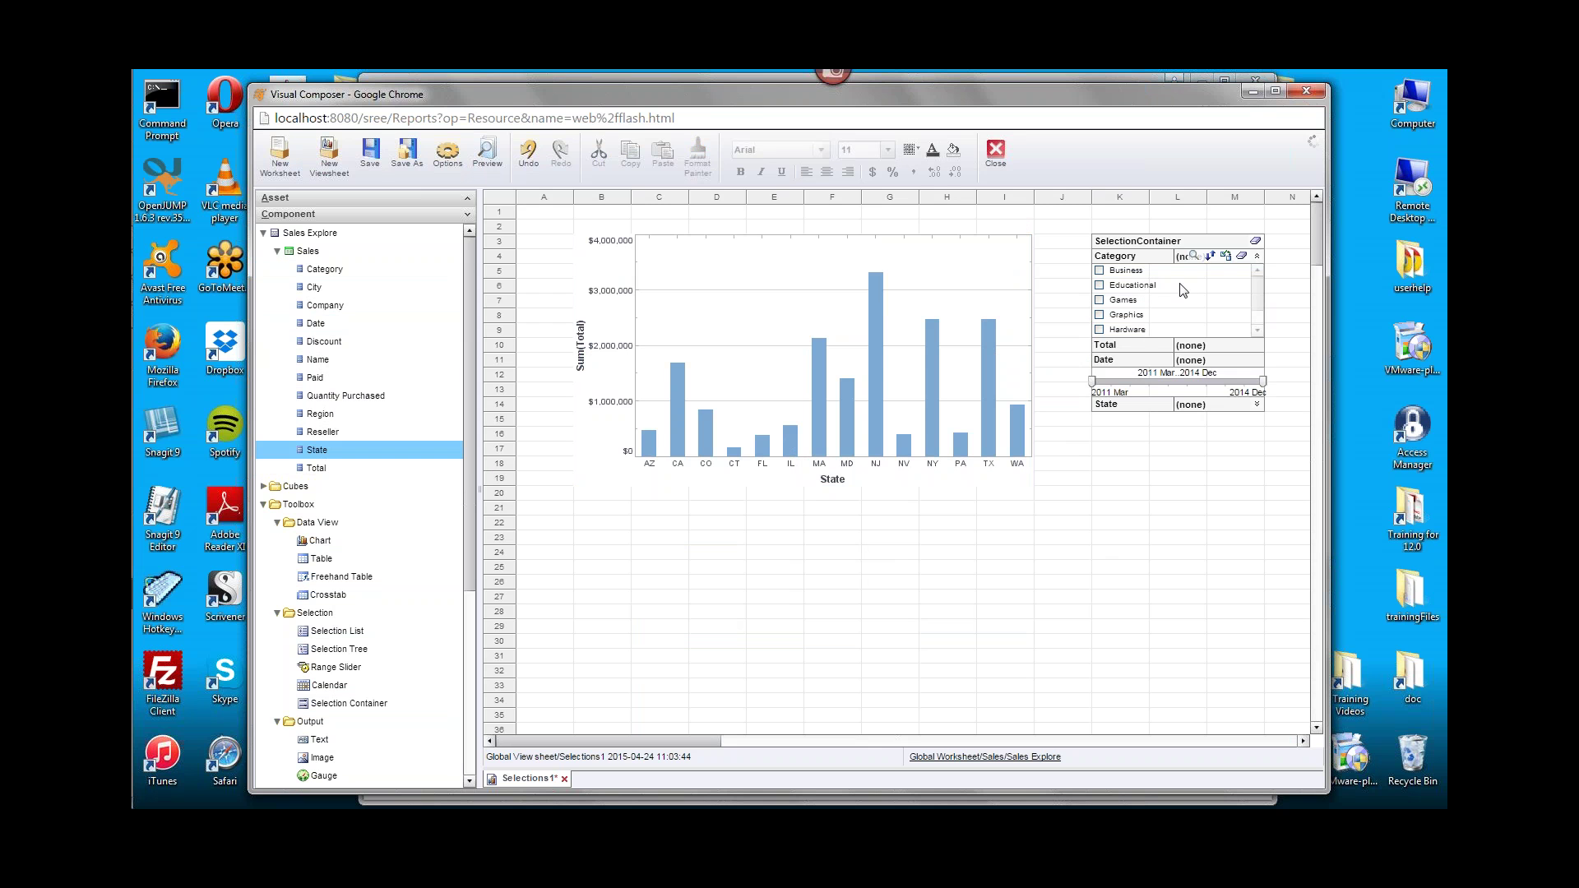
click(1256, 255)
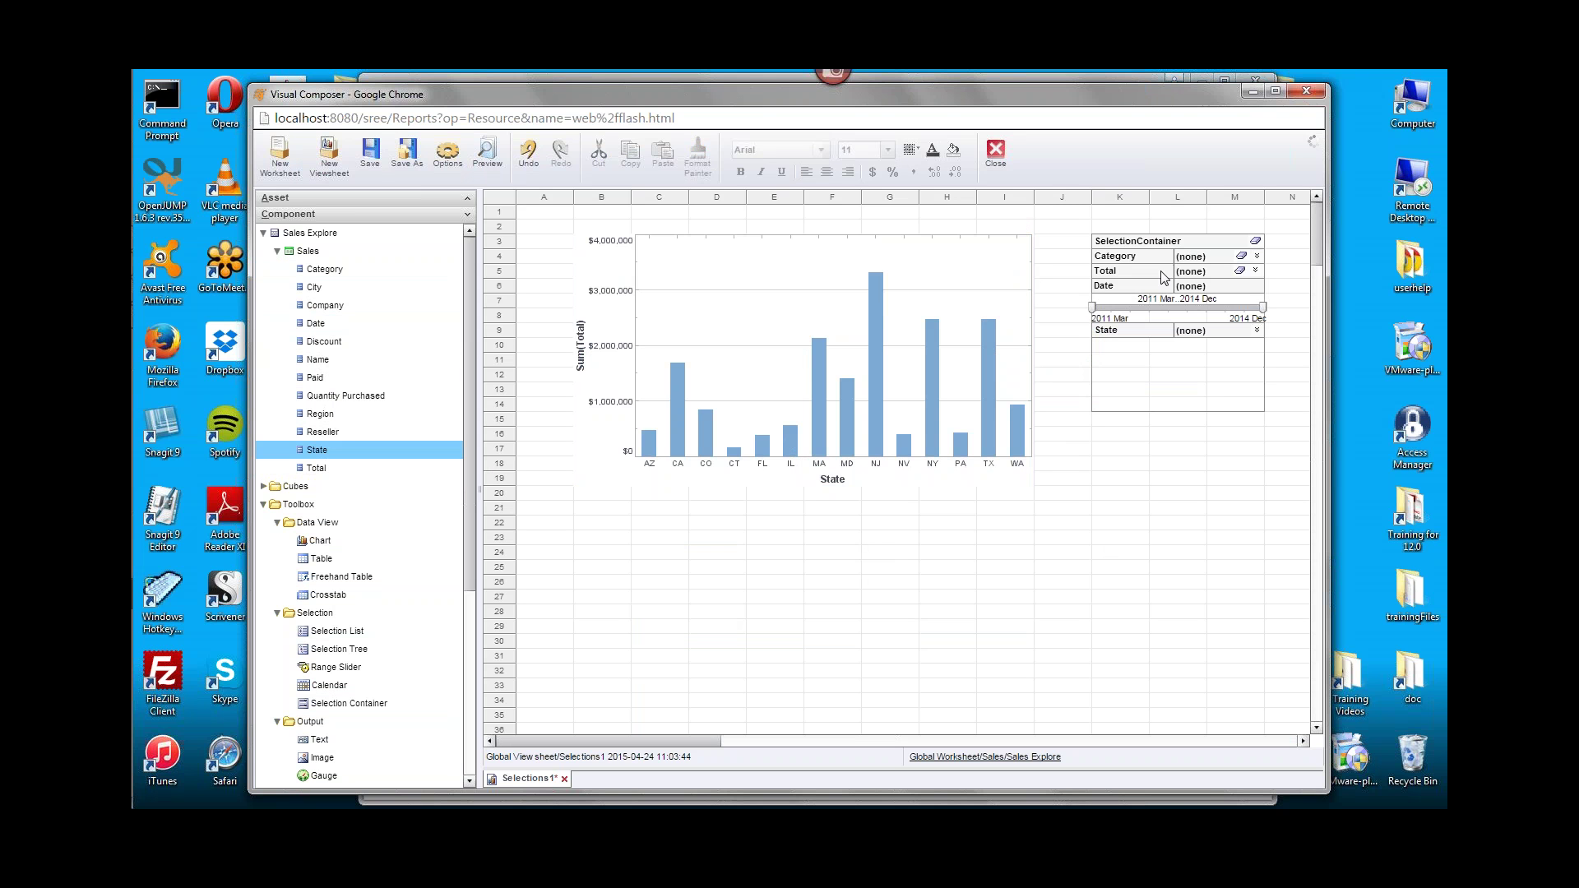
click(1255, 271)
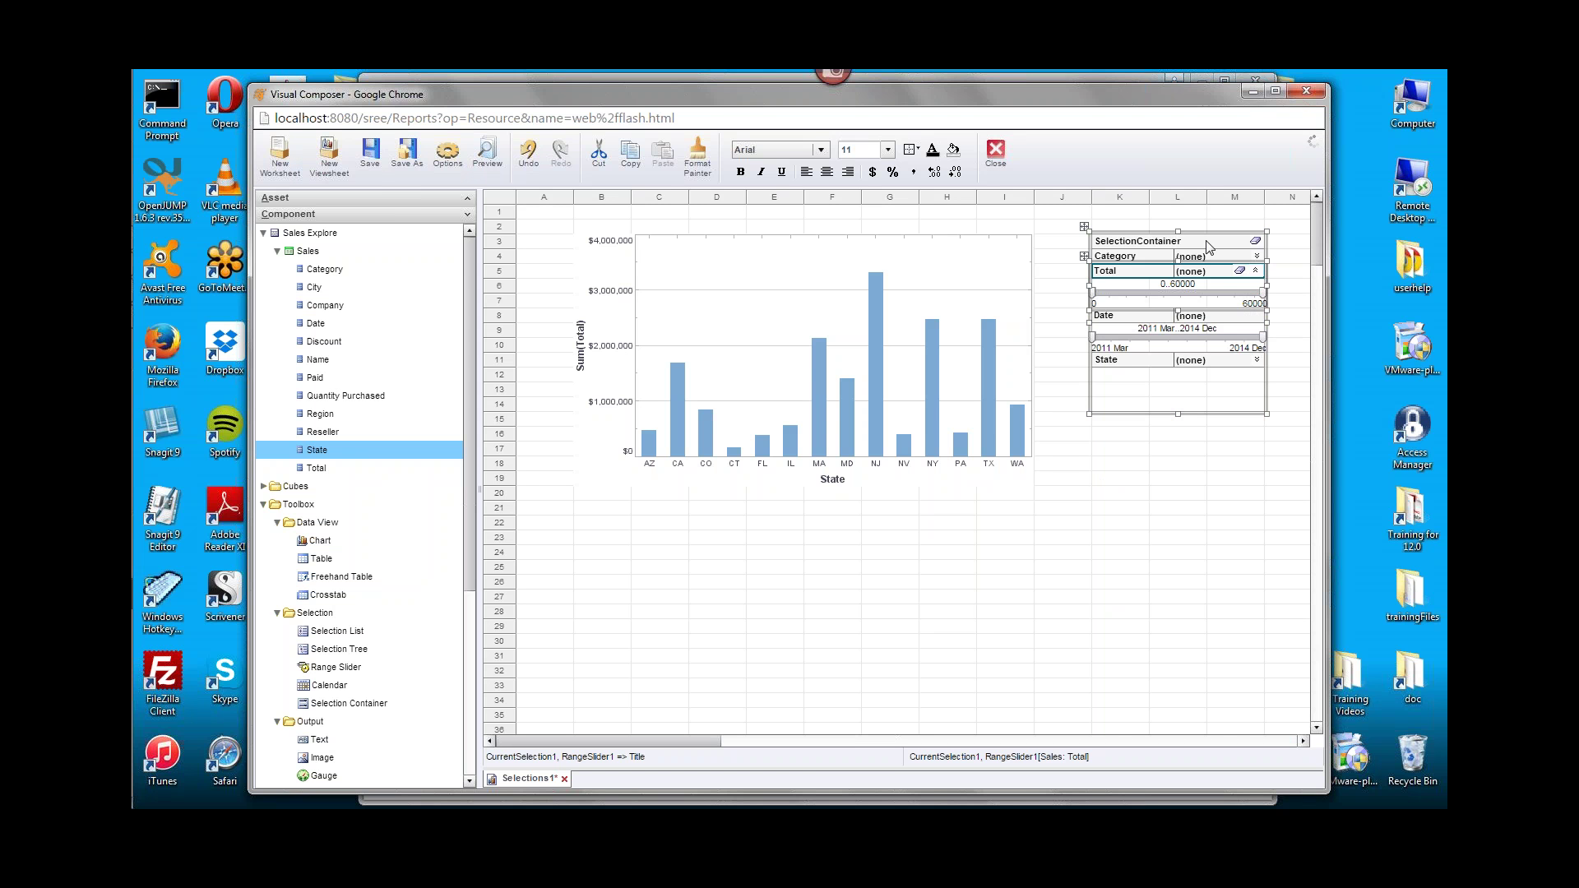
Remove the Category, Total, Date and State selections from the selection container, leaving the container itself in place.
right_click(1146, 260)
key(Escape)
right_click(1145, 260)
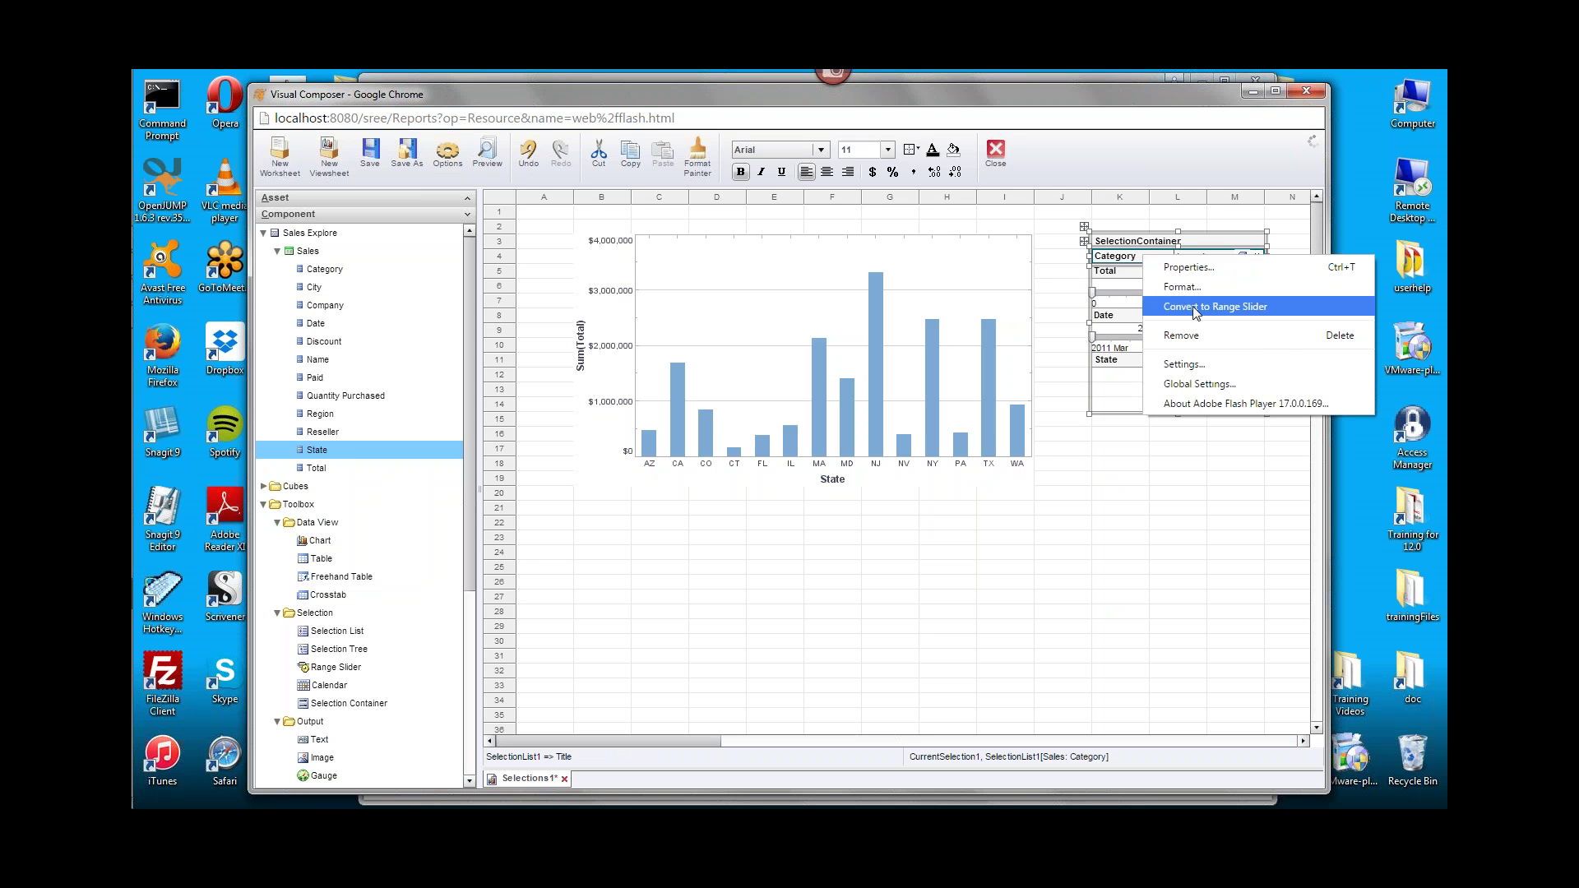
click(1198, 335)
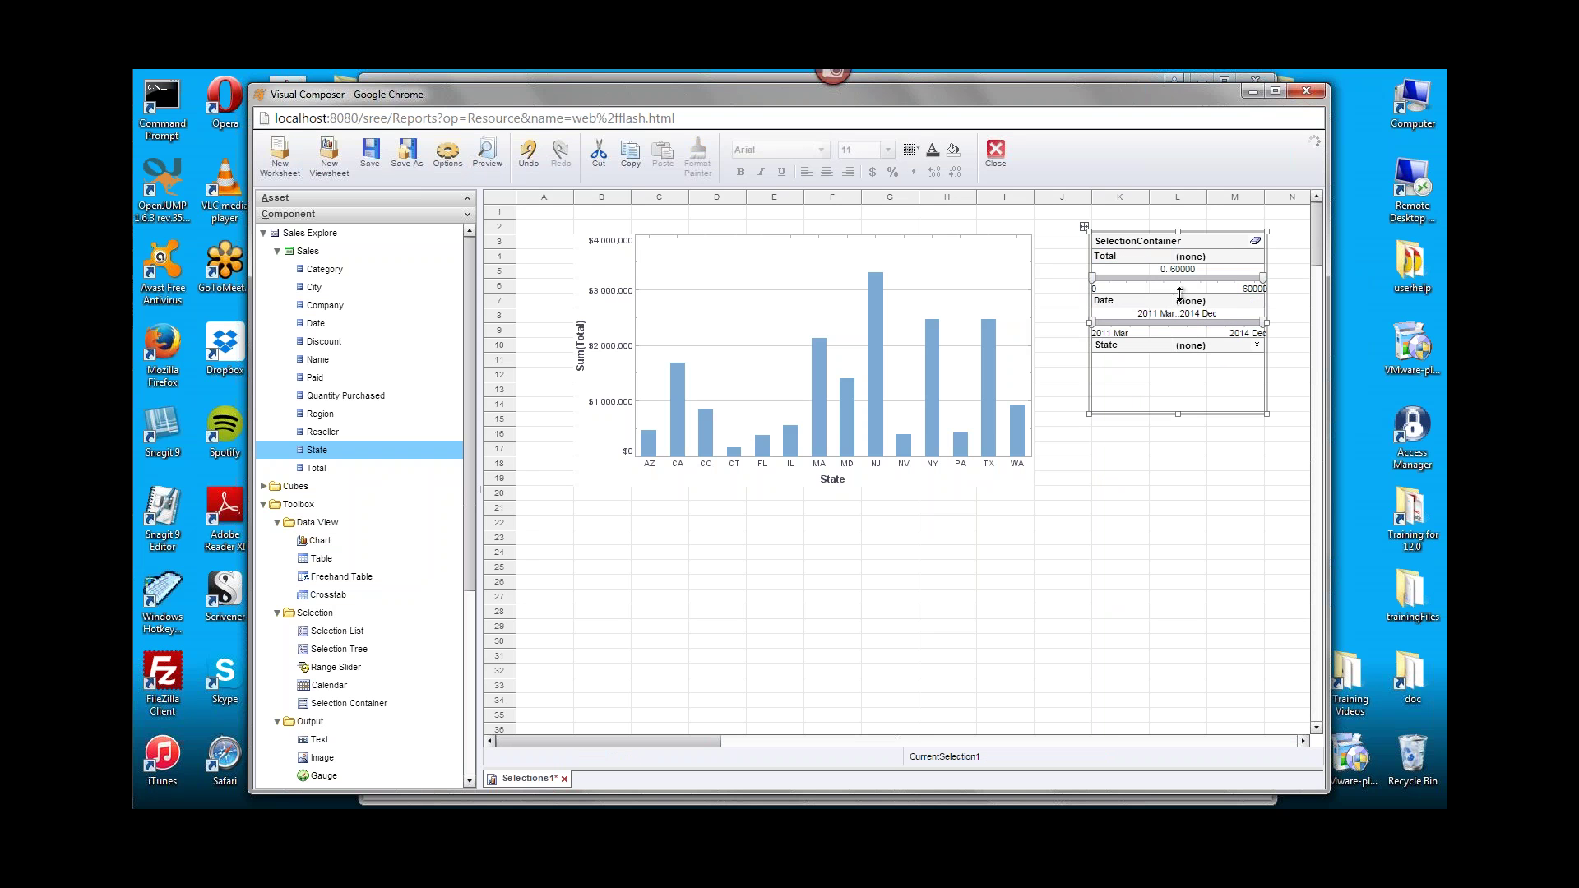
right_click(1157, 260)
click(1204, 353)
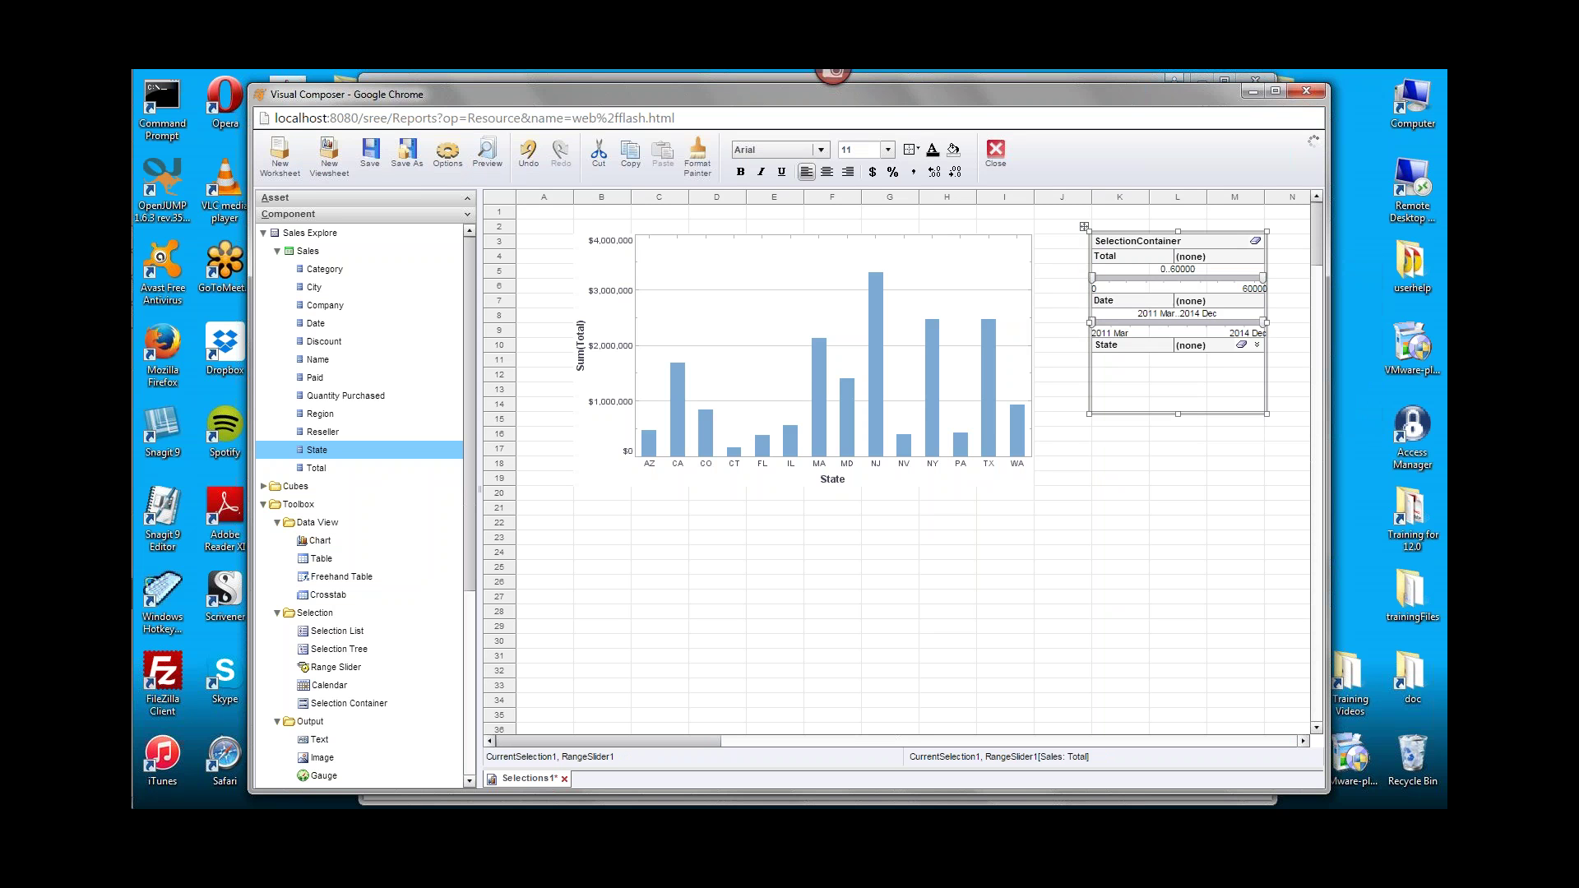
click(1132, 262)
key(Delete)
click(1130, 258)
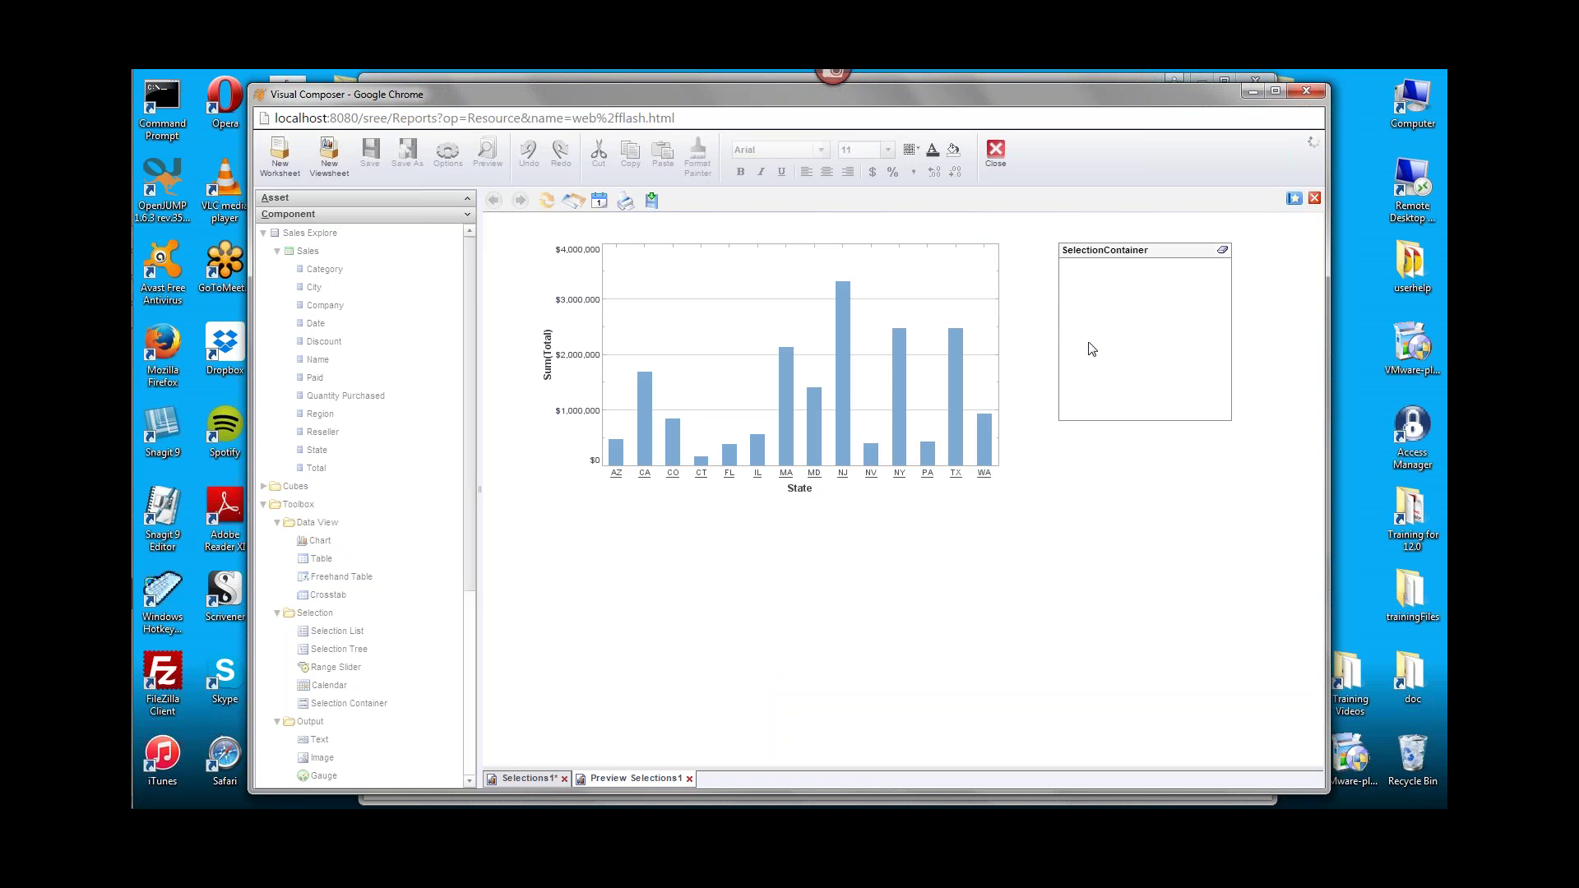
In the preview, filter the chart to a Sum(Total) of $900,000 to $2,000,000 and clear that filter through the selection container.
right_click(841, 323)
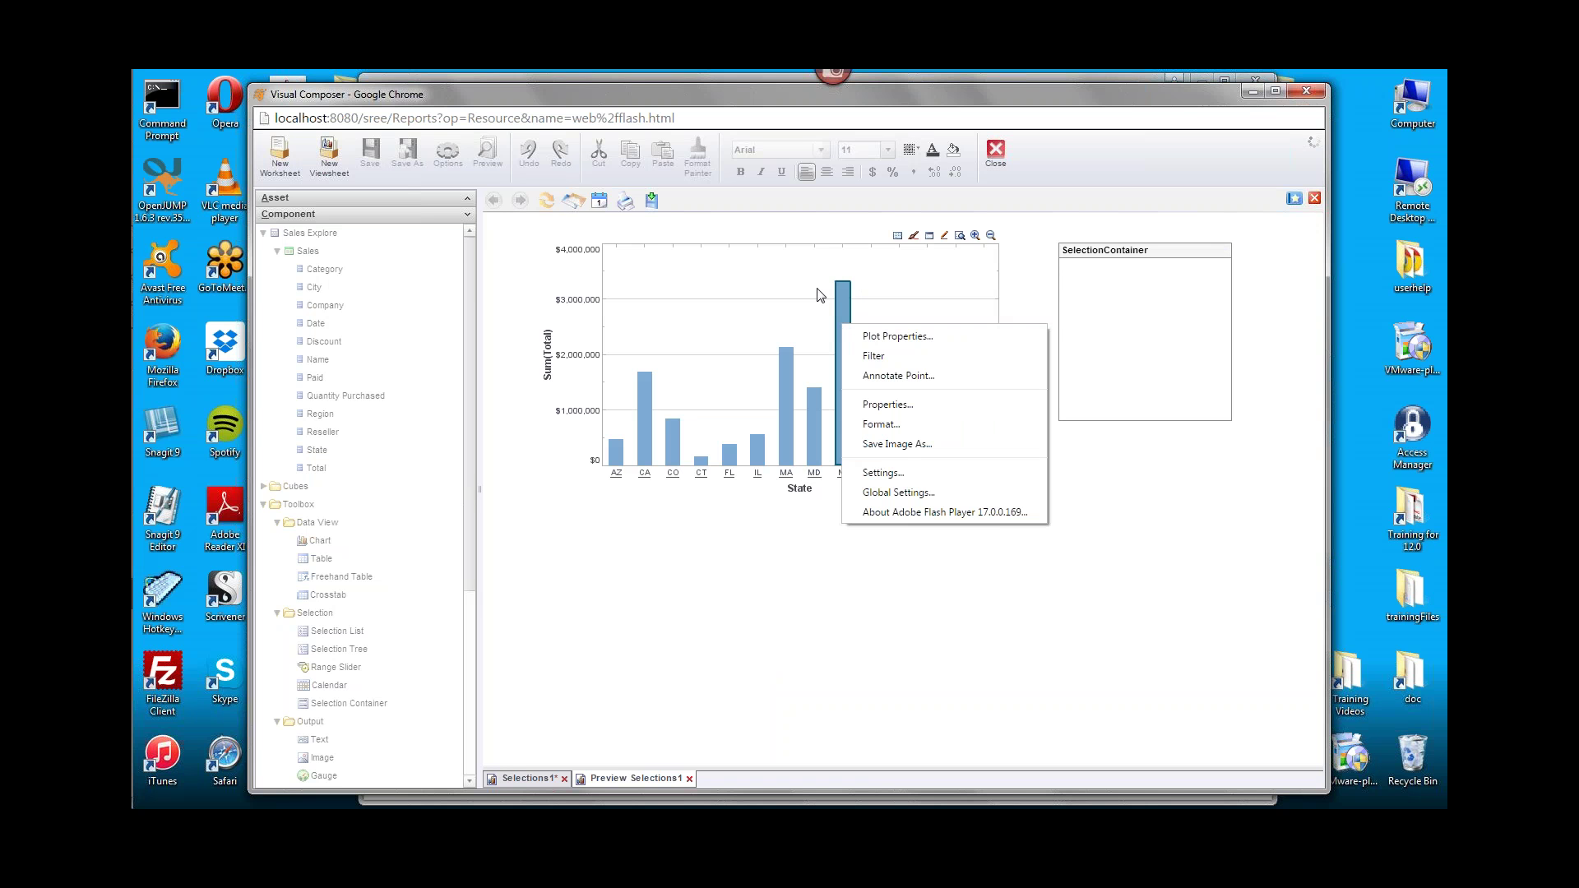
click(916, 360)
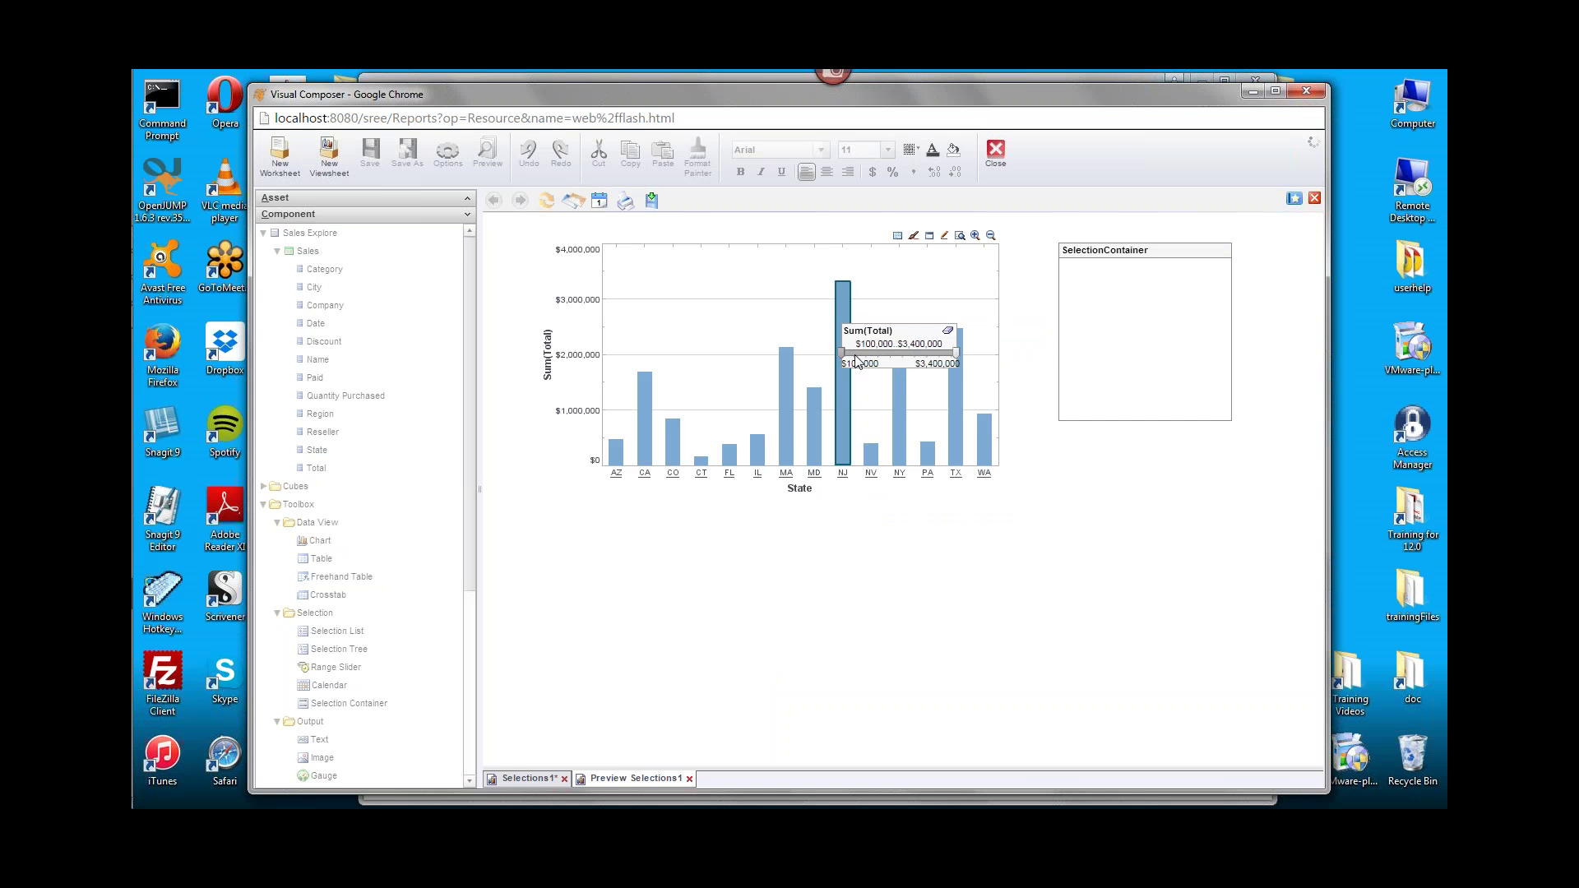
drag(844, 354, 892, 350)
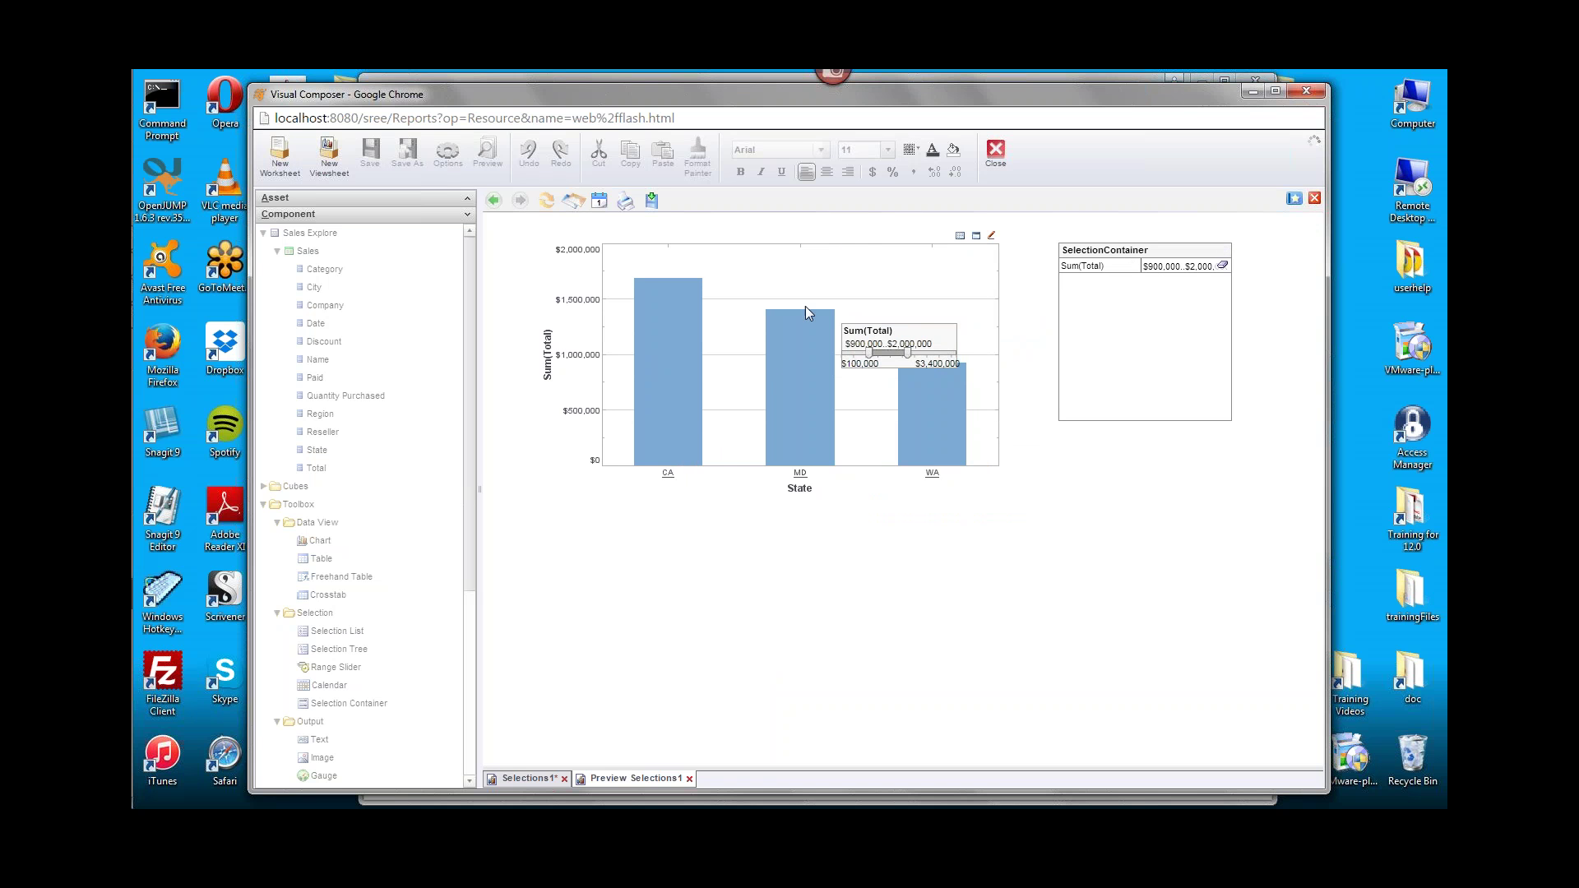
click(923, 559)
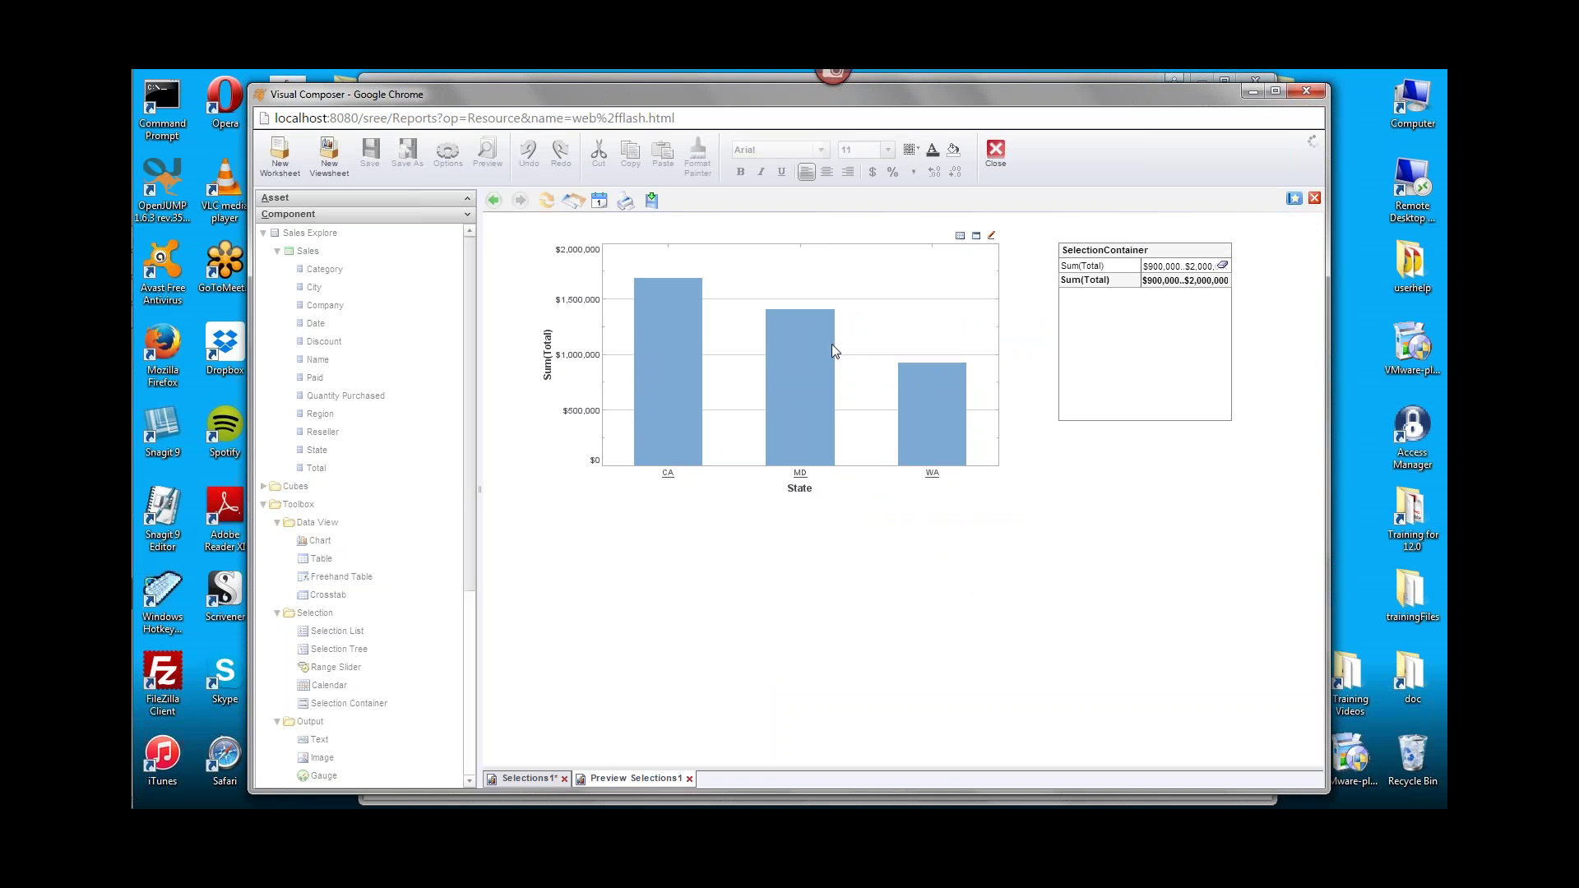
click(1223, 254)
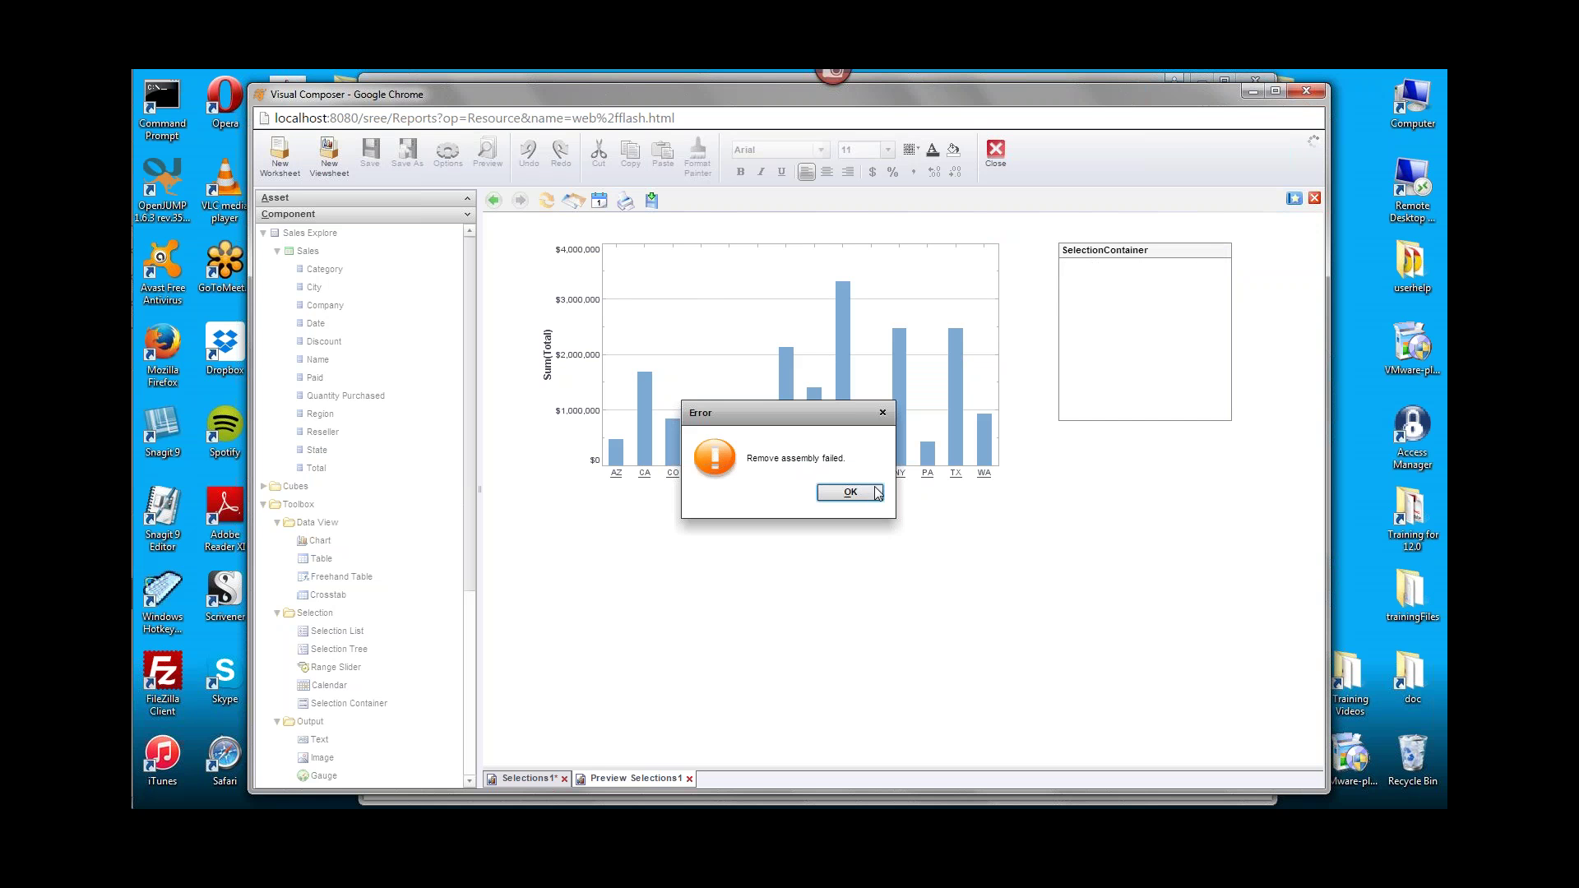
click(850, 493)
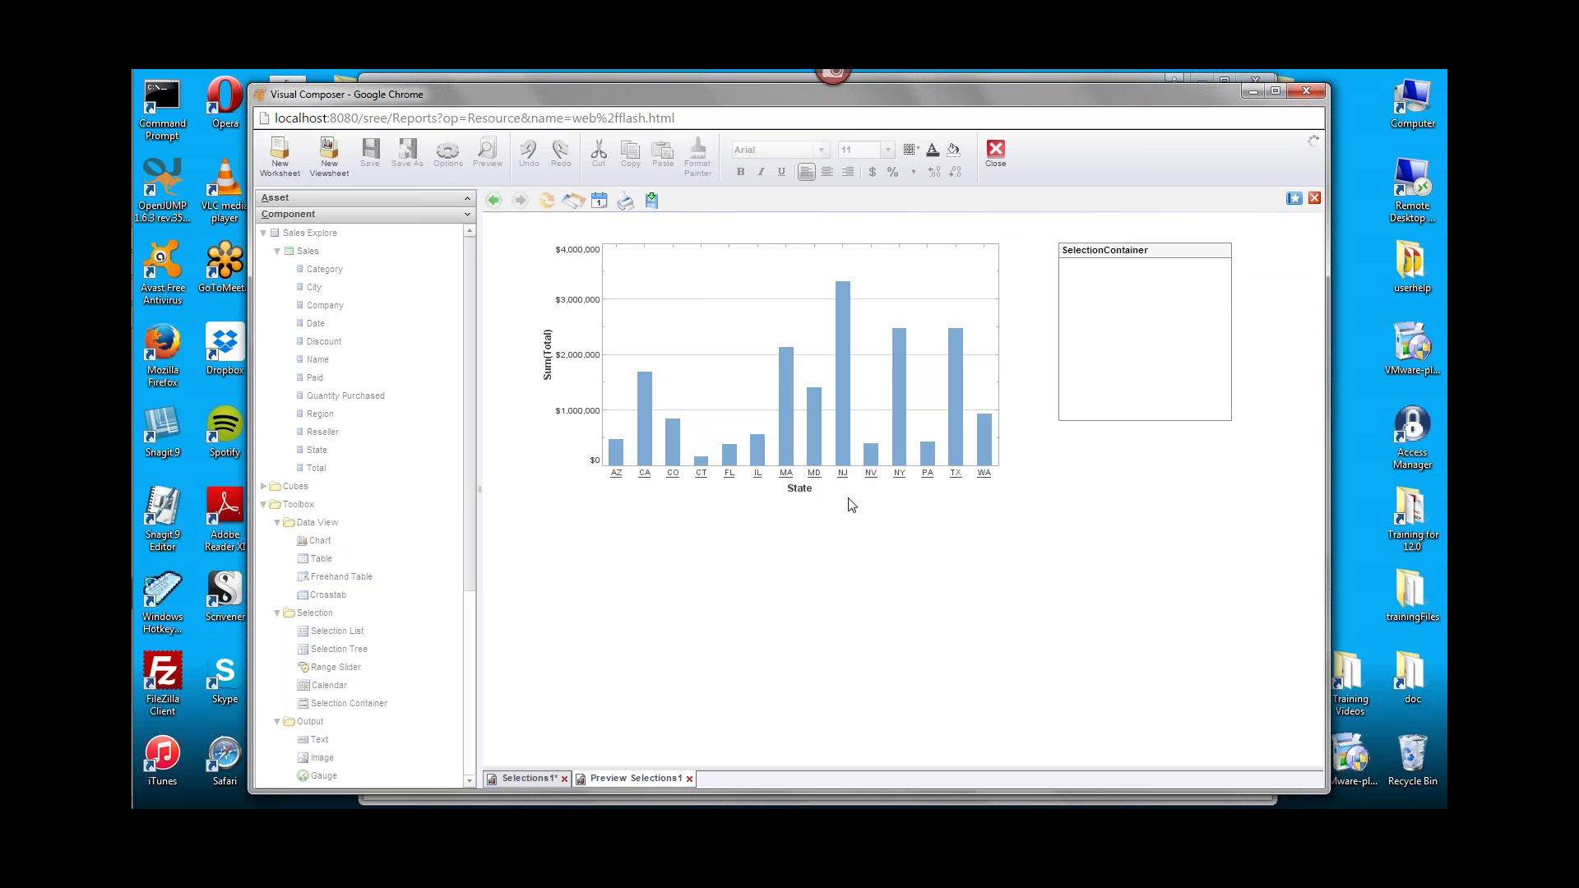
Add the Sales table below the chart in Selections1 and enlarge it downward to about row 31.
click(533, 777)
drag(300, 256, 650, 526)
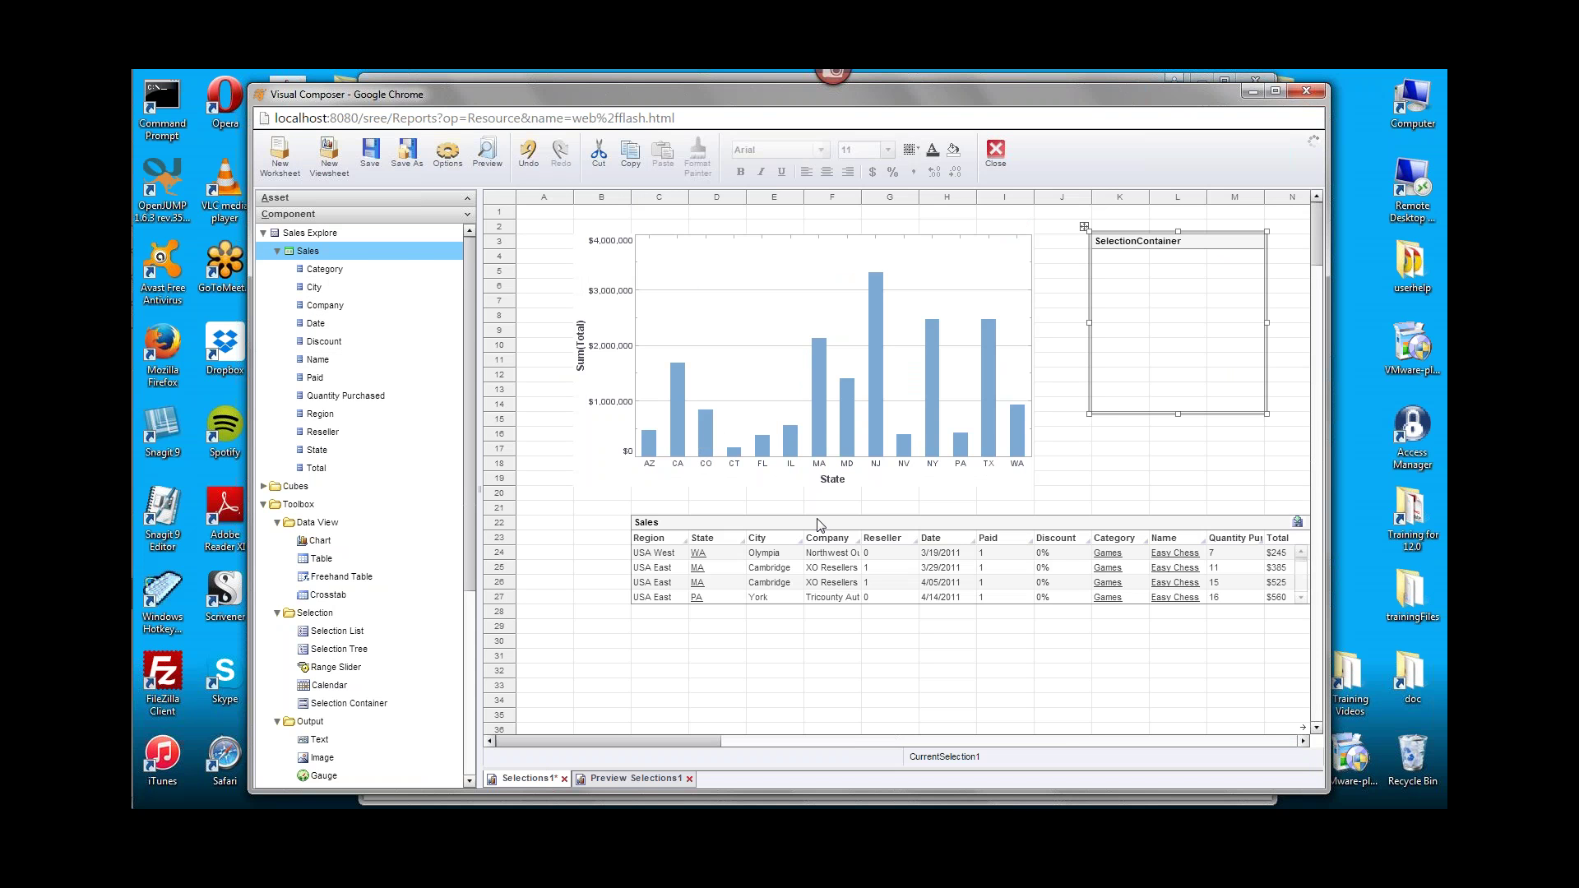
click(819, 524)
drag(978, 610, 983, 666)
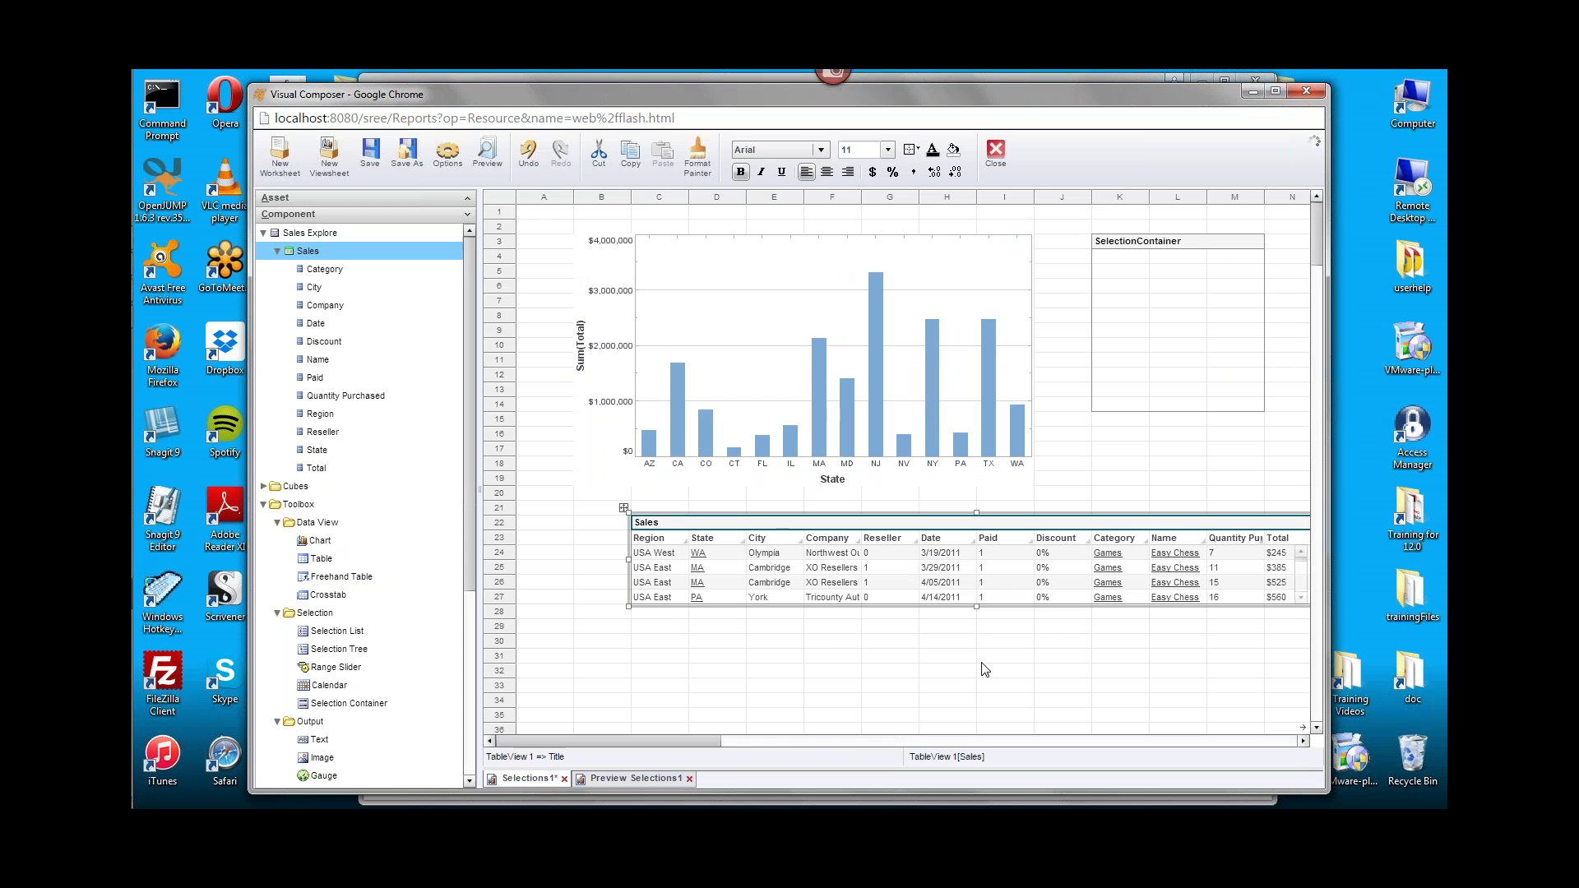
In the preview, filter the Sales table's Company column to AMG Logistics, BigMart Foodstores and Computer Tech.
click(634, 779)
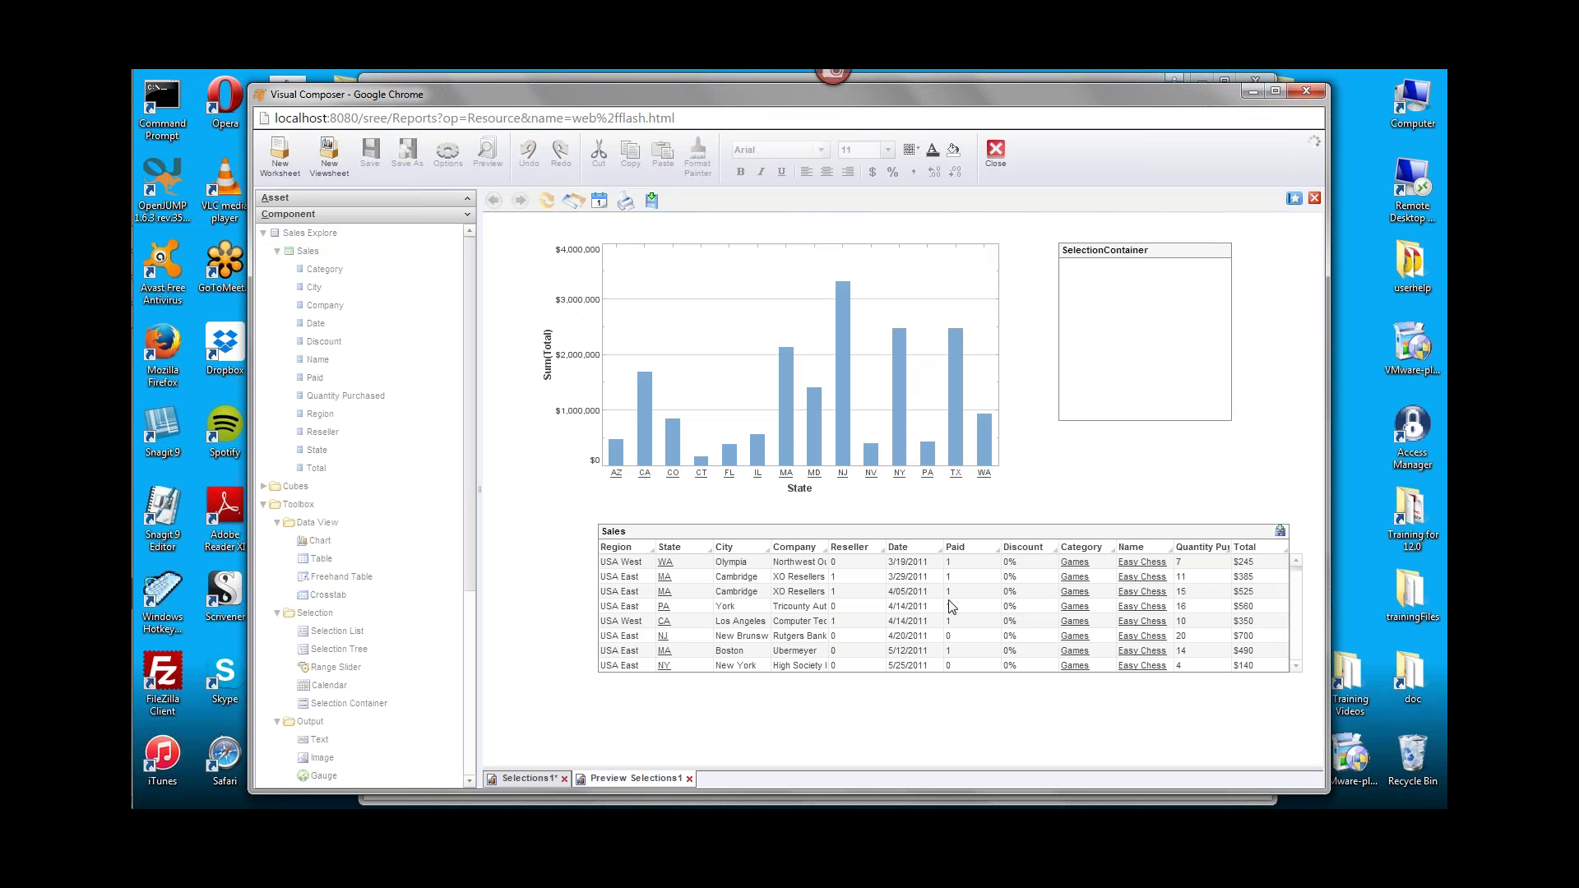
right_click(794, 597)
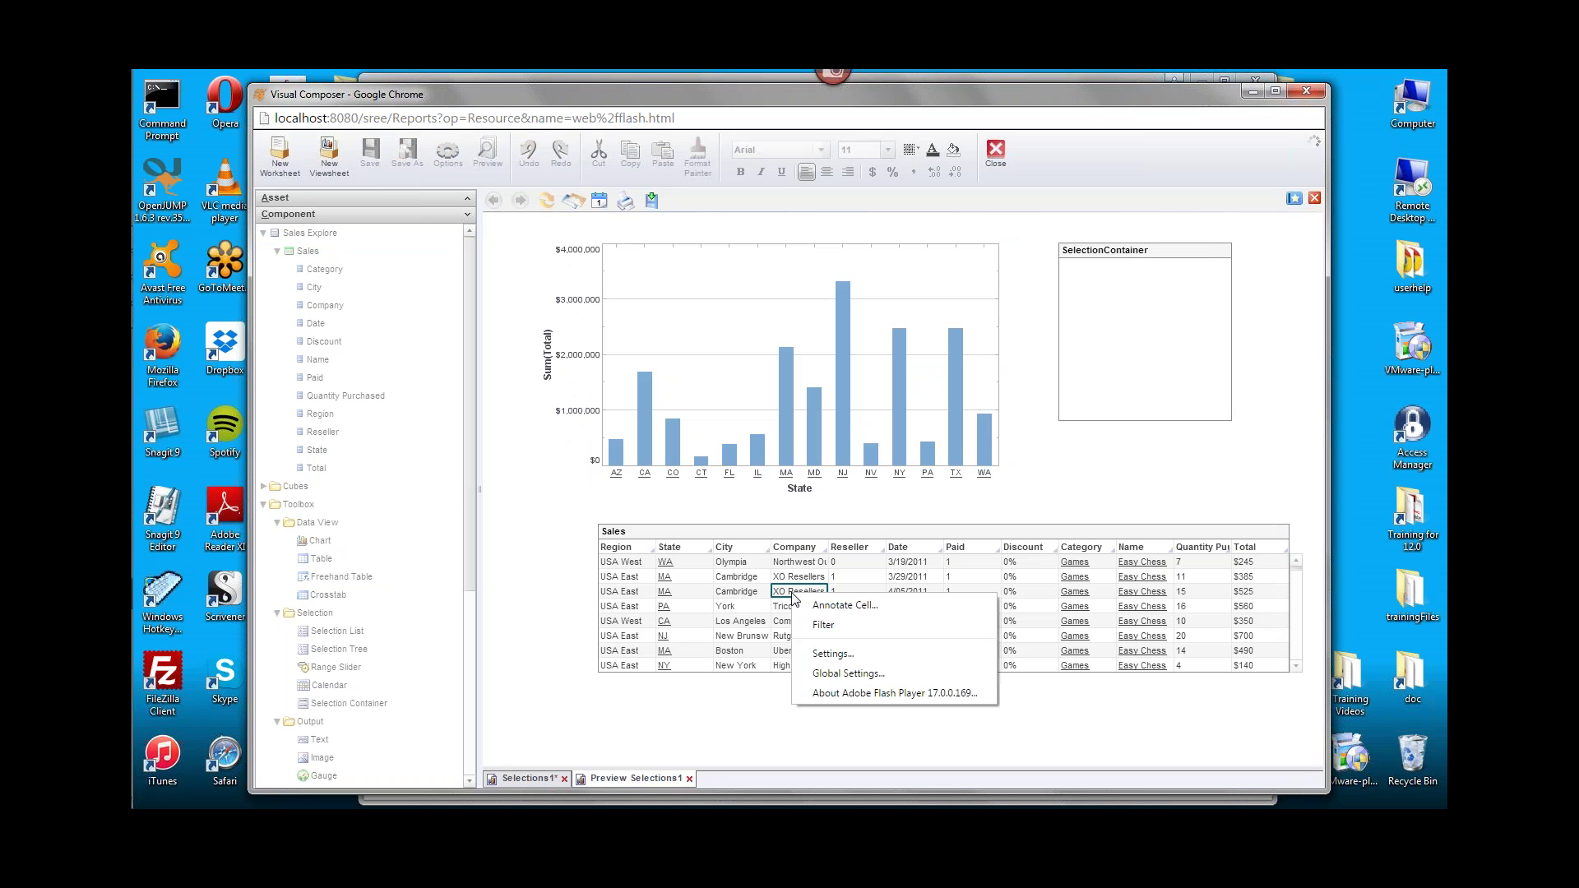
click(861, 625)
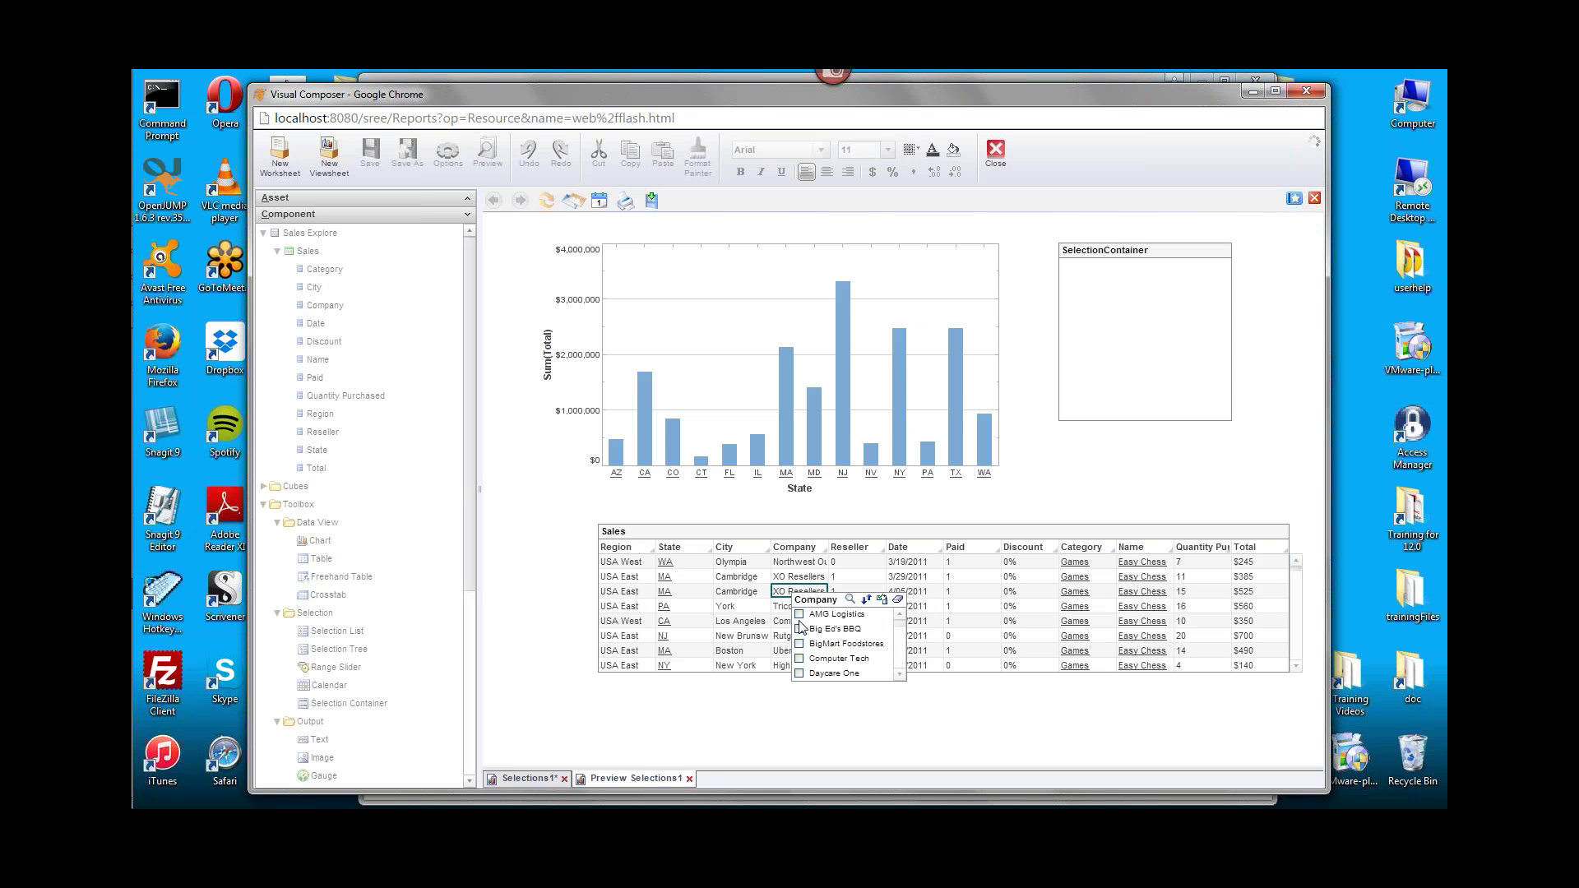
click(800, 615)
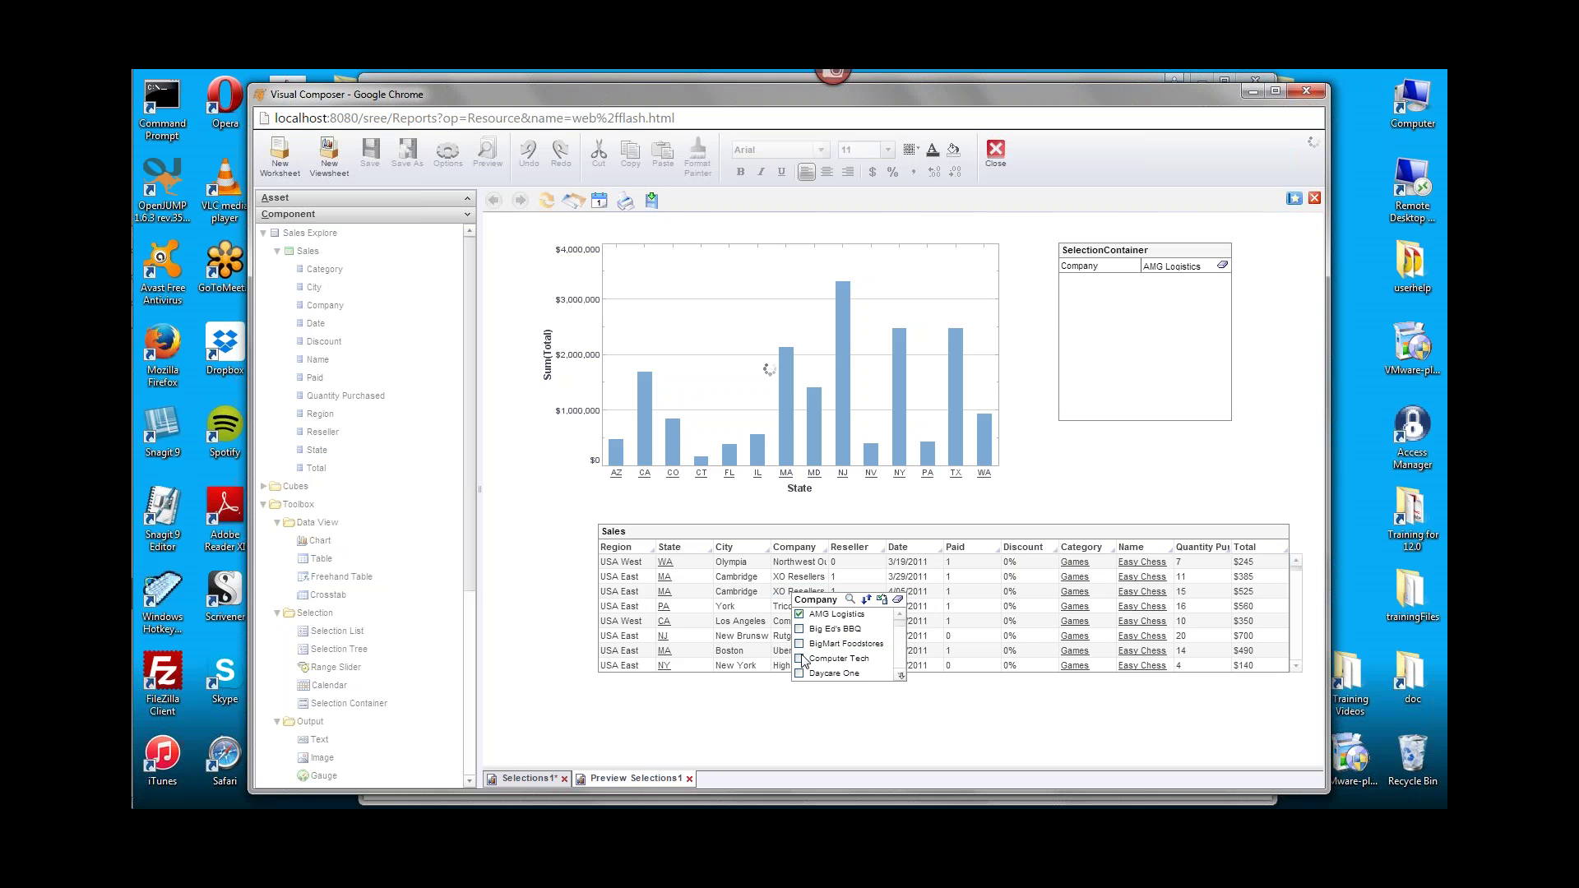
click(799, 643)
click(800, 659)
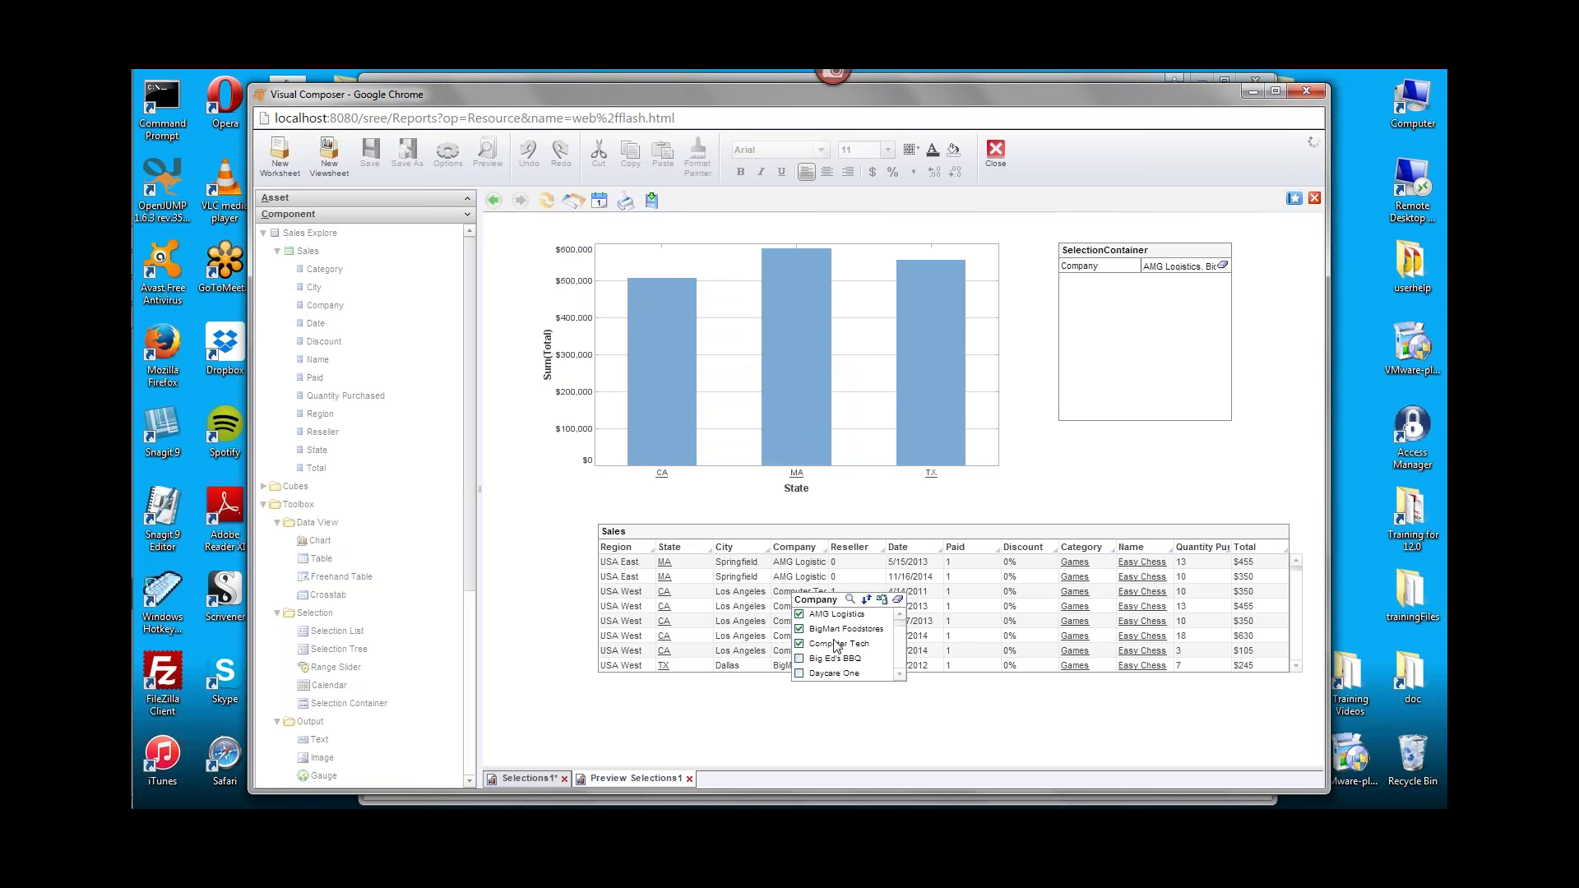
click(1014, 502)
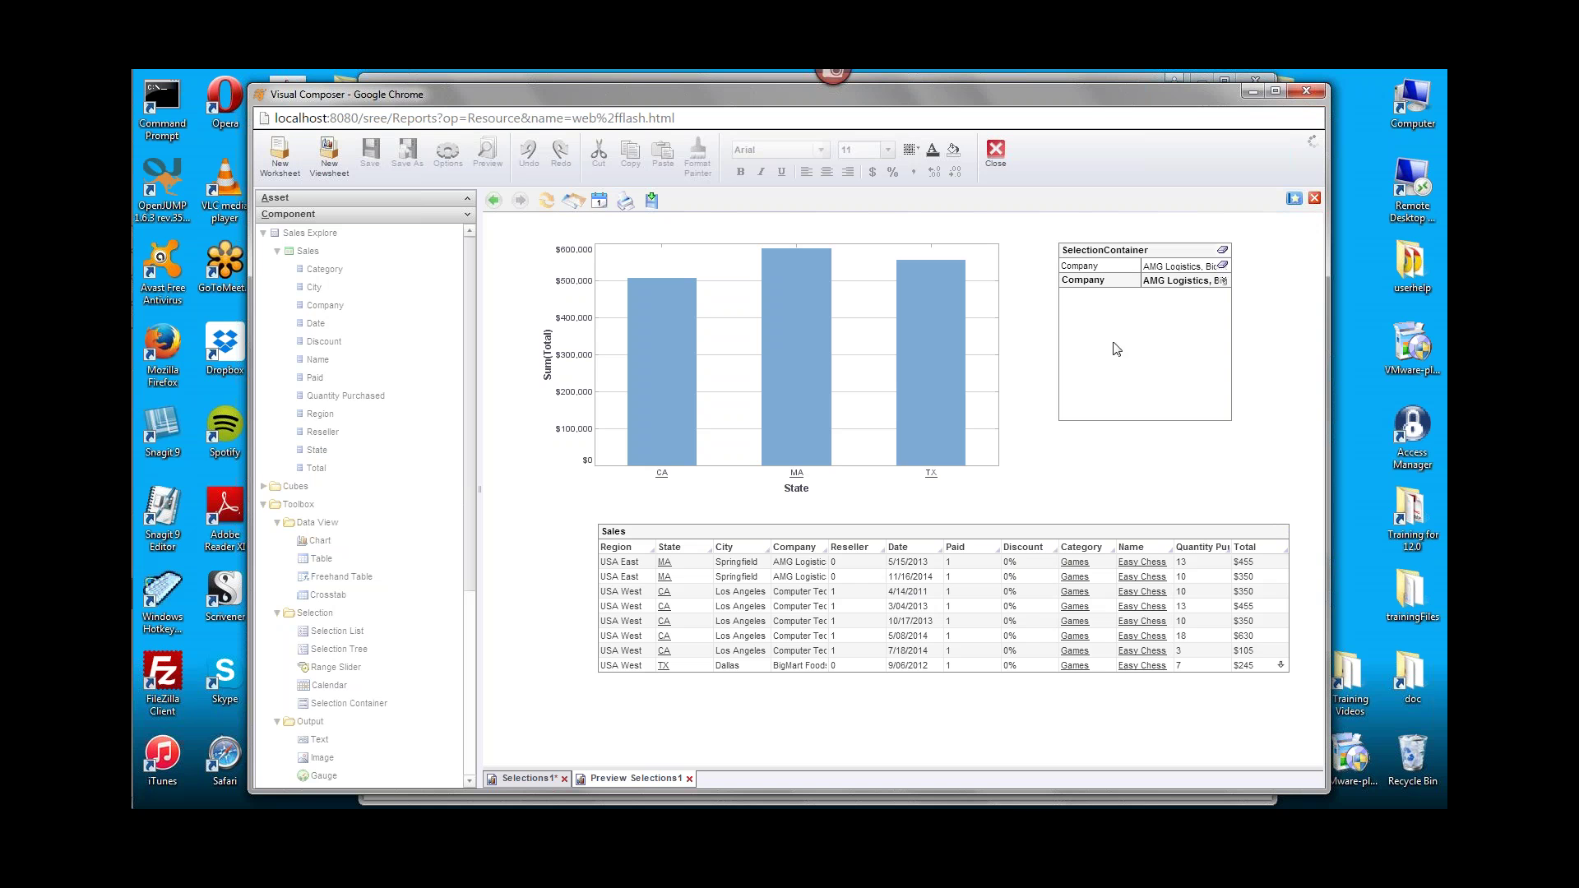
Close the preview, delete the Sales table and the selection container from Selections1, and save the viewsheet.
right_click(1032, 609)
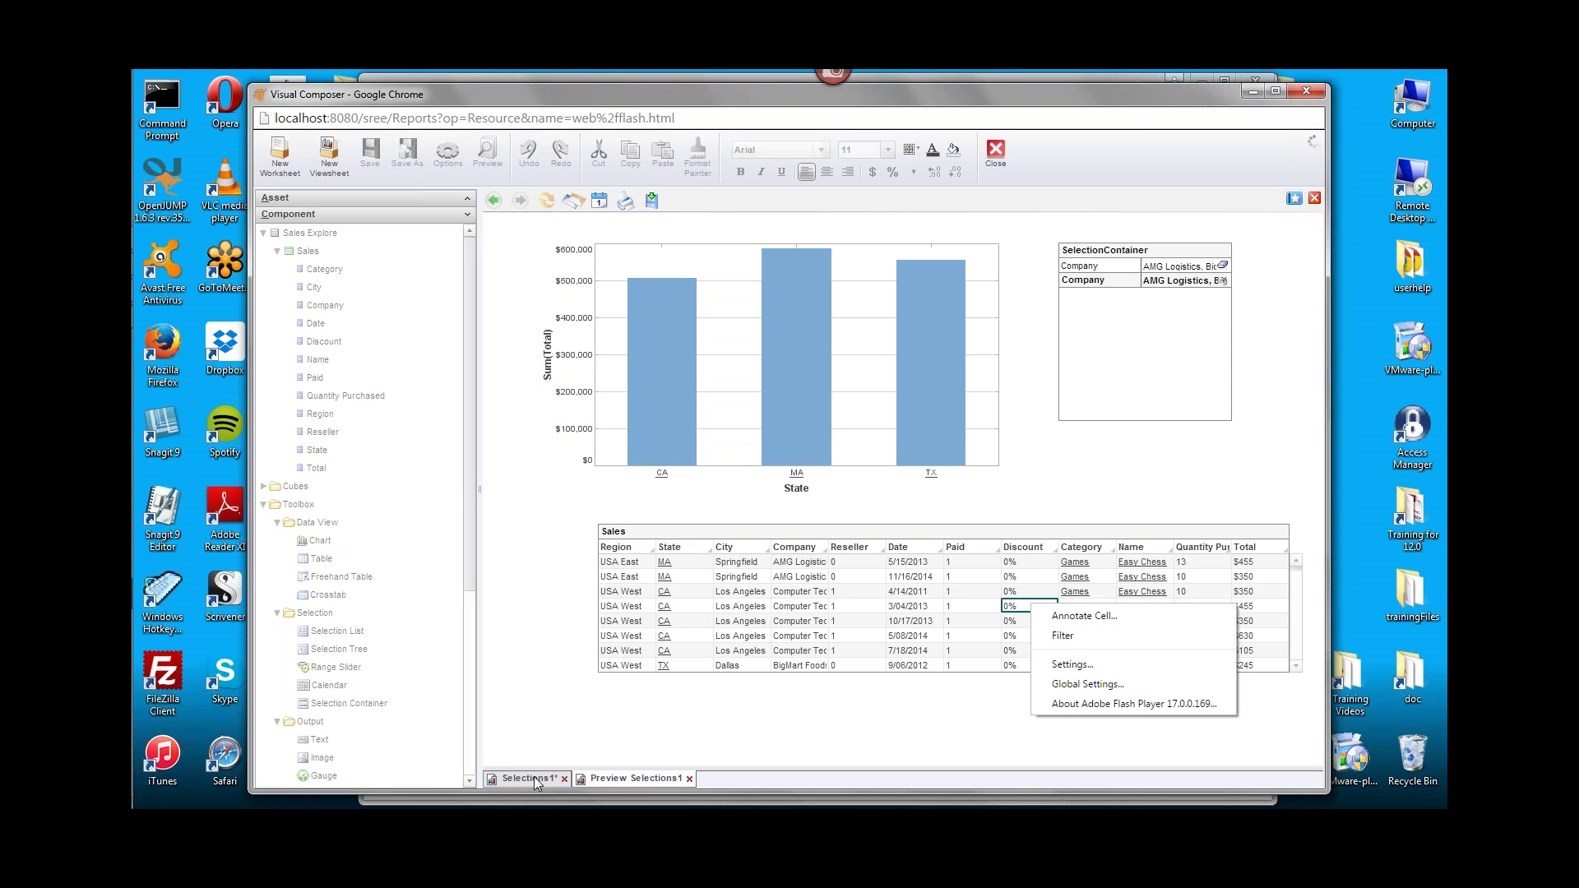
click(689, 778)
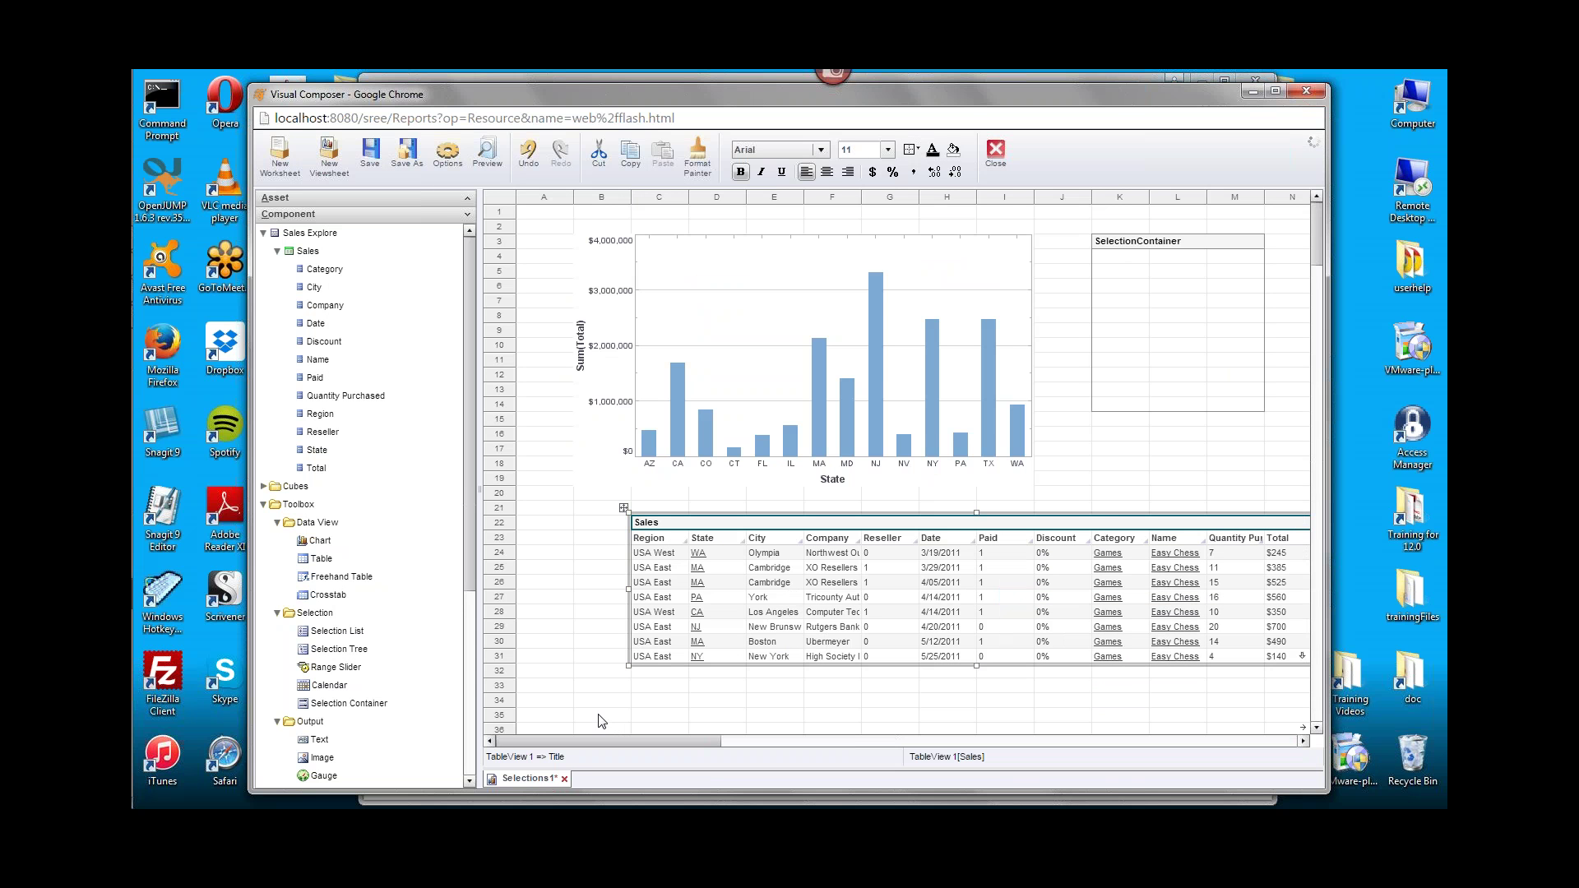
mouse_move(136, 684)
key(Delete)
click(1103, 386)
key(Delete)
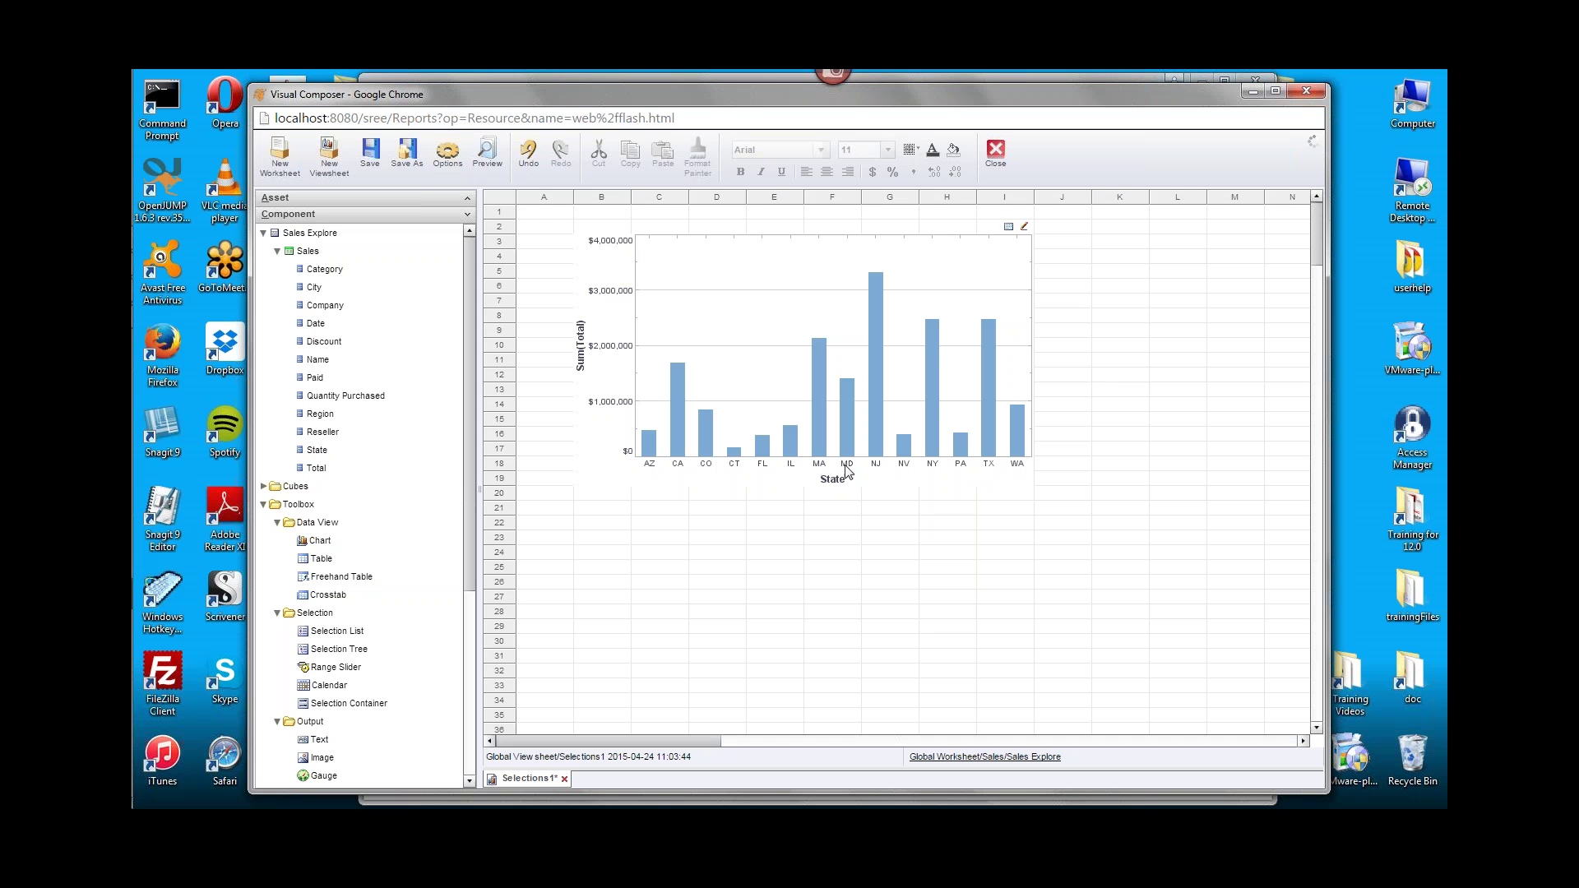
click(369, 156)
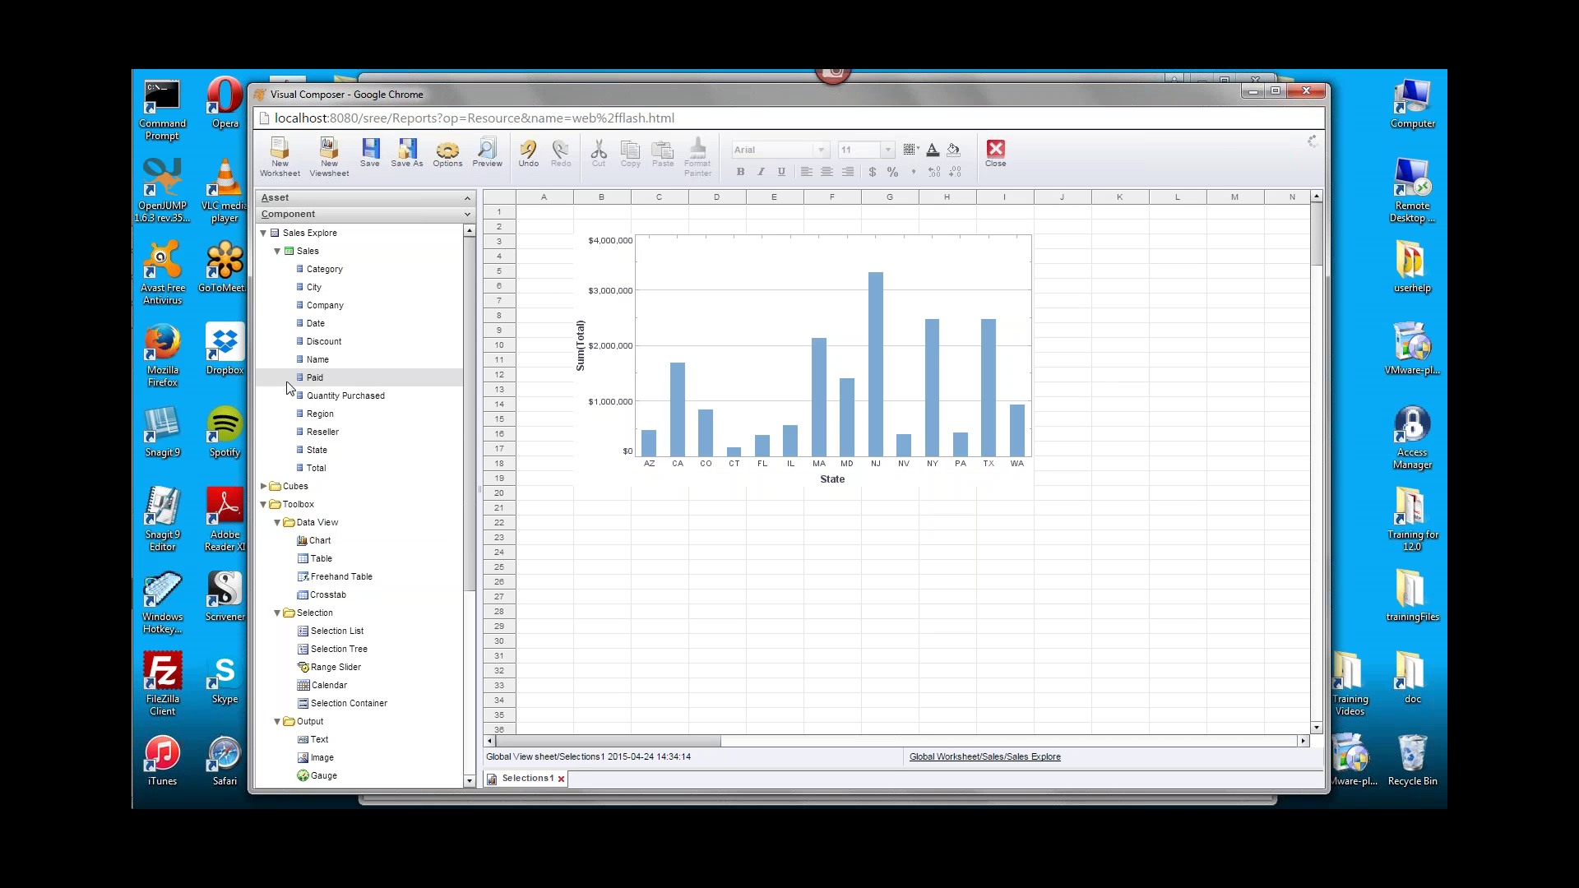
Open the Selections2 viewsheet from the Global Viewsheet assets.
click(280, 200)
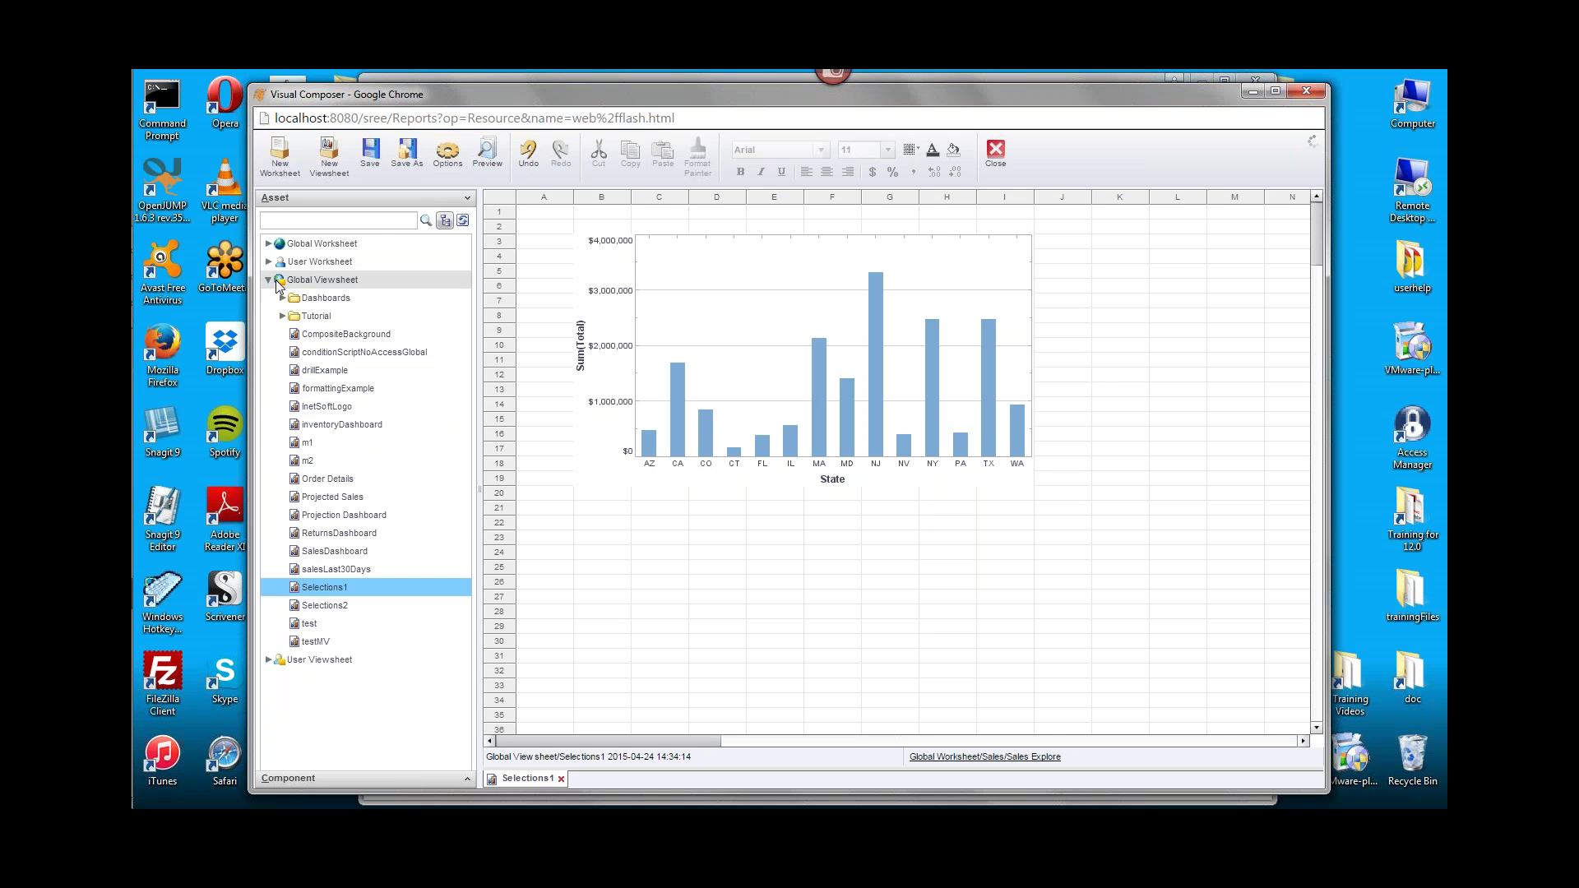
click(298, 607)
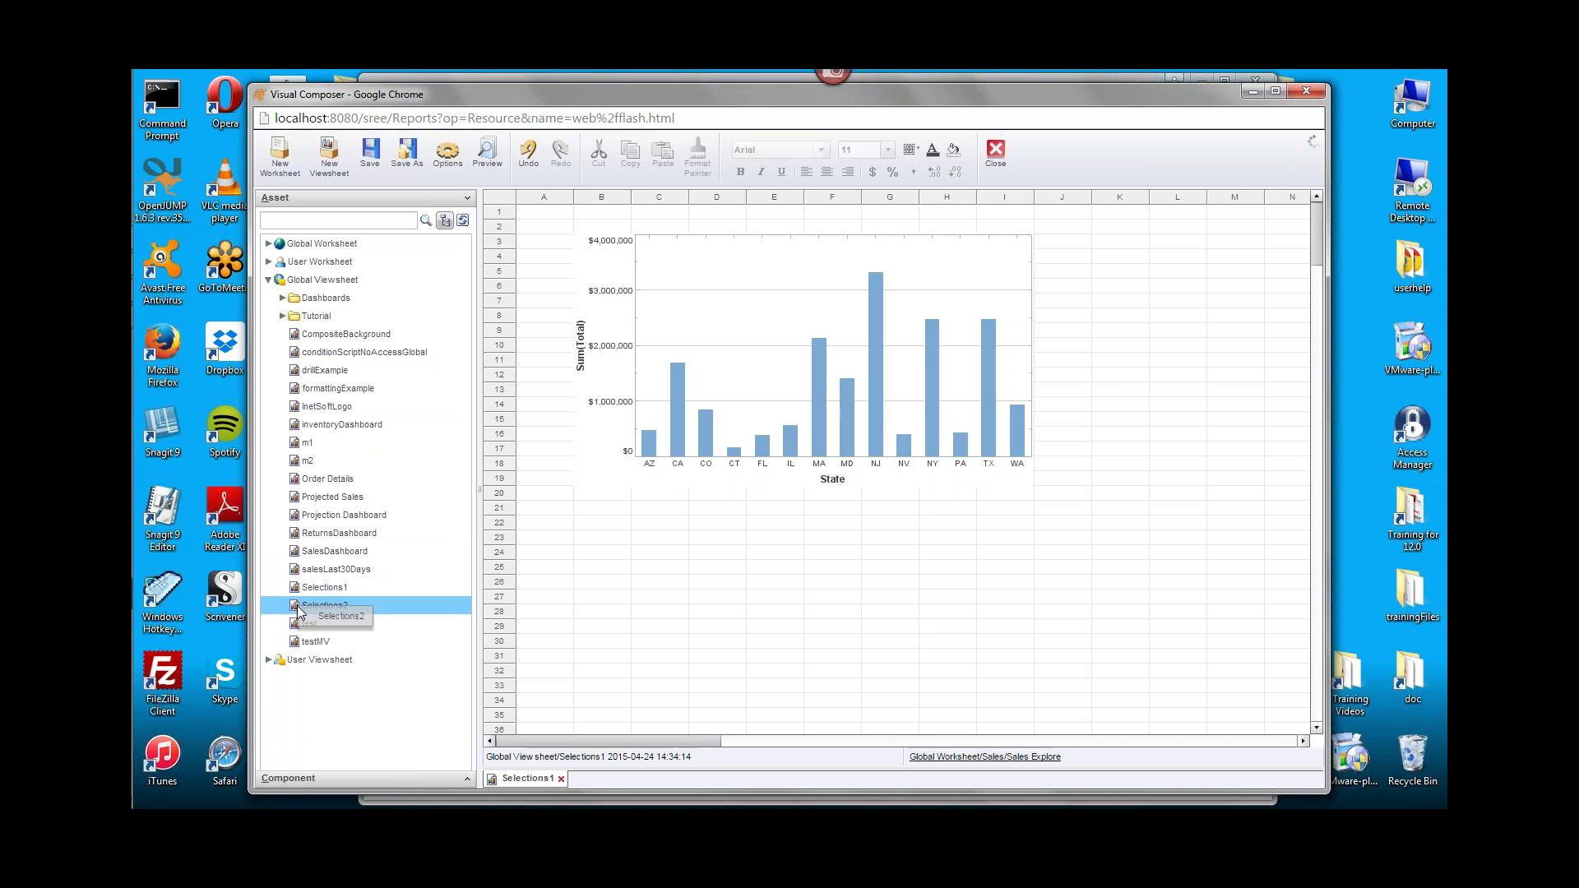
double_click(298, 607)
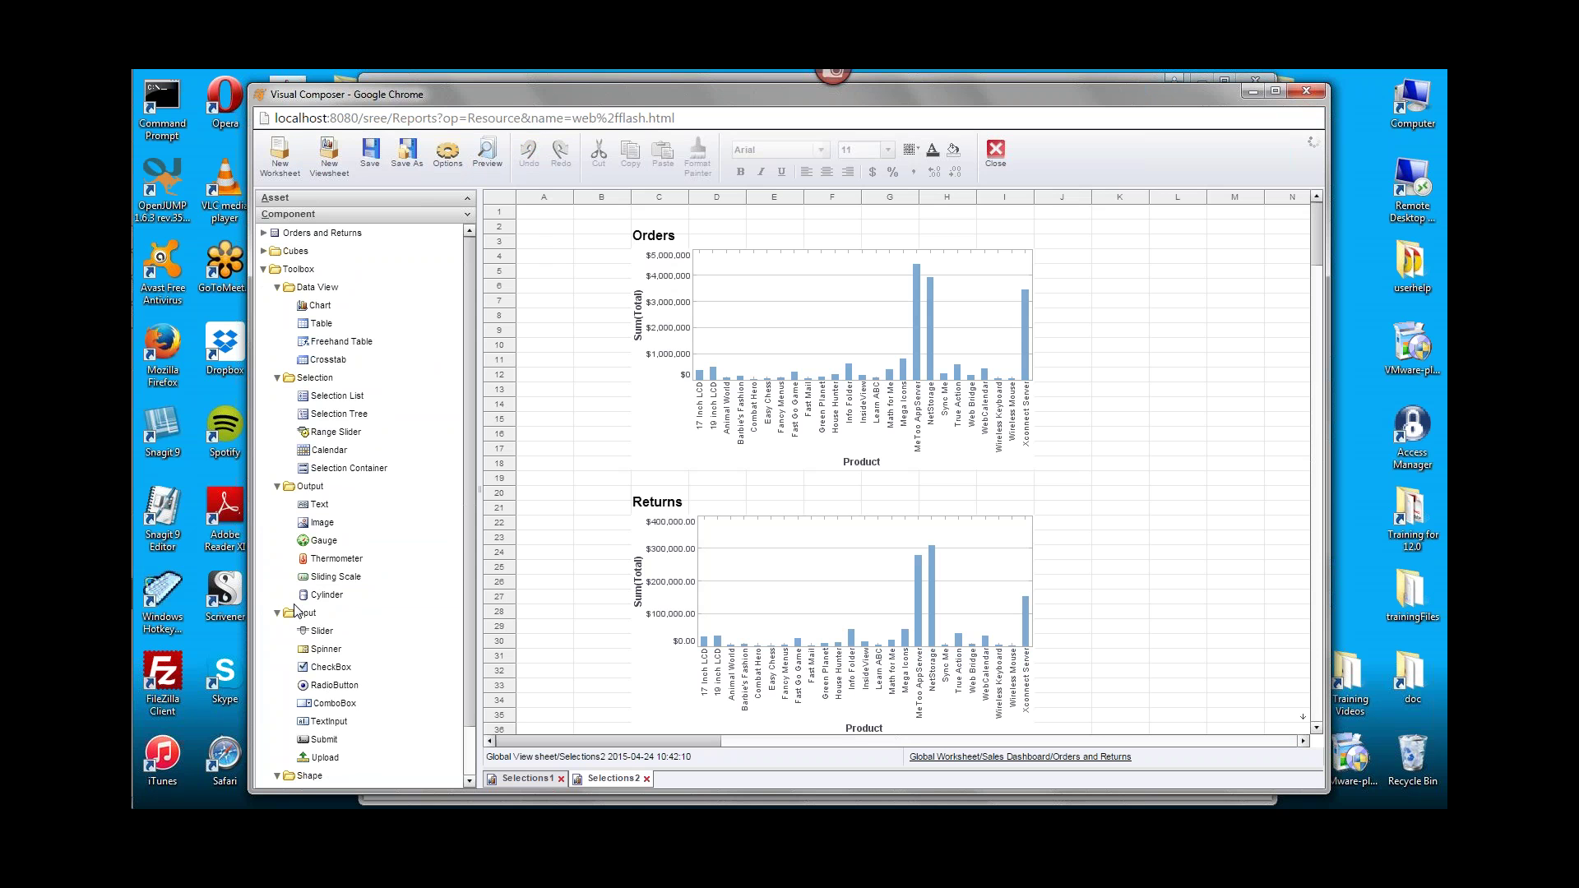
Examine which Orders and Returns data blocks the two charts use, and list the fields of Order Information.
click(263, 233)
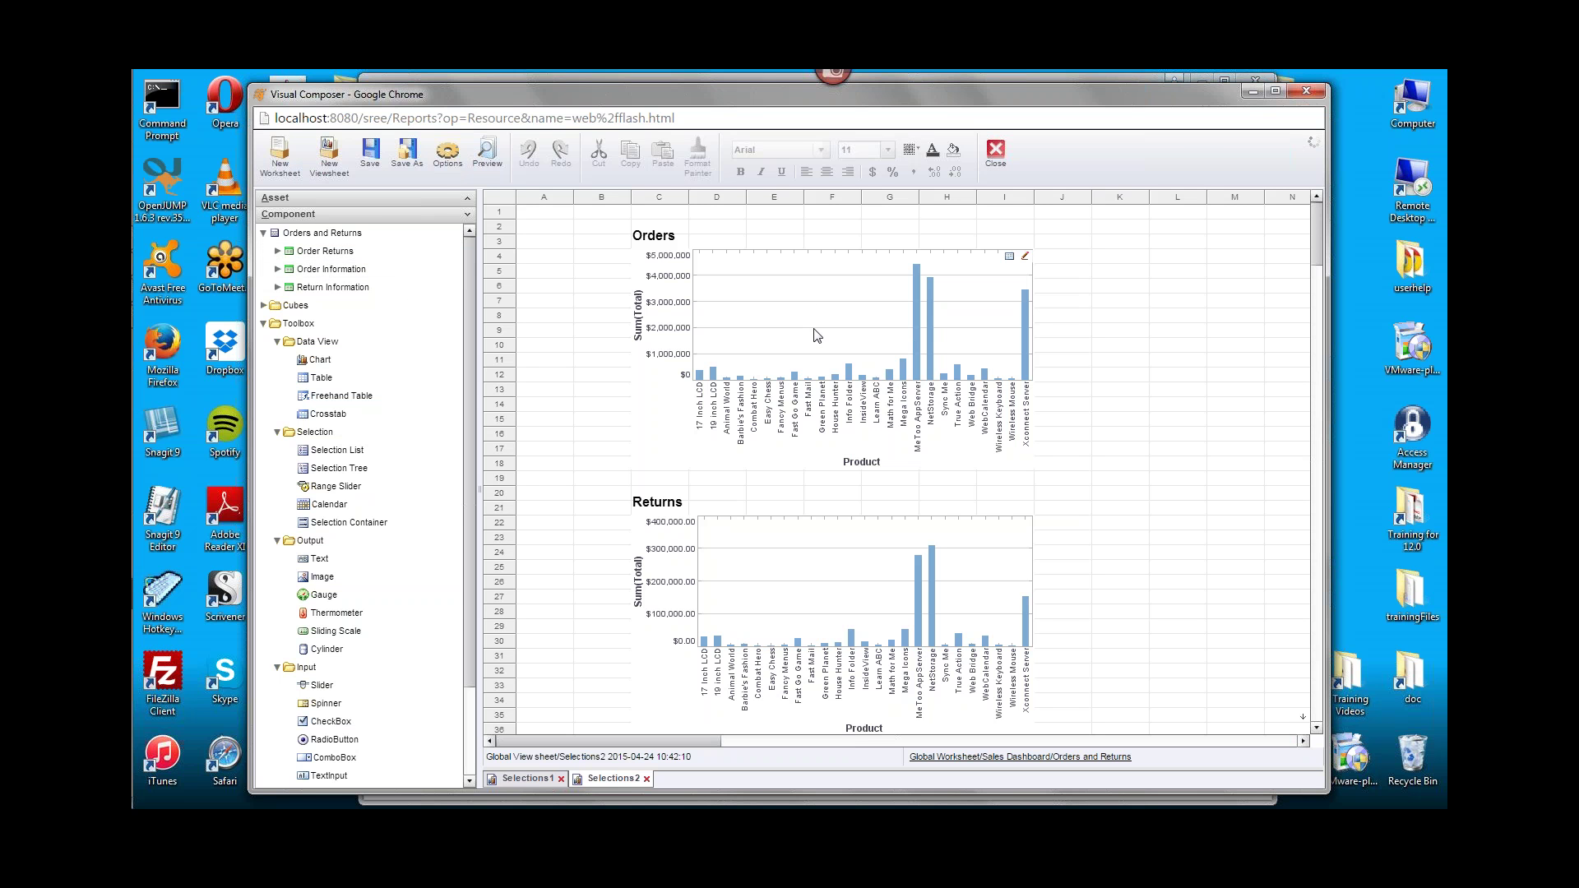
click(337, 269)
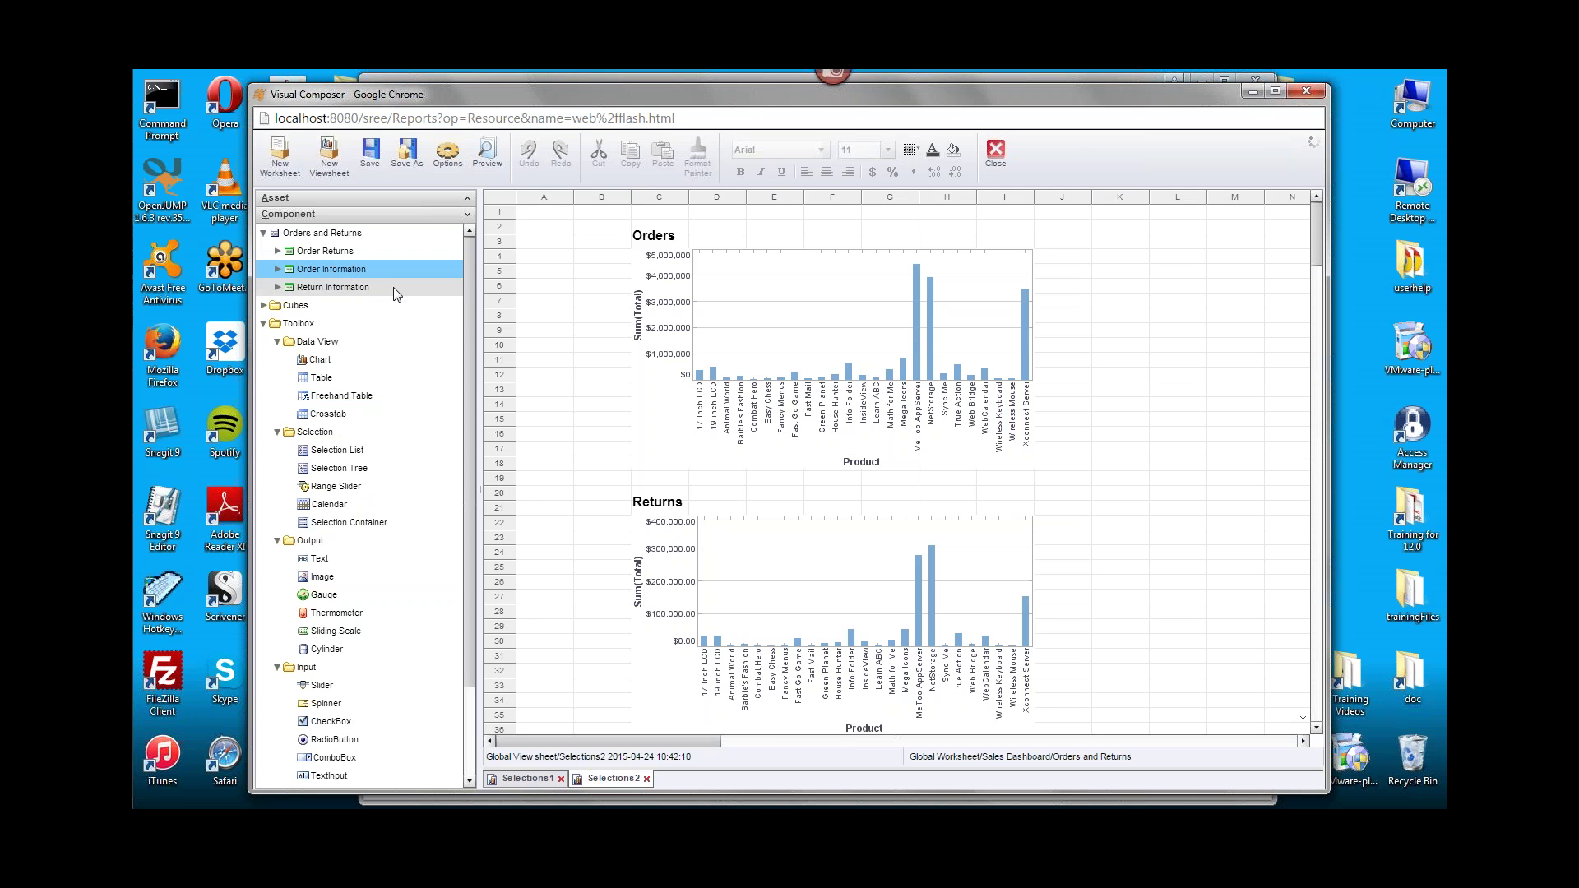
click(813, 323)
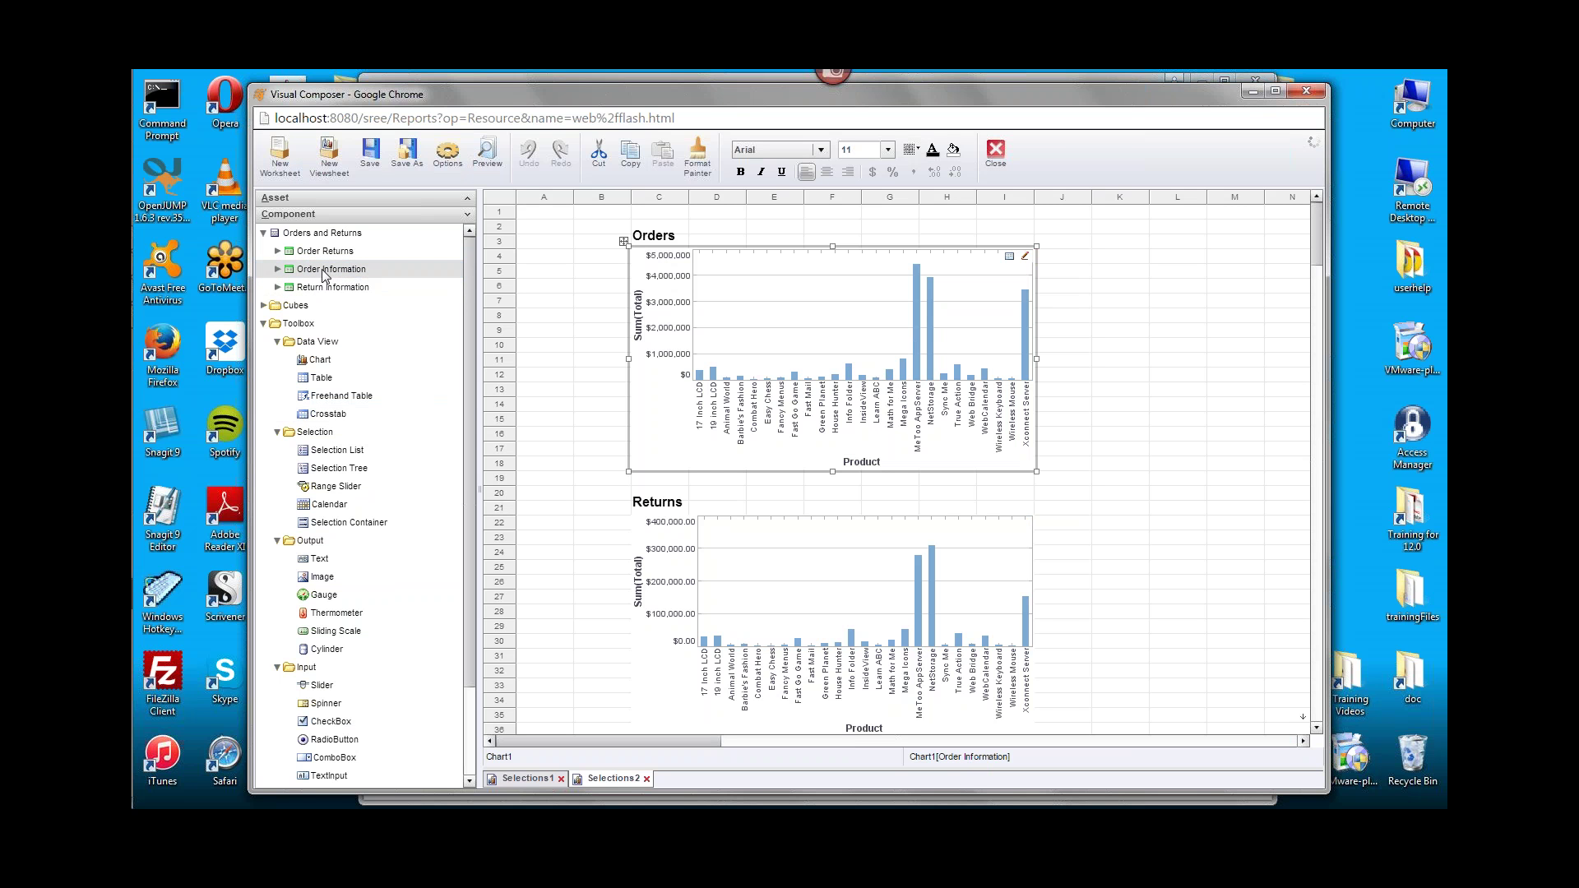
click(858, 593)
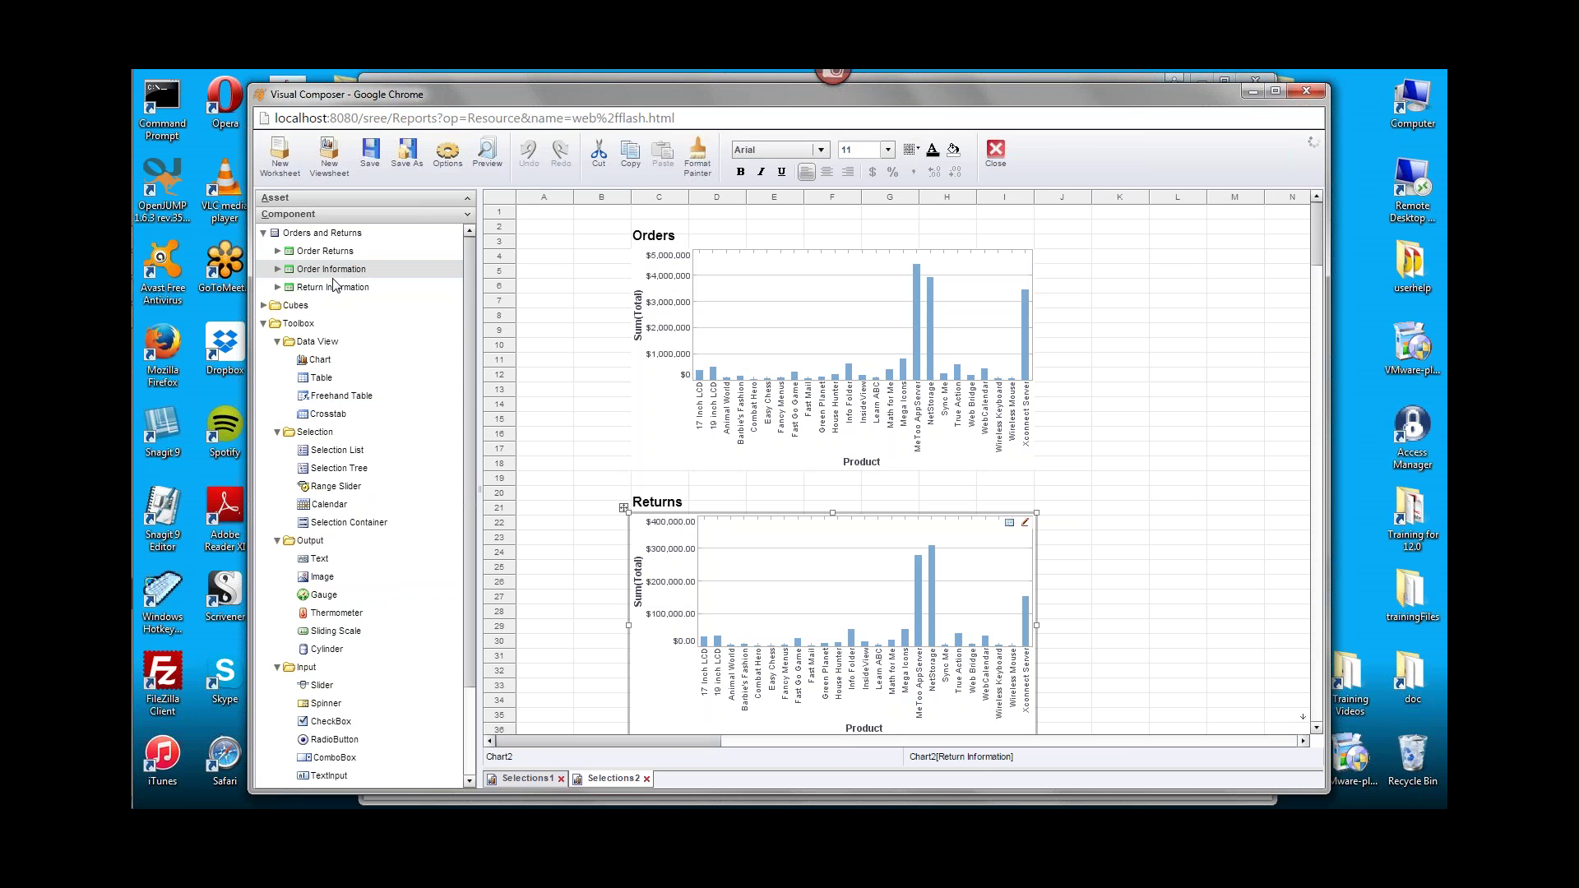
click(865, 335)
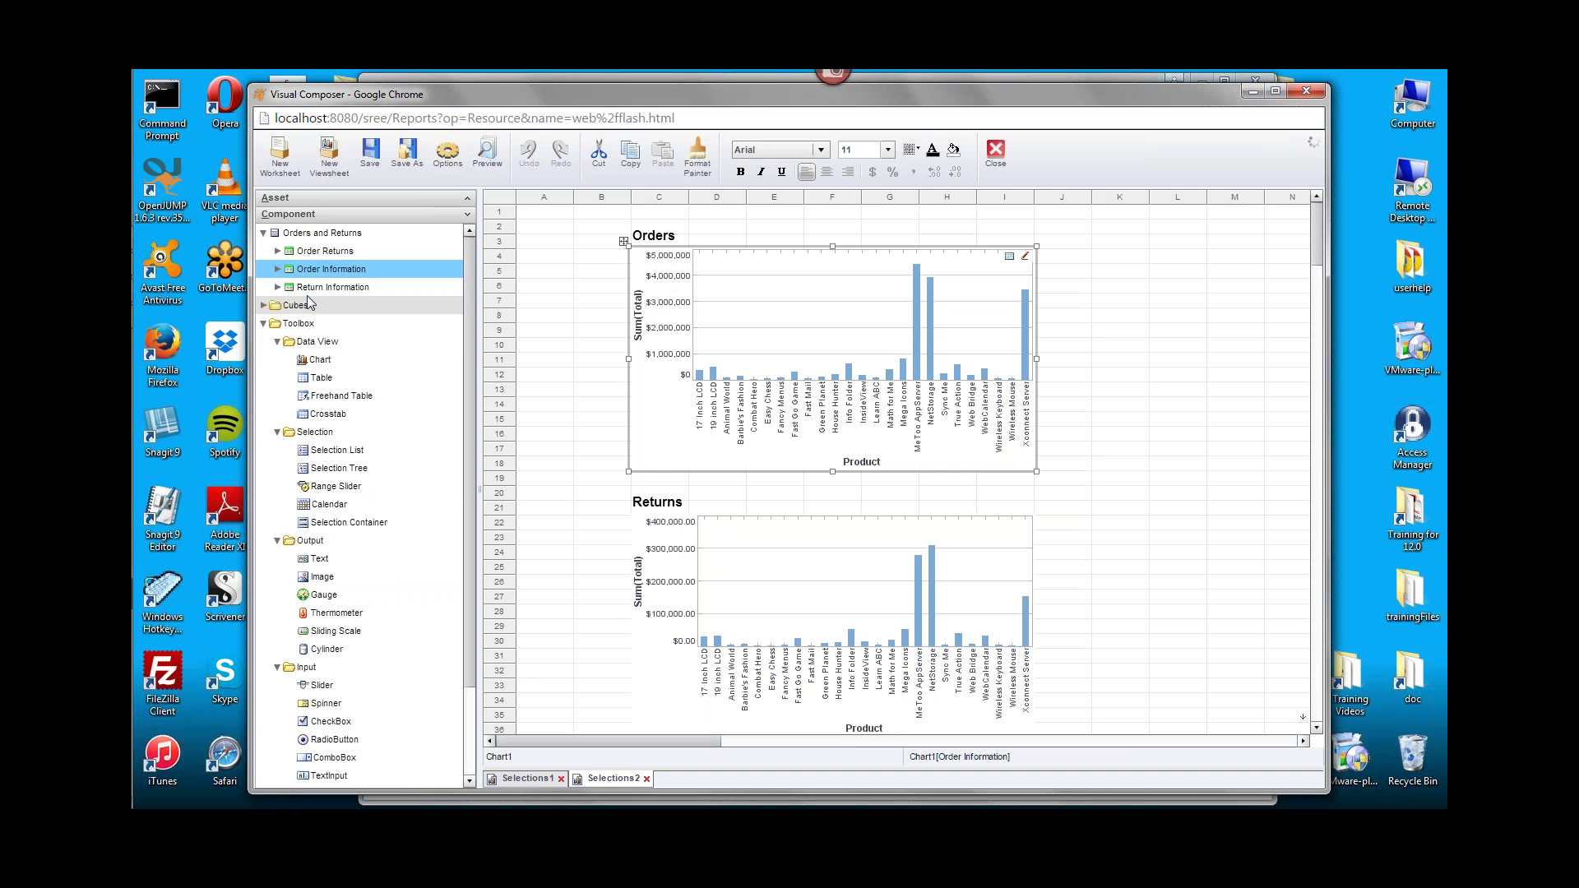
click(277, 270)
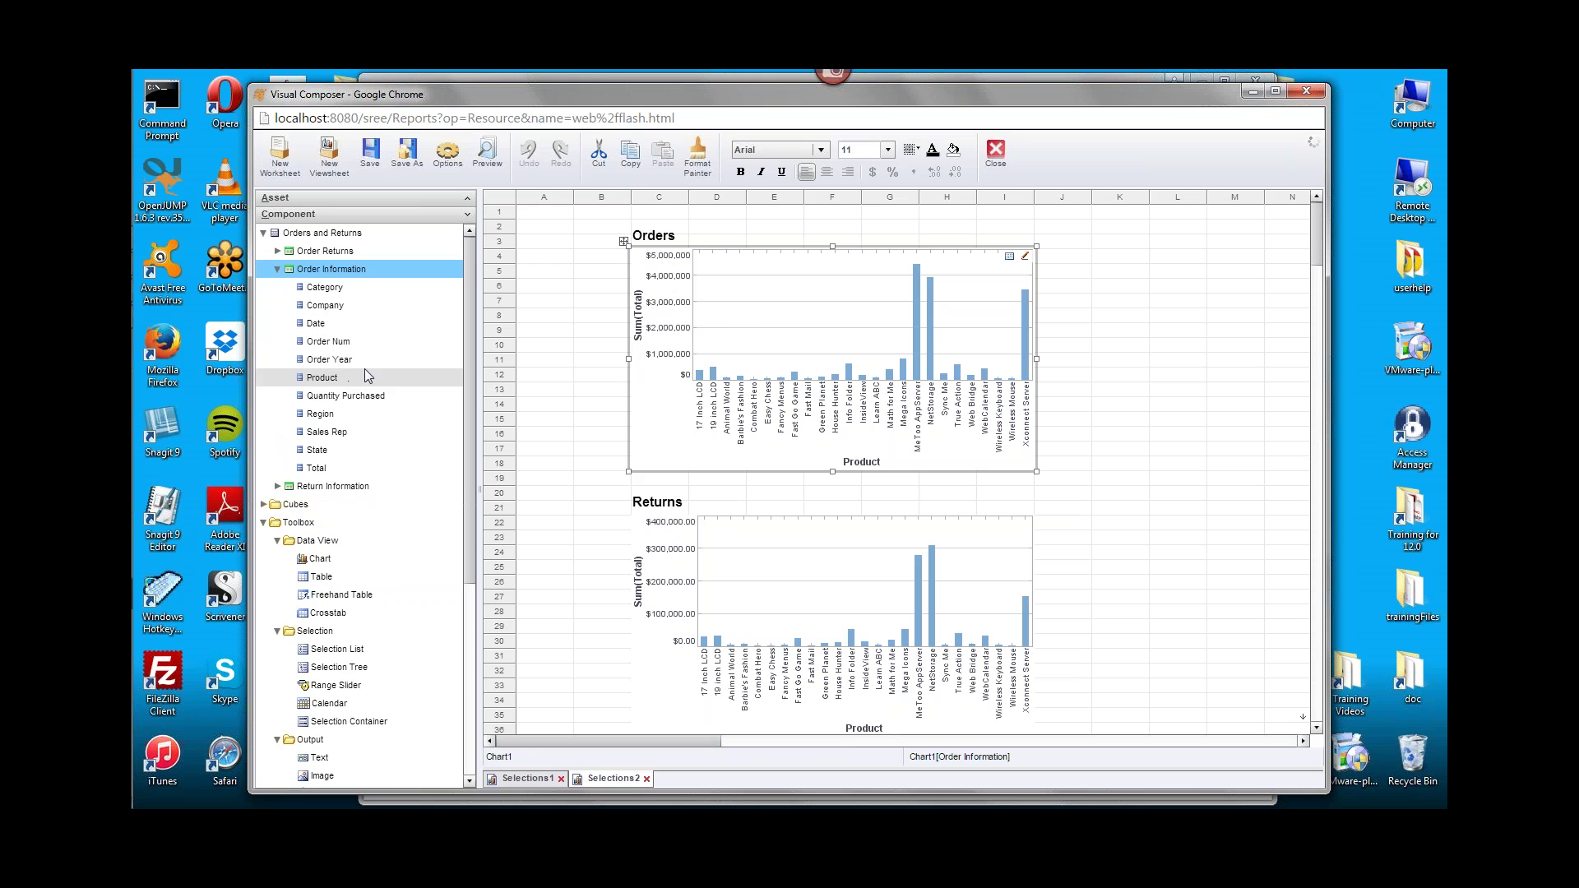
Add a selection list for the Order Information Product field beside the Orders chart, and make it wider and taller.
drag(355, 381, 1098, 271)
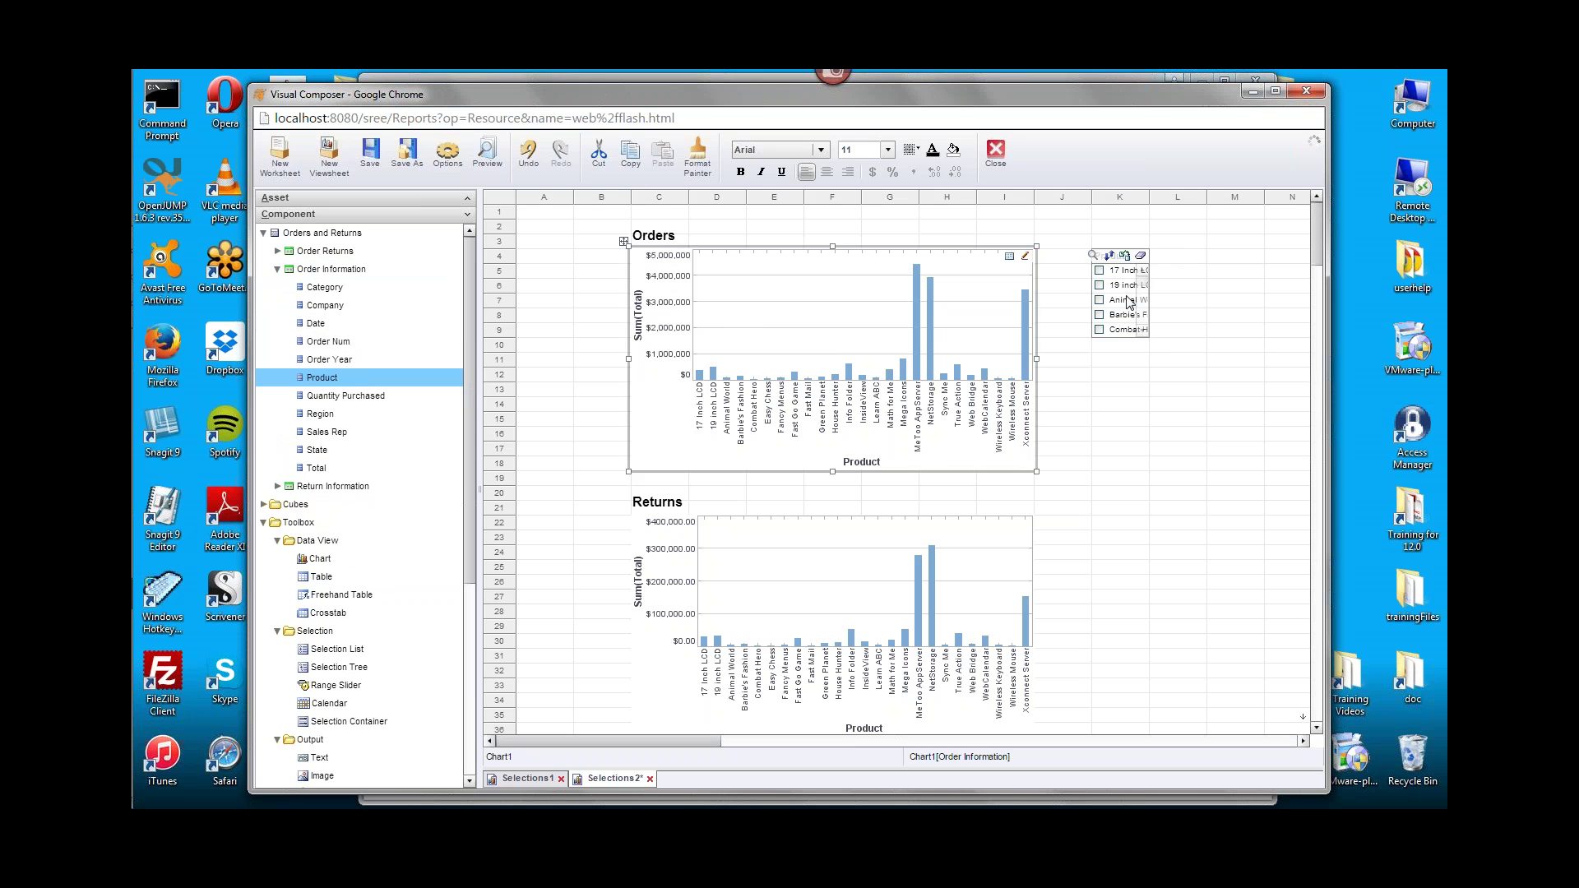
click(1128, 302)
drag(1154, 293, 1207, 294)
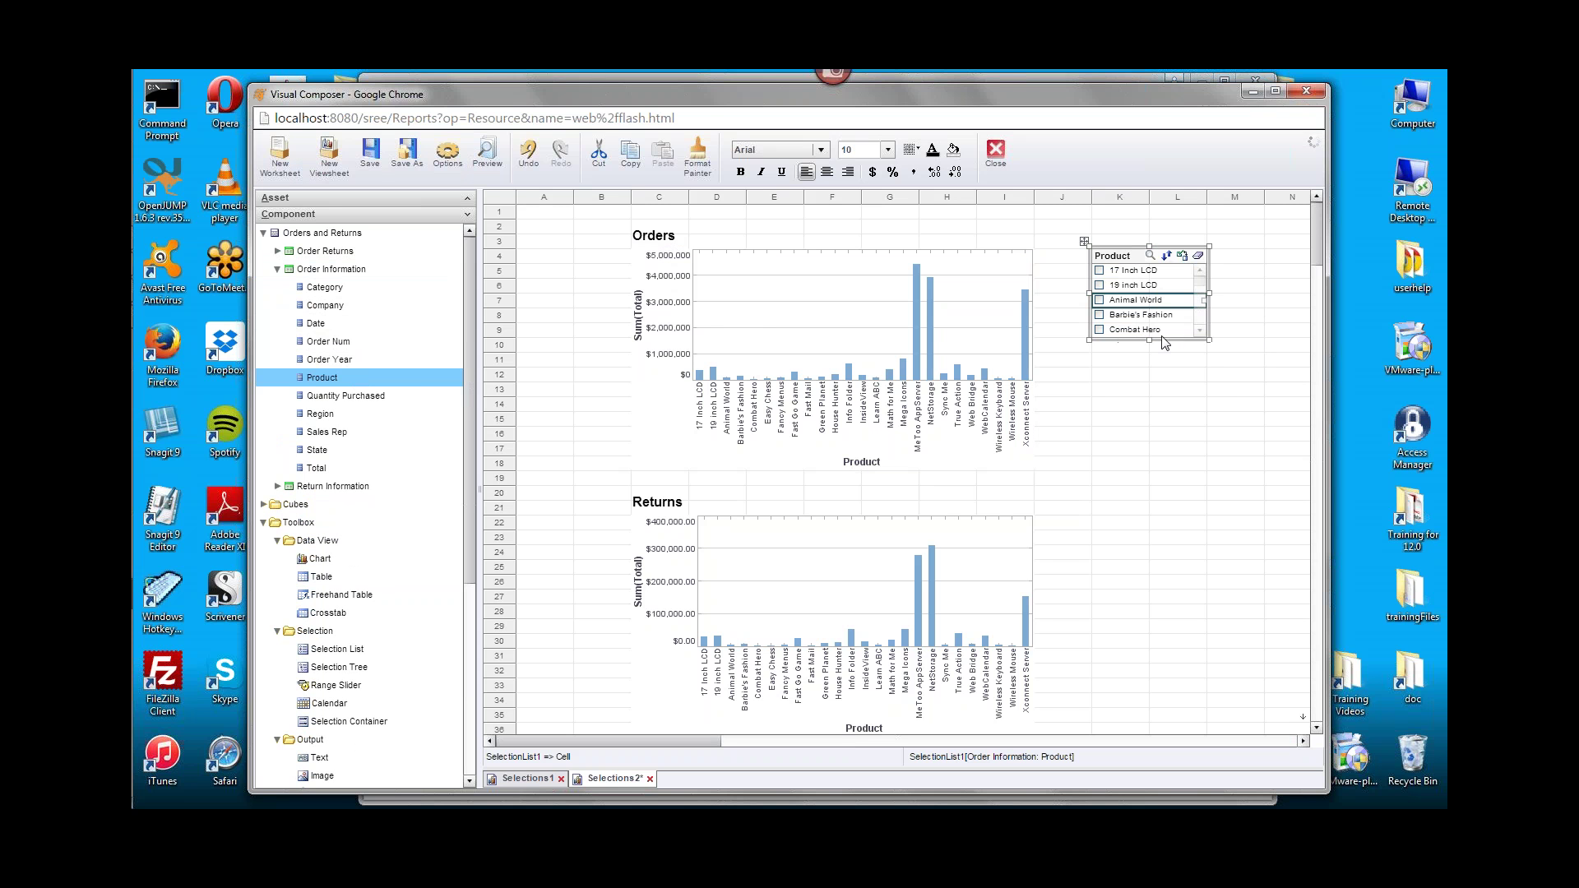
drag(1150, 340, 1152, 483)
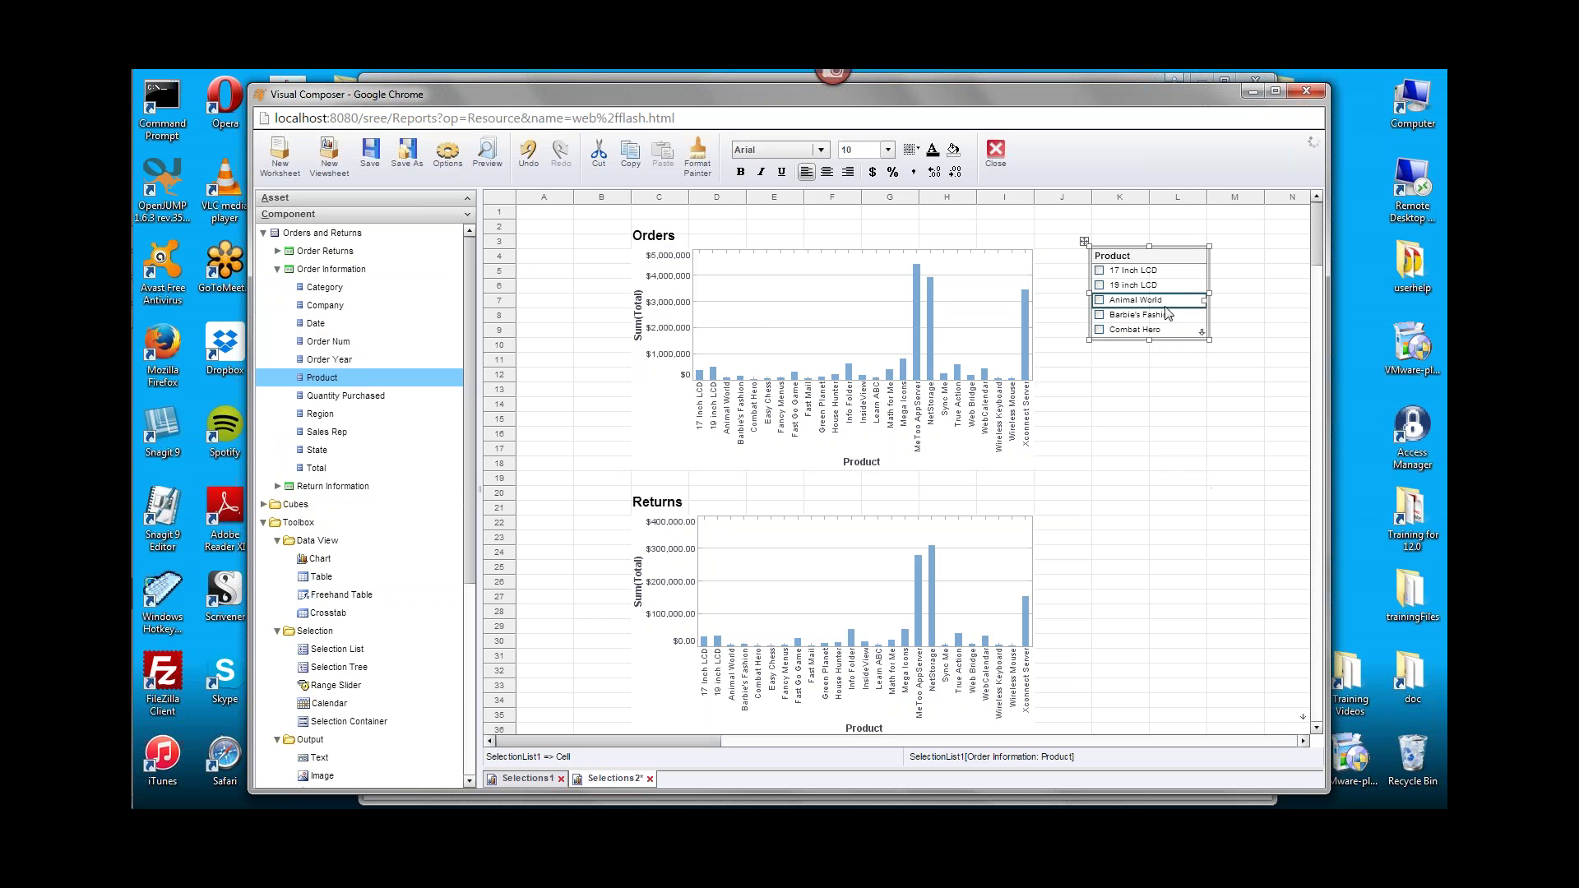
Filter the Orders chart to Animal World, Combat Hero, Fancy Menus and Fast Mail with its Product selection list.
click(1099, 300)
click(1100, 330)
click(1100, 362)
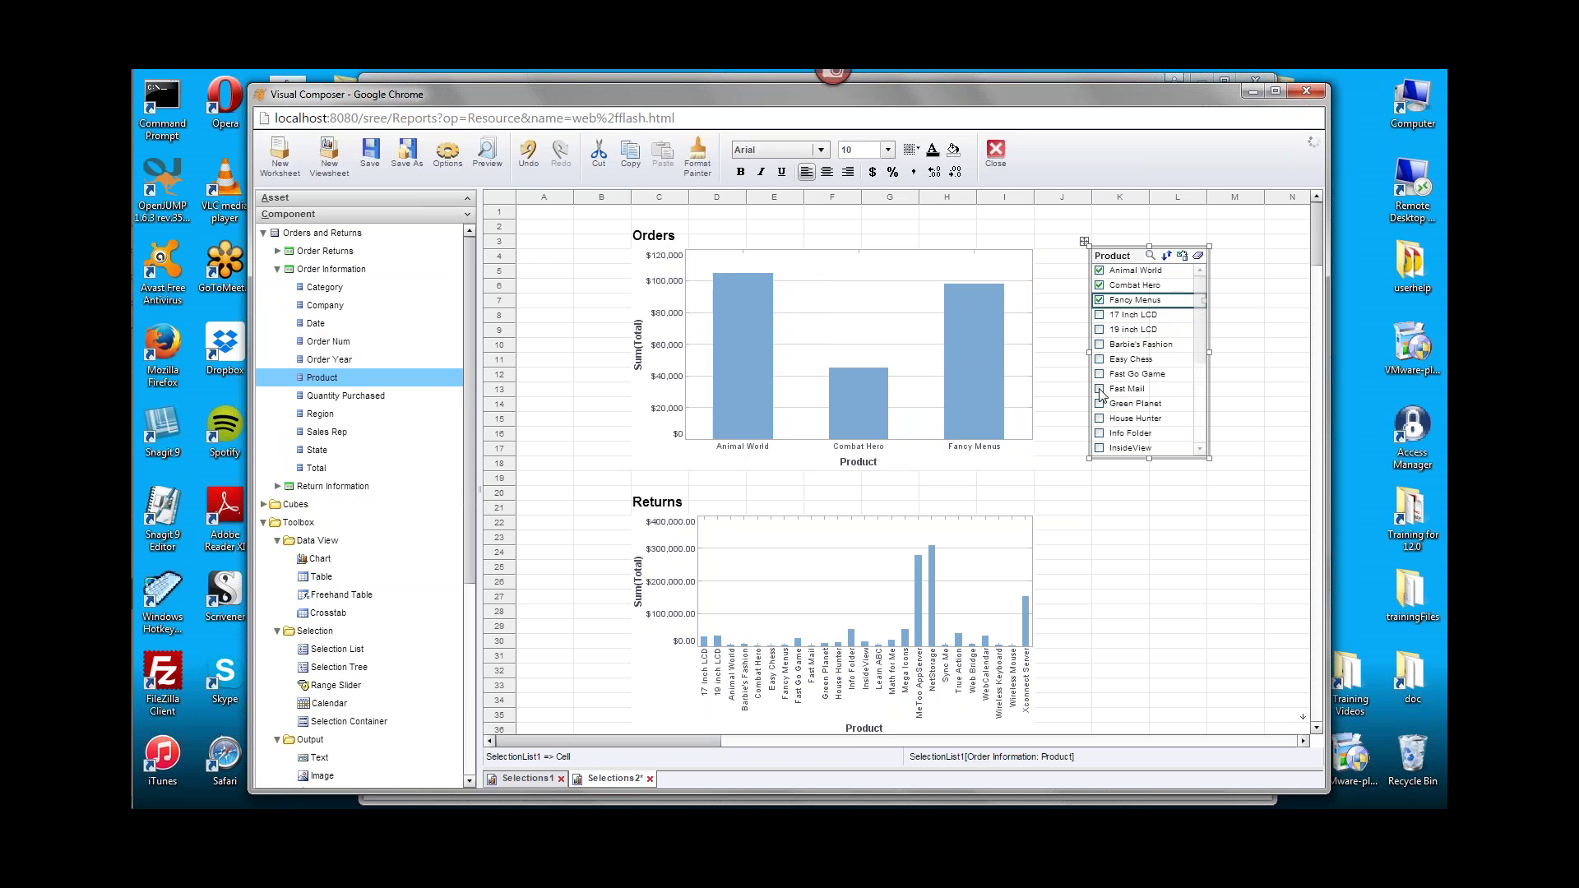
click(1106, 388)
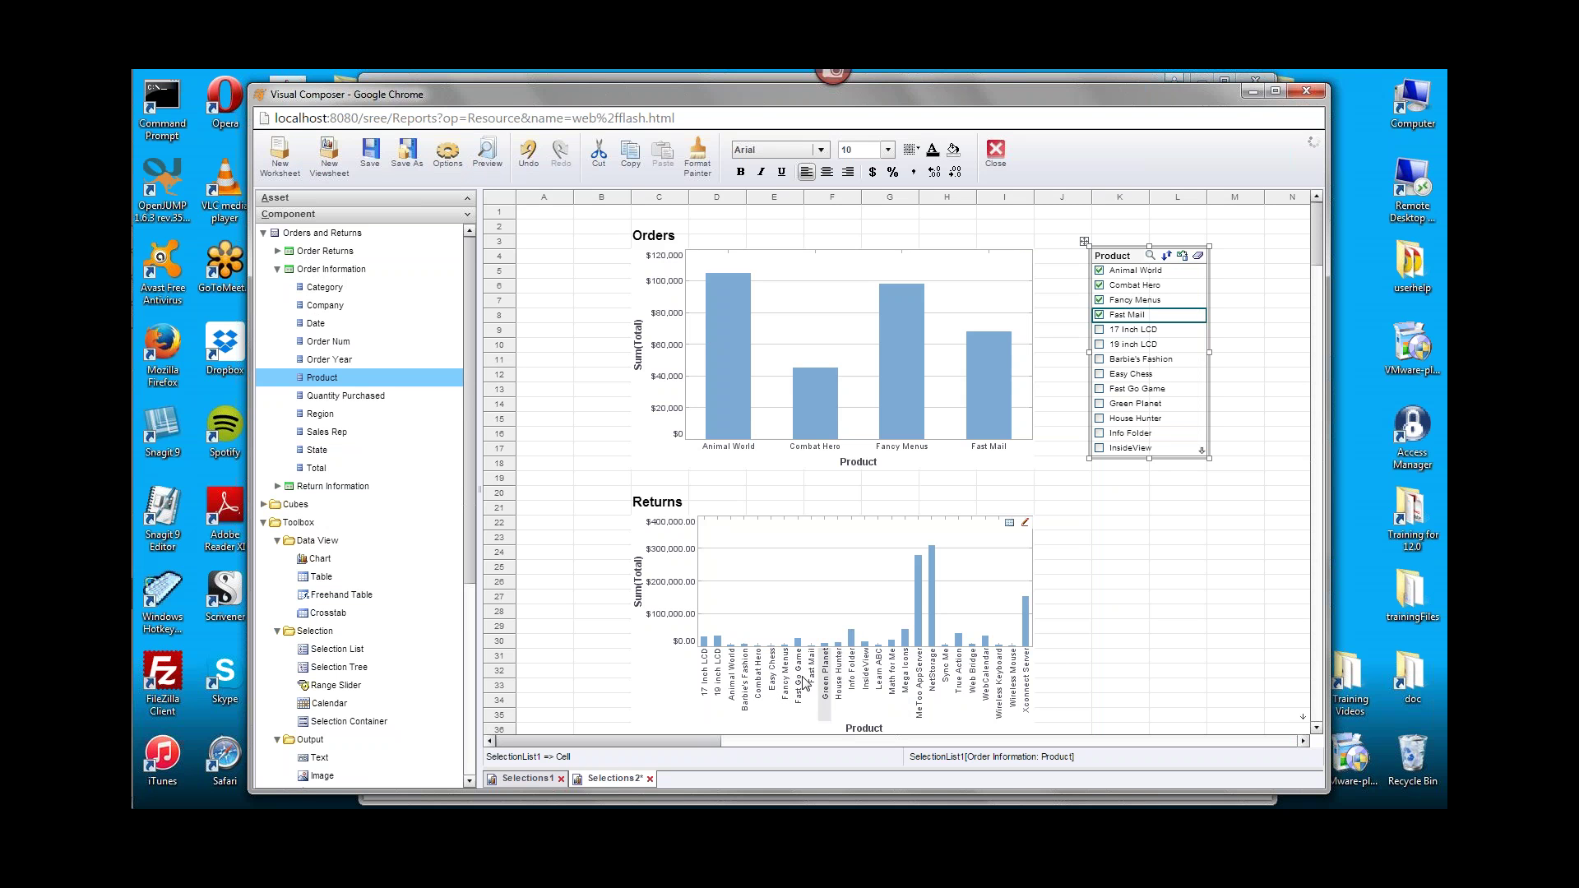
Add a selection list for the Return Information Product field beside the Returns chart and enlarge it.
scroll(279, 273, down, 2)
click(278, 271)
click(277, 288)
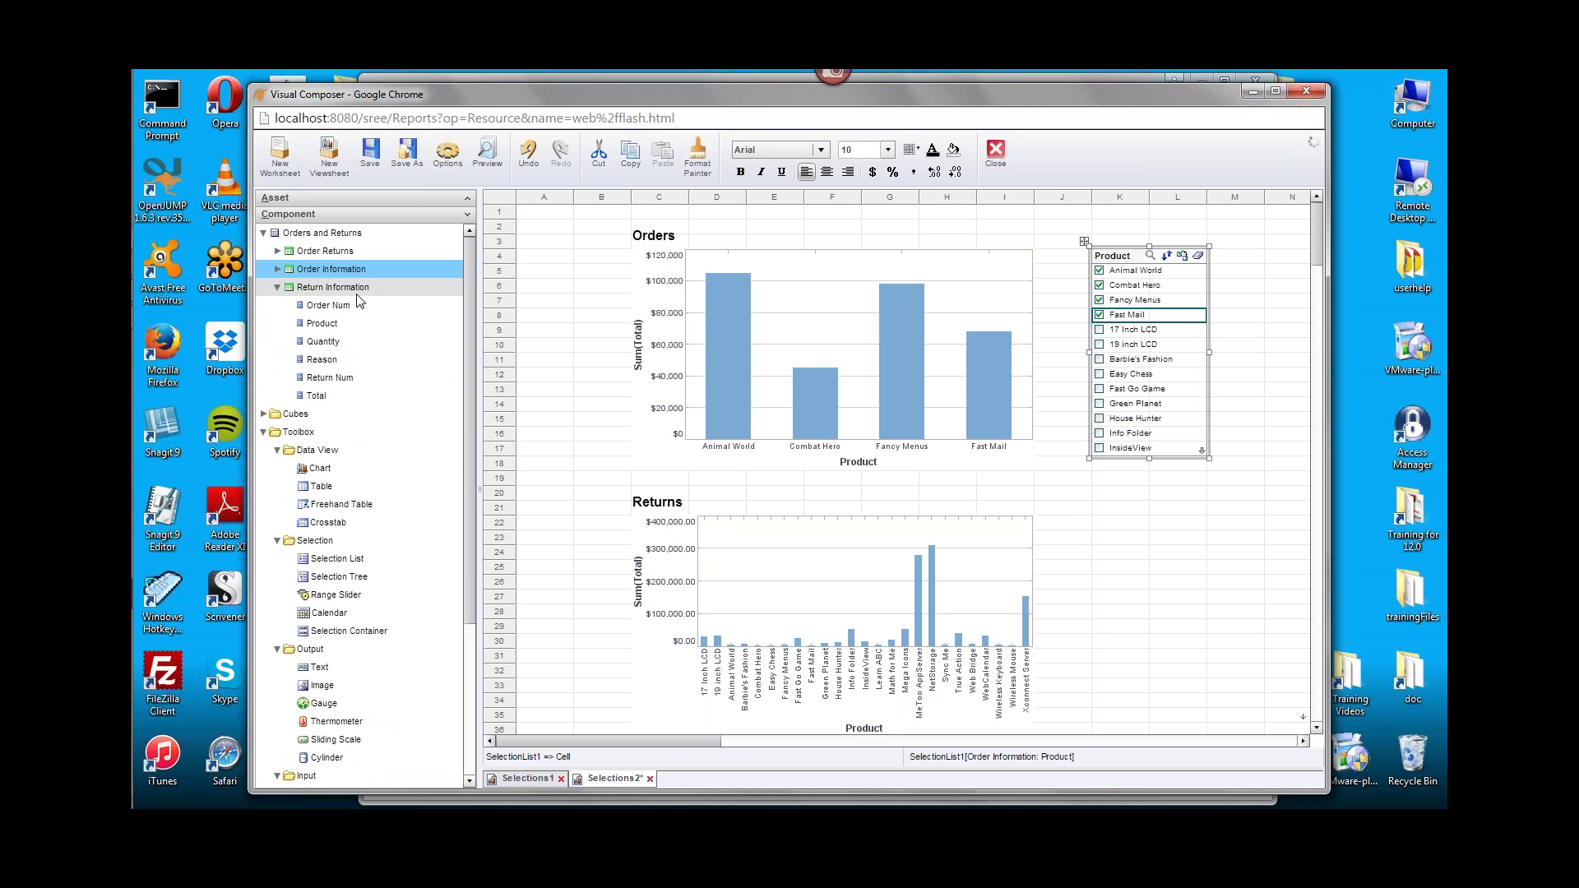
drag(345, 324, 1126, 518)
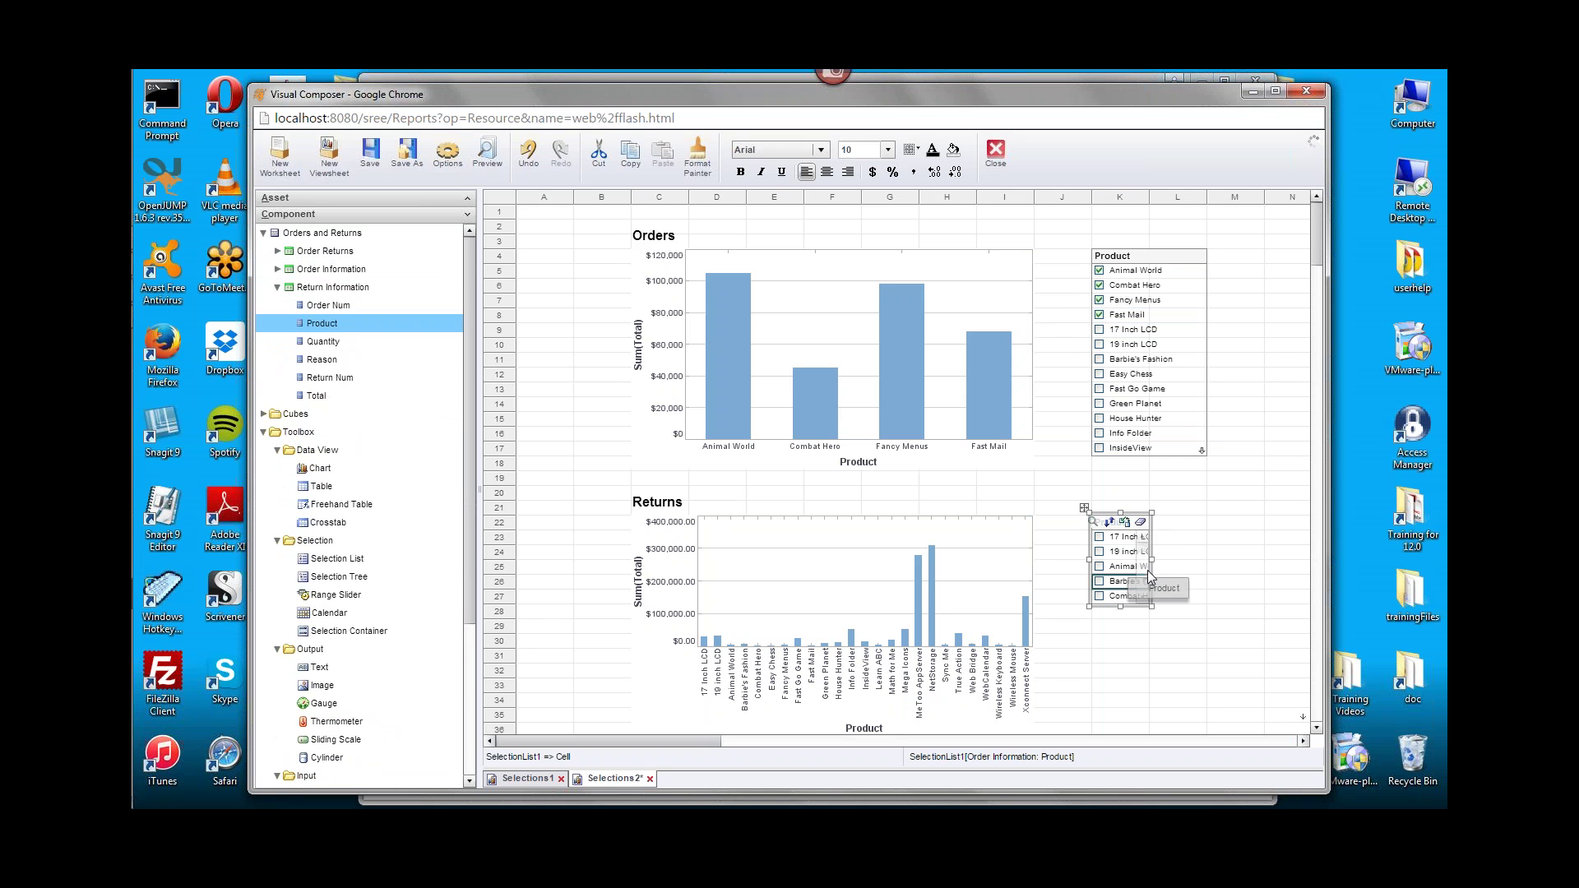
drag(1156, 610, 1149, 710)
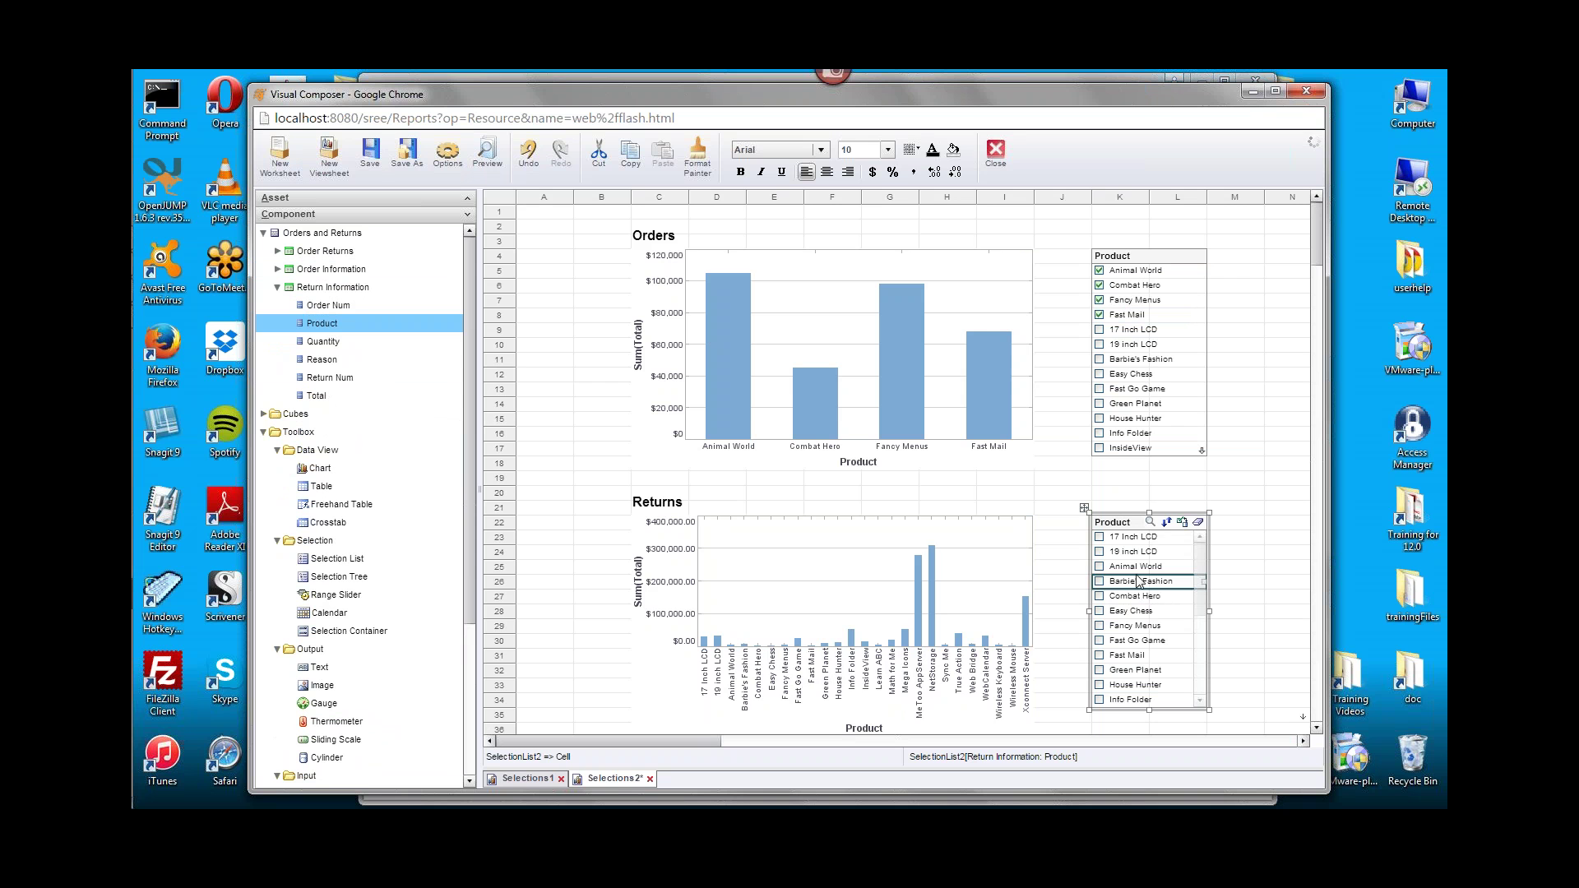
Filter the Returns chart to Animal World, Easy Chess, Fast Go Game and Fast Mail with its Product selection list.
click(1099, 566)
click(1099, 610)
click(1100, 640)
click(1100, 656)
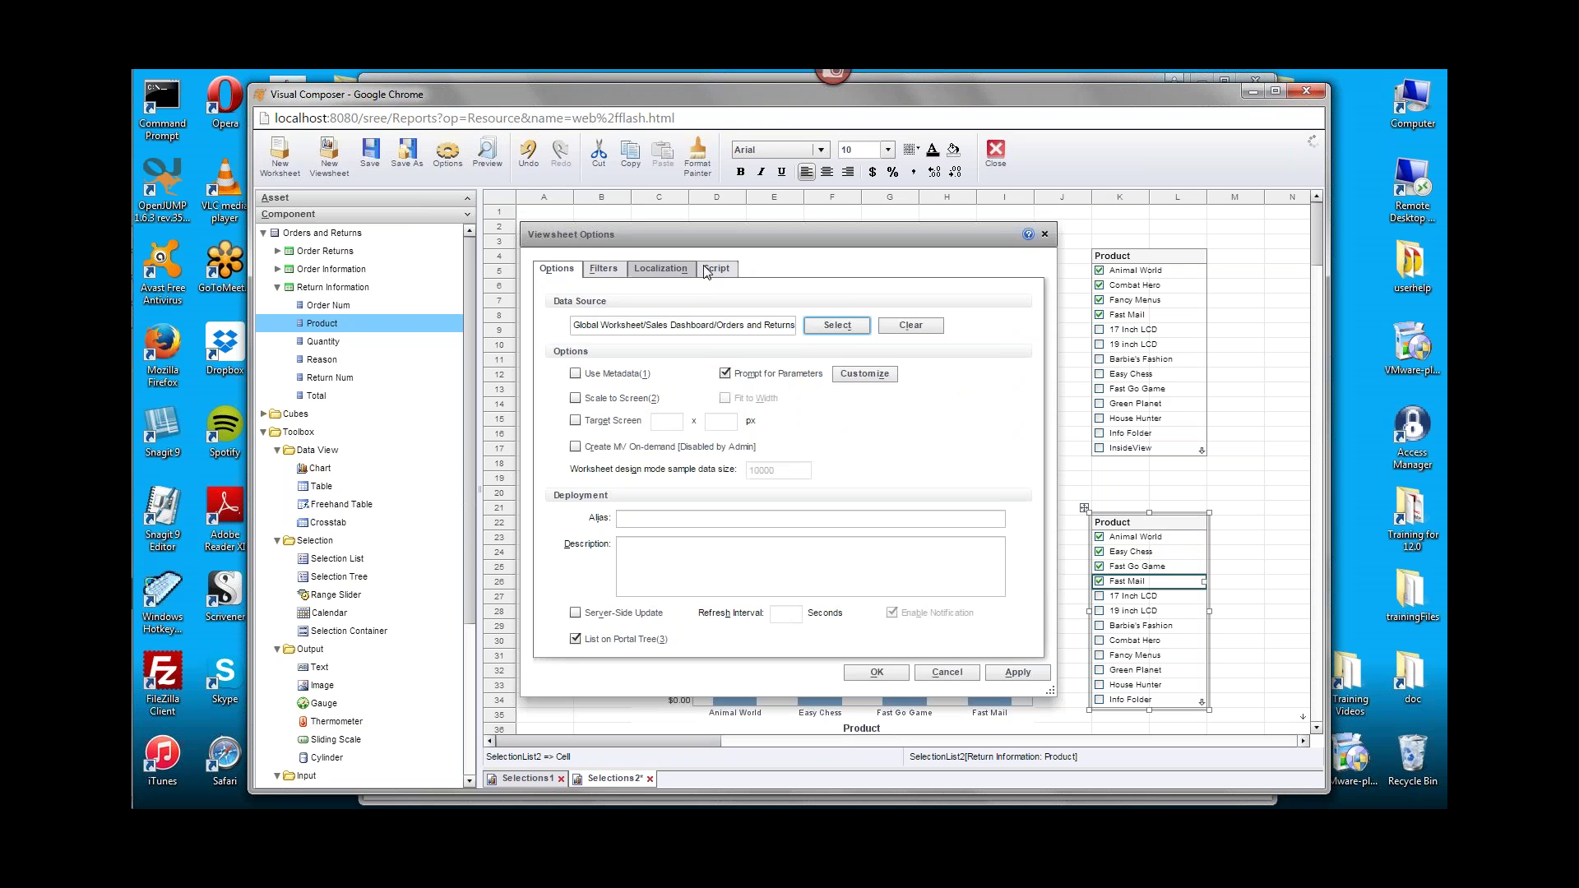
In the viewsheet options, add SelectionList1 to the shared filters with the ID Product.
click(604, 269)
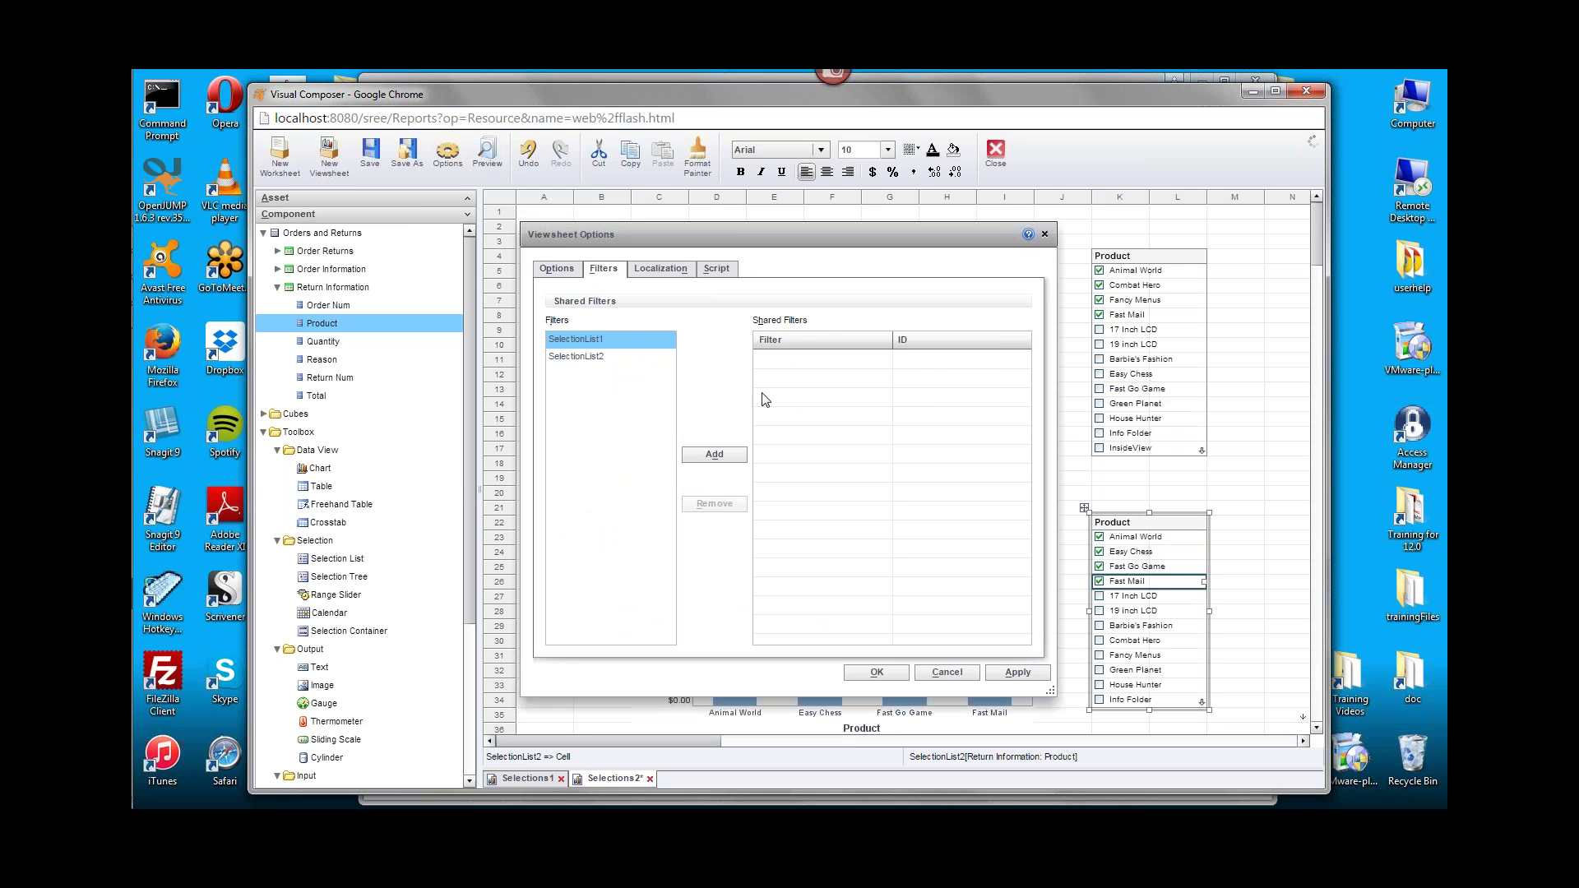
click(714, 453)
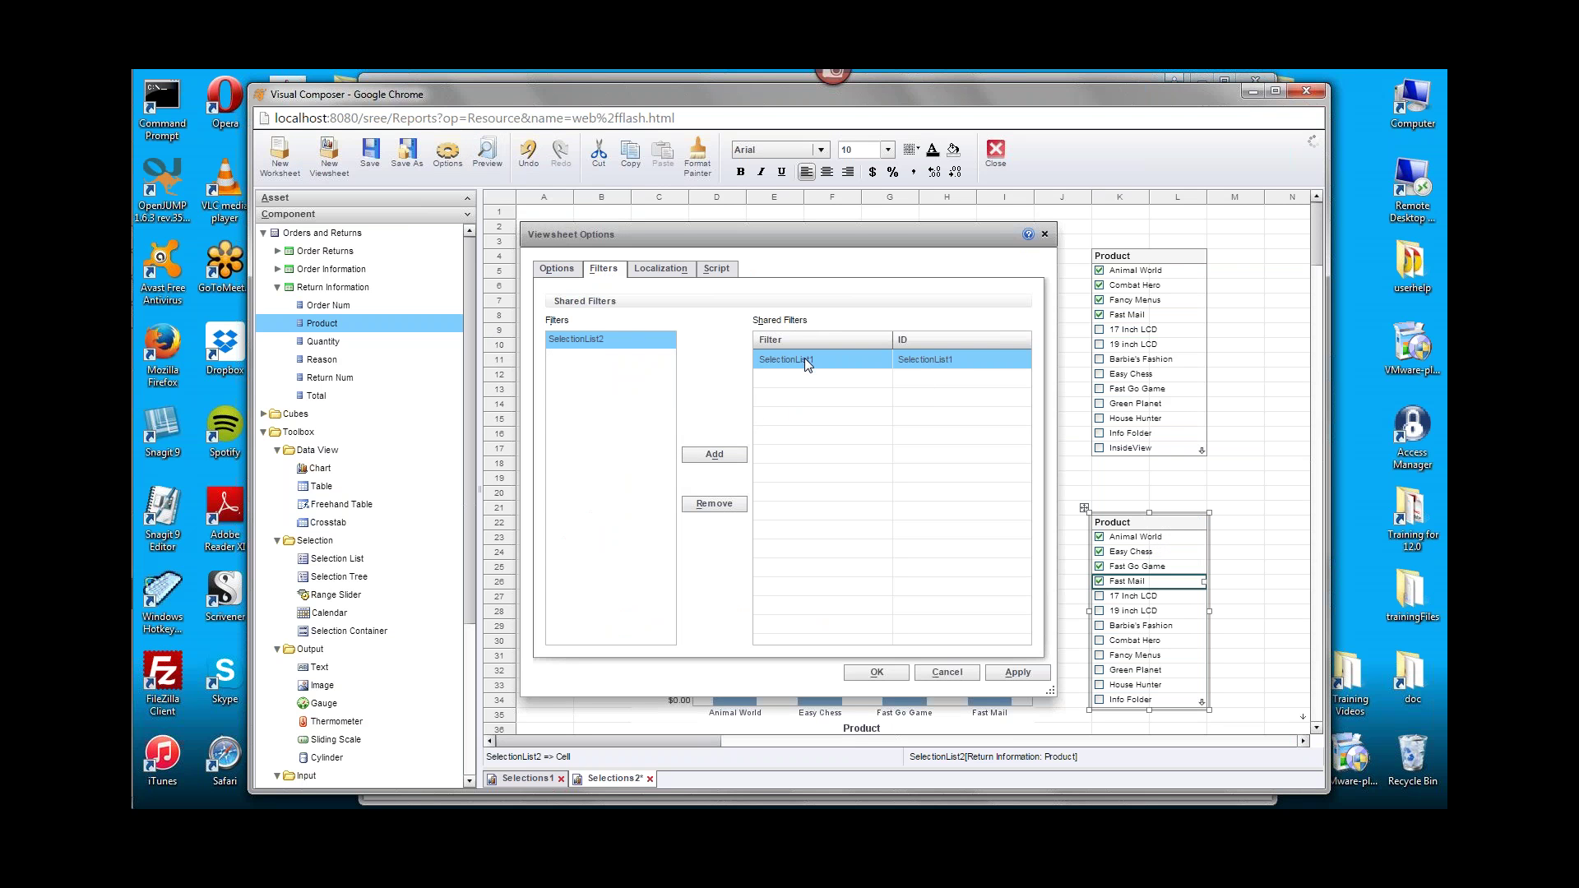
click(940, 360)
click(935, 361)
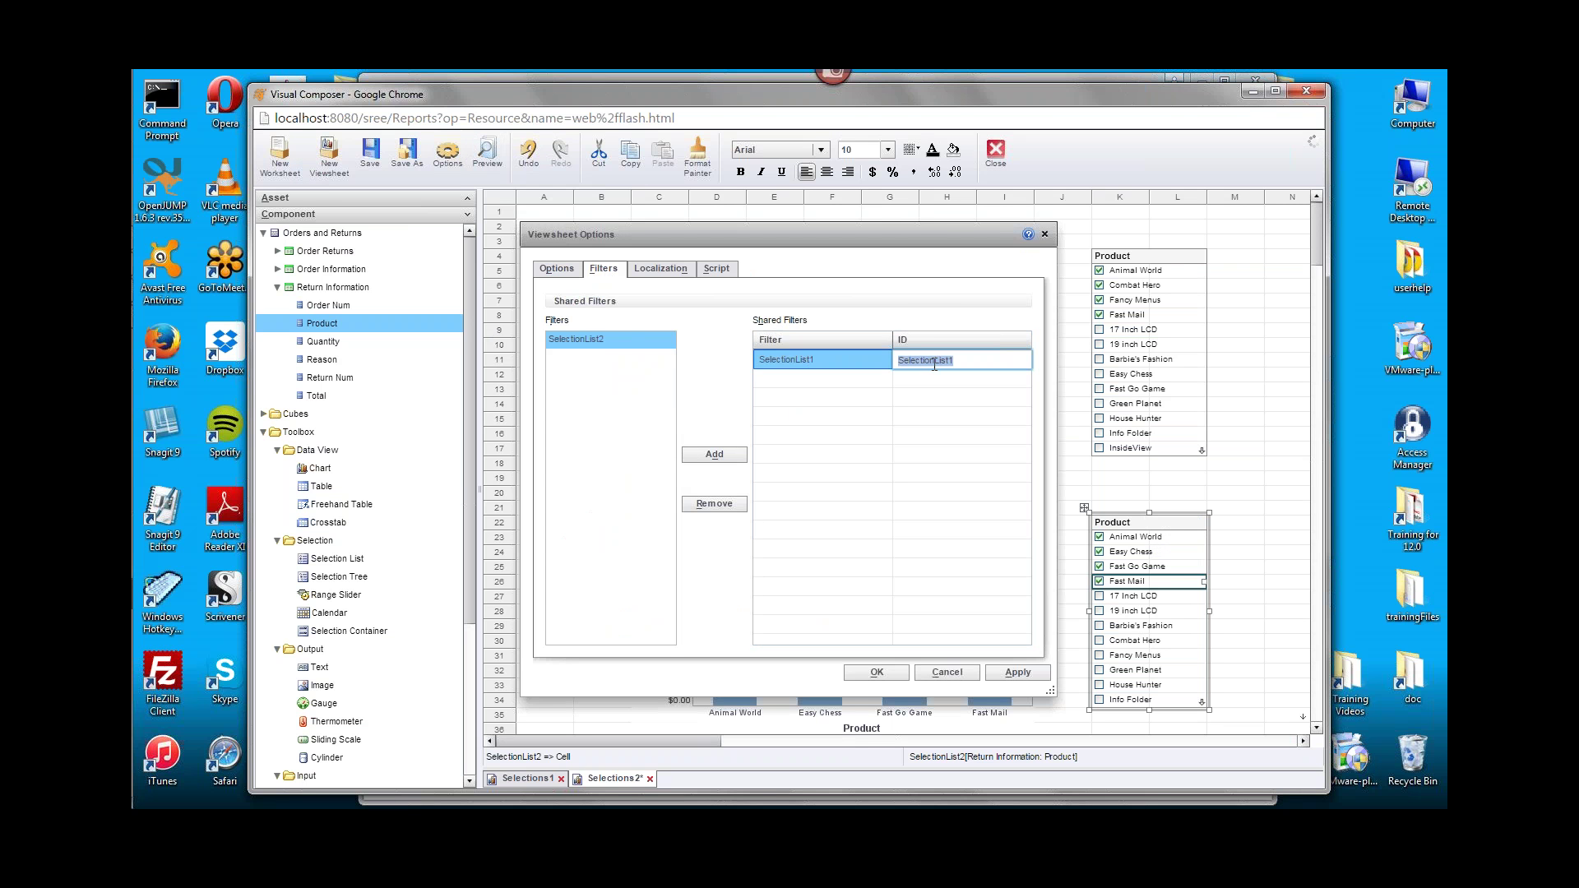
text(Product)
Add SelectionList2 to the shared filters with the same ID, Product, and accept the viewsheet options.
click(717, 453)
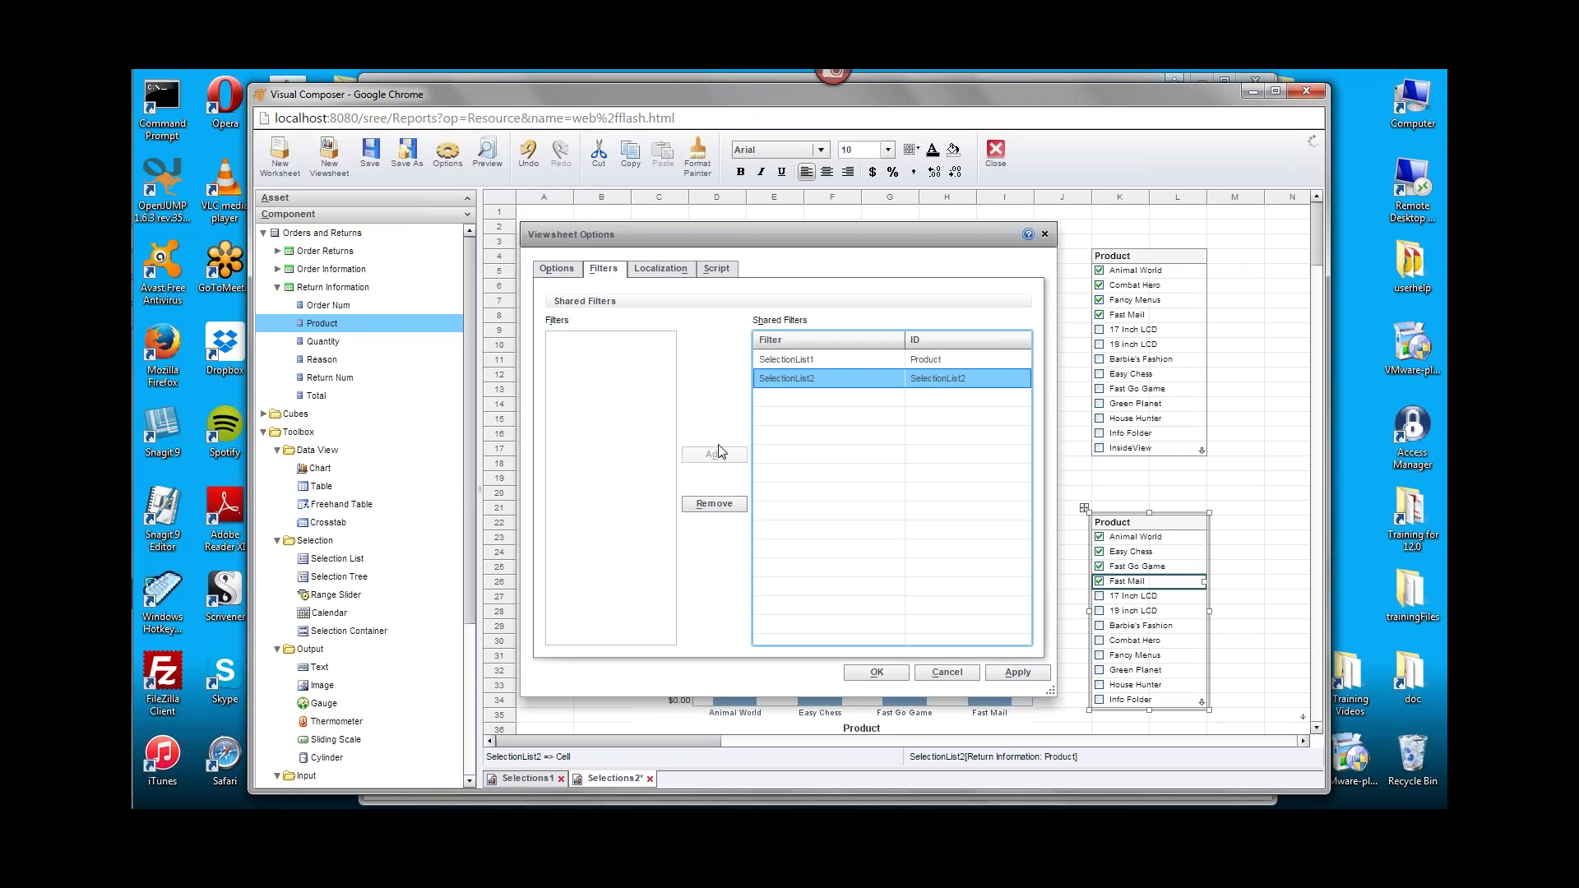
click(960, 381)
text(Product)
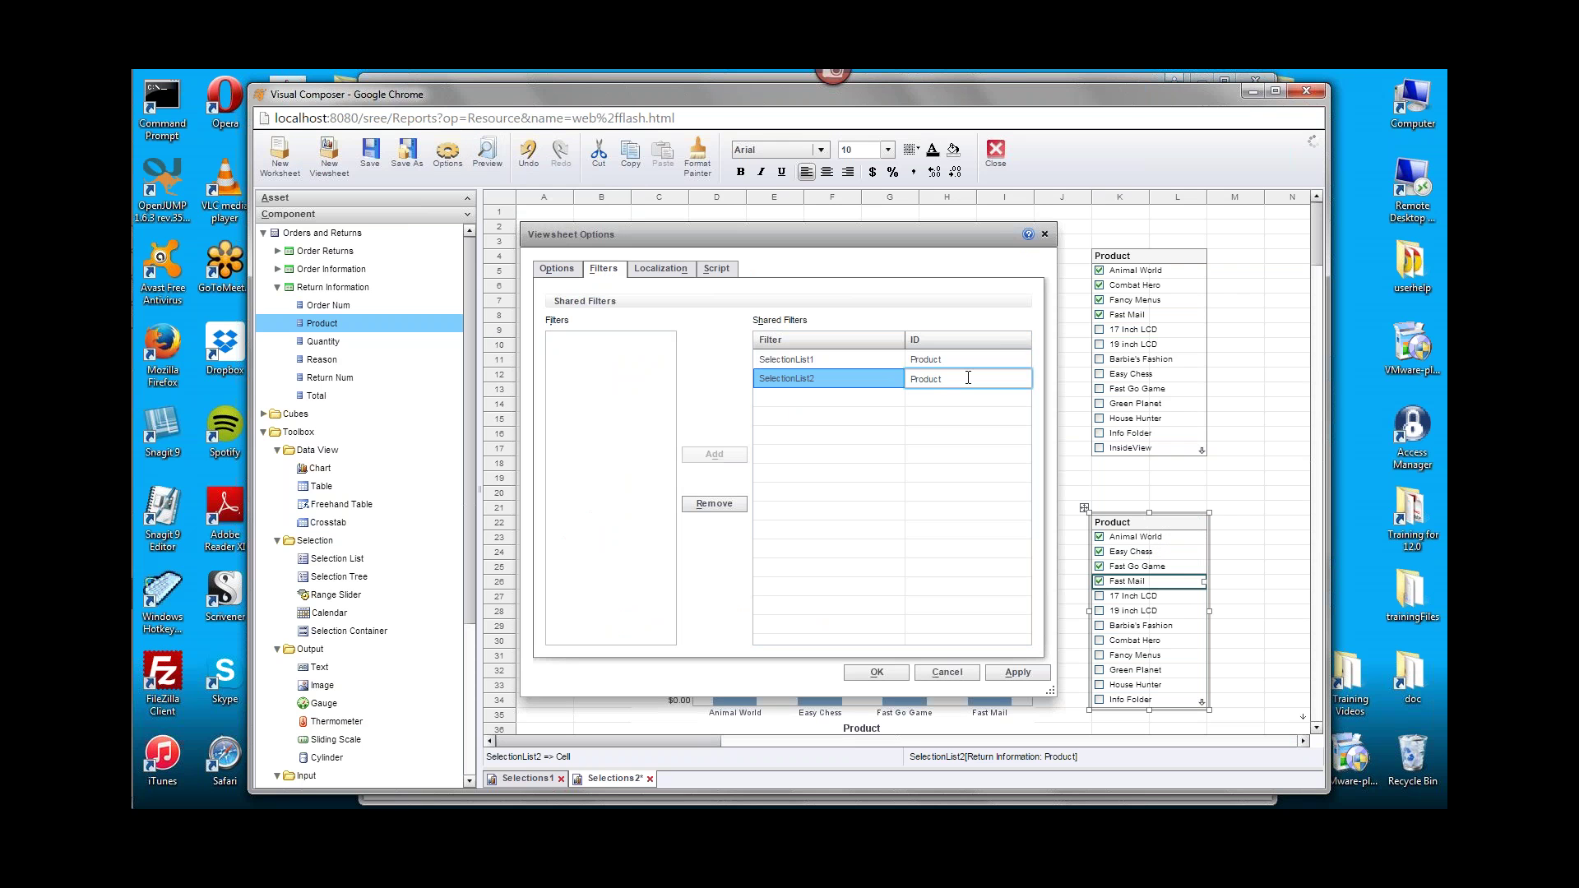
key(Return)
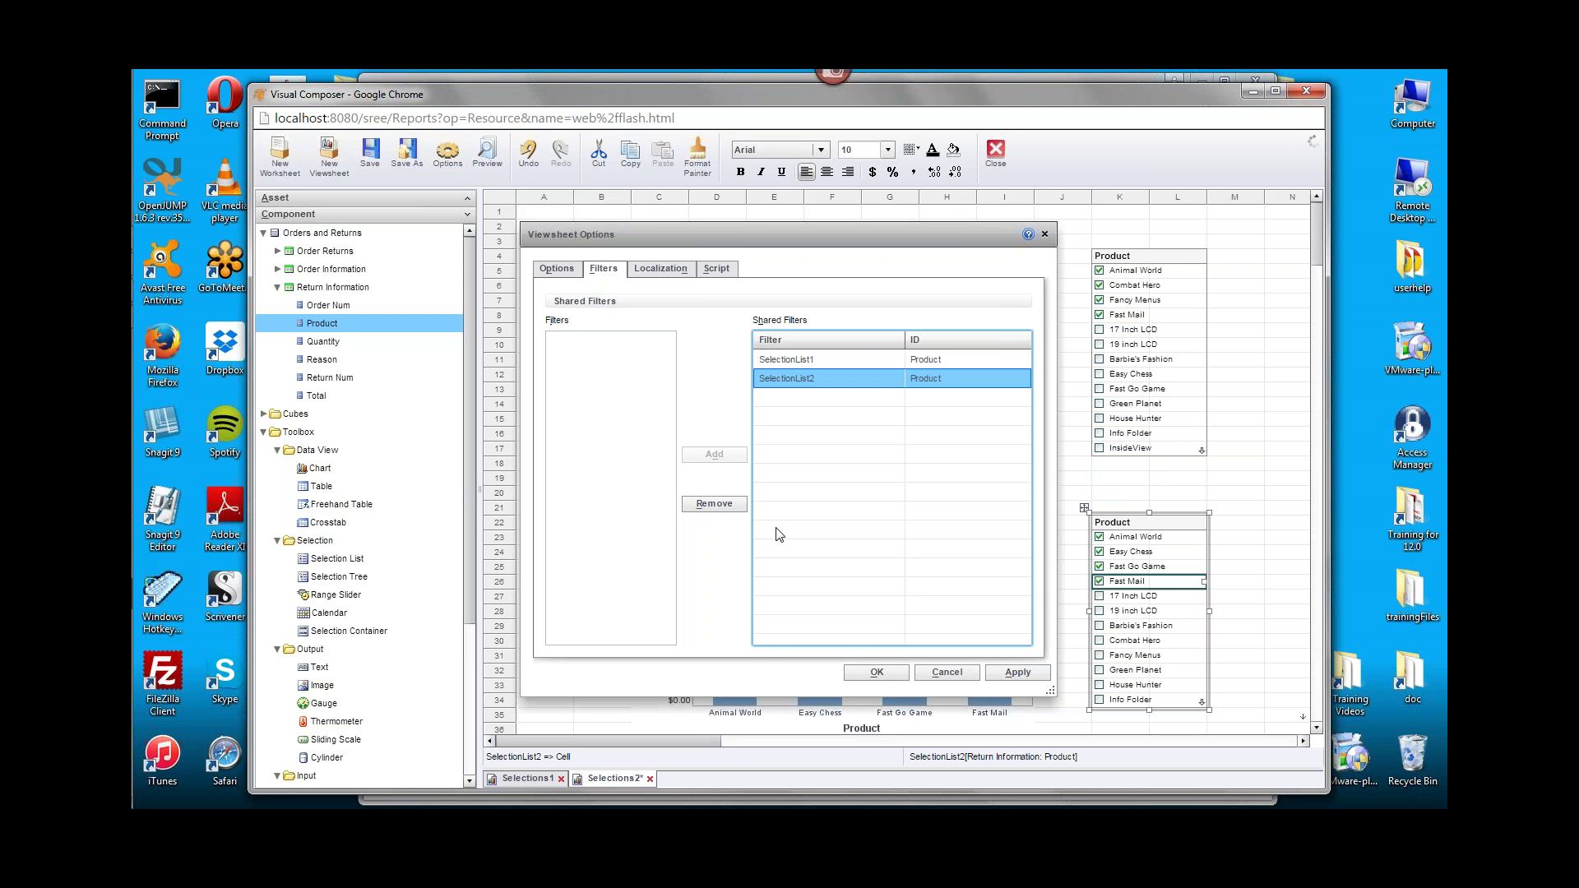
click(876, 672)
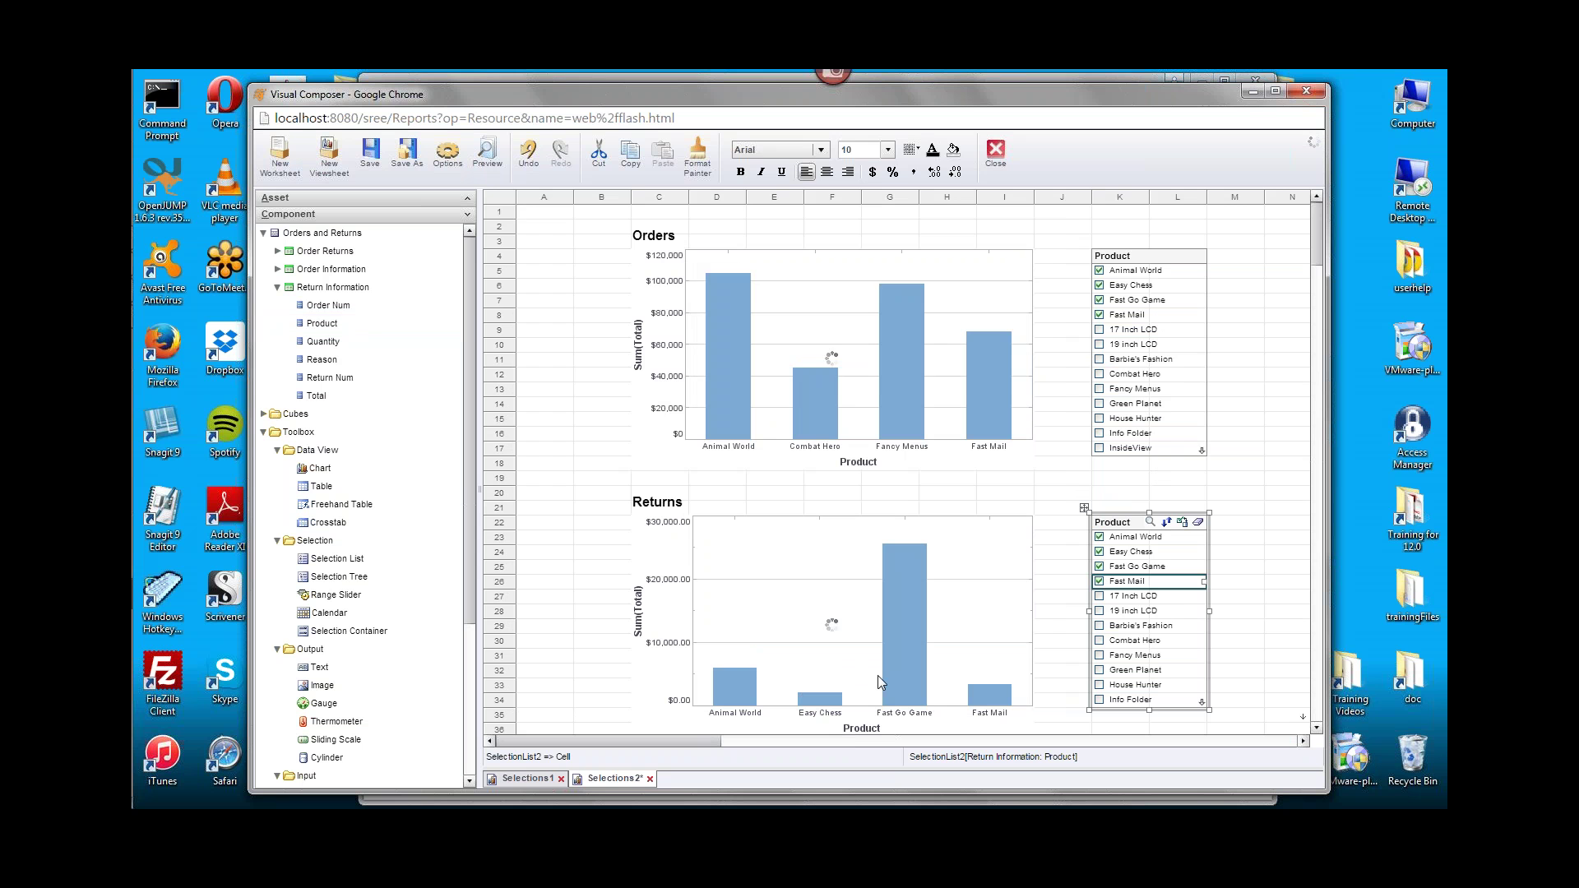
Clear the Orders Product selection, then select Animal World in the Orders list and Fast Go Game in the Returns list.
click(1198, 256)
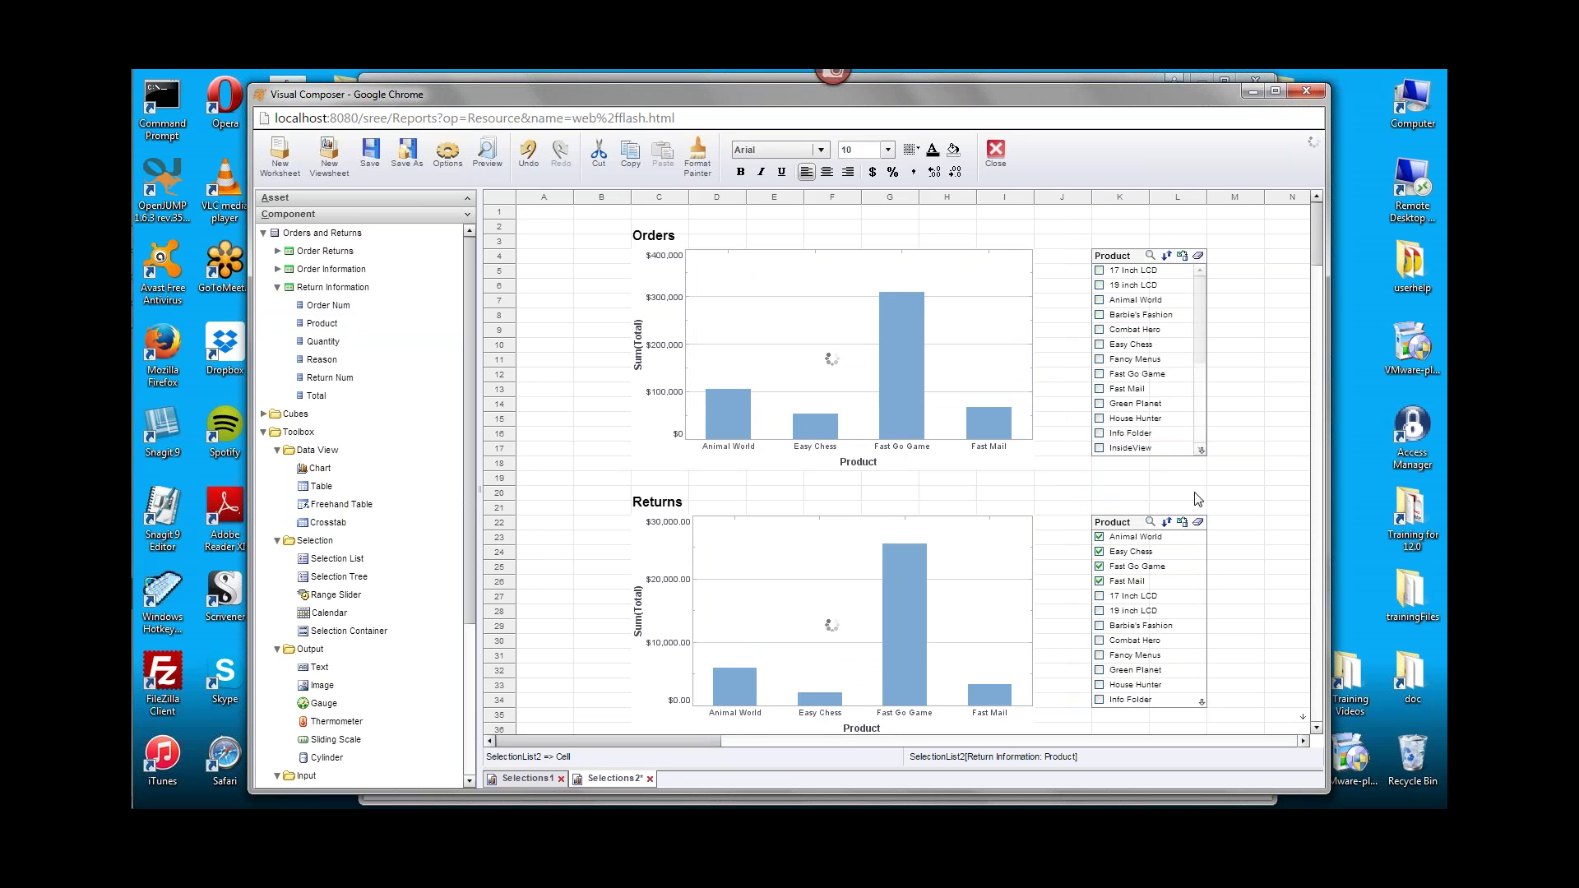
click(1099, 301)
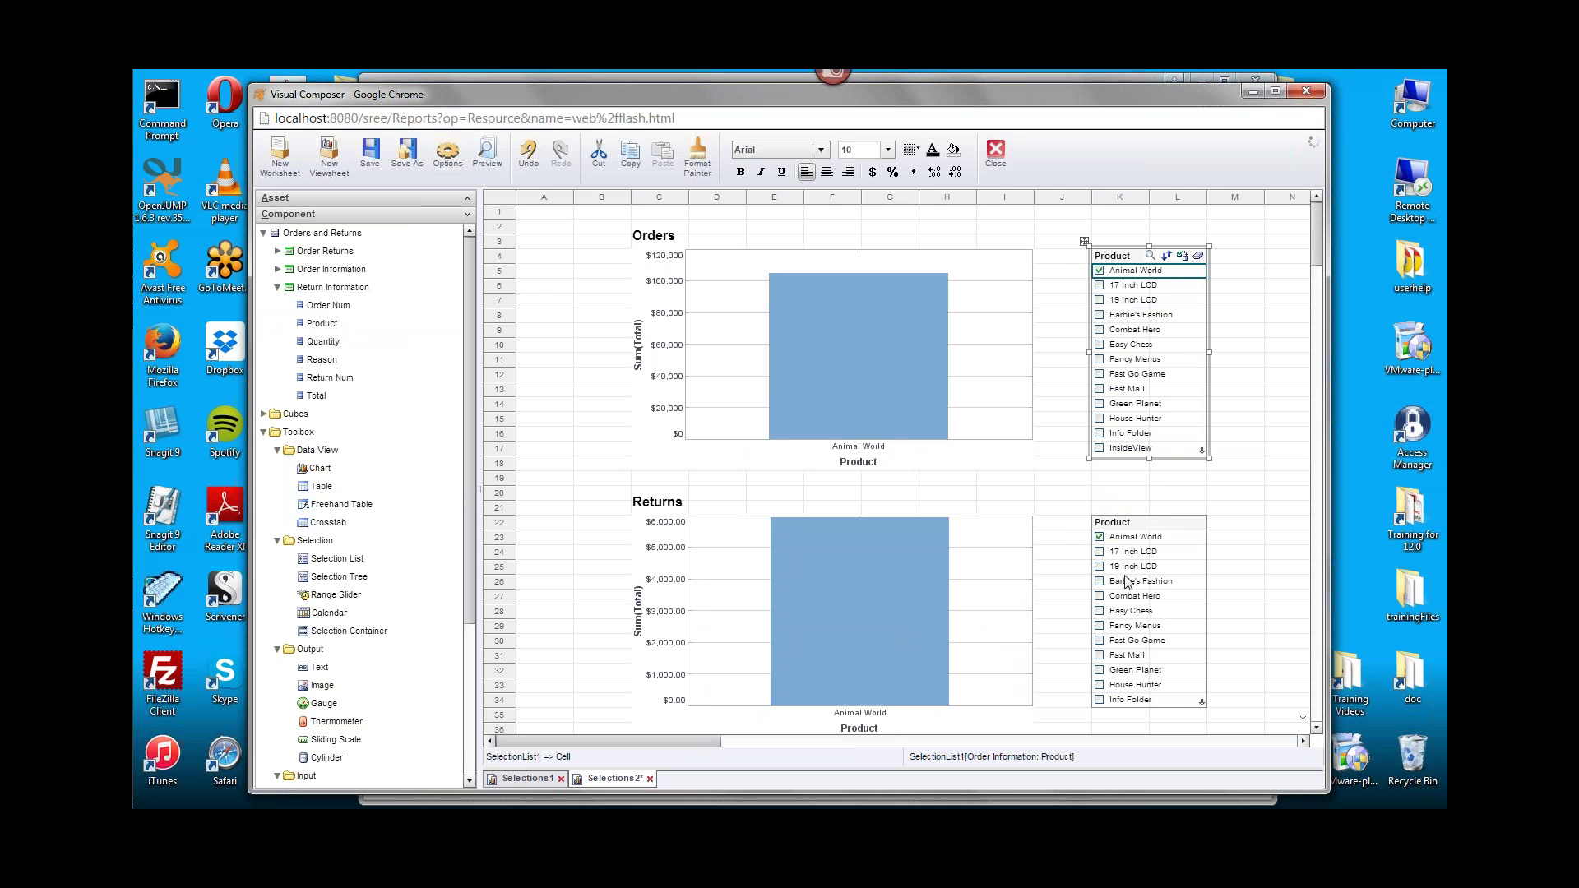
click(1101, 640)
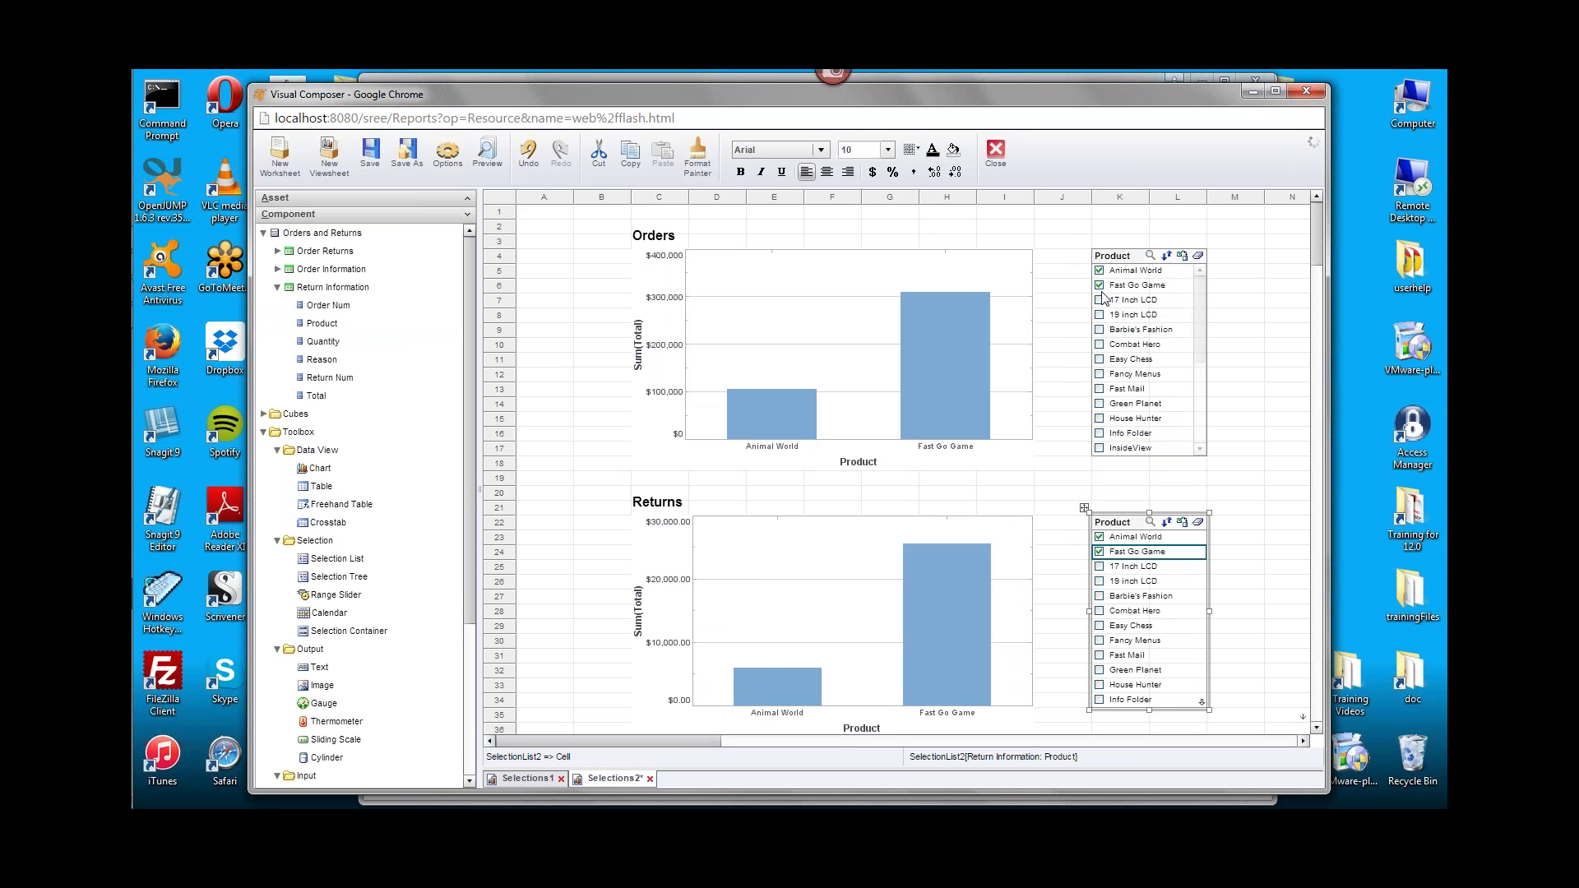
Set the visibility of the Returns chart's Product selection list to Hide in its properties.
right_click(1121, 528)
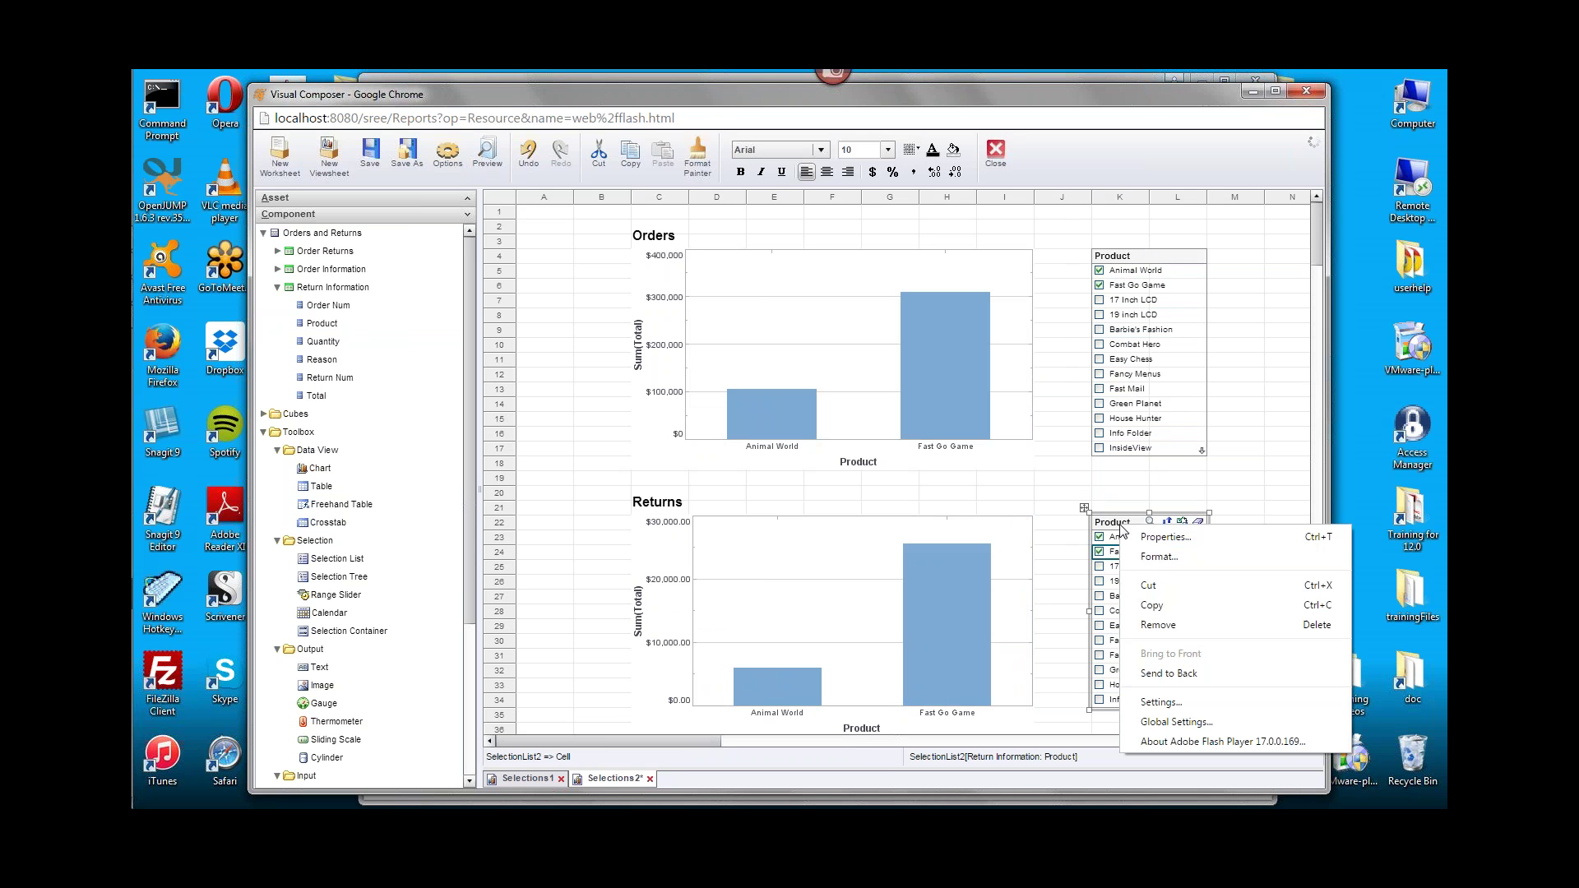
click(1162, 538)
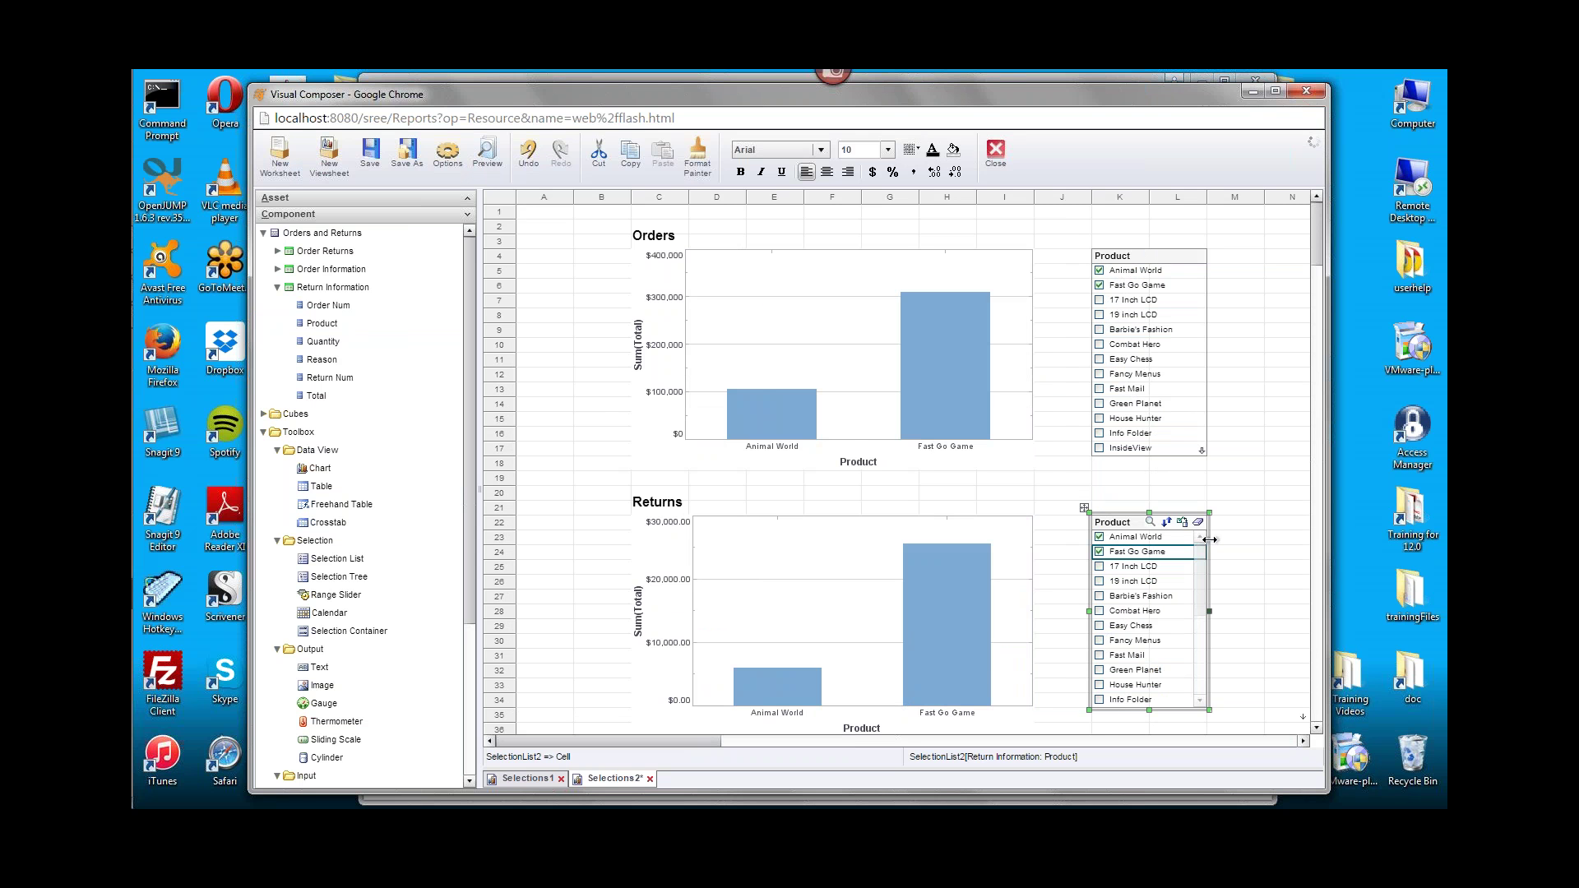
click(612, 310)
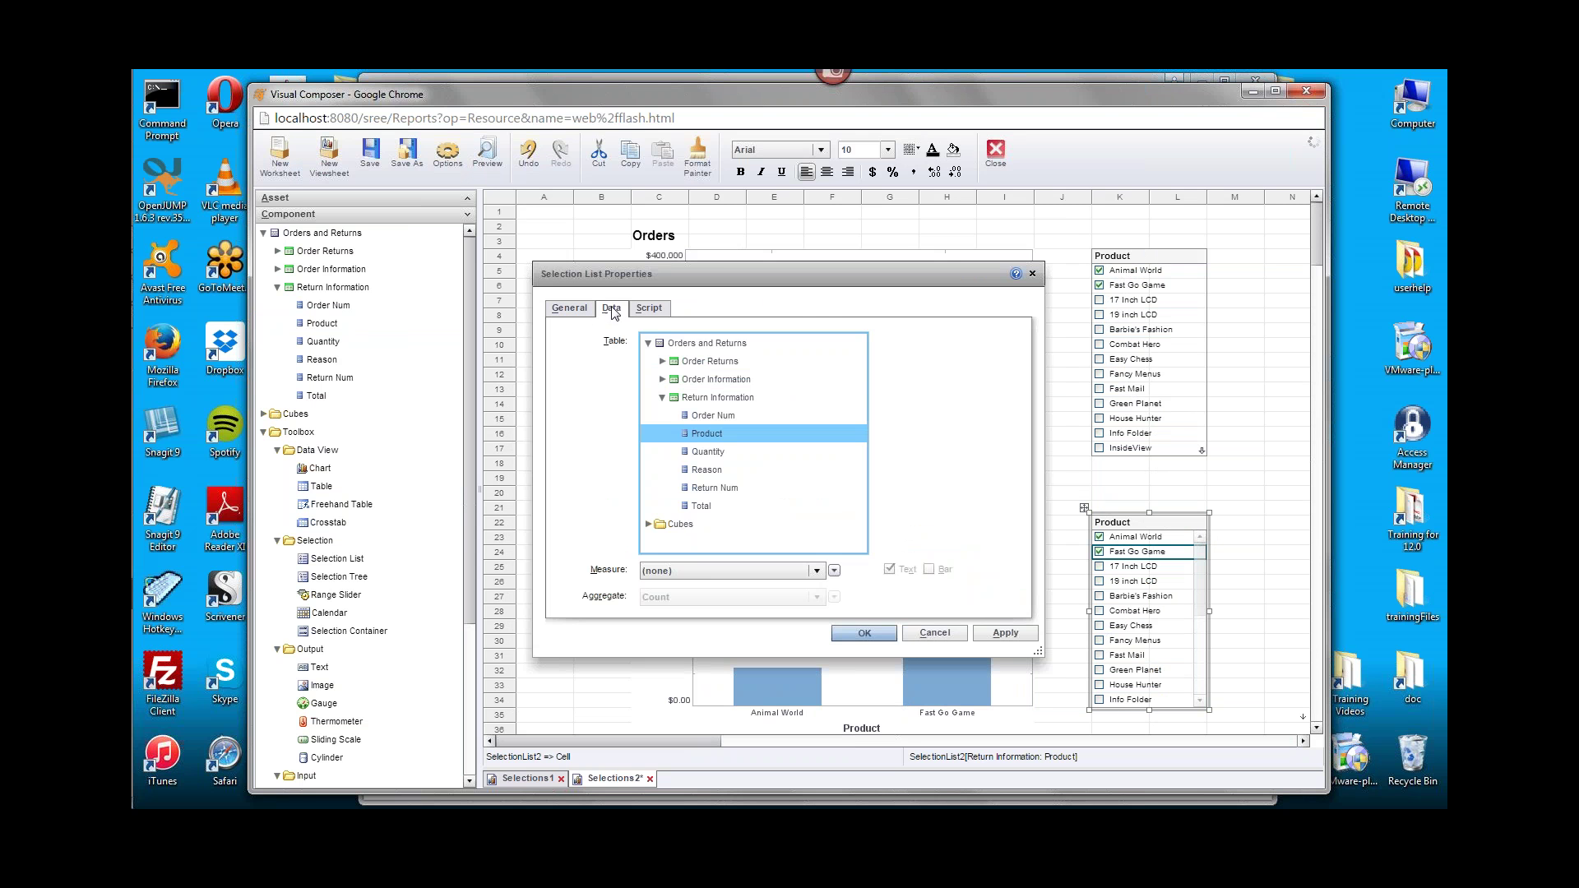
click(582, 314)
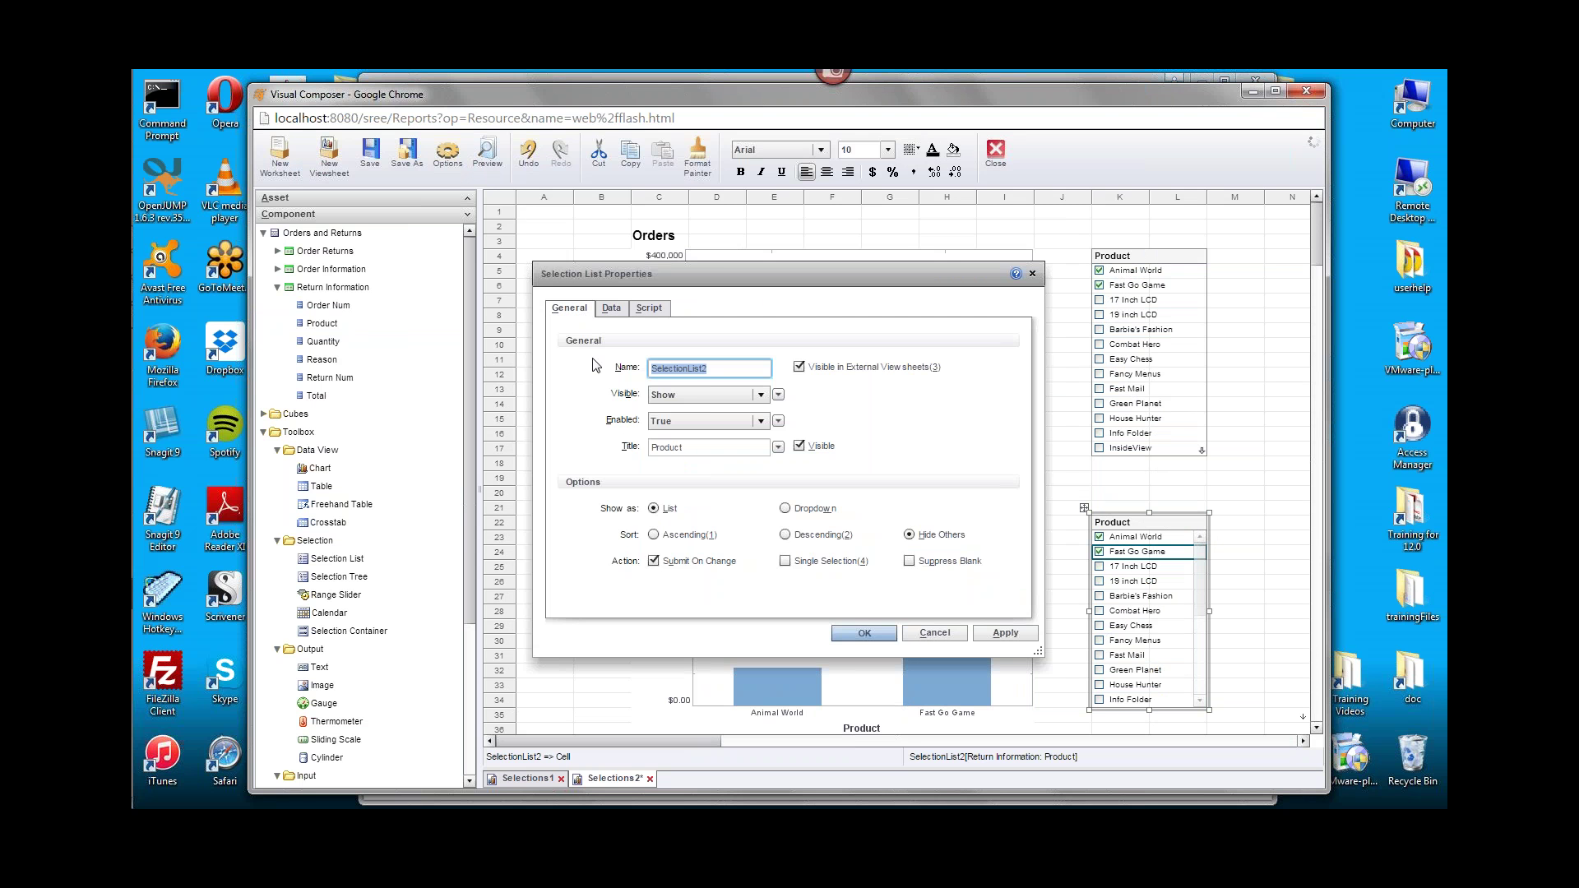
click(719, 400)
click(716, 425)
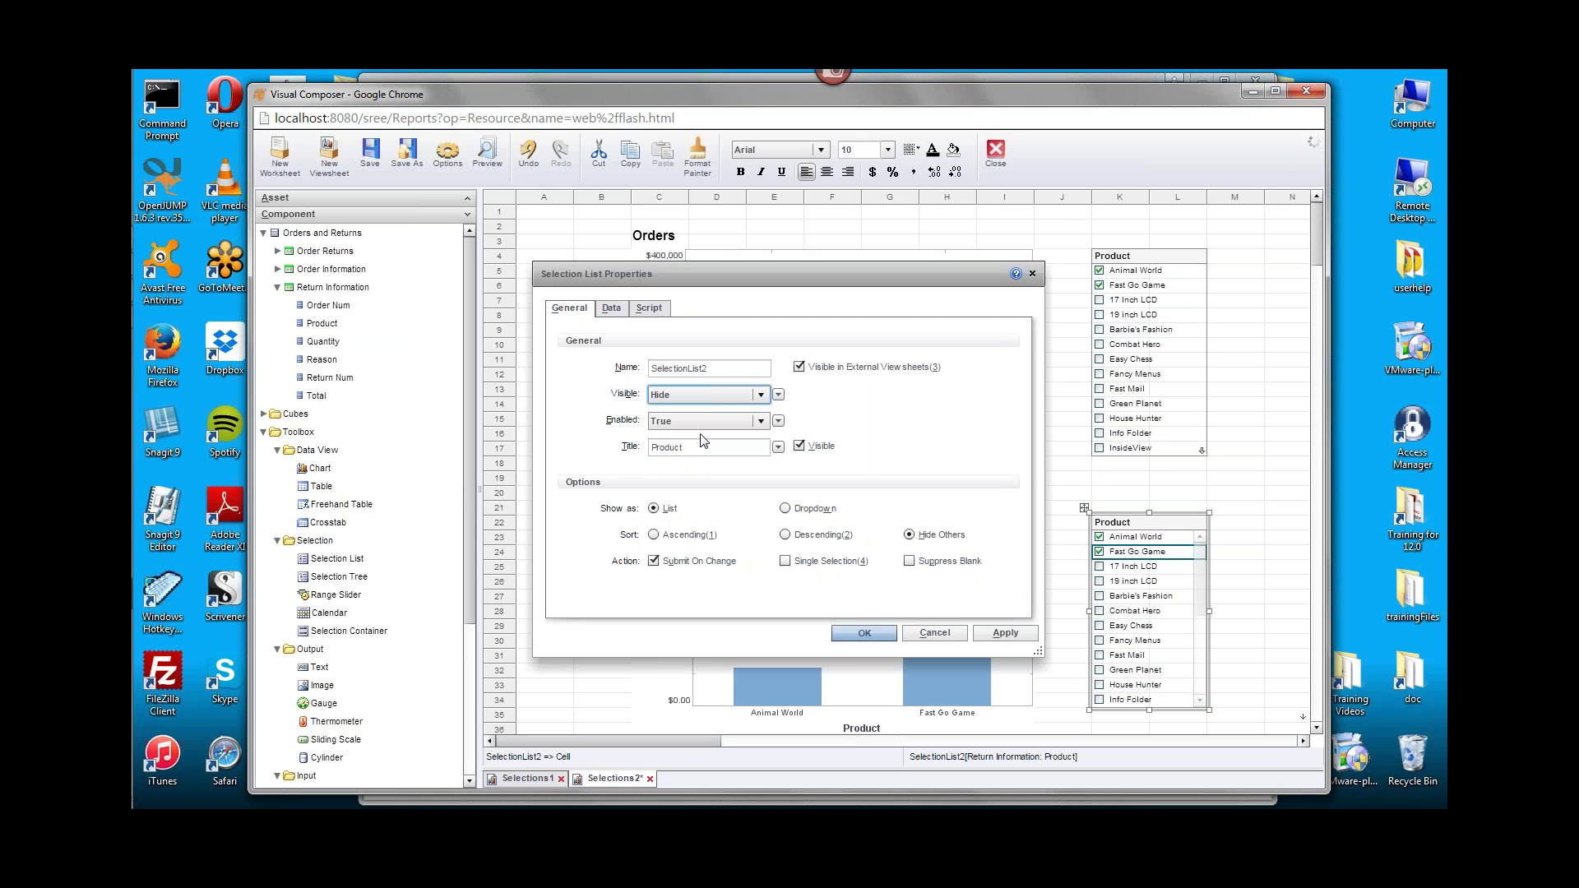
click(862, 633)
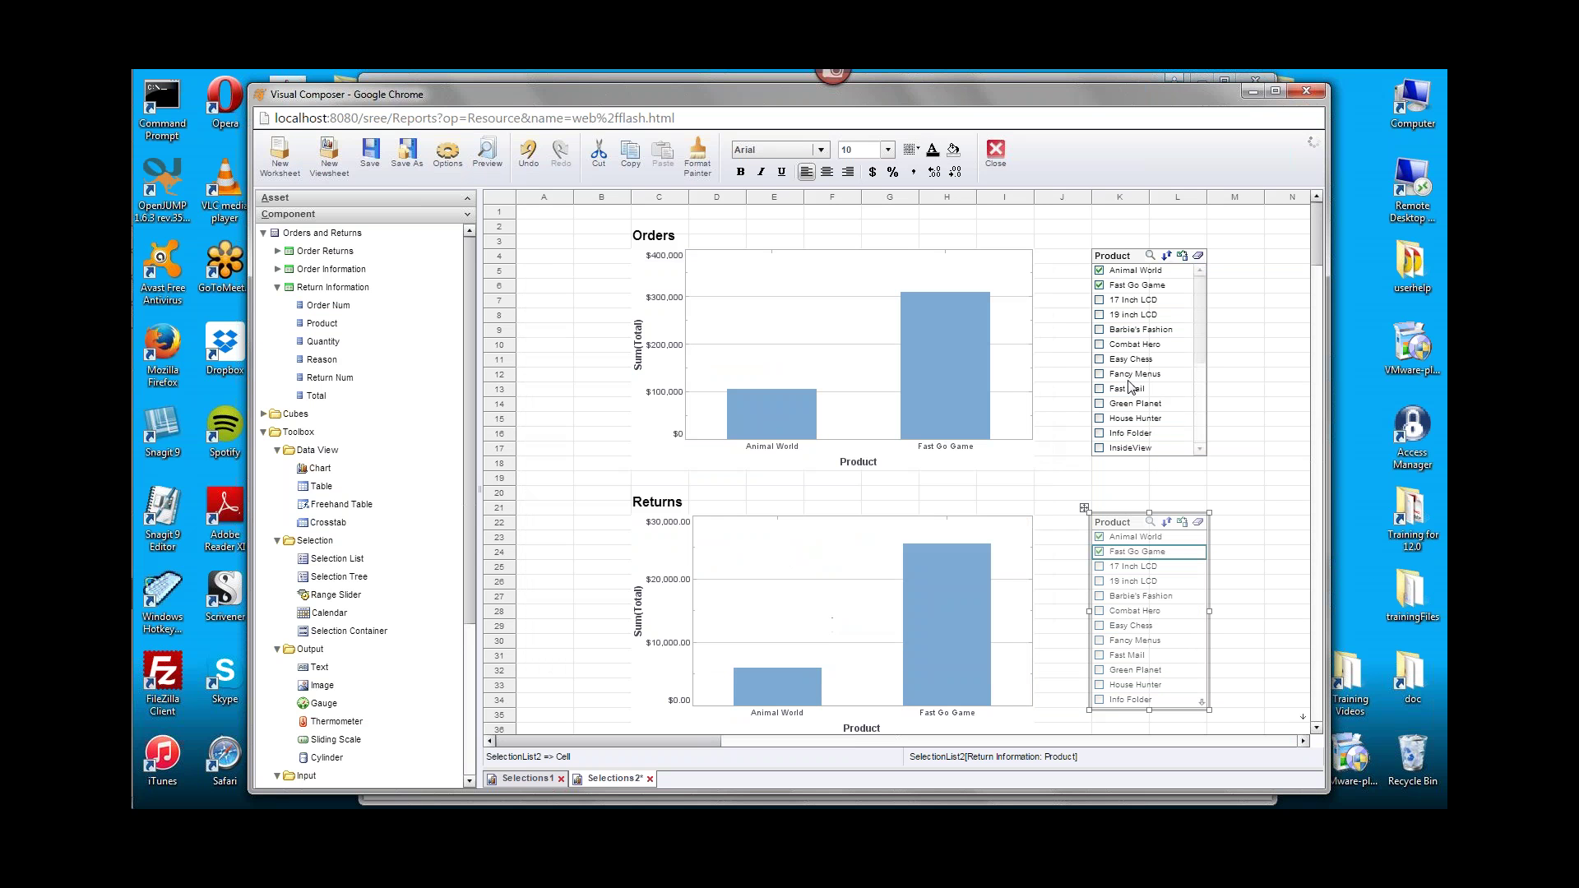
Add Combat Hero to the Orders Product selection, and in the viewsheet preview also select Fast Mail, Green Planet and Fancy Menus.
click(1100, 346)
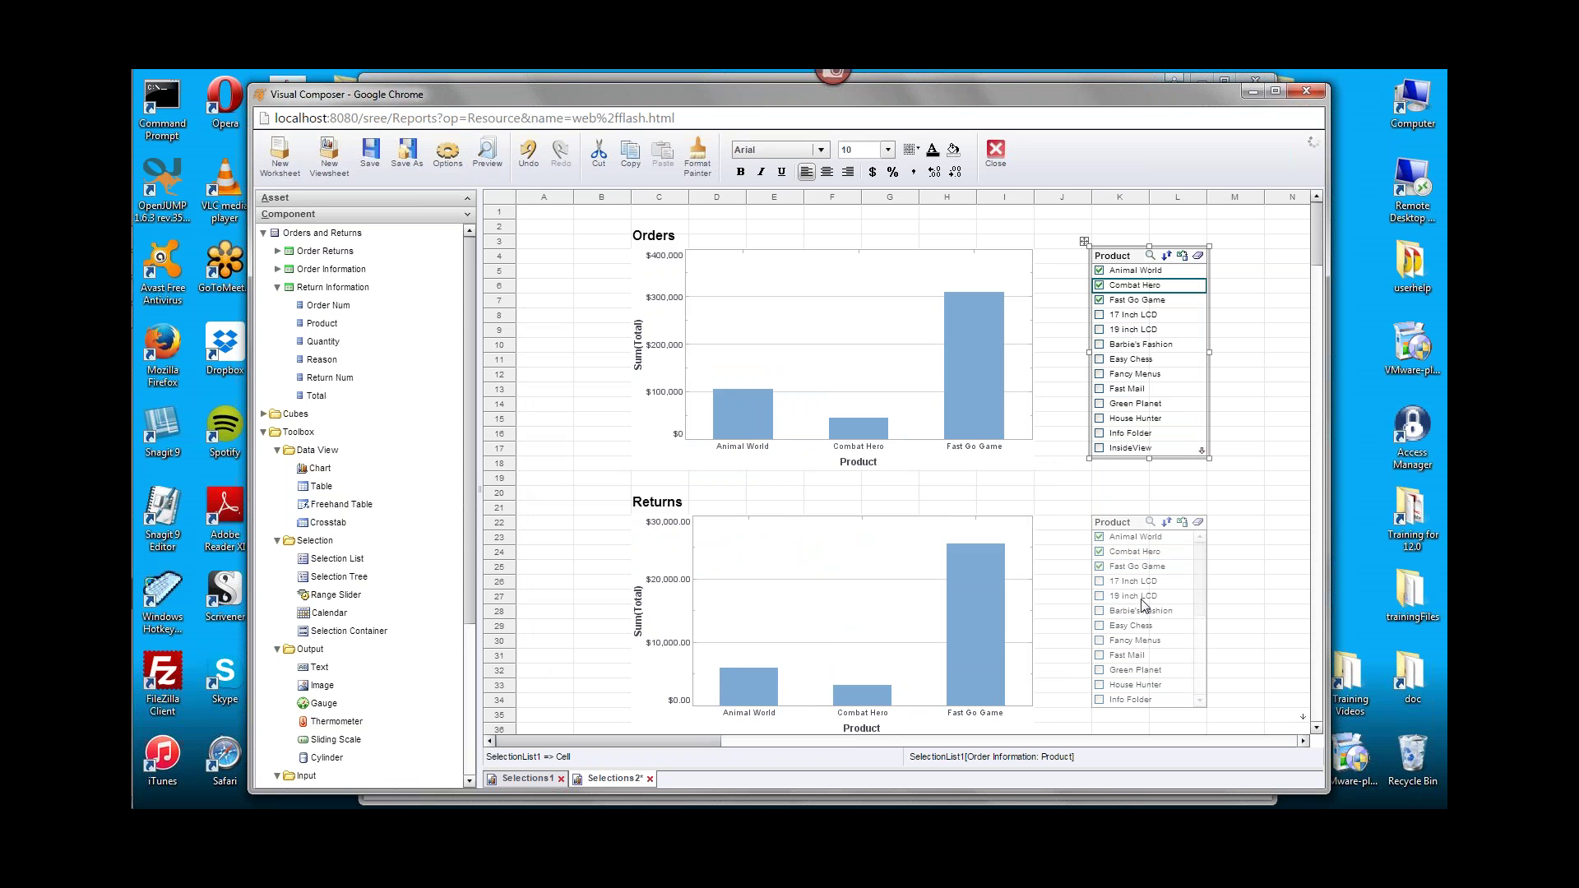
click(485, 164)
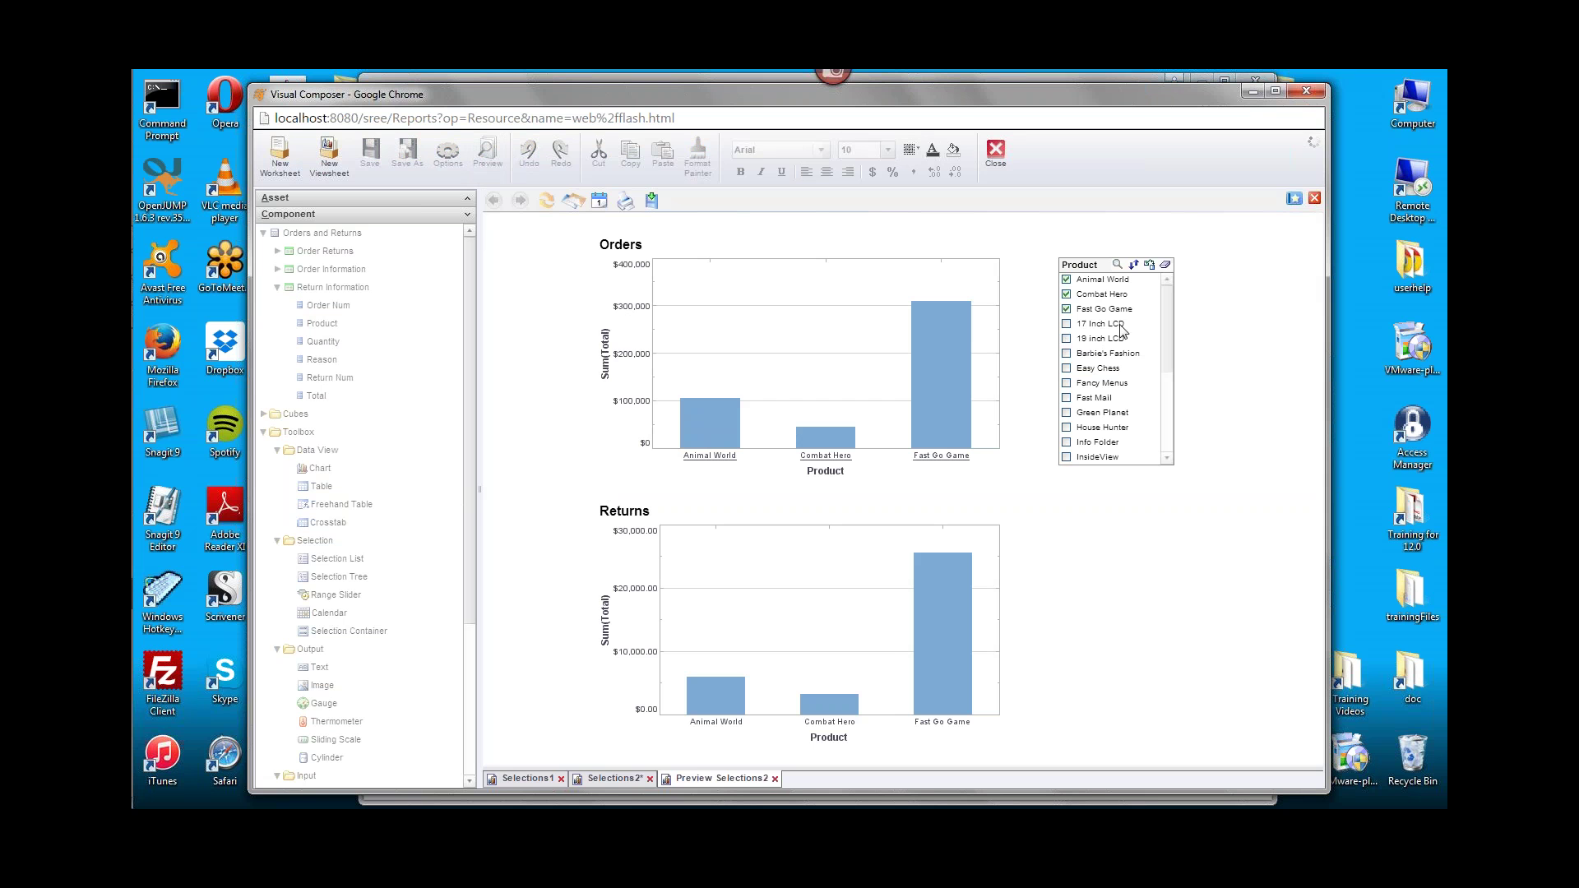
click(1066, 398)
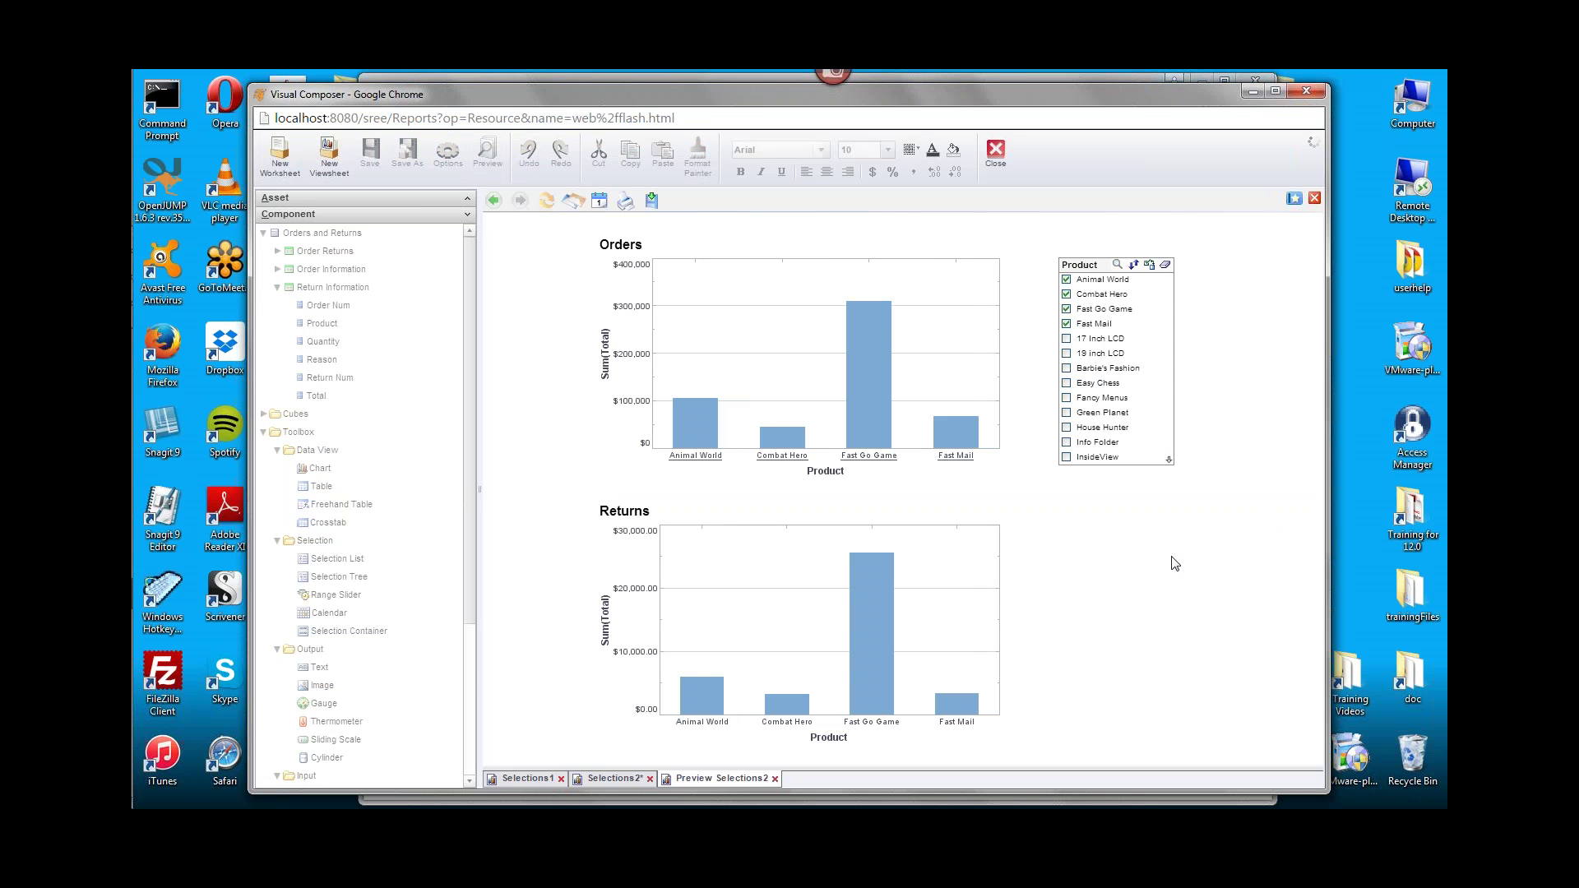
click(1067, 413)
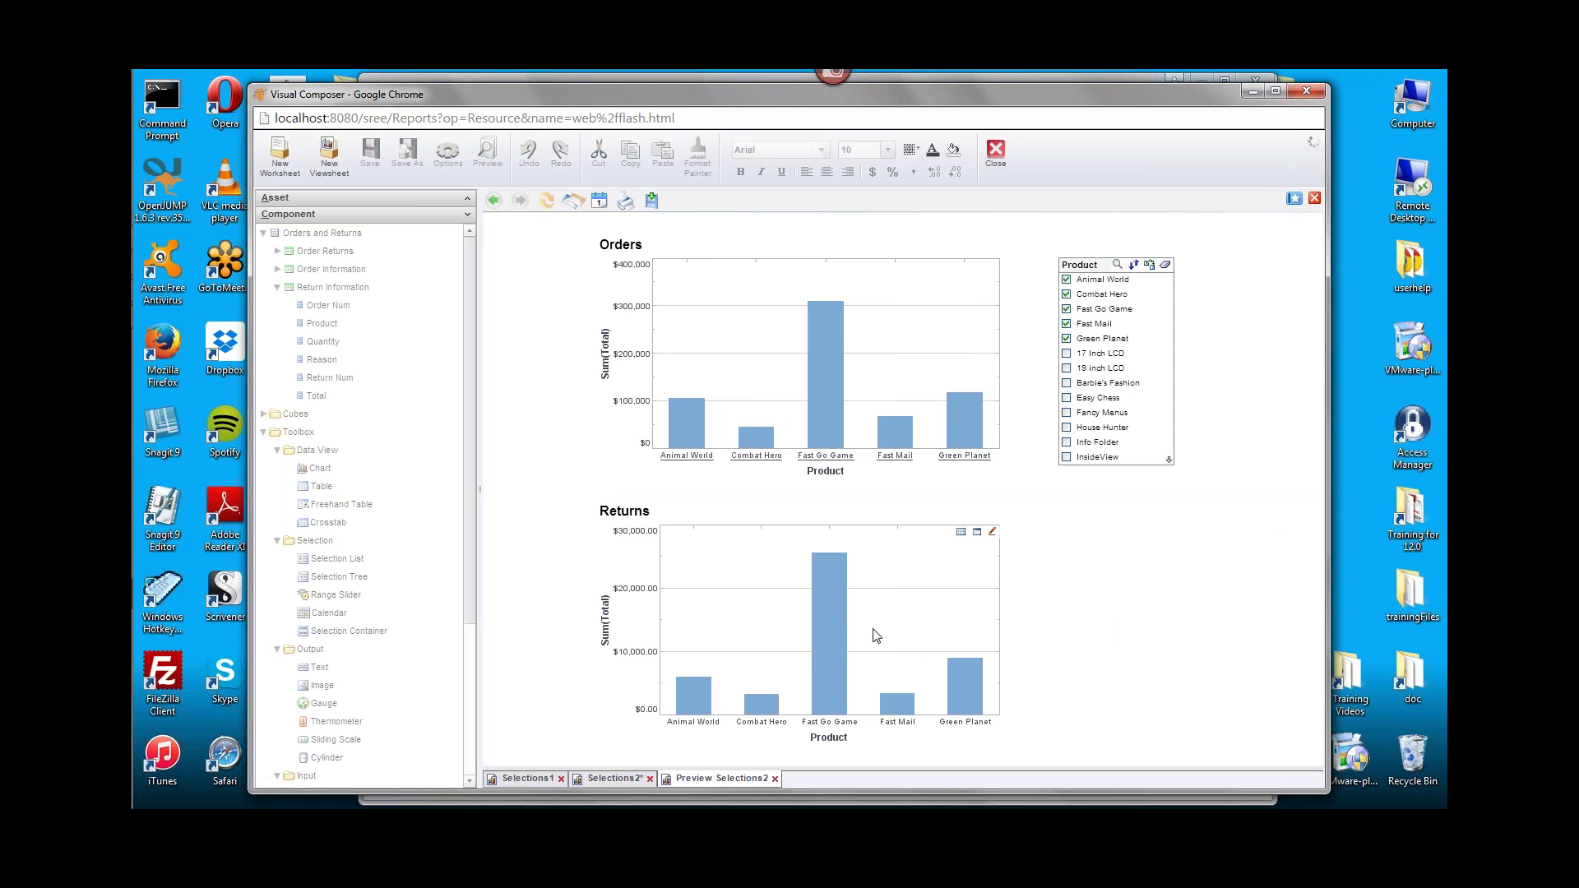
click(1066, 413)
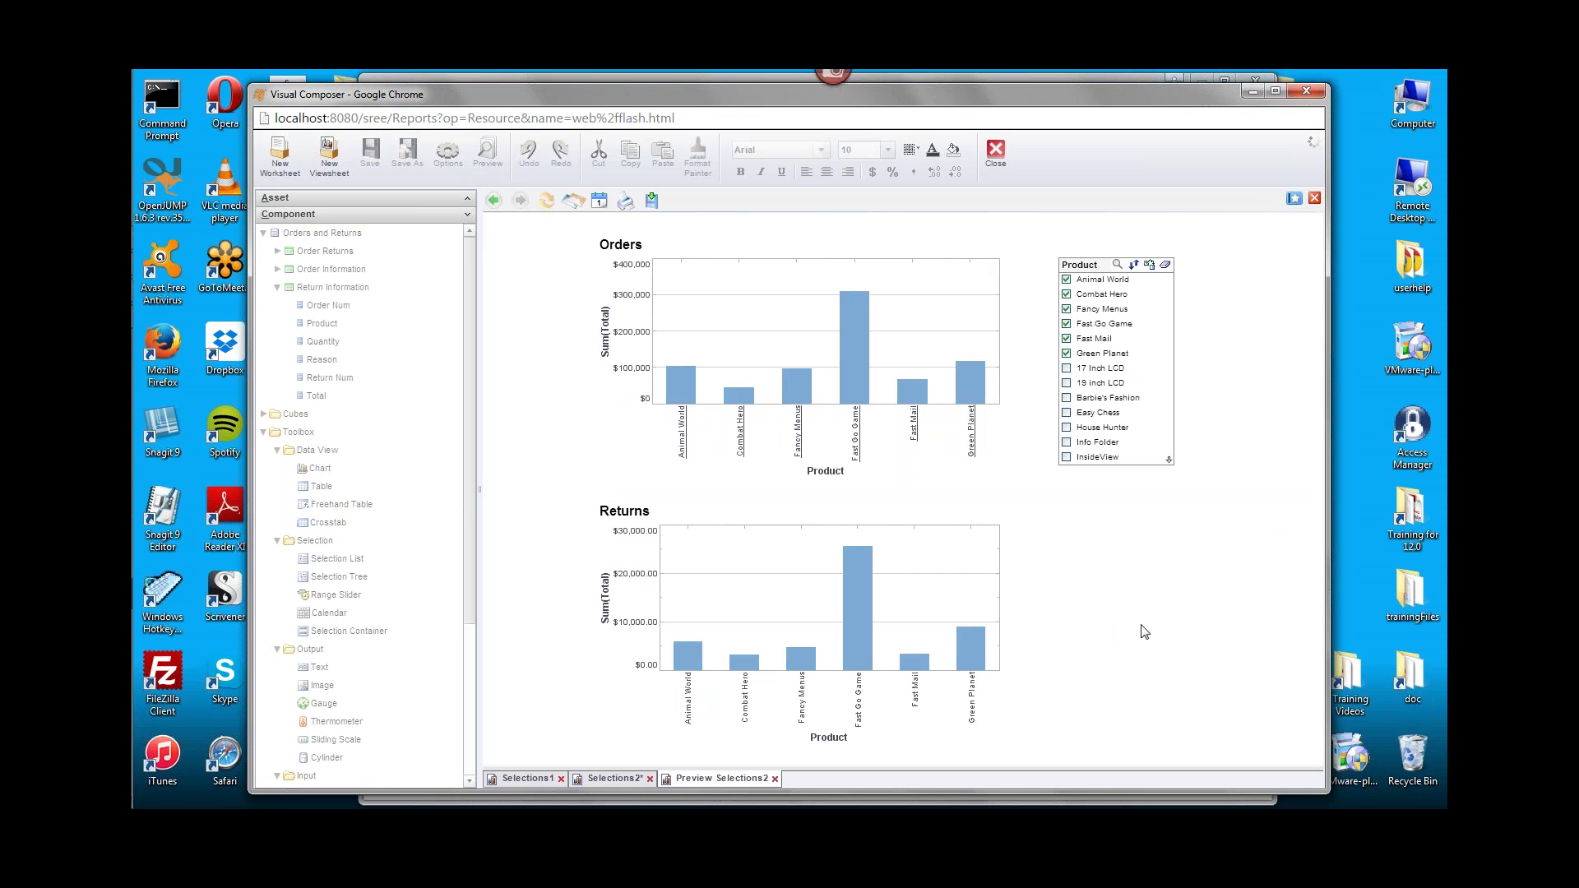
Switch to the Selections1 viewsheet, place the Sales Date field below the chart as a range slider, and delete the slider.
mouse_move(133, 467)
click(543, 778)
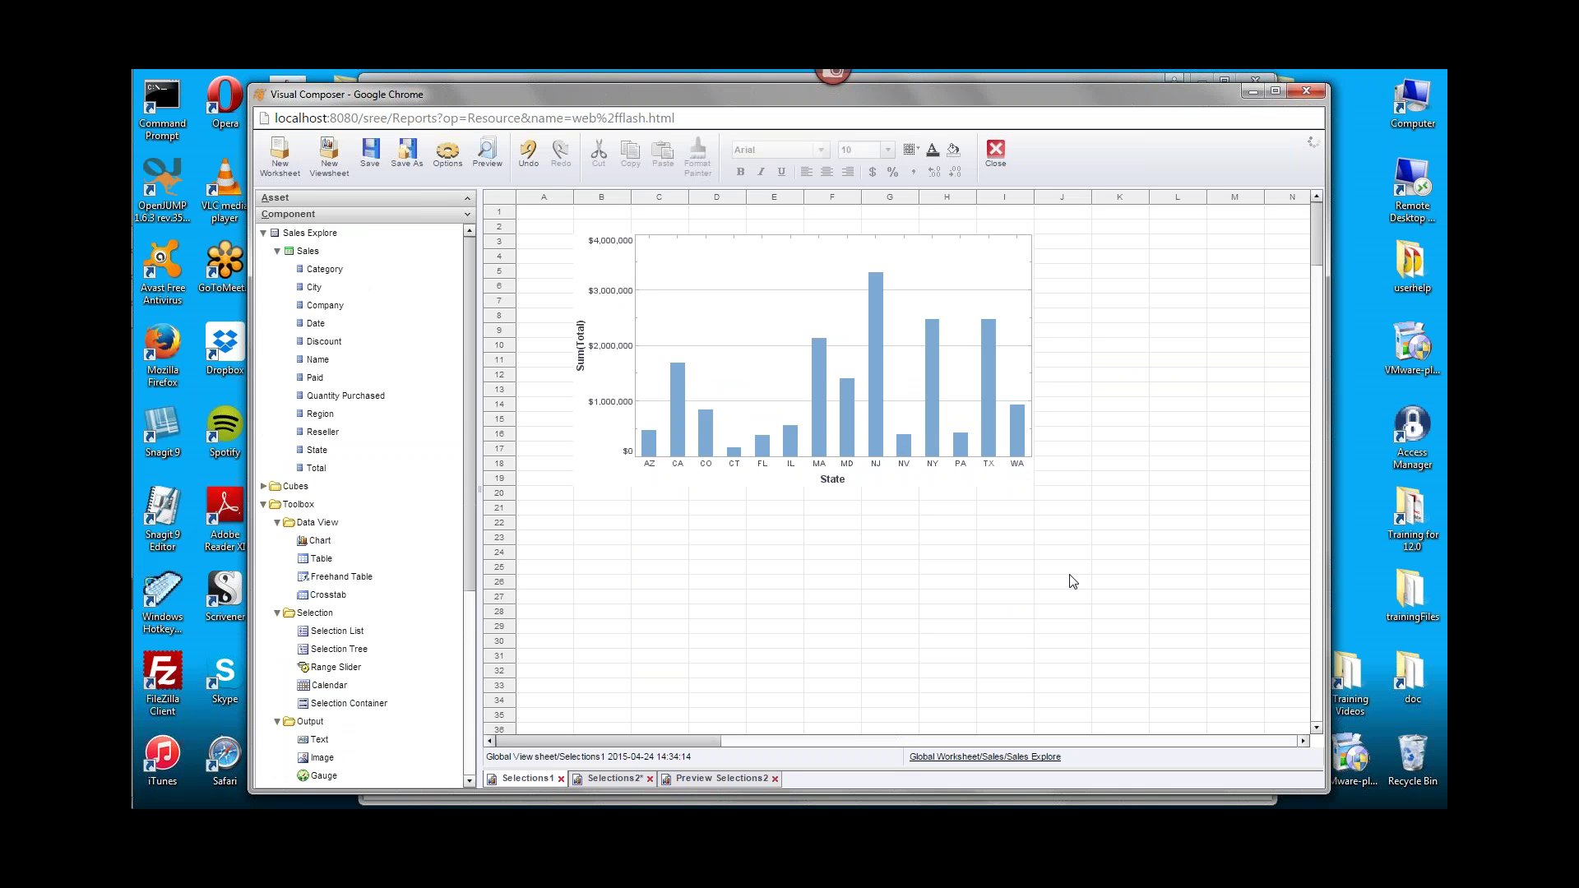
drag(315, 331, 674, 536)
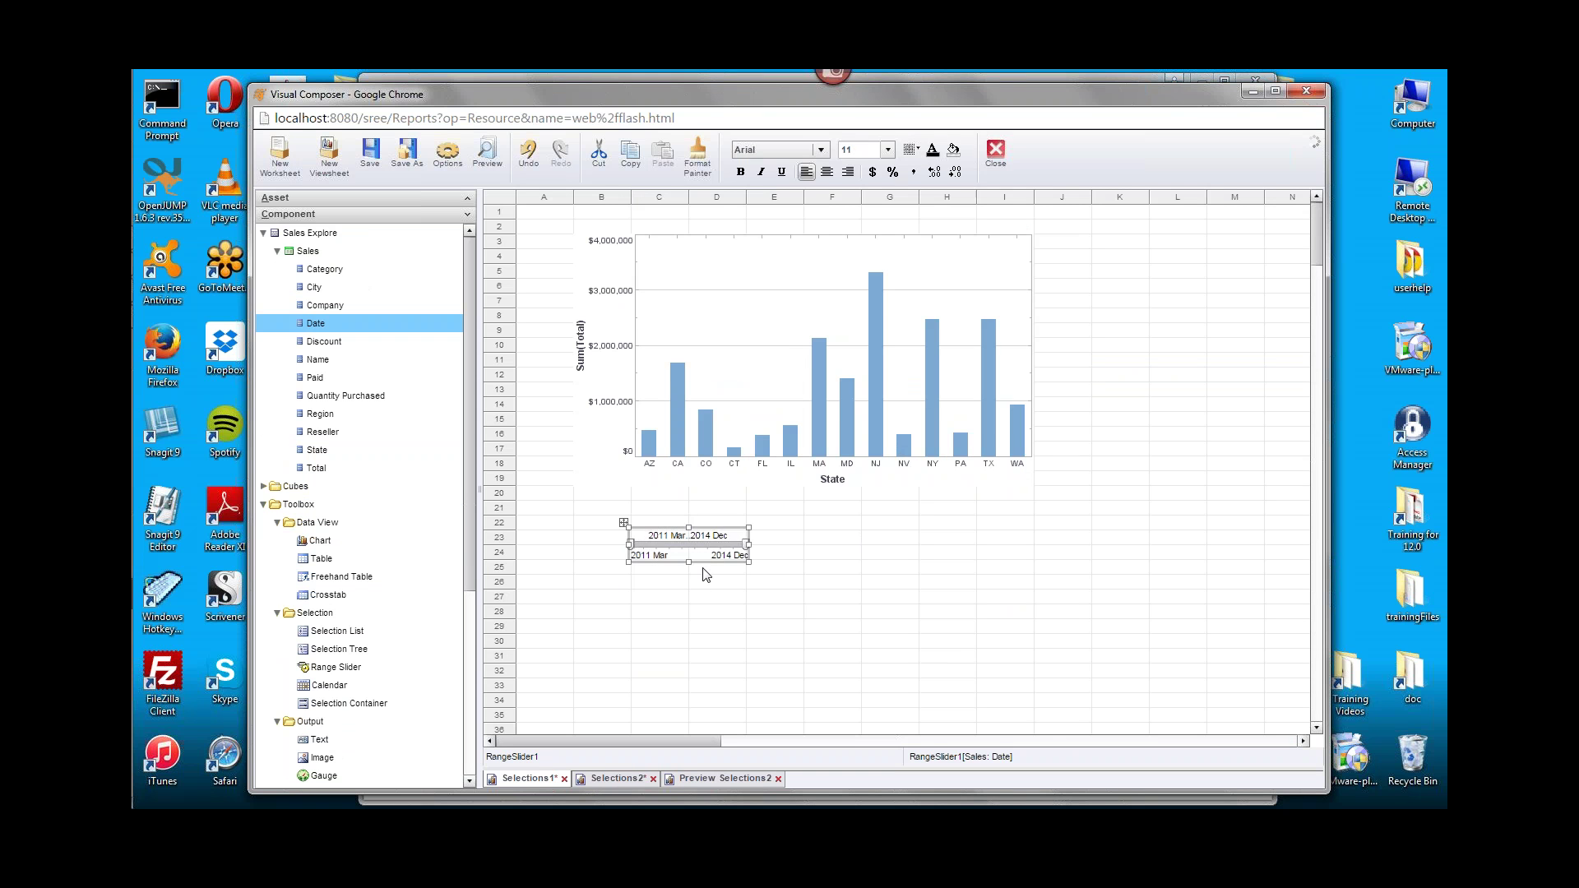
key(Delete)
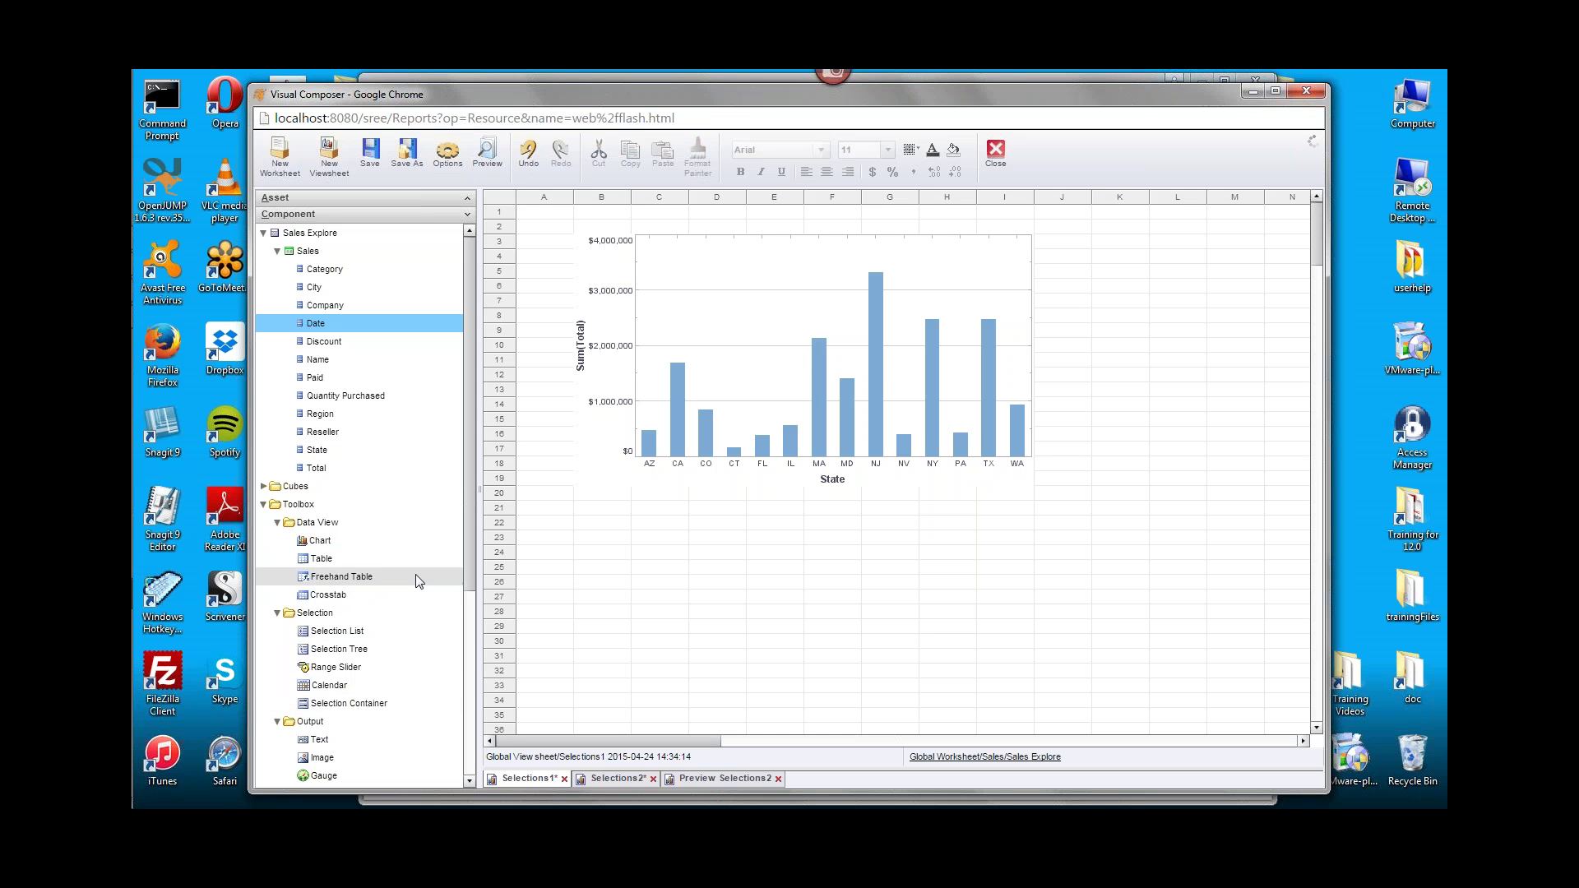
Place an empty selection list below the Selections1 chart and bind it to the Sales Date field, accepting the date-type confirmation.
drag(335, 631, 750, 541)
drag(316, 323, 780, 570)
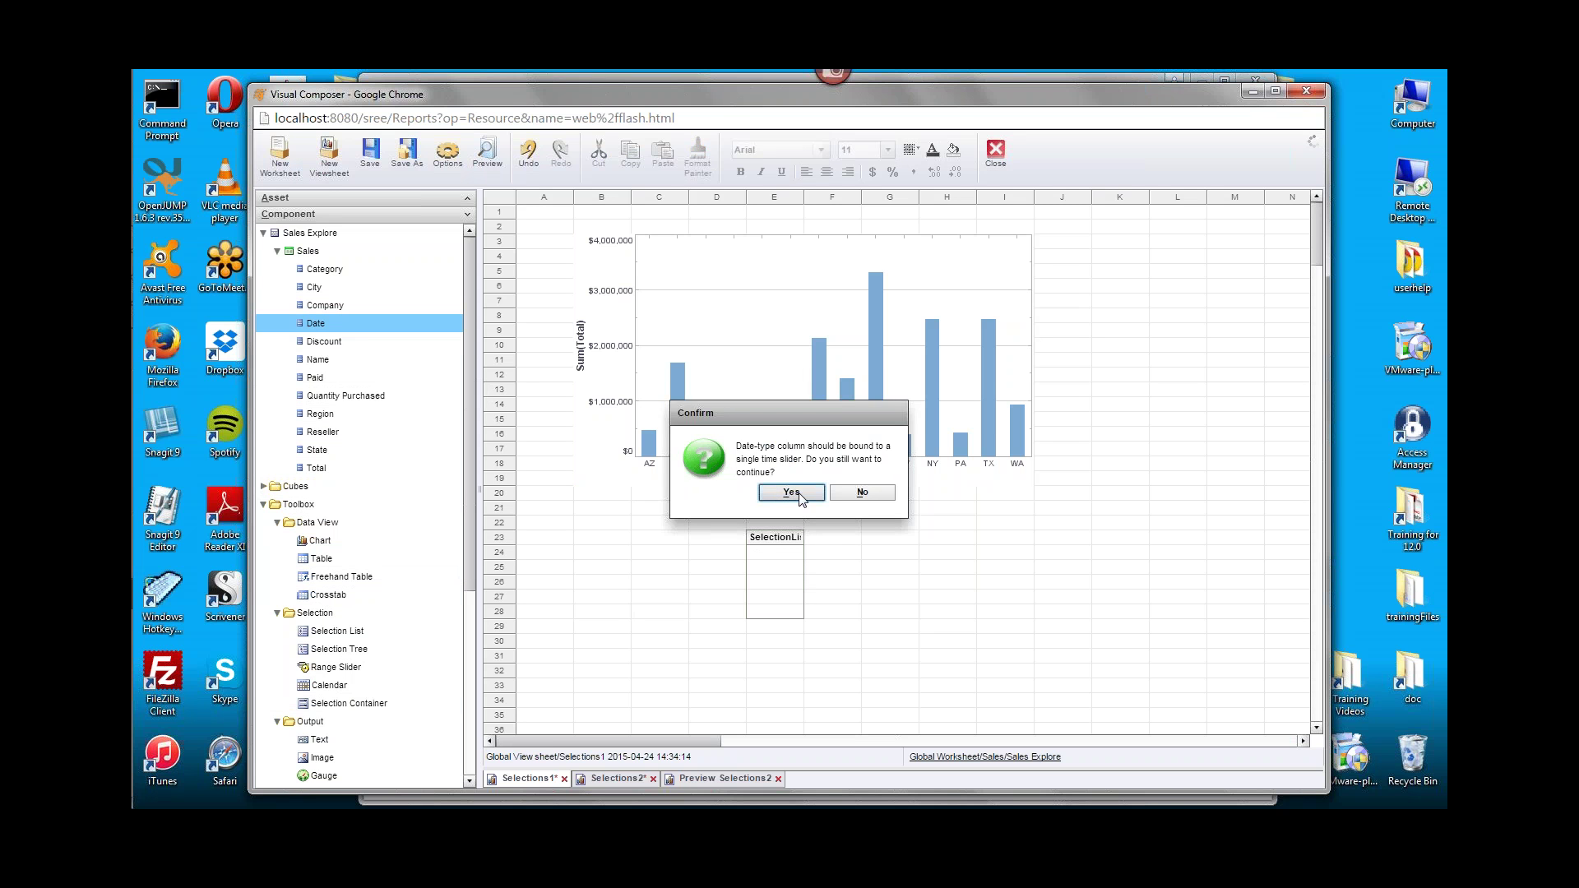
click(794, 494)
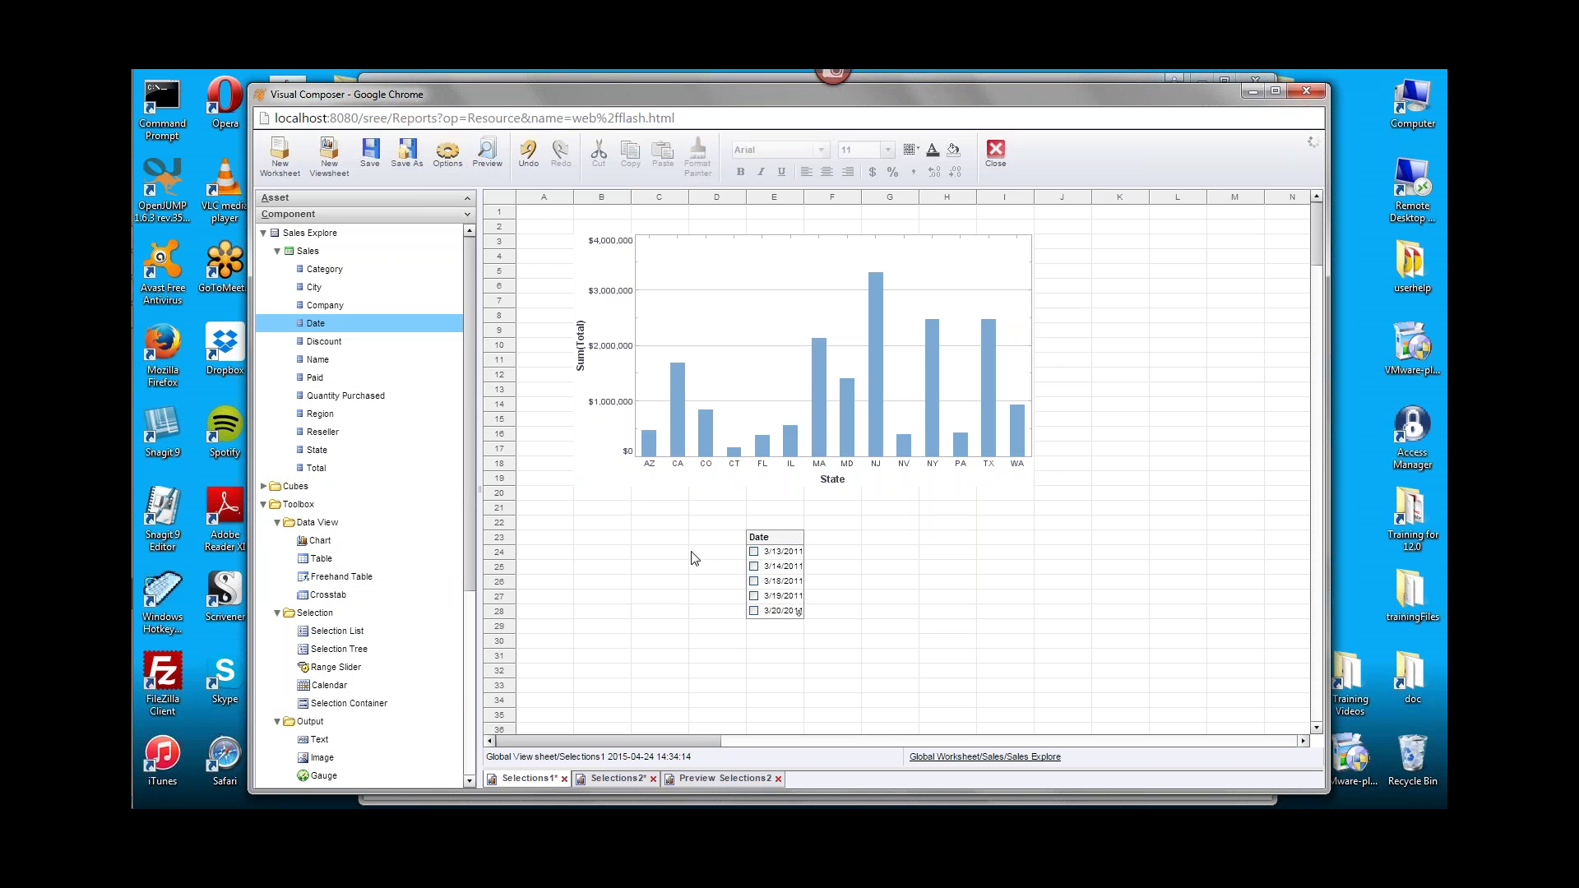
Delete the Date selection list below the Selections1 chart.
drag(691, 551, 834, 618)
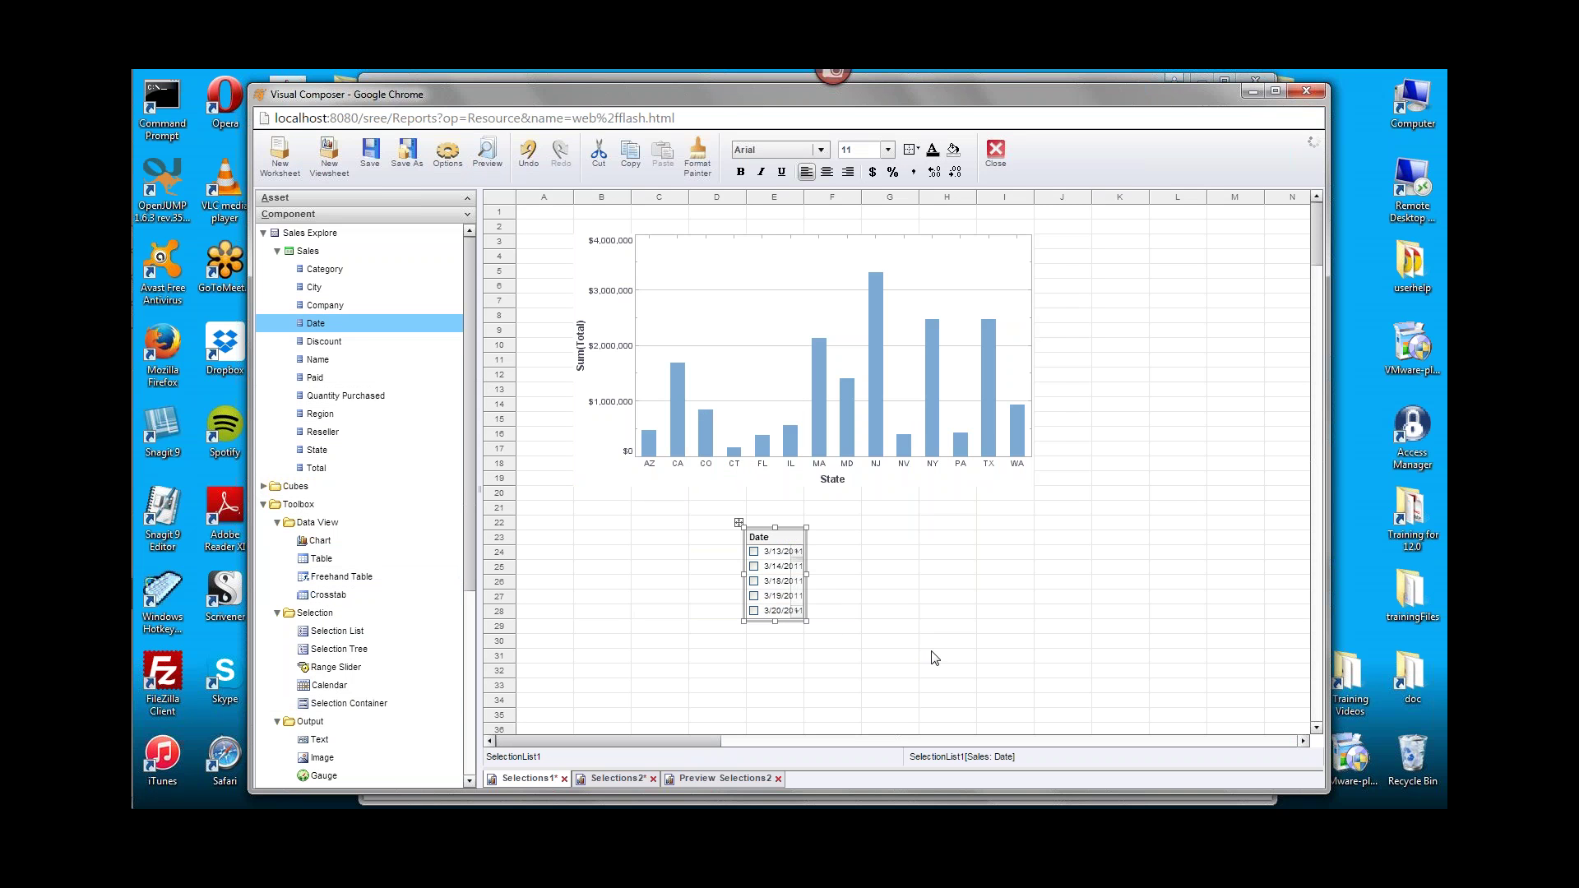
click(910, 697)
key(Delete)
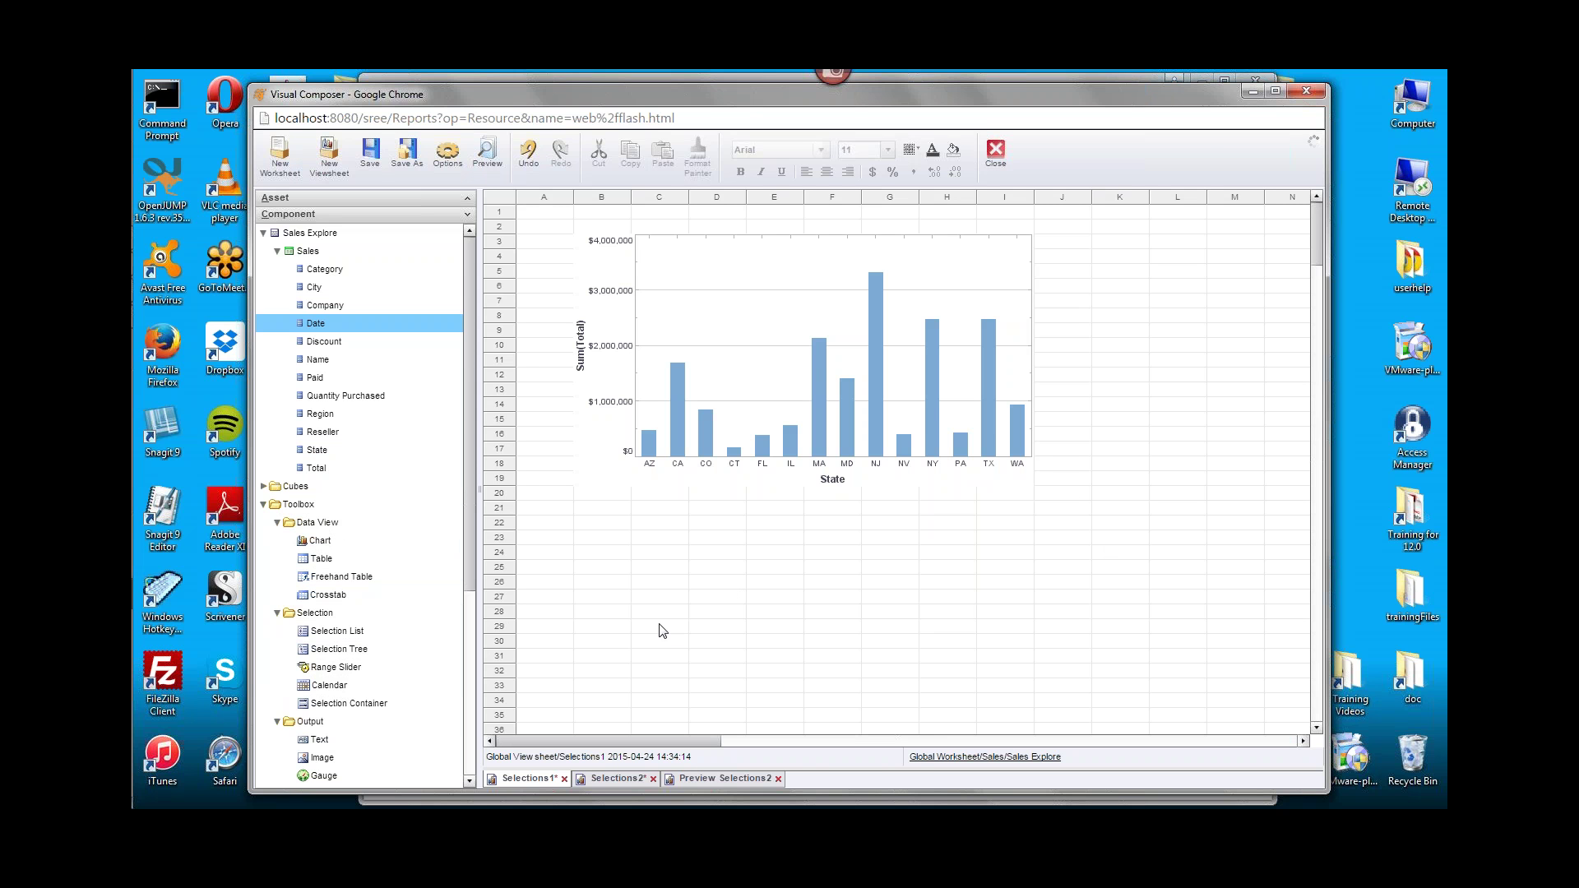
Create a calculated field named Year for the Sales data, calculated from Detail.
right_click(329, 253)
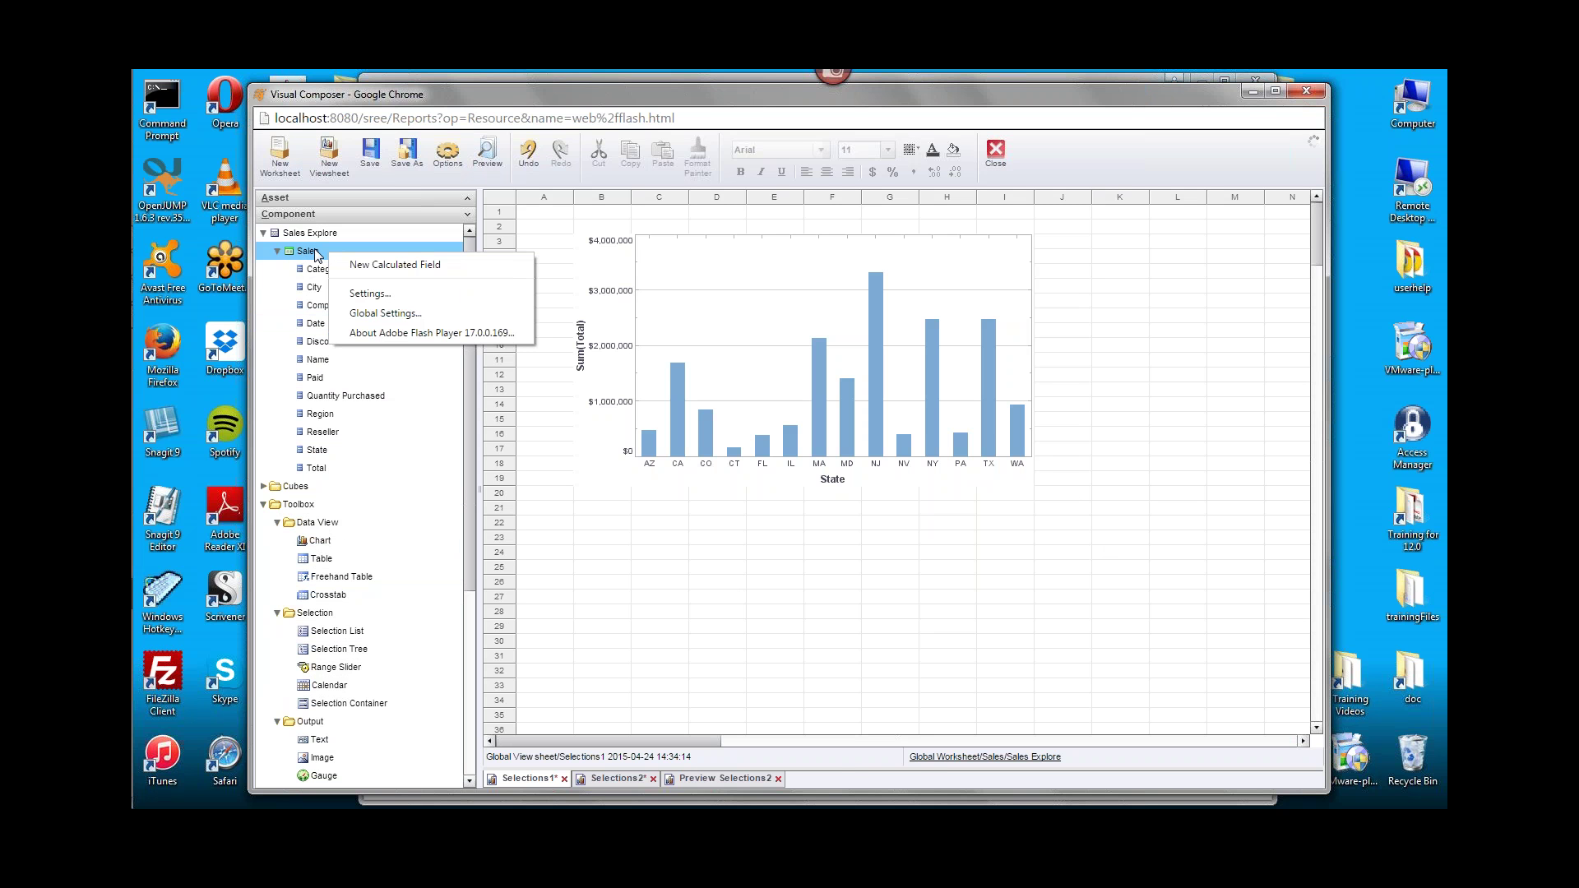
click(454, 265)
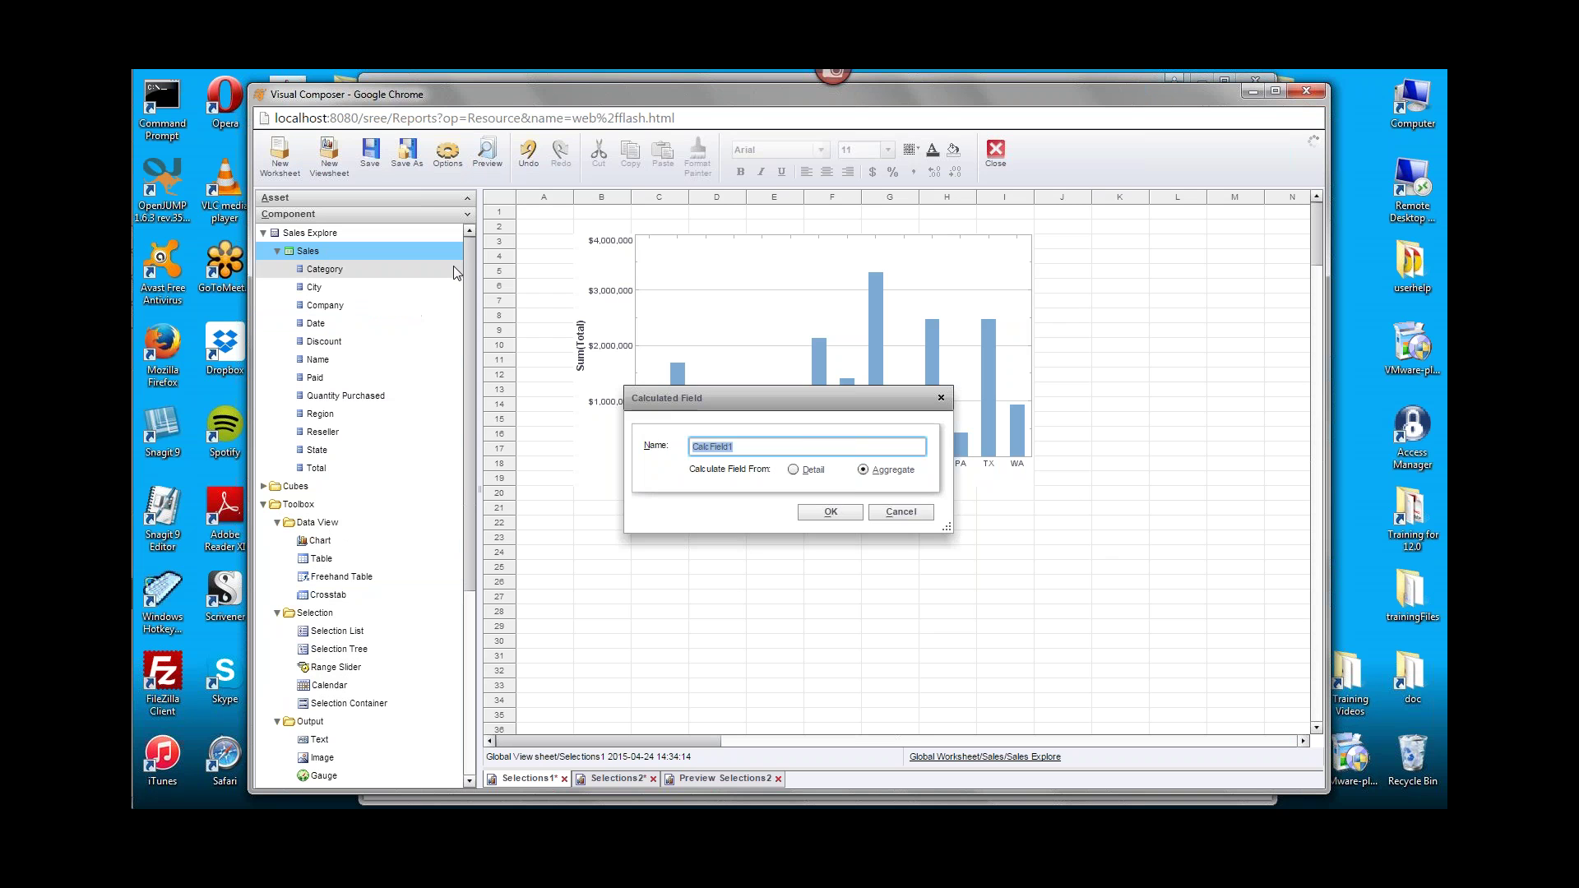
click(792, 470)
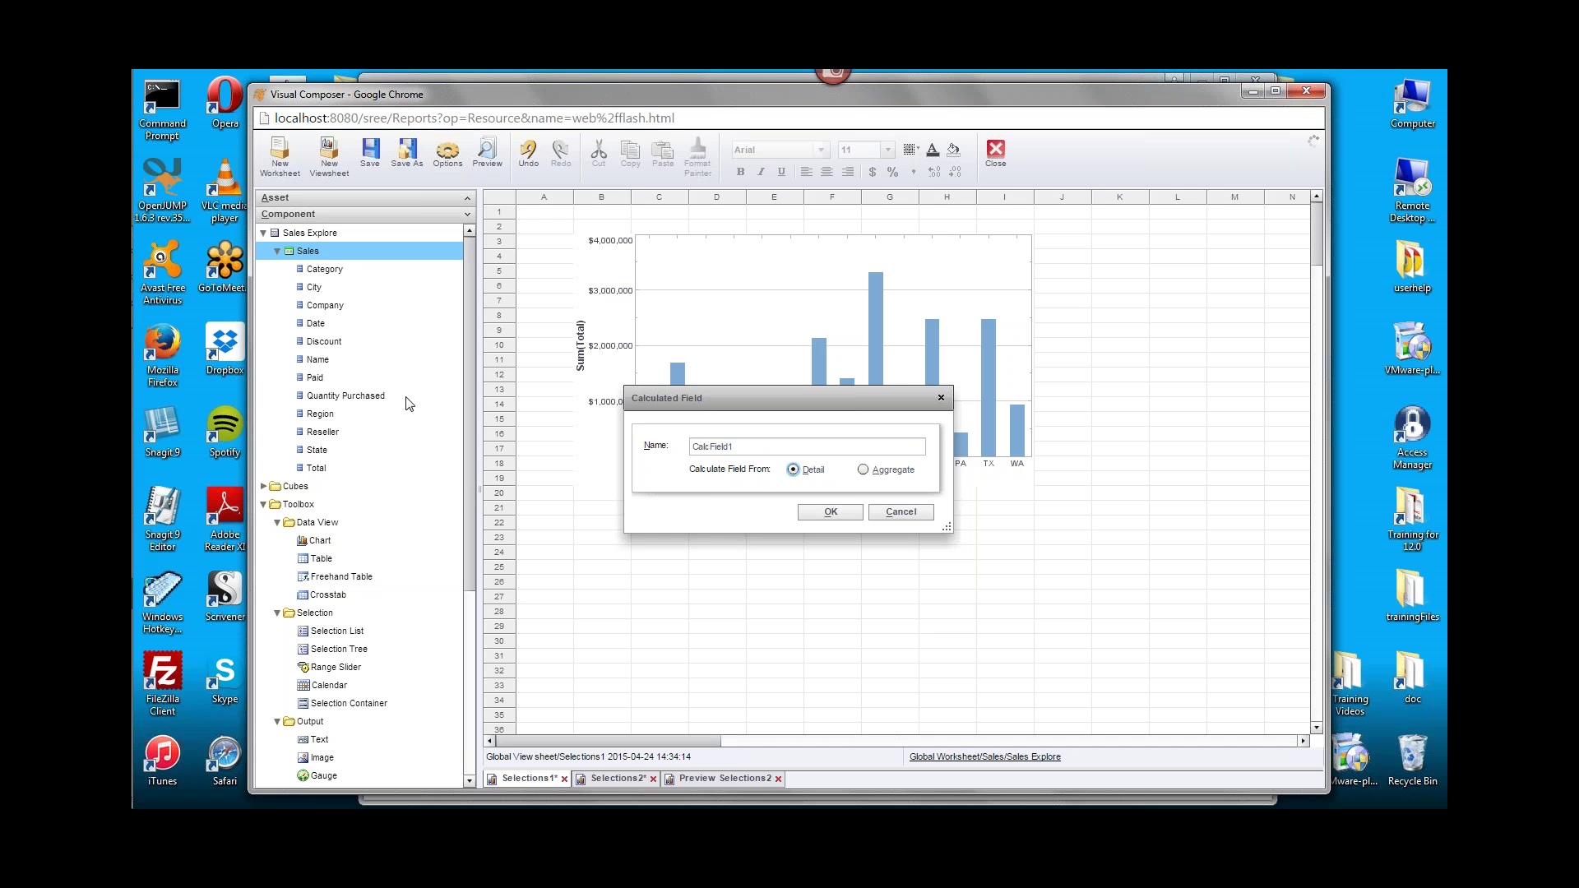
drag(741, 448, 665, 450)
text(Year)
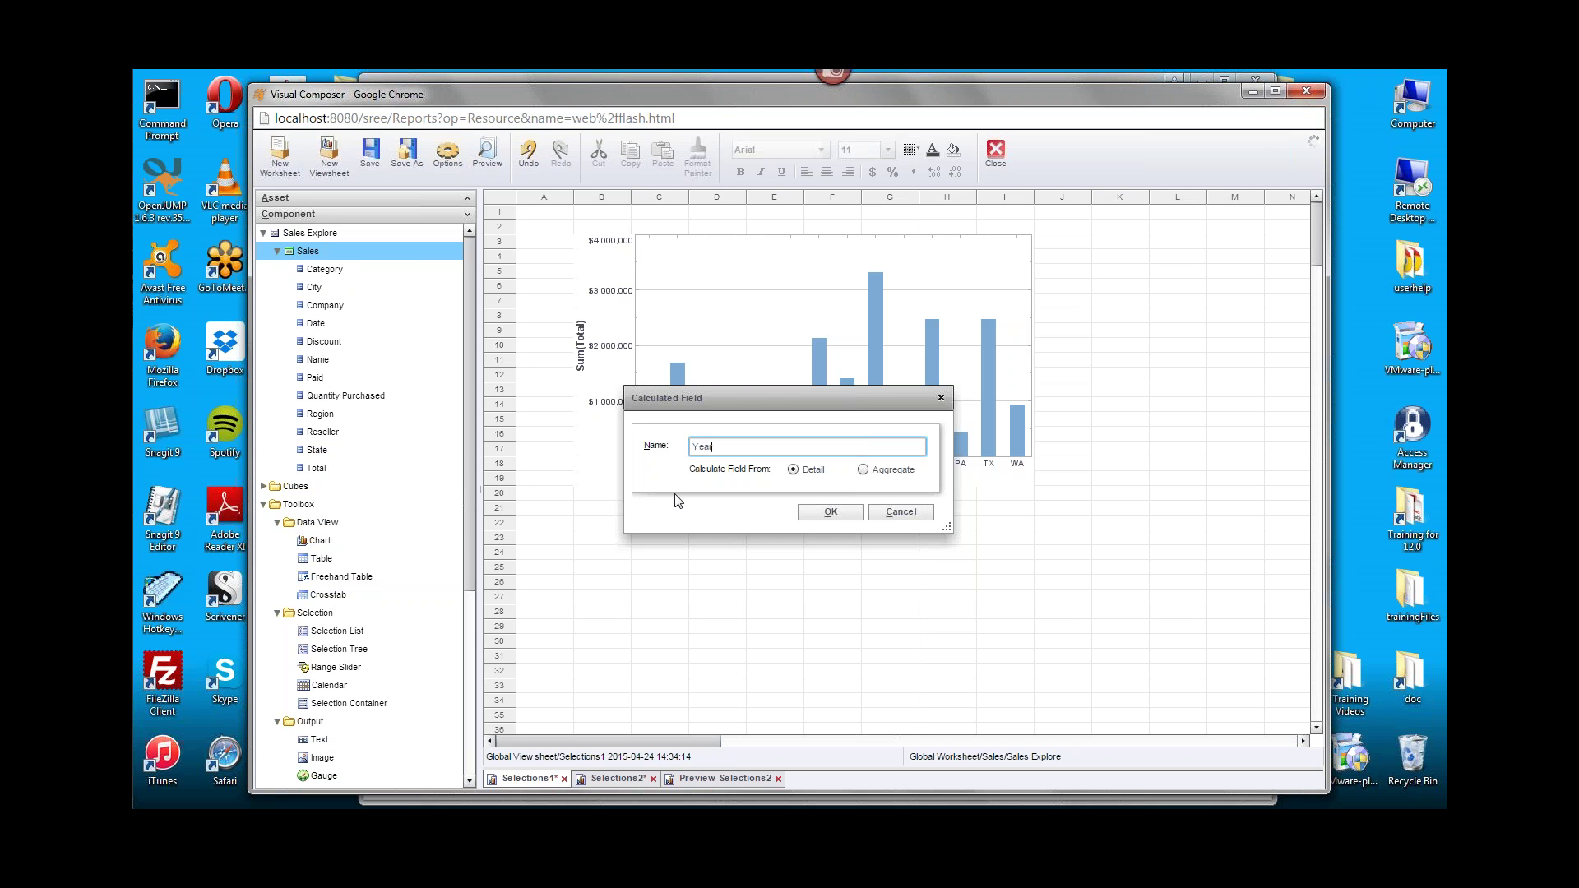
click(830, 511)
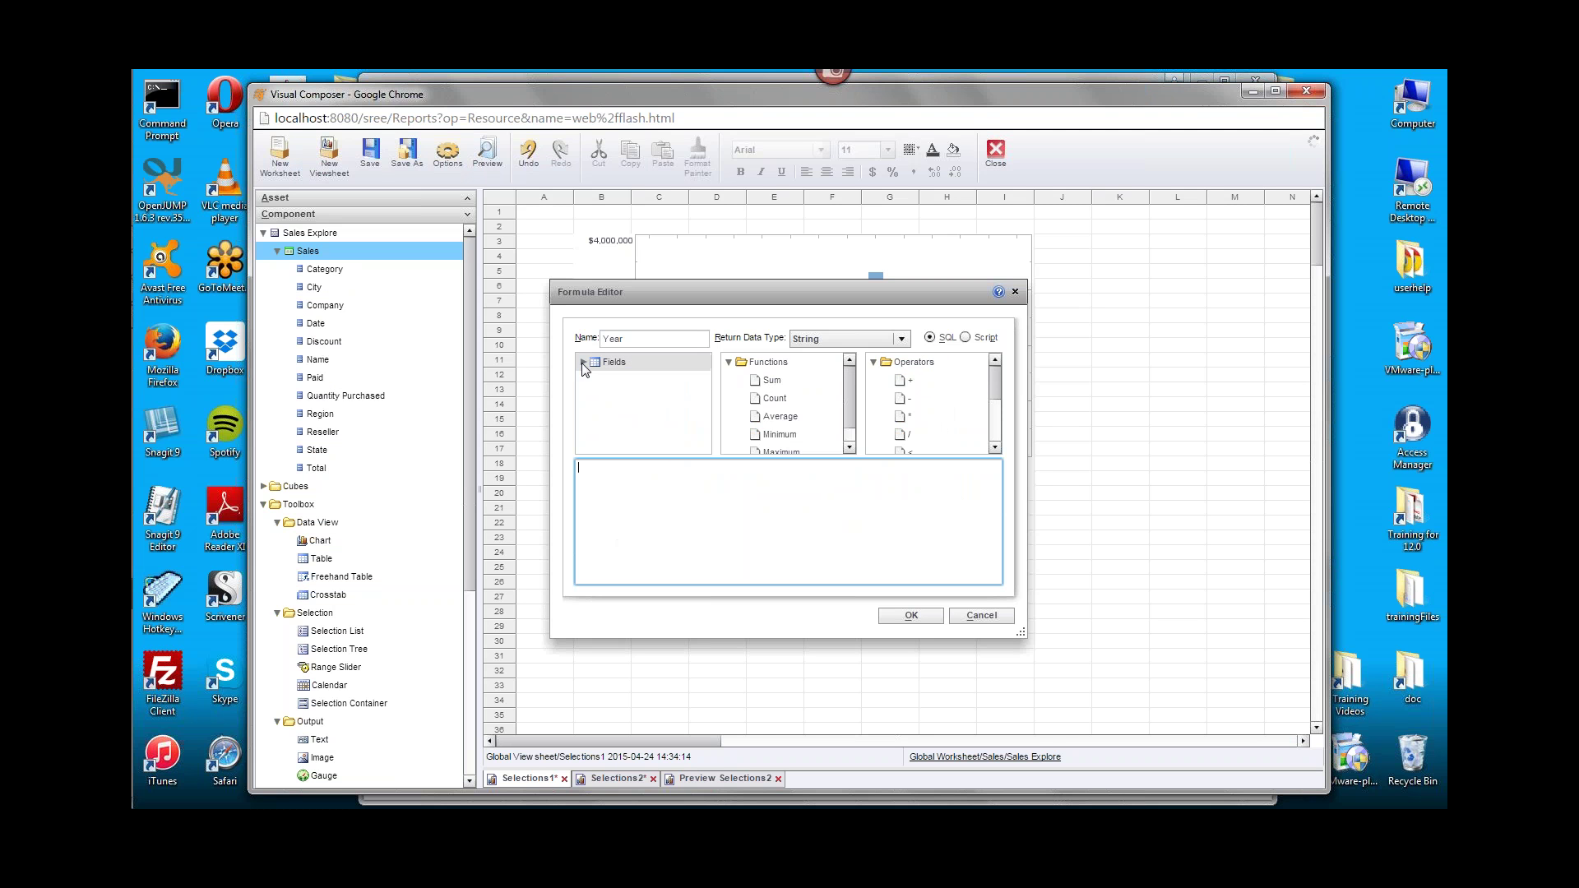
text(CA)
key(BackSpace)
key(BackSpace)
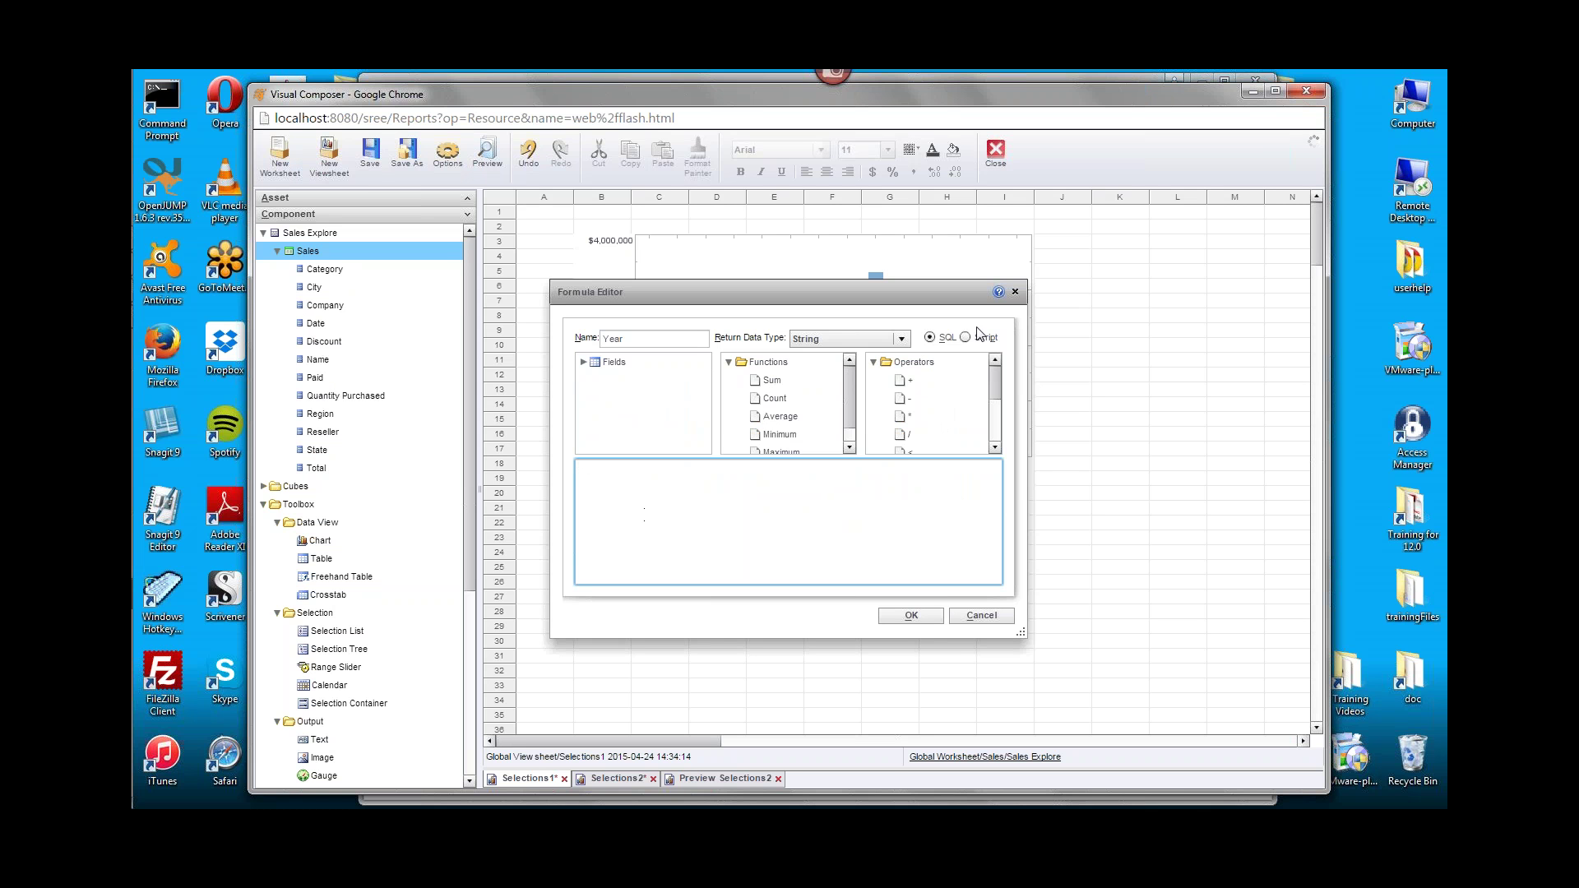
Set the Year formula to Script and enter the CALC.year() function as its expression.
click(966, 338)
click(649, 515)
text(CA)
key(Return)
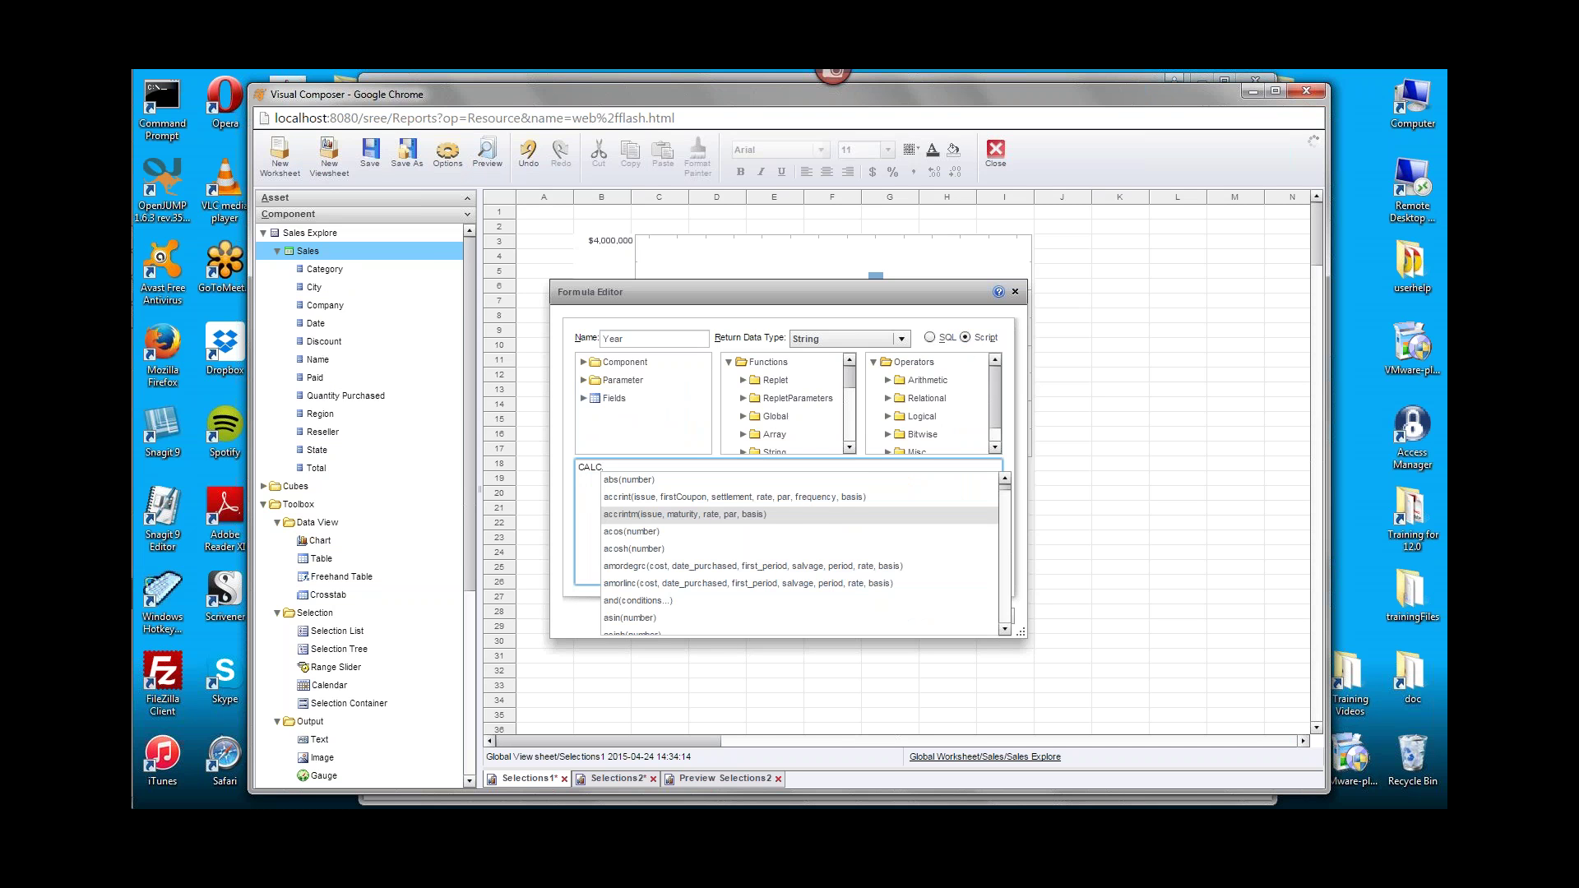
text(y)
click(619, 479)
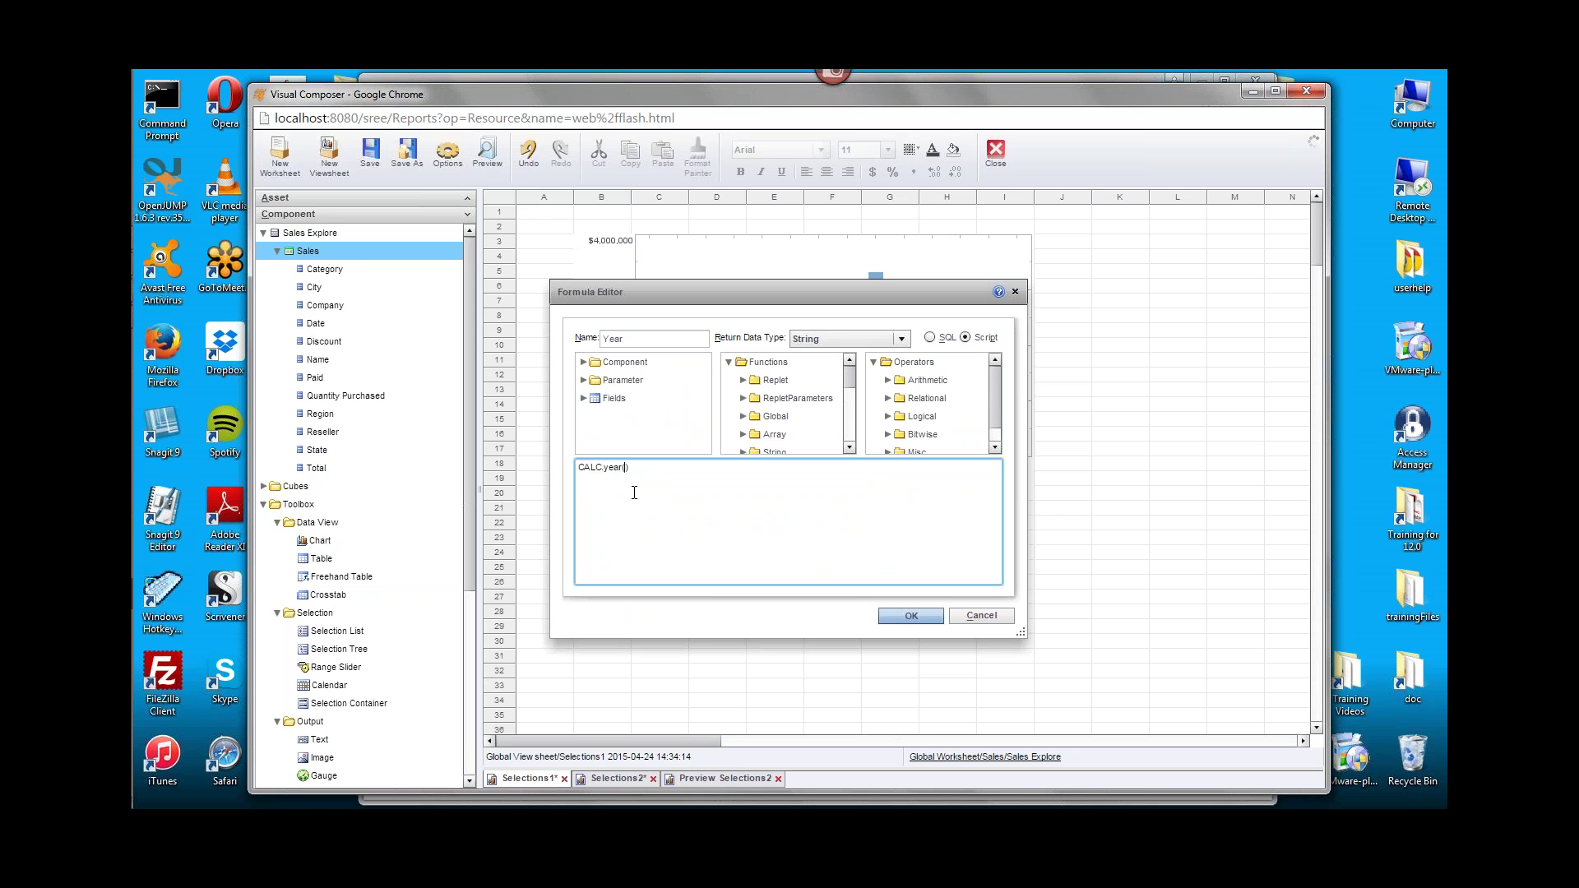
Insert the Date field as the argument, giving CALC.year(field['Date']), and confirm the formula.
click(583, 398)
drag(704, 378, 704, 399)
double_click(620, 401)
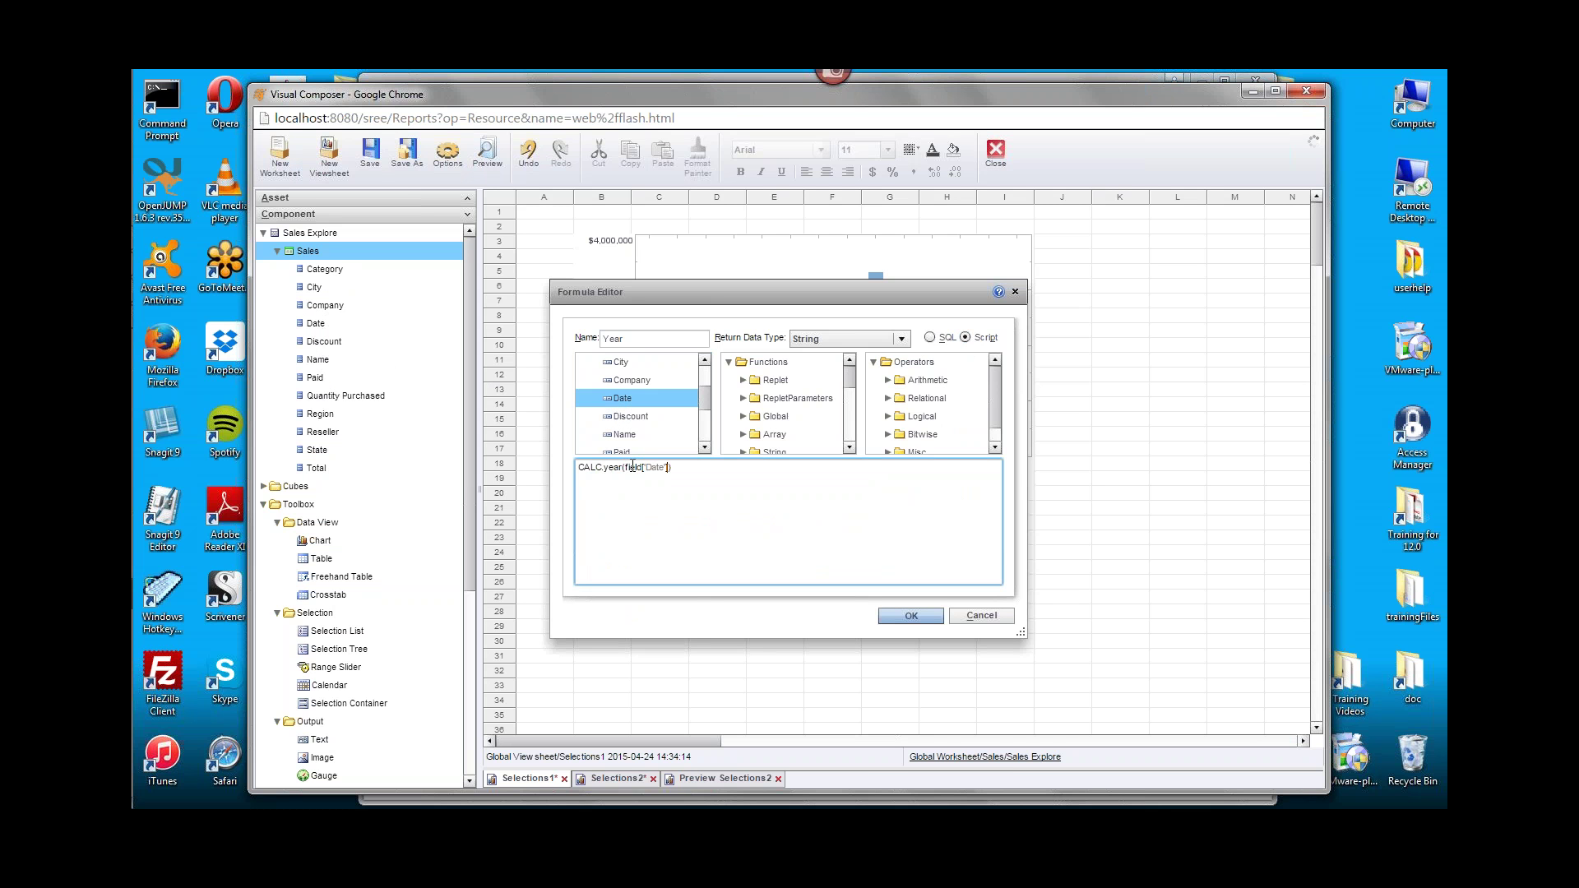
mouse_move(578, 468)
mouse_down()
mouse_move(693, 470)
mouse_move(571, 474)
mouse_up()
click(911, 615)
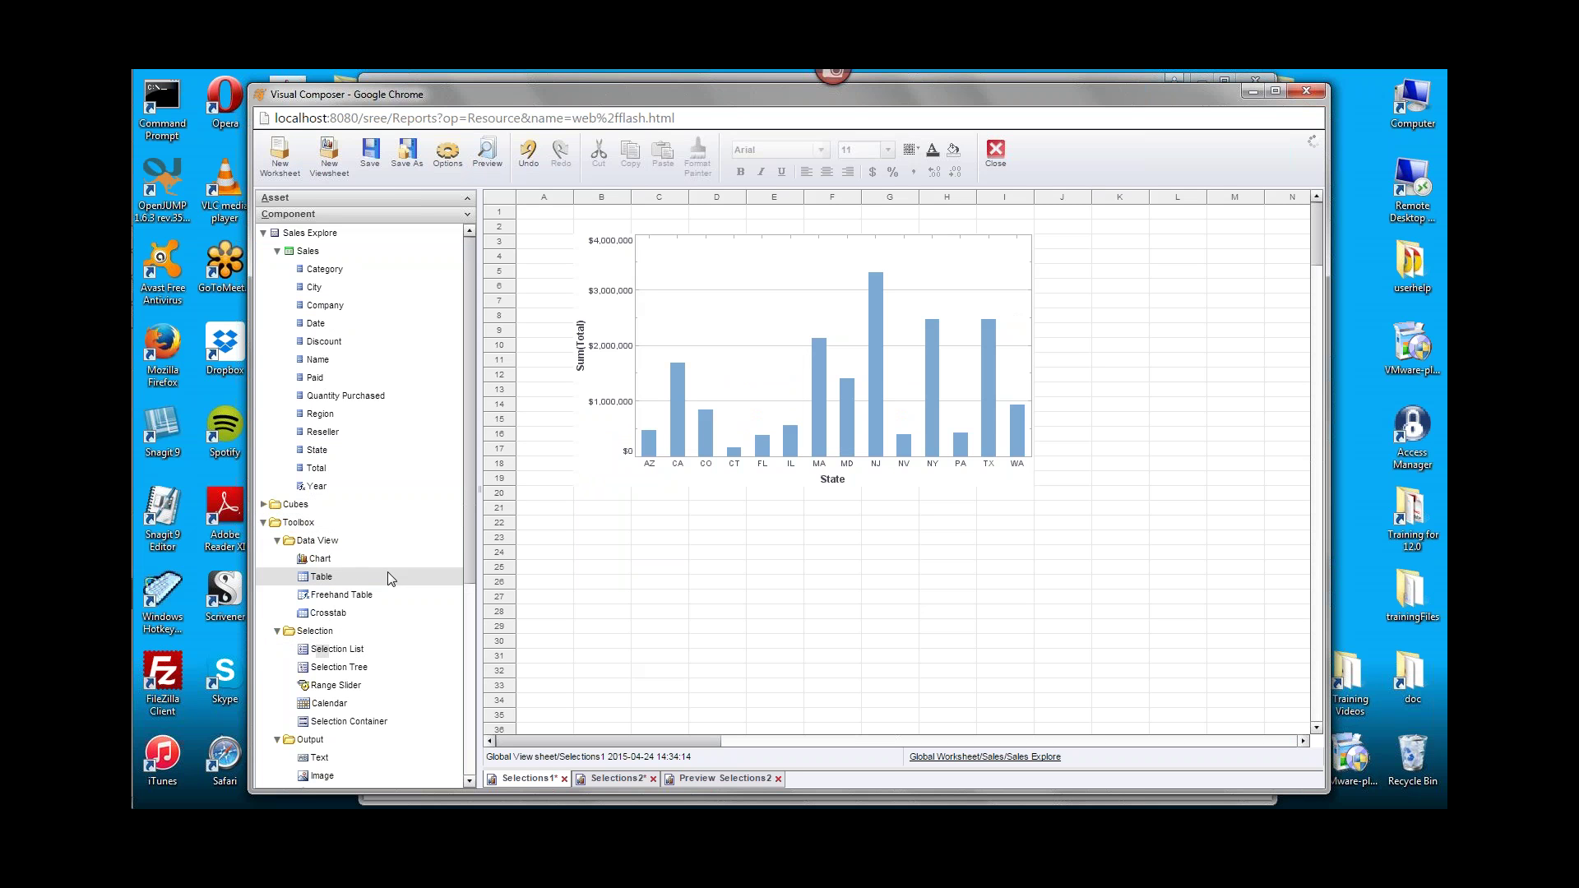
Add a selection list bound to the Year field below the chart, and select 2012 and 2013 in it.
drag(374, 652, 693, 549)
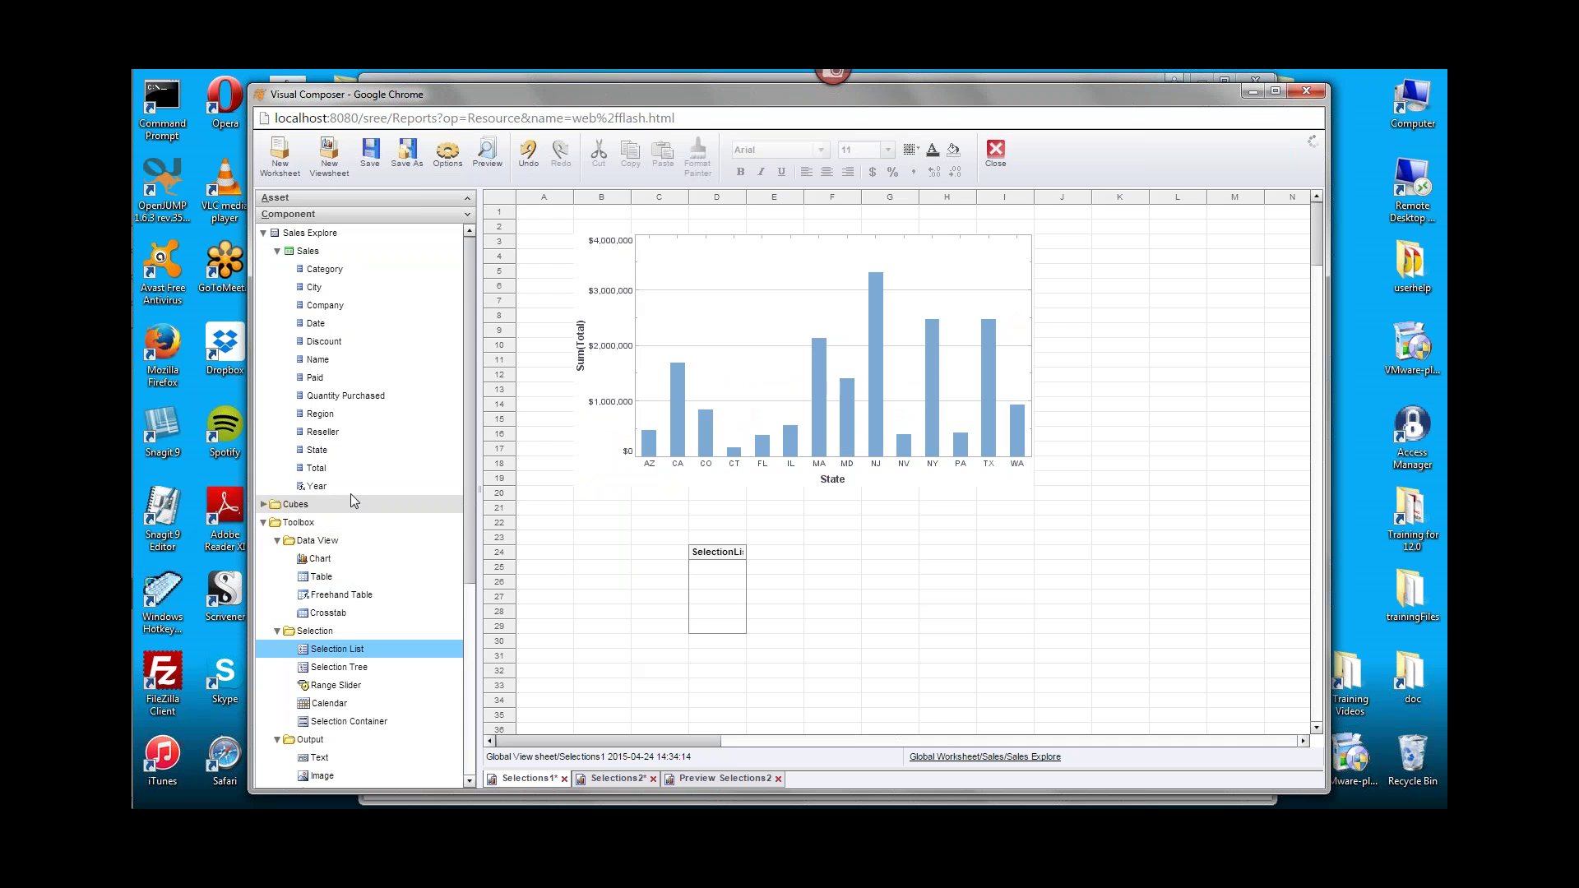
drag(341, 489, 719, 586)
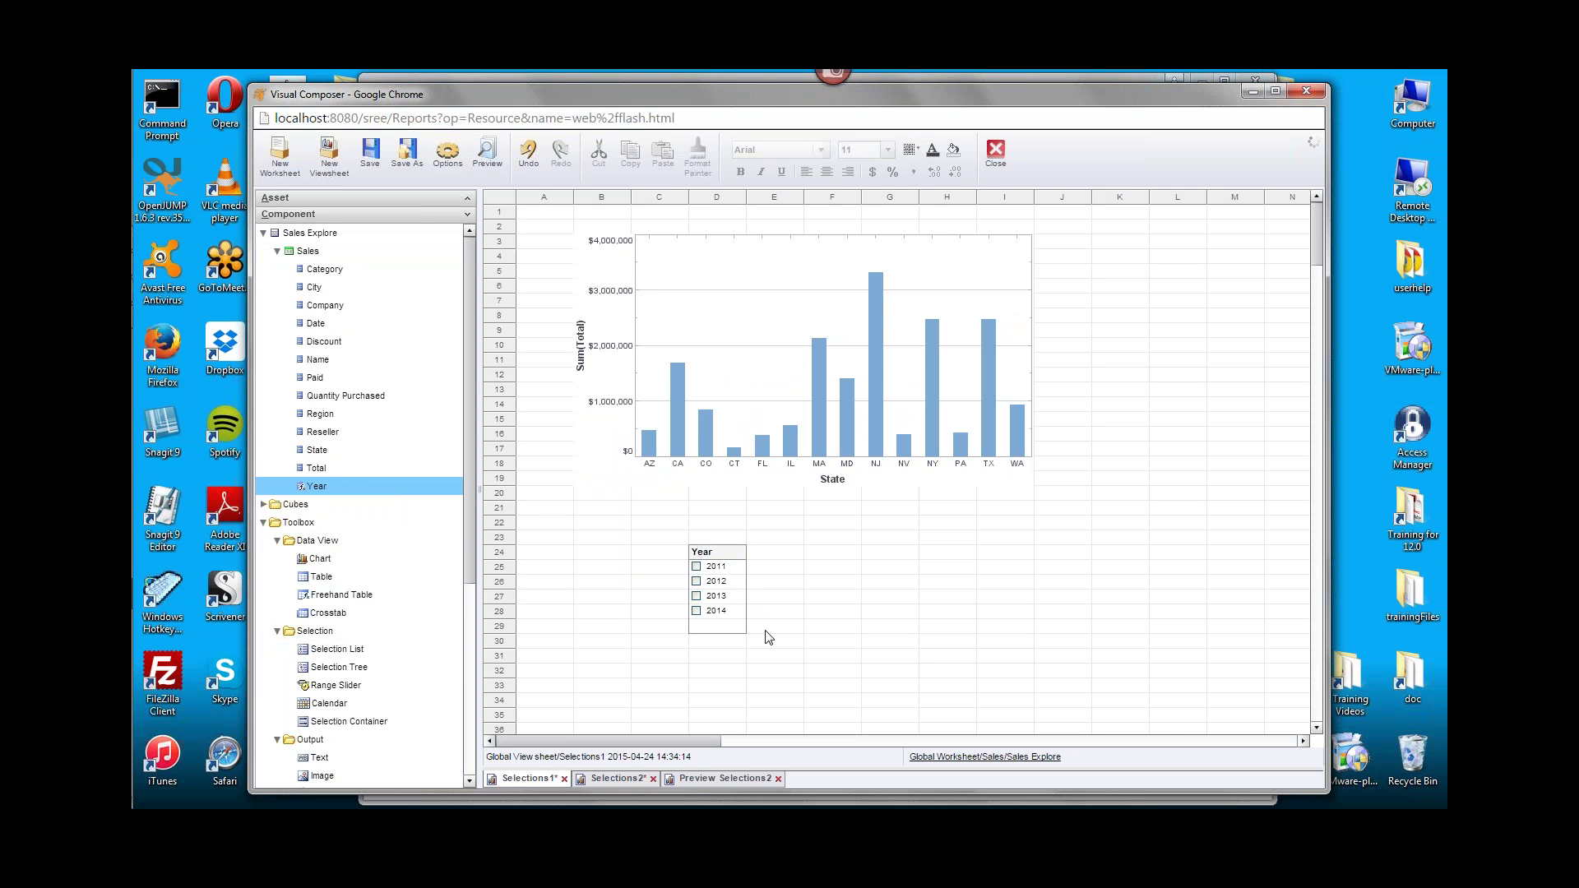
click(697, 581)
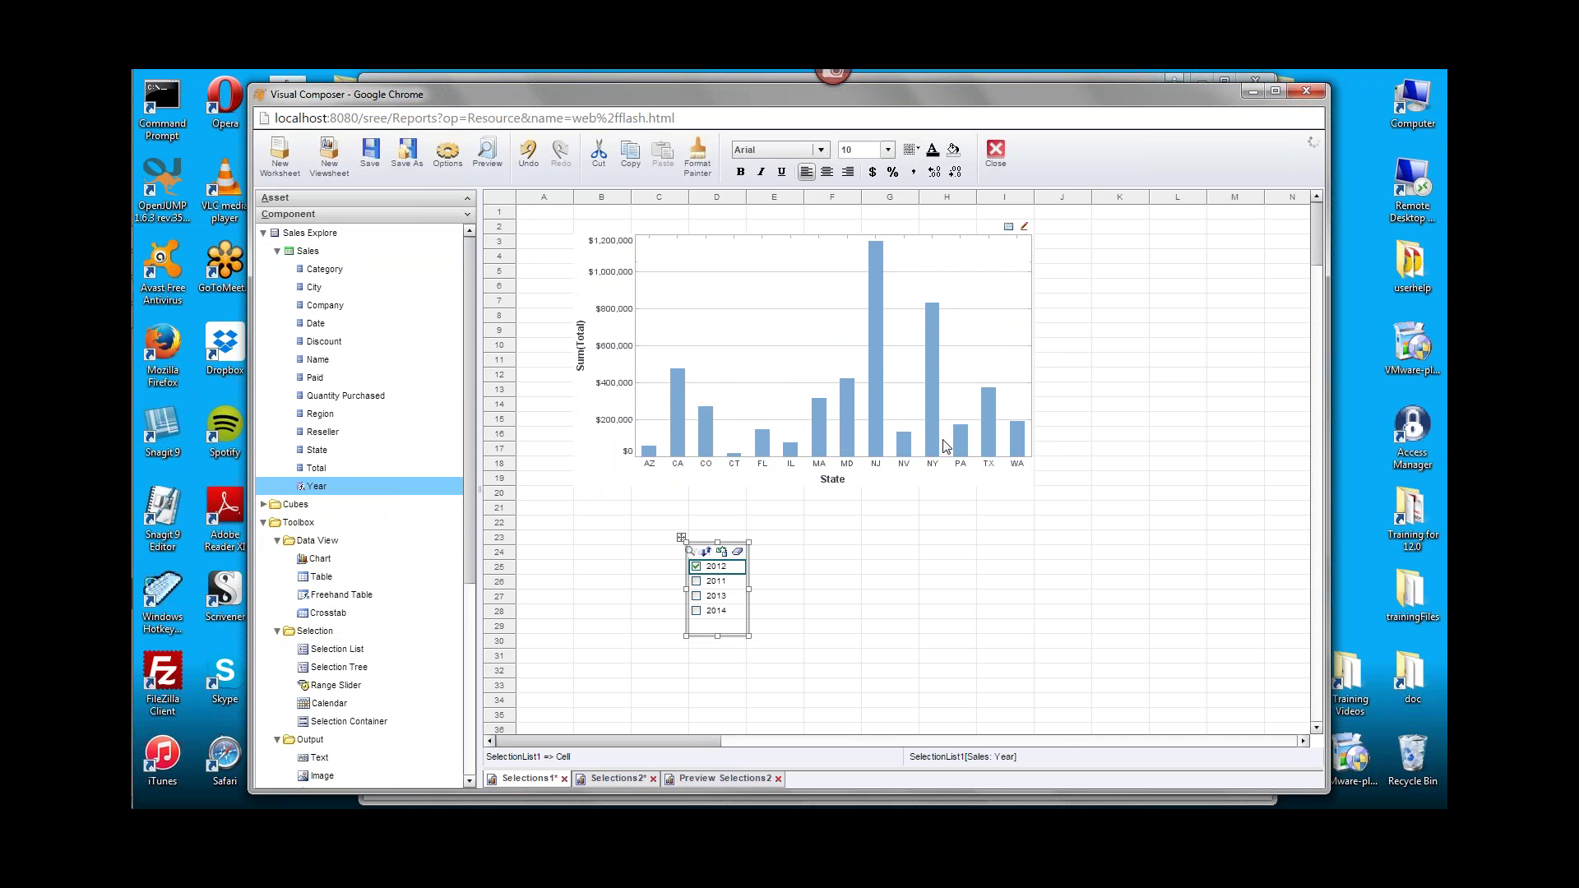
click(696, 595)
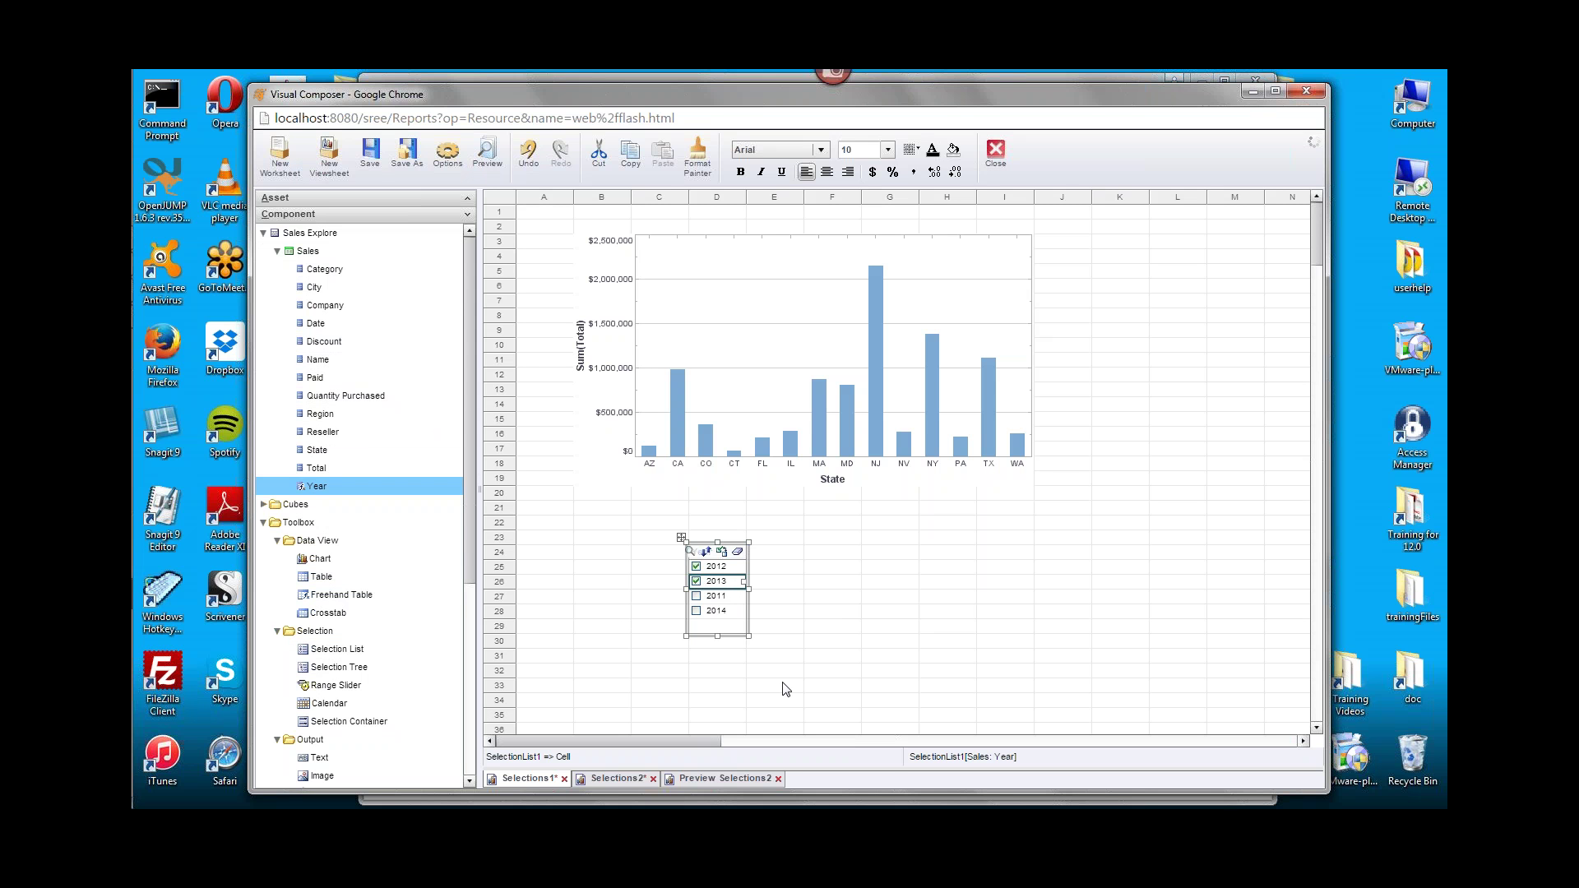
Delete the Year selection list below the chart.
drag(633, 546, 776, 608)
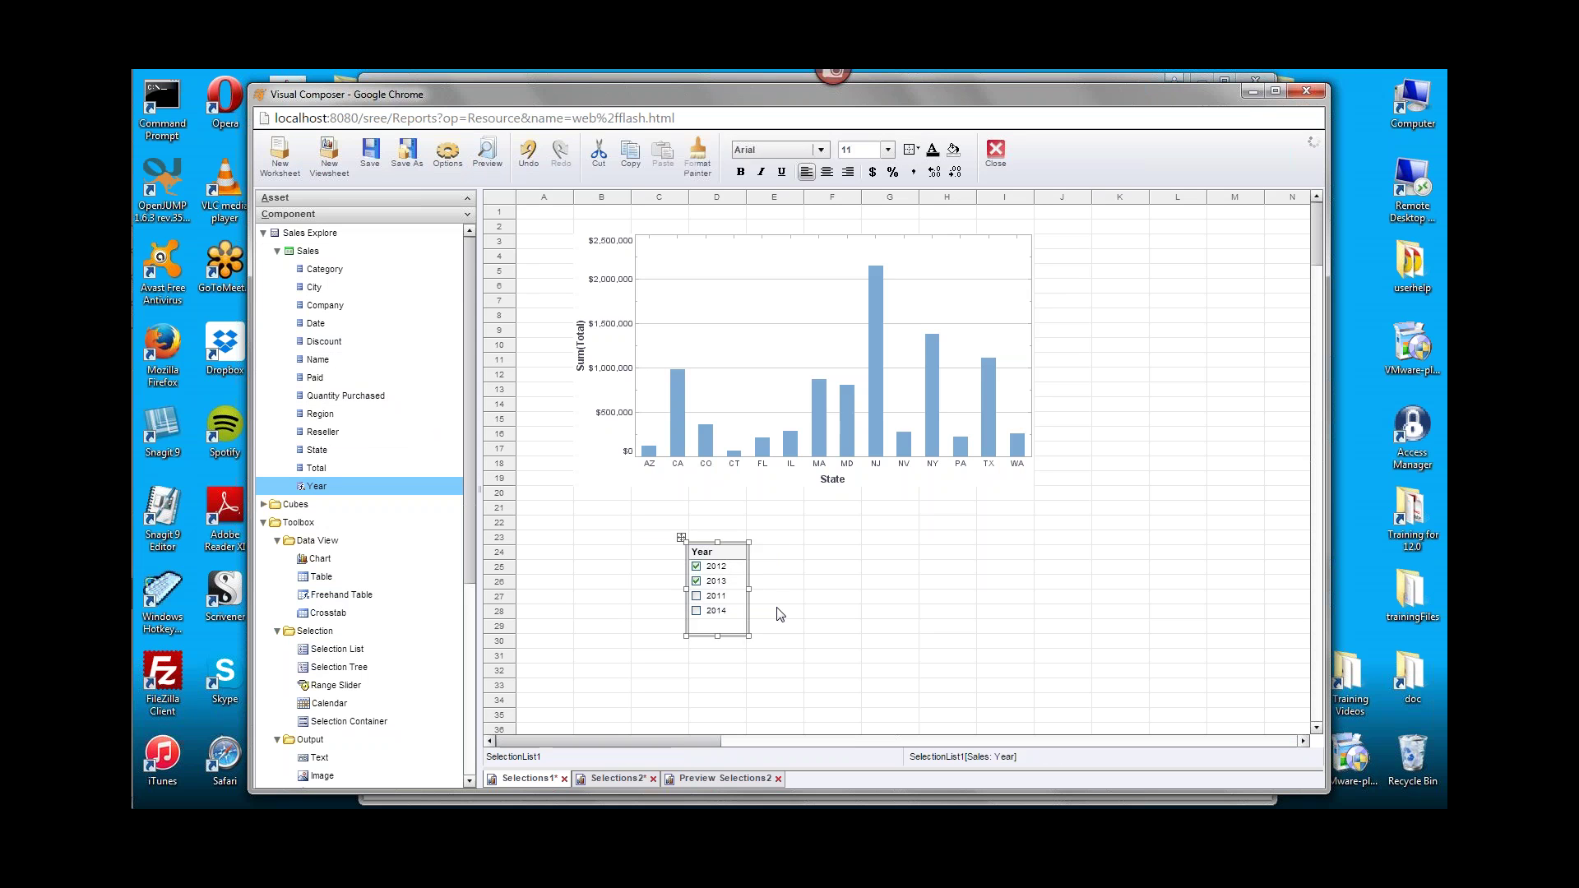
key(Delete)
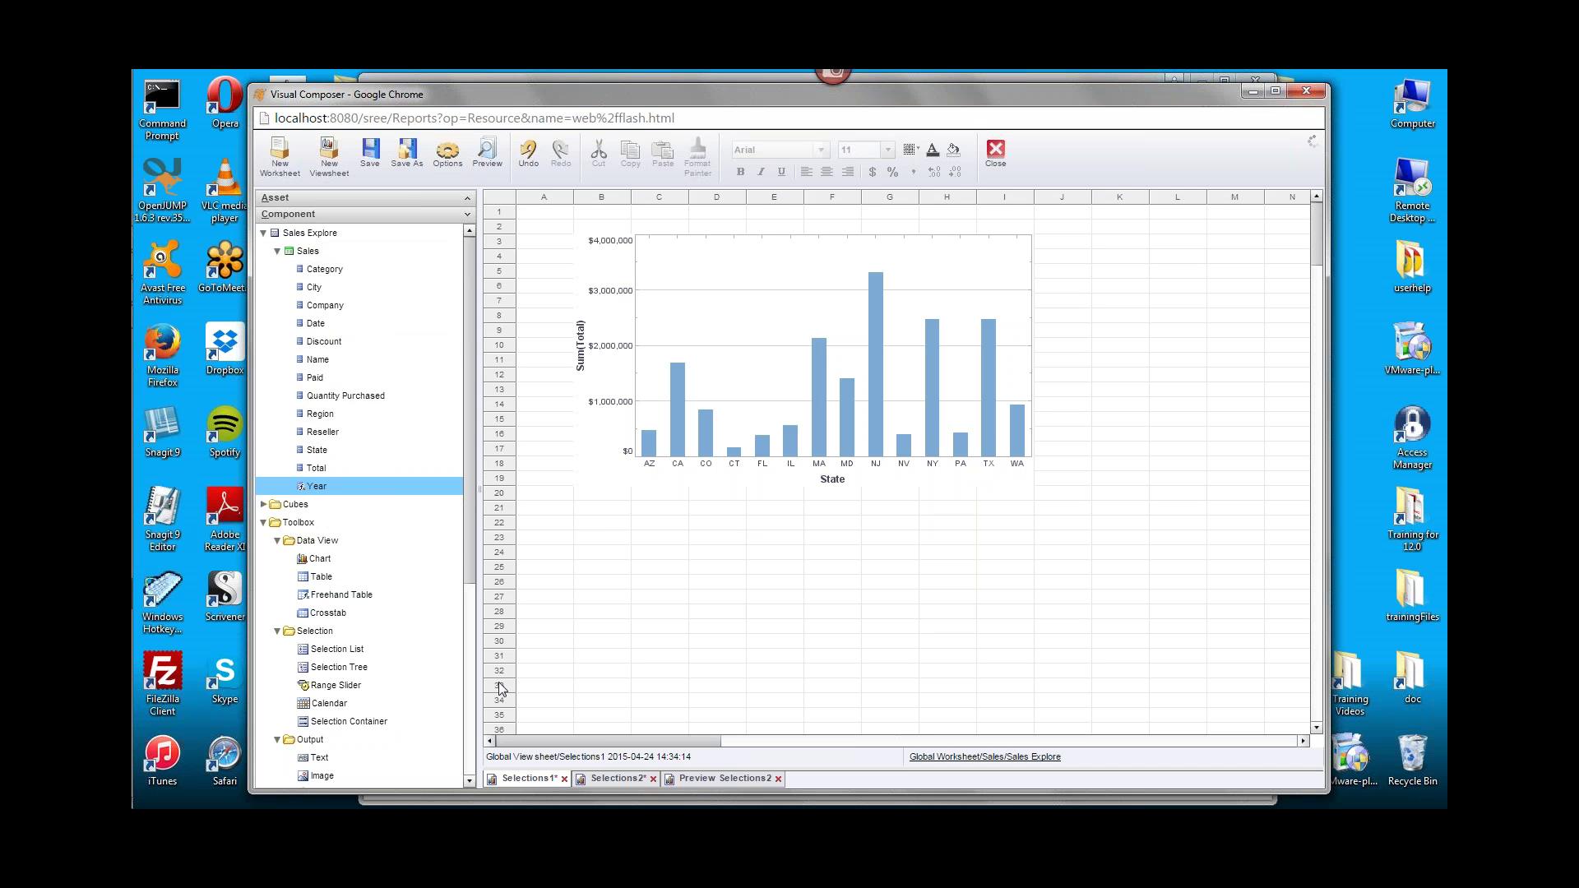
Place a RadioButton component below the chart and enable embedded list values in its properties.
drag(461, 704, 470, 716)
click(471, 713)
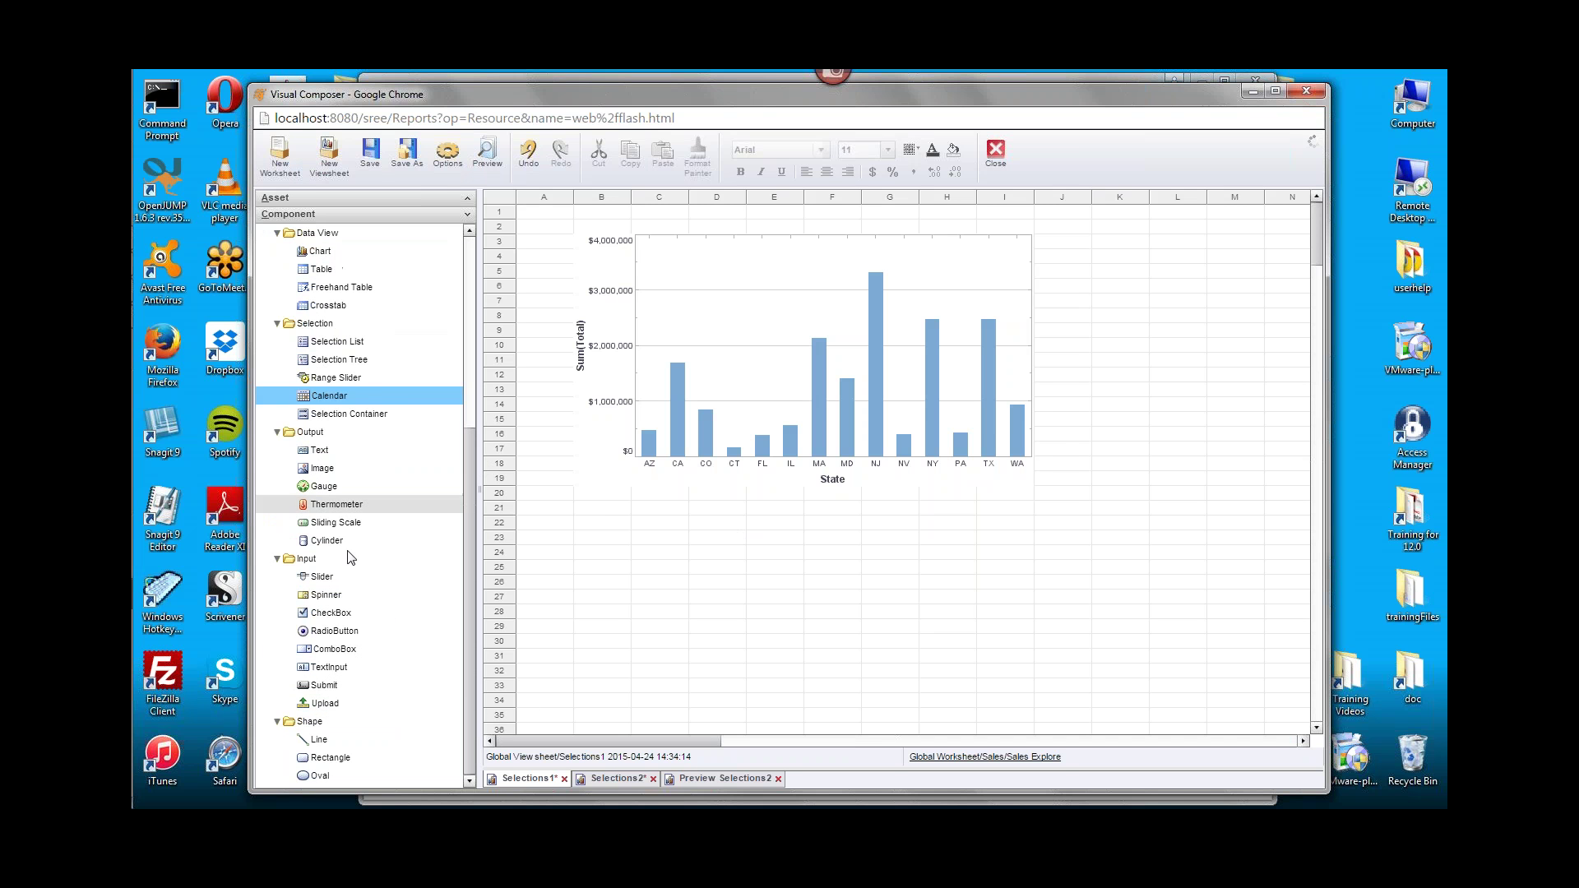
drag(330, 639, 792, 552)
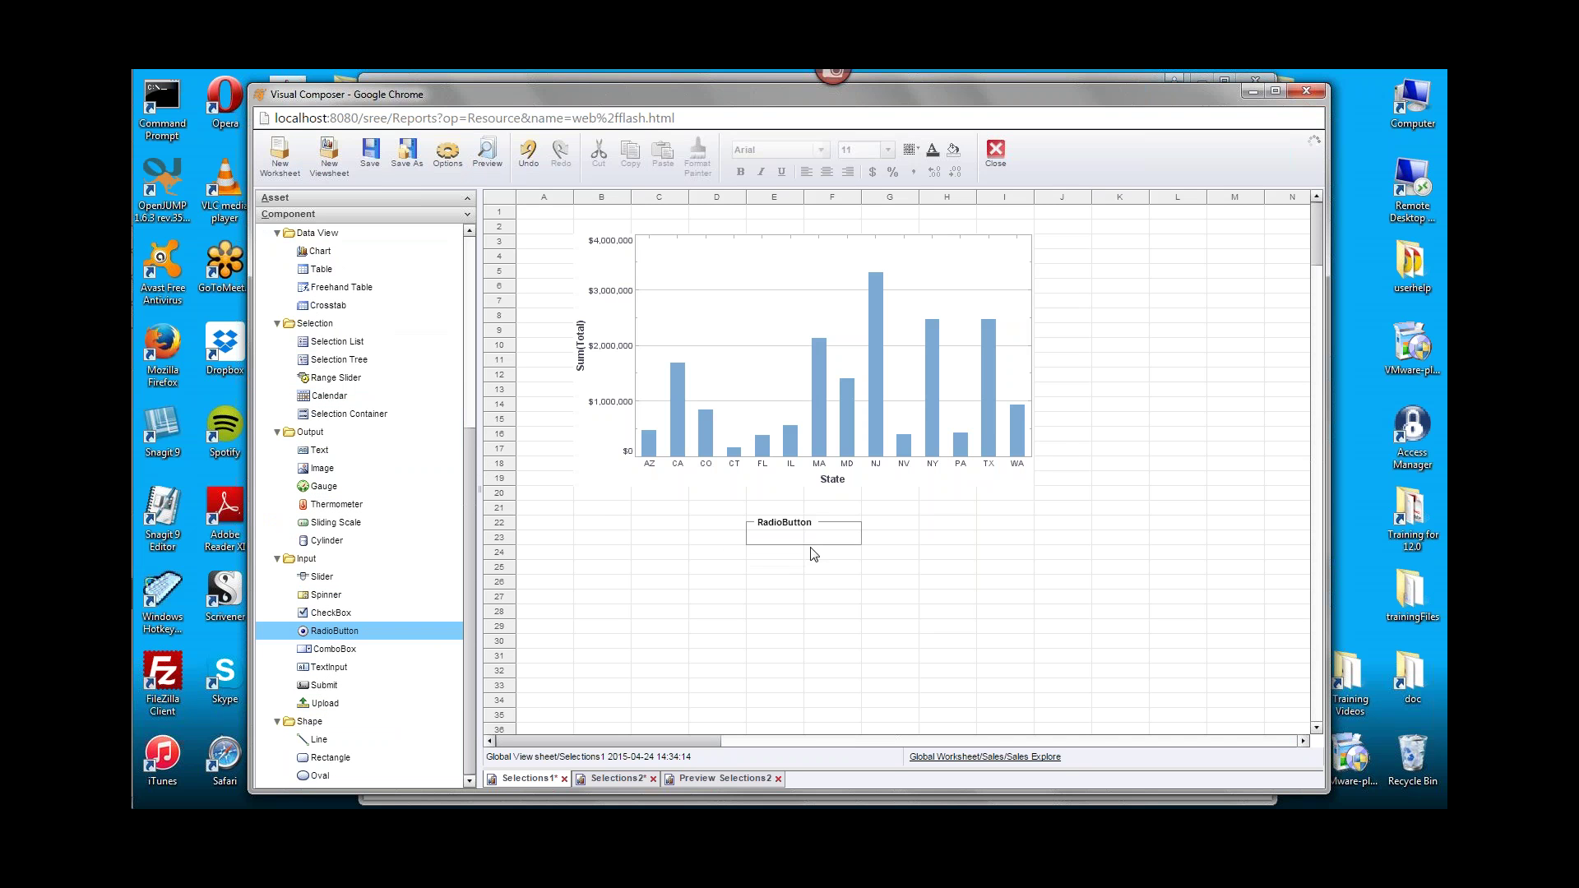
right_click(839, 544)
click(864, 551)
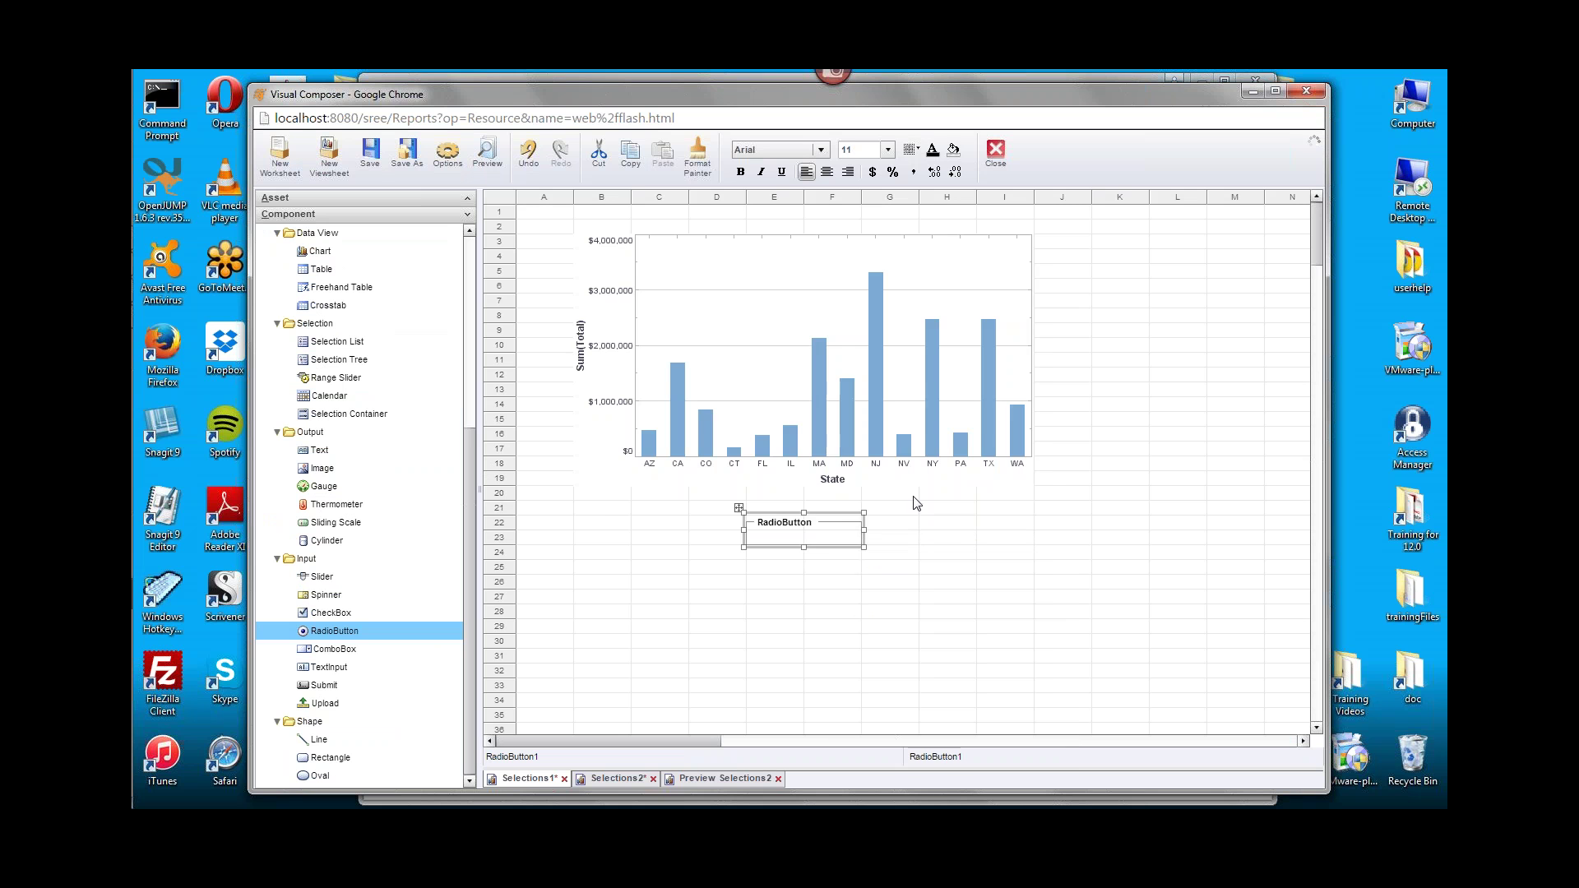
click(661, 485)
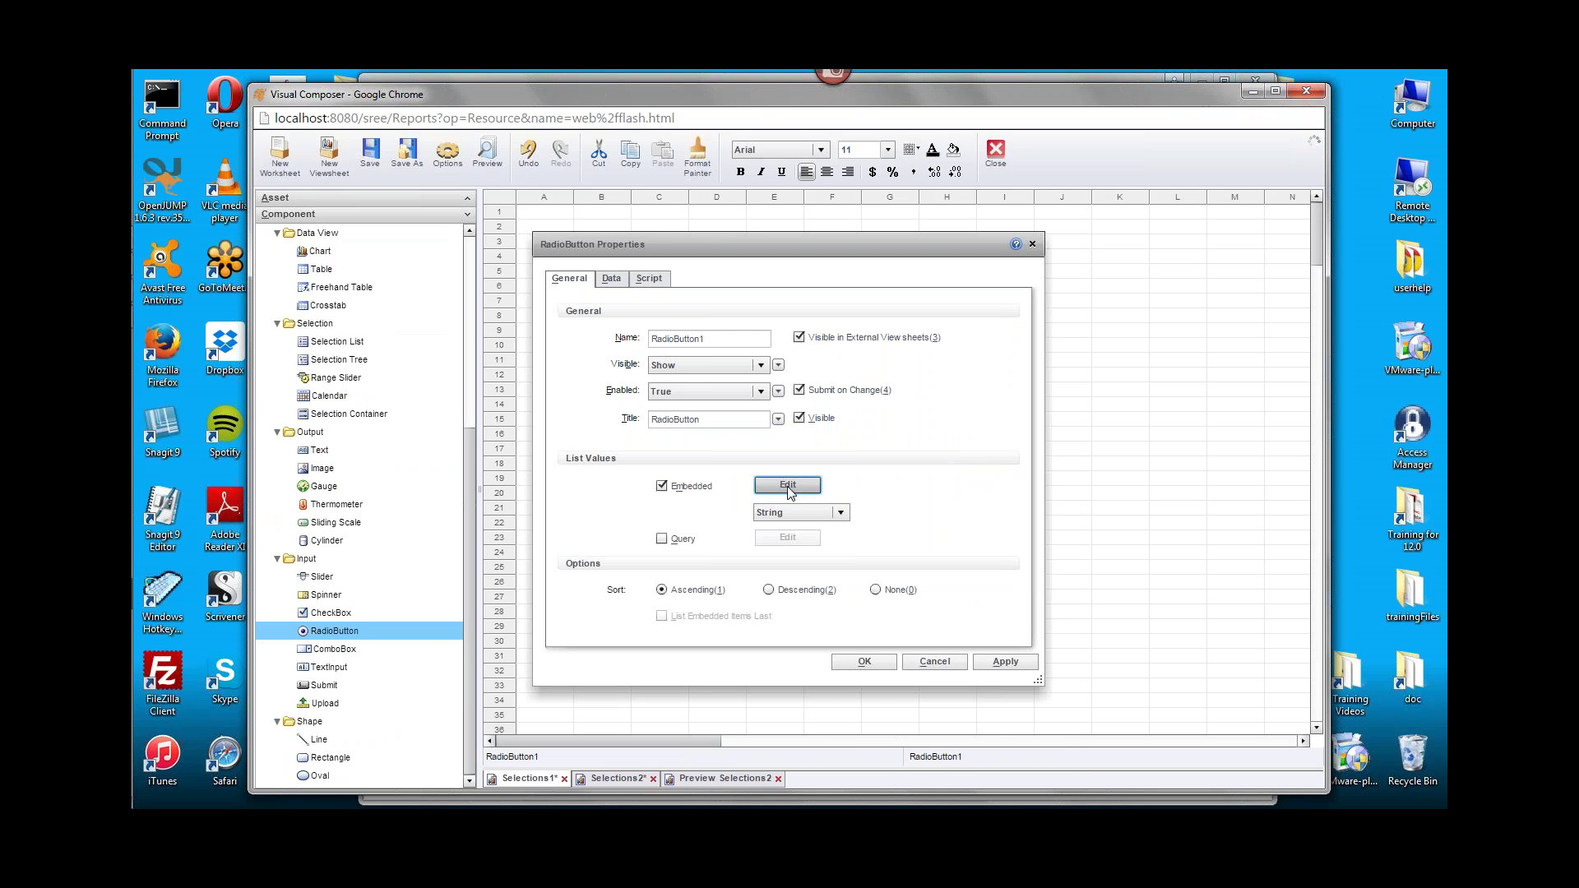
Add an embedded list entry to the radio button with the label Last Year and the value lastYear.
click(788, 484)
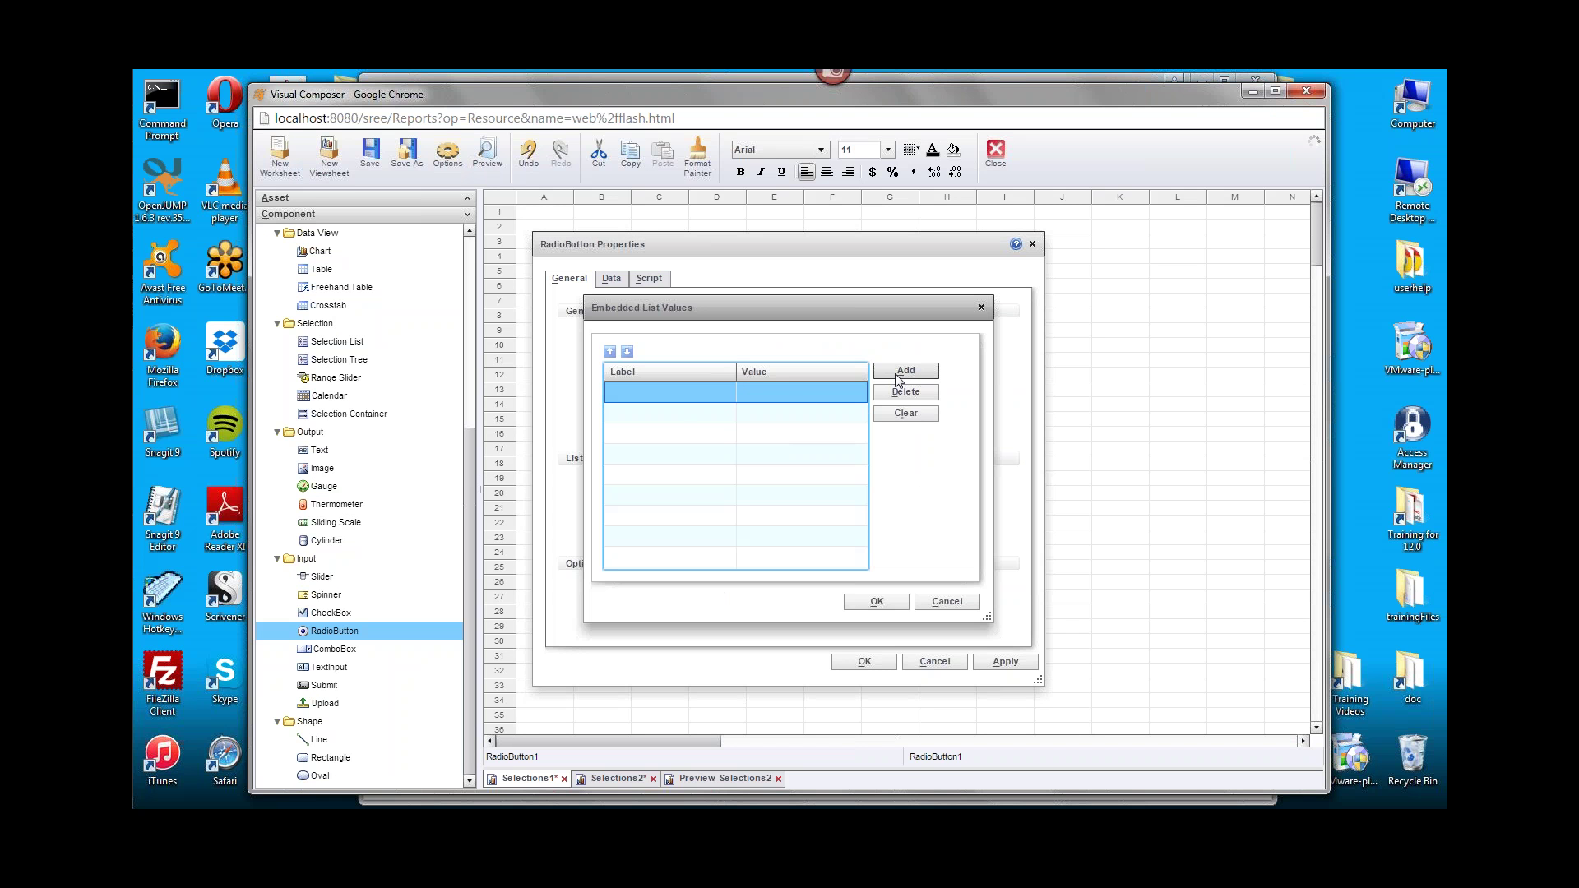
click(689, 393)
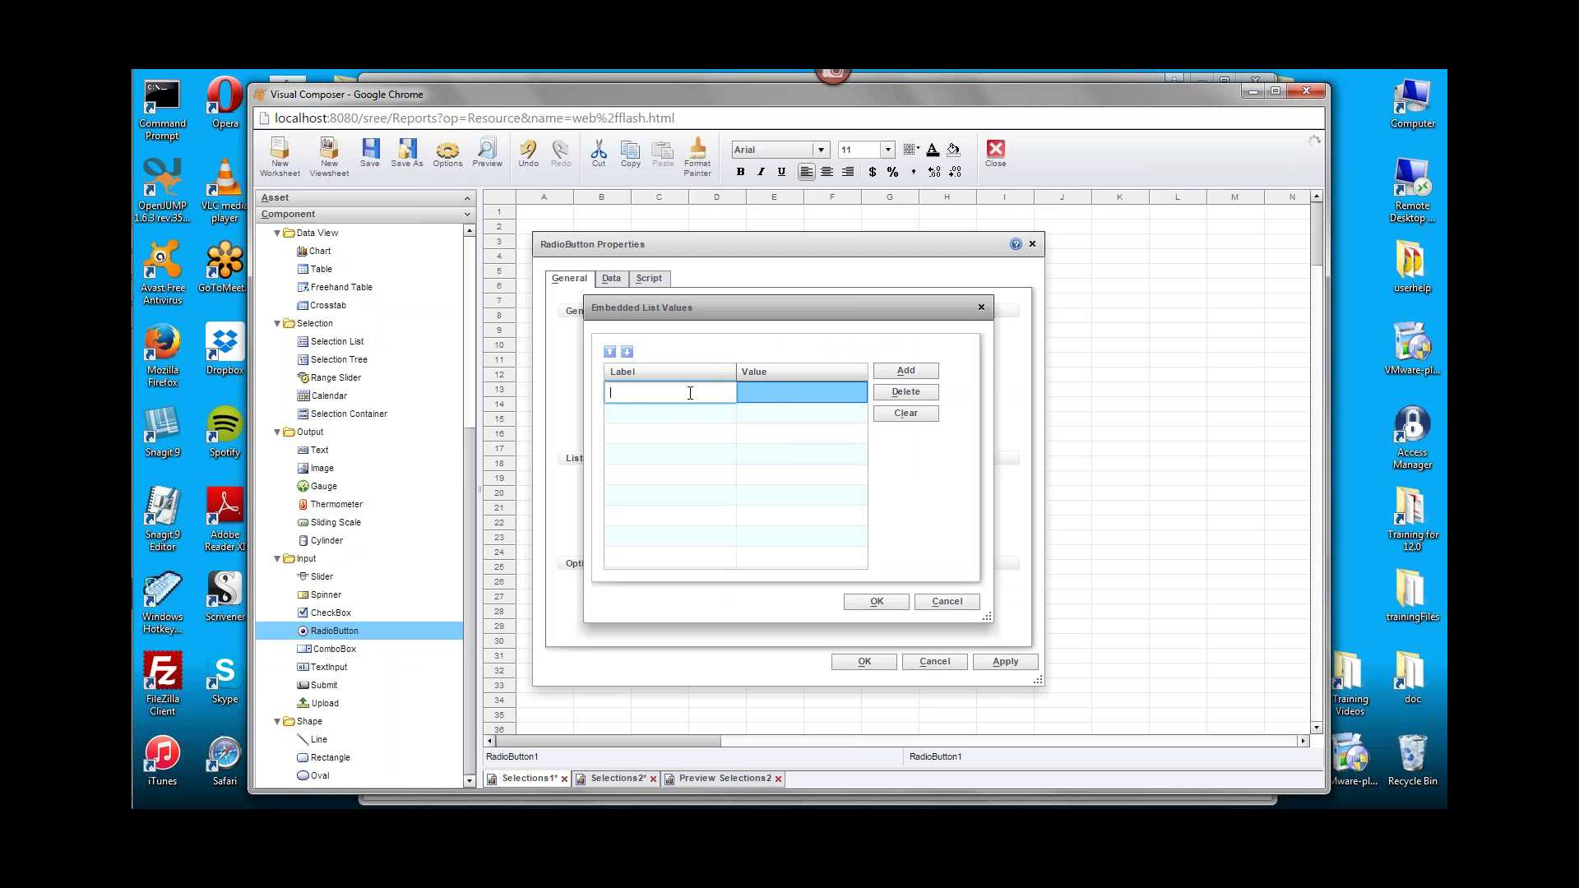
text(Last yea)
key(Delete)
text(Y)
click(813, 384)
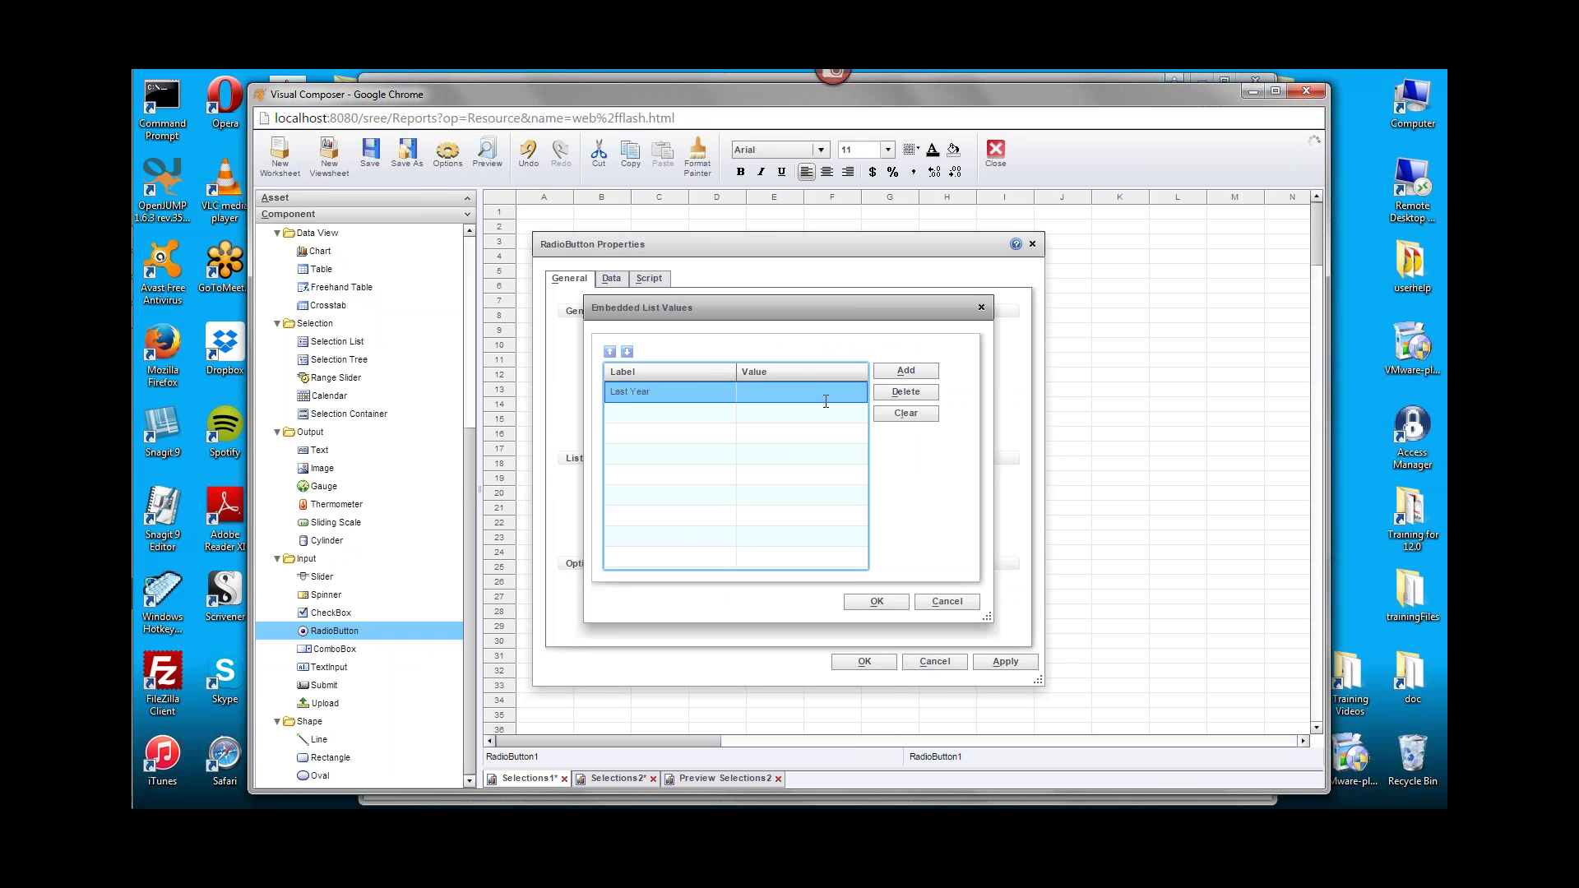
click(839, 392)
text(lastYear)
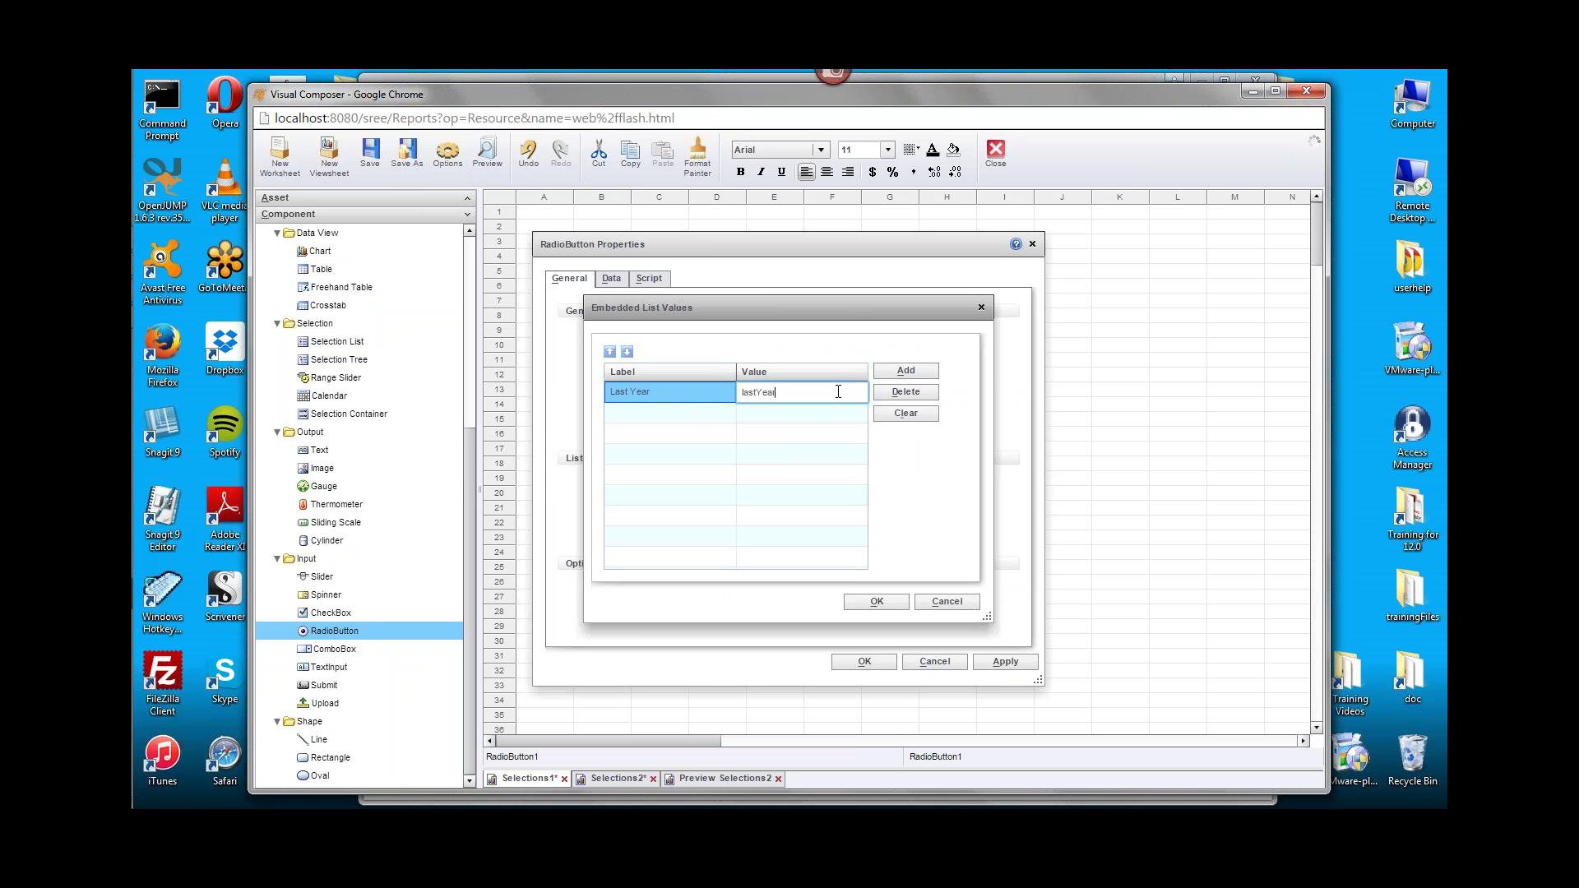
click(664, 418)
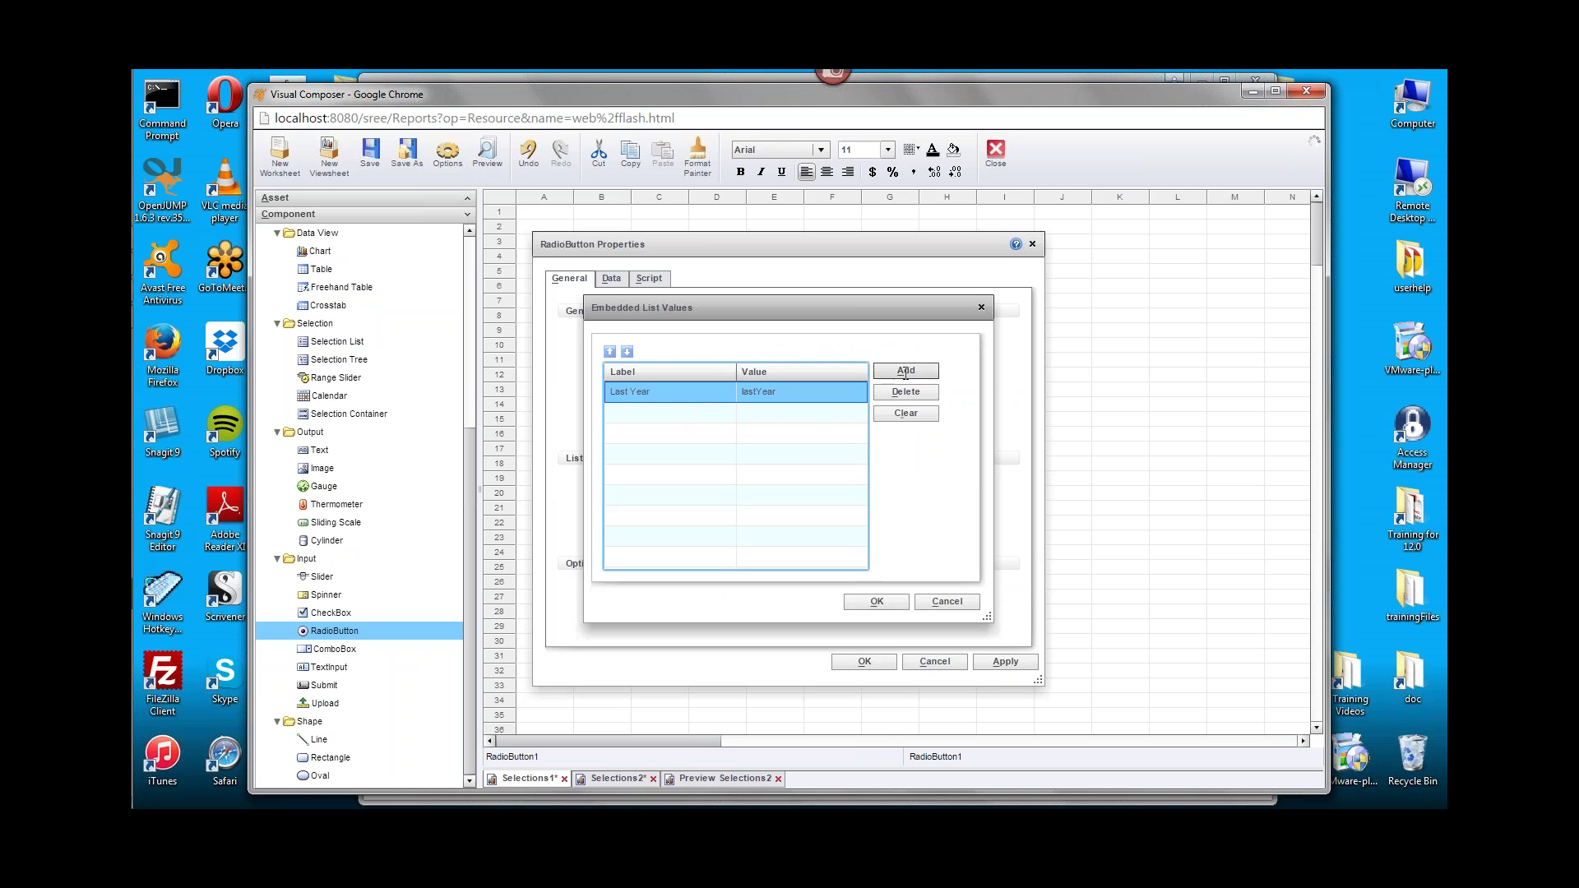
Add the embedded entry Two Years Ago with value twoYearsAgo, confirm the properties, and make the radio button one row taller.
click(911, 370)
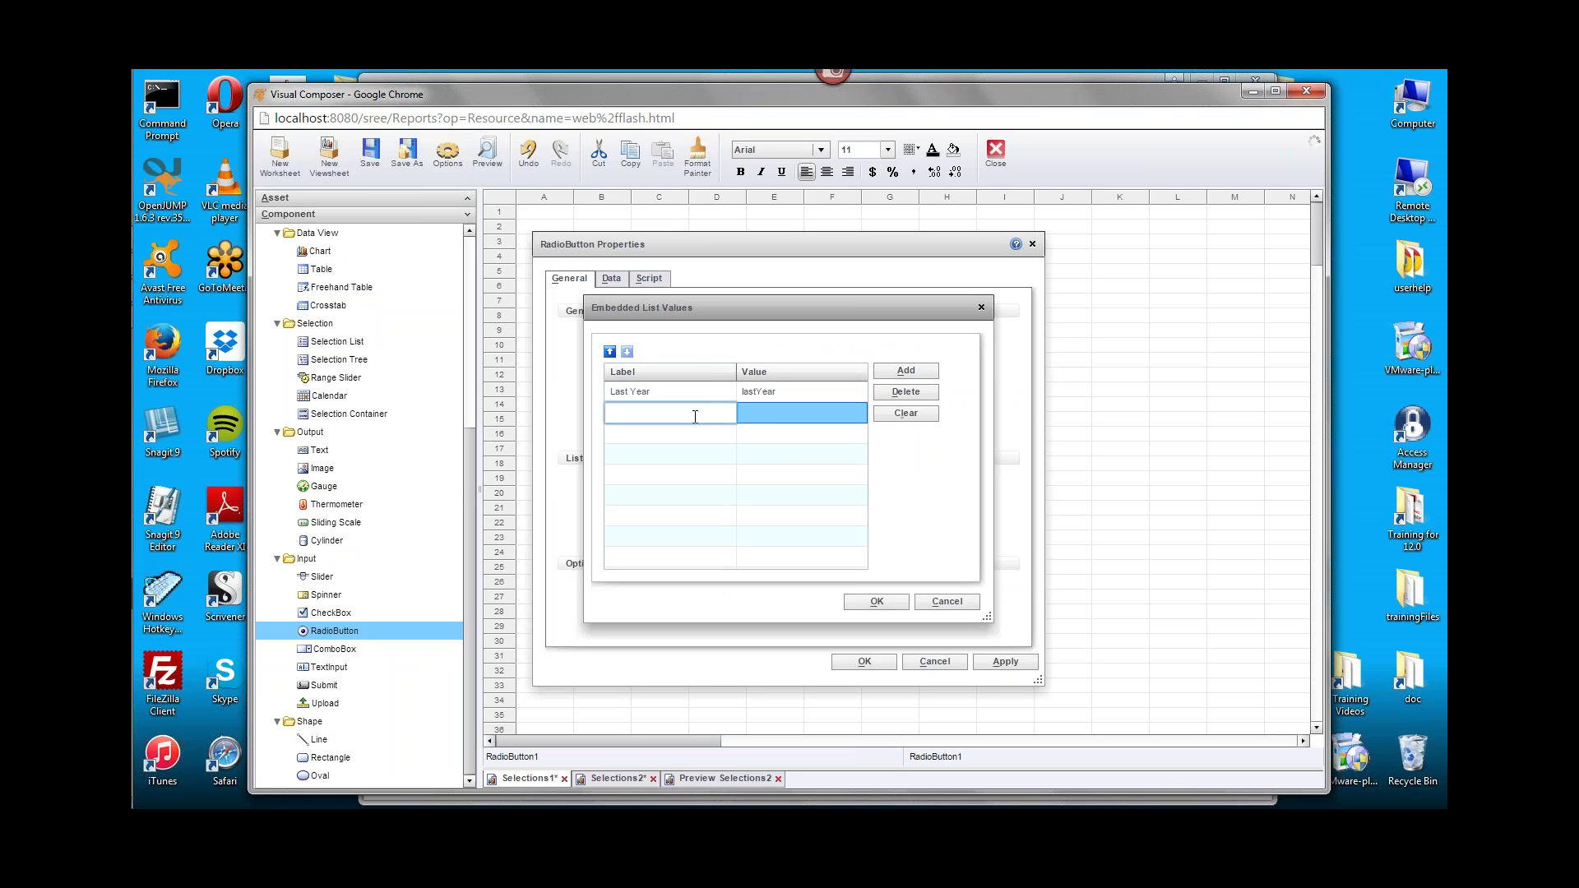
text(Two Years Ago)
click(796, 412)
text(twoYears)
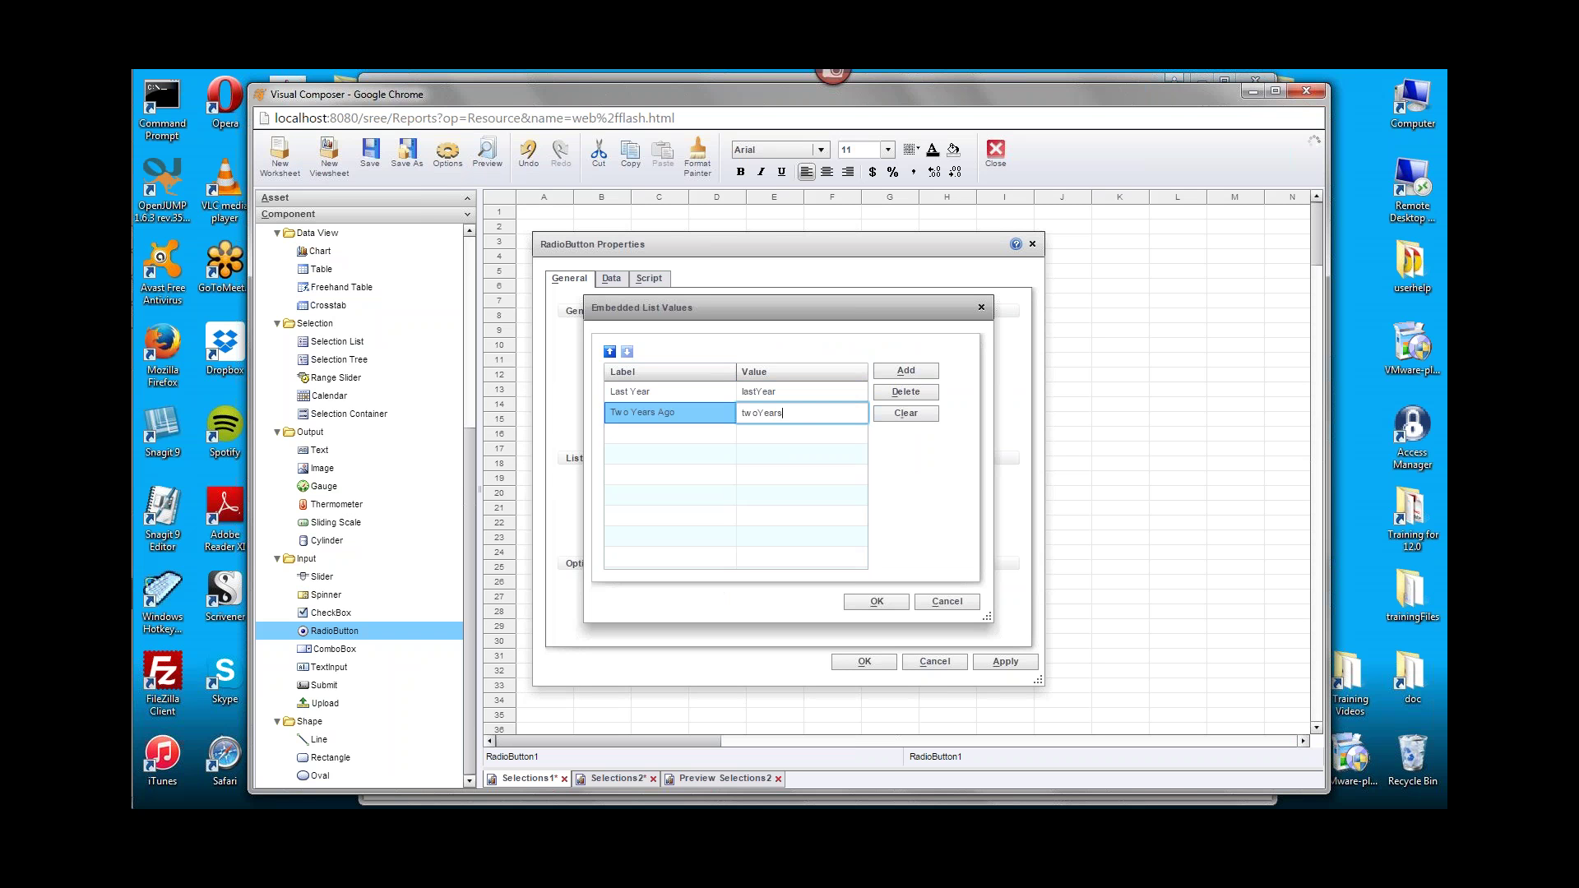
text(Ago)
click(874, 601)
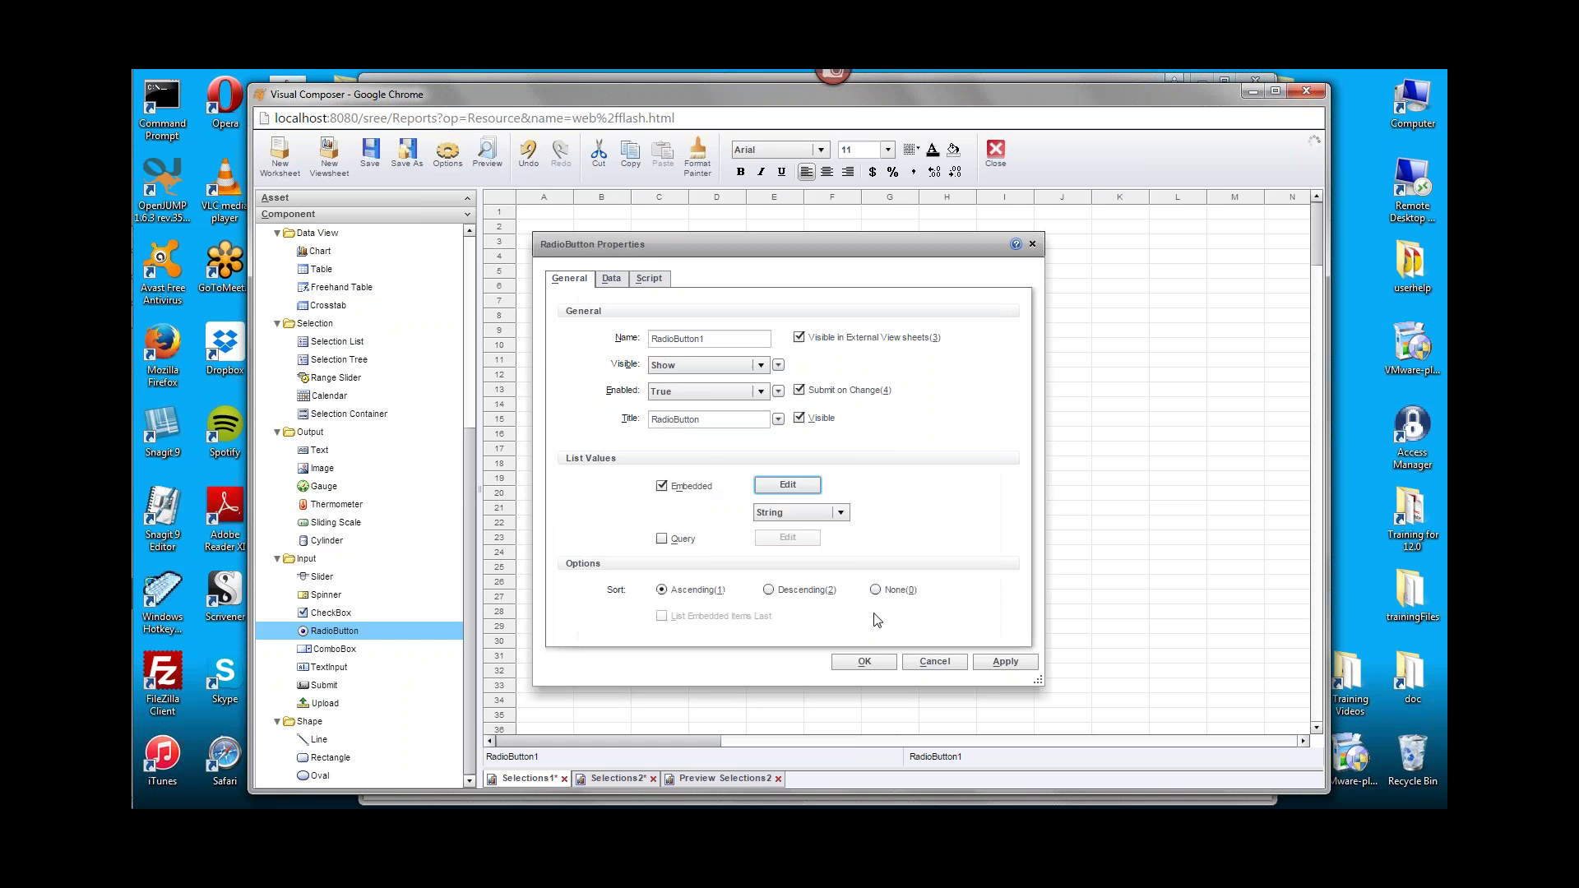
click(864, 661)
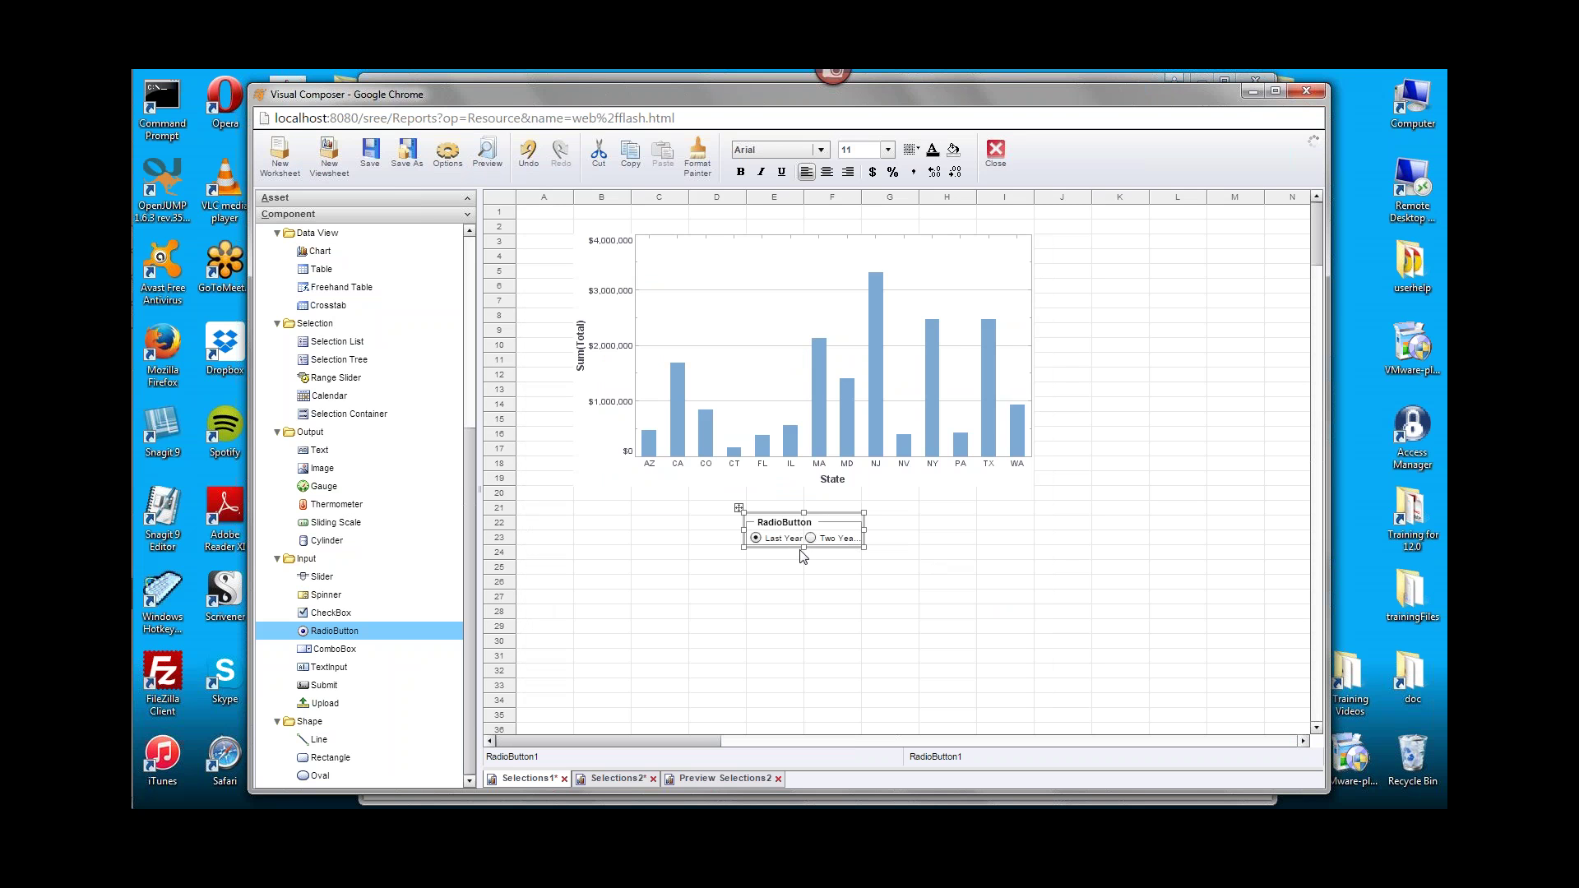
drag(802, 548, 819, 579)
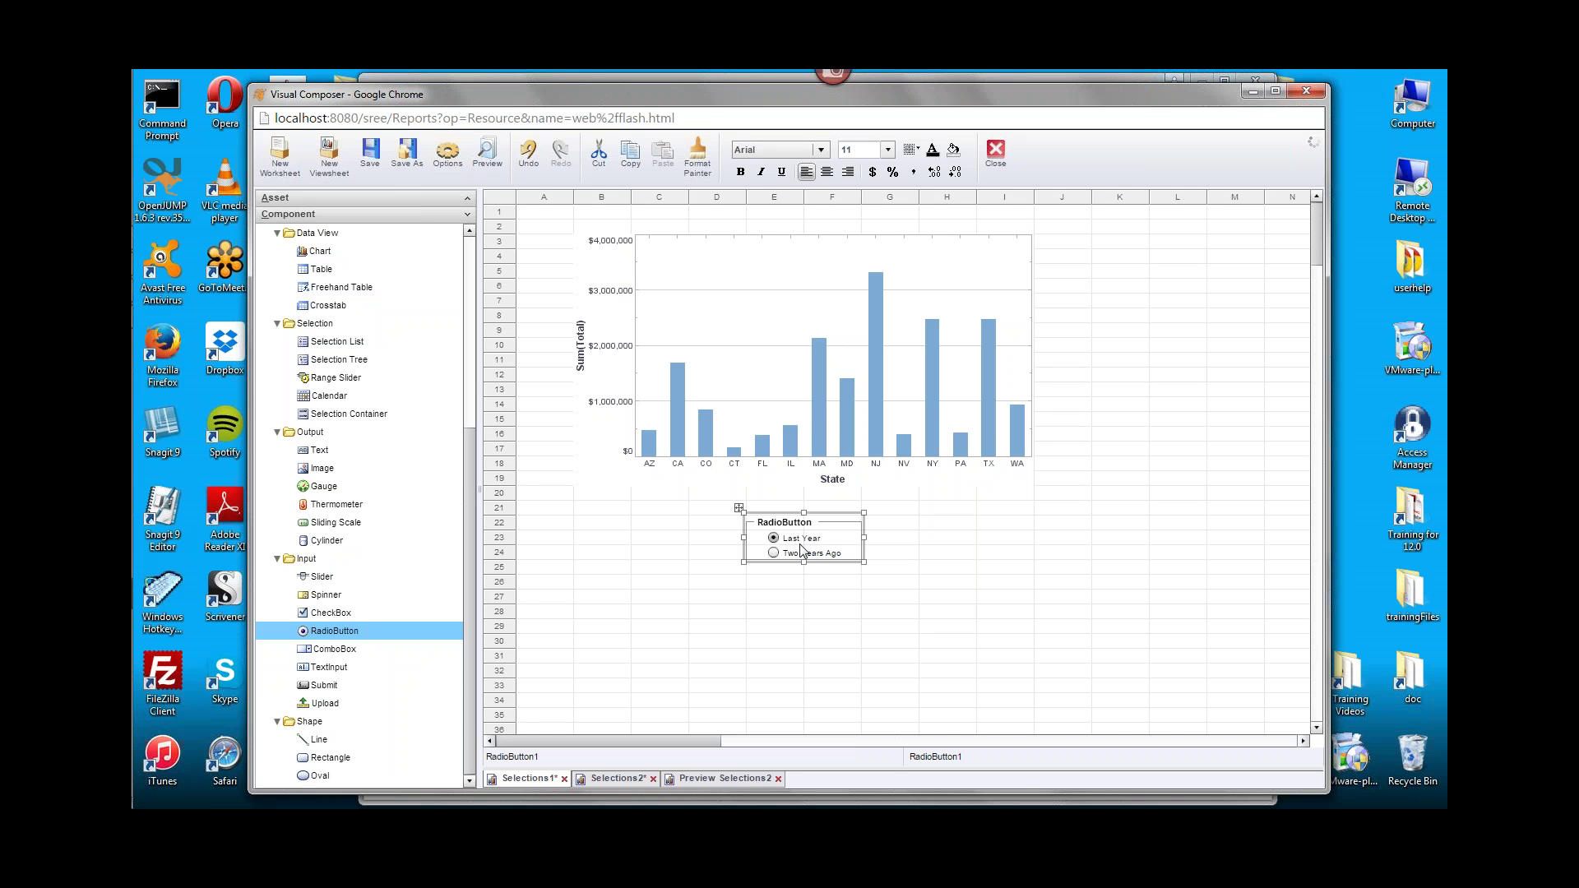
Open the condition settings of the state chart and define a condition where Date is between two values.
mouse_move(820, 363)
click(748, 390)
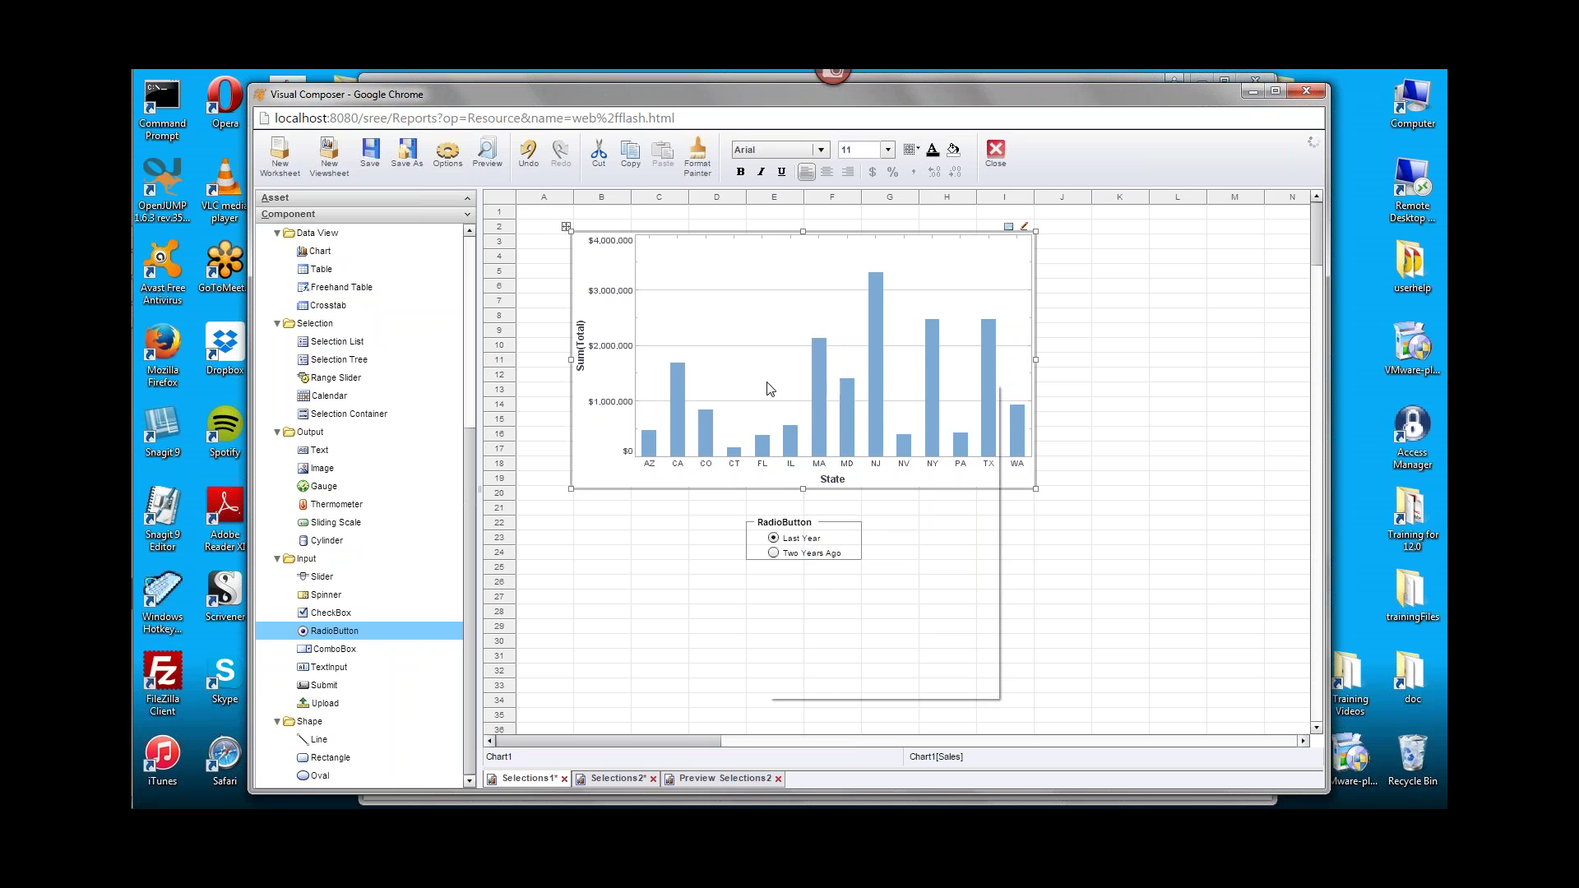
right_click(768, 389)
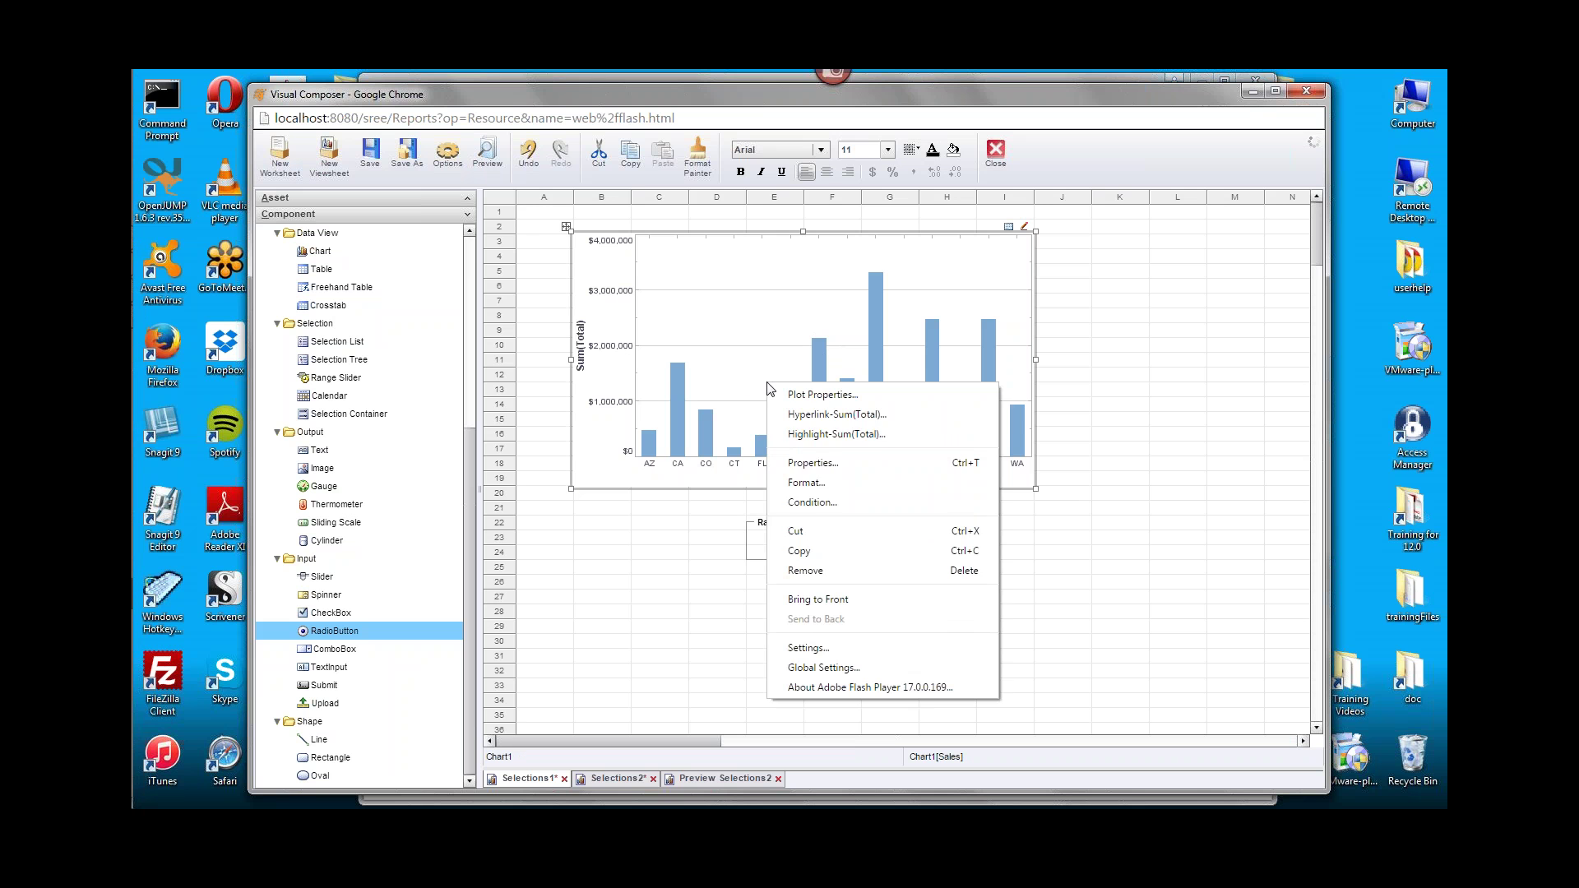
click(870, 504)
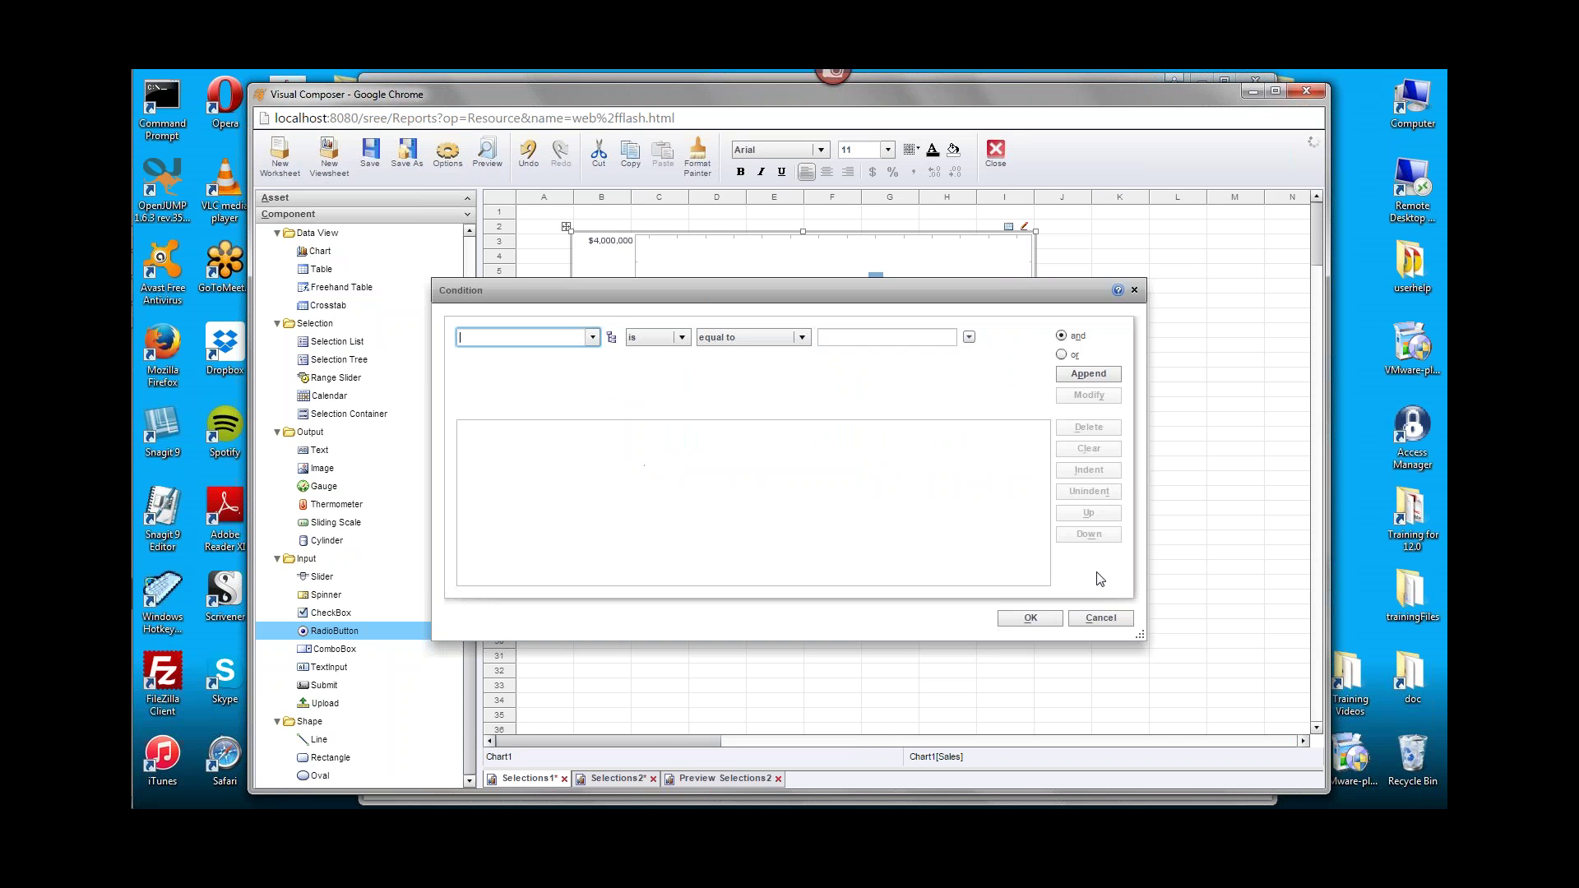
click(592, 337)
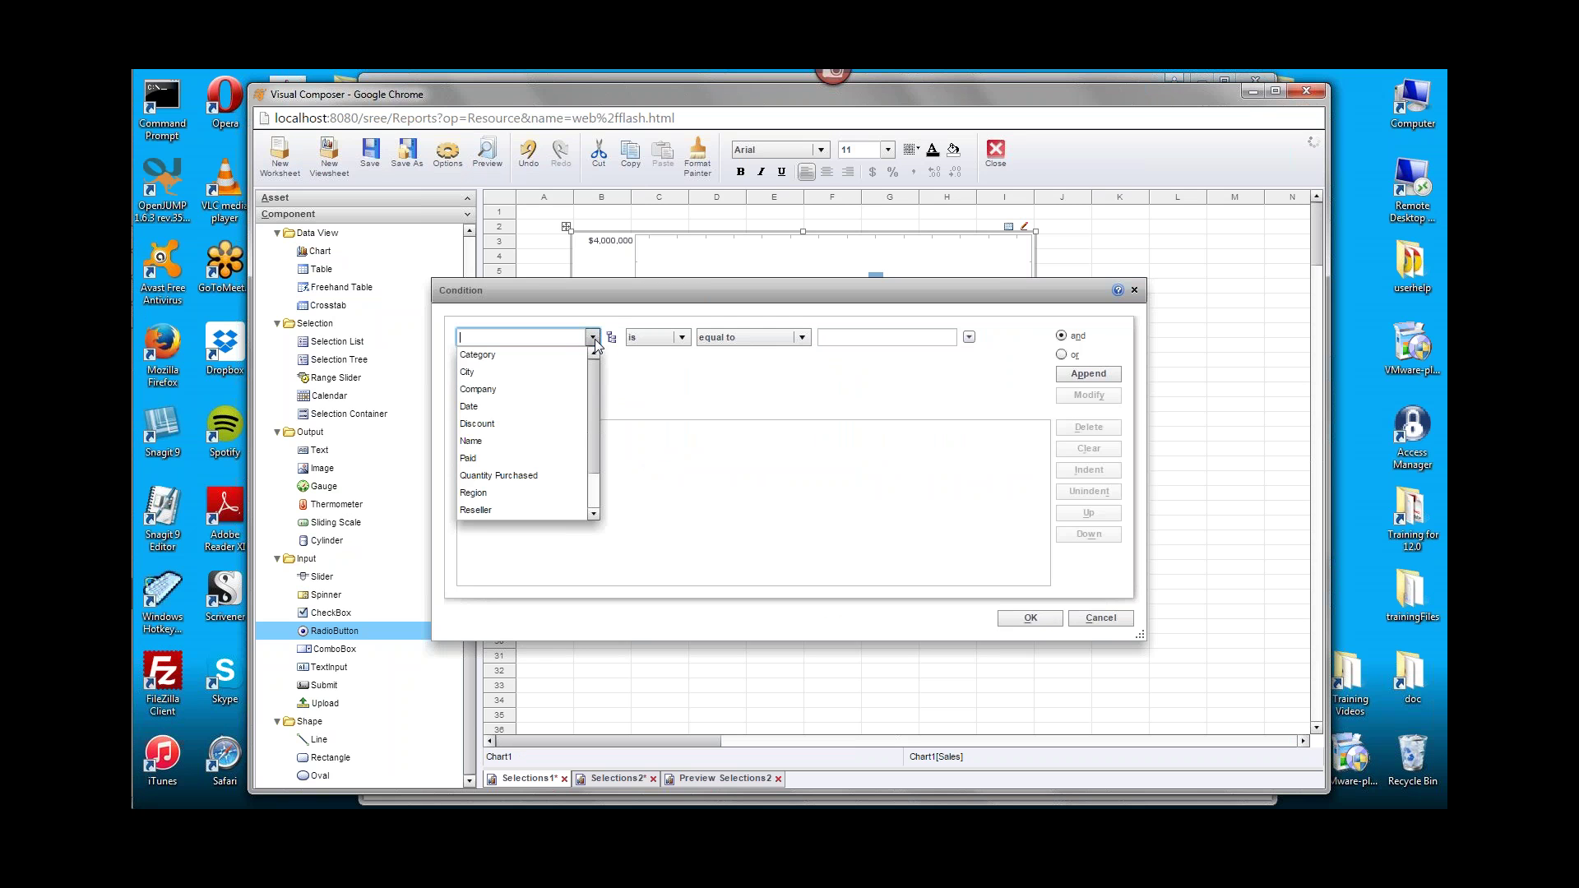
click(523, 407)
click(751, 339)
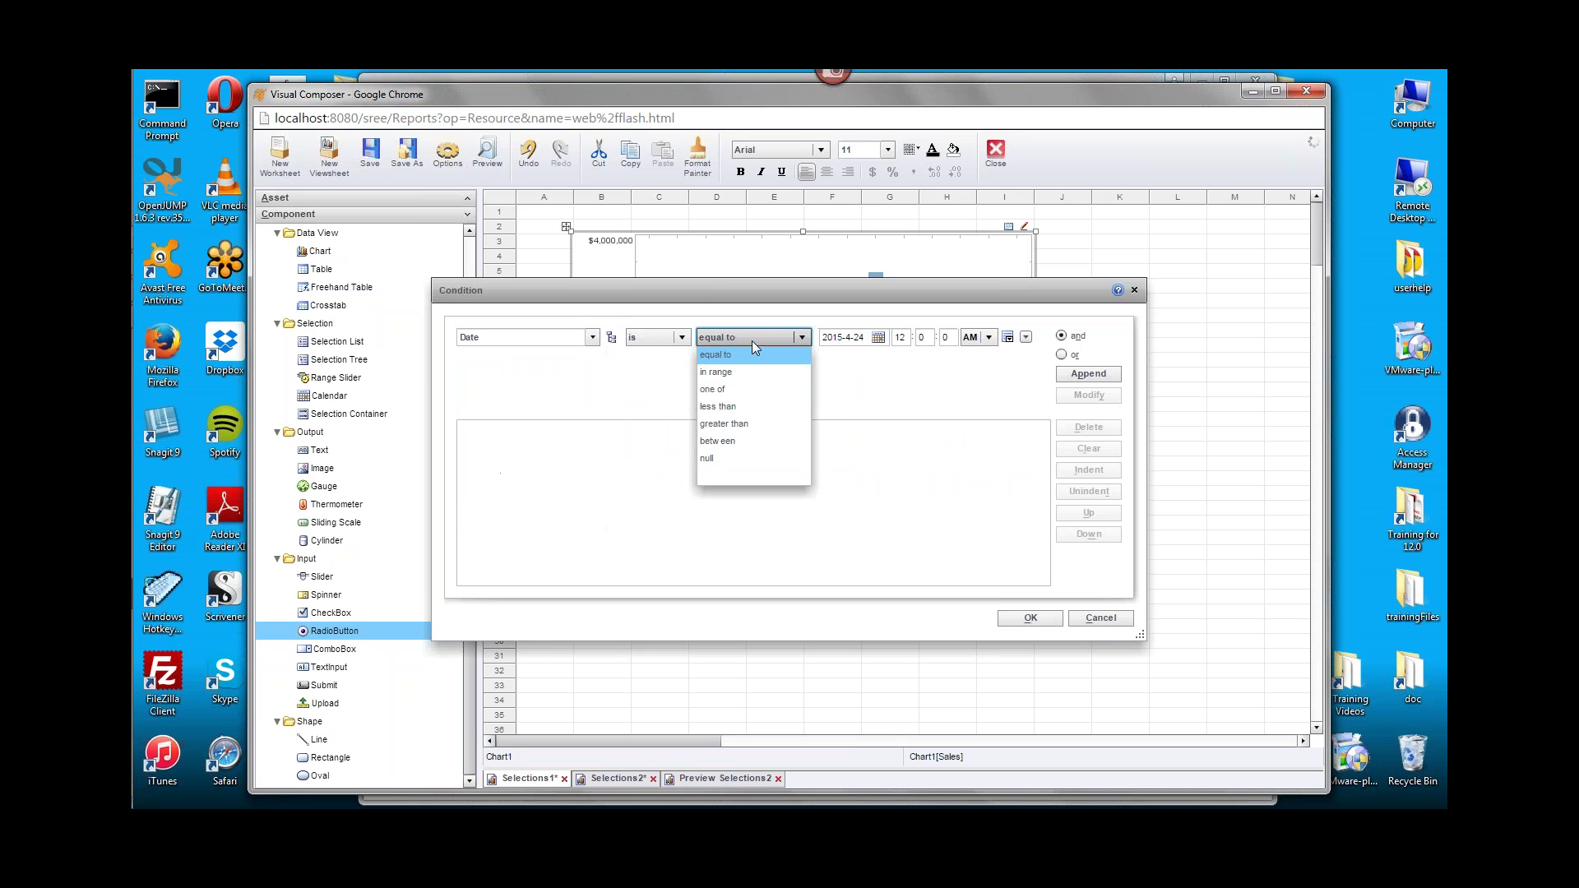
click(744, 441)
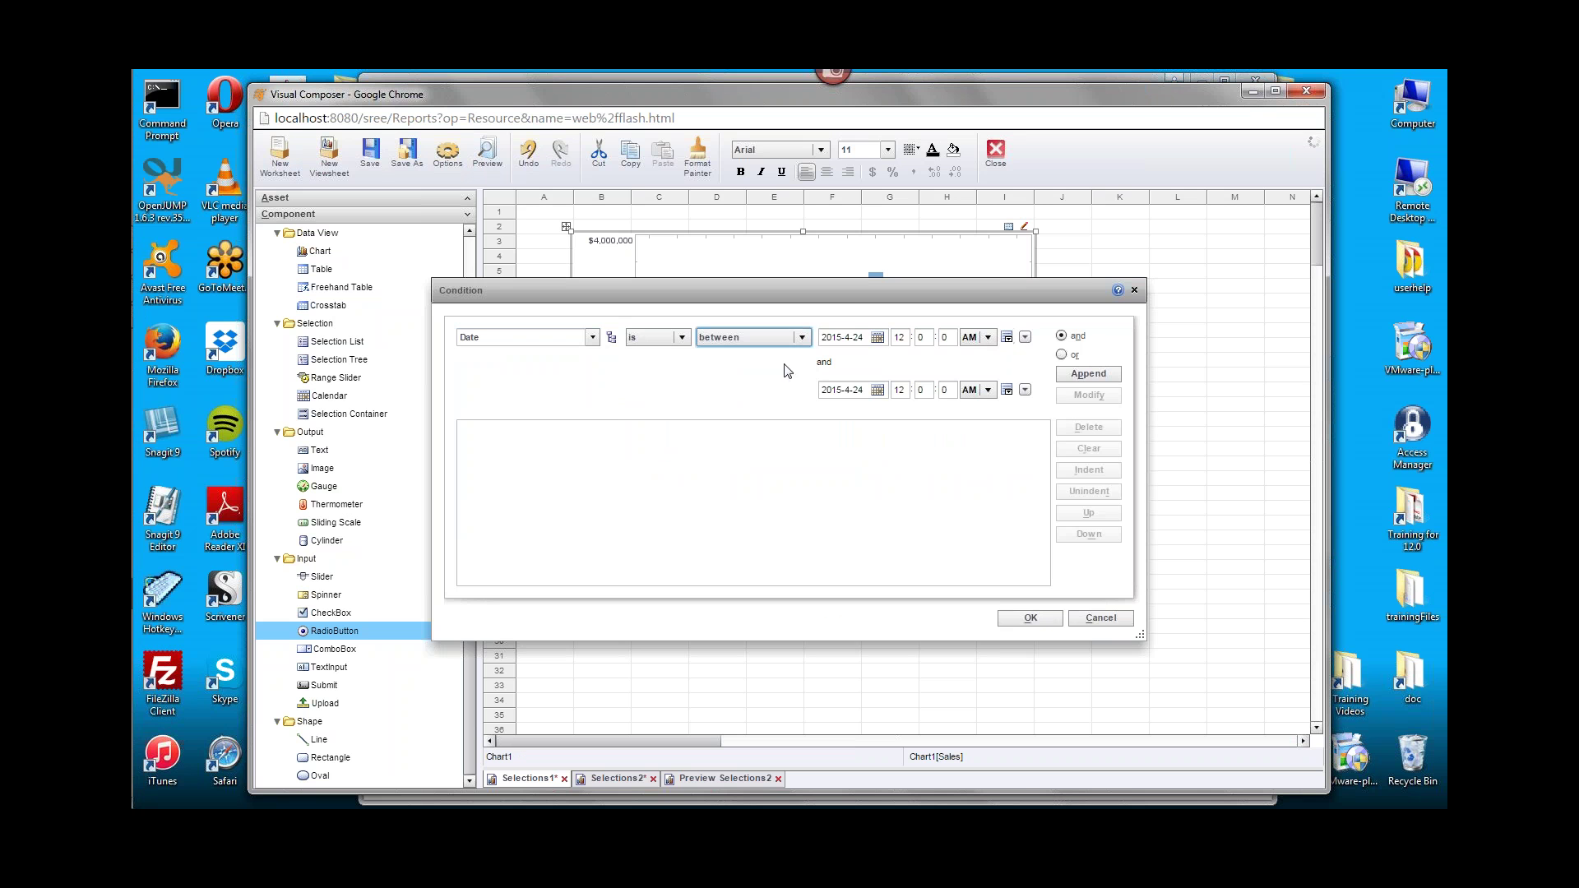
Change both bounds of the Date condition to expressions and switch each from SQL to JavaScript.
click(1024, 338)
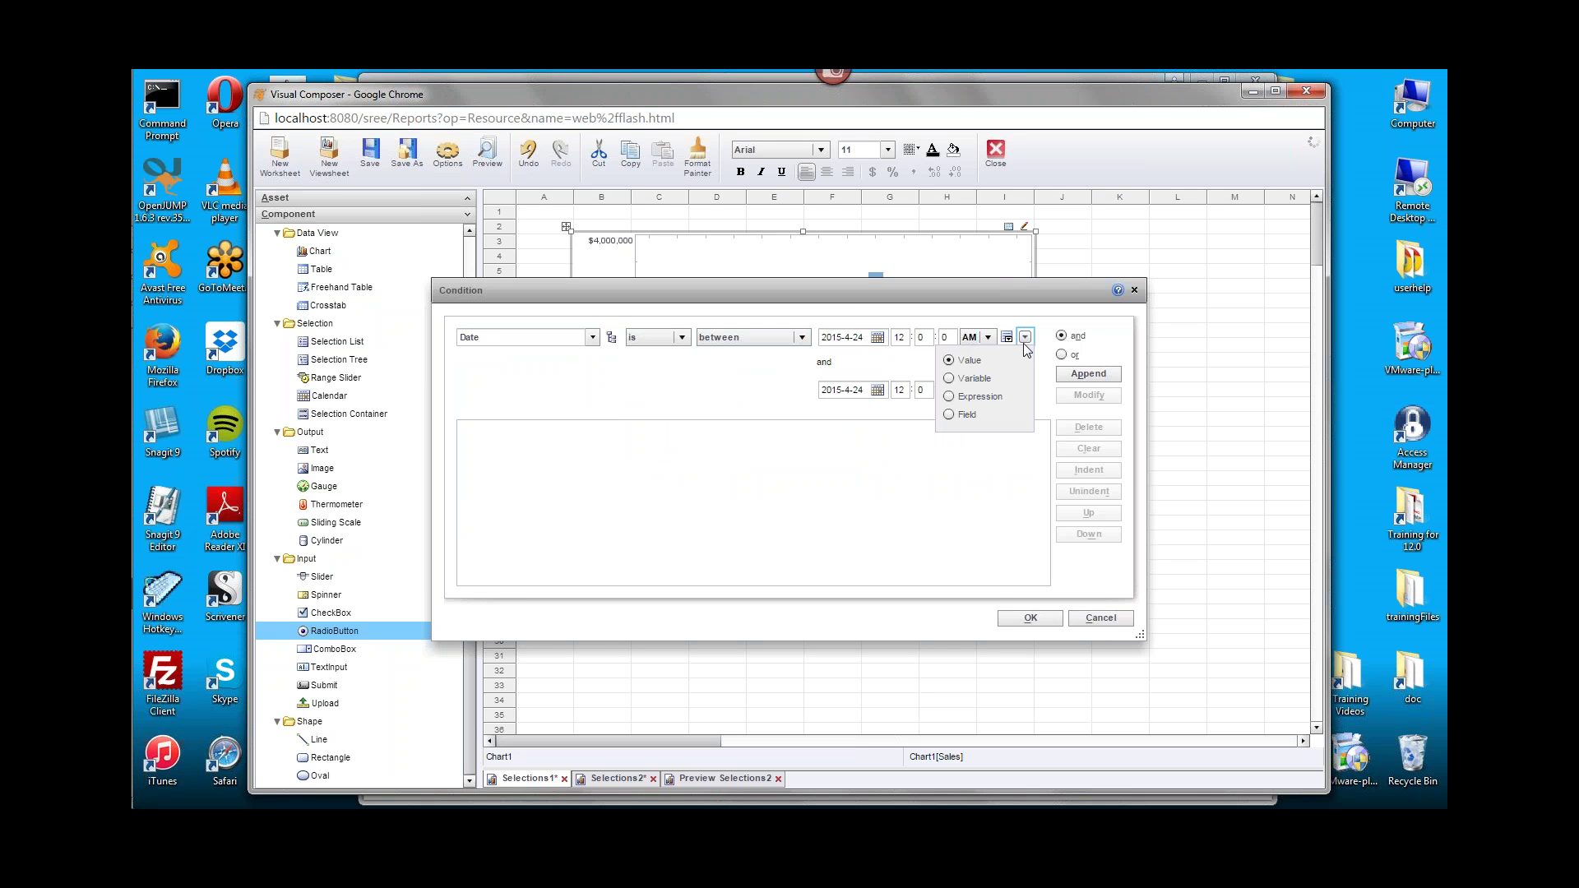
click(972, 399)
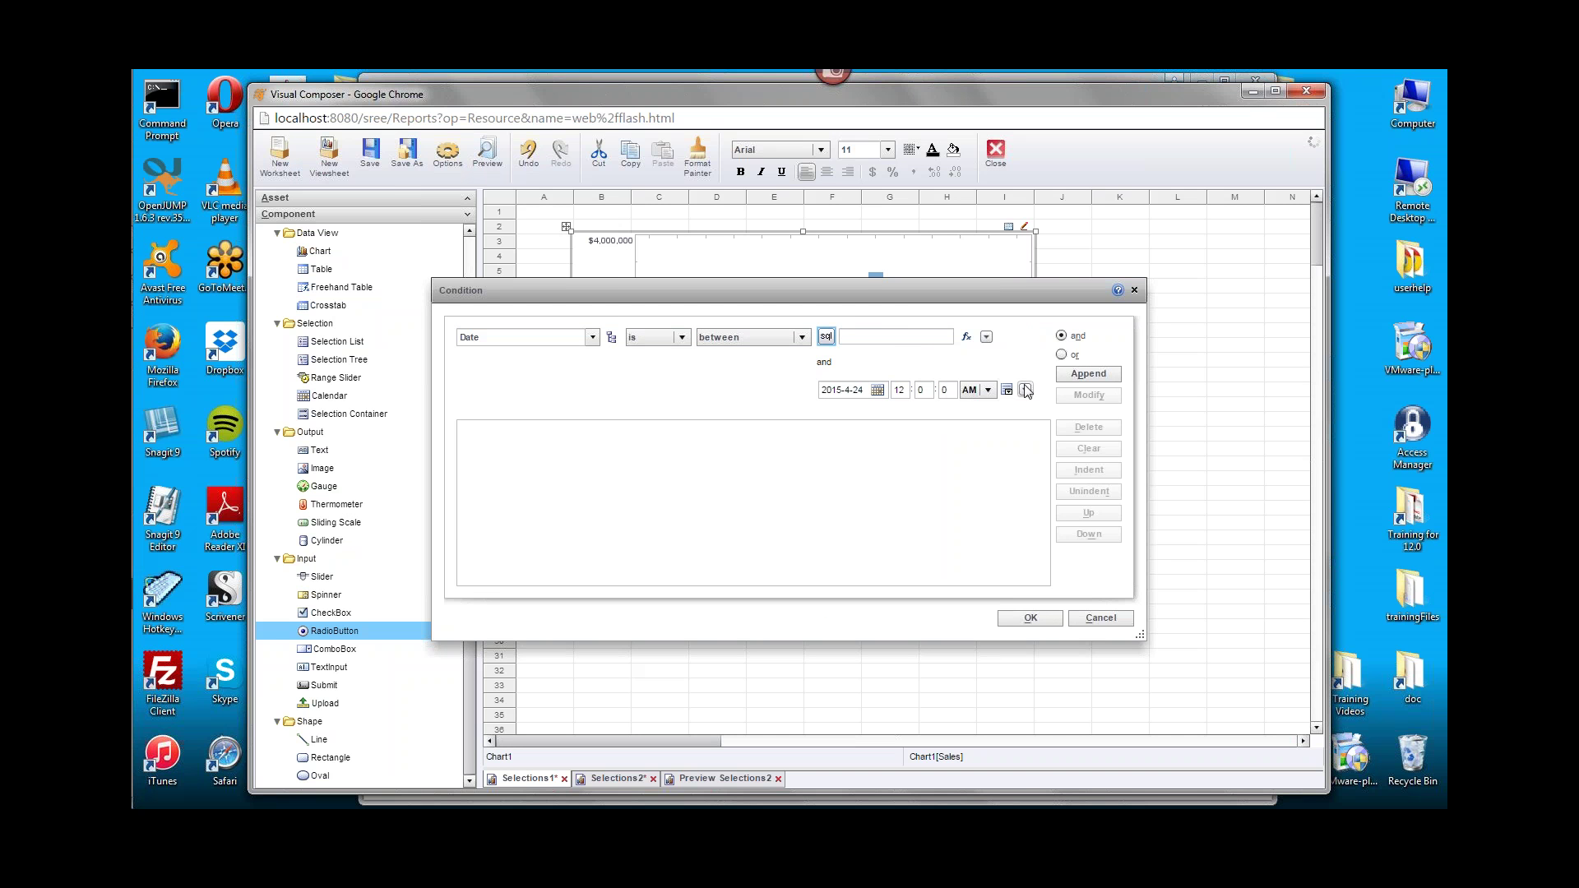
click(1024, 392)
click(964, 452)
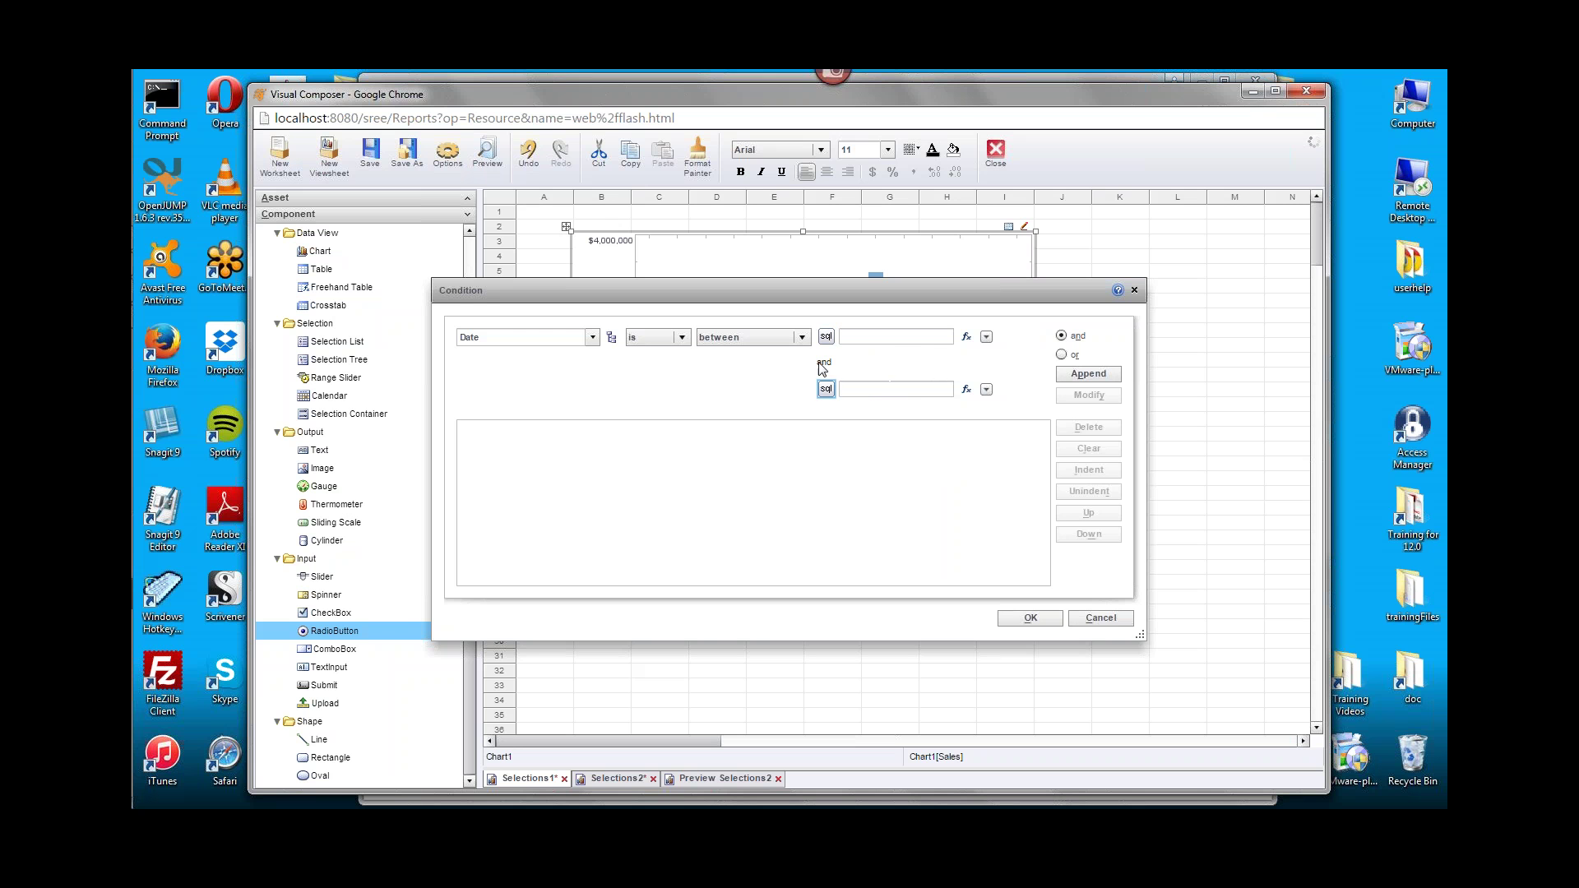
click(825, 337)
click(826, 388)
In the first bound's formula, declare the variable ly as dateAdd('yyyy',-1,CALC.today()).
click(966, 338)
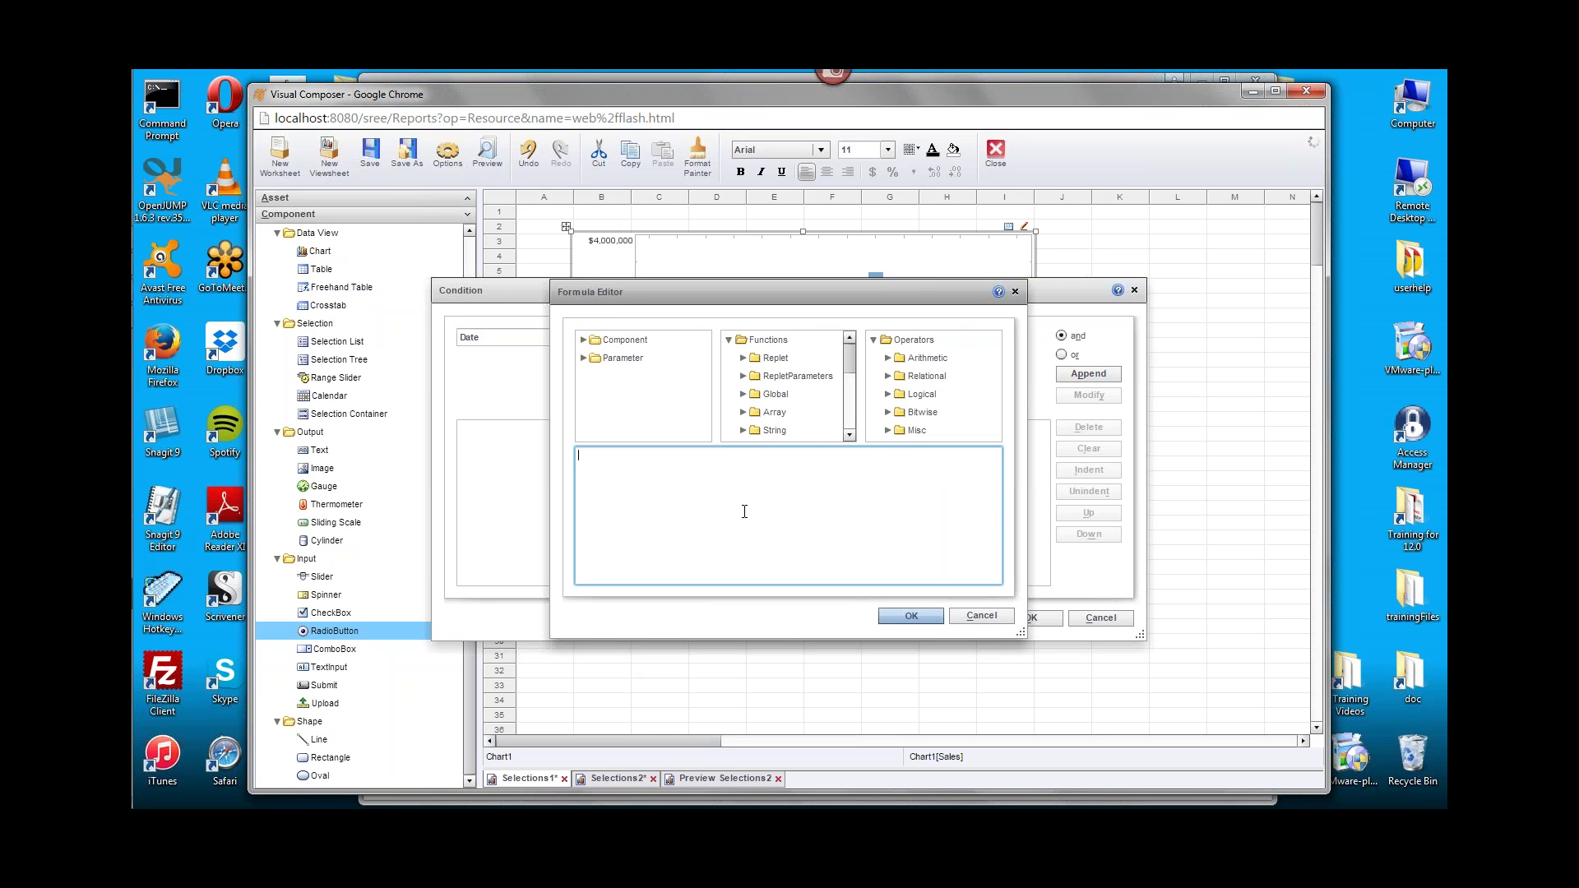
text(var)
text(ly = CALC.today())
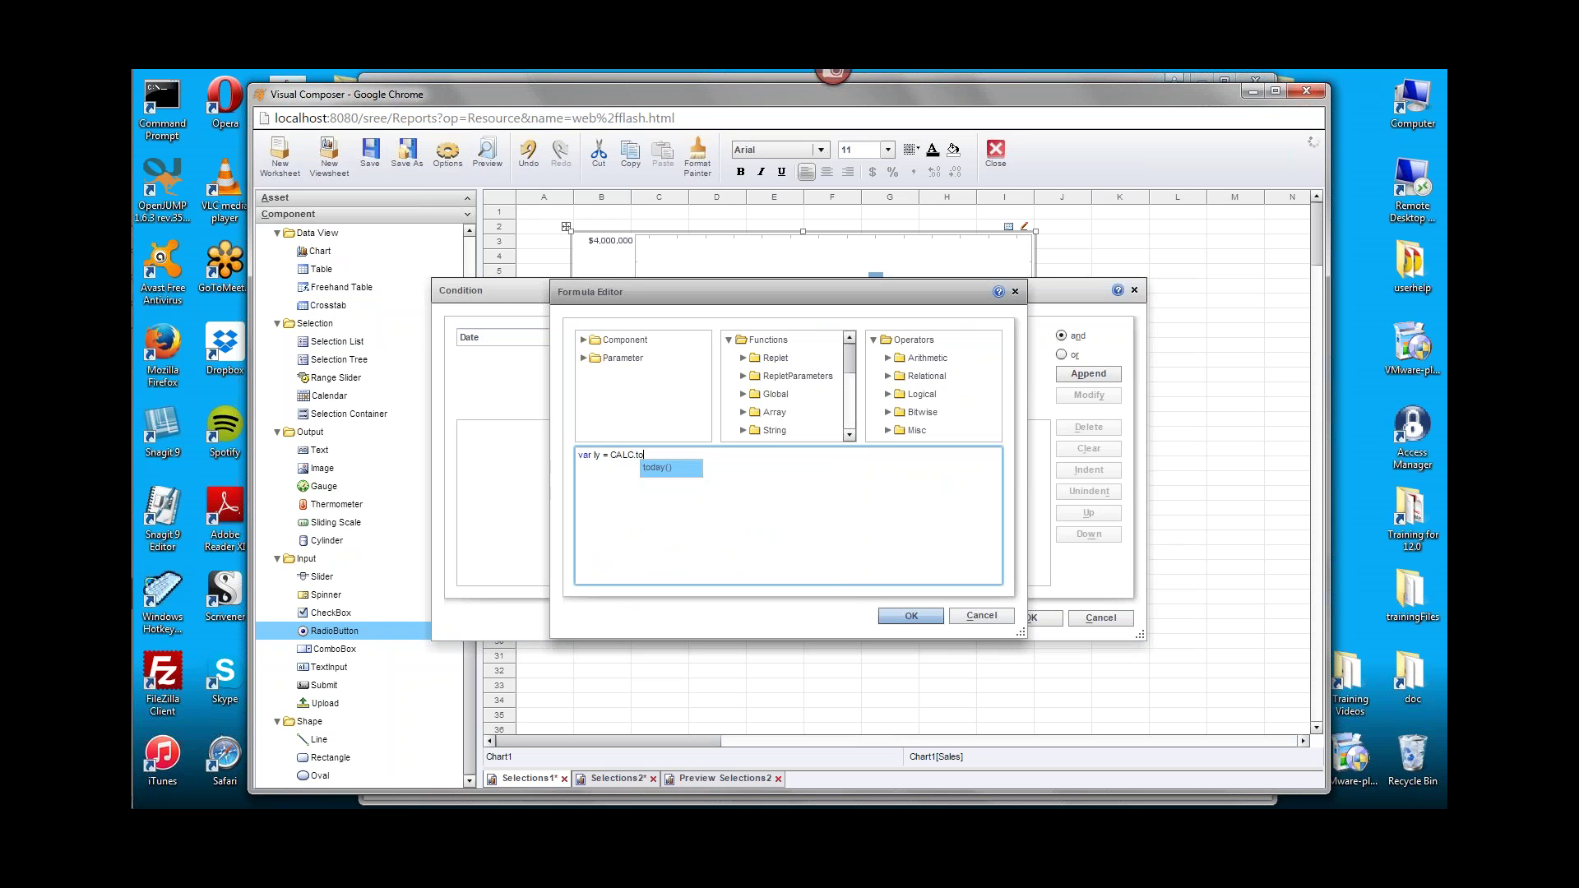
key(Return)
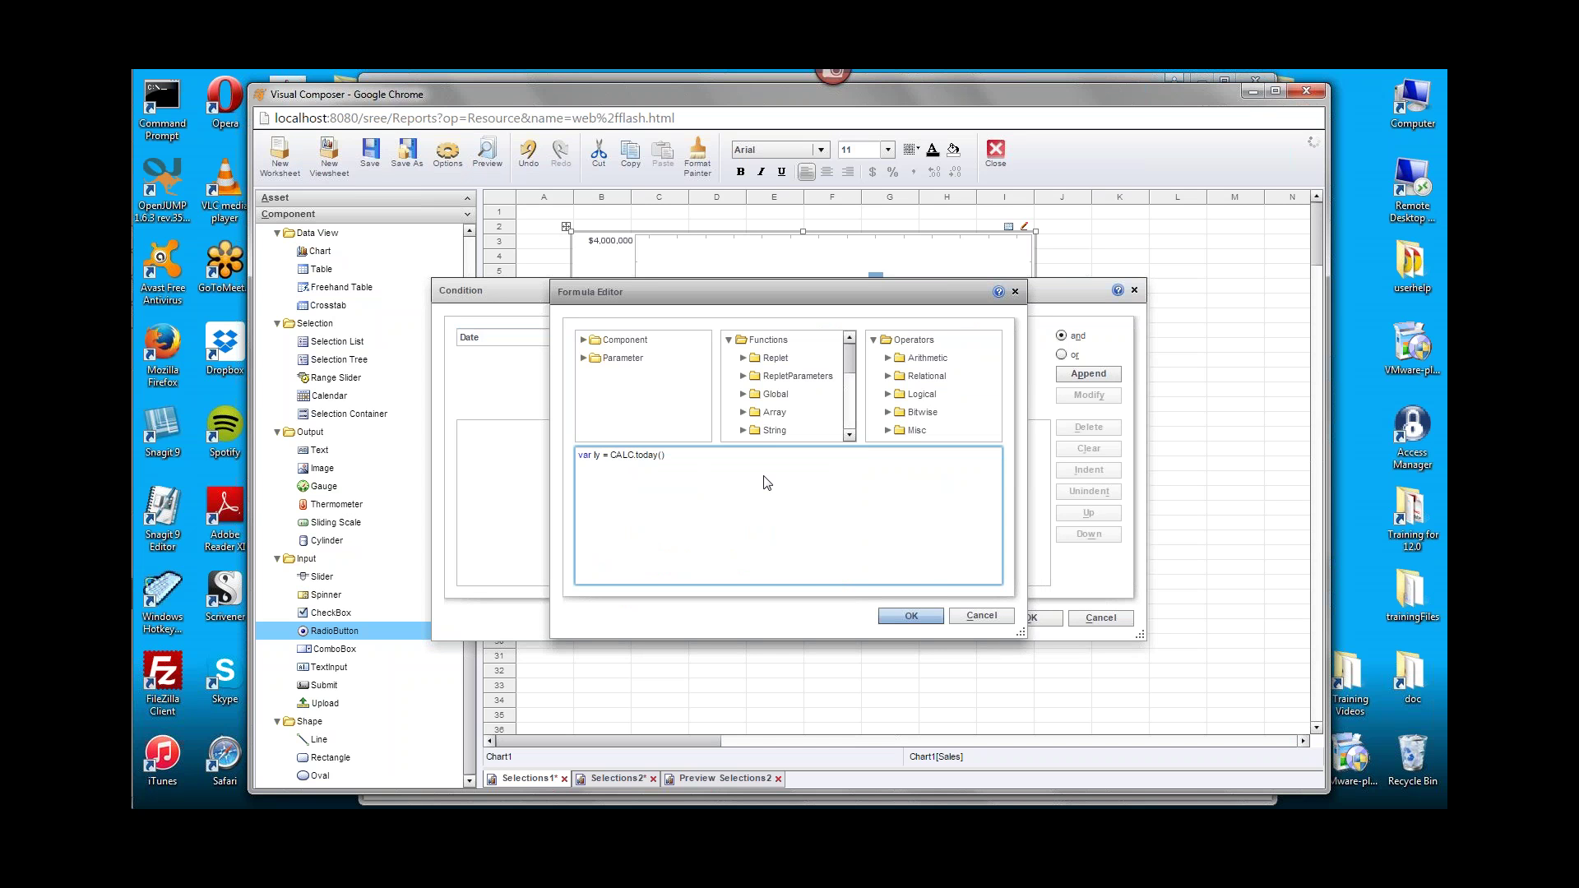
text(dateA)
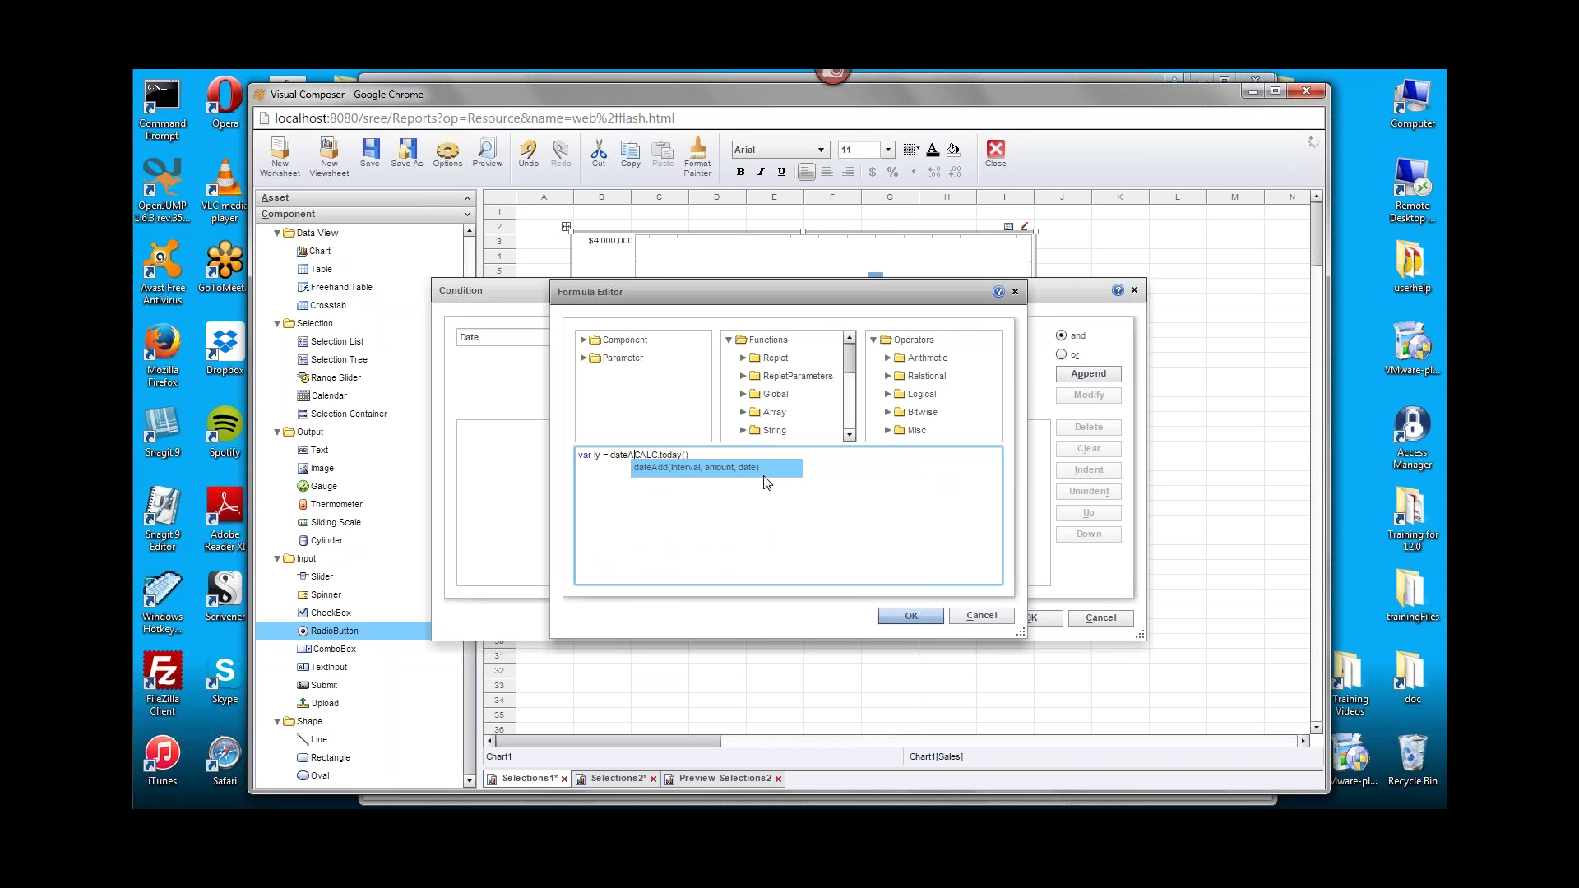
click(763, 474)
key(BackSpace)
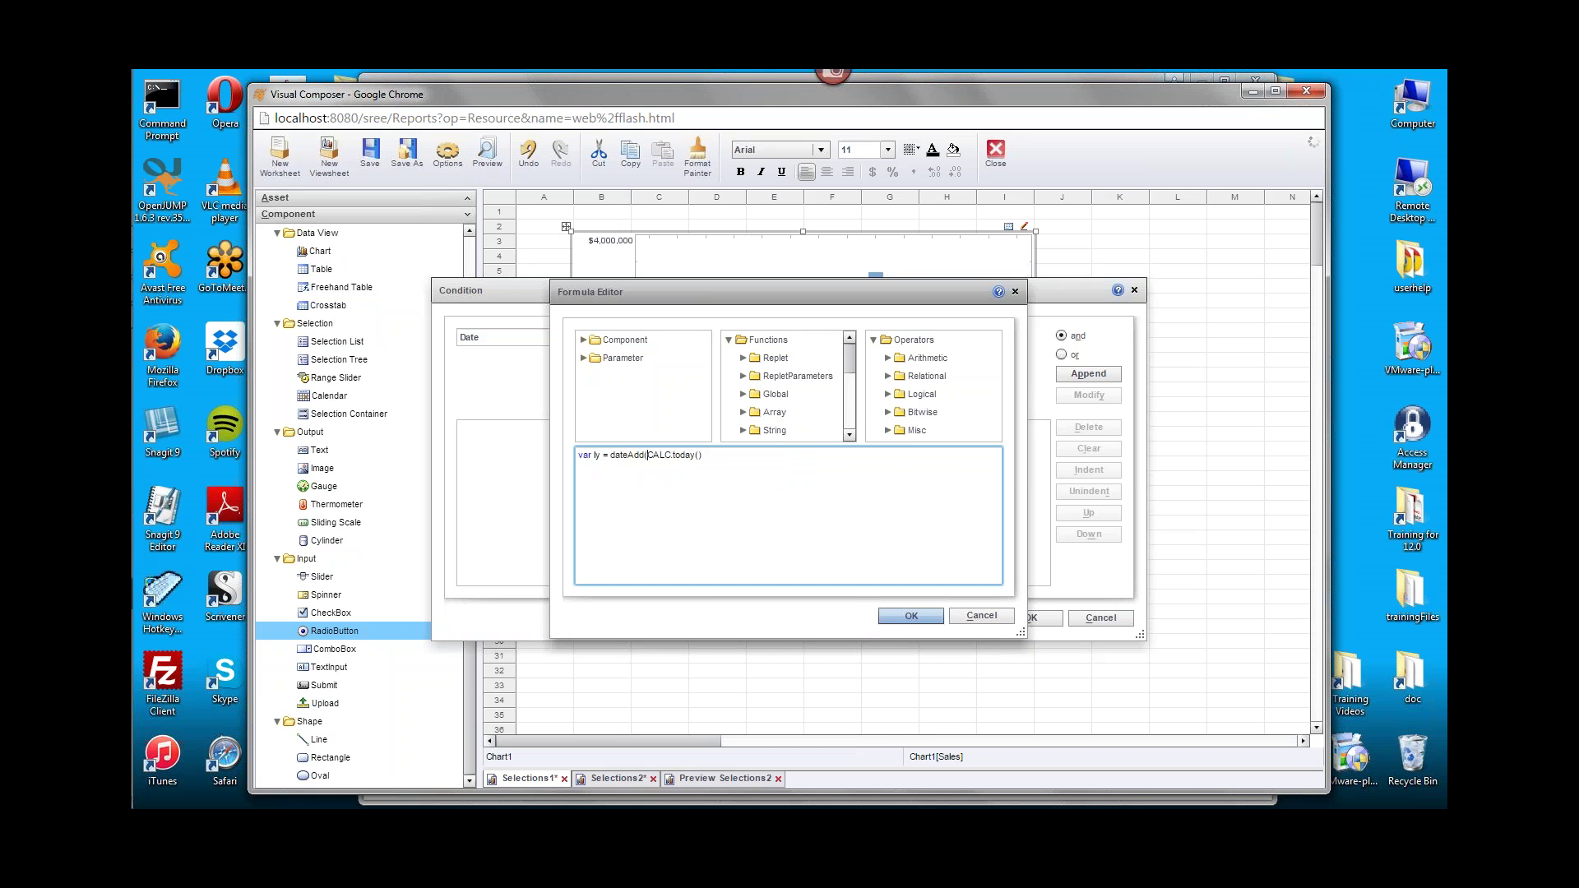
text('yyyy',)
text(-1,)
Wrap the dateAdd expression of ly in CALC.year so the variable holds only the year.
click(762, 458)
click(610, 456)
text(CA)
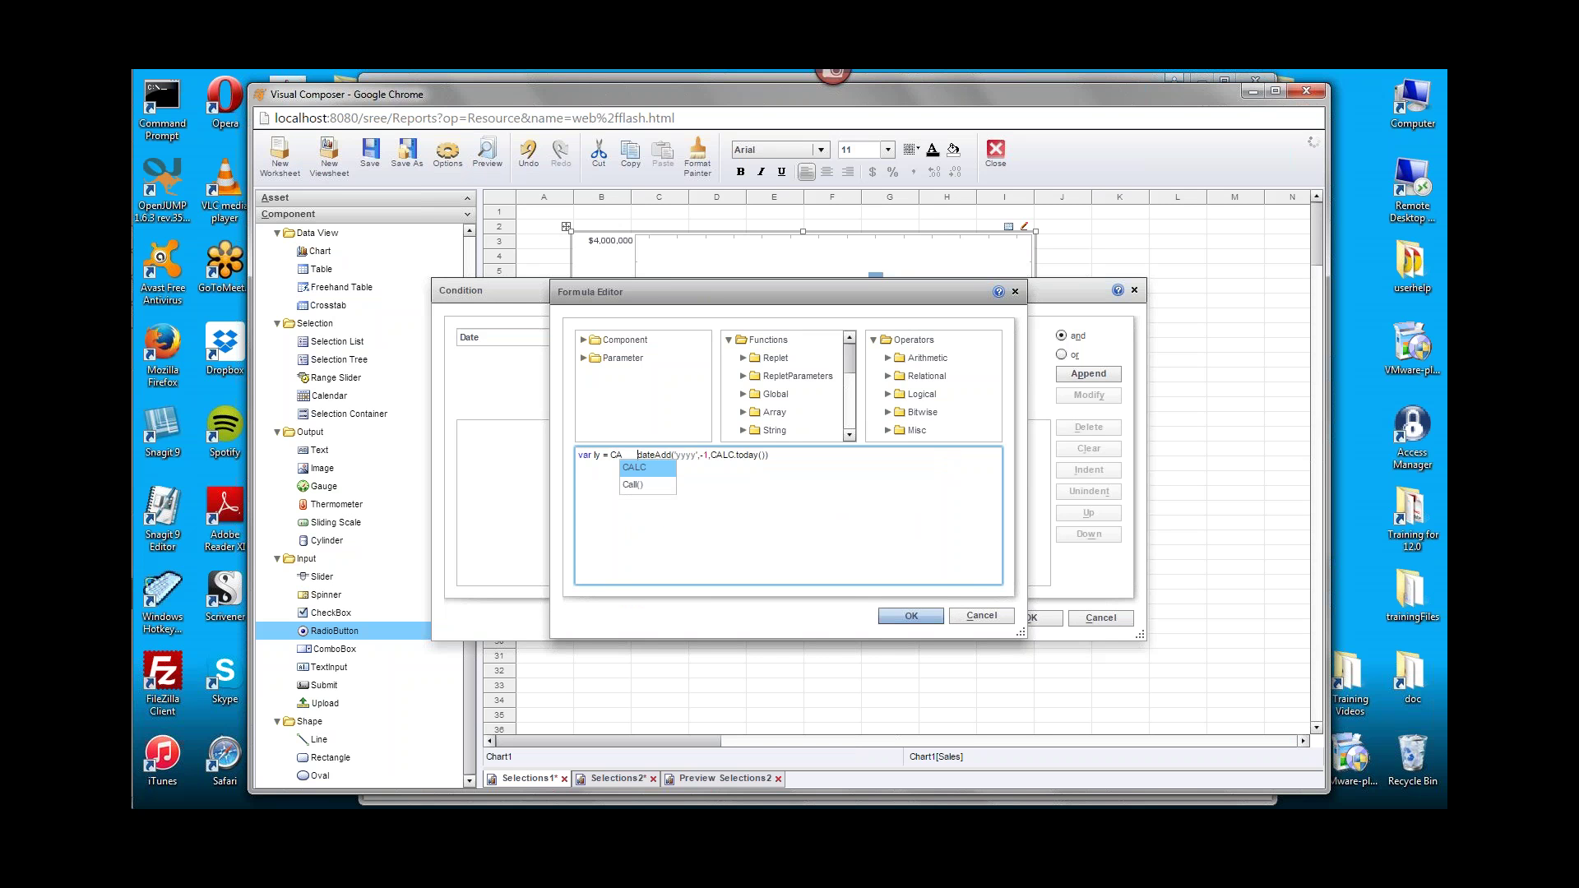
key(Return)
text(.)
text(year)
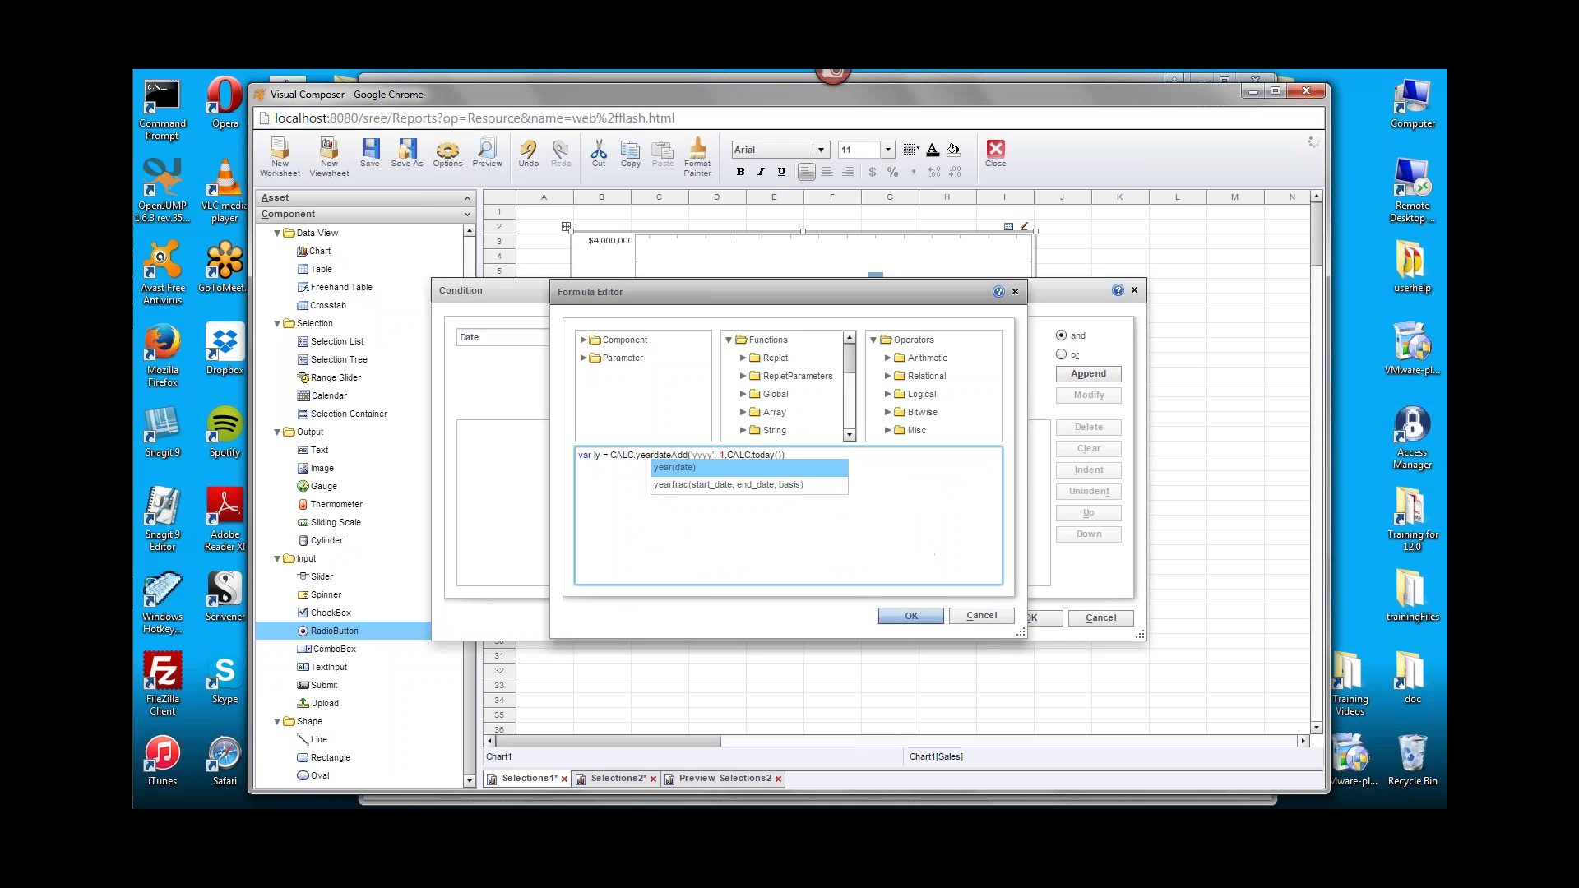
key(Return)
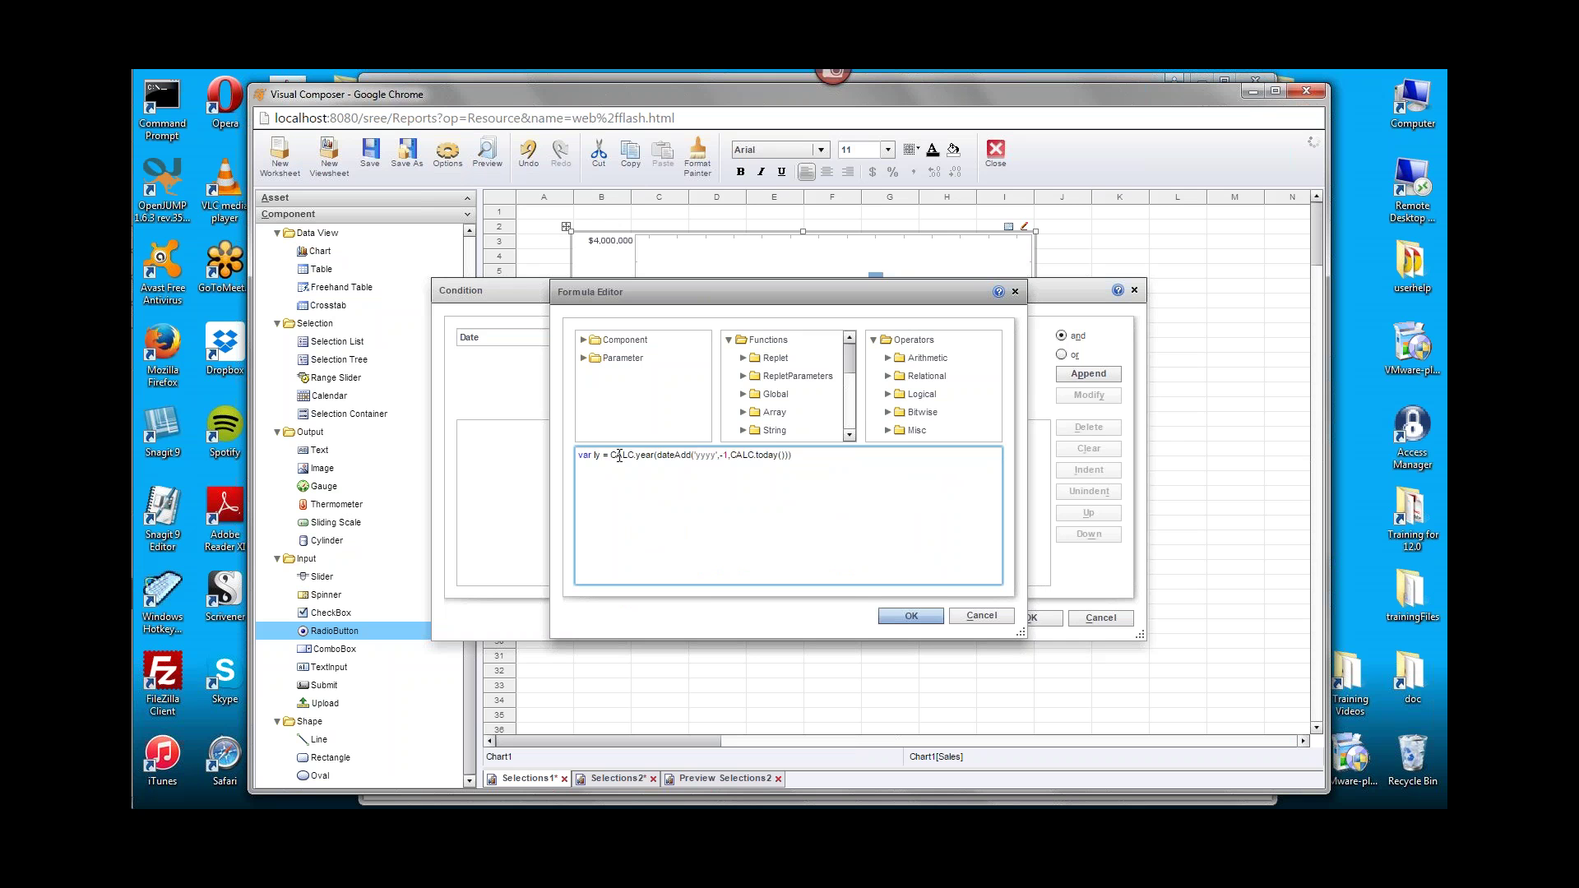
Add a second variable tya as CALC.year(dateAdd('yyyy',-2,CALC.today())), reusing the expression from the ly line.
drag(615, 454, 800, 458)
click(812, 457)
text(var tya =)
drag(610, 455, 821, 448)
key(ctrl+c)
click(738, 474)
key(ctrl+v)
double_click(731, 465)
text(2)
click(816, 467)
drag(614, 470, 661, 471)
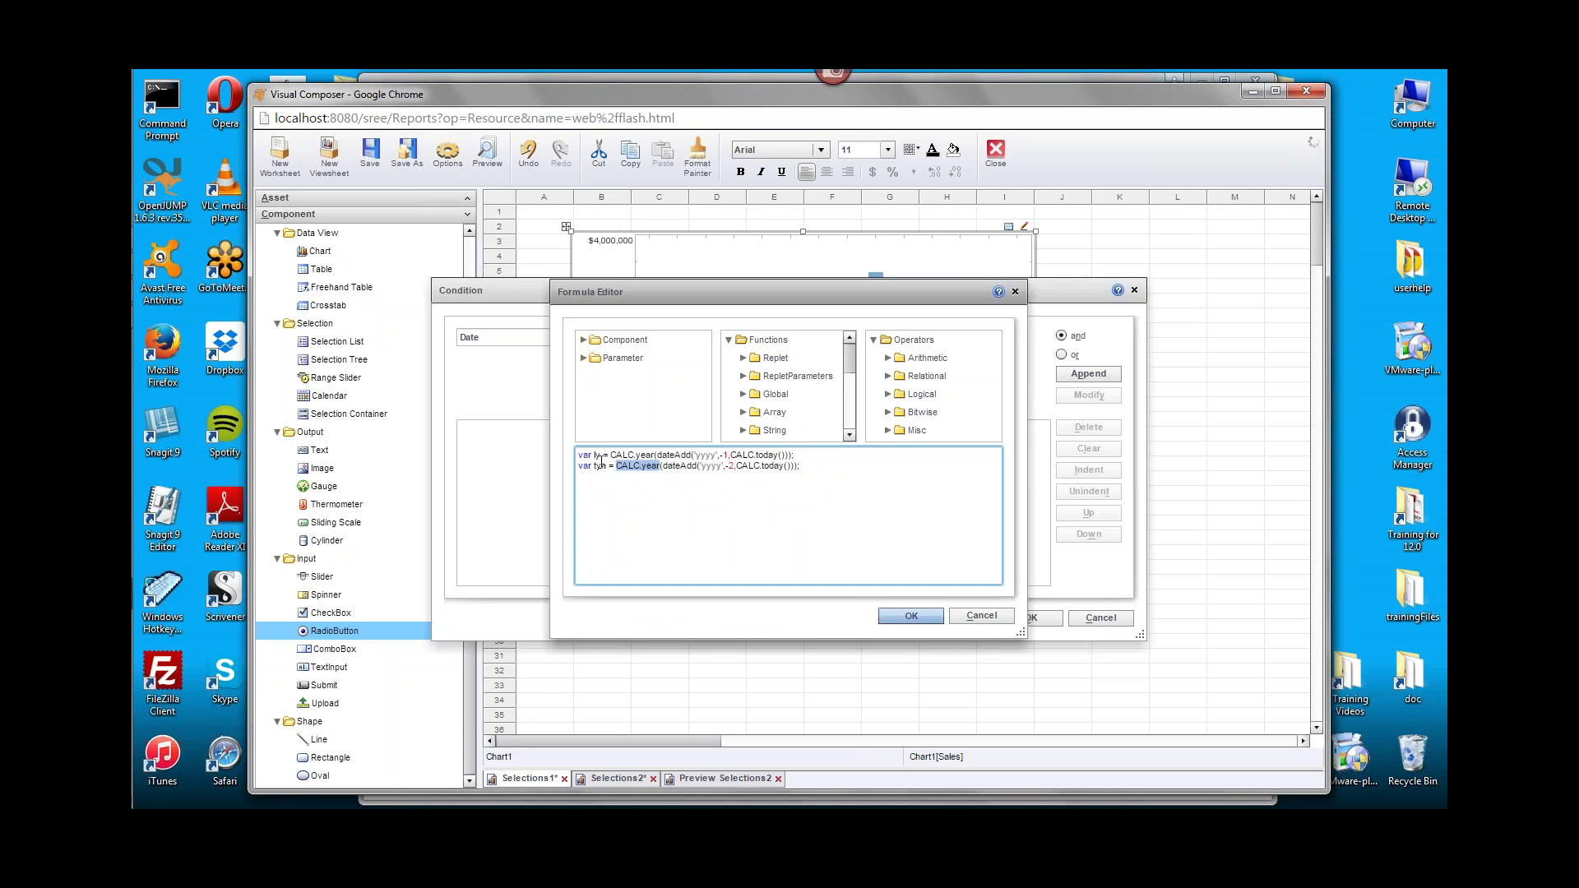
Begin an if block that tests RadioButton1.selectedObject=='lastYear', inserting the selectedObject property from the component tree.
click(850, 477)
text(if()
click(583, 340)
click(595, 362)
click(707, 404)
scroll(708, 405, down, 3)
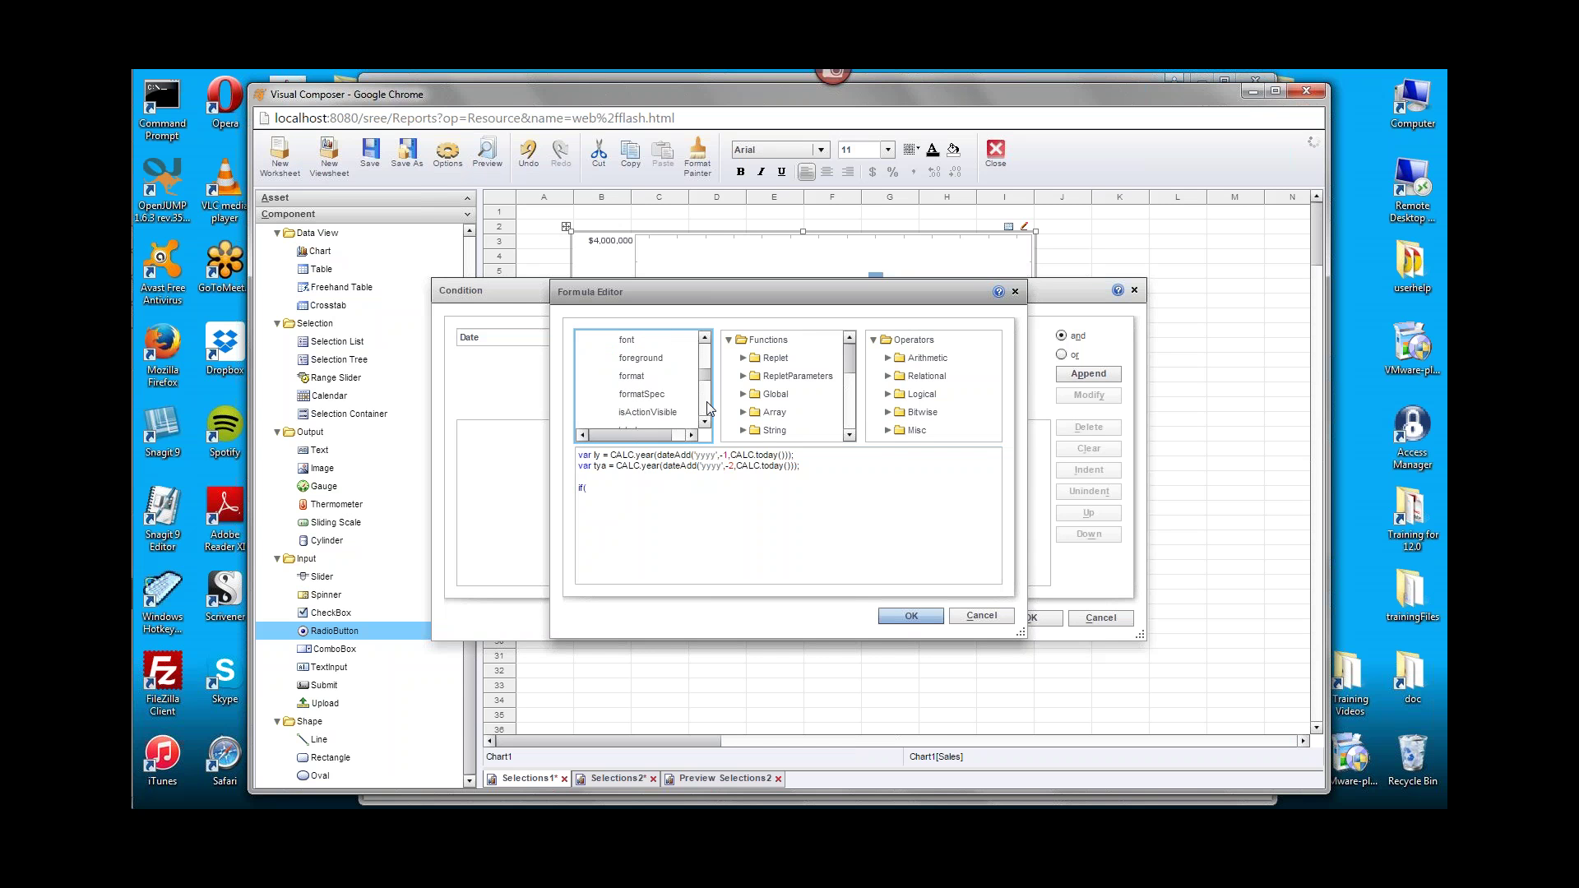
double_click(648, 394)
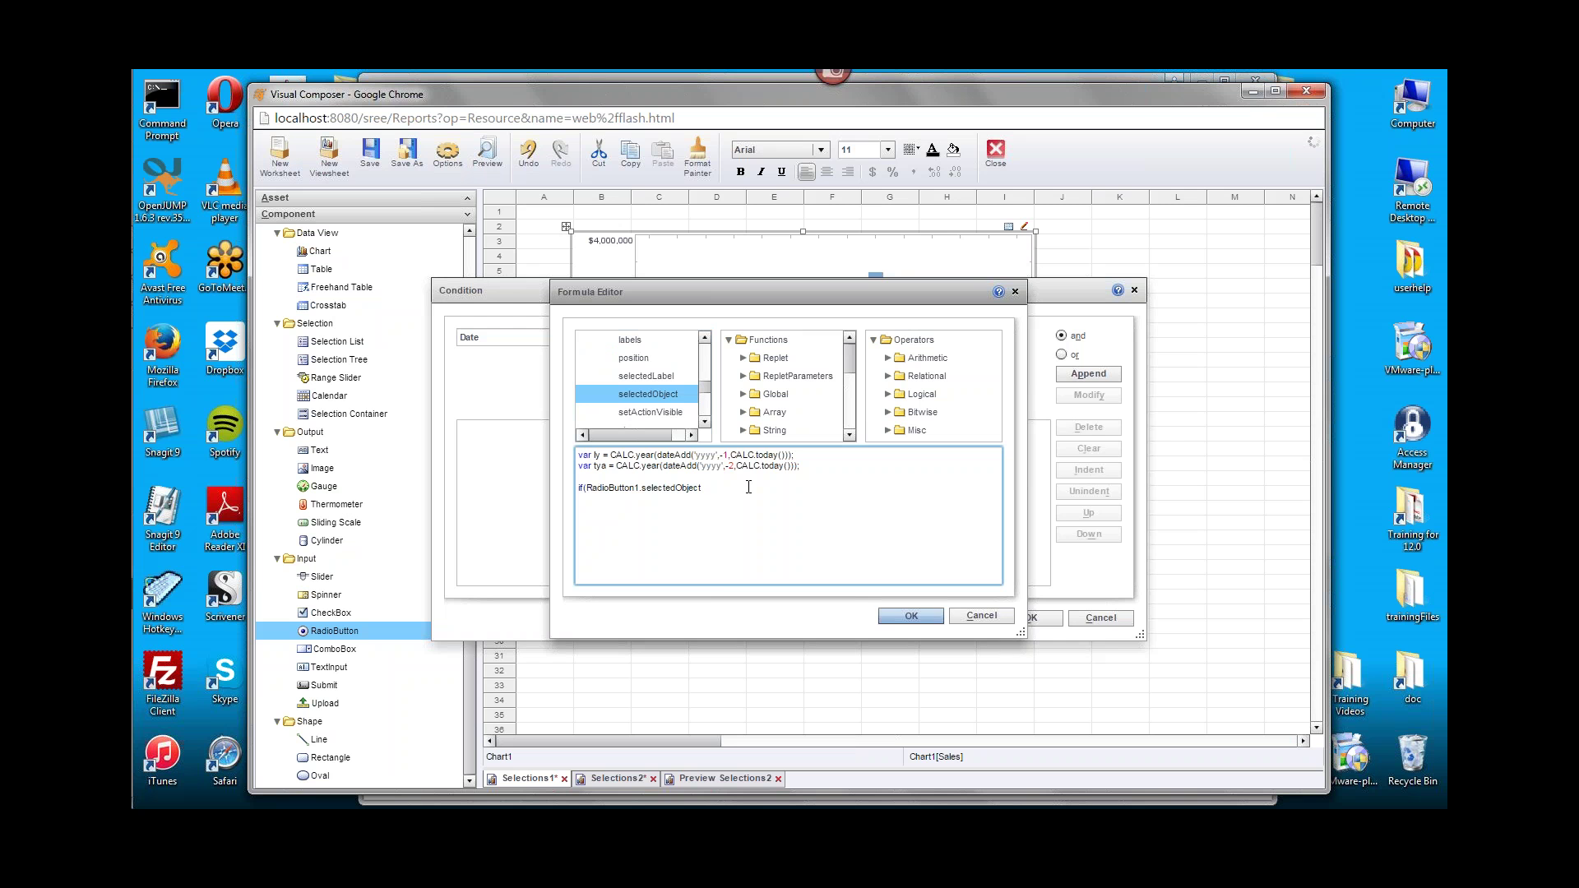
text(==)
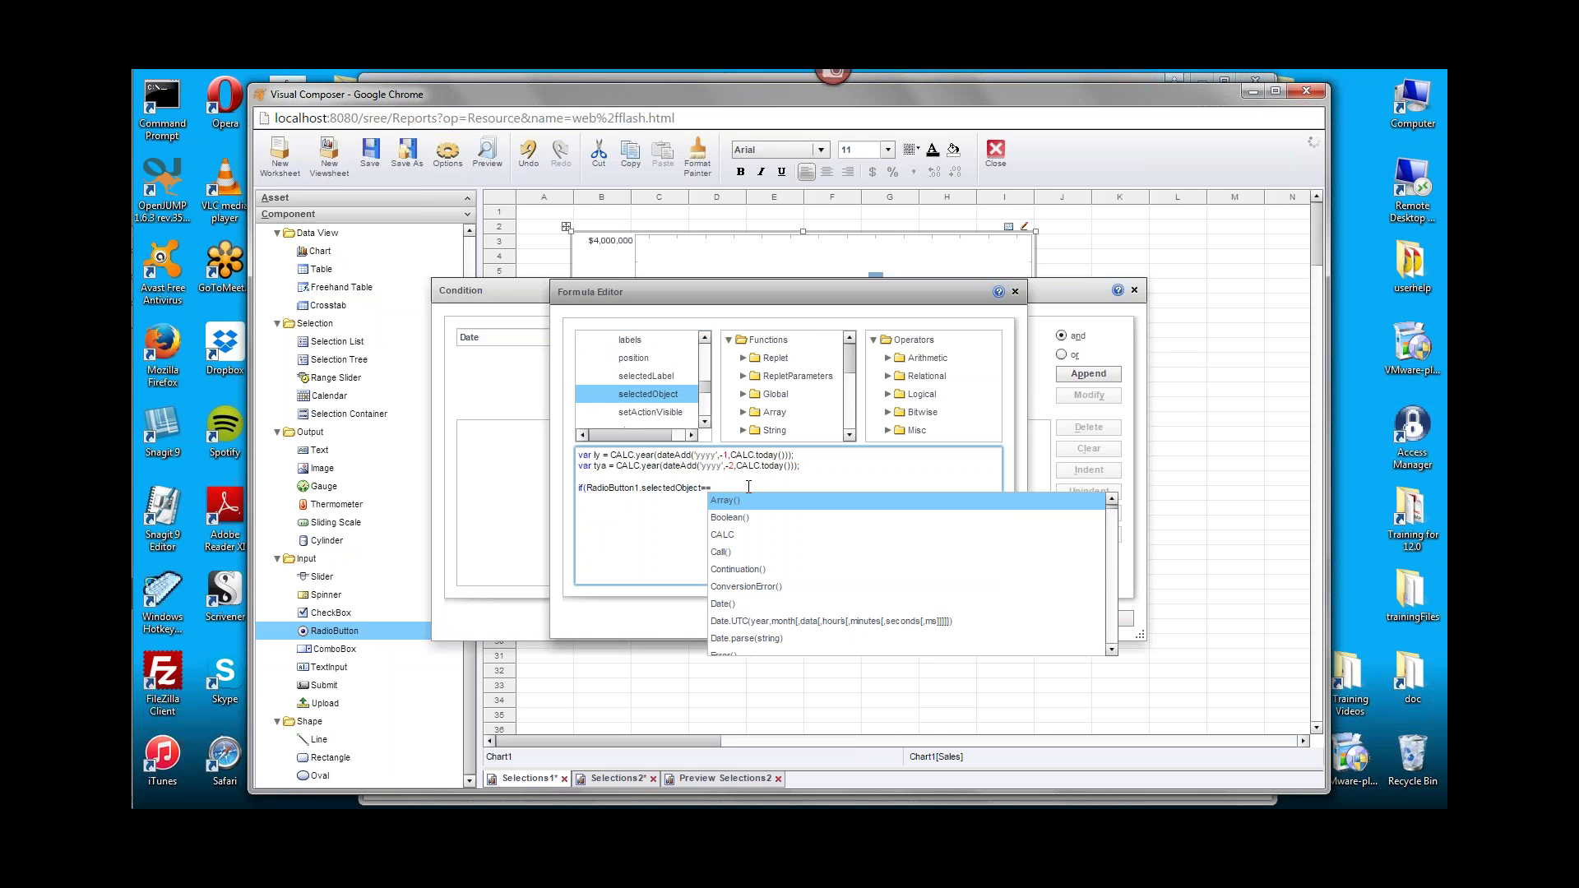
text('lastYear') {)
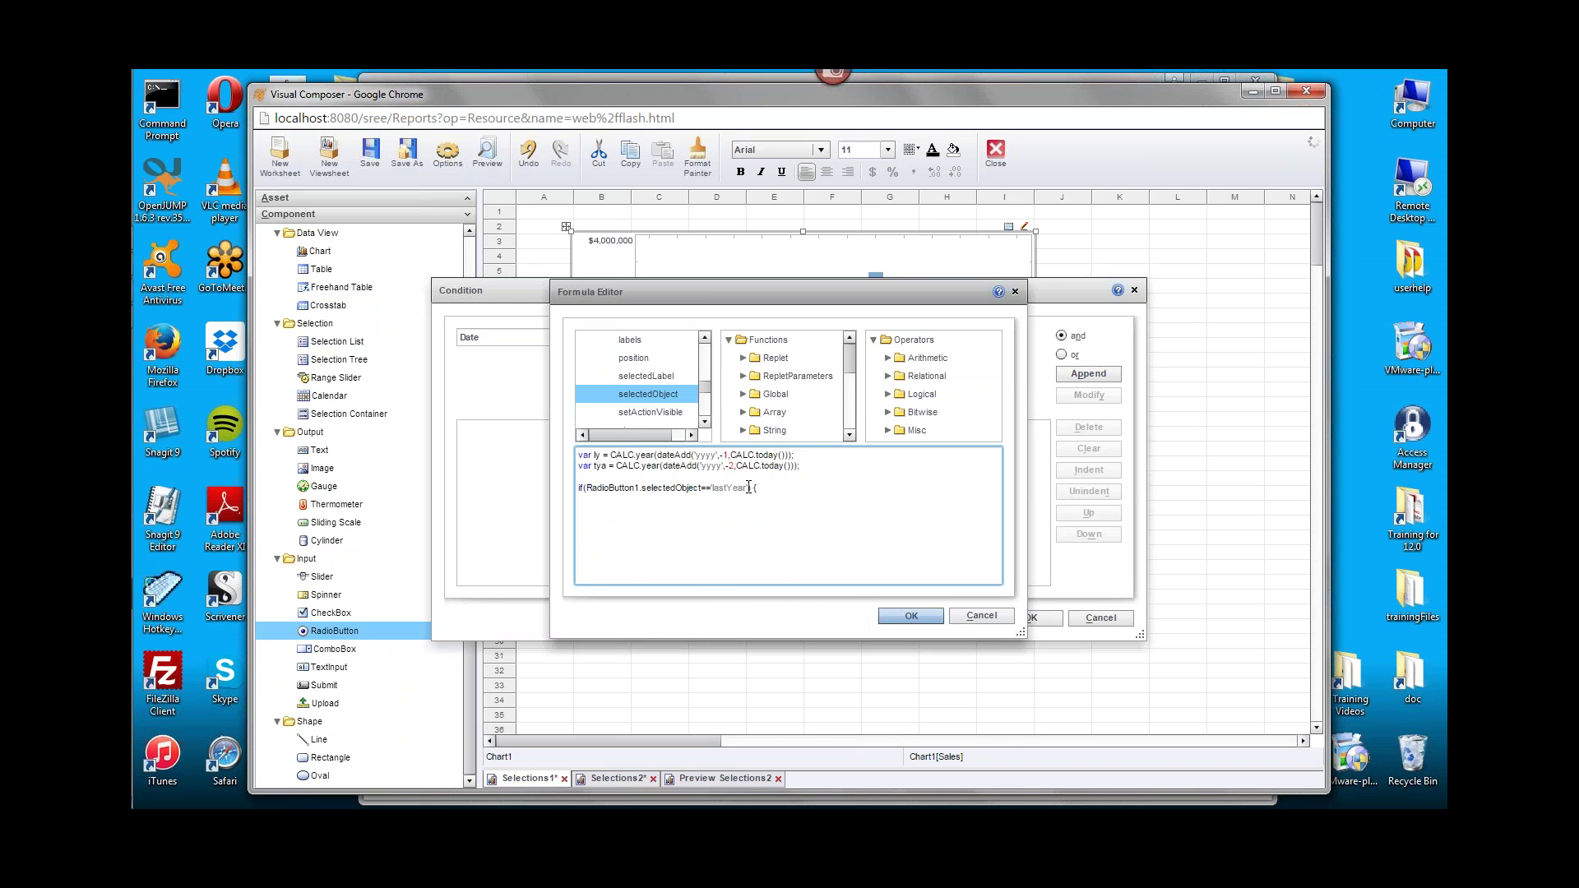
Return new Date(ly,0,1); inside the if block, moving the formula editor aside to check the condition's first bound.
drag(810, 300, 792, 453)
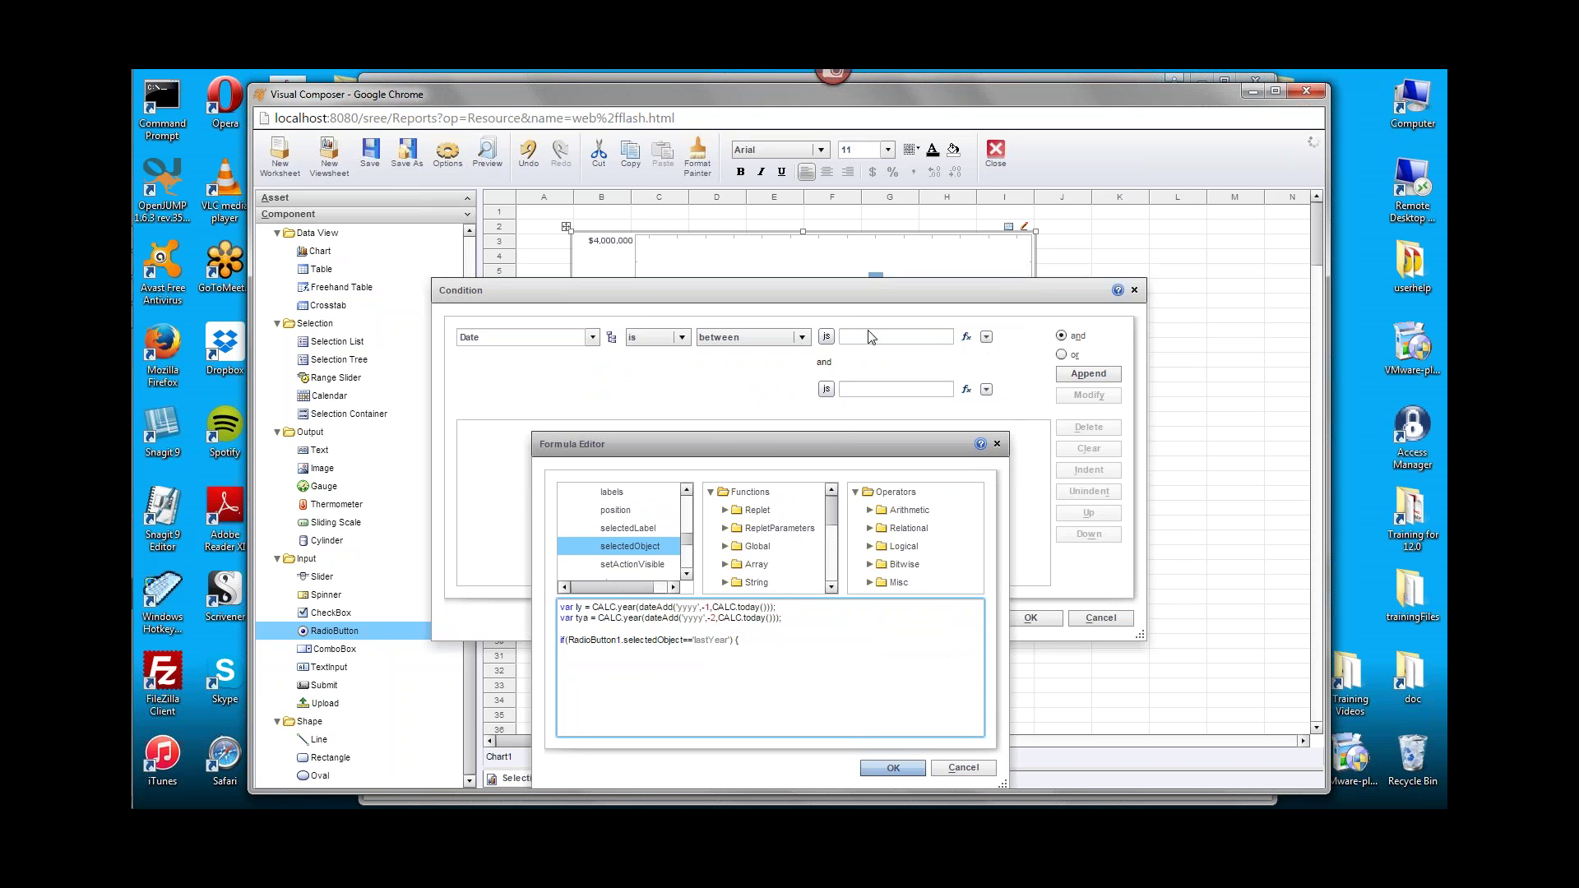
drag(803, 444, 816, 357)
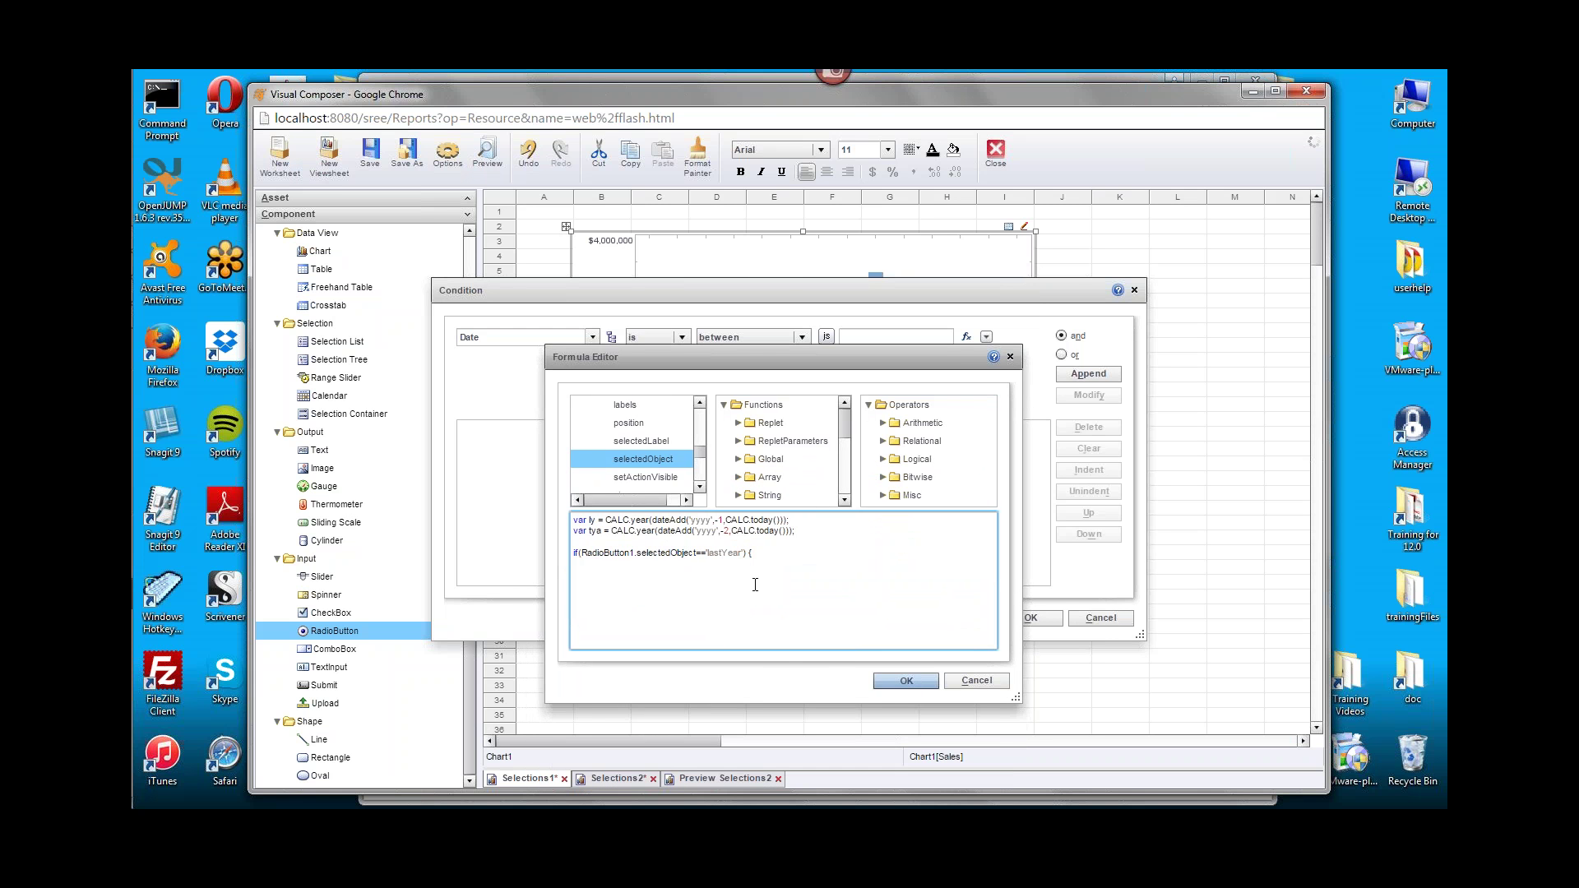
text(ew Date(ly,0,1);)
drag(580, 565, 654, 565)
click(683, 566)
key(Return)
Add an else block to the formula that returns new Date(tya,0,1).
text(else)
text(new Date)
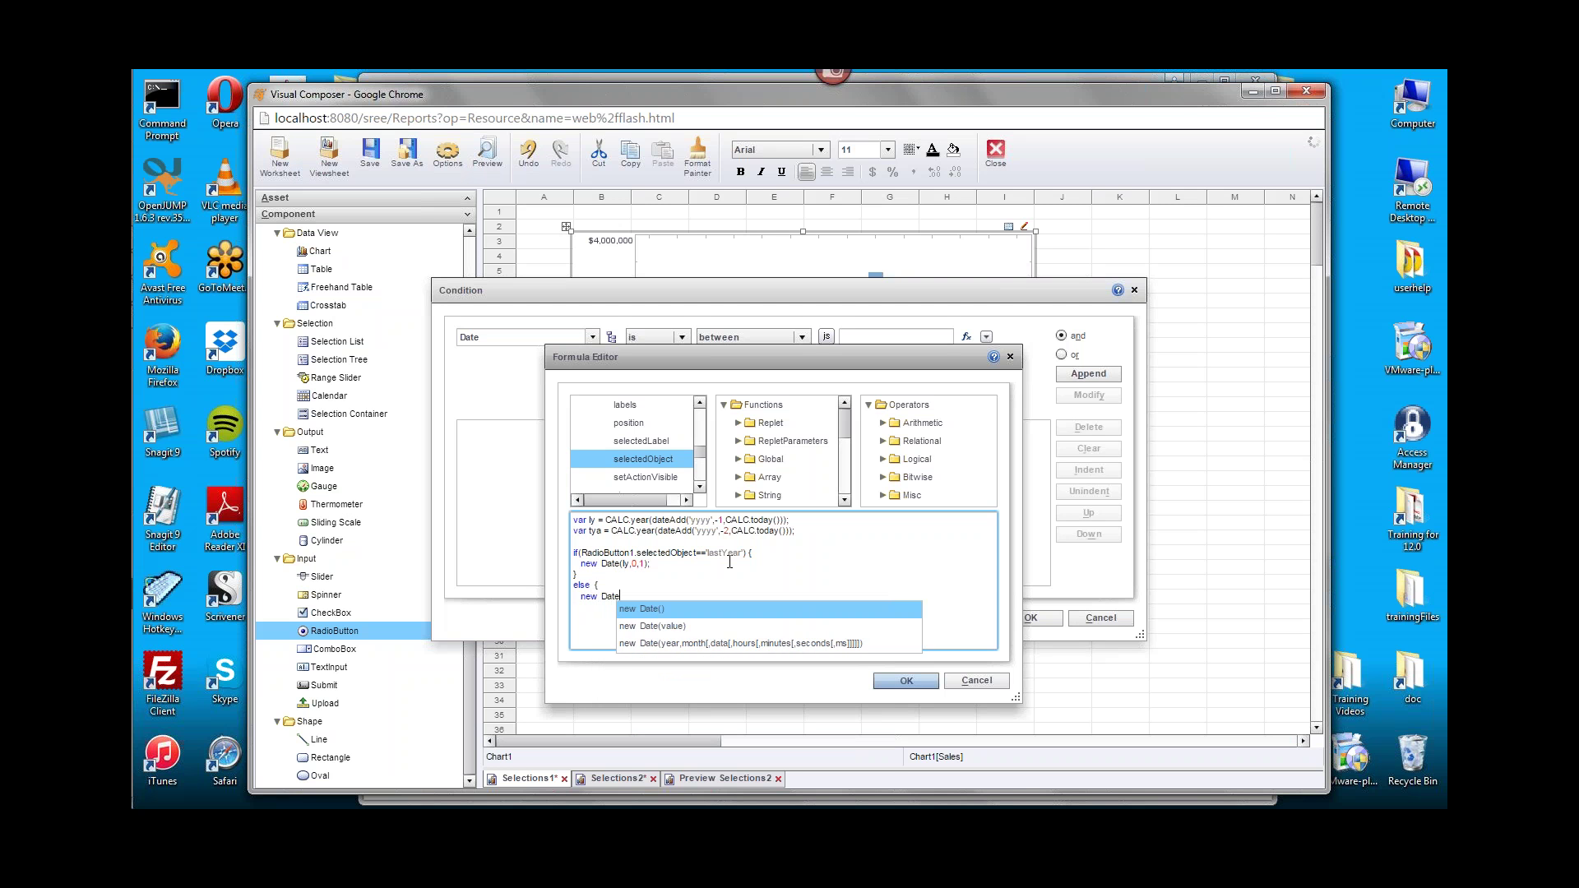
text(()
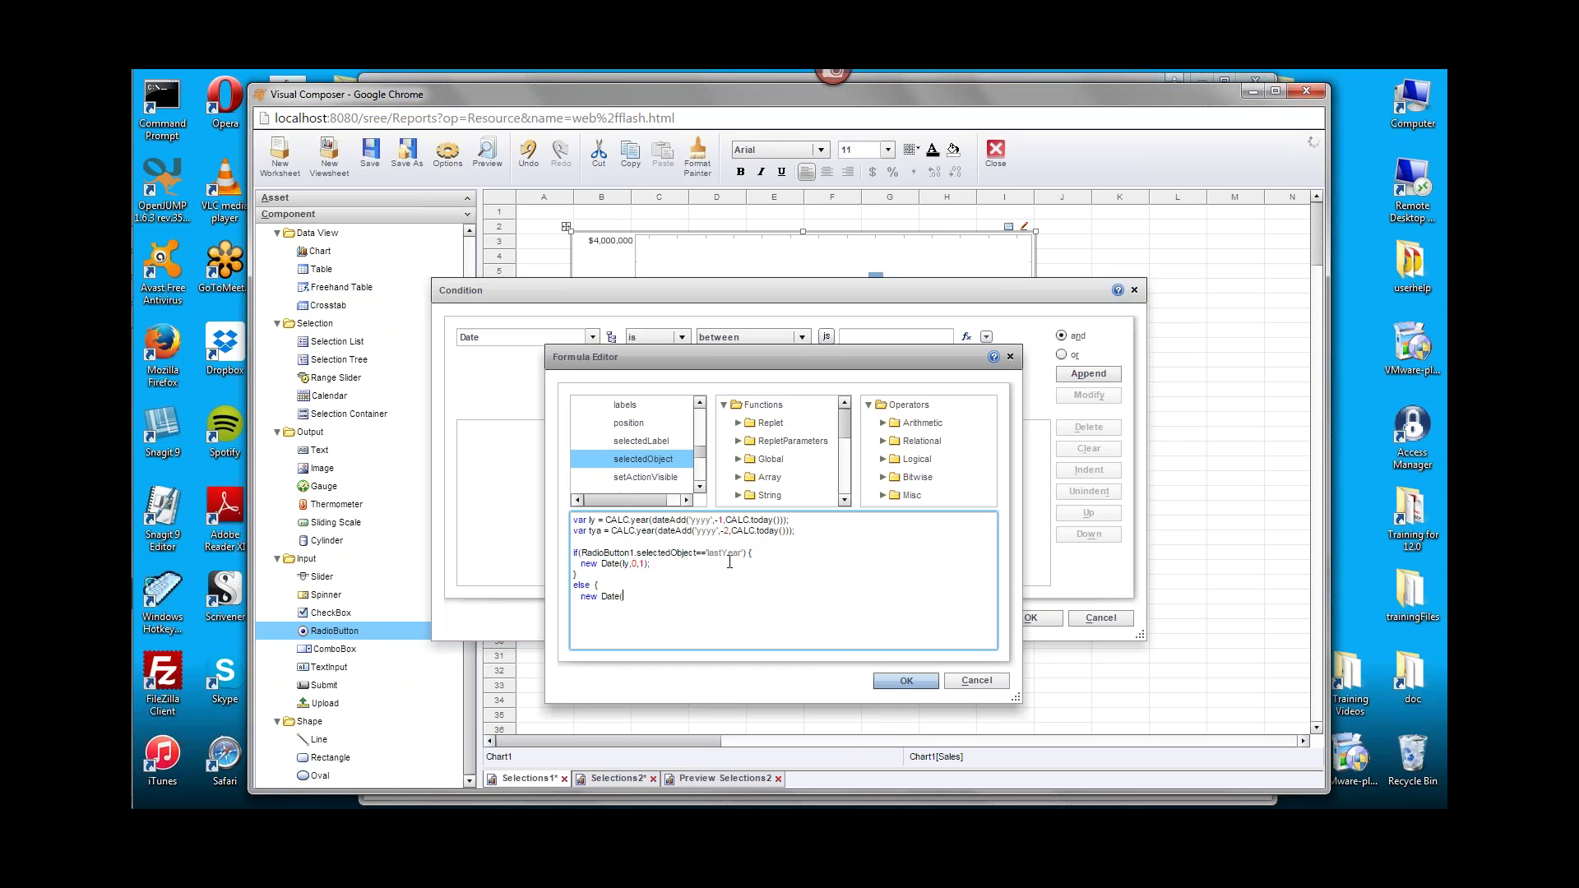
text(tya,0)
Copy the whole script, confirm the first bound's formula, and paste the script into the second bound's formula.
drag(687, 619, 562, 515)
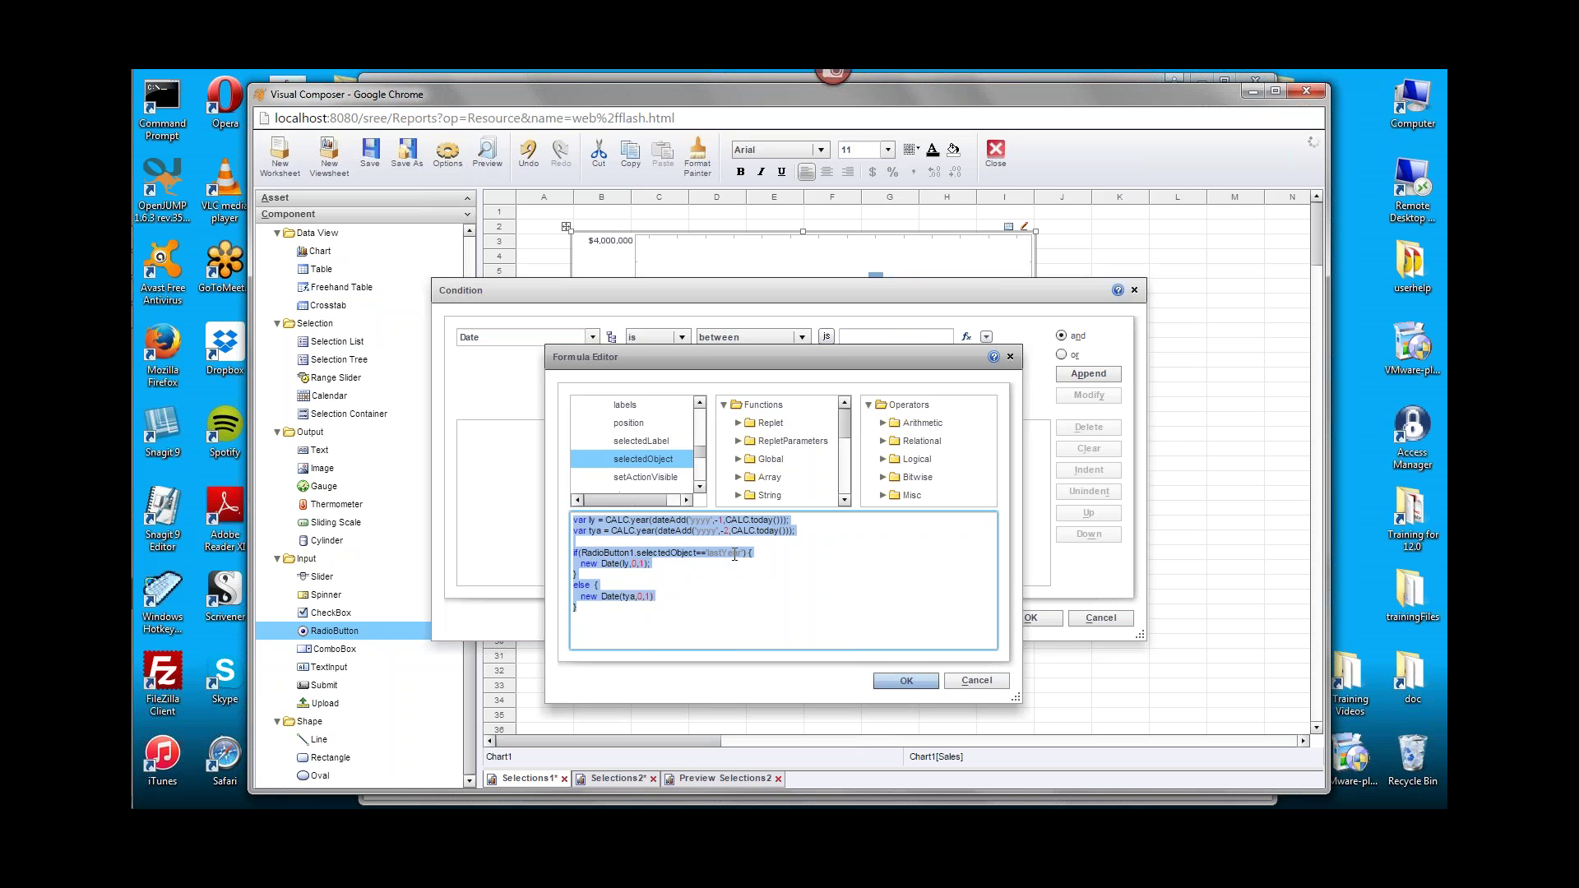
click(712, 567)
click(904, 681)
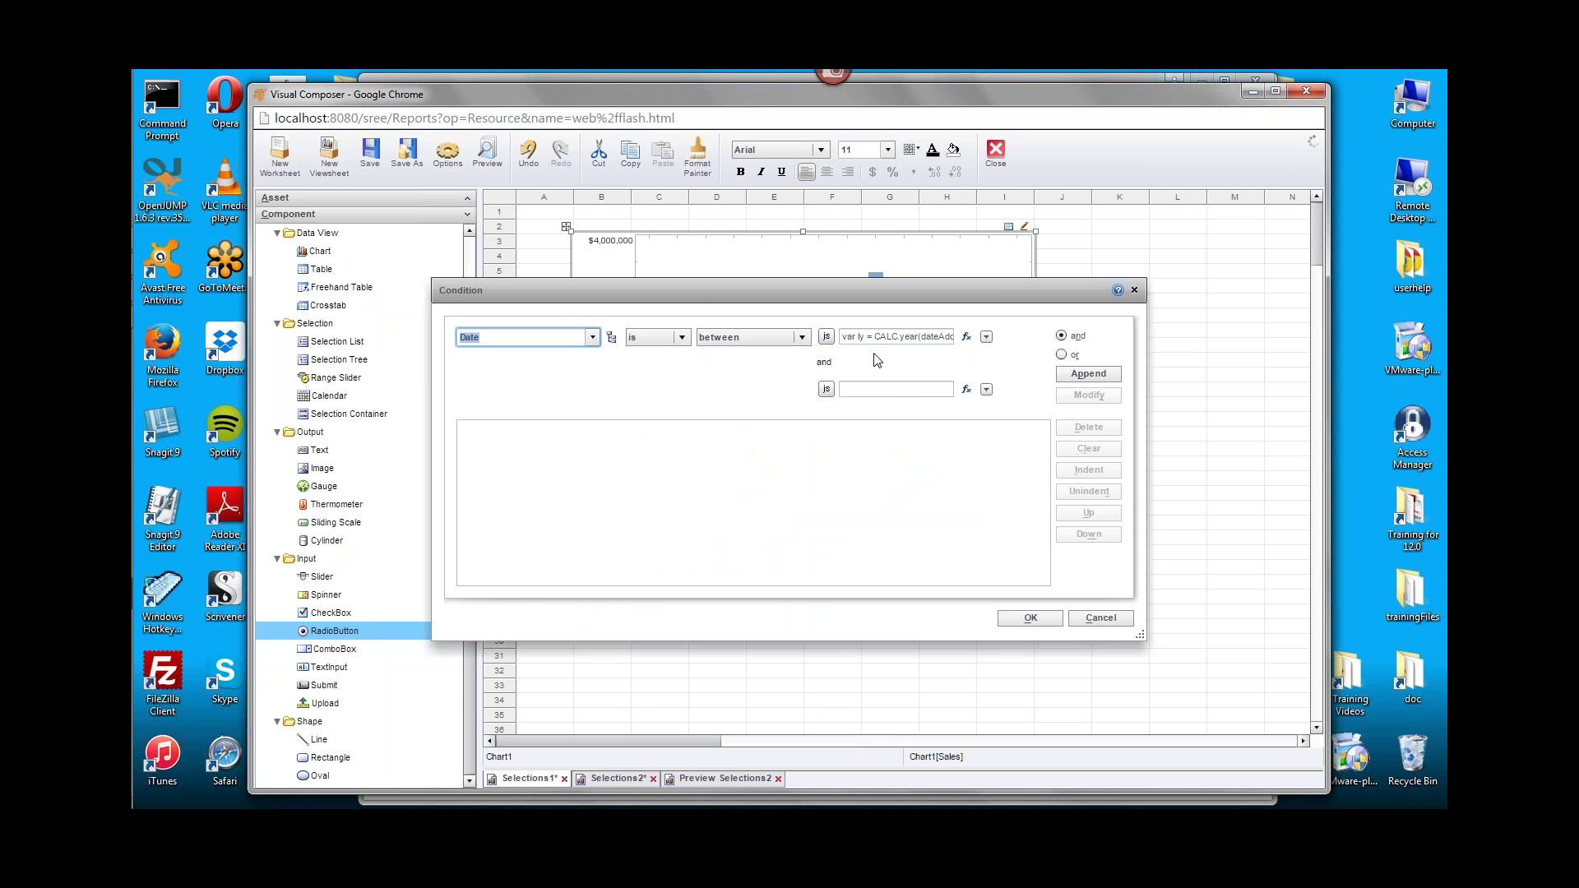
click(966, 389)
key(ctrl+v)
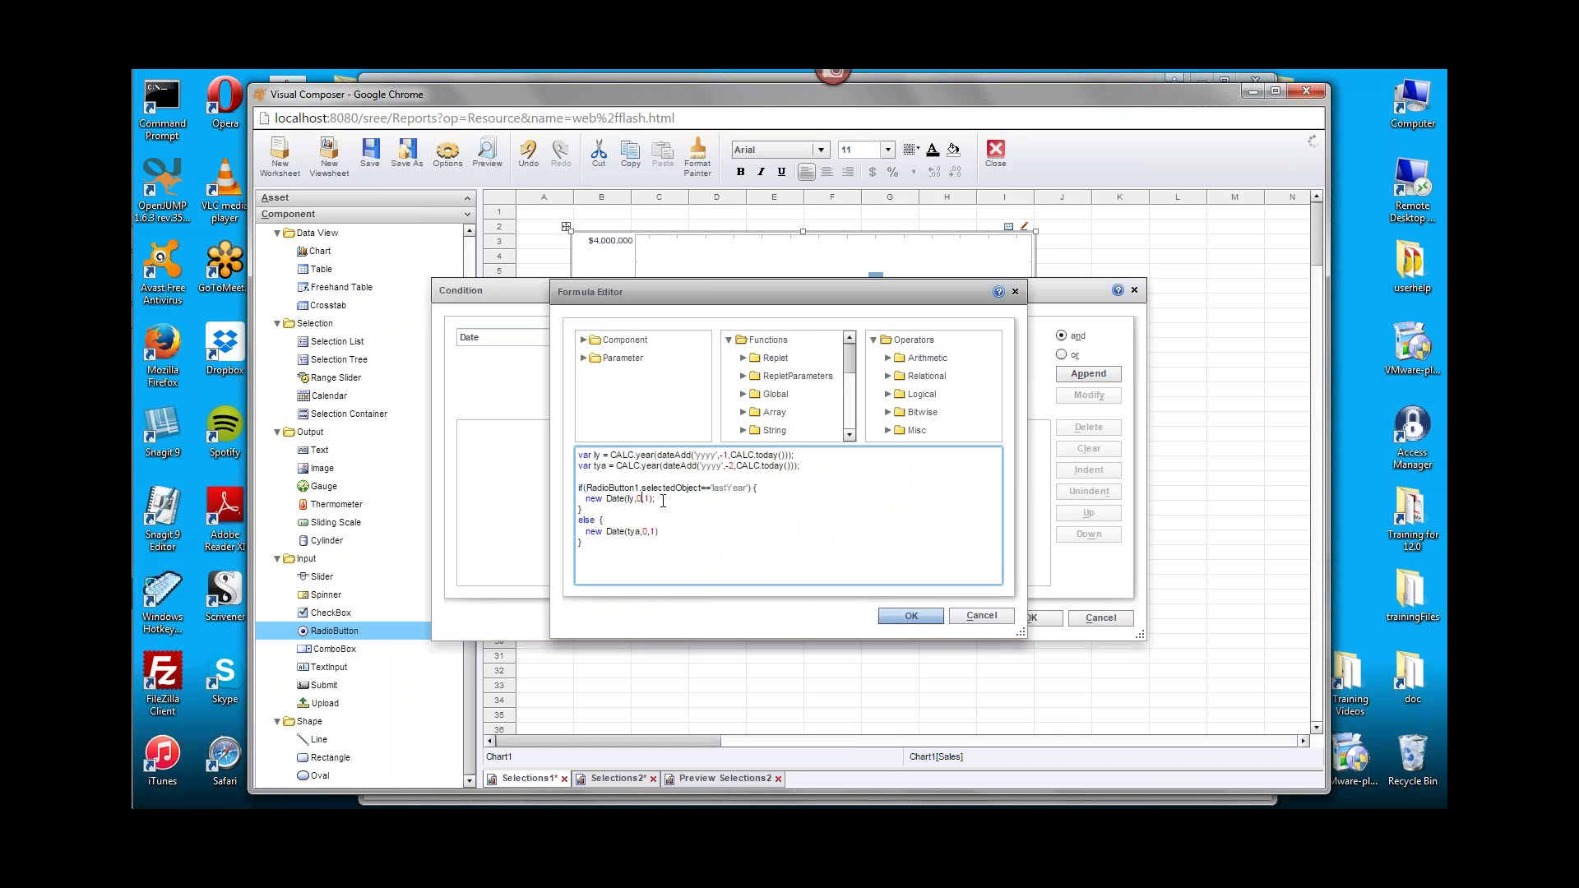
Change the month and day arguments to 11,31 in both branches of the second bound's script and confirm the formula.
key(BackSpace)
text(11,3)
click(648, 531)
key(BackSpace)
text(11,3)
click(911, 616)
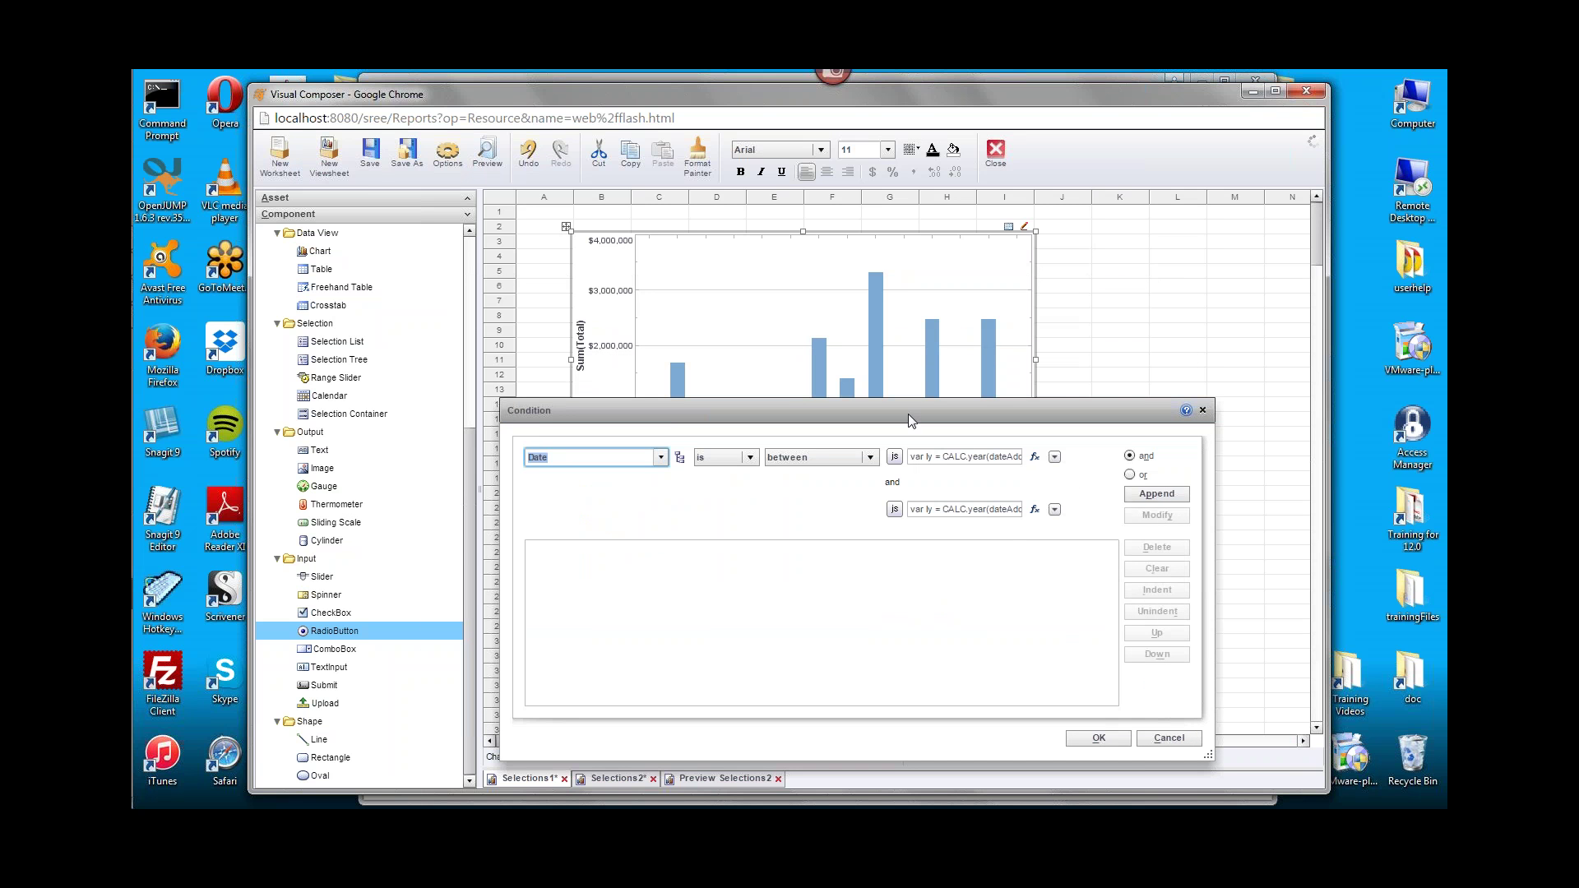
Append the Date condition to the list, apply it to the chart, and dismiss the resulting dialog.
click(1156, 494)
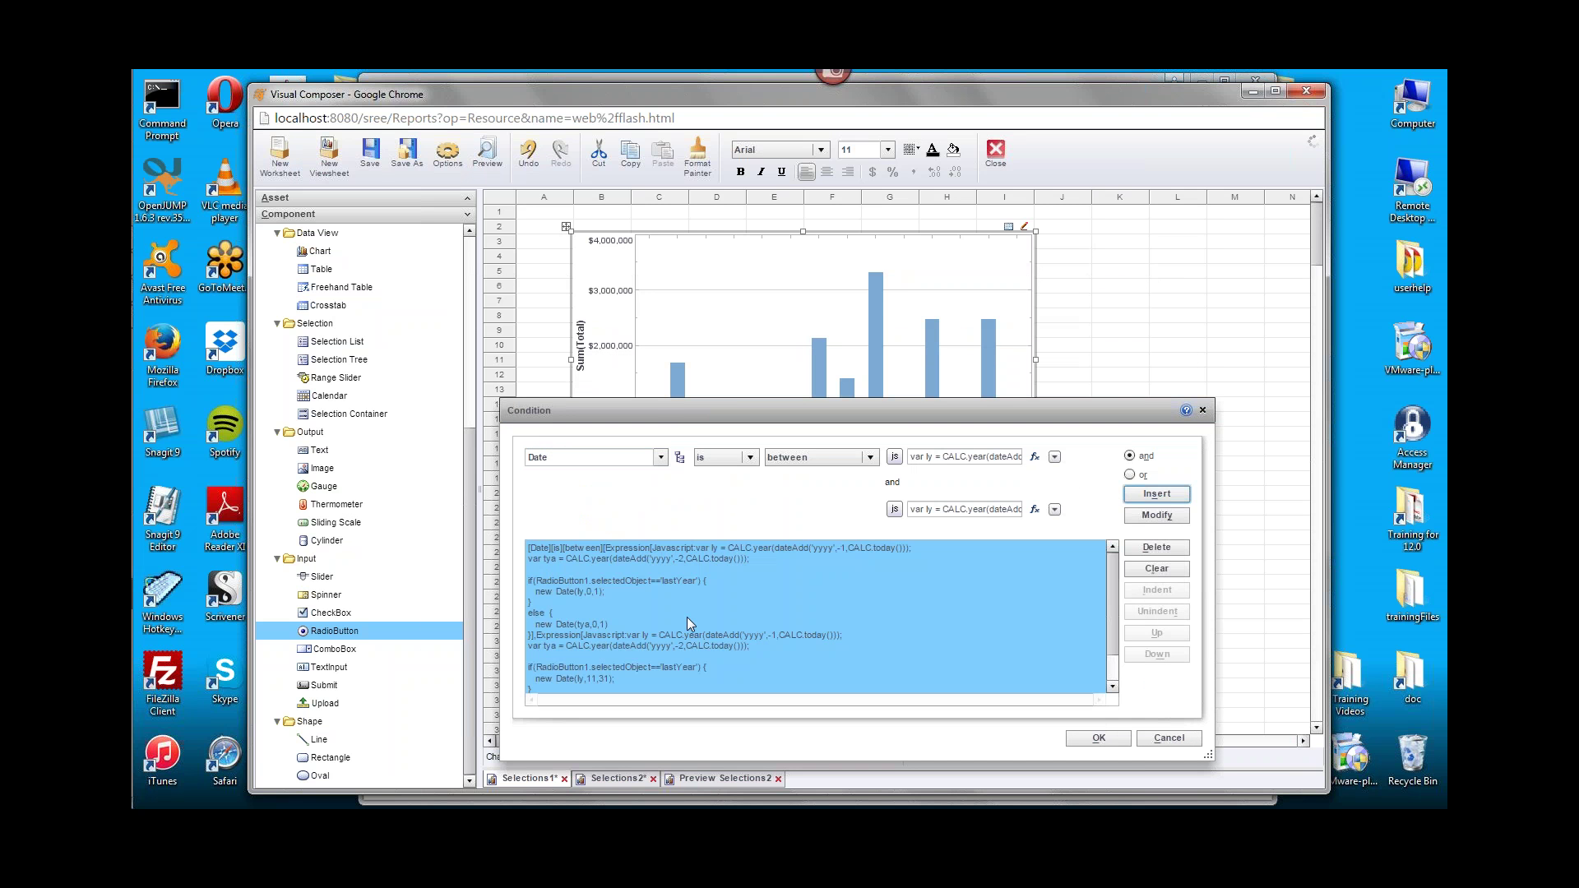
click(1104, 737)
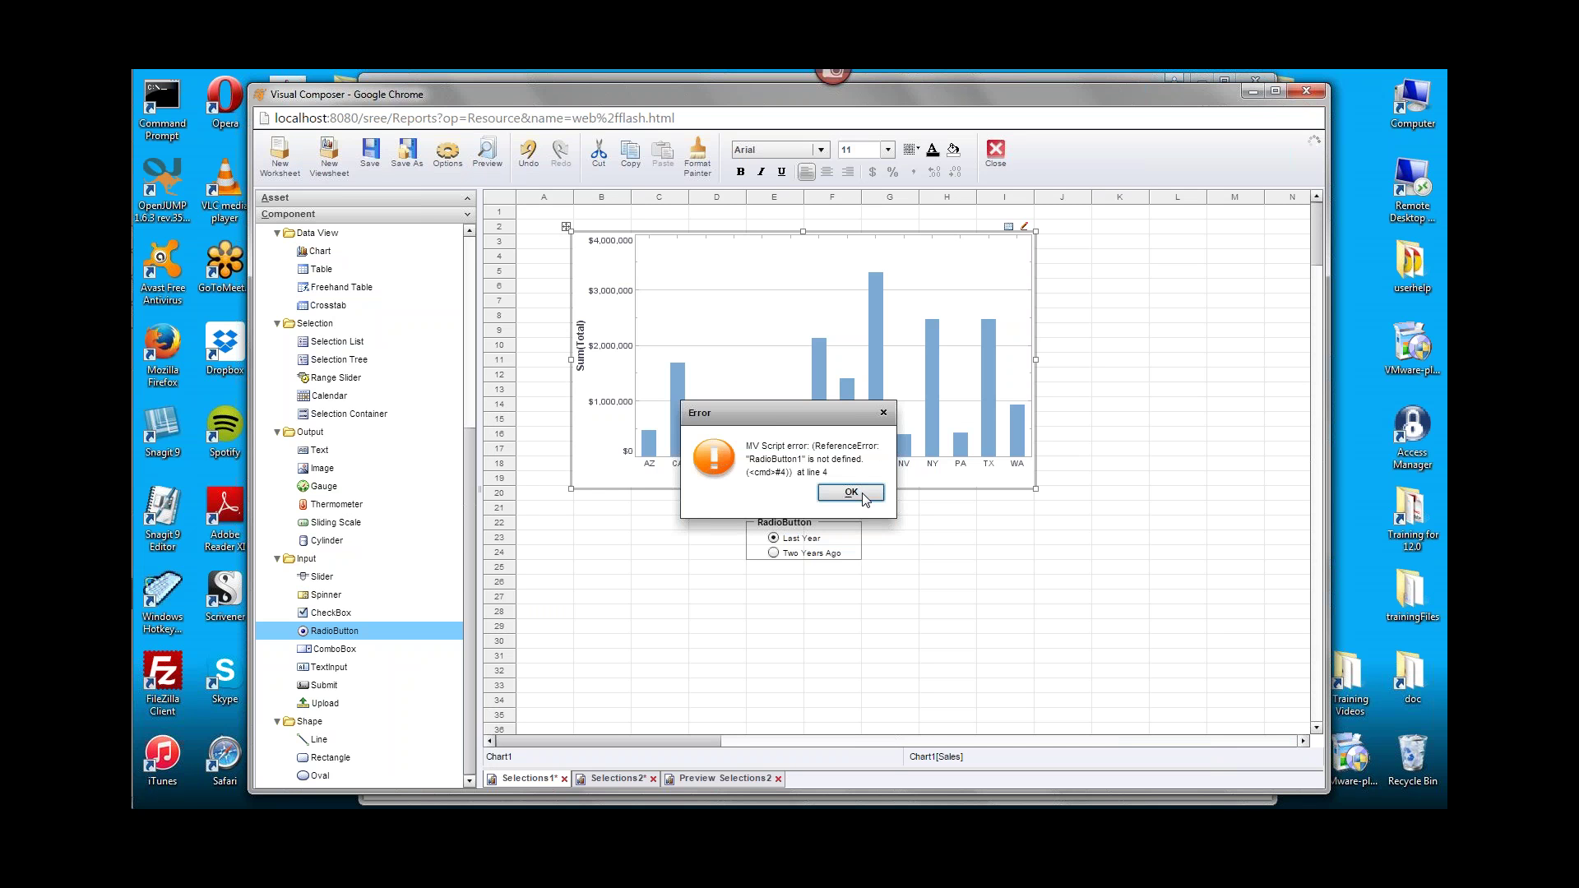
click(851, 492)
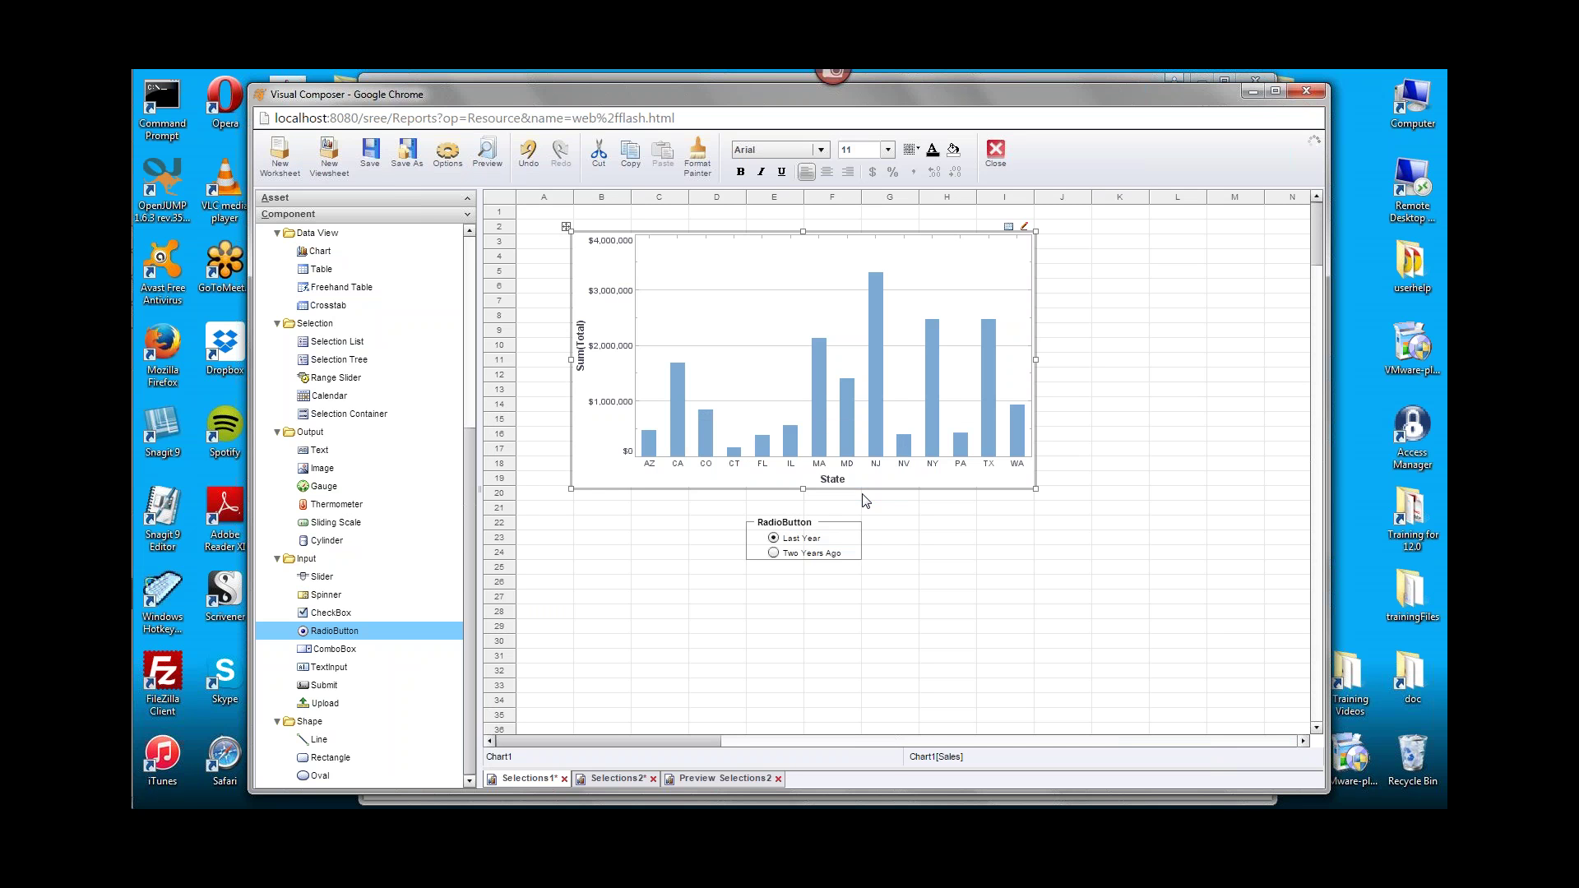
Check the radio button's component name in its properties, leaving the settings as they are.
click(818, 530)
right_click(818, 531)
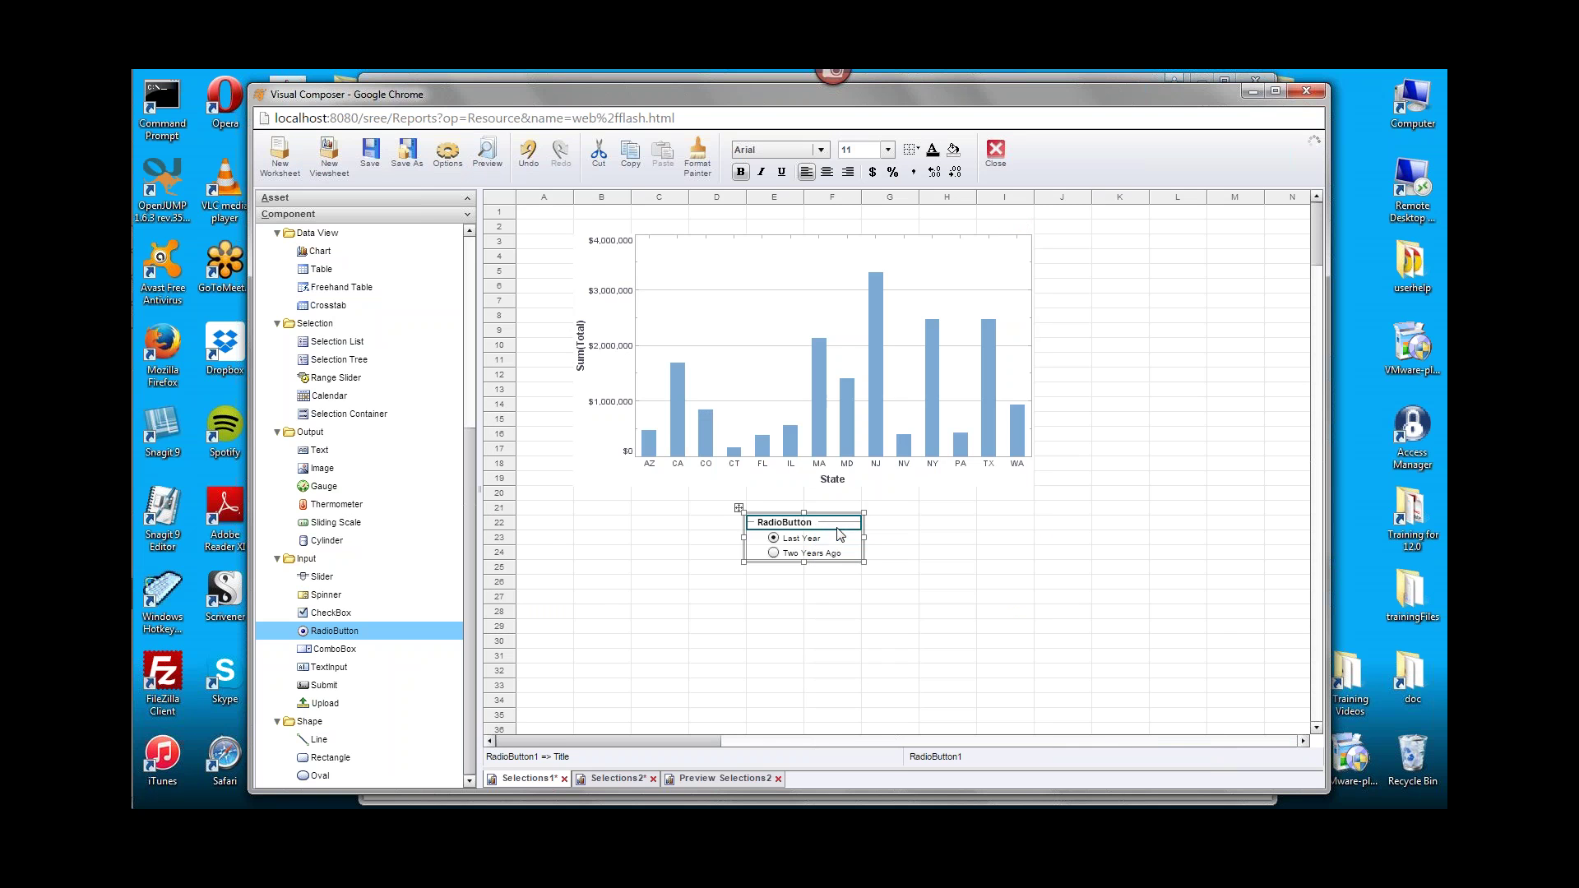
click(847, 536)
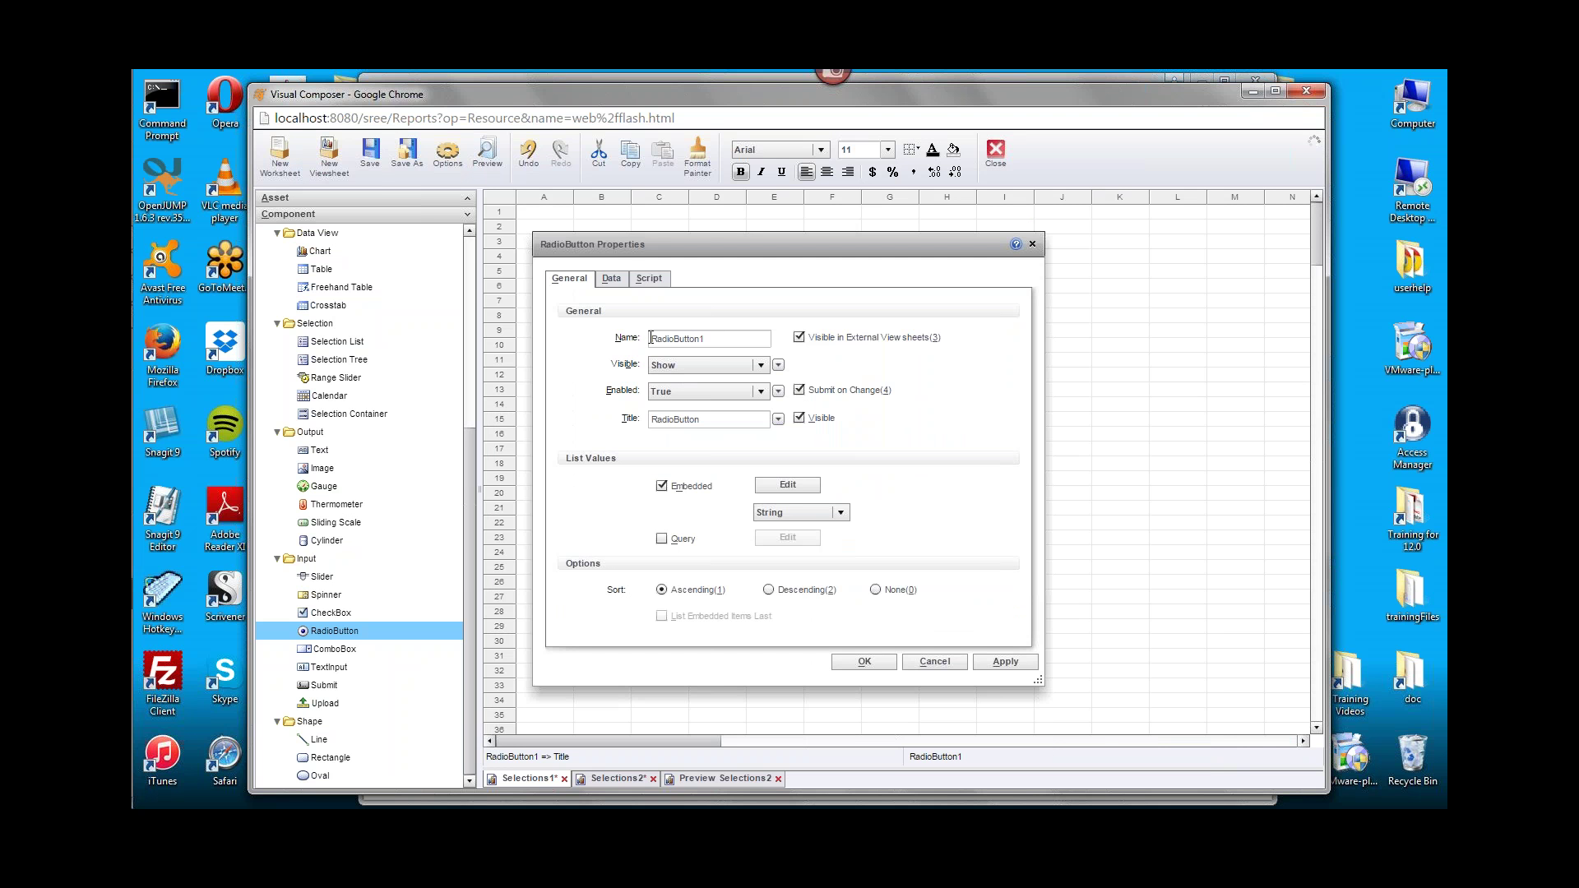
click(932, 662)
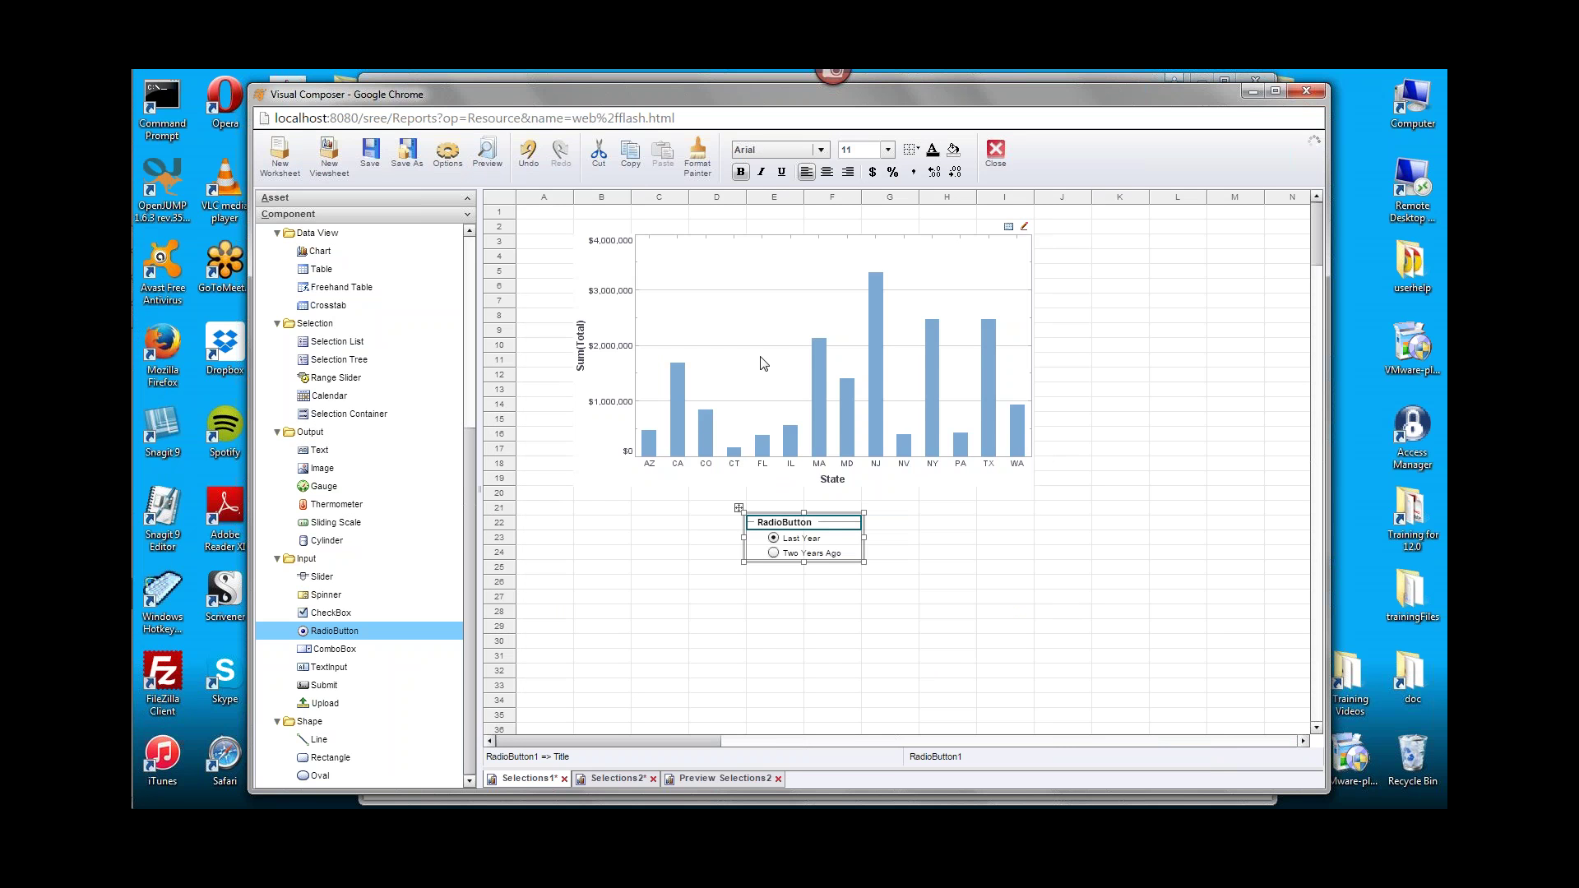
Review the chart's Date condition, including the first bound's formula and the full condition script, and close it without changes.
click(738, 359)
right_click(737, 354)
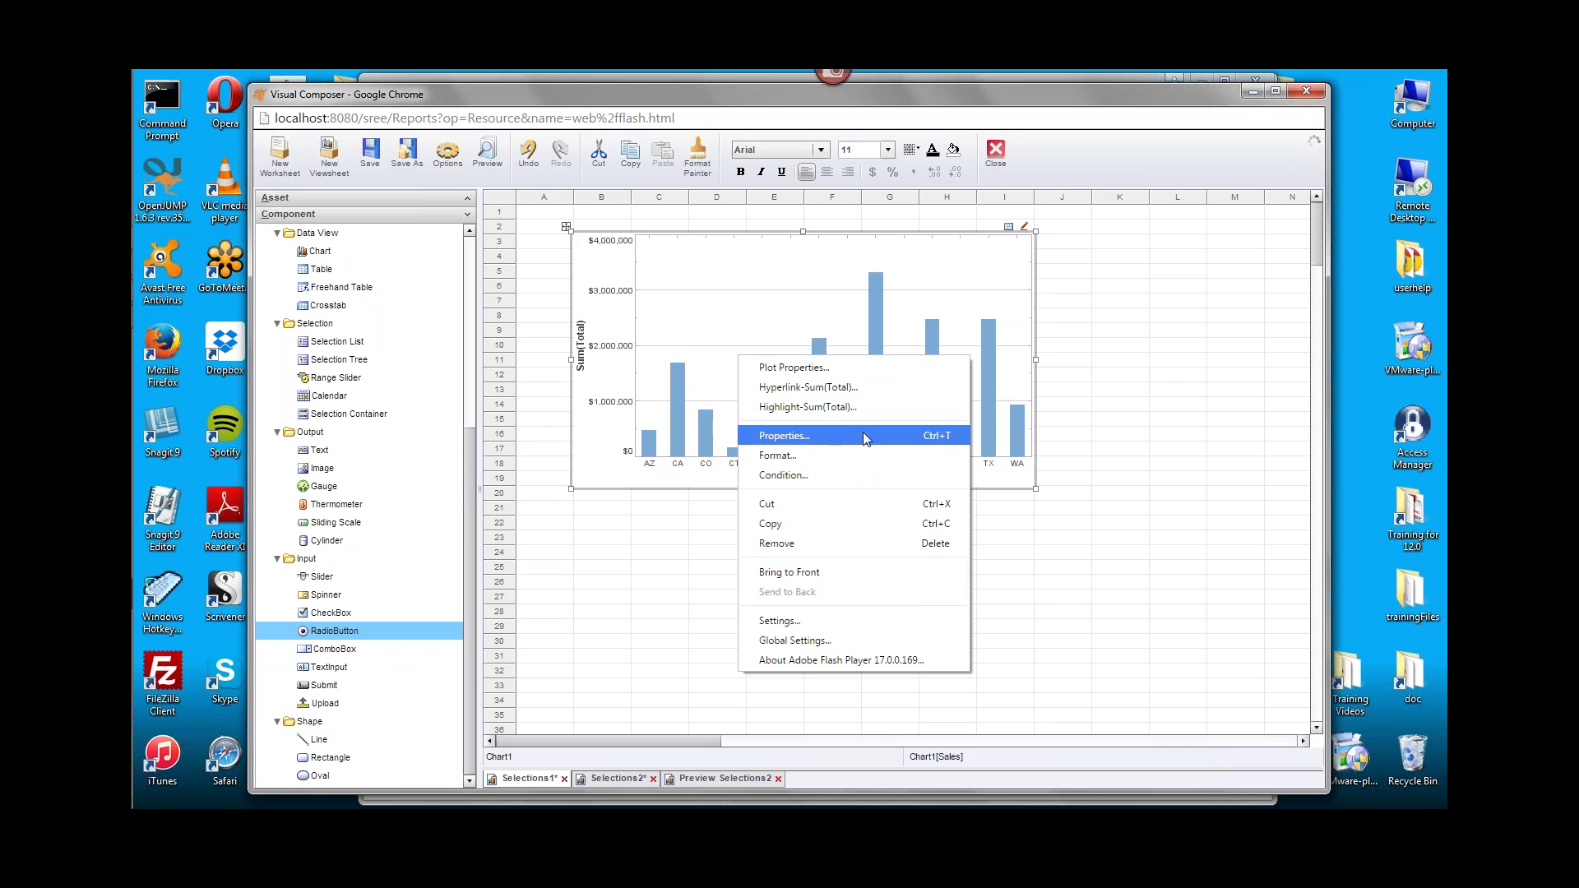
click(732, 434)
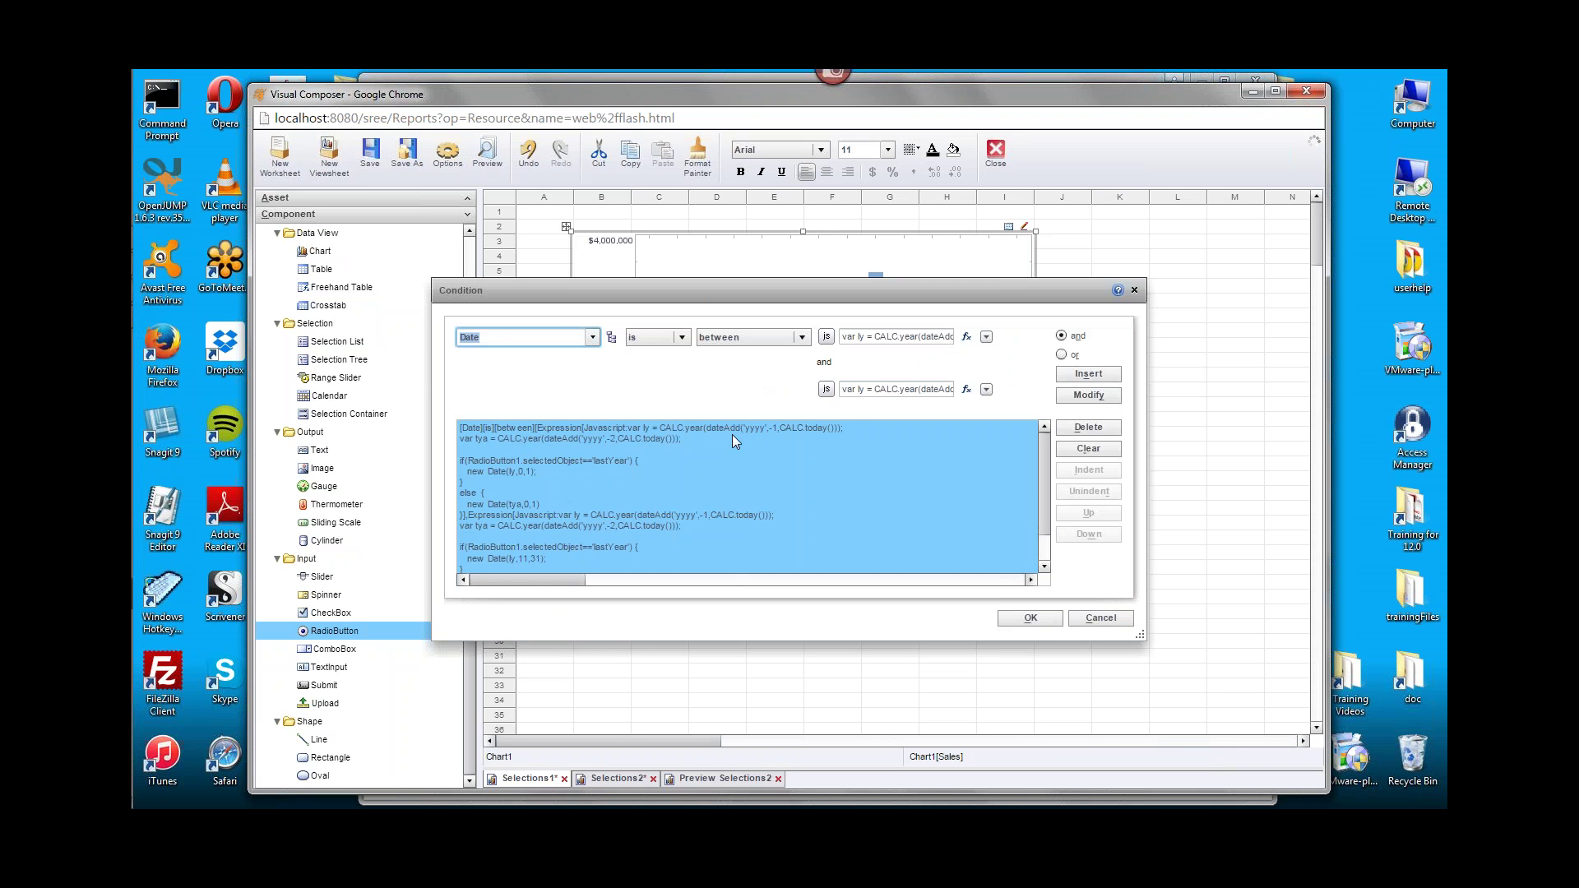
click(966, 338)
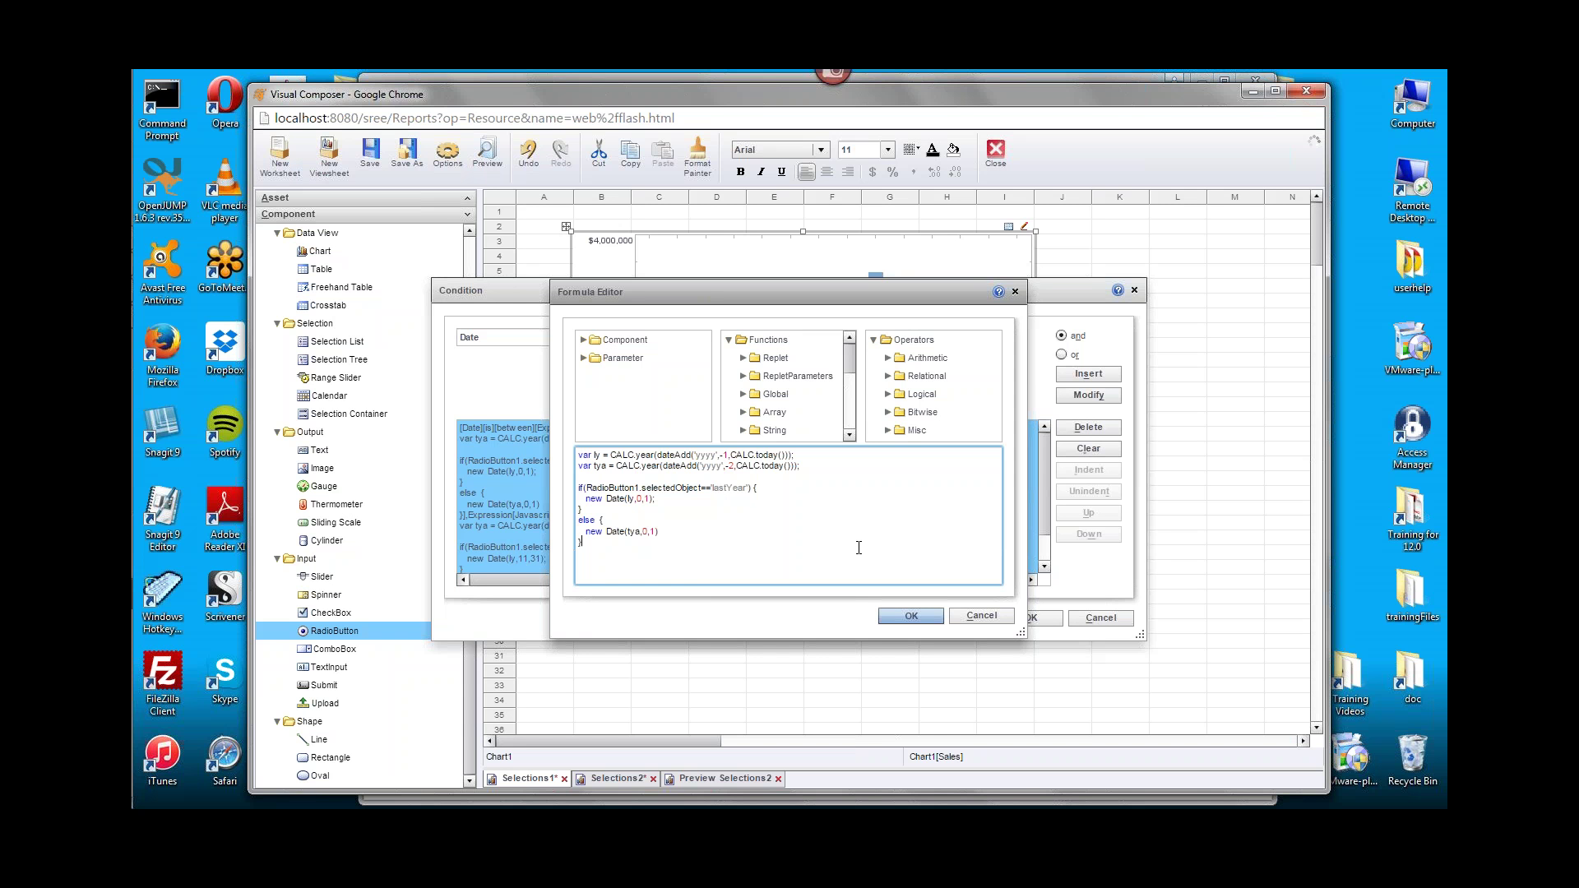
click(926, 615)
scroll(960, 499, down, 2)
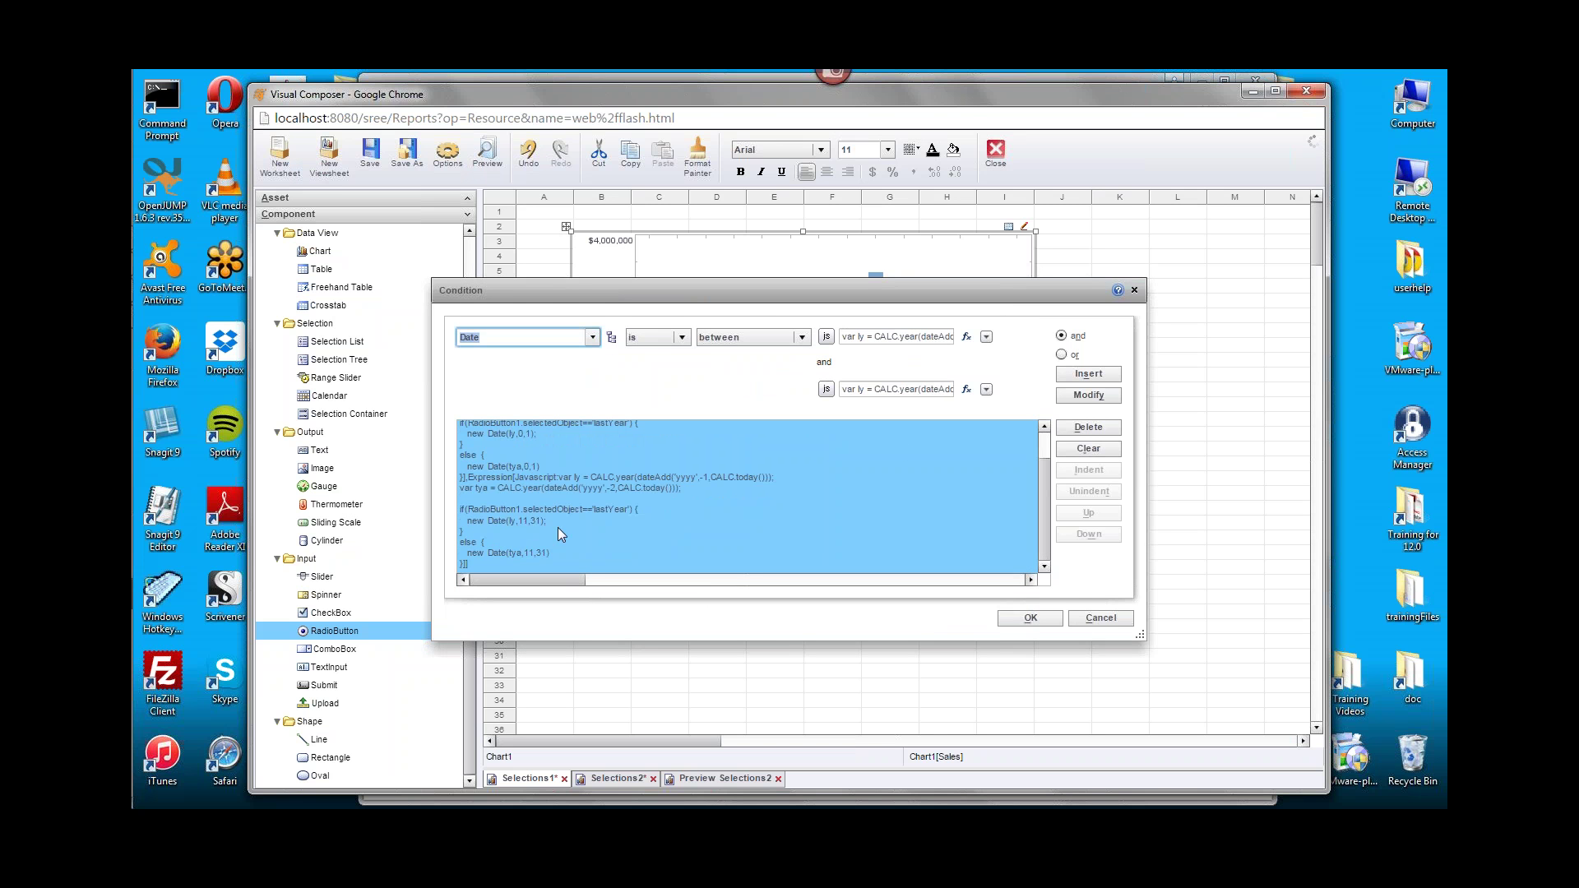
scroll(625, 500, up, 2)
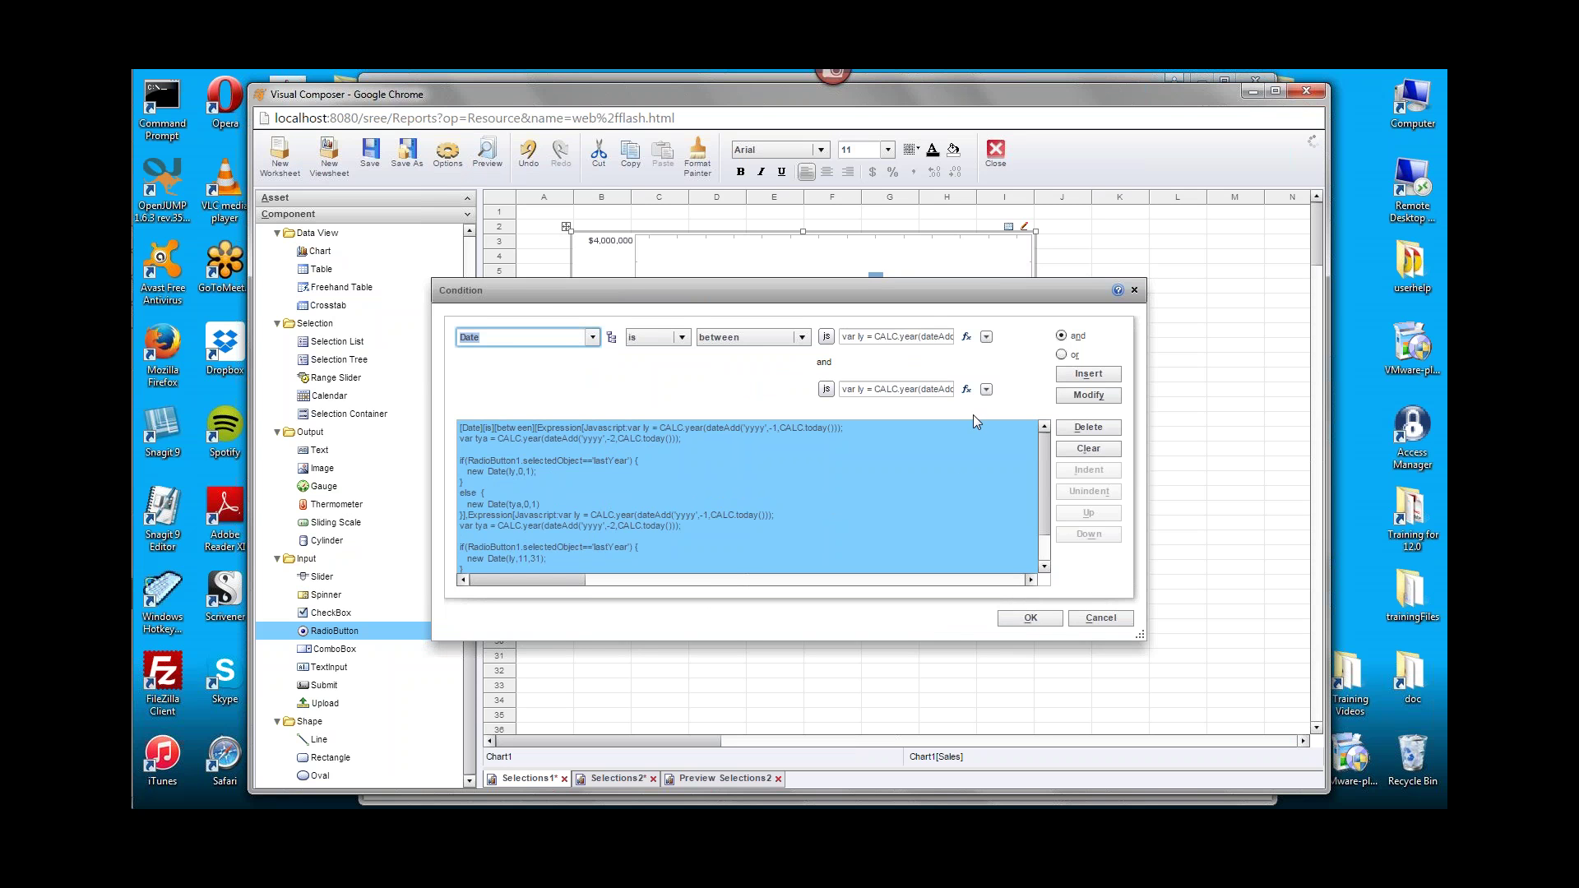
click(1102, 618)
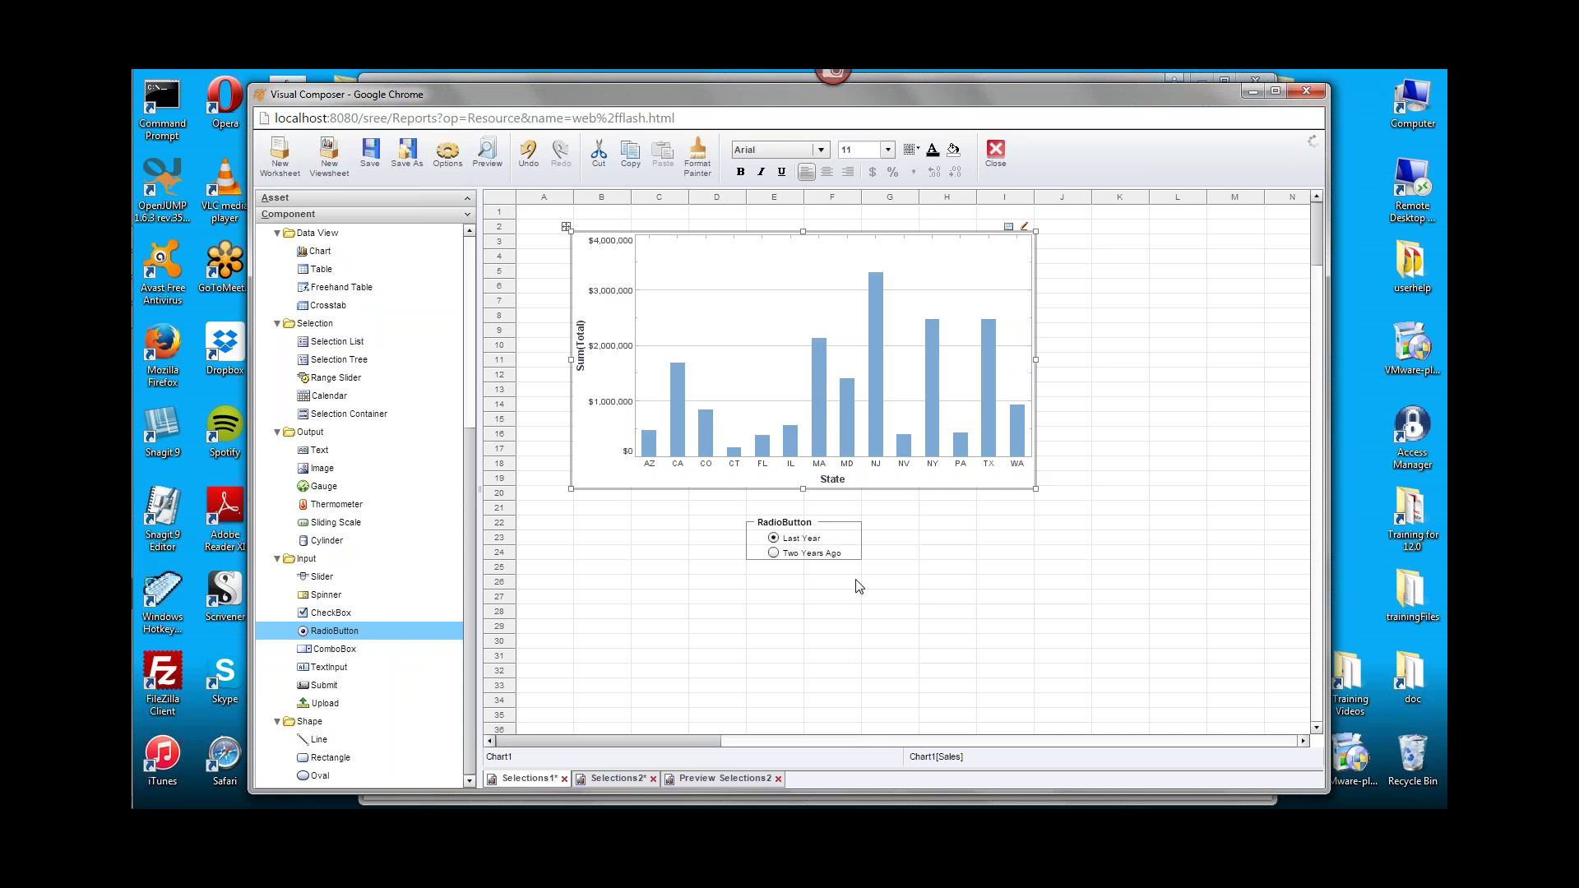
Check RadioButton1 among the components available to the second bound's formula, reapply the chart's Date condition unchanged, and dismiss the resulting dialog.
right_click(765, 408)
click(826, 522)
click(966, 389)
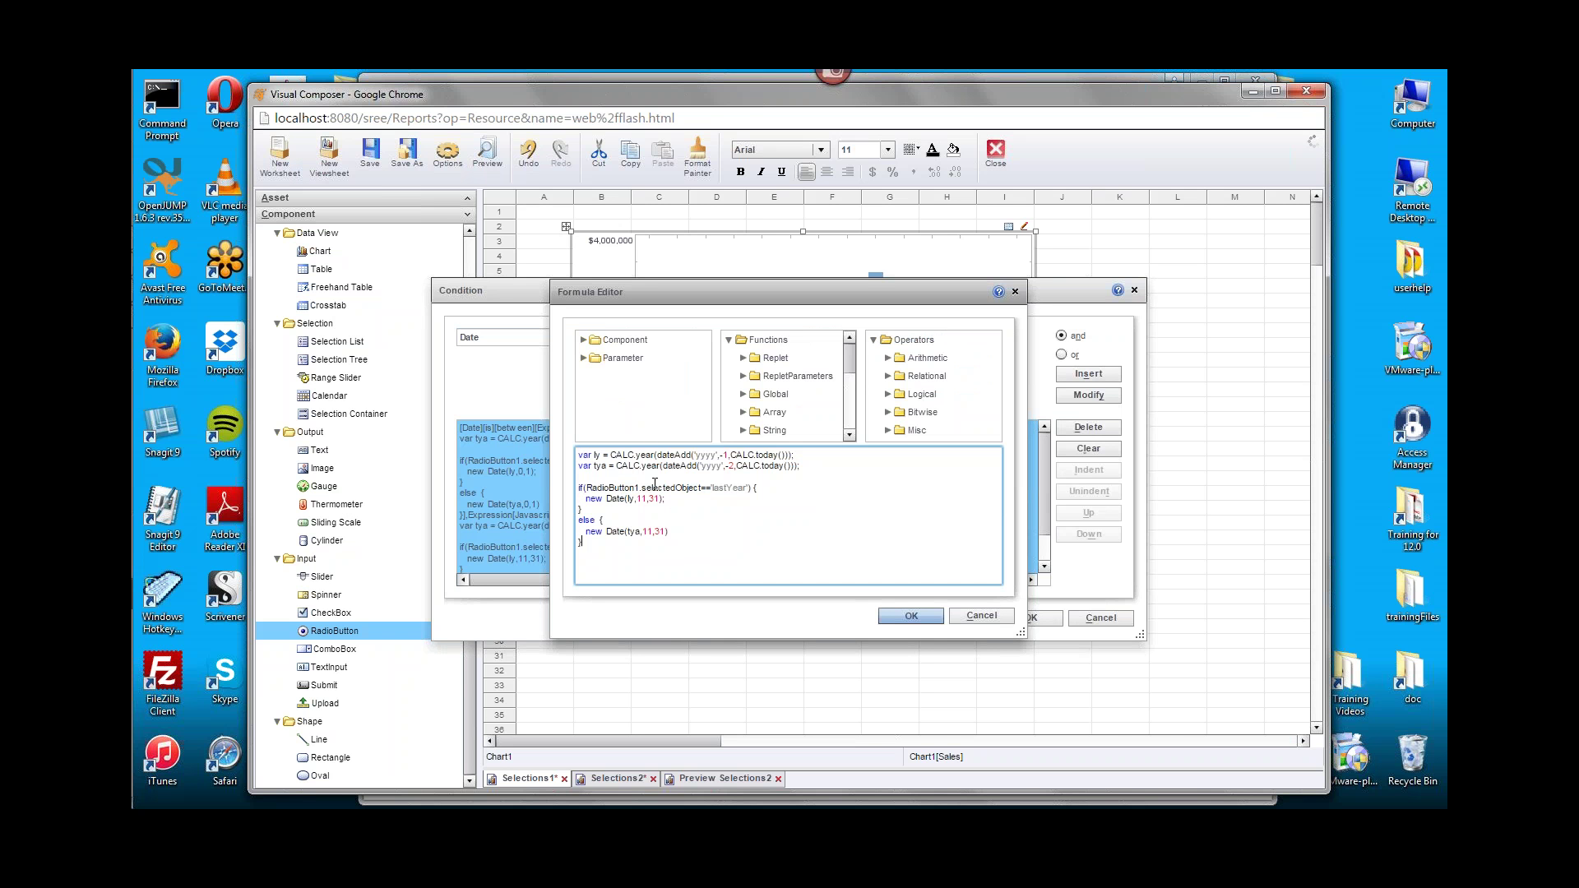
click(583, 339)
click(597, 359)
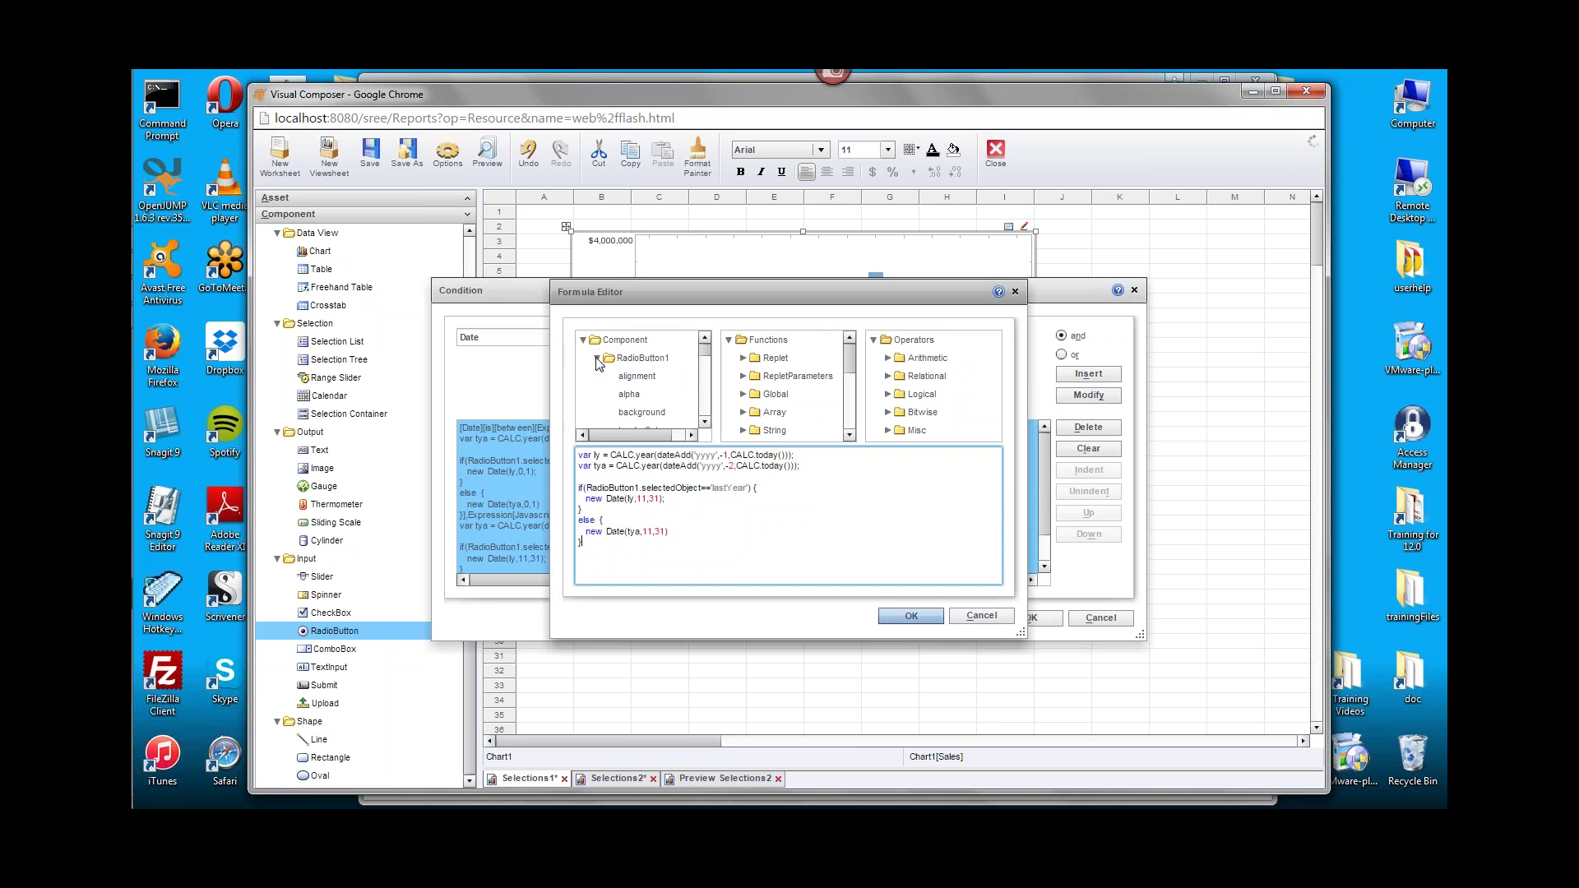
click(999, 622)
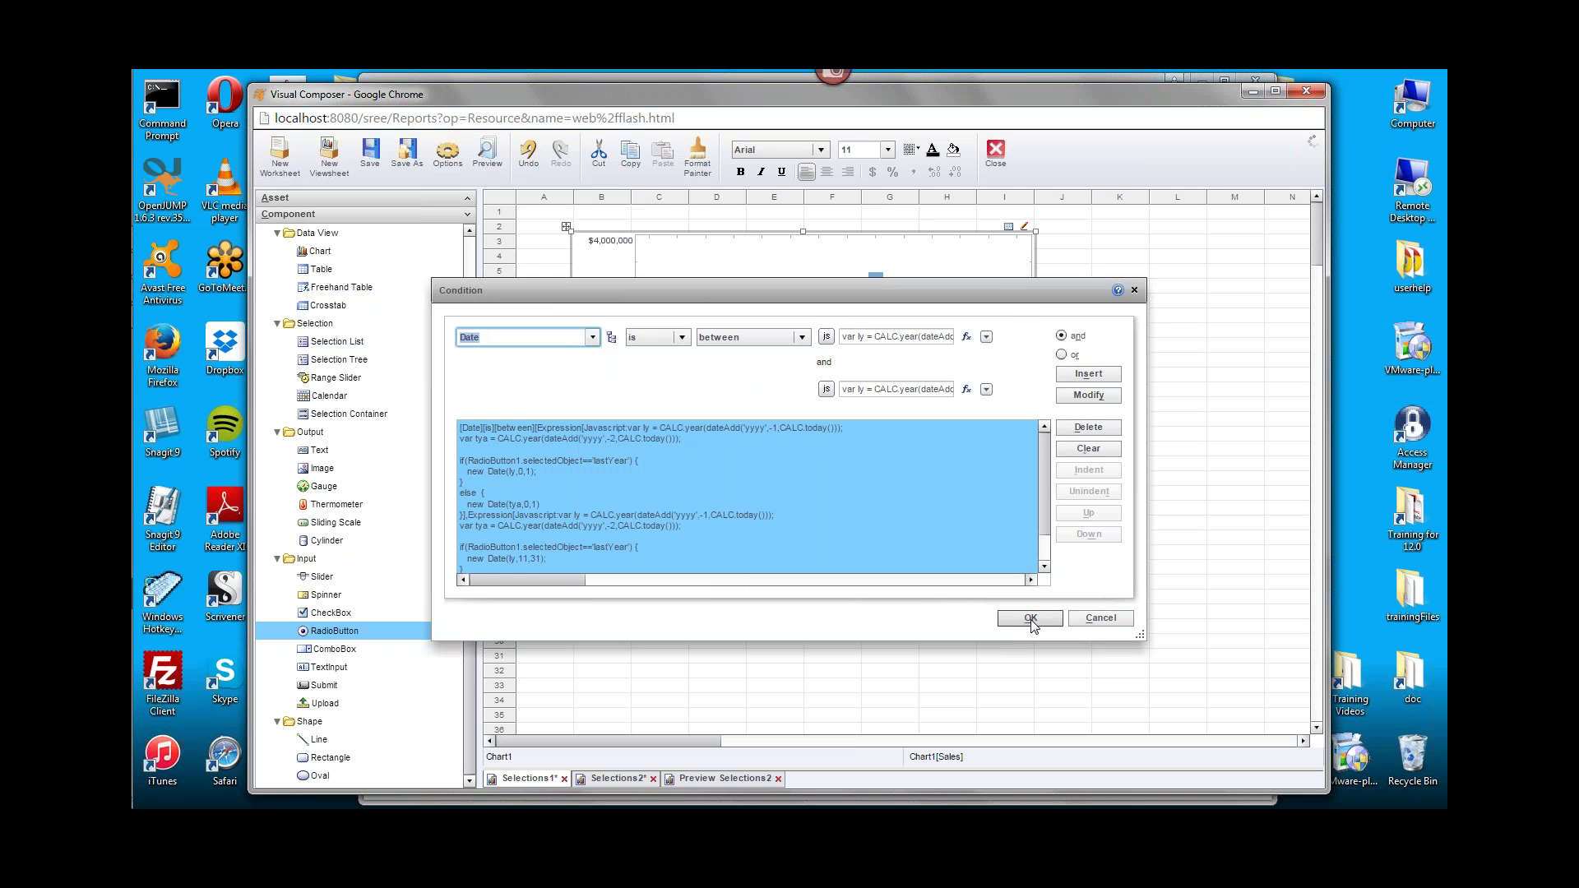
click(1030, 619)
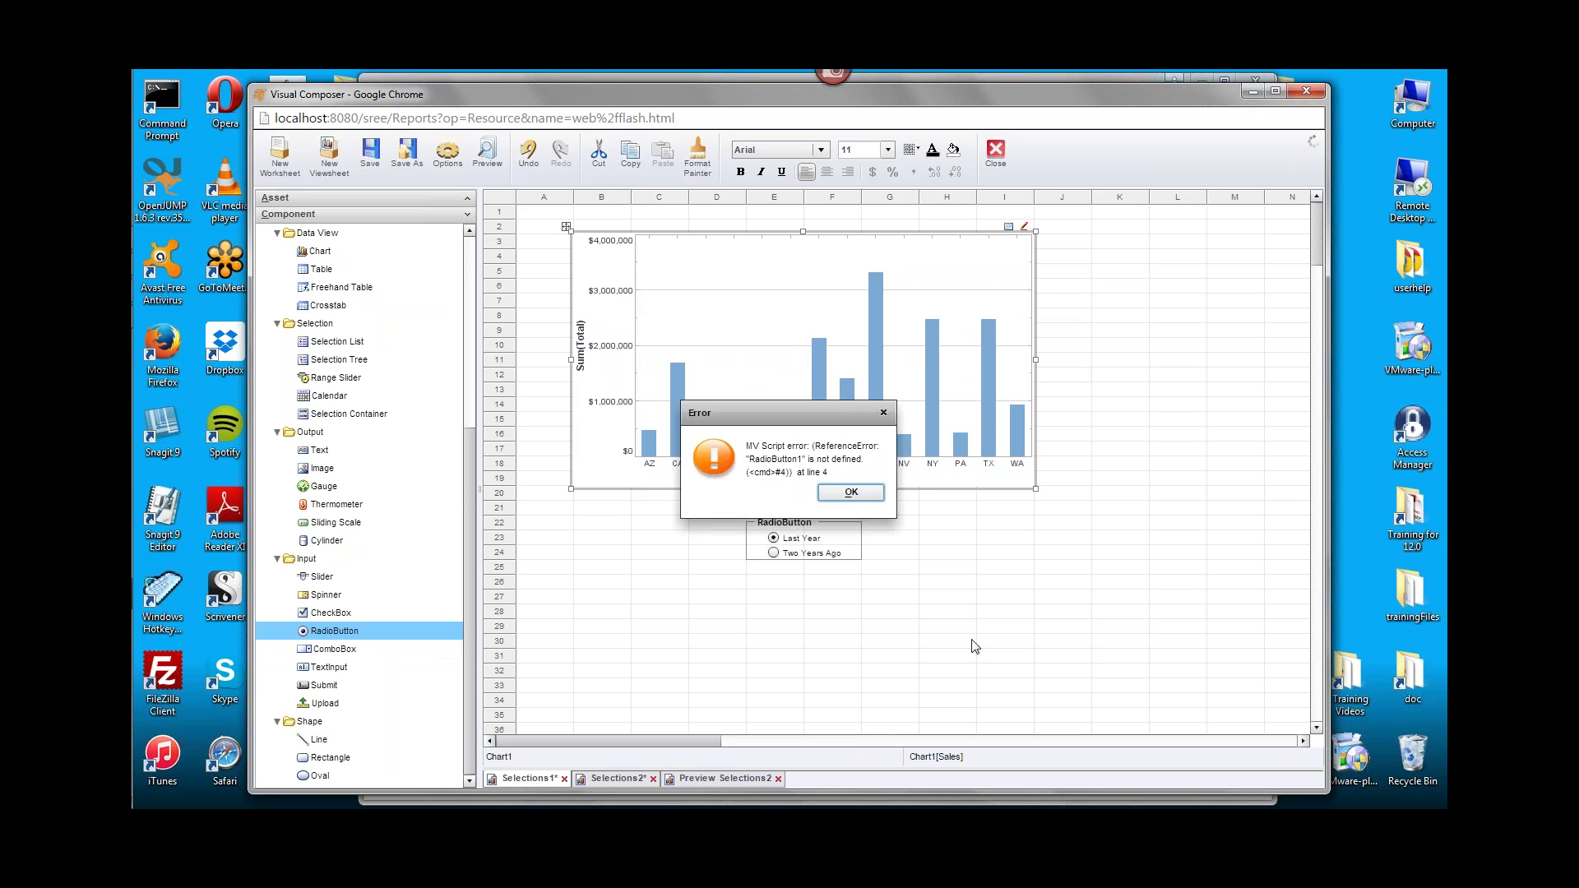
click(851, 492)
Preview the Selections1 viewsheet and test the chart filter by alternating between Two Years Ago and Last Year, ending on Two Years Ago.
click(487, 153)
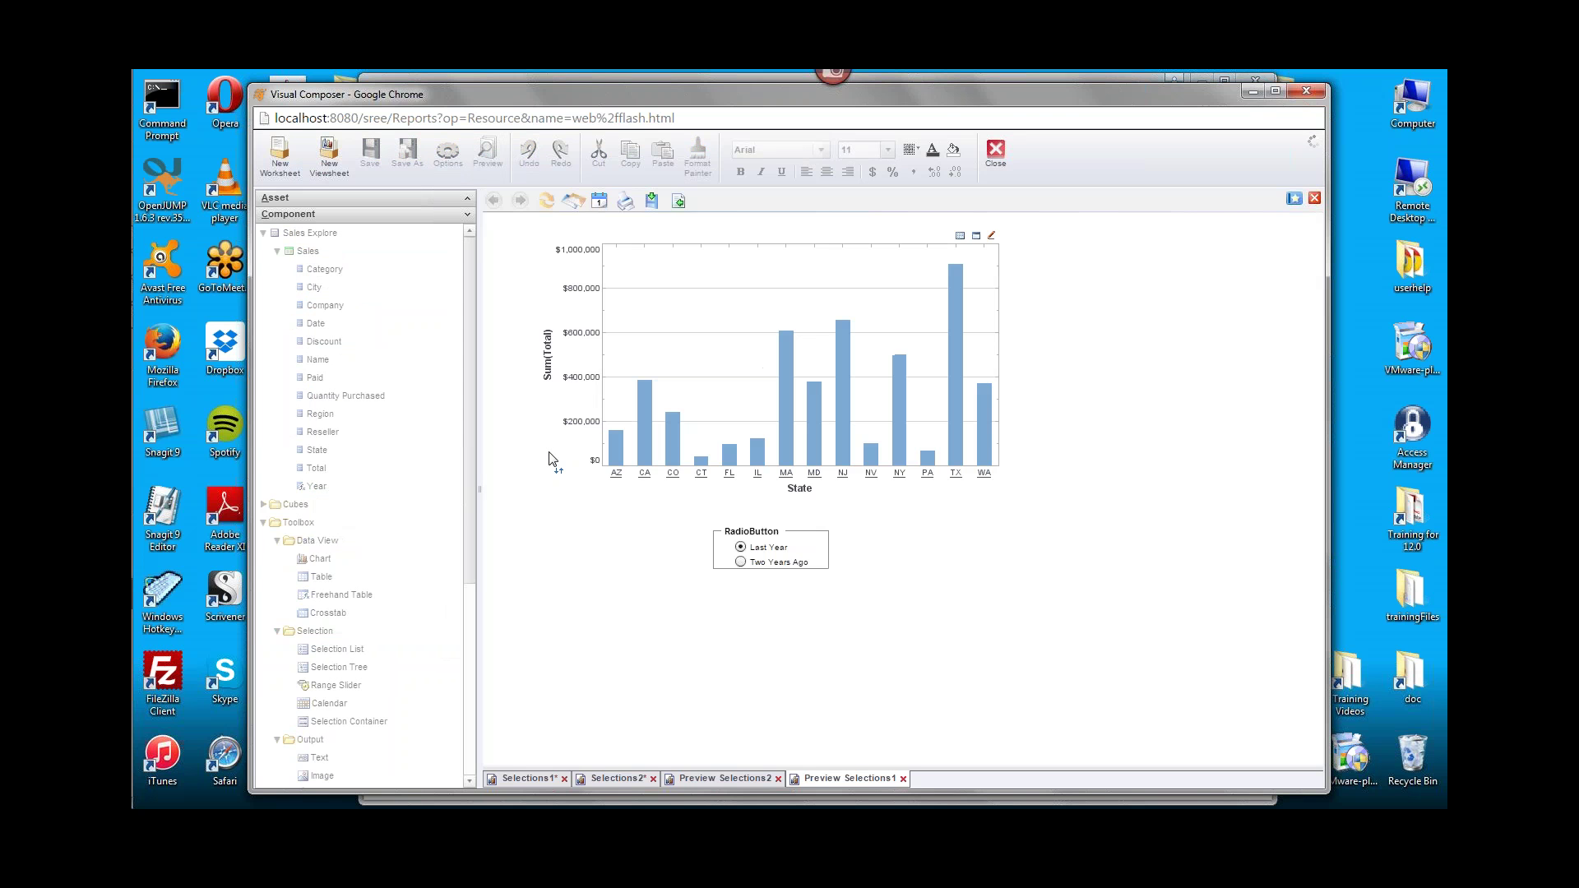
click(740, 562)
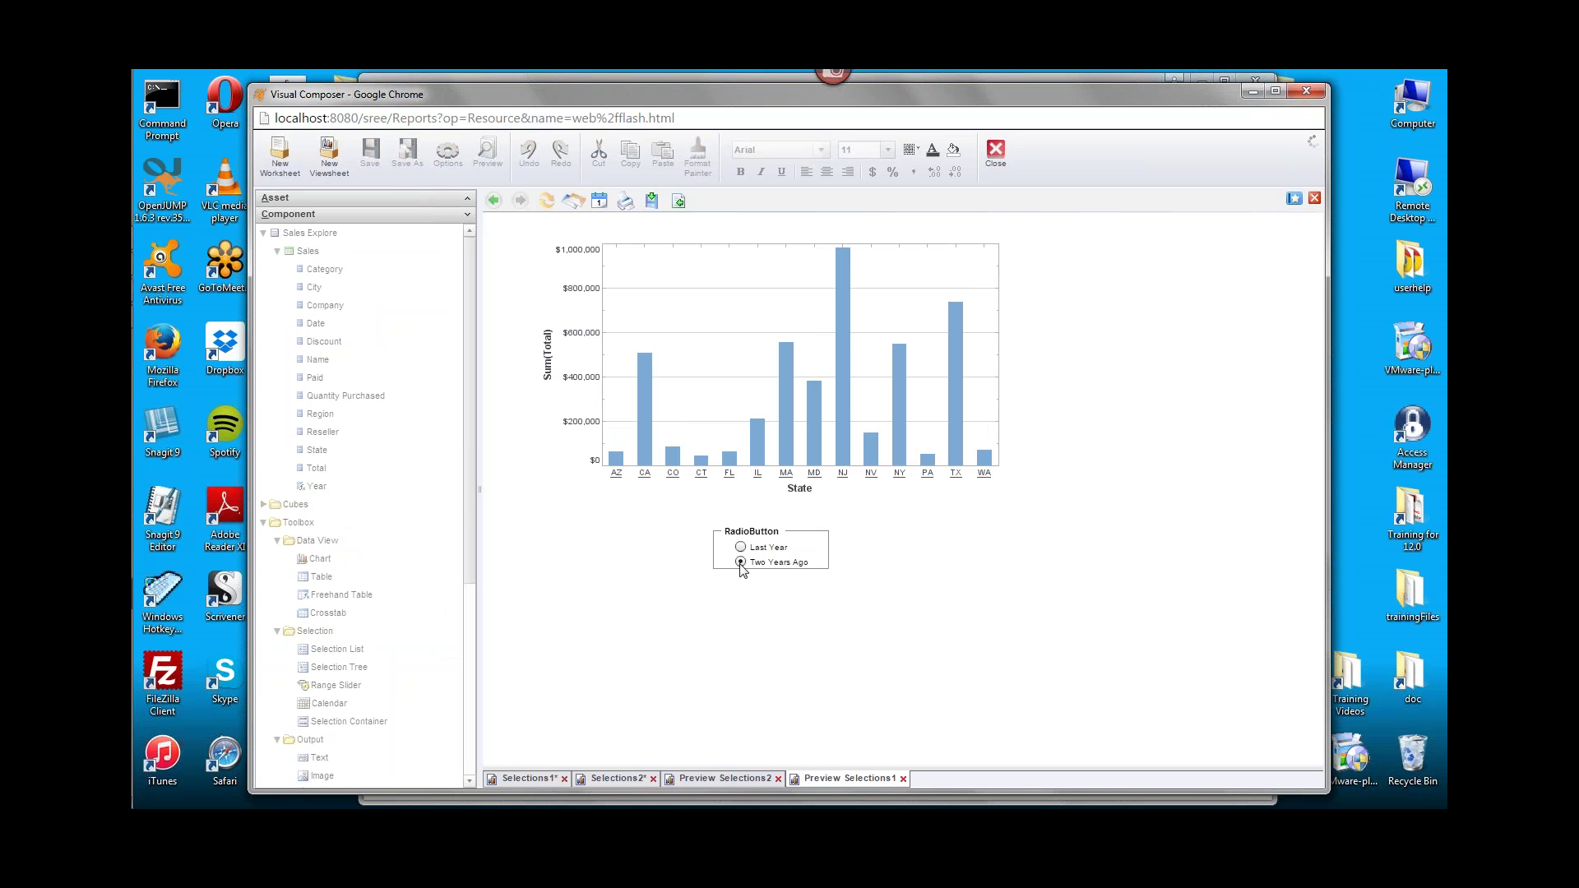
click(740, 546)
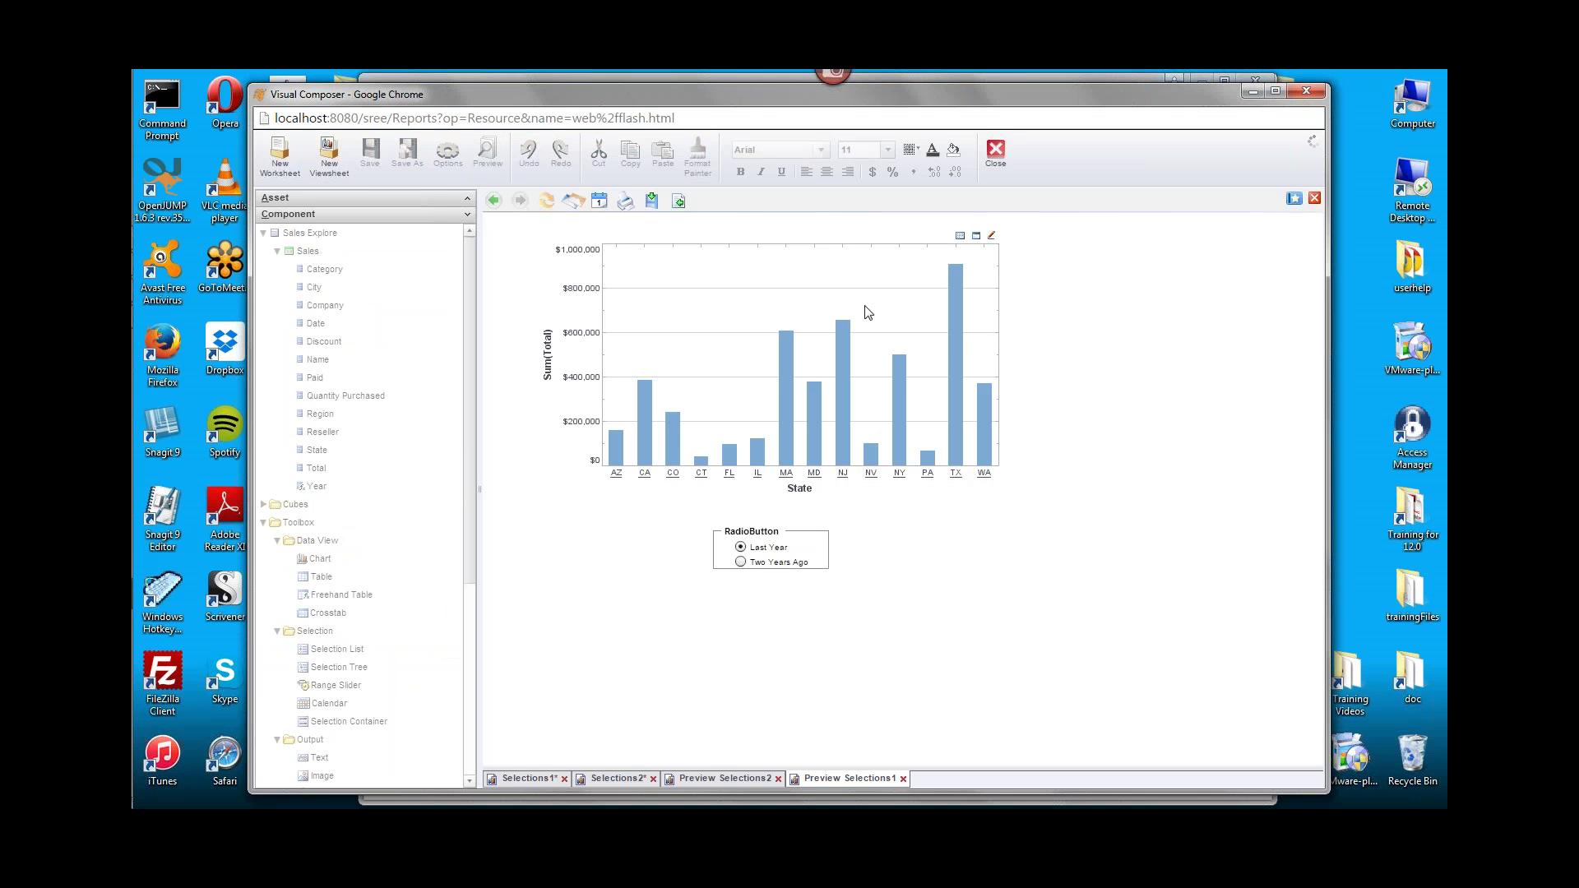
click(740, 563)
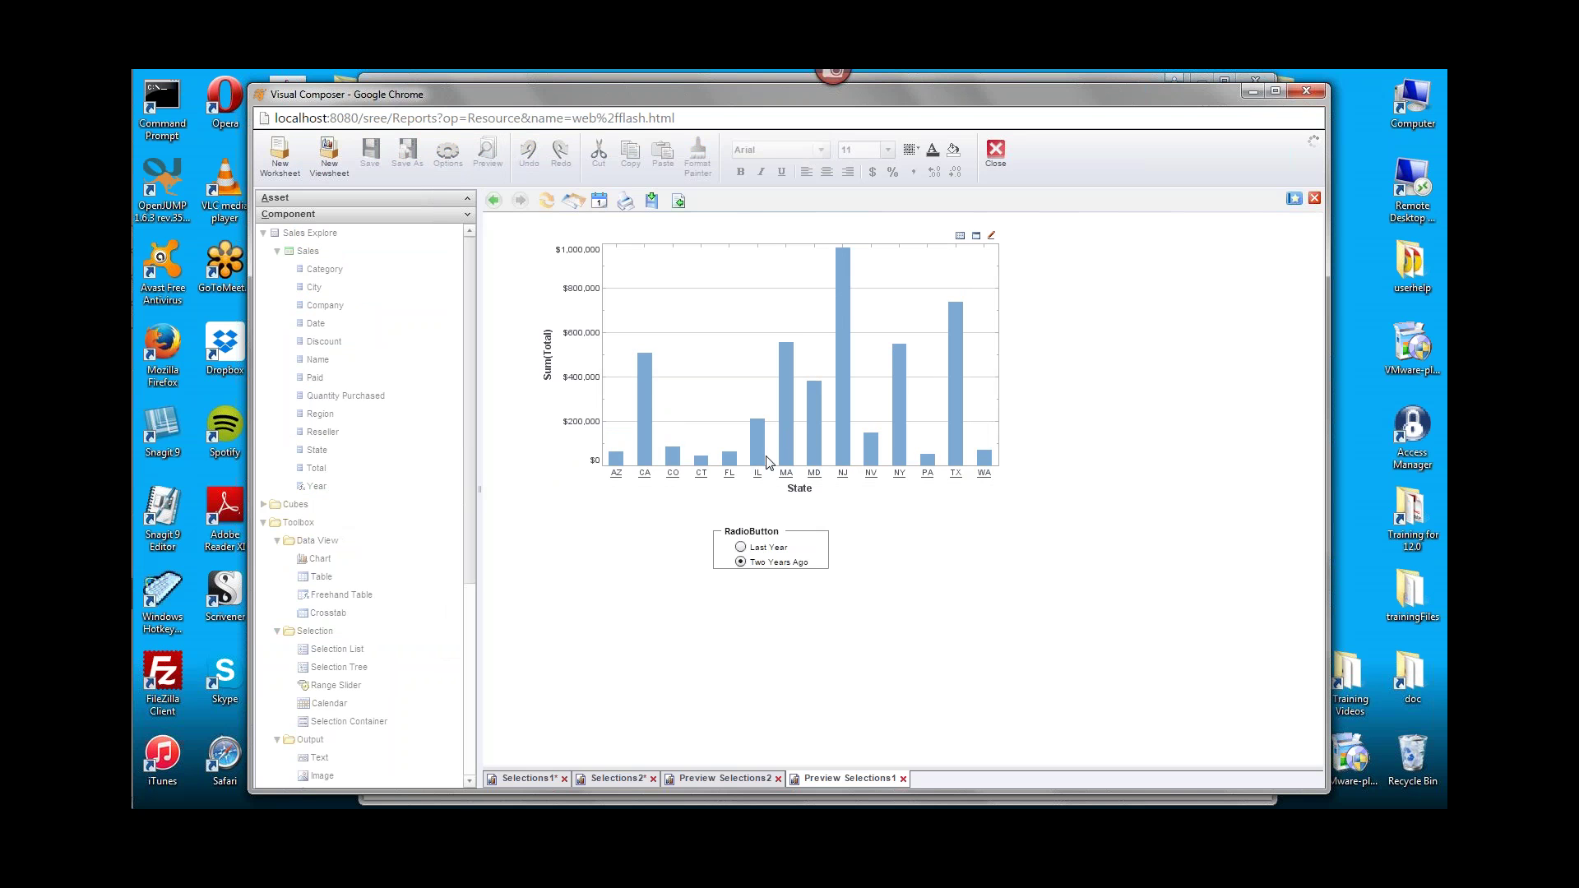
click(740, 548)
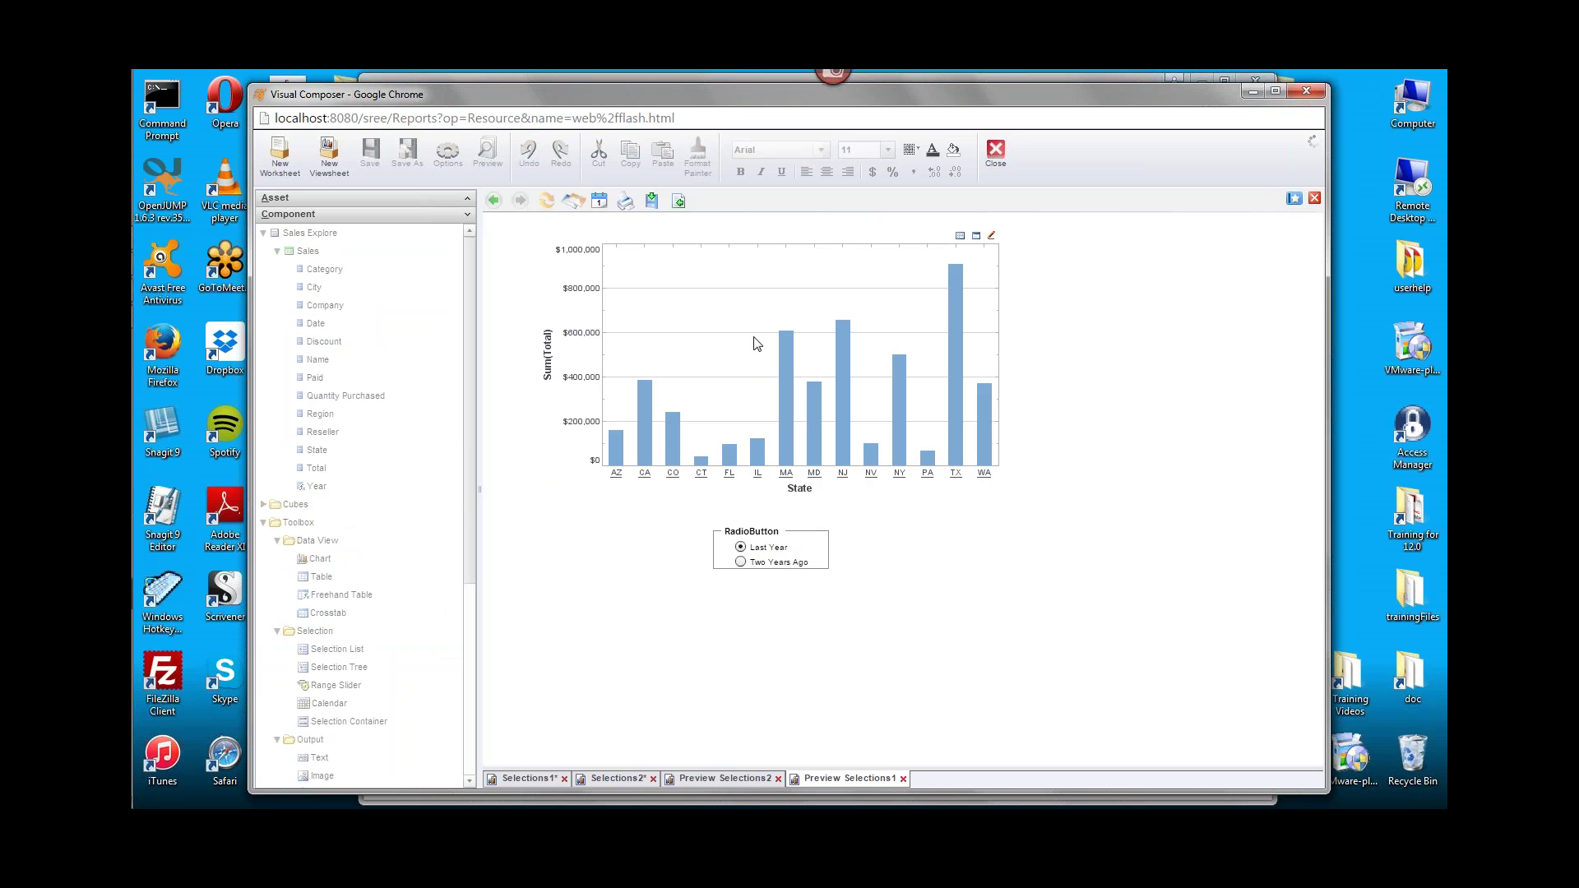
click(773, 563)
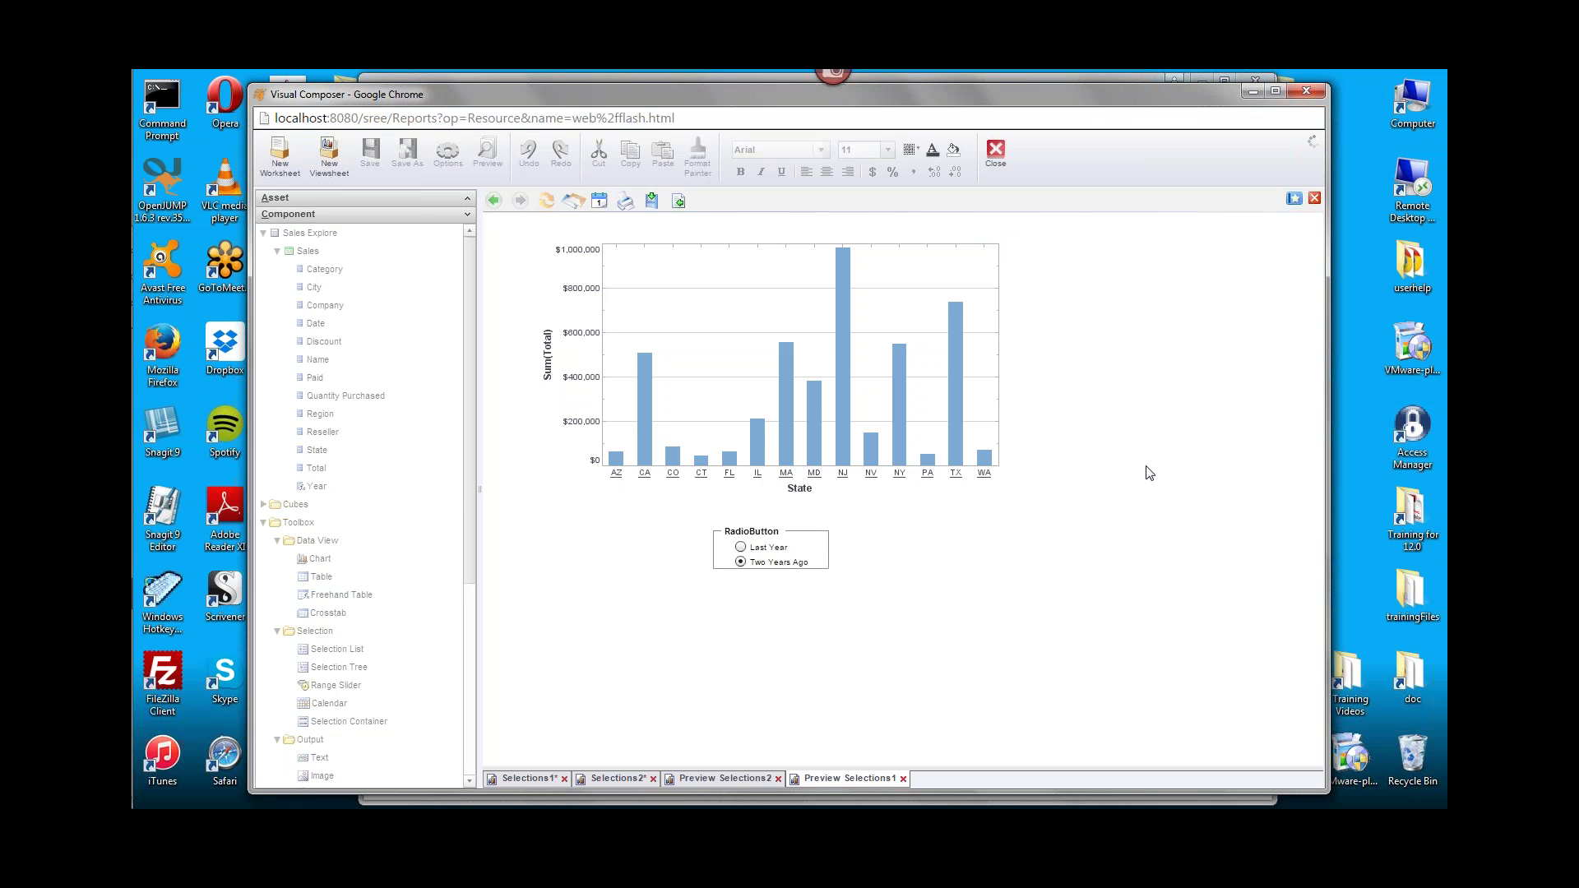
click(1436, 314)
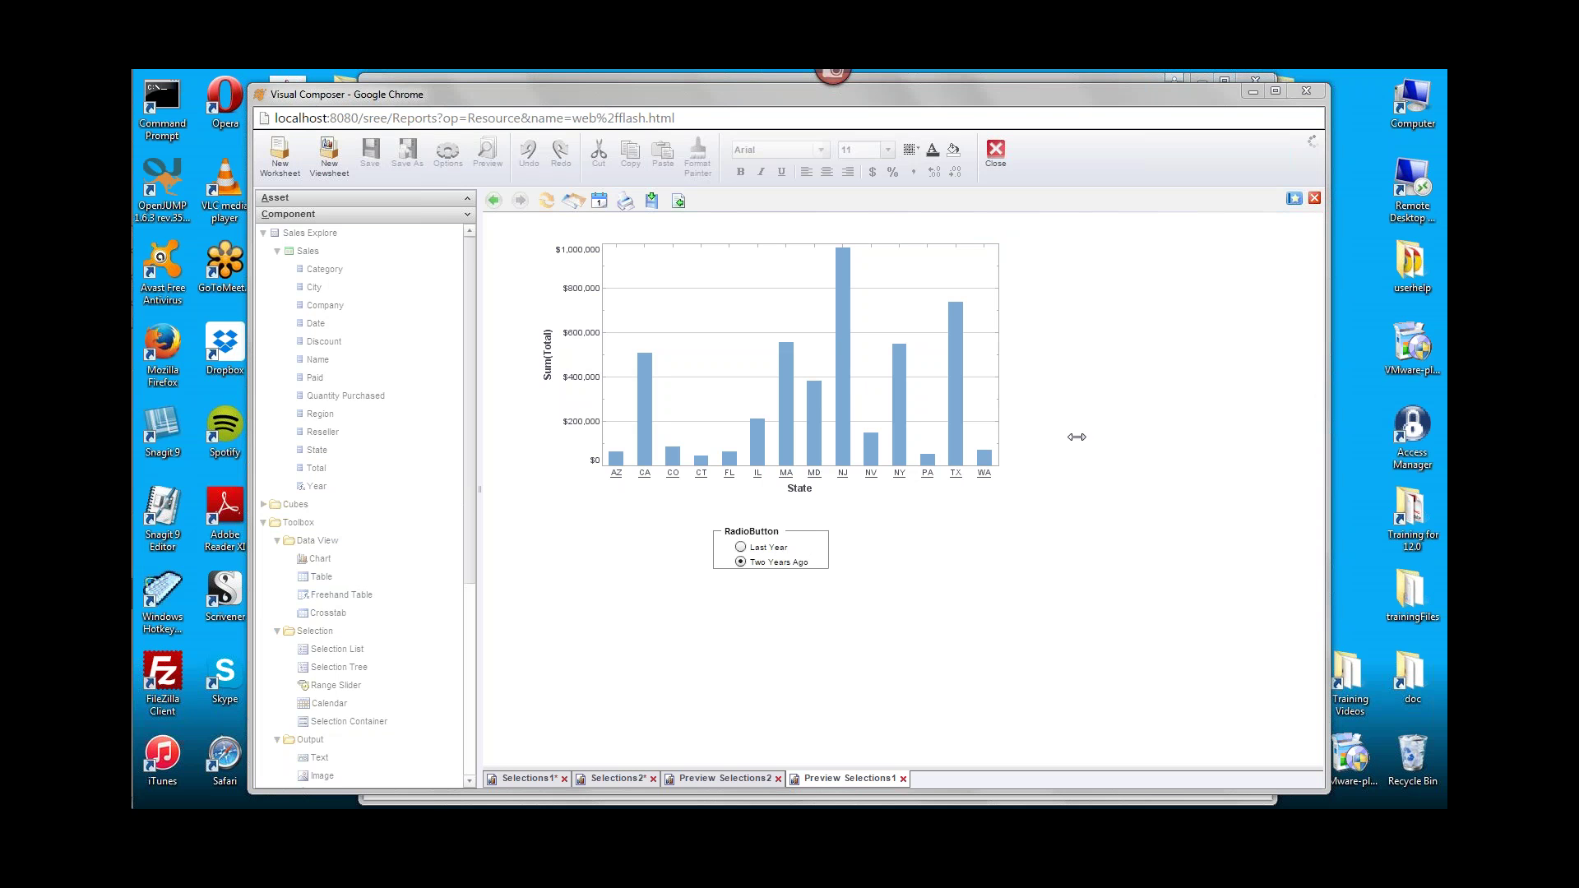